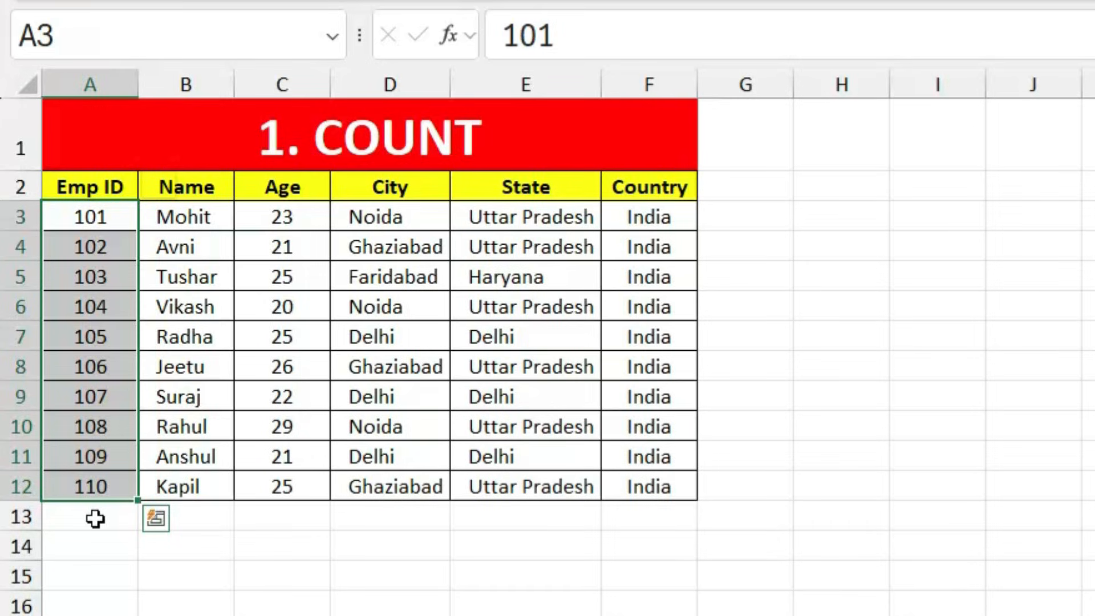
# Step: Enter =COUNT(A3:A12) in A13 to count the Emp IDs, returning 10
pyautogui.click(95, 518)
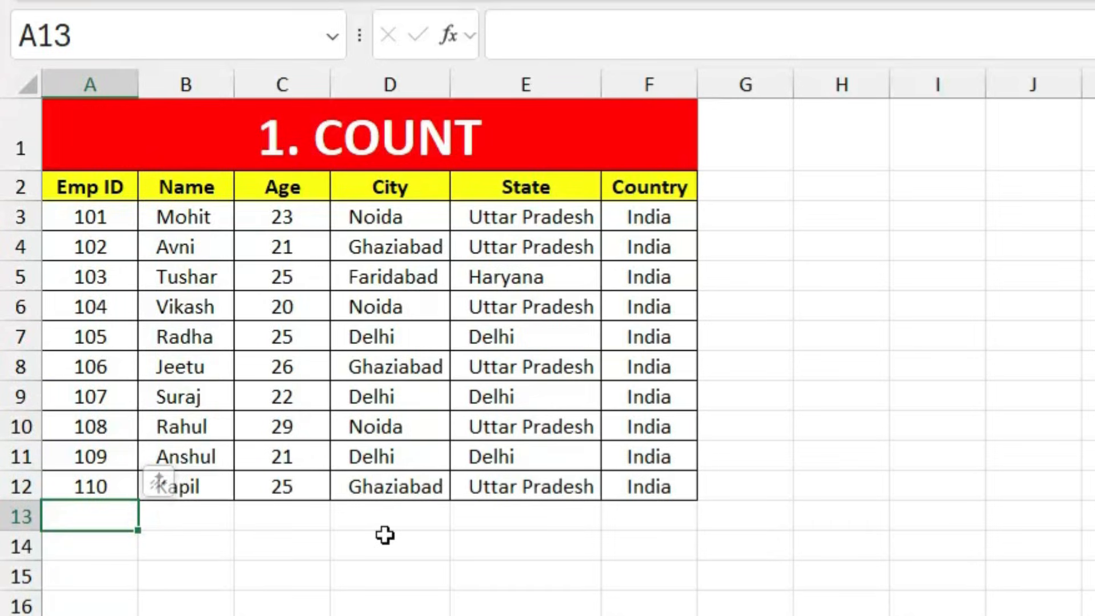
pyautogui.write('=count')
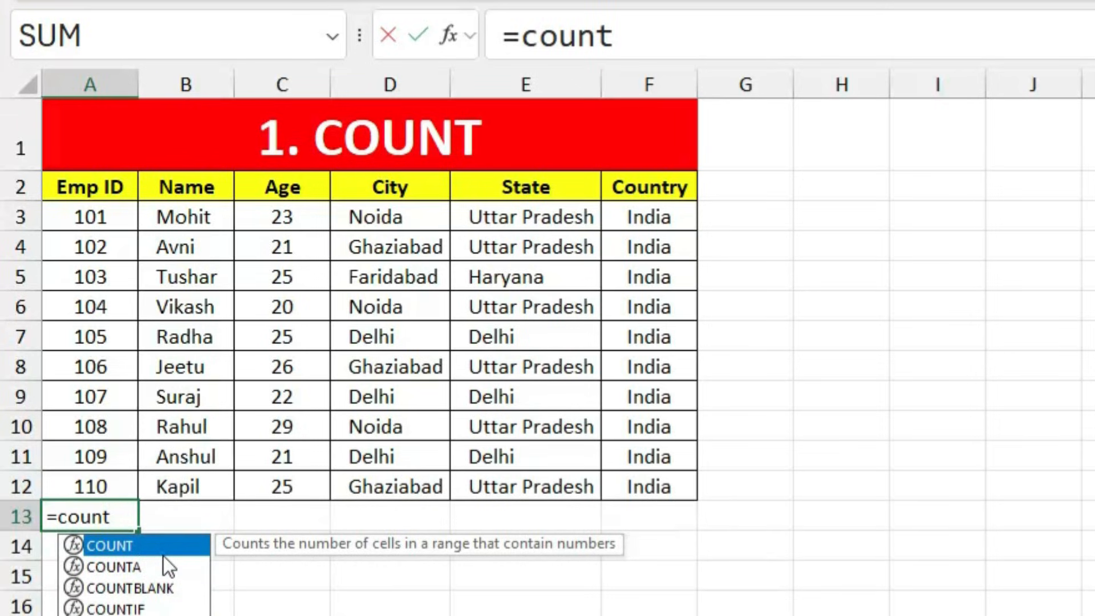
pyautogui.press('Tab')
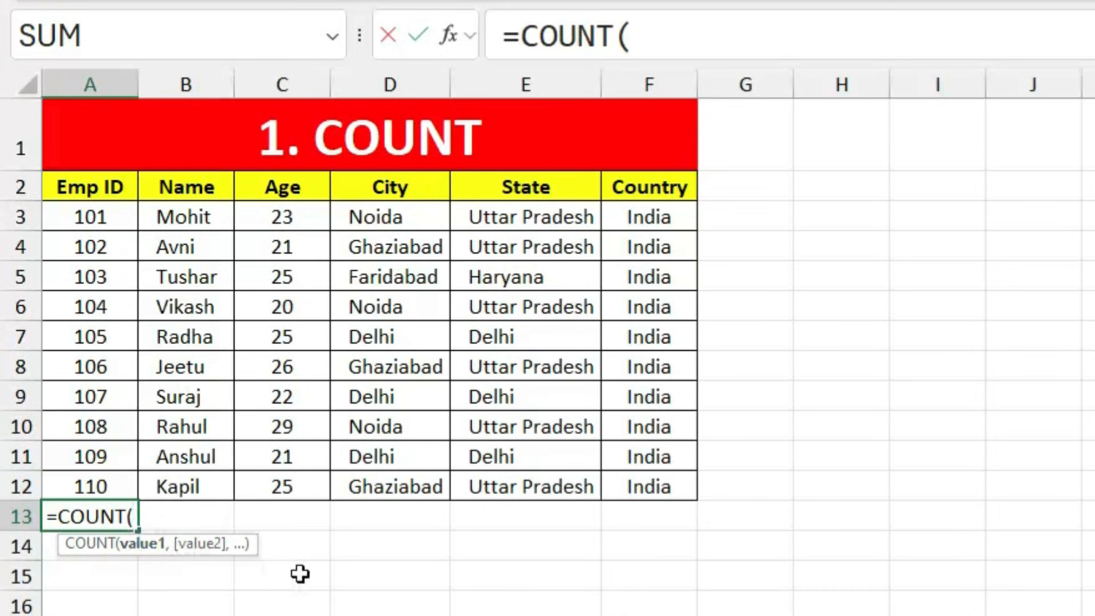
pyautogui.moveTo(105, 215); pyautogui.dragTo(100, 480)
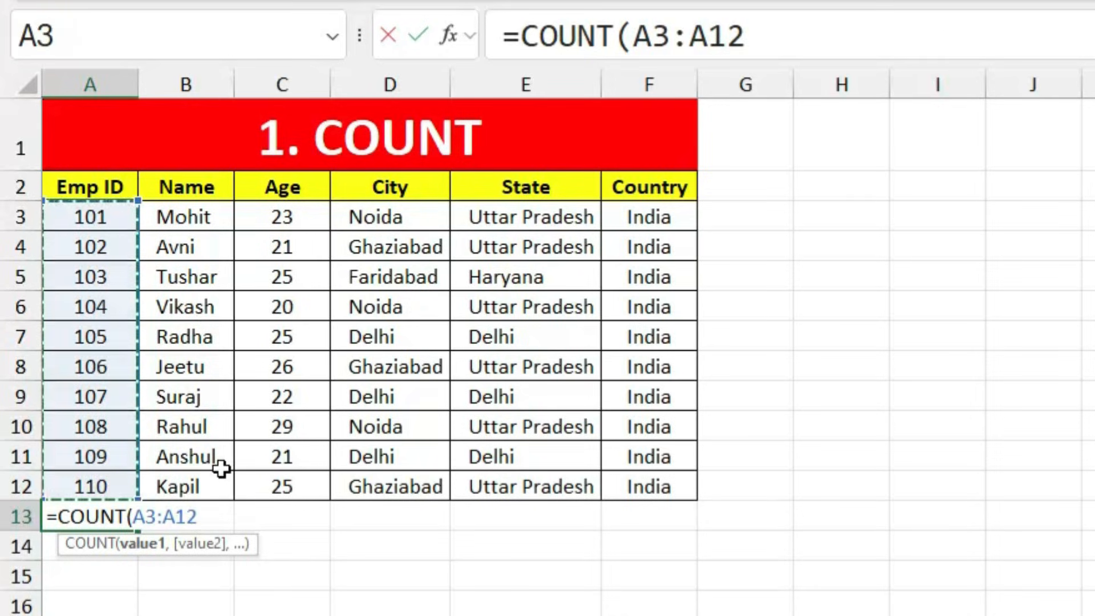
pyautogui.press('Return')
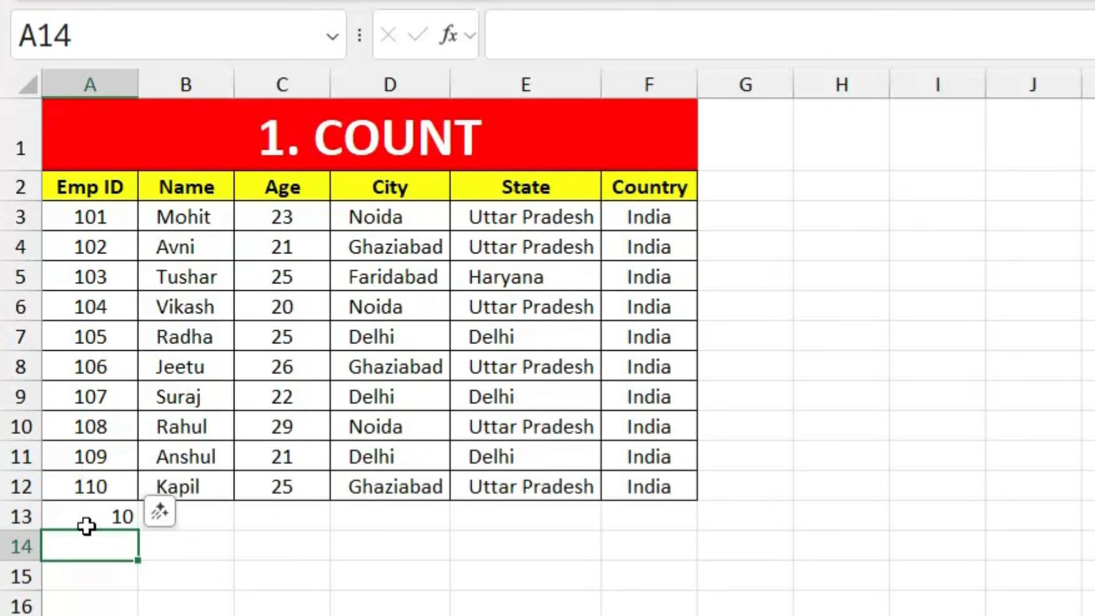
# Step: Delete Emp ID 105 from A7 and check the COUNT result in A13
pyautogui.click(98, 517)
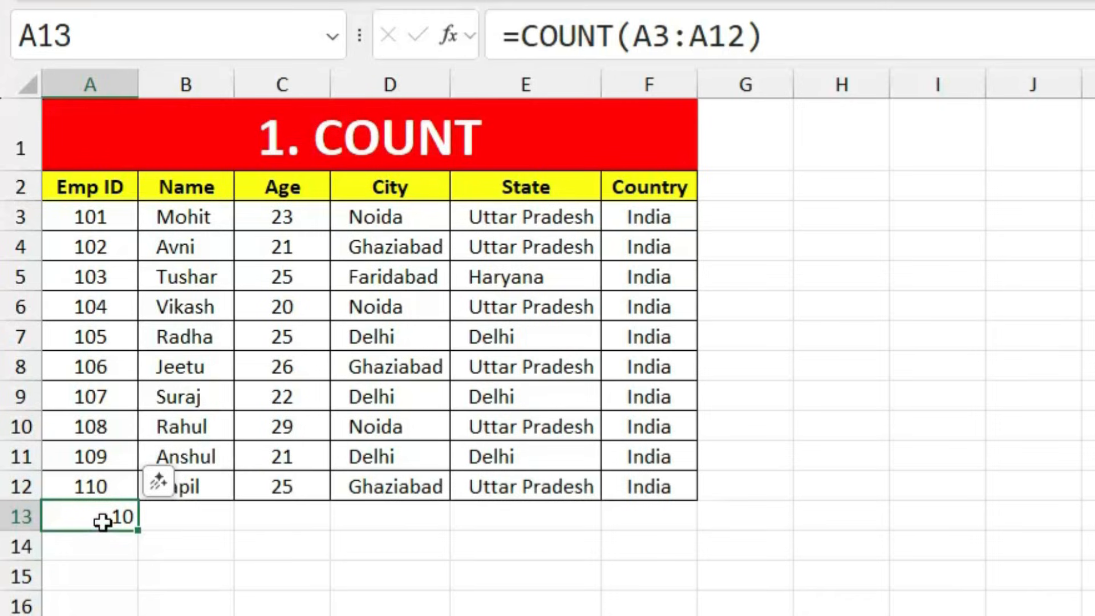
pyautogui.click(107, 339)
pyautogui.press('Delete')
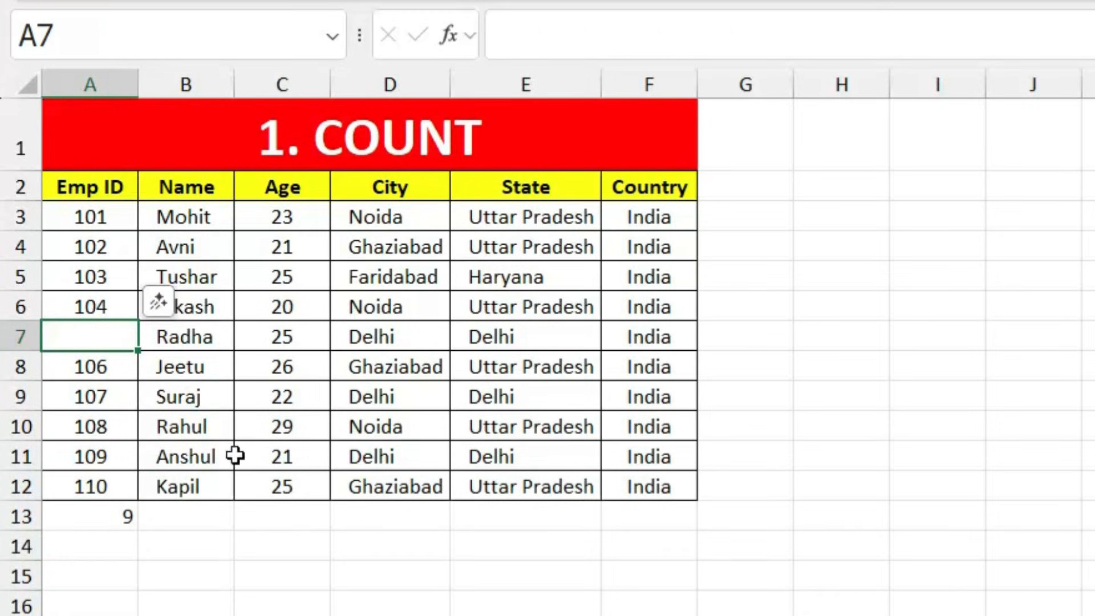
pyautogui.click(101, 519)
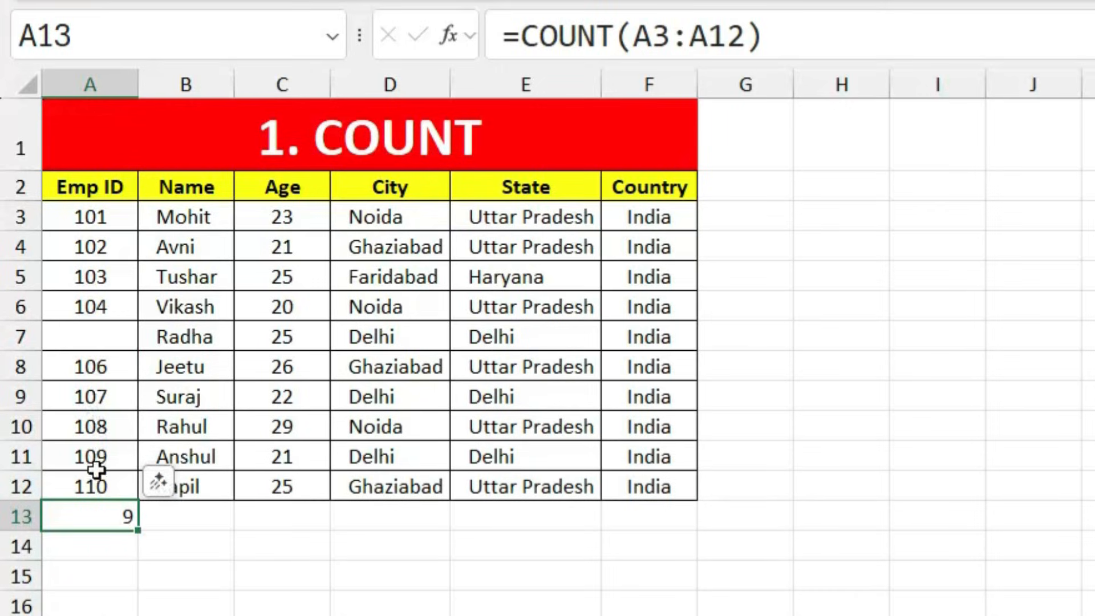
# Step: Enter the text Ravi in A7 and confirm A13's COUNT drops to 9
pyautogui.click(102, 335)
pyautogui.write('Ravi')
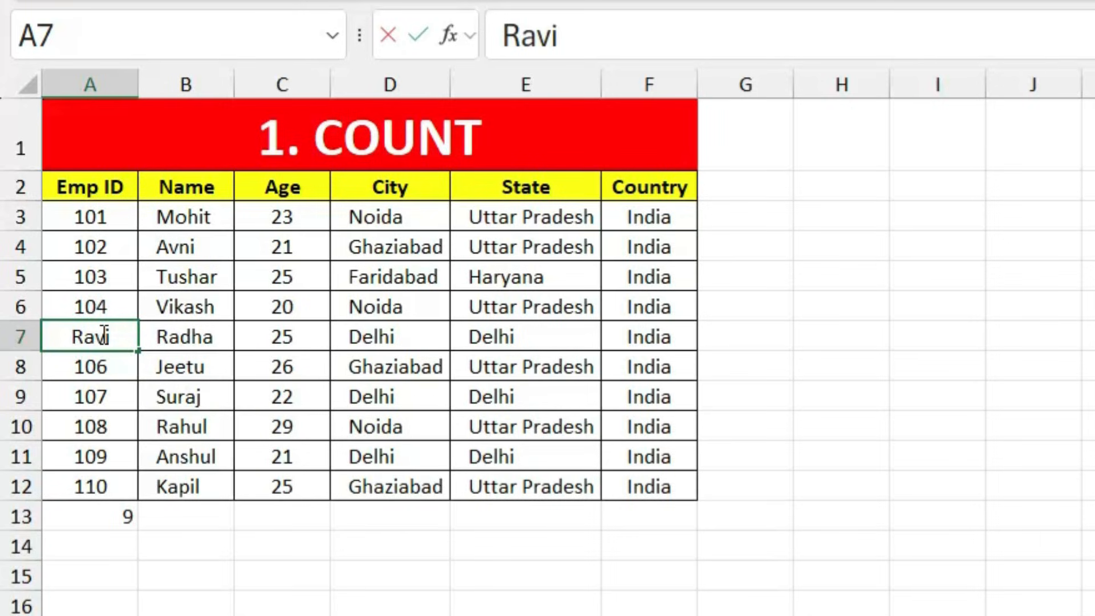
pyautogui.press('Return')
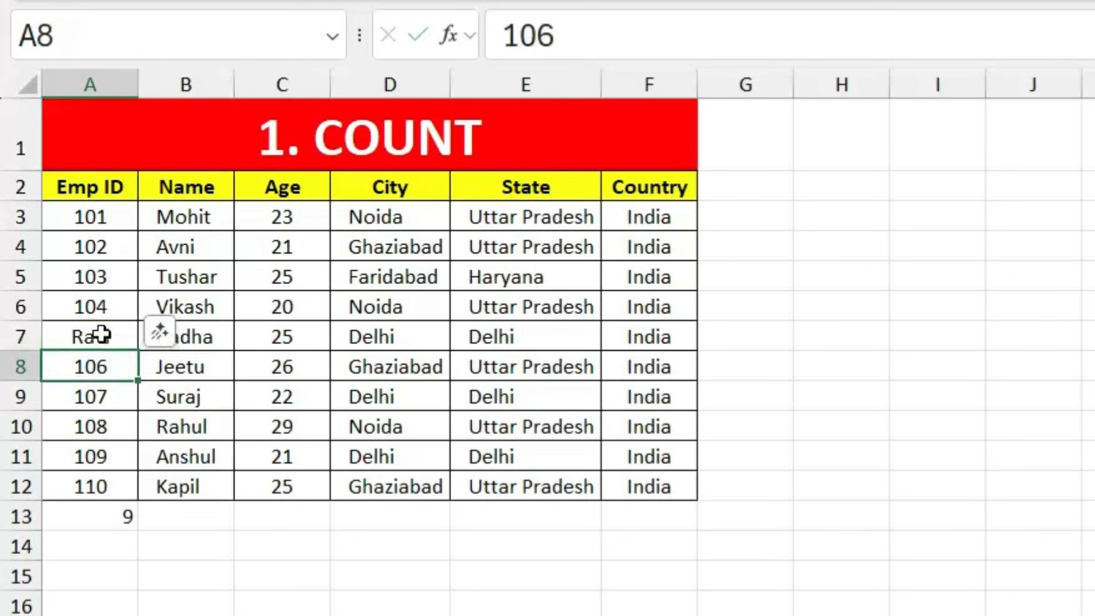
pyautogui.click(98, 516)
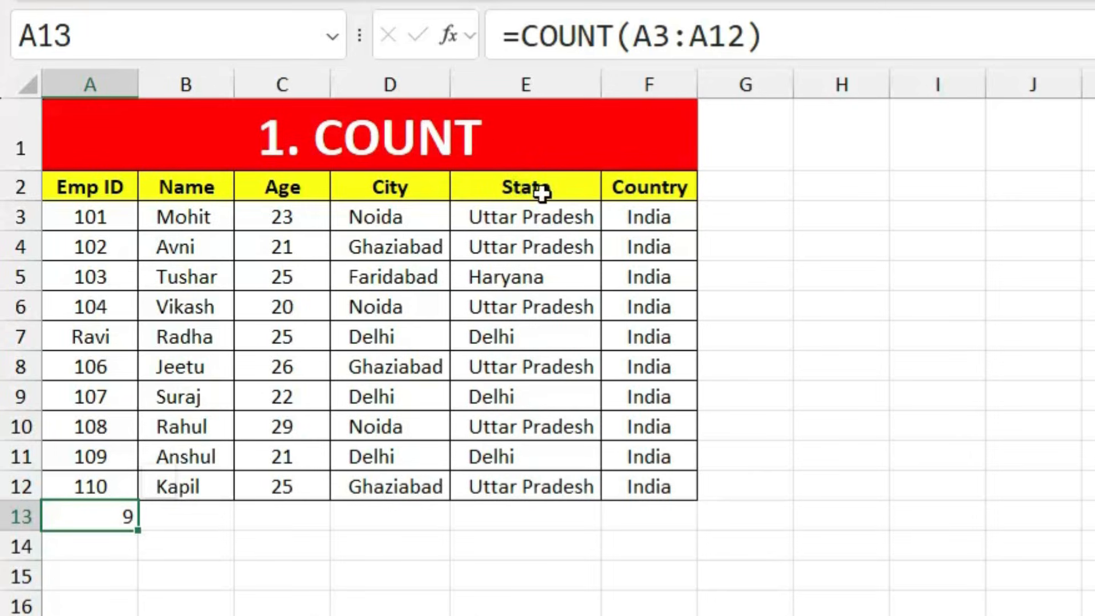
# Step: Enter =COUNT(B3:B12) in B13 for the text Names, which returns 0
pyautogui.doubleClick(193, 516)
pyautogui.write('=count')
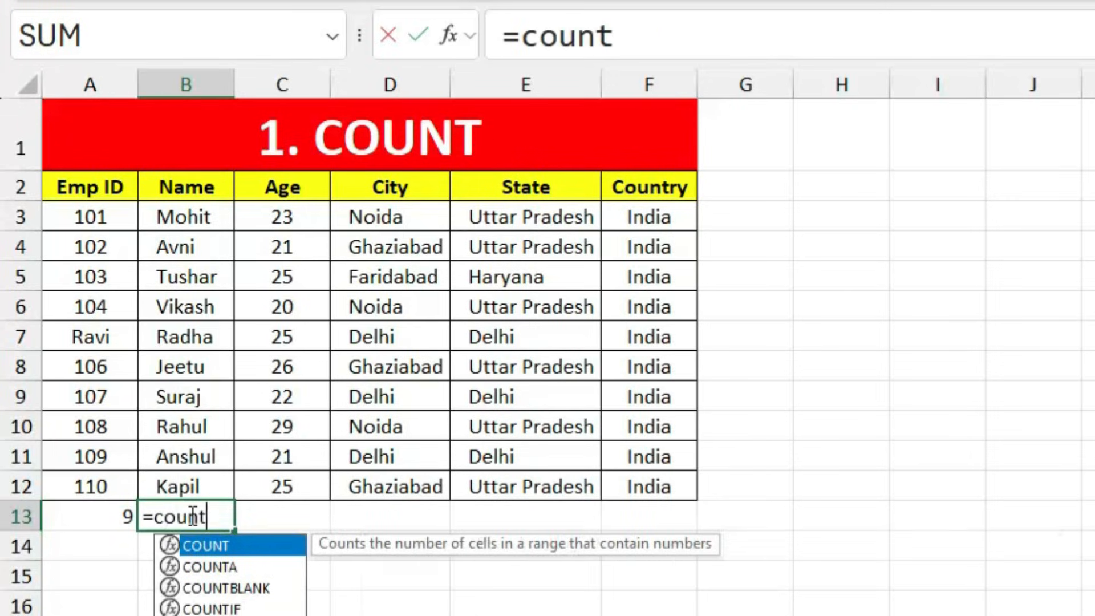
pyautogui.press('Tab')
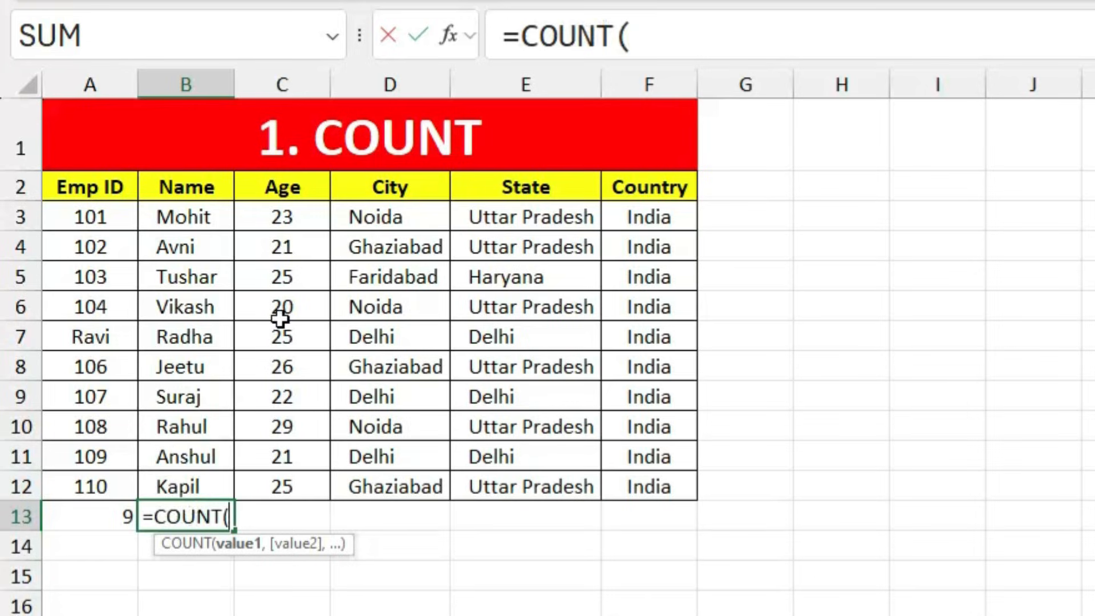
pyautogui.moveTo(203, 218); pyautogui.dragTo(183, 486)
pyautogui.press('Return')
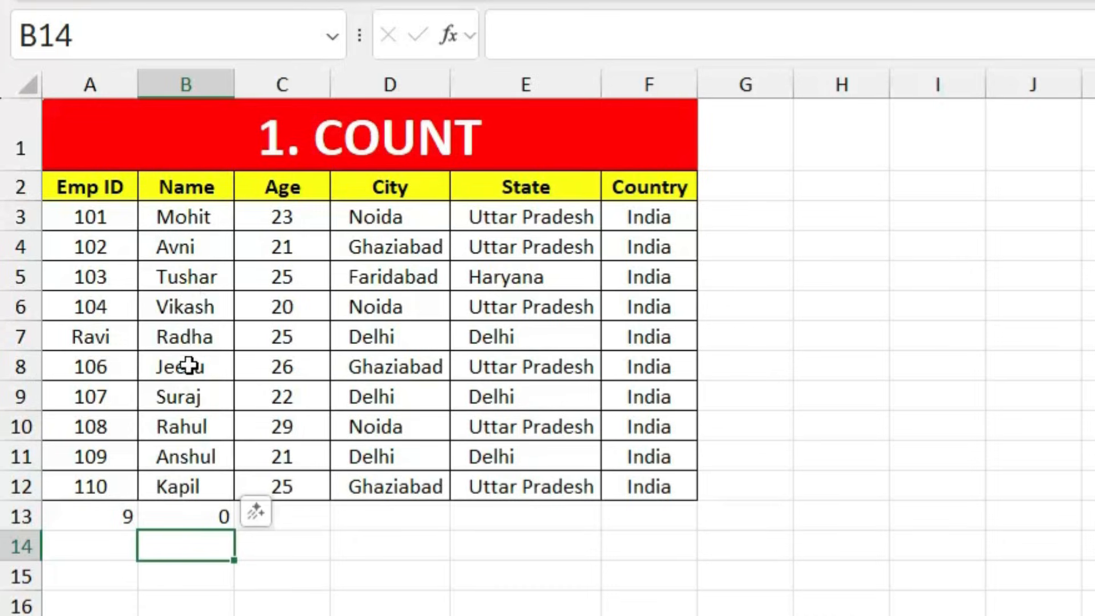
pyautogui.click(194, 517)
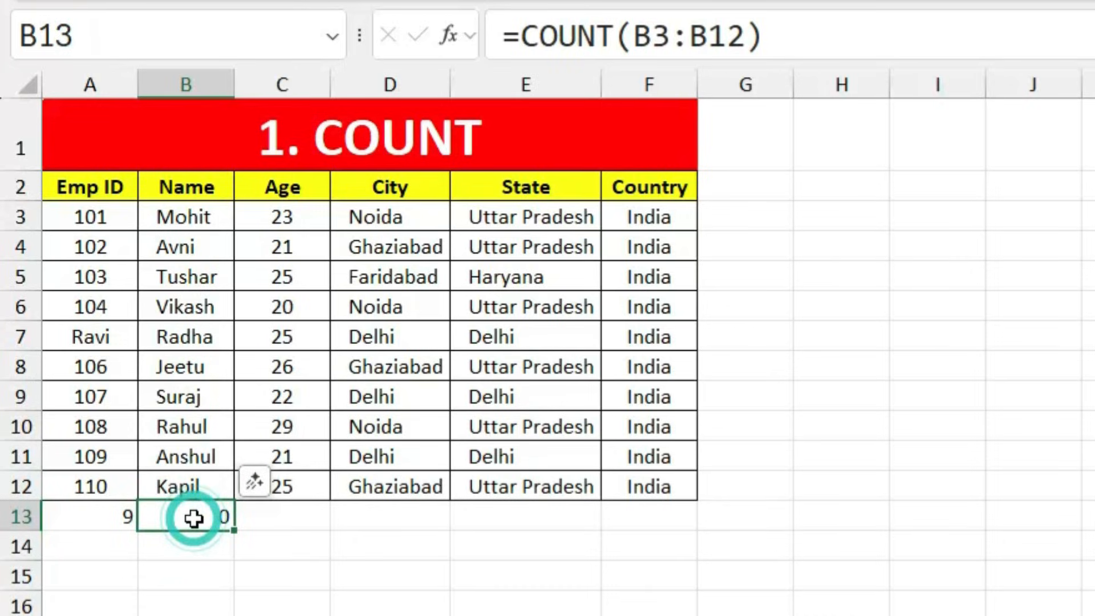
pyautogui.click(273, 613)
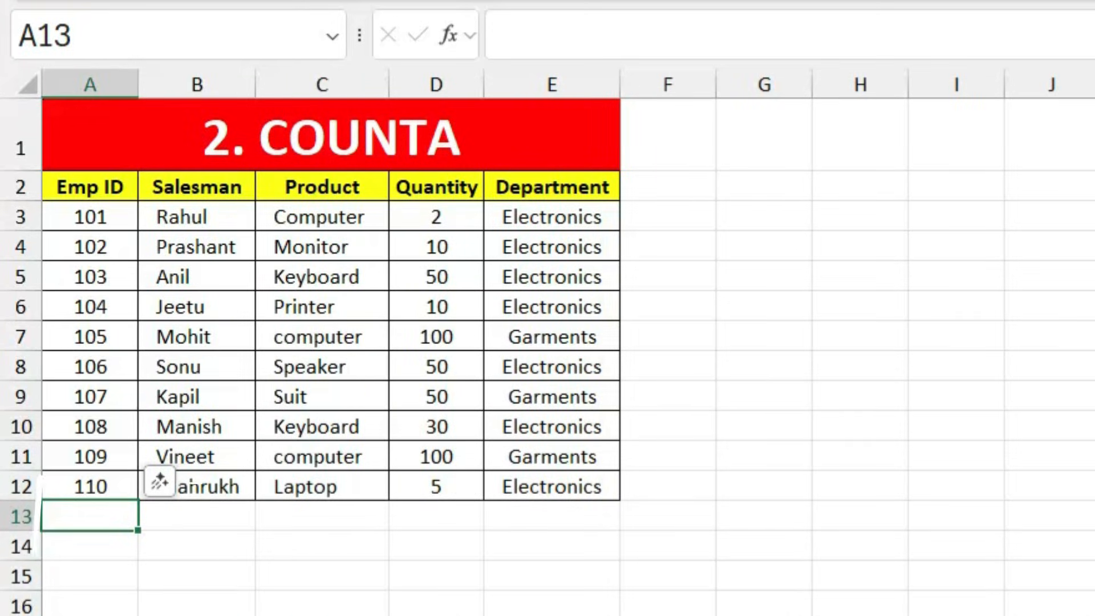
# Step: On the 2. COUNTA sheet, enter =COUNTA(A3:A12) in A13, returning 10
pyautogui.click(322, 613)
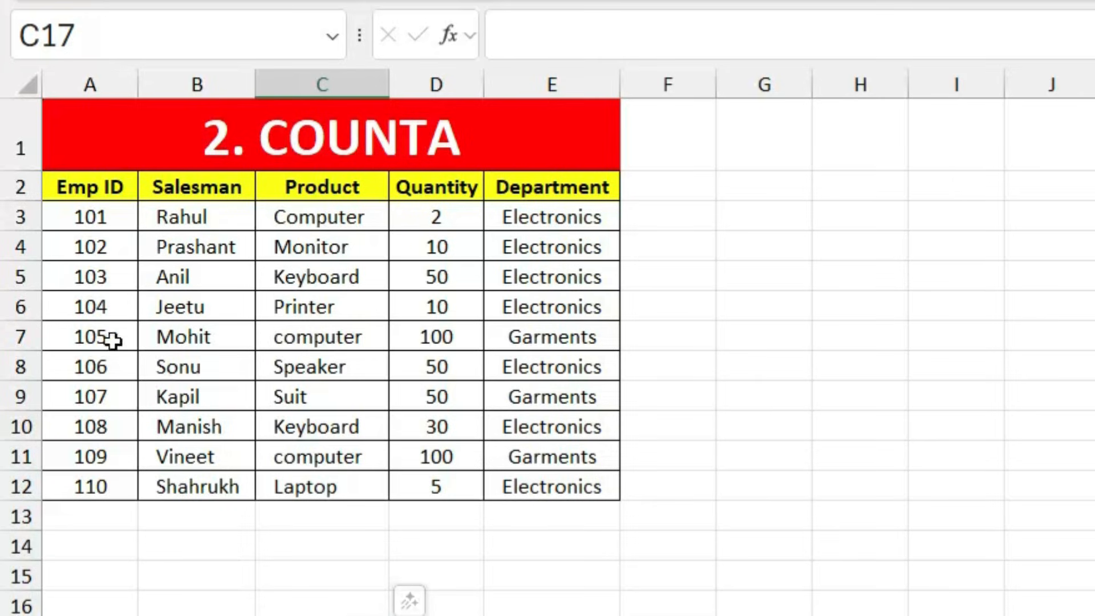
pyautogui.click(110, 523)
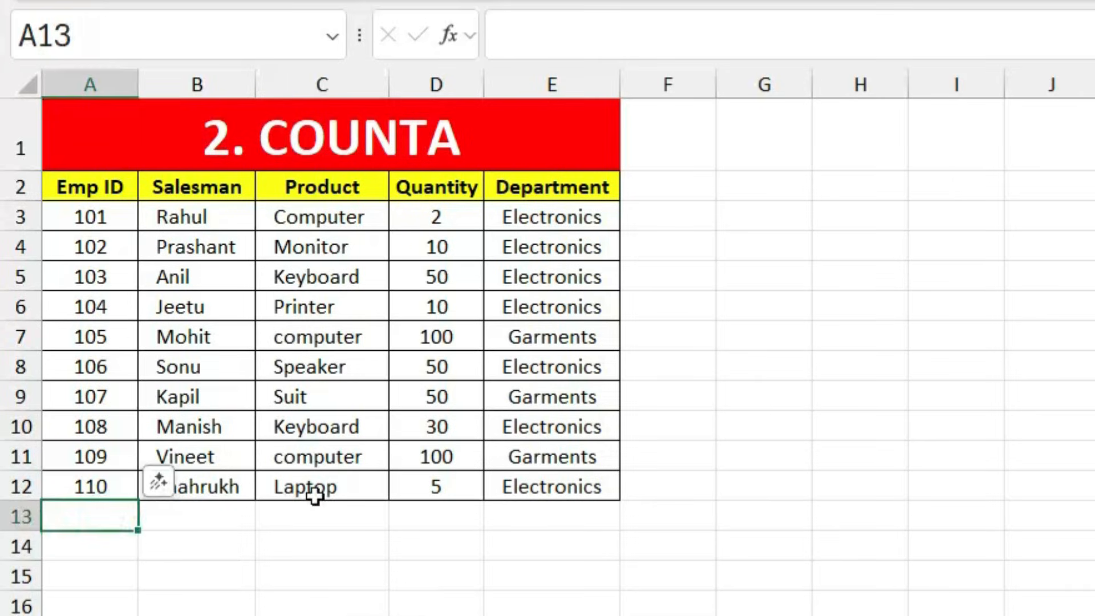
pyautogui.write('=count')
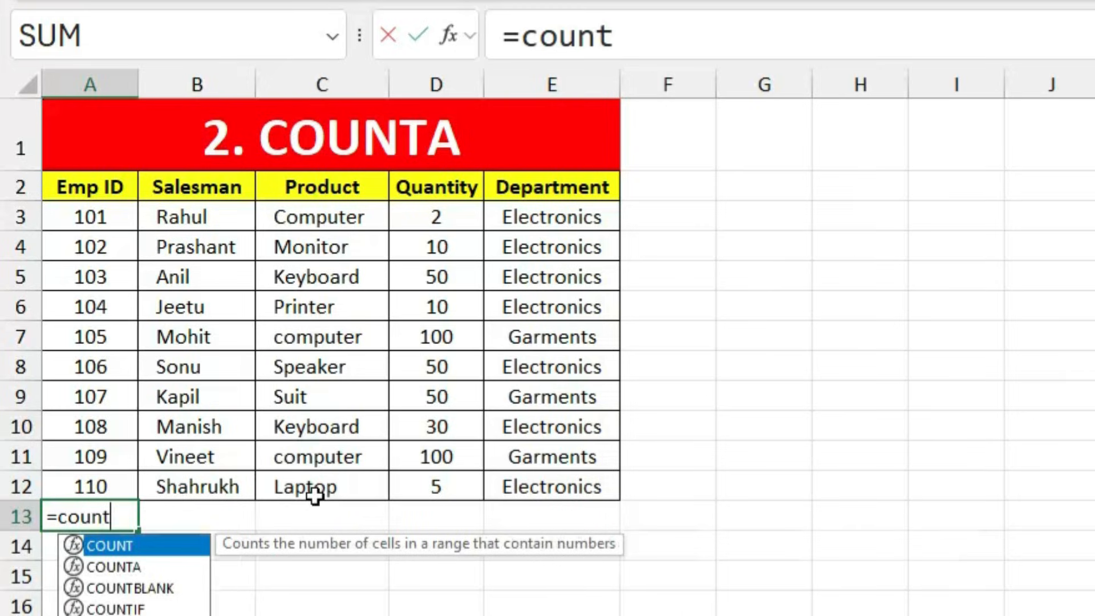
pyautogui.press('Tab')
pyautogui.press('BackSpace')
pyautogui.write('a')
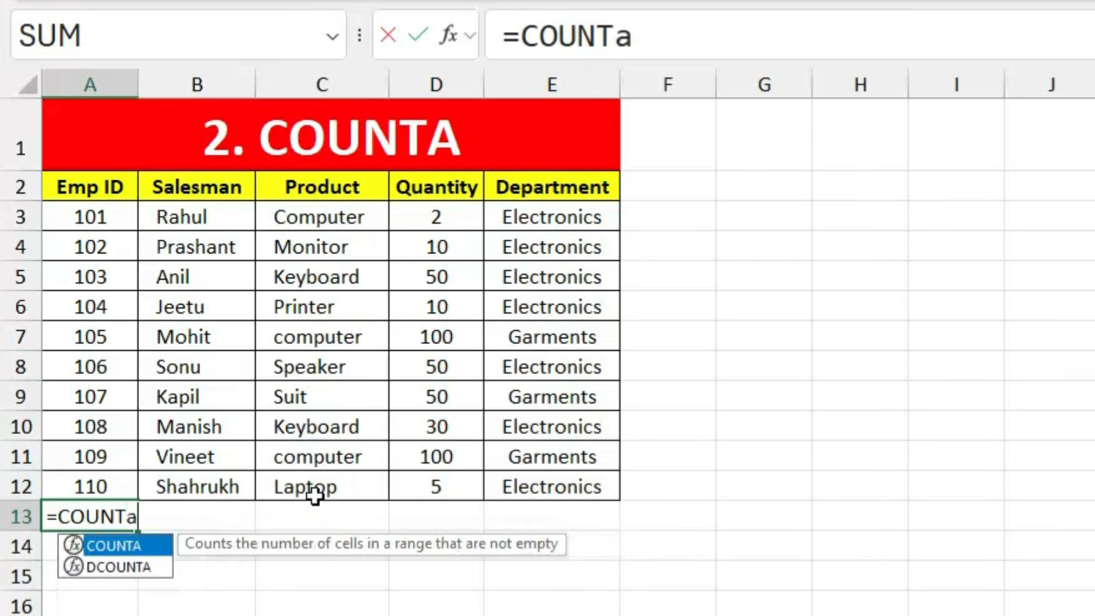
pyautogui.press('Tab')
pyautogui.moveTo(92, 223); pyautogui.dragTo(93, 470)
pyautogui.press('Return')
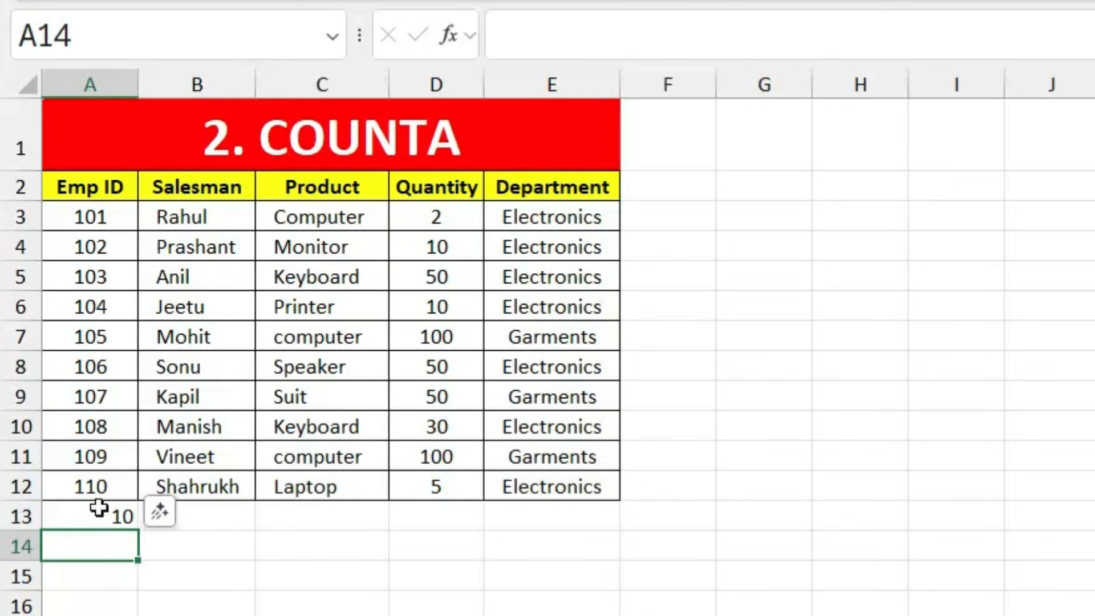
pyautogui.click(100, 336)
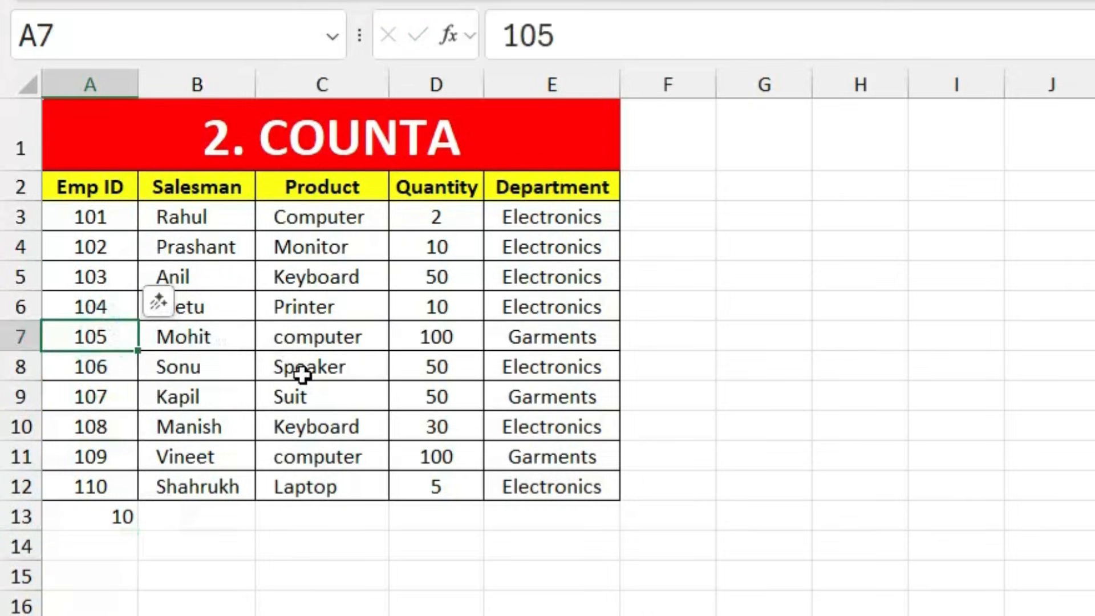
# Step: Replace 105 in A7 with Ravi, see COUNTA stay at 10, then go to 3. COUNTIF
pyautogui.press('Delete')
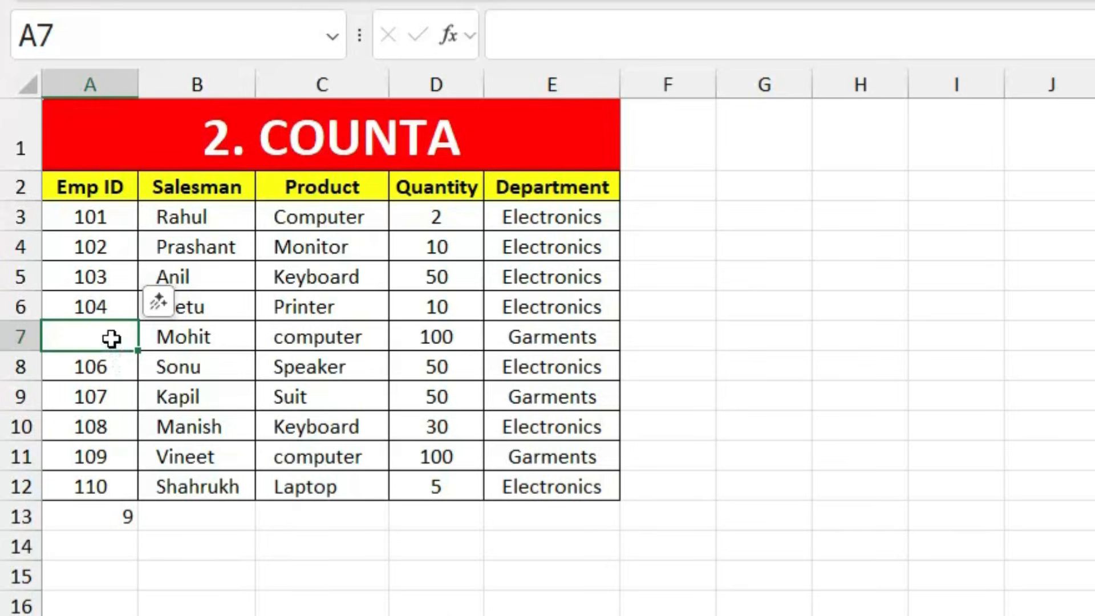
pyautogui.write('Ravi')
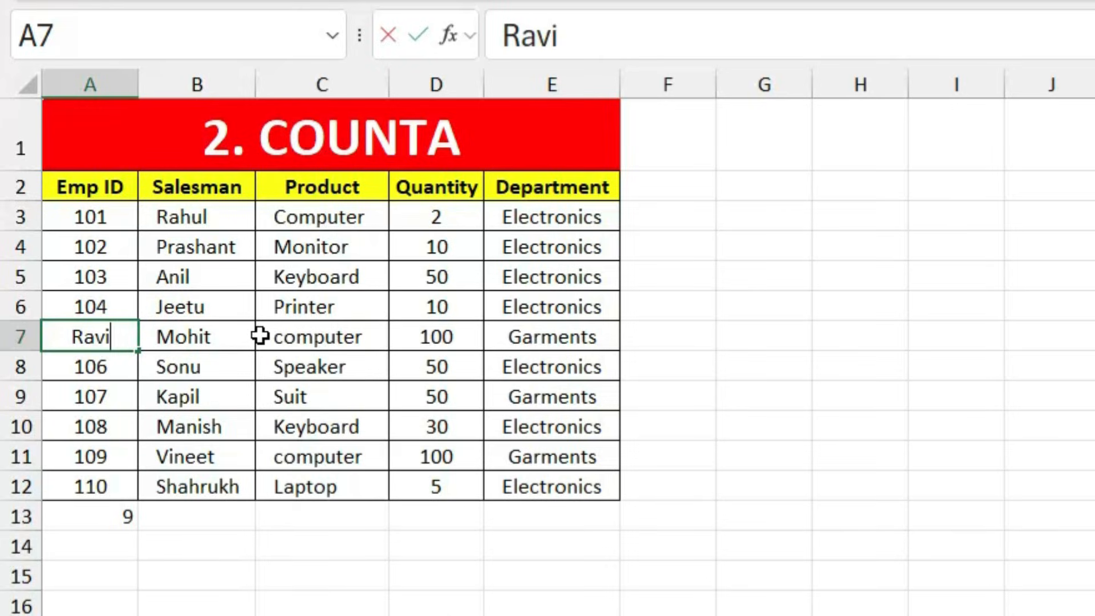
pyautogui.press('Return')
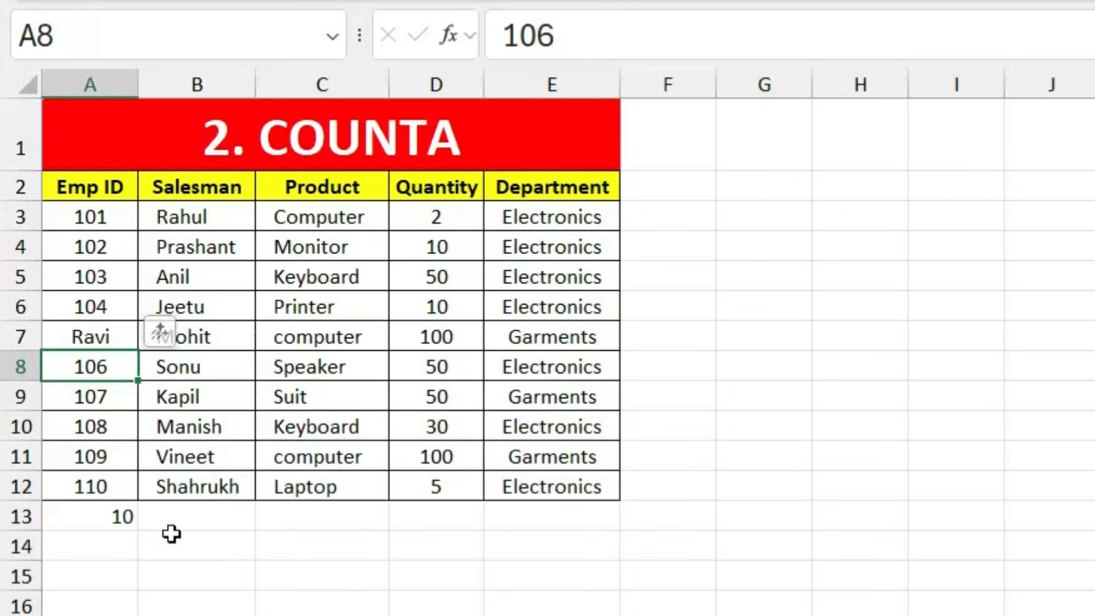
pyautogui.click(87, 517)
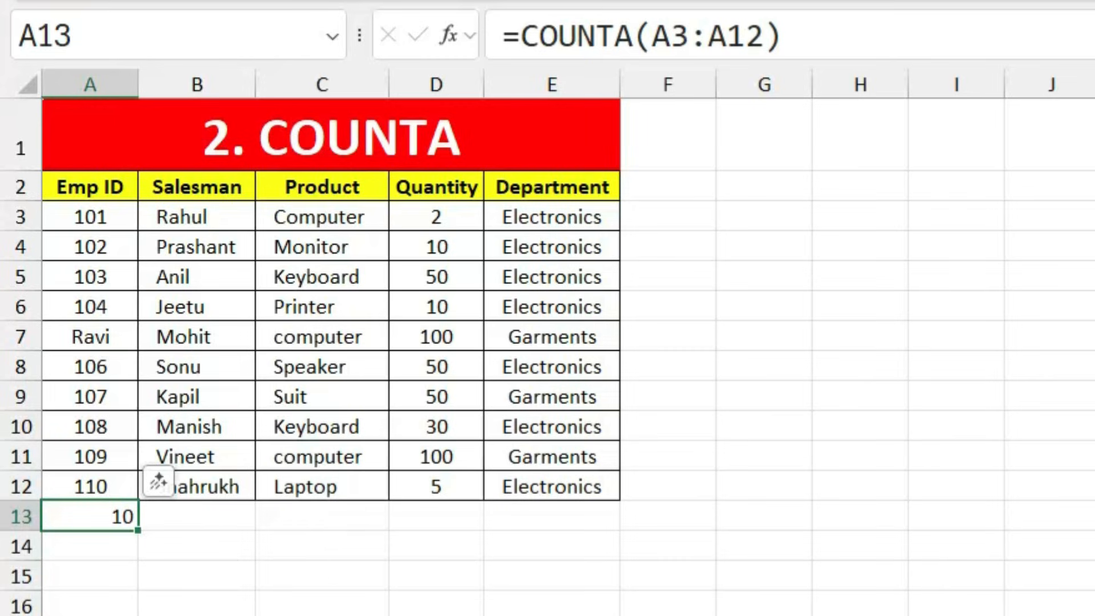
pyautogui.hotkey('ctrl', 'pagedown')
pyautogui.click(488, 609)
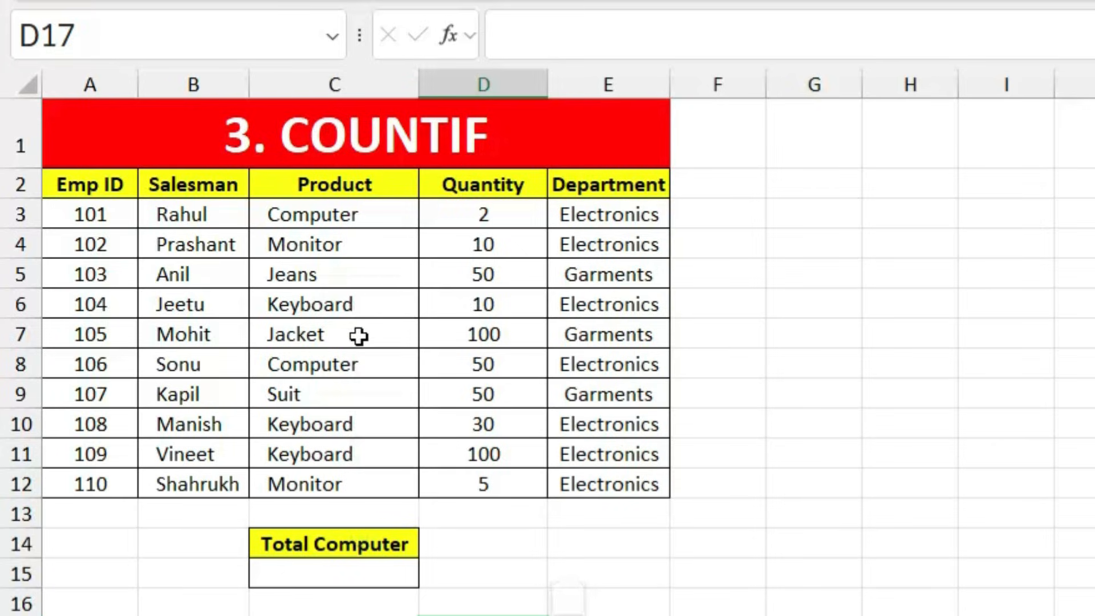
# Step: Enter =COUNTIF(C3:C12,"Computer") in C15 under Total Computer, giving 2
pyautogui.moveTo(374, 217); pyautogui.dragTo(376, 469)
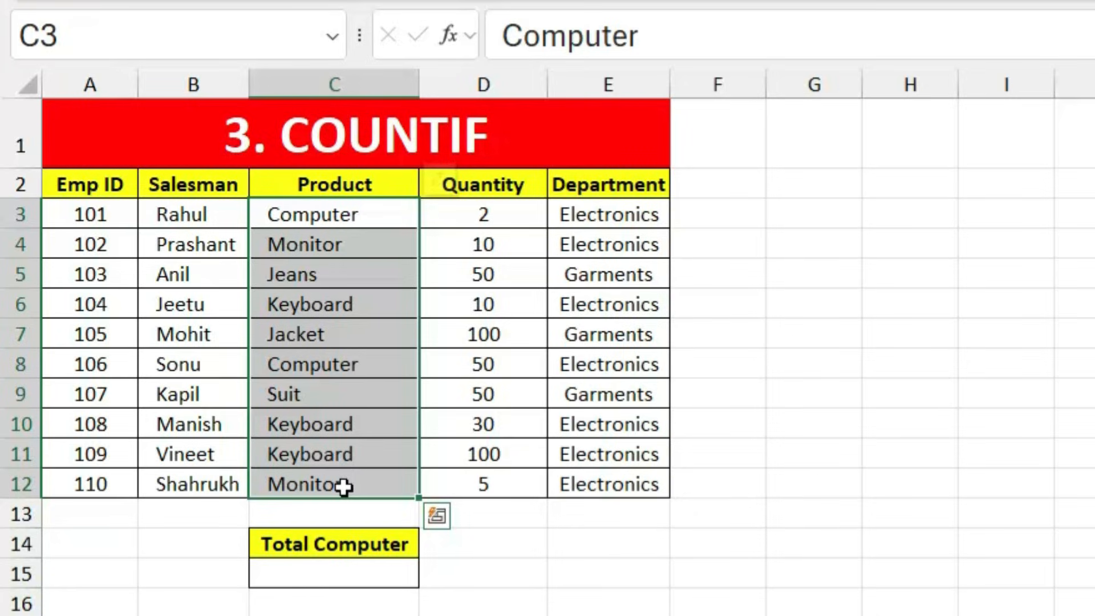
pyautogui.click(367, 579)
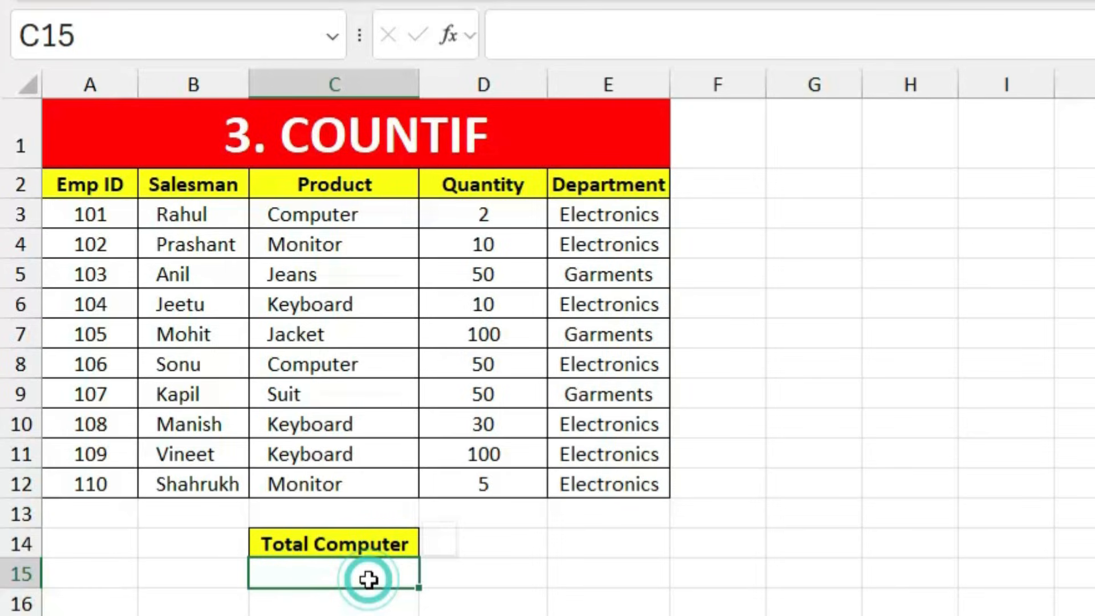
pyautogui.write('=co')
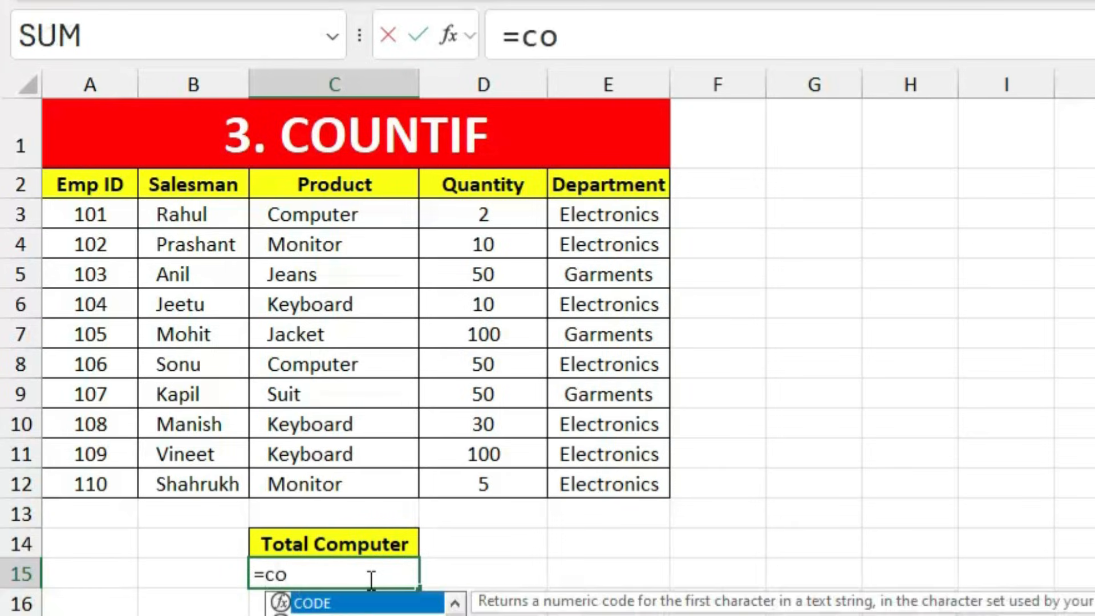
pyautogui.write('uni')
pyautogui.press('Tab')
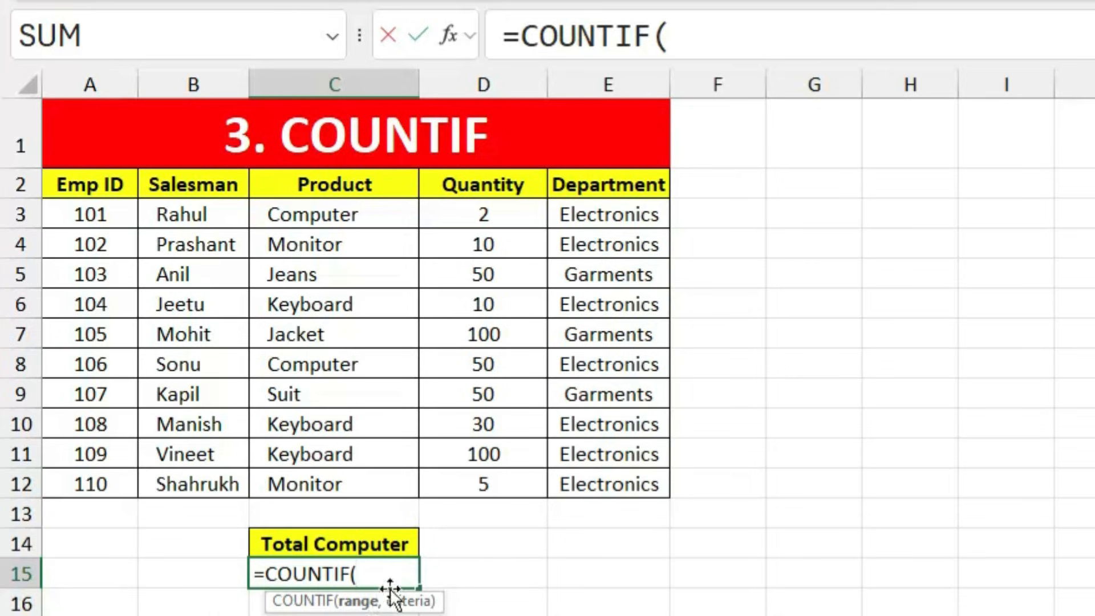
pyautogui.moveTo(354, 214); pyautogui.dragTo(357, 482)
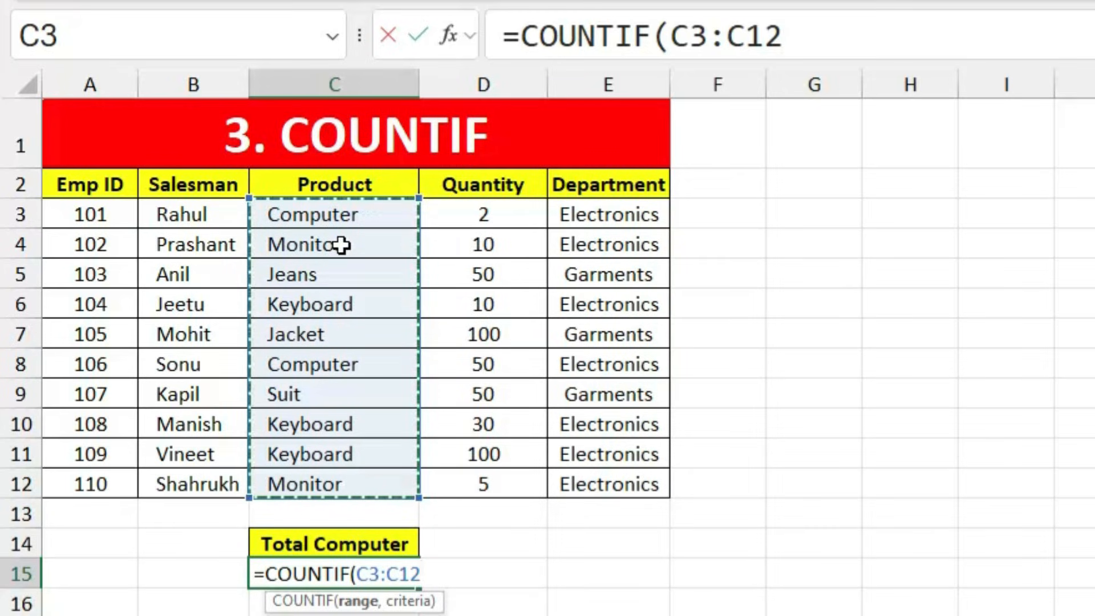
pyautogui.write(',"')
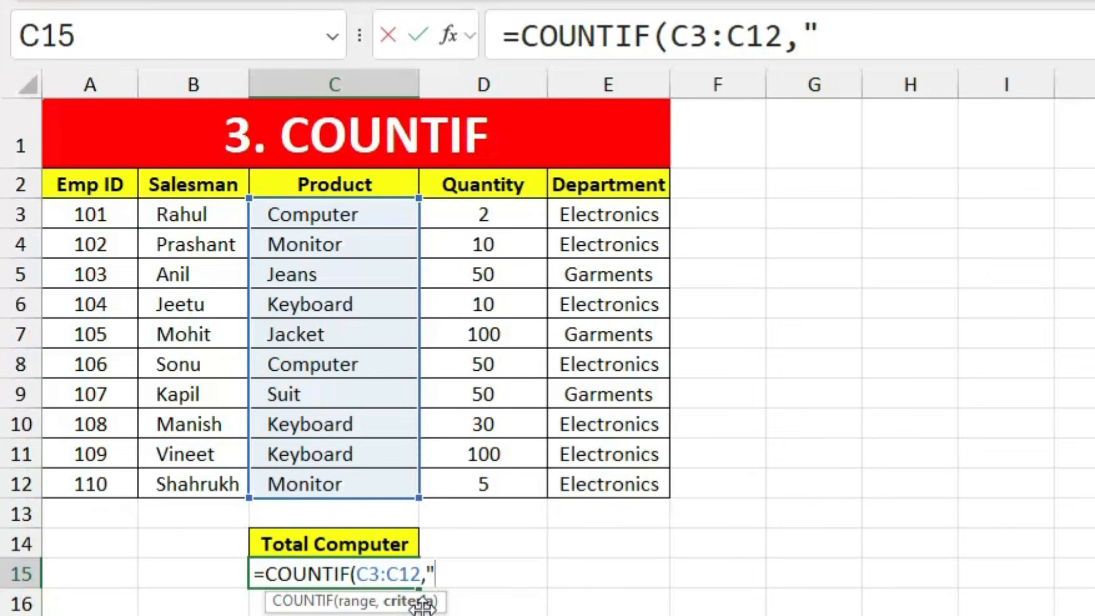
pyautogui.write('Comp')
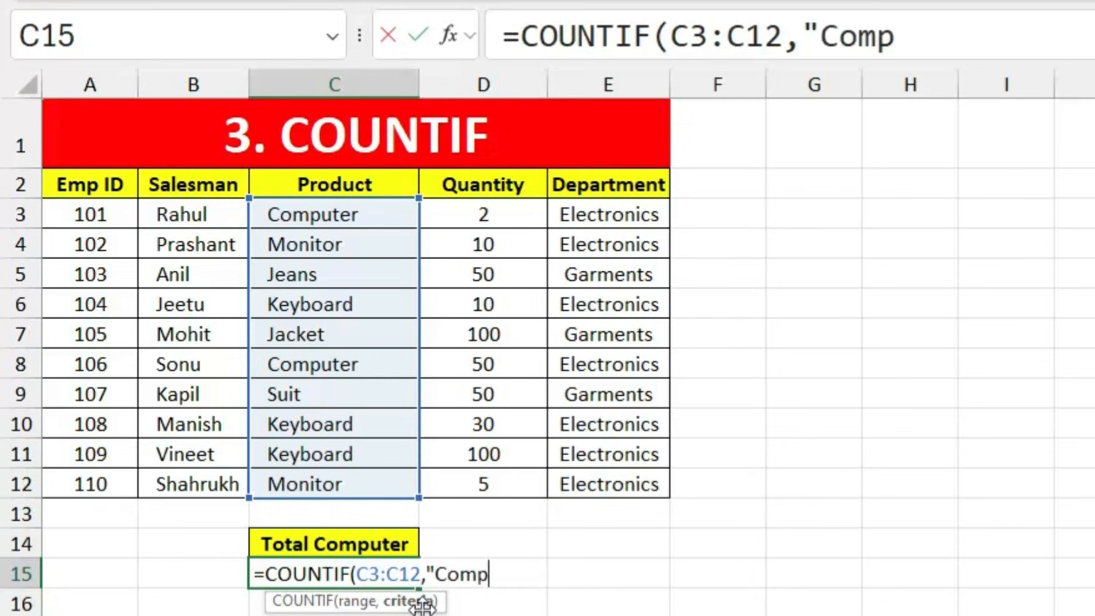
pyautogui.write('uter"')
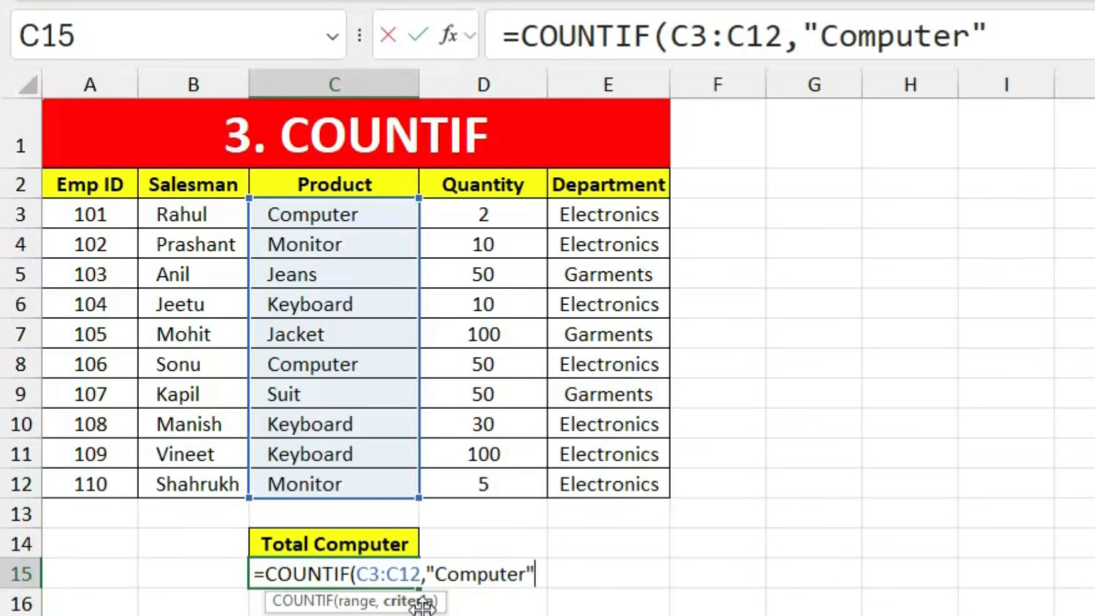
pyautogui.press('Return')
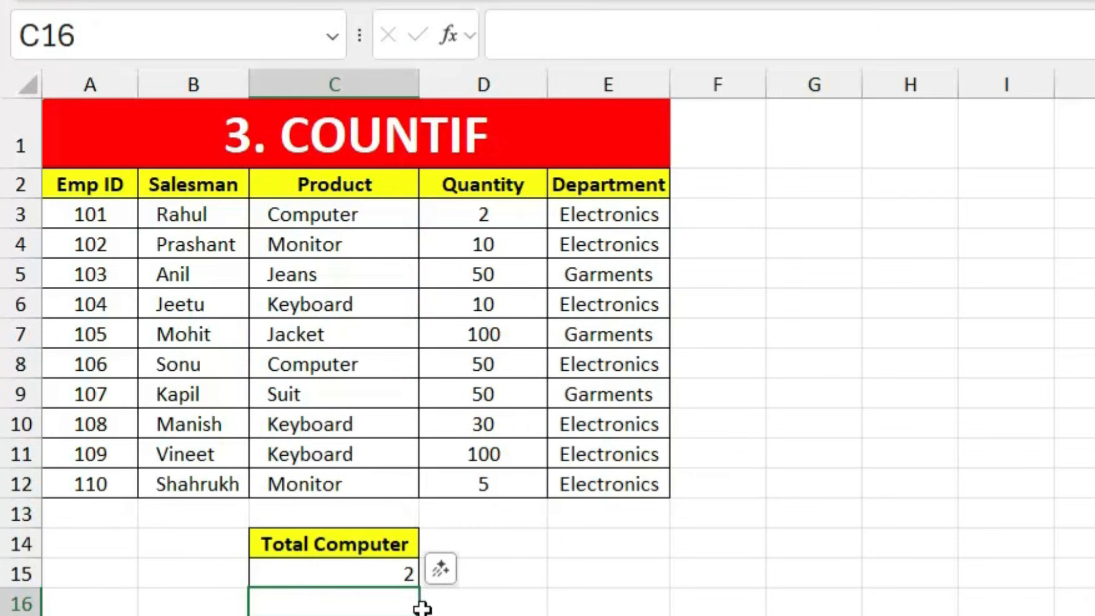
# Step: Check C15's Computer count against the two Computer entries in the Product list
pyautogui.click(360, 567)
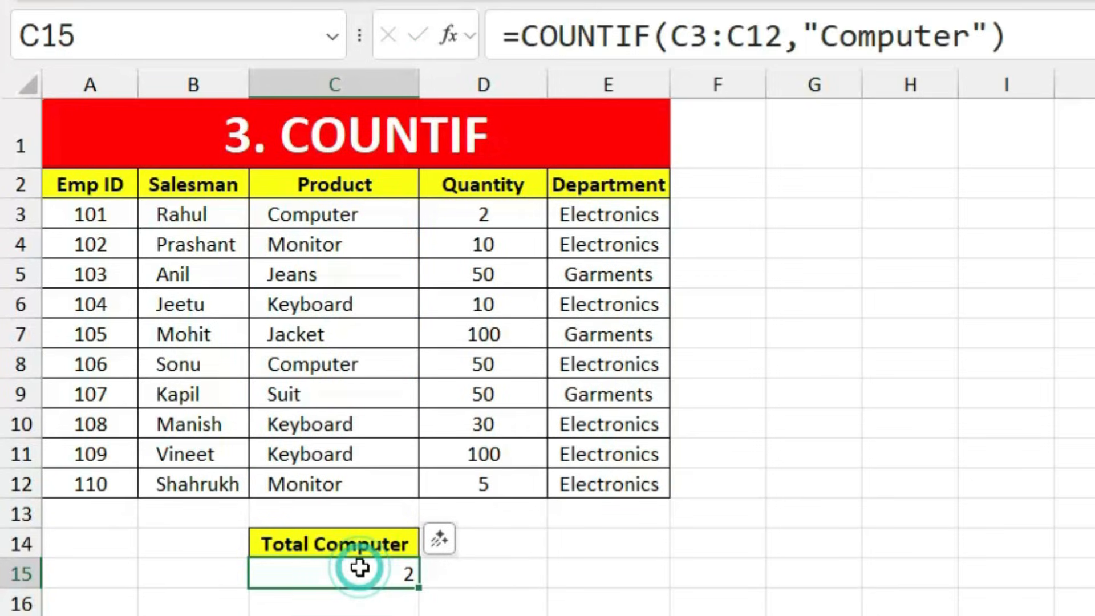
pyautogui.click(359, 215)
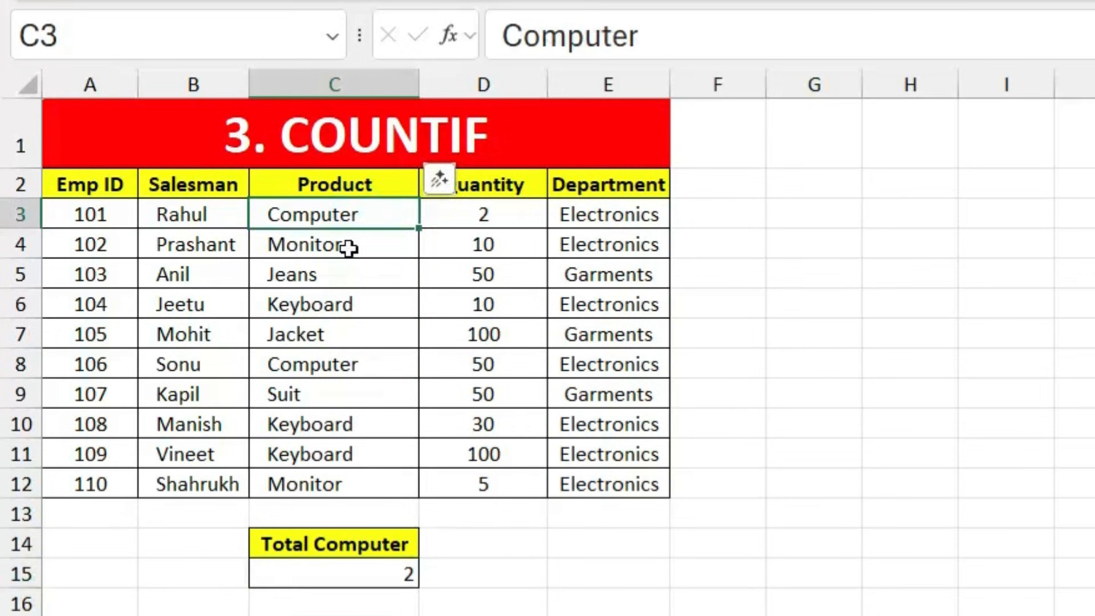
pyautogui.click(348, 372)
pyautogui.click(378, 569)
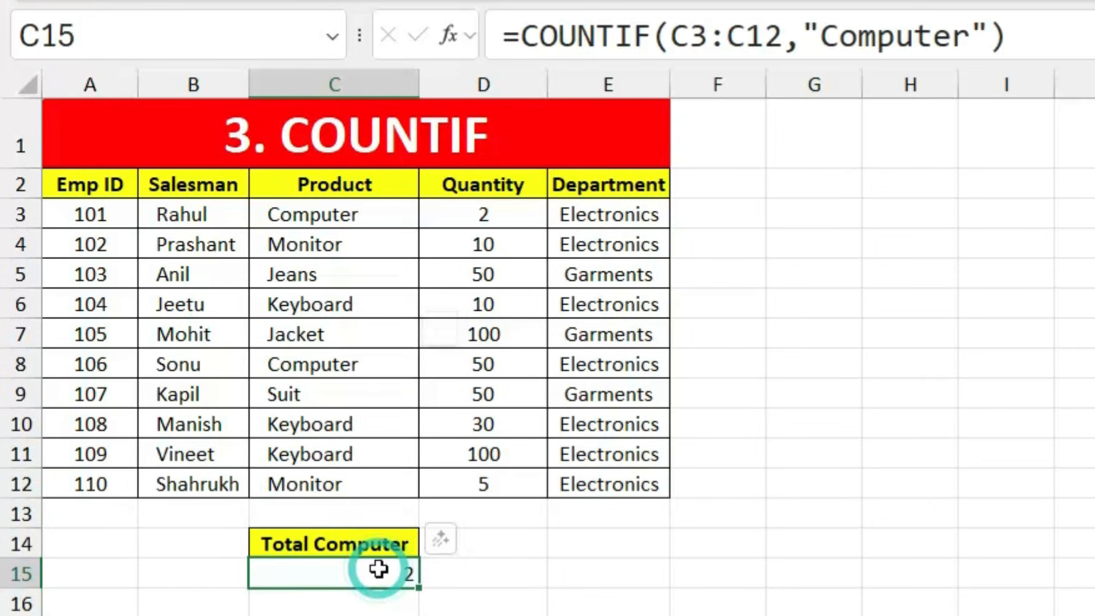
# Step: Change the C15 COUNTIF criterion from "Computer" to "Keyboard"
pyautogui.doubleClick(378, 569)
pyautogui.click(442, 567)
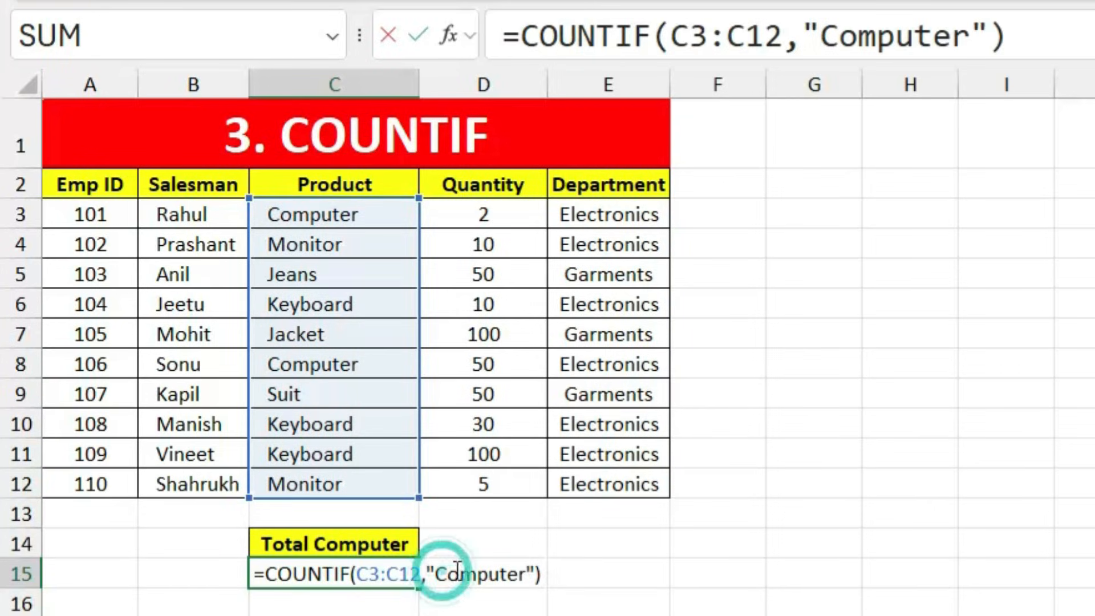
pyautogui.moveTo(455, 567); pyautogui.dragTo(521, 573)
pyautogui.press('BackSpace')
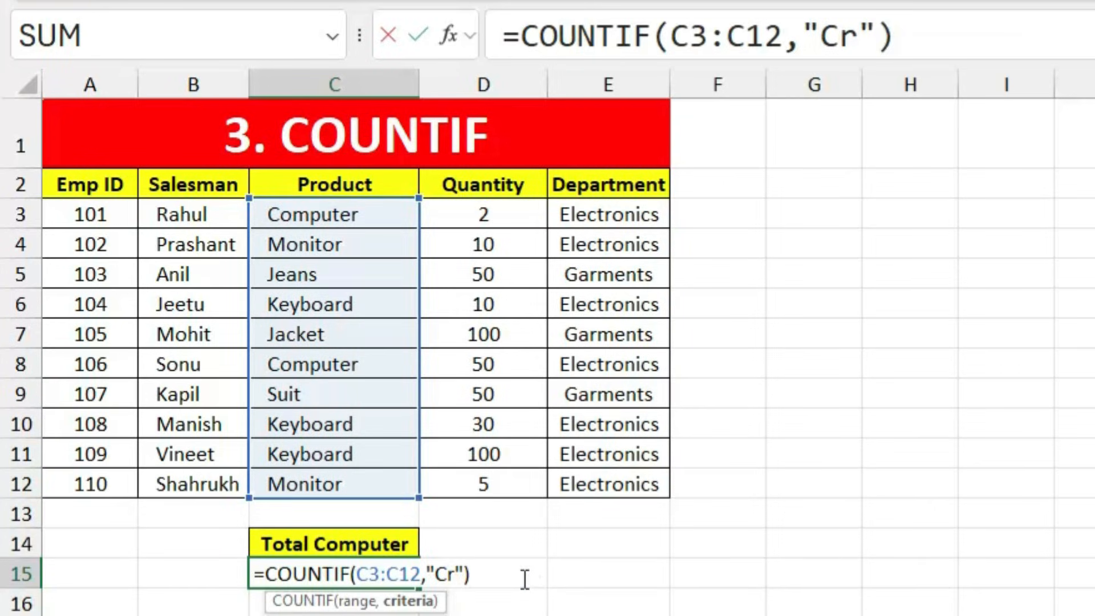
pyautogui.press('Delete')
pyautogui.press('BackSpace')
pyautogui.write('Keybo')
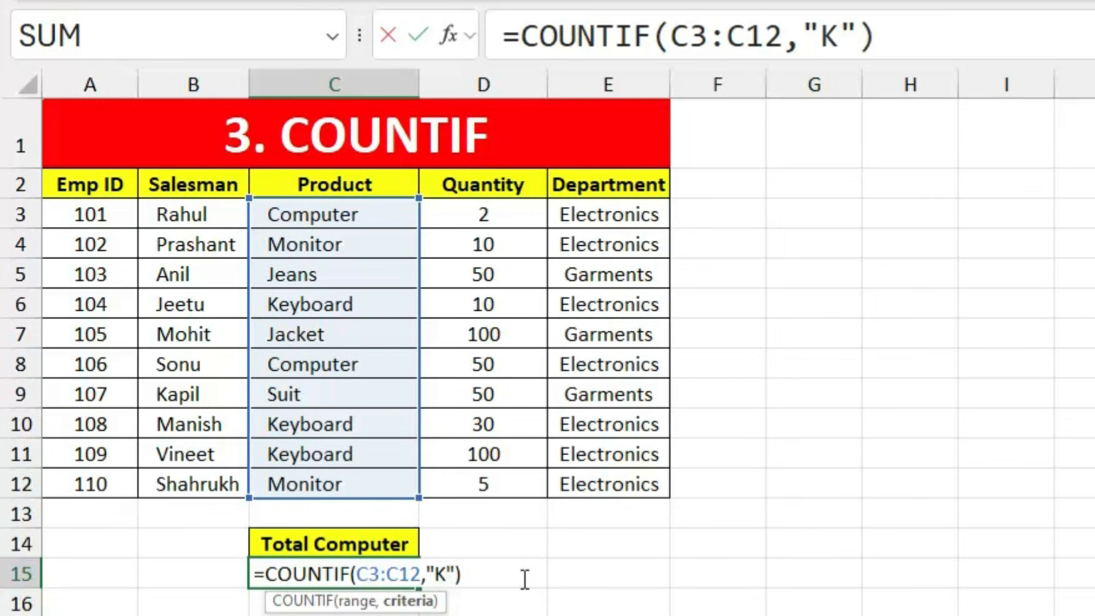
pyautogui.write('d')
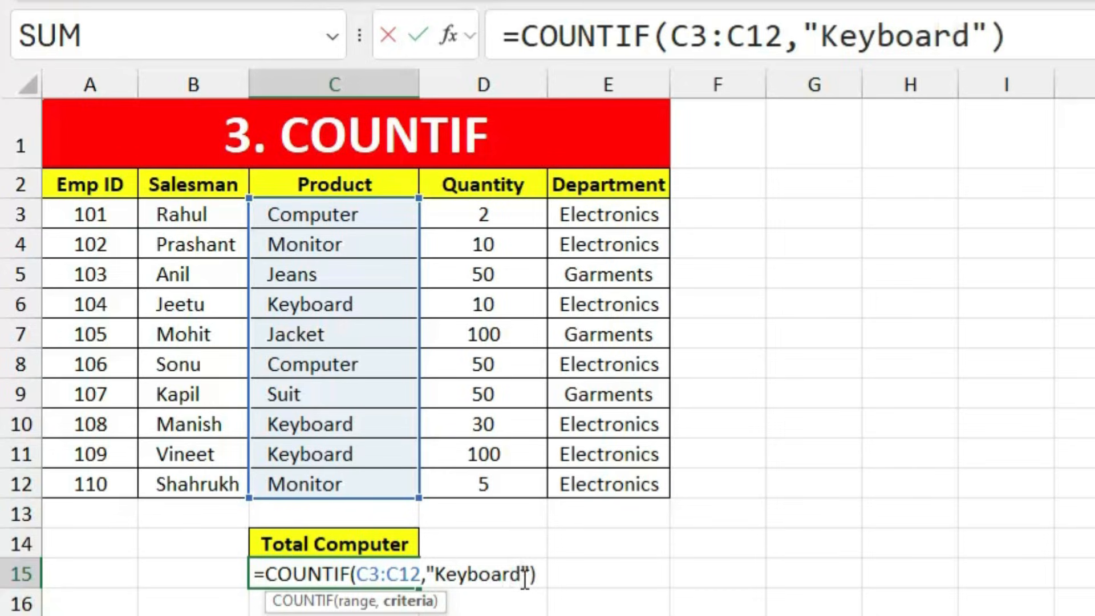
pyautogui.press('Return')
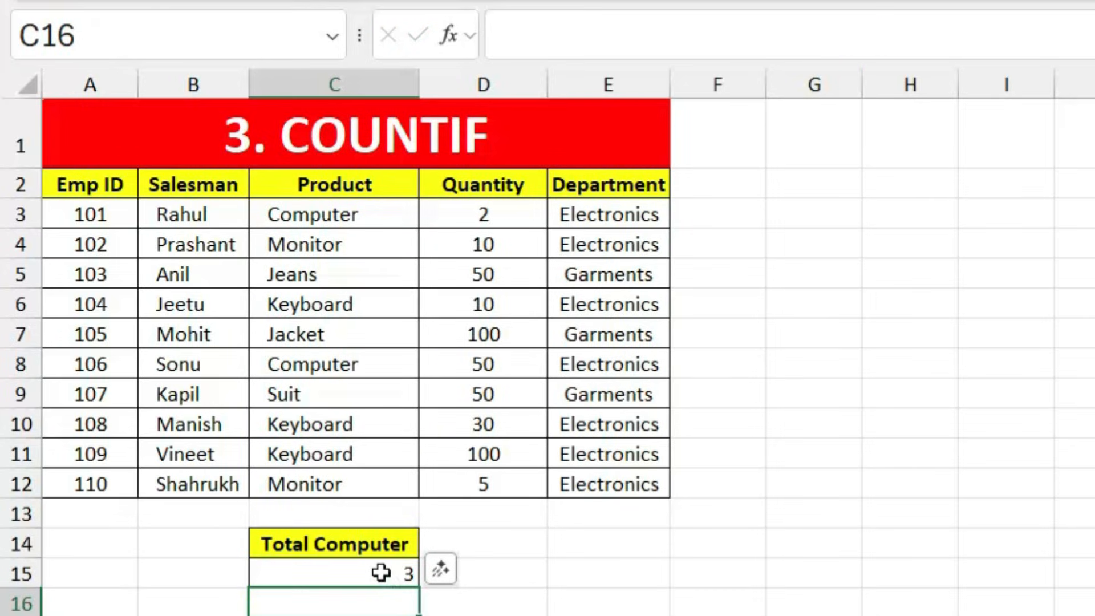
# Step: Verify the Keyboard count of 3 against the Keyboard entries in the Product list
pyautogui.click(380, 572)
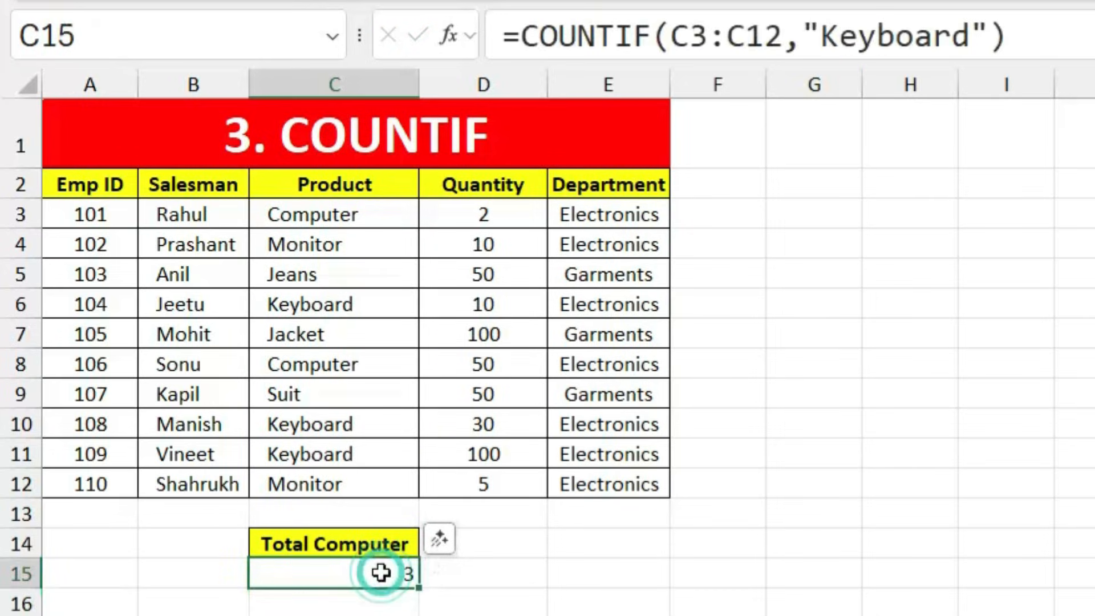
pyautogui.click(374, 450)
pyautogui.click(372, 422)
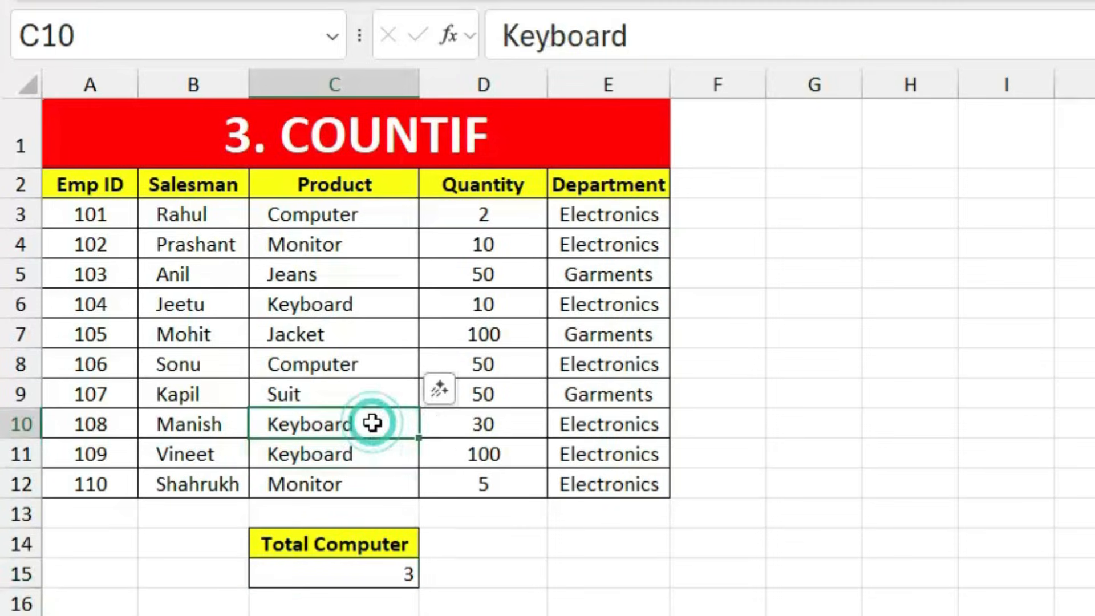
pyautogui.click(355, 306)
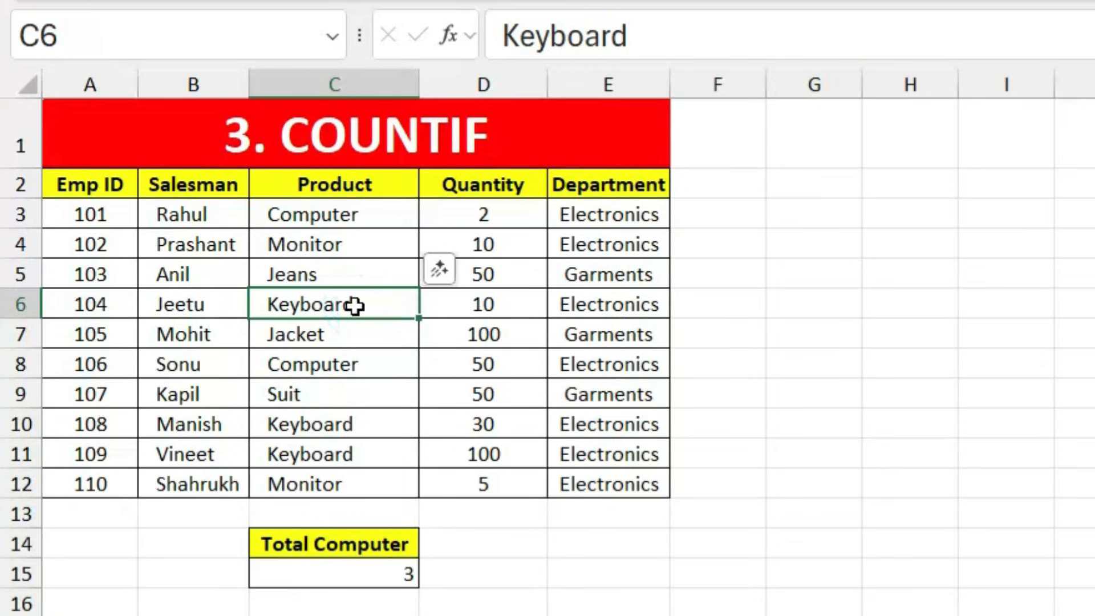
pyautogui.click(354, 573)
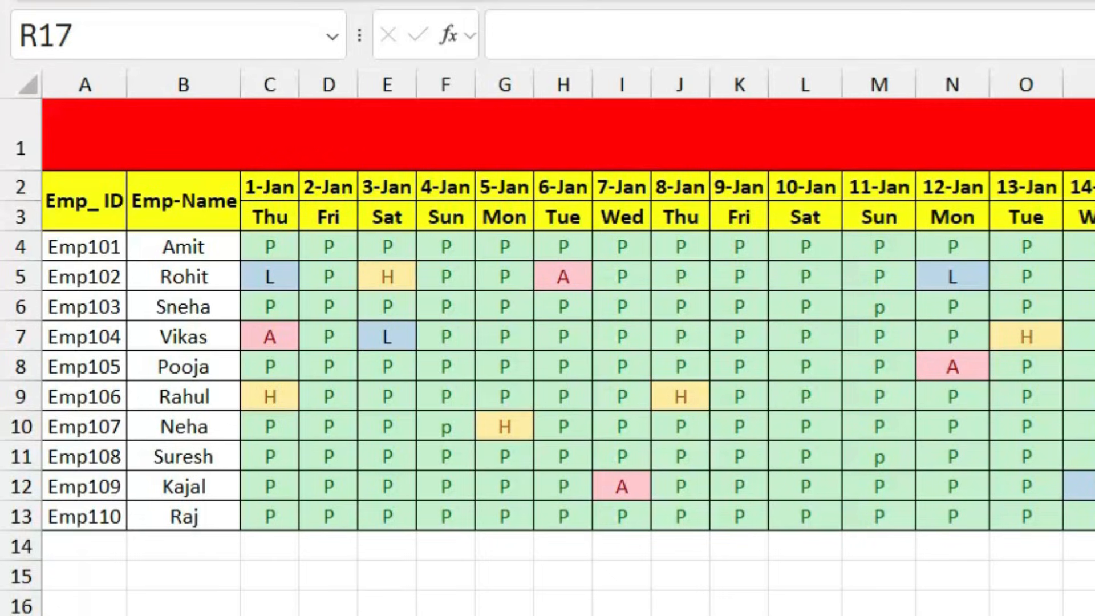
pyautogui.hscroll(6, 568, 342)
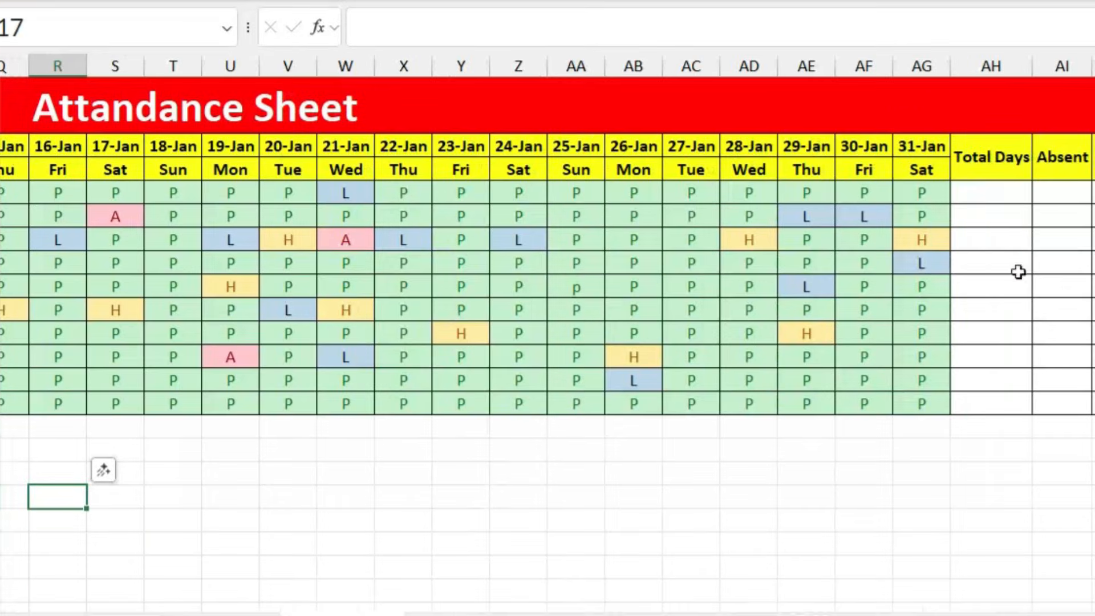
pyautogui.click(989, 188)
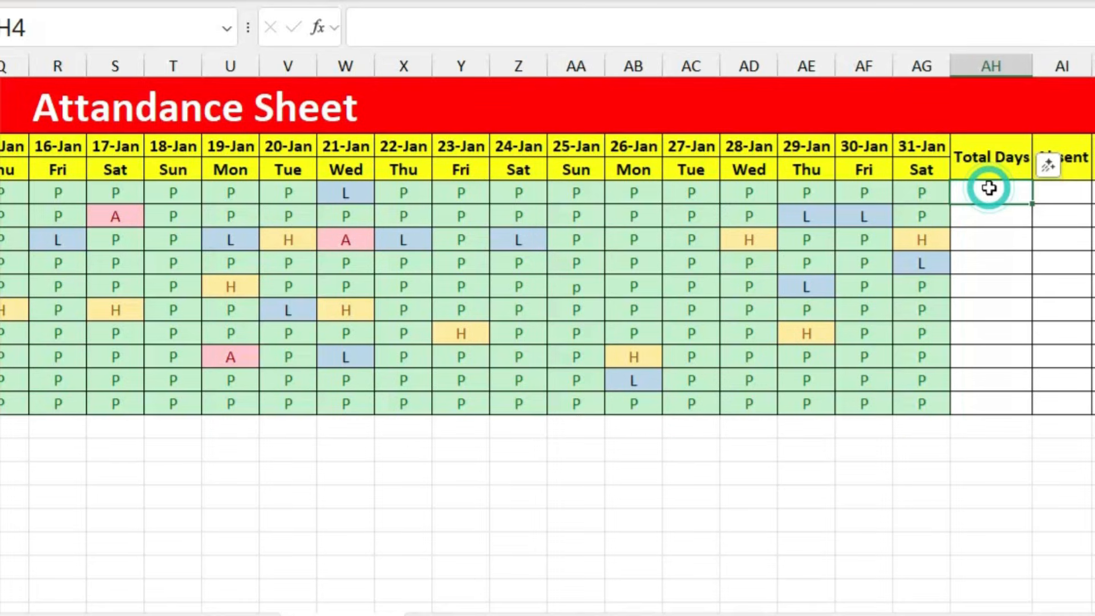
pyautogui.moveTo(935, 193); pyautogui.dragTo(738, 195)
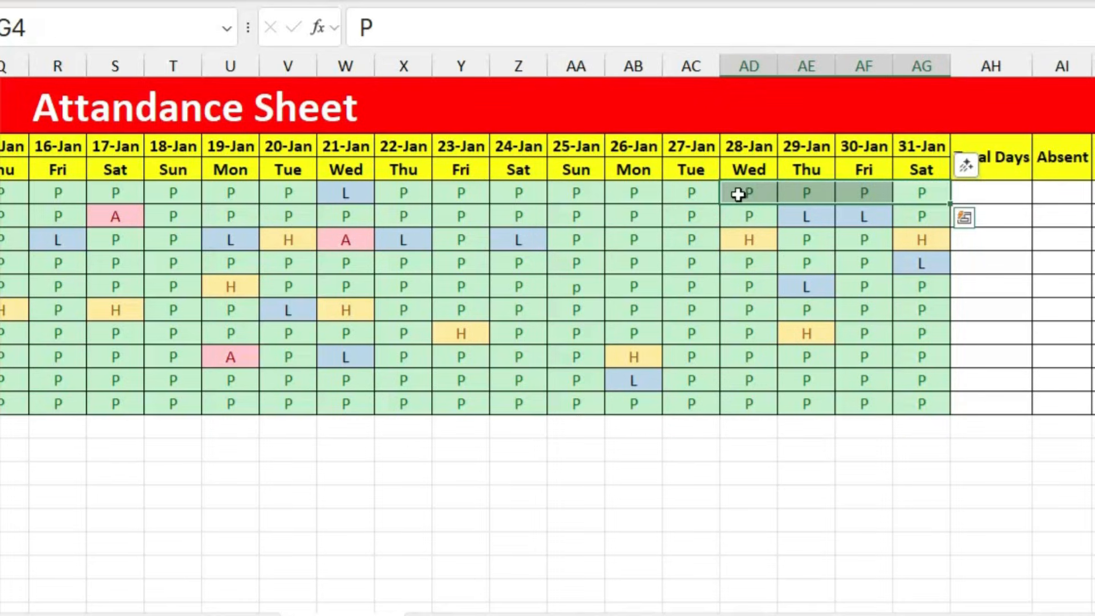
pyautogui.click(963, 194)
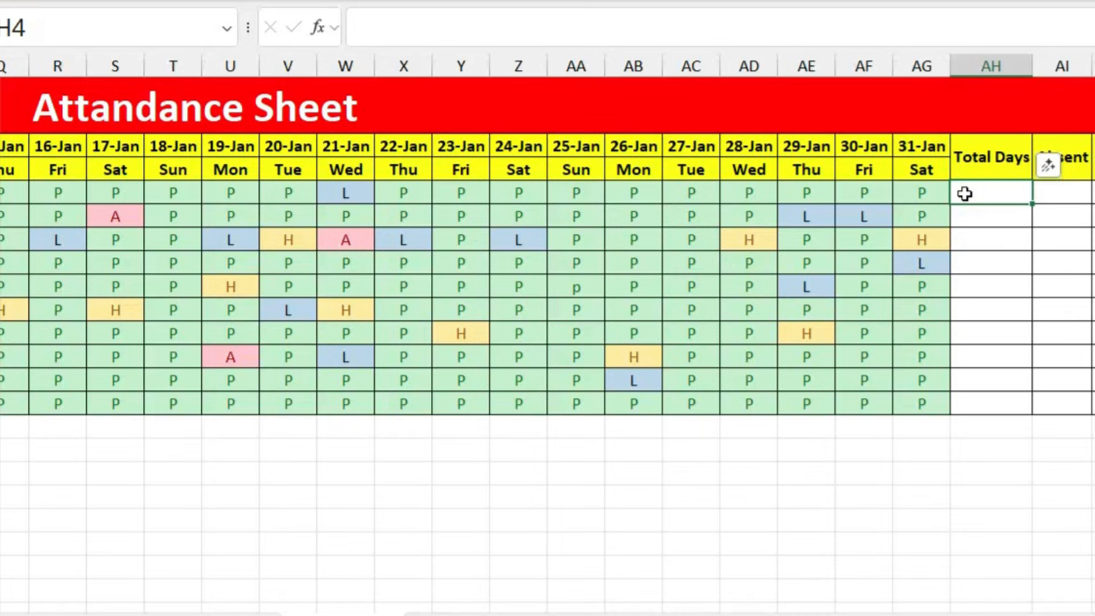
# Step: Enter =COUNTA(C4:AG4) in AH4 and fill it down to AH13, each showing 31
pyautogui.write('=count')
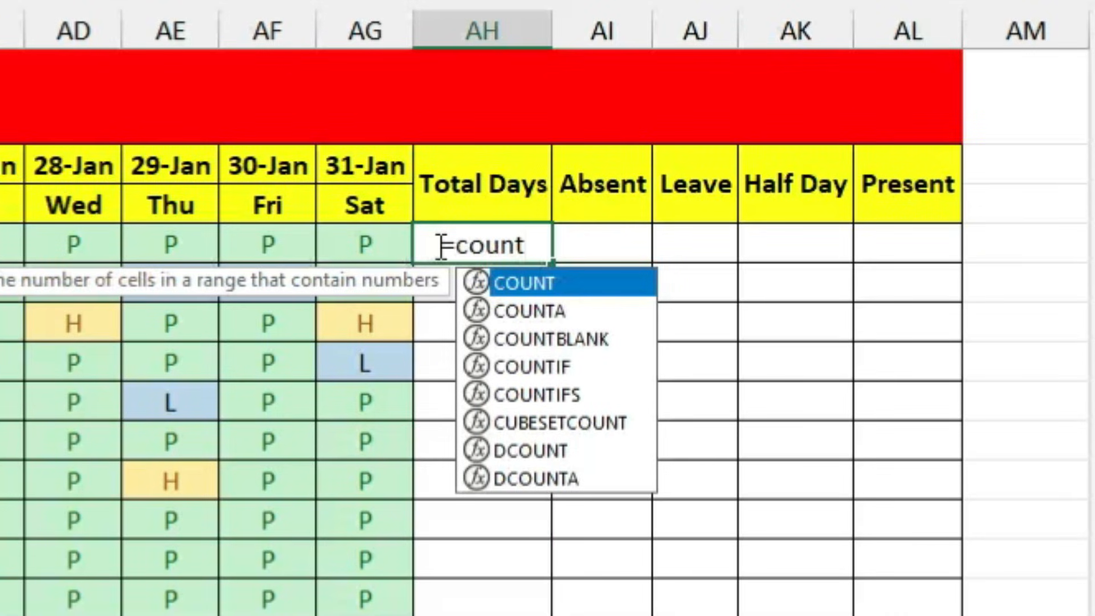
pyautogui.write('a')
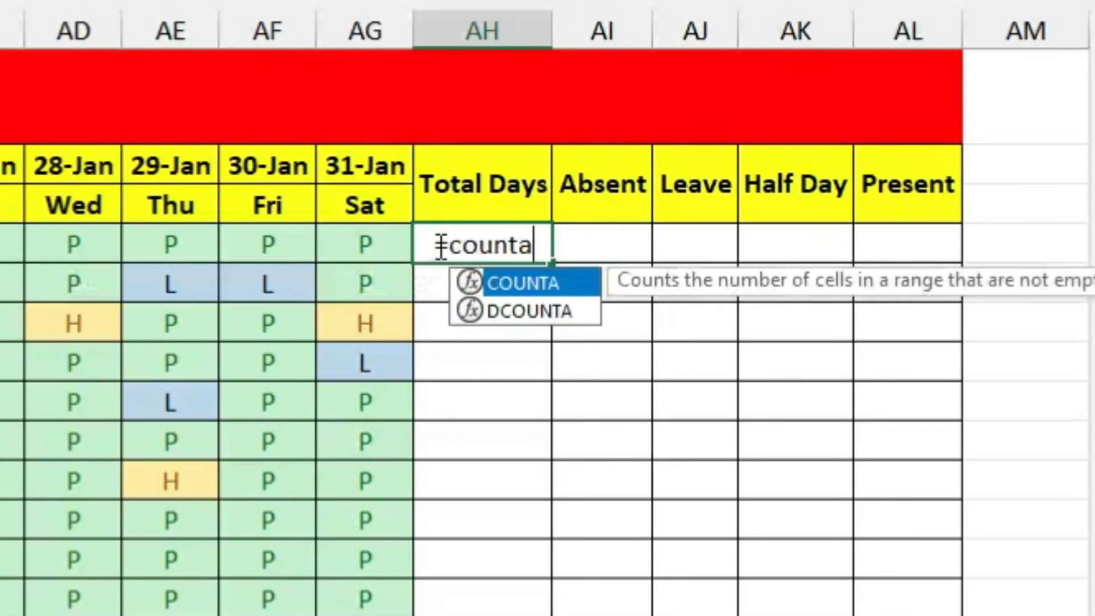
pyautogui.press('Tab')
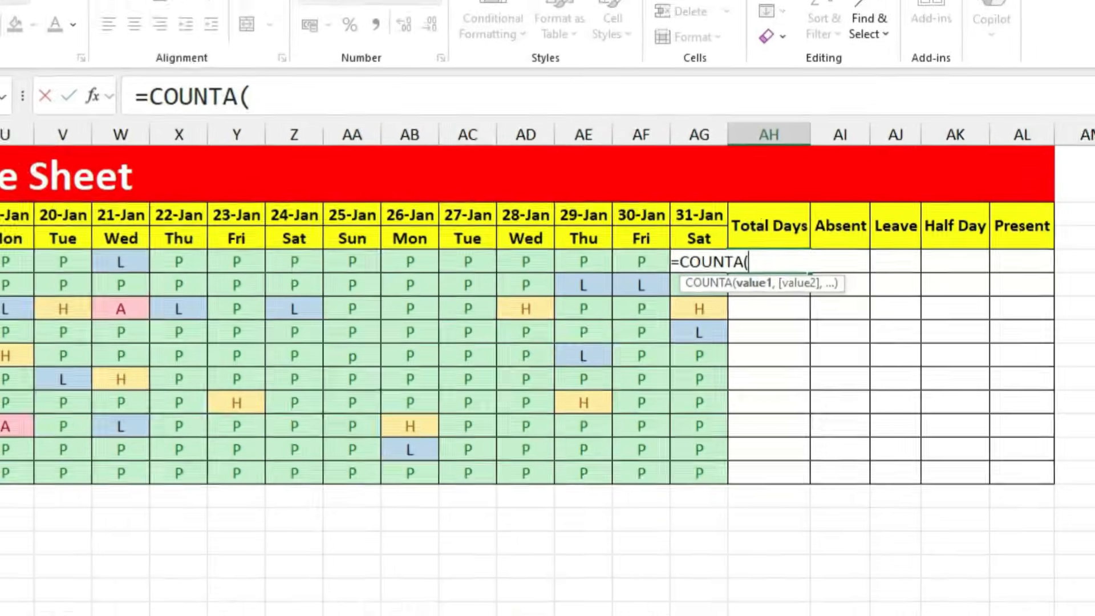
pyautogui.moveTo(889, 614); pyautogui.dragTo(761, 614)
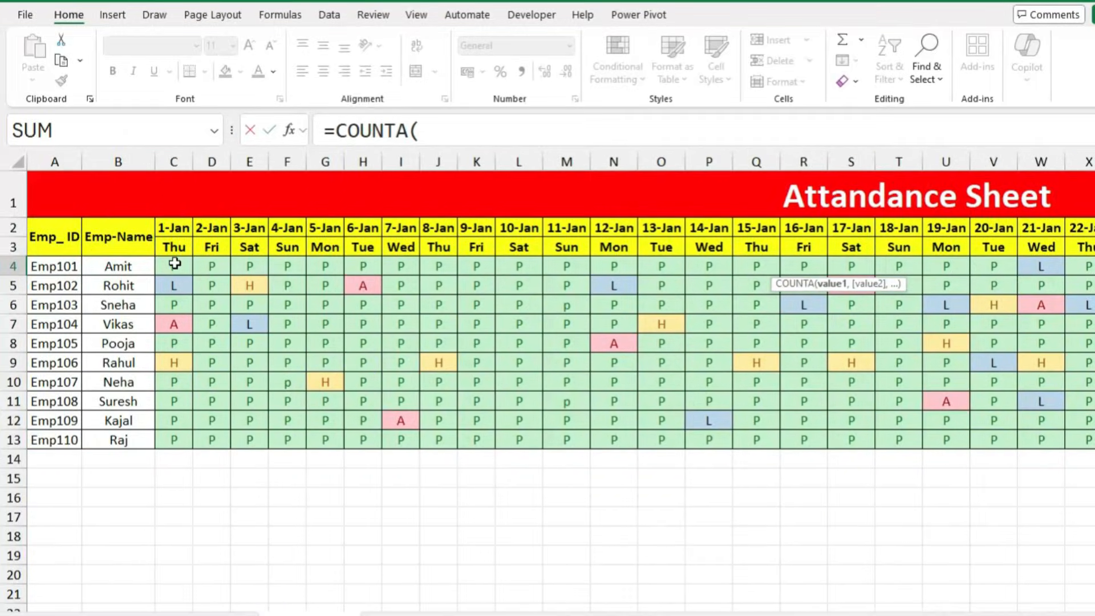
pyautogui.moveTo(174, 265); pyautogui.dragTo(998, 275)
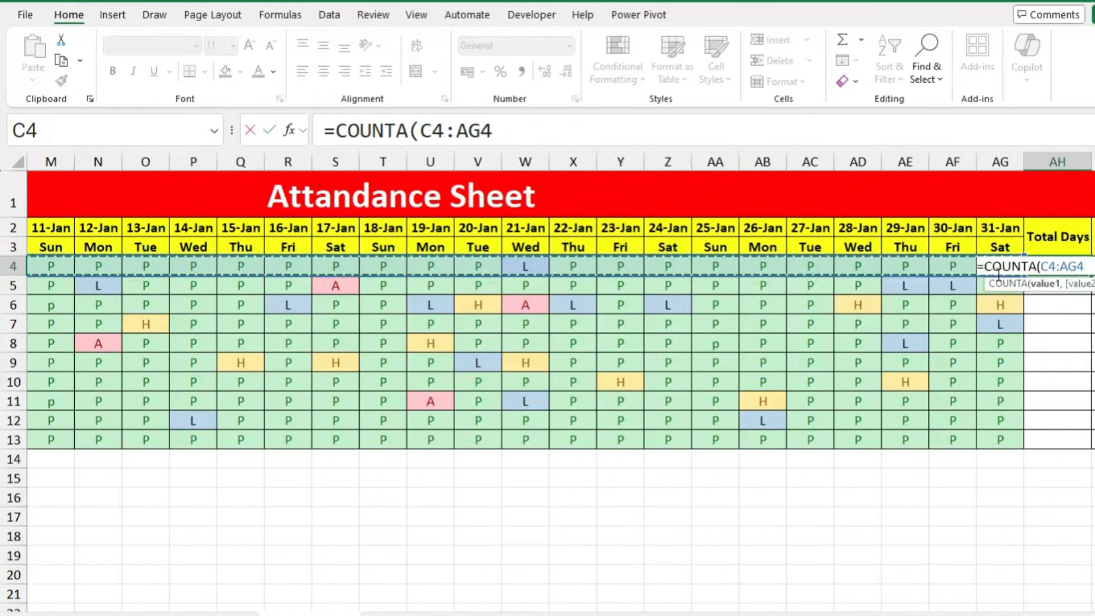
pyautogui.press('Return')
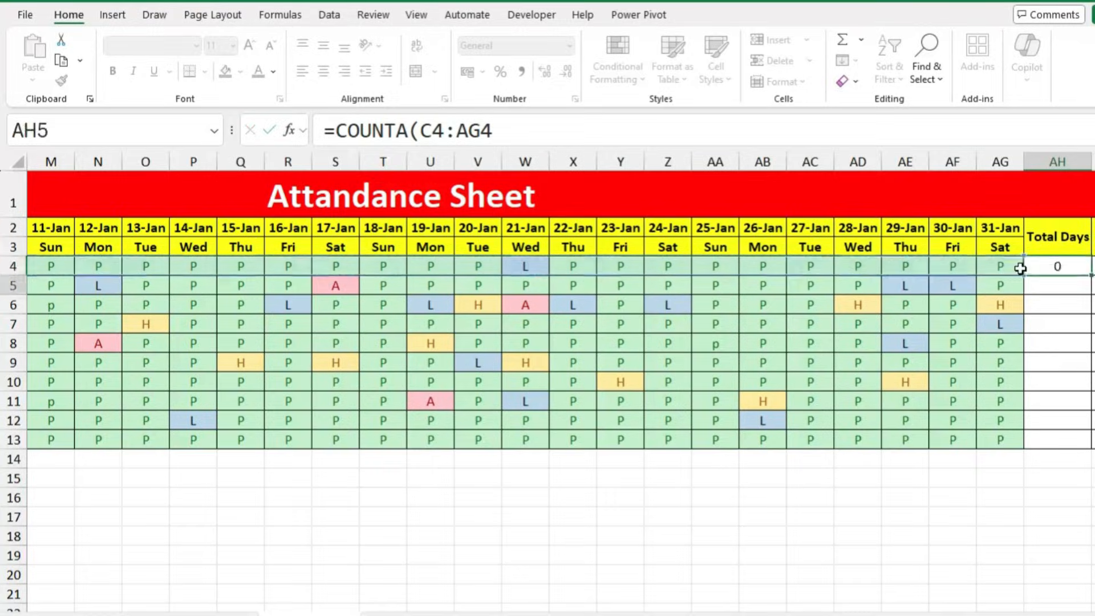
pyautogui.click(1054, 267)
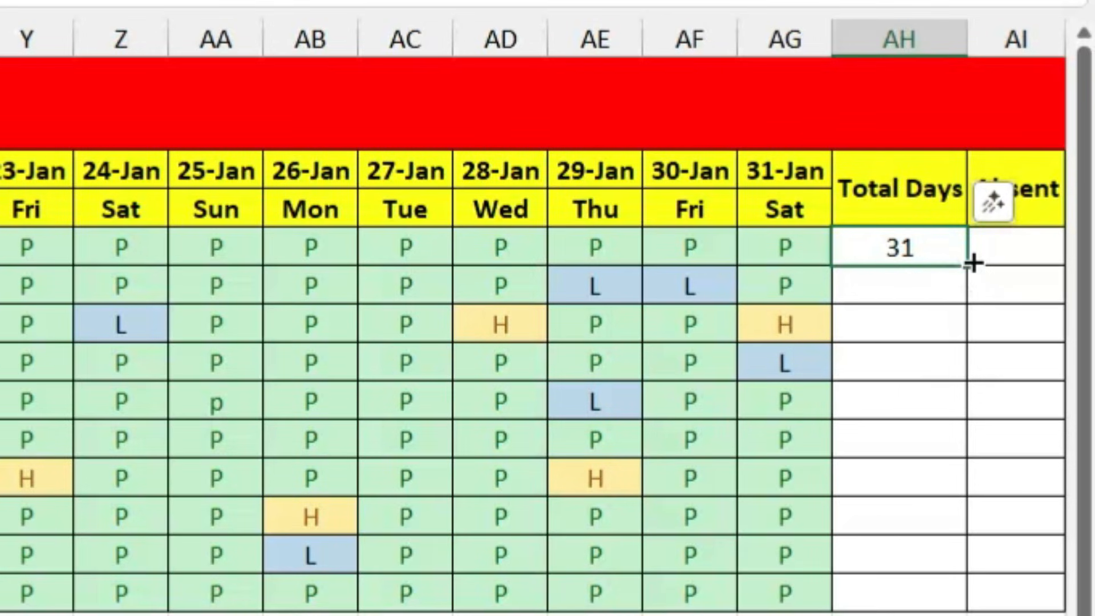
pyautogui.moveTo(969, 263); pyautogui.dragTo(956, 598)
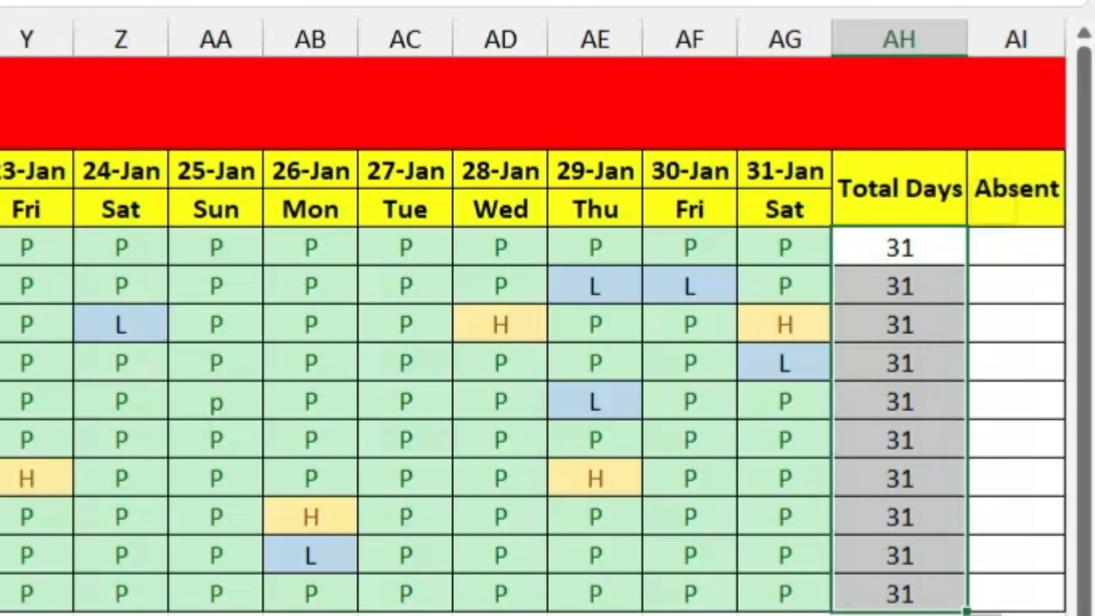
pyautogui.hscroll(5, 627, 388)
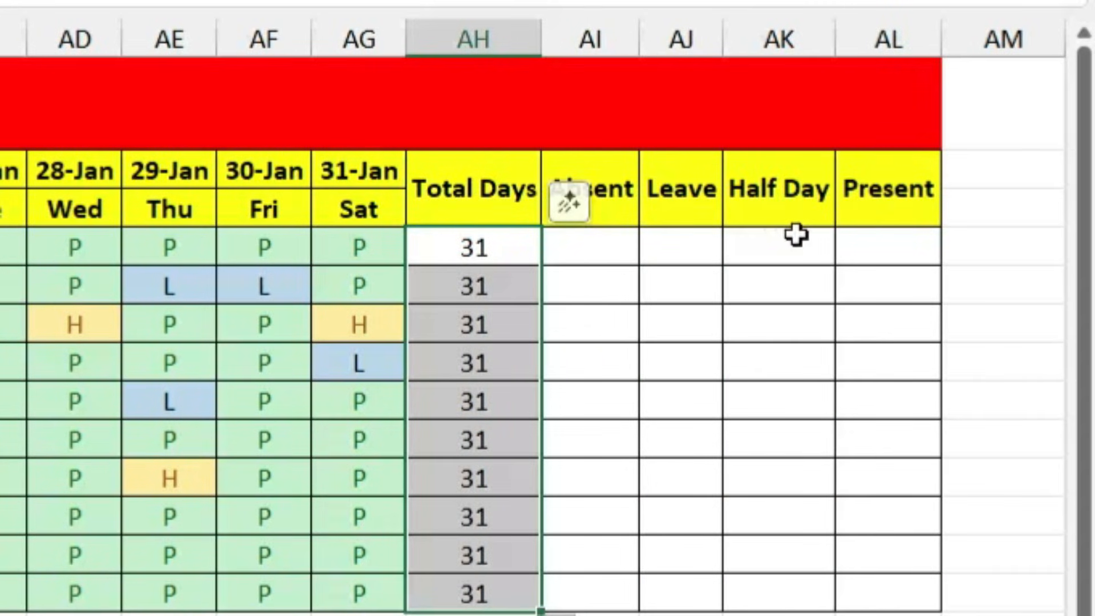
# Step: Enter =COUNTIF(C4:AG4,"A") in AI4 to count Emp101's absences
pyautogui.click(572, 247)
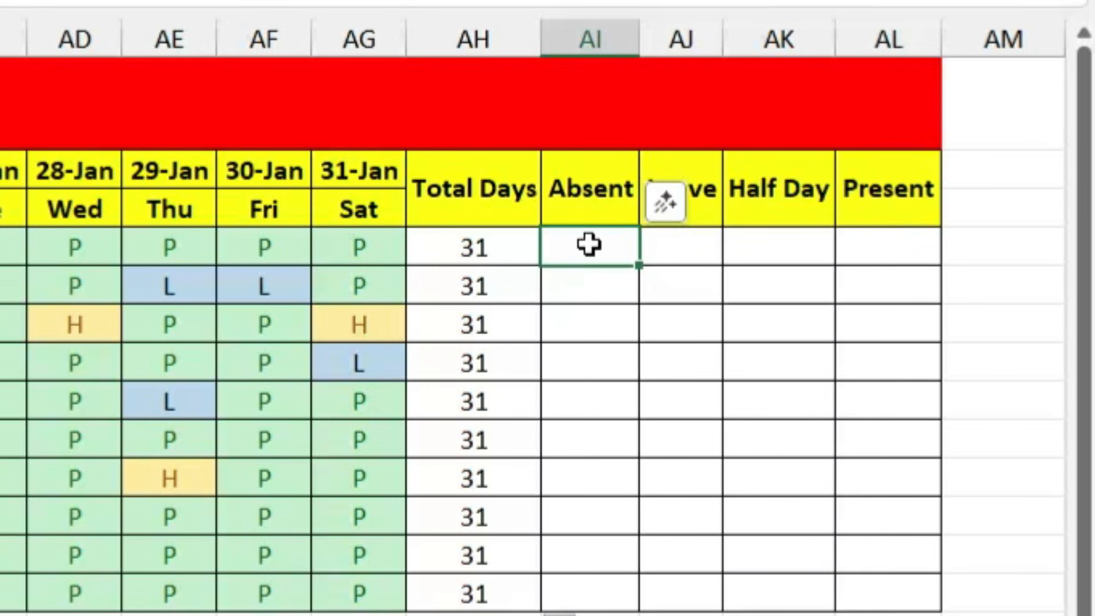
pyautogui.write('=')
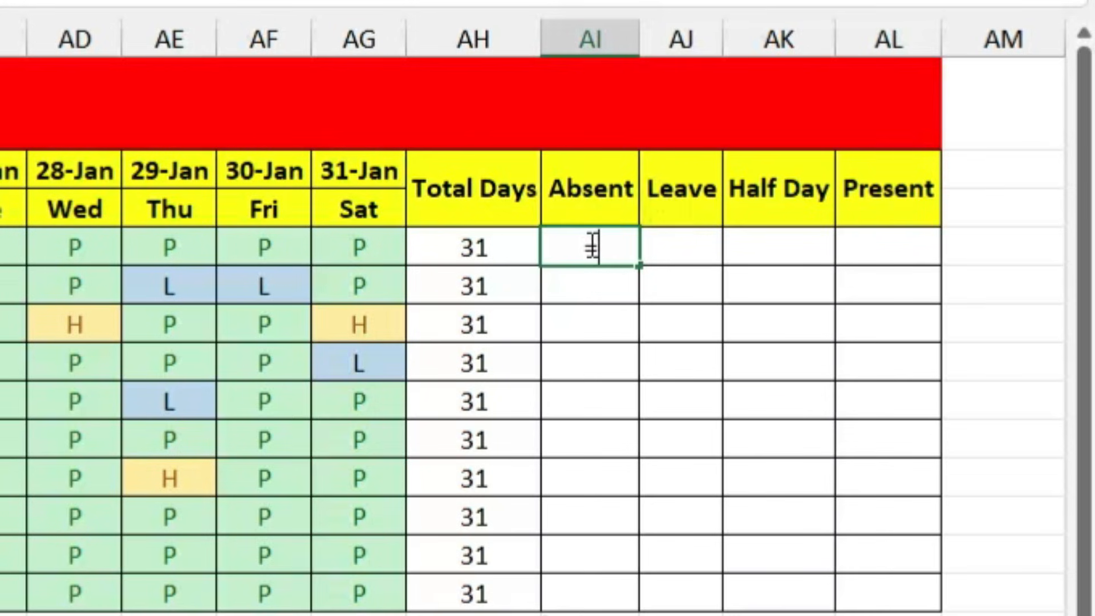
pyautogui.write('countif')
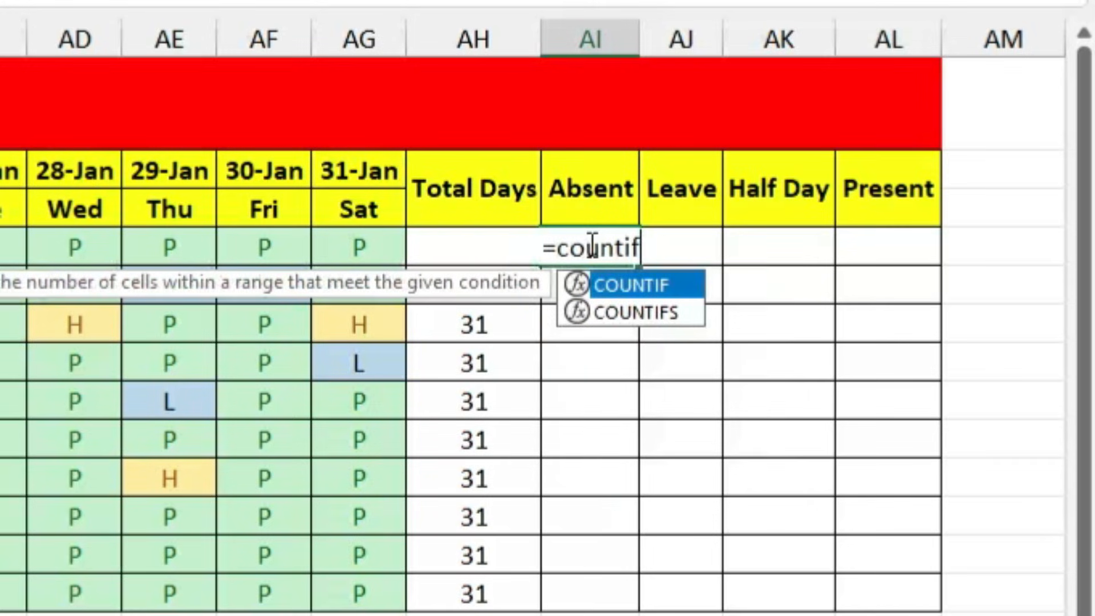
pyautogui.press('Tab')
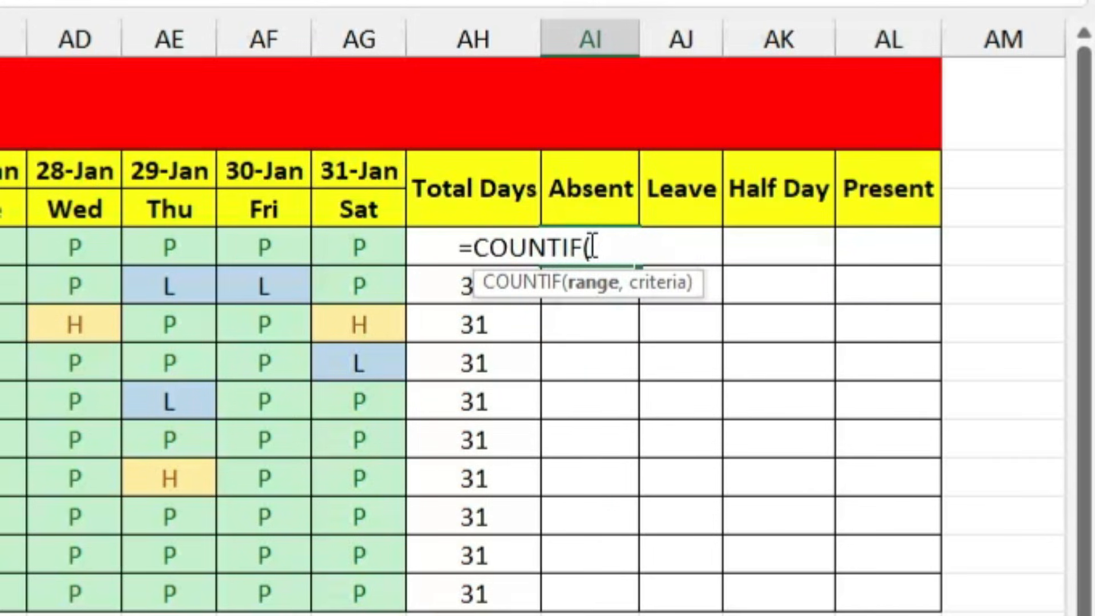
pyautogui.click(358, 248)
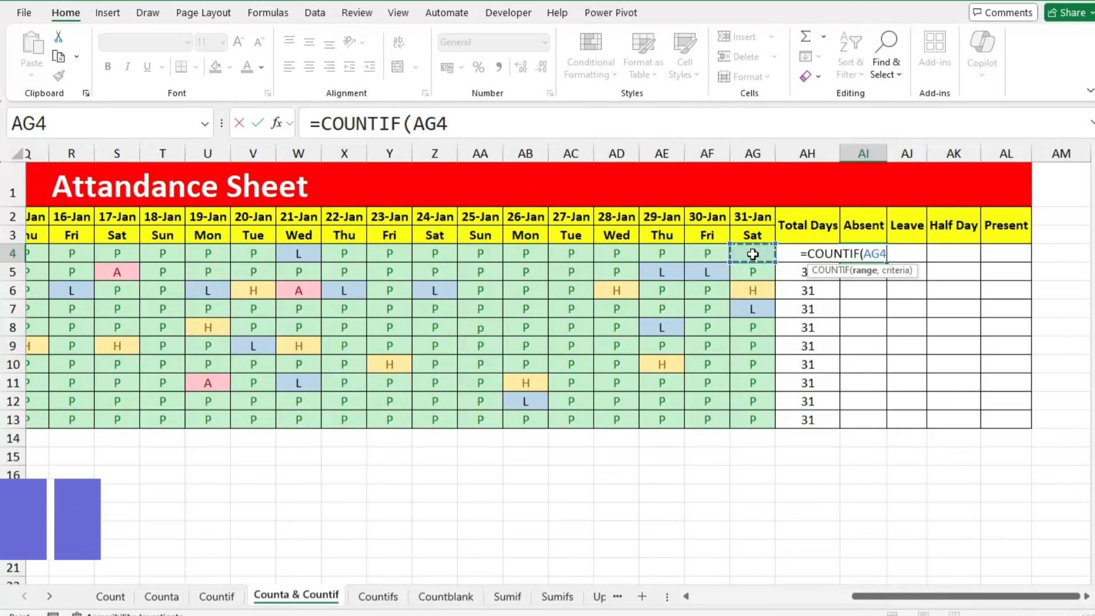
pyautogui.hotkey('ctrl', 'shift', 'Left')
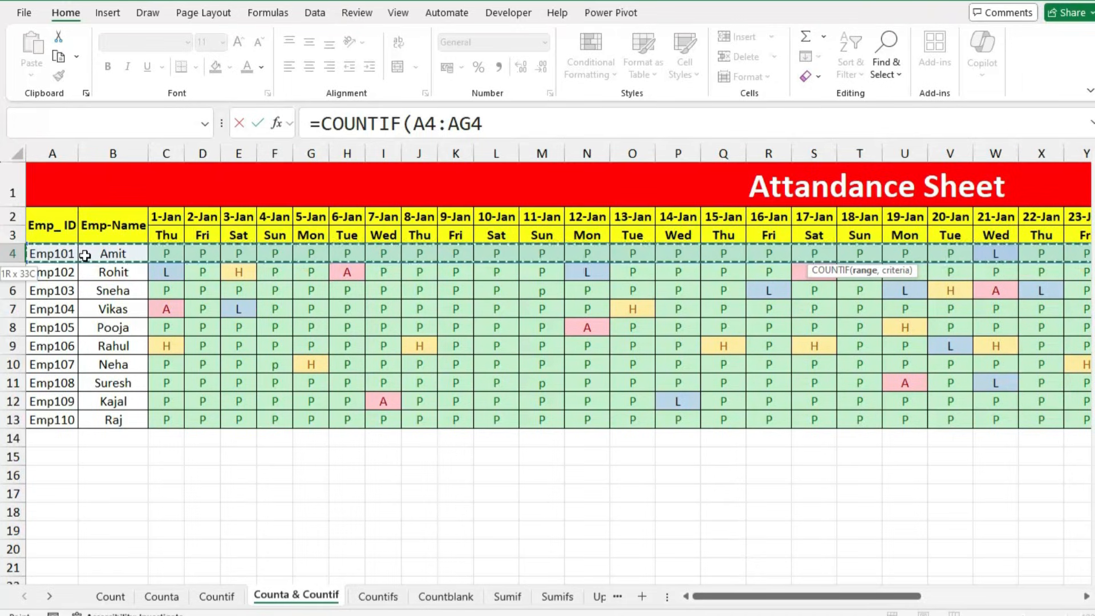
pyautogui.hotkey('shift', 'Right')
pyautogui.hotkey('shift', 'Right')
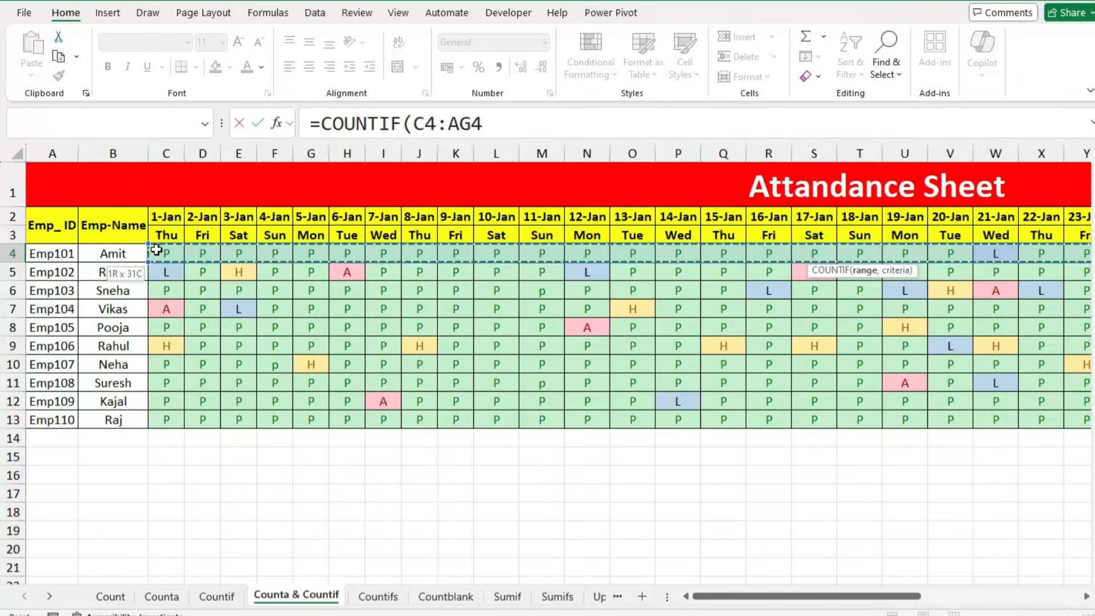
pyautogui.click(500, 126)
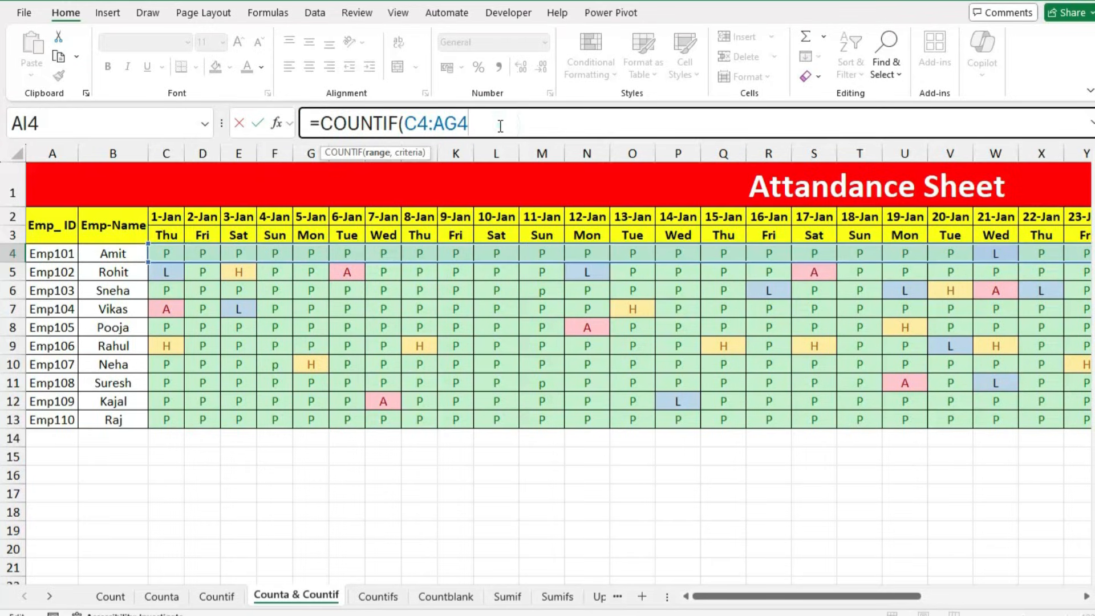
pyautogui.write(',')
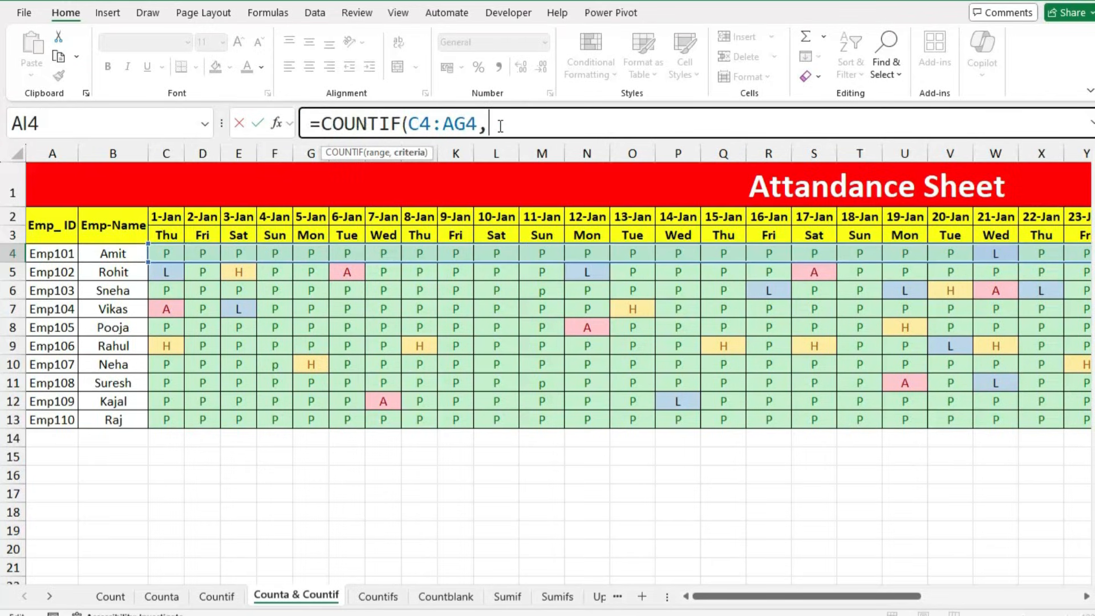
pyautogui.write('"A"')
pyautogui.press('Return')
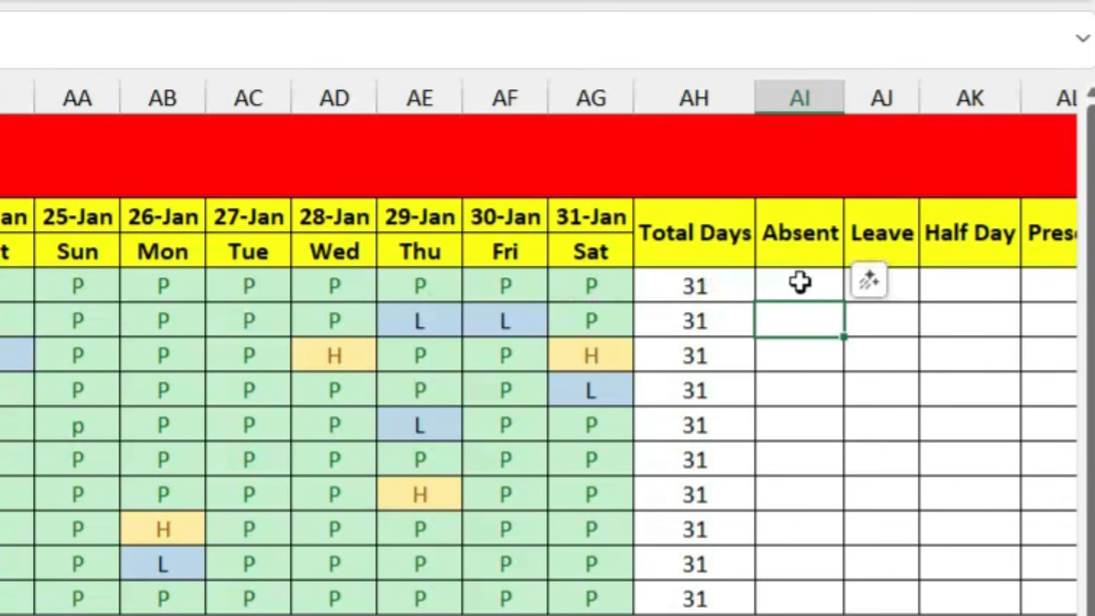
# Step: Mark Emp101's 27-Jan as A and fill the Absent formula down to row 13
pyautogui.click(256, 282)
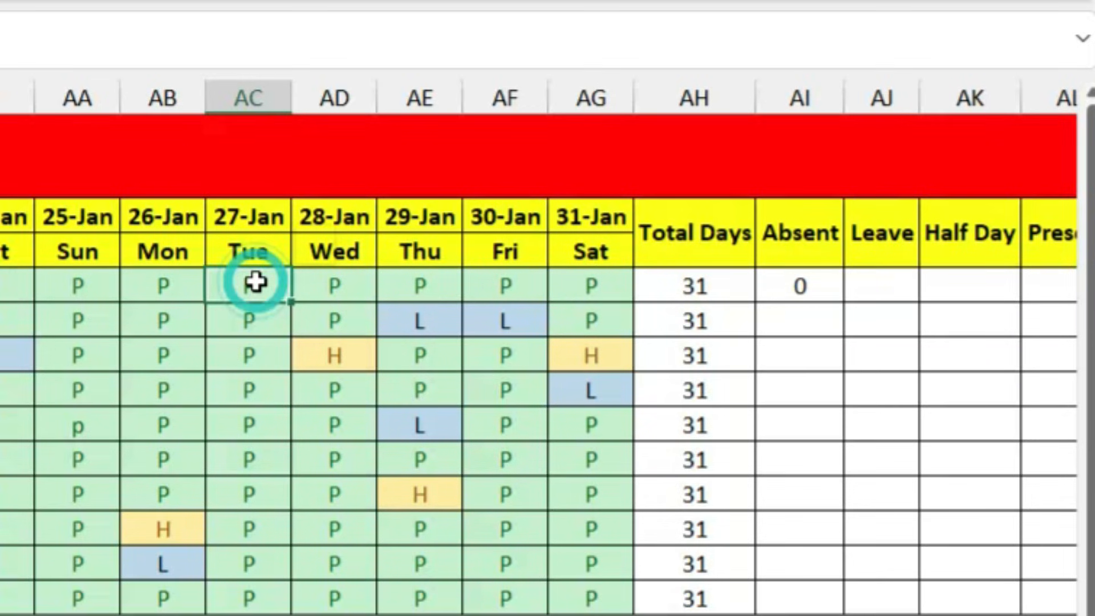
pyautogui.write('A')
pyautogui.click(395, 425)
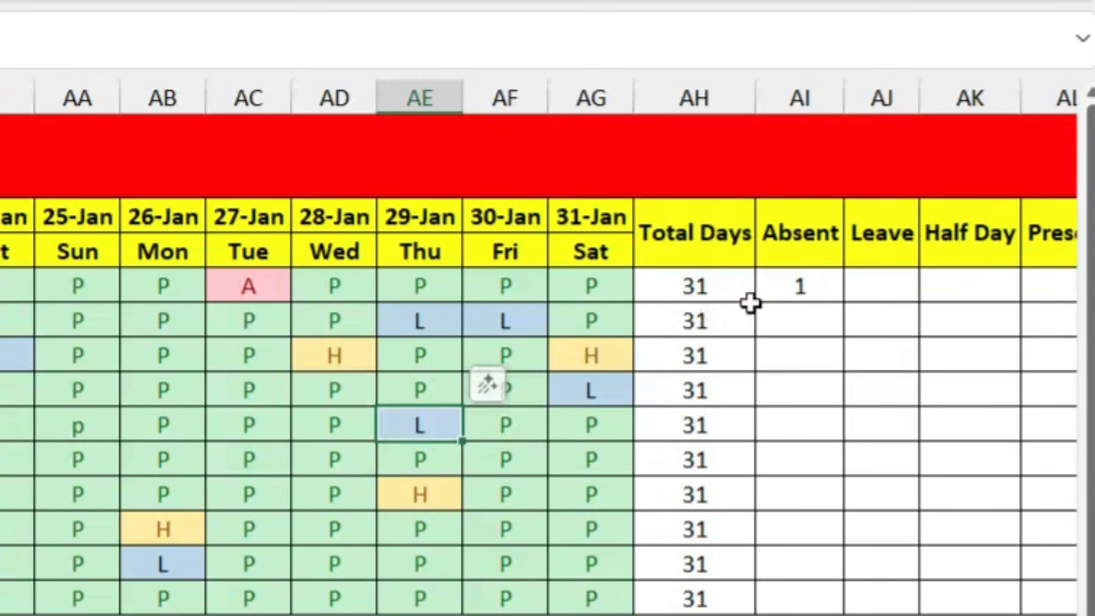
pyautogui.click(826, 290)
pyautogui.moveTo(842, 301); pyautogui.dragTo(842, 612)
pyautogui.click(875, 284)
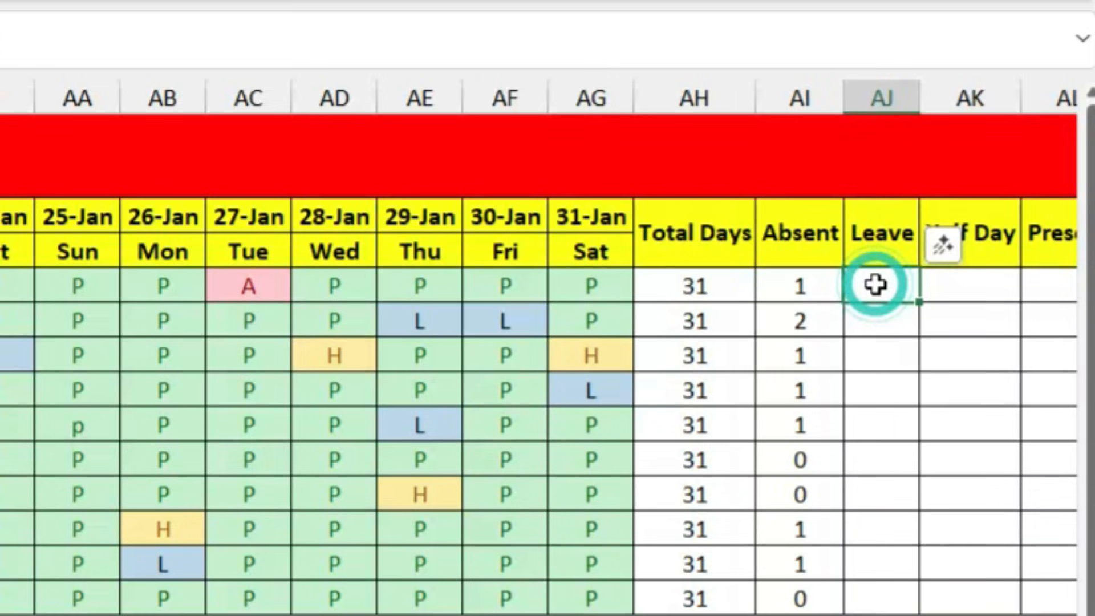
# Step: Enter =COUNTIF(C4:AG4,"L") in AJ4 to count Emp101's leave days
pyautogui.write('=countif')
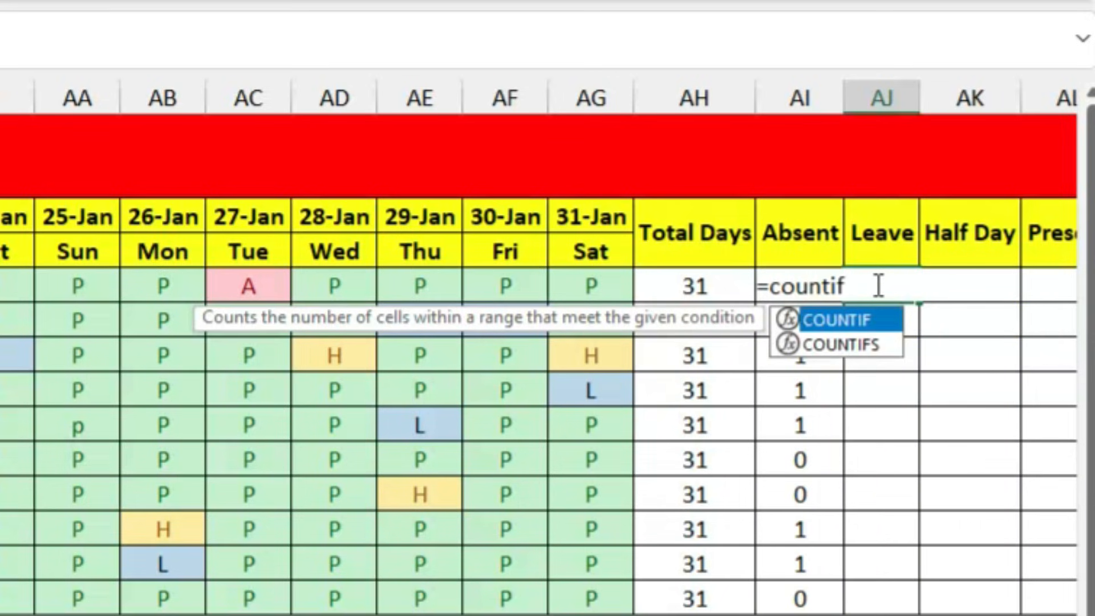
pyautogui.press('Tab')
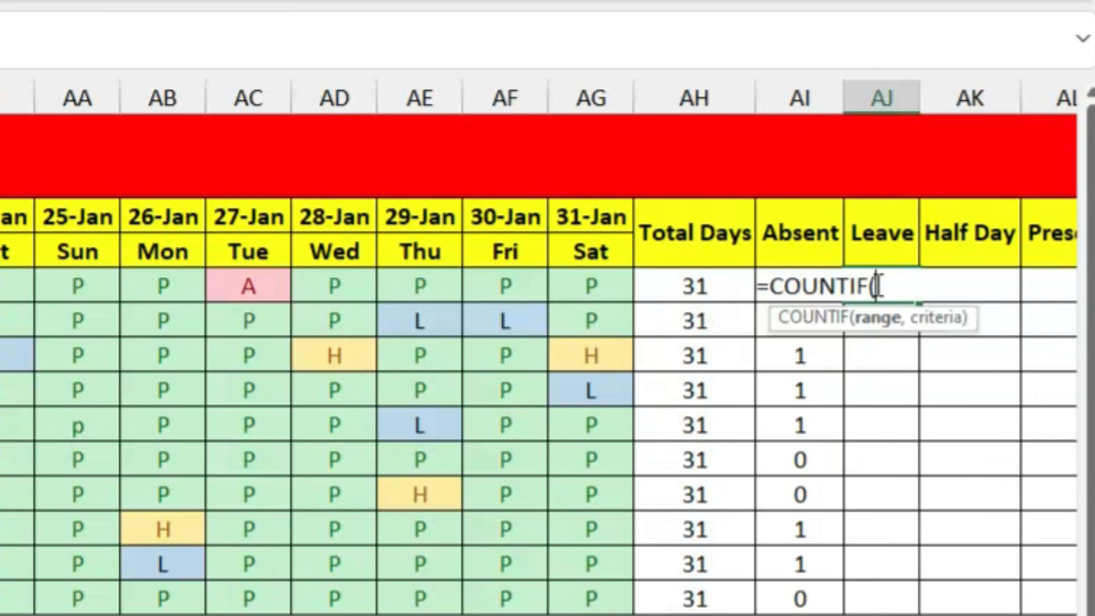
pyautogui.click(580, 287)
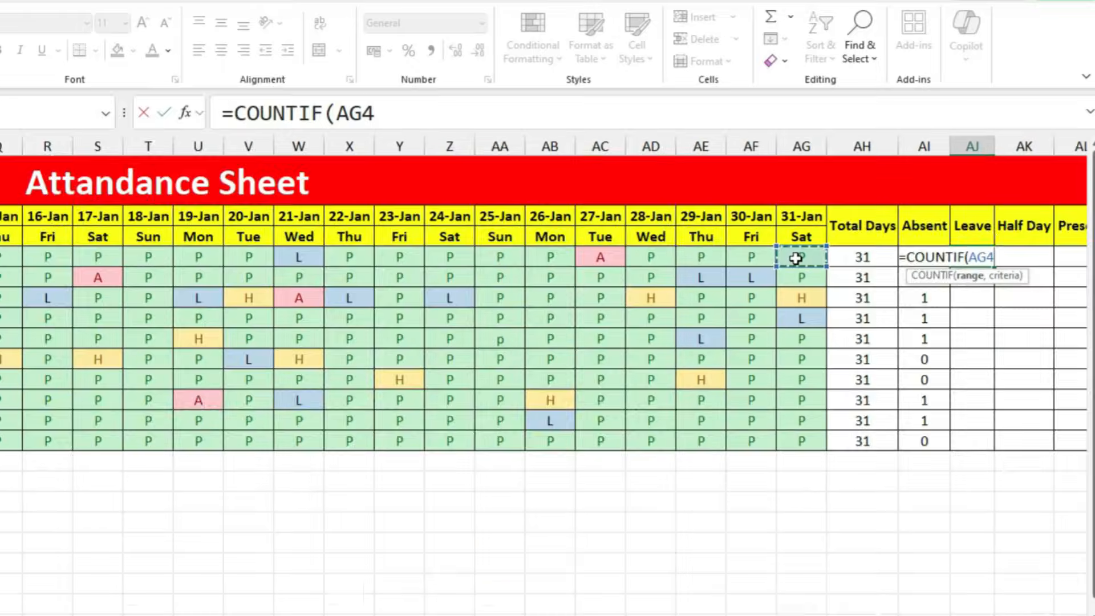
pyautogui.hotkey('ctrl', 'shift', 'Left')
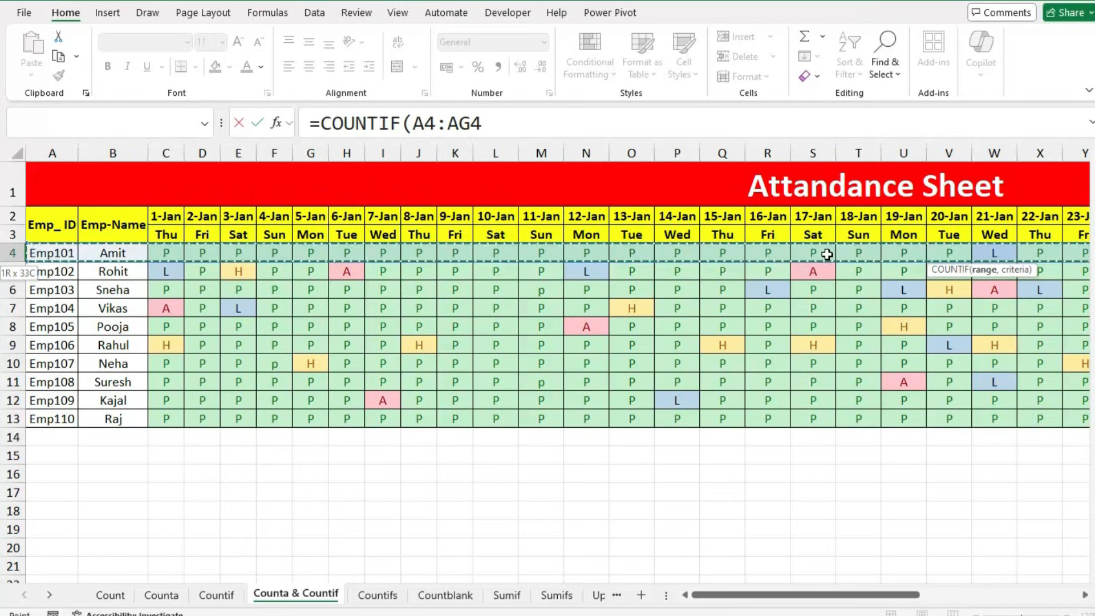
pyautogui.hotkey('shift', 'Right')
pyautogui.hotkey('shift', 'Right')
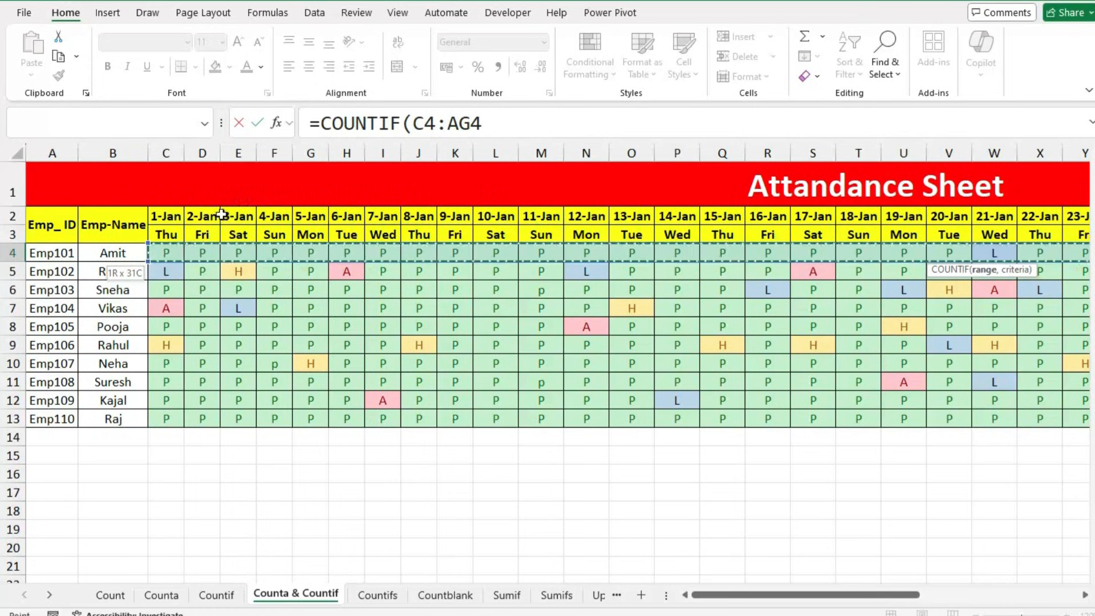
pyautogui.click(516, 133)
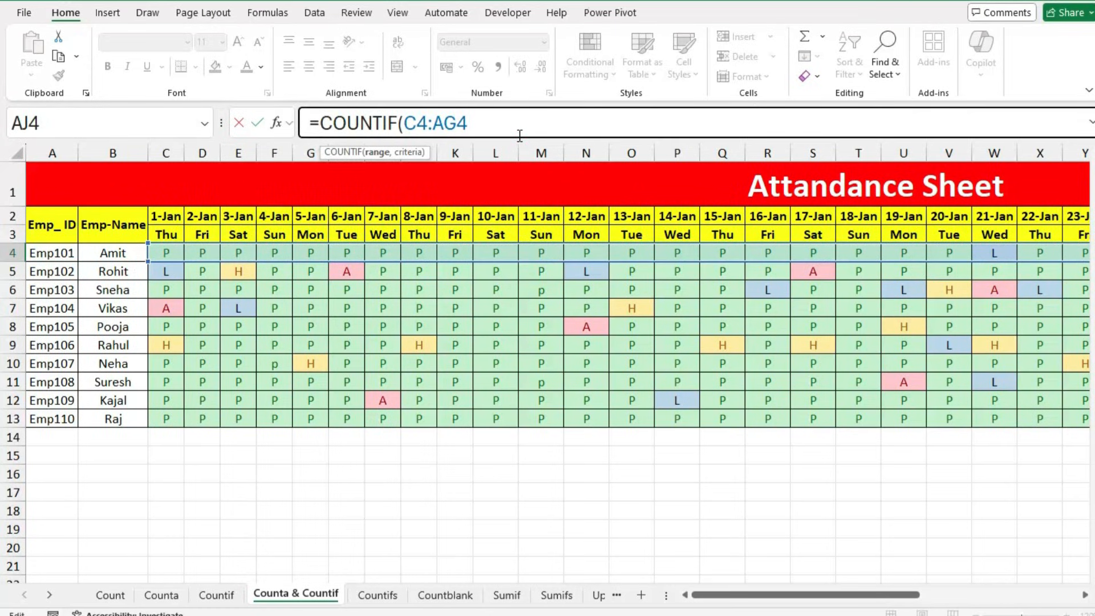
pyautogui.write(',"')
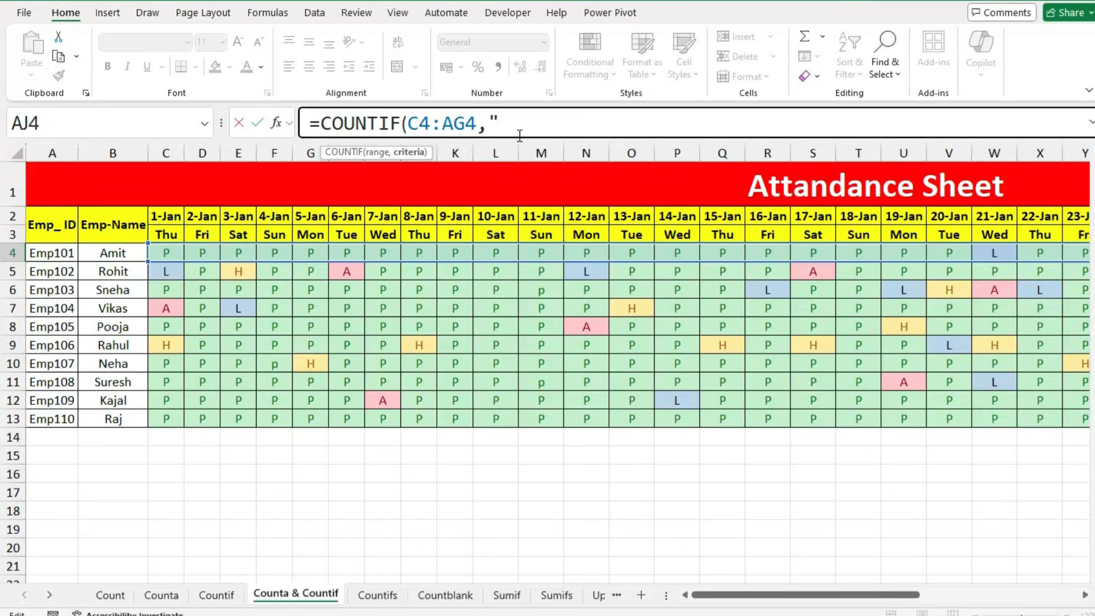
pyautogui.write('L"')
pyautogui.press('Return')
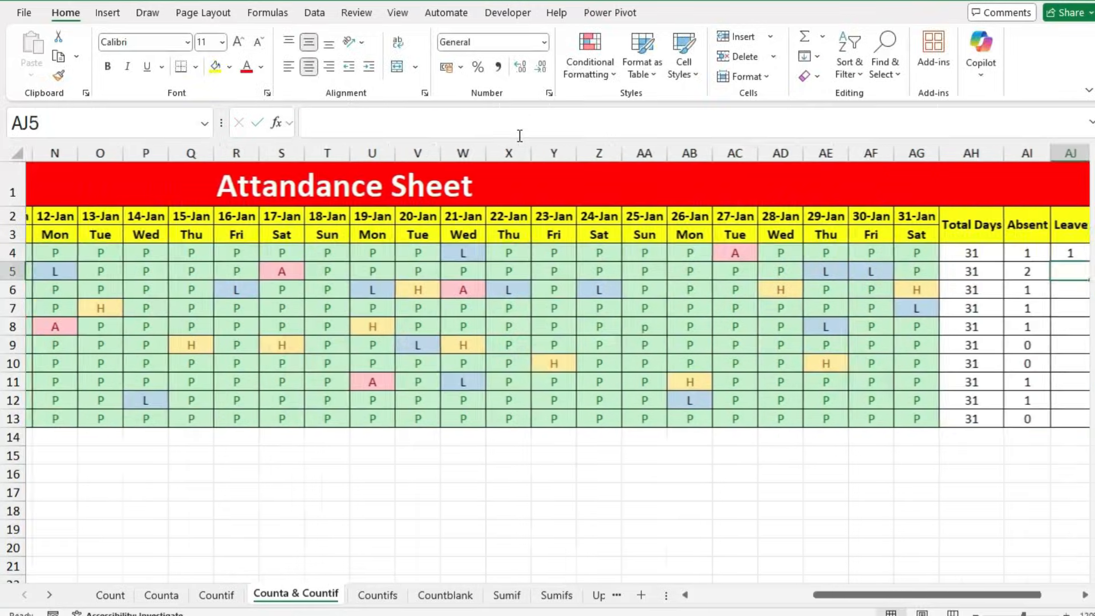
# Step: Fill the Leave formula down to AJ13 for every employee
pyautogui.hscroll(3, 777, 523)
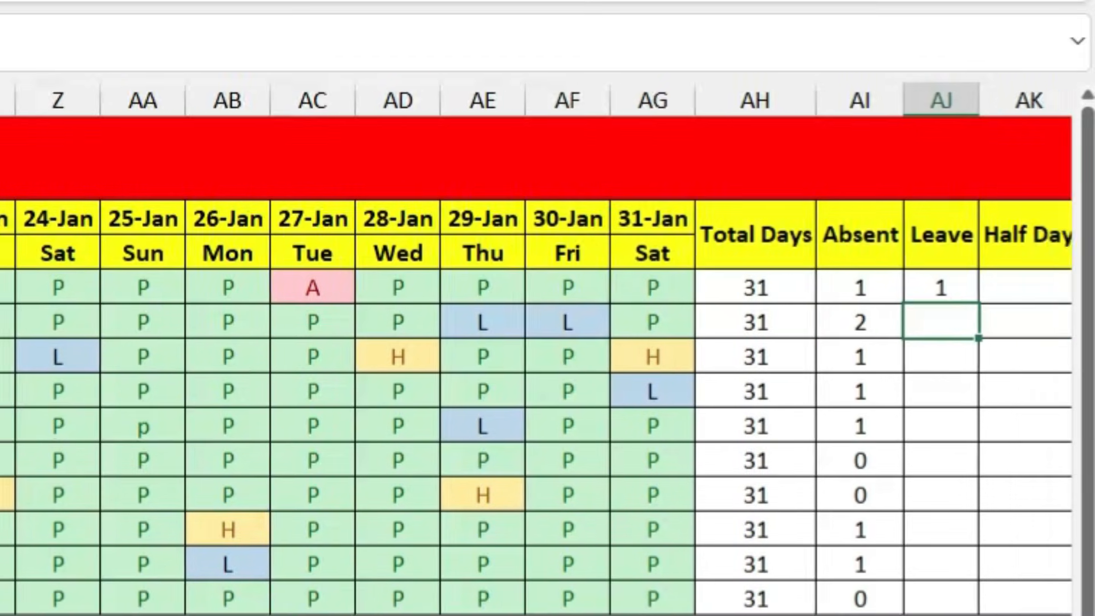
pyautogui.click(763, 291)
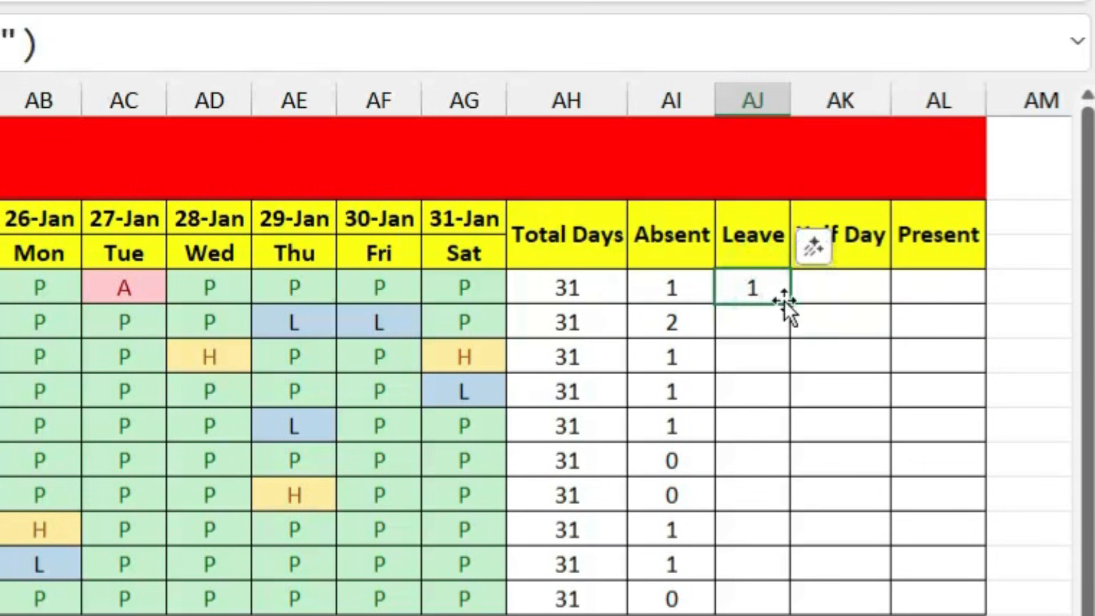
pyautogui.moveTo(789, 303); pyautogui.dragTo(787, 596)
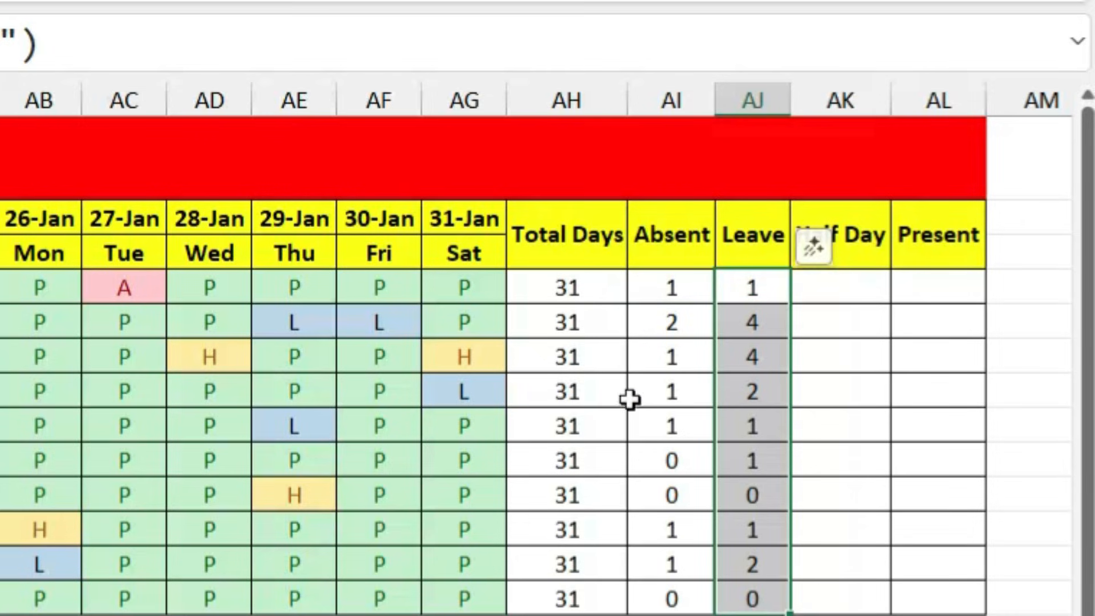
pyautogui.click(599, 474)
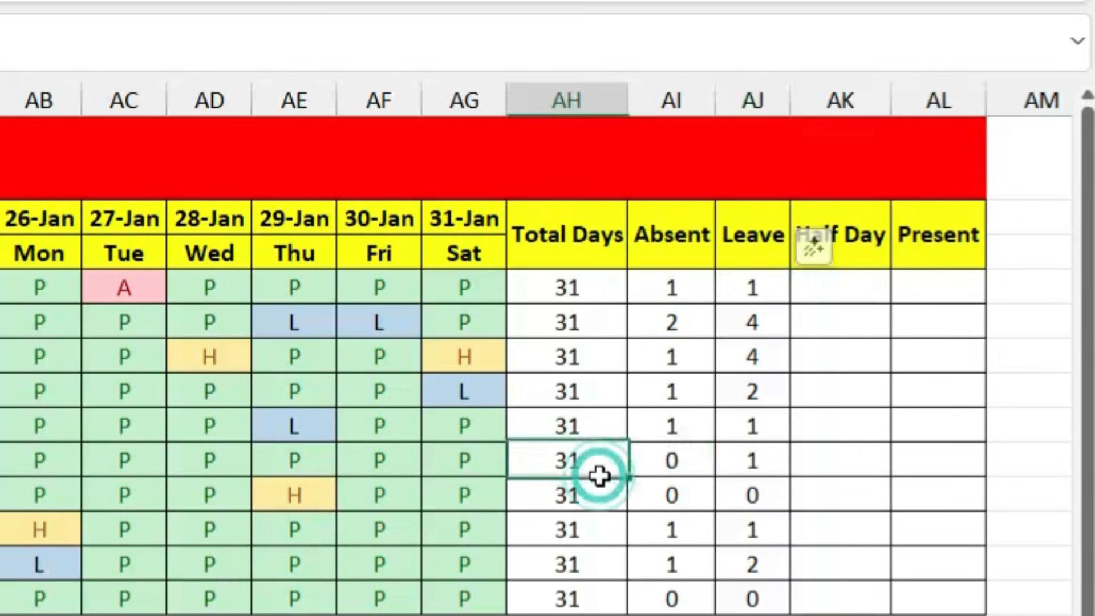
pyautogui.click(848, 349)
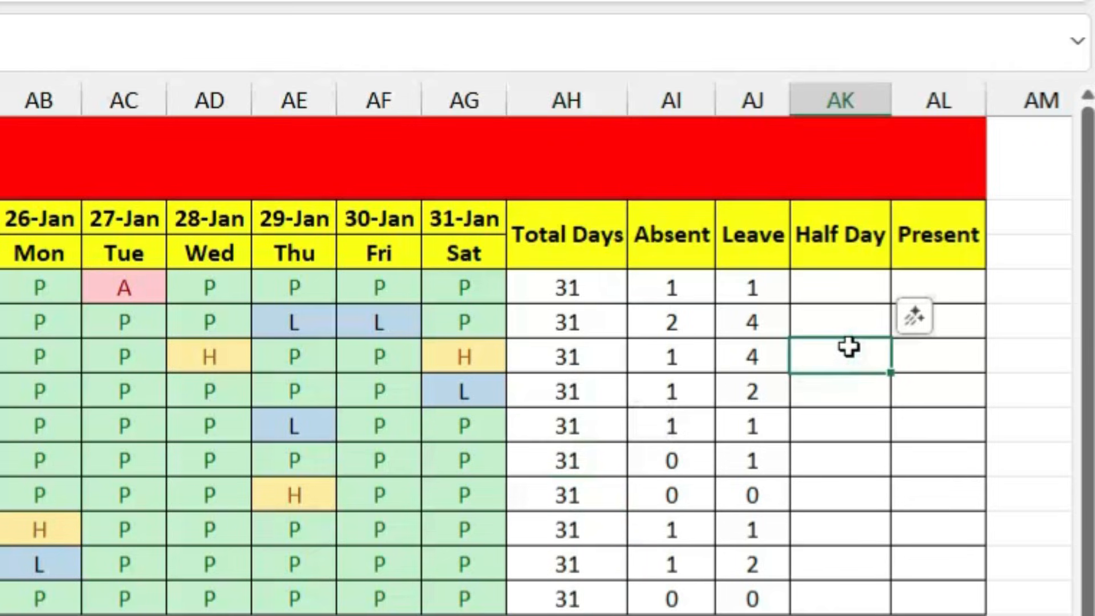
# Step: Switch to the 4. COUNTIFS sales sheet with the Total Computer in East heading
pyautogui.click(939, 365)
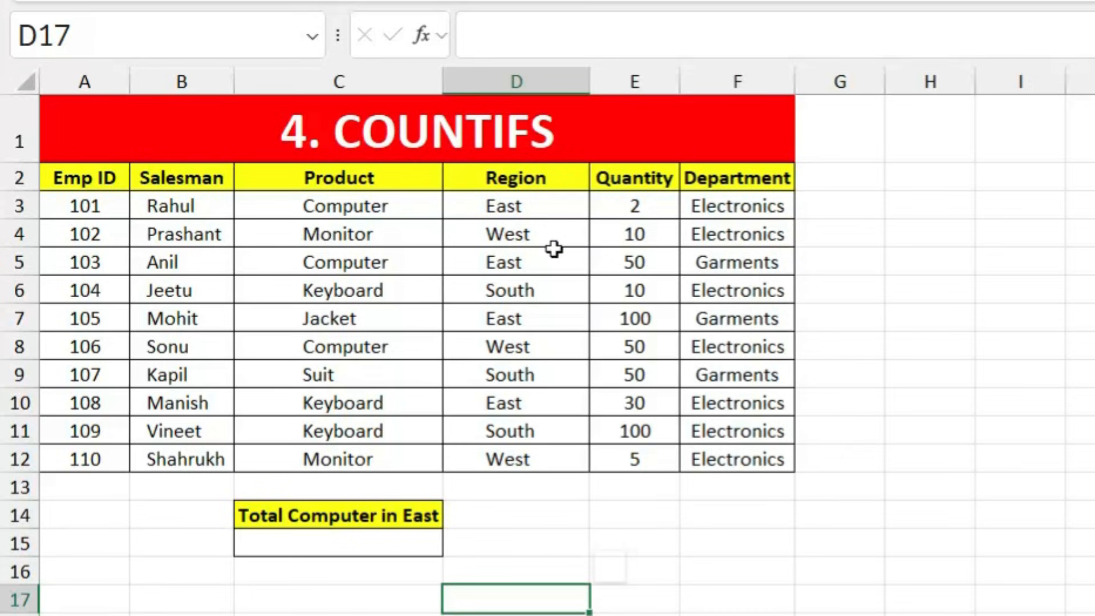
# Step: Identify the Computer sales in rows 3, 5 and 8 and their regions: East, East and West
pyautogui.click(388, 205)
pyautogui.click(525, 206)
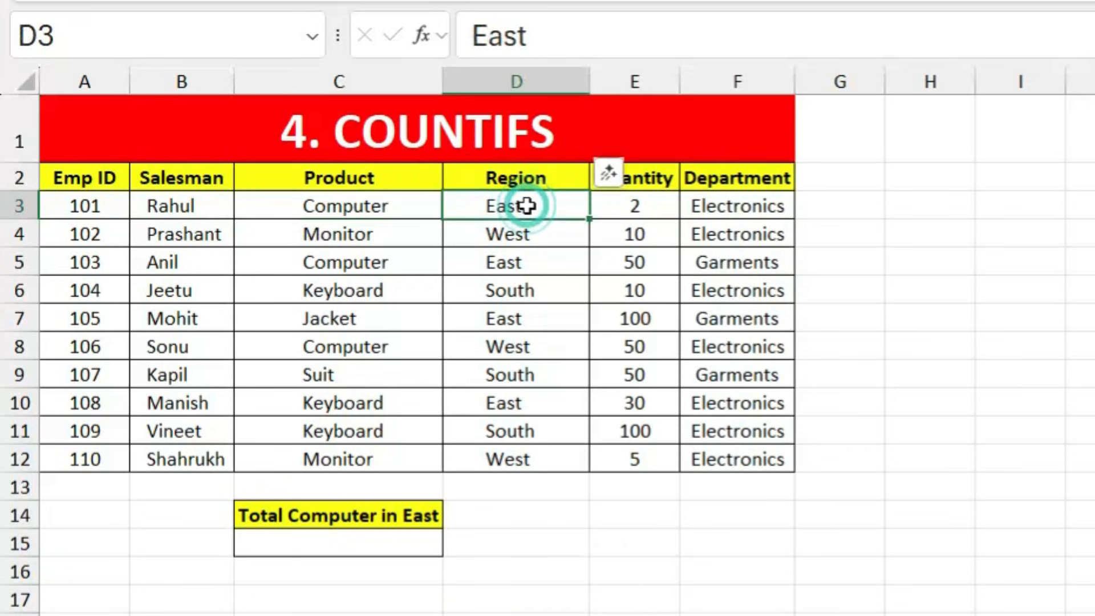
pyautogui.click(391, 264)
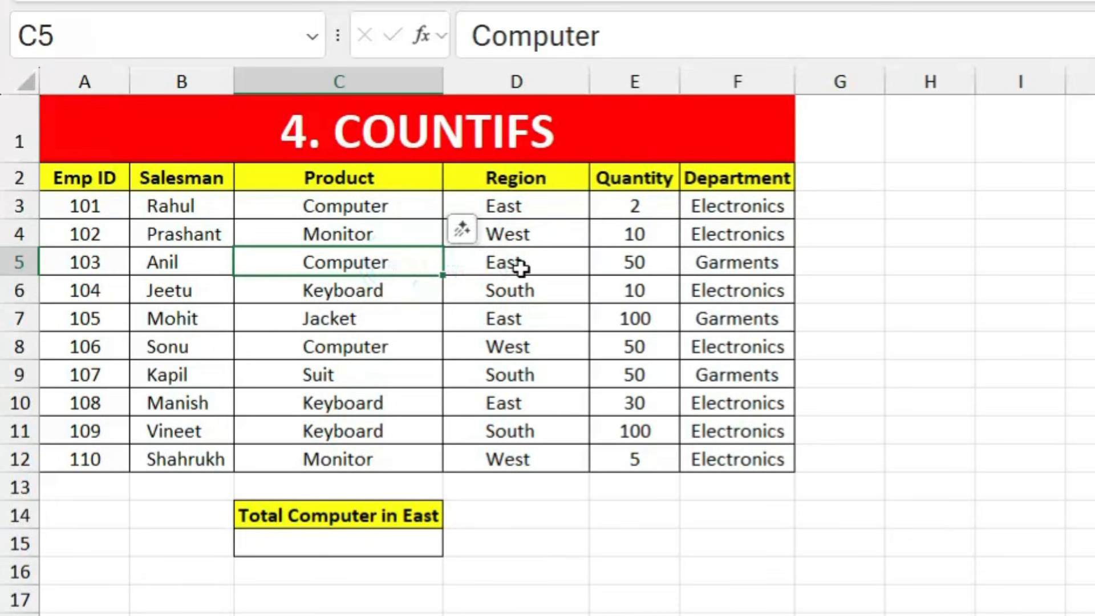
pyautogui.click(545, 267)
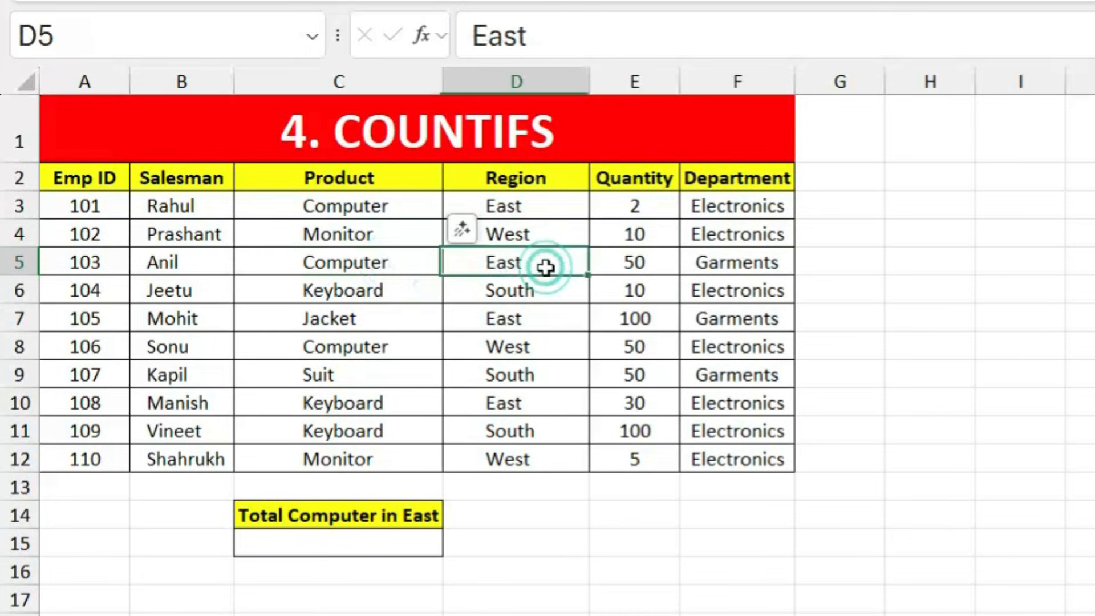
pyautogui.click(380, 352)
pyautogui.click(535, 349)
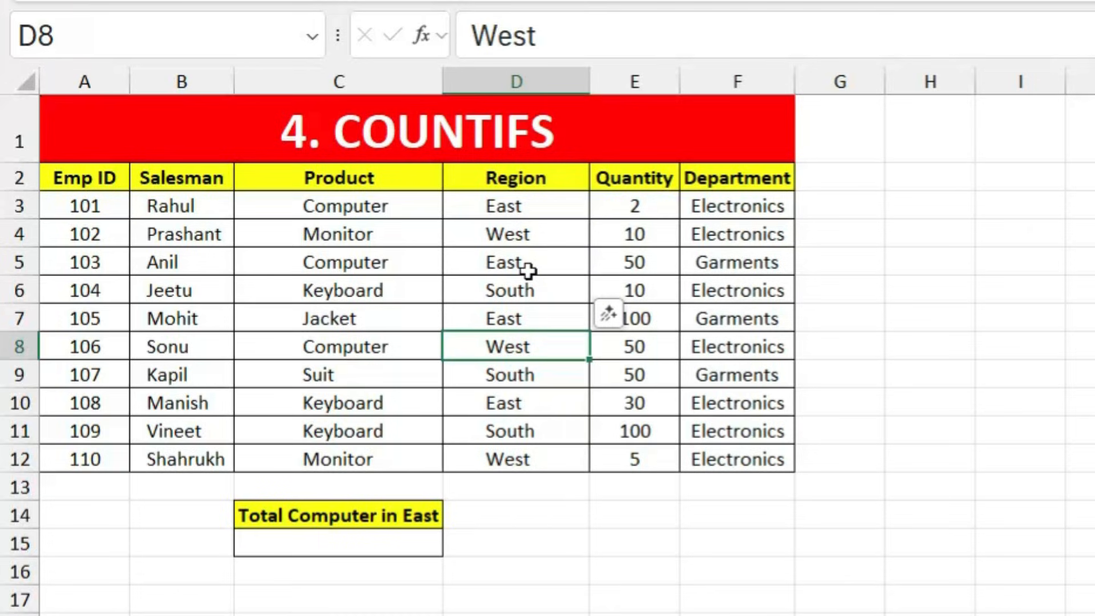
# Step: Enter =COUNTIFS(C2:C12,"Computer",D2:D12,"East") in C15, returning 2
pyautogui.click(349, 547)
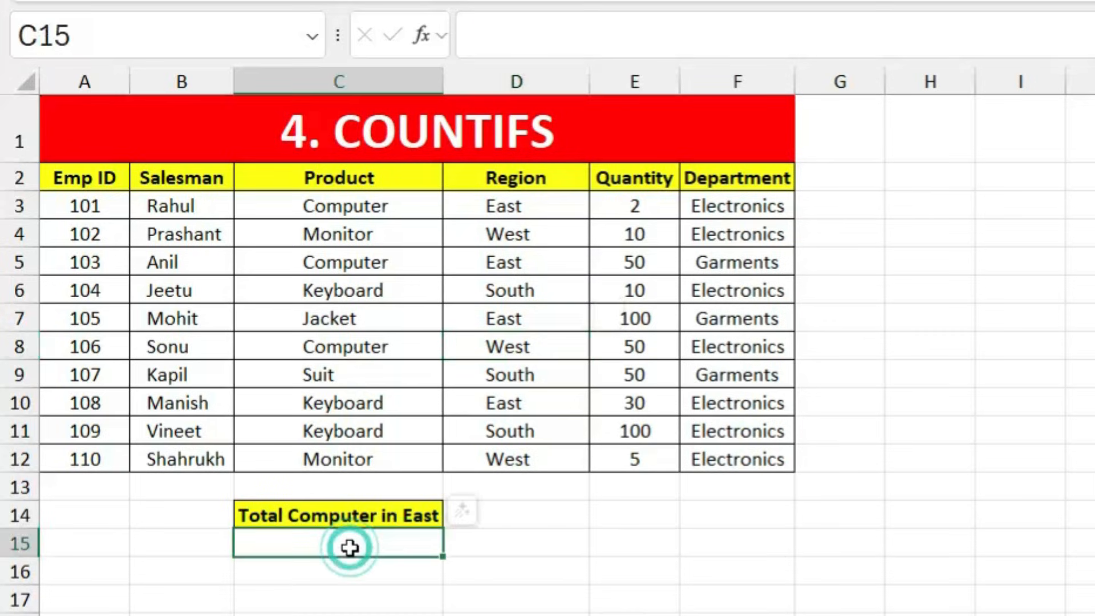
pyautogui.write('=co')
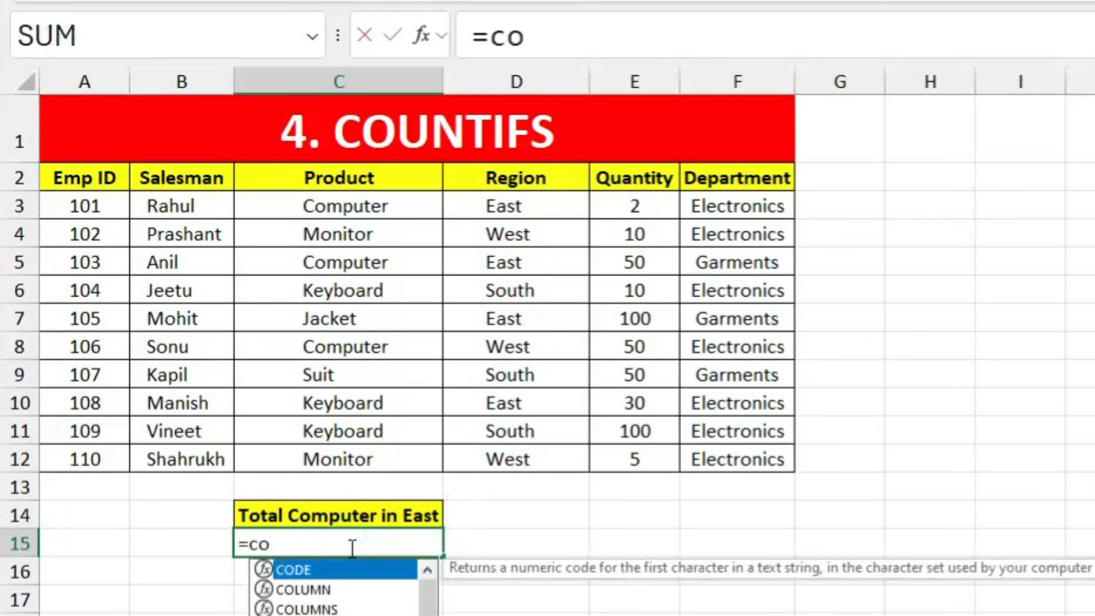
pyautogui.write('untifs')
pyautogui.press('Tab')
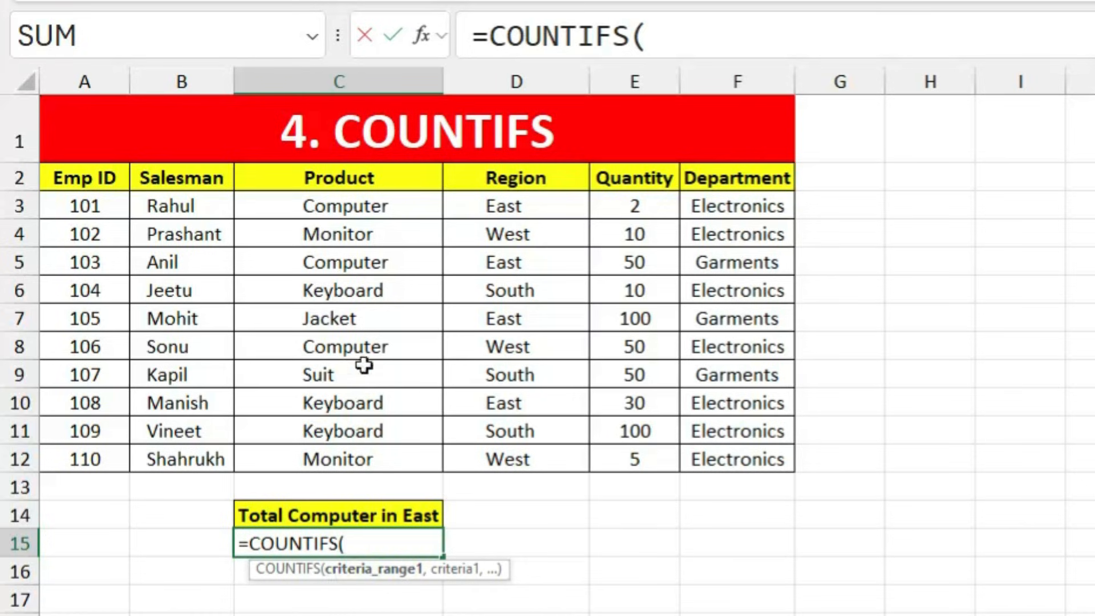
pyautogui.moveTo(367, 178); pyautogui.dragTo(391, 454)
pyautogui.write(',')
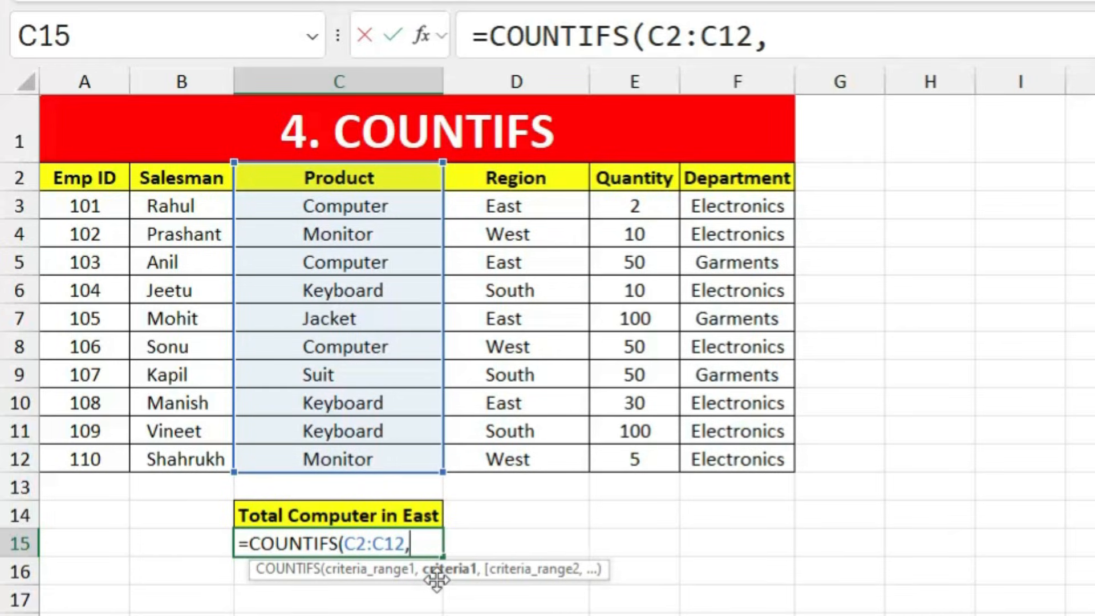
pyautogui.write('"Computer')
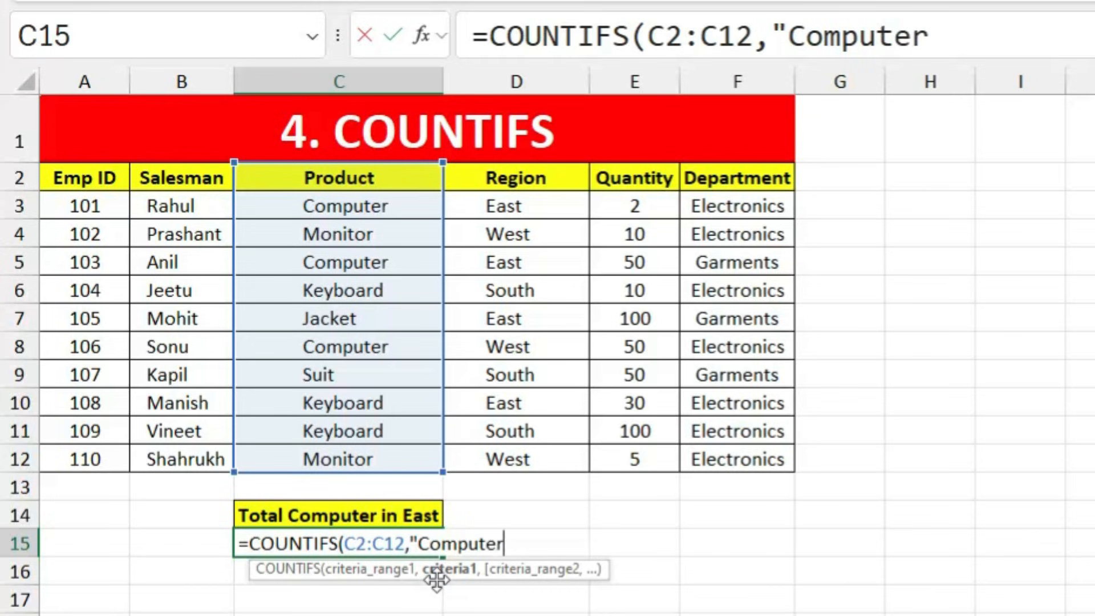
pyautogui.write('"')
pyautogui.write(',')
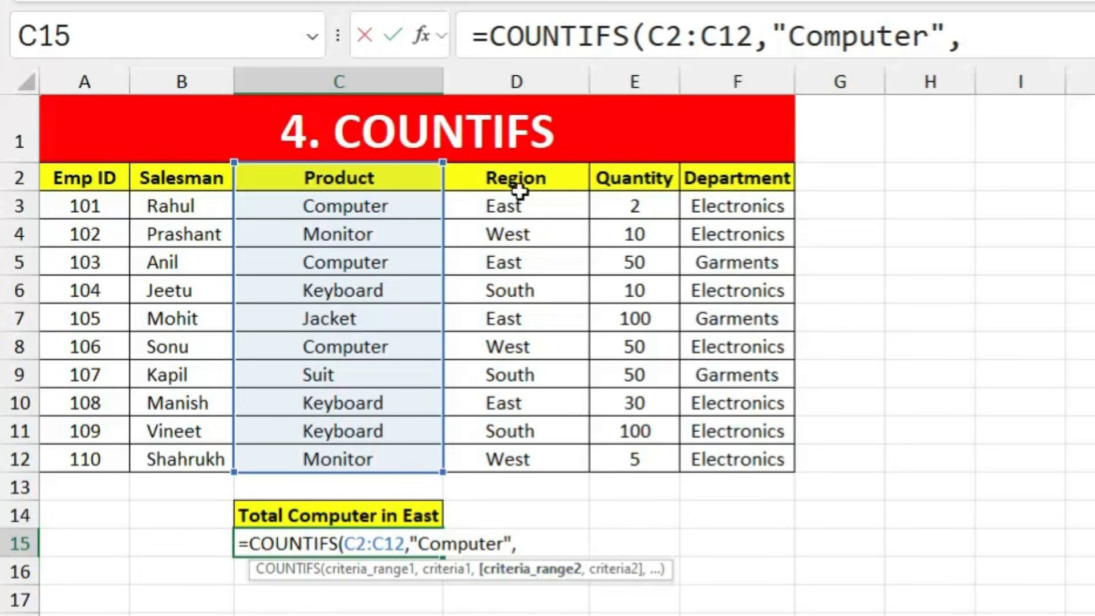
pyautogui.moveTo(516, 180); pyautogui.dragTo(521, 458)
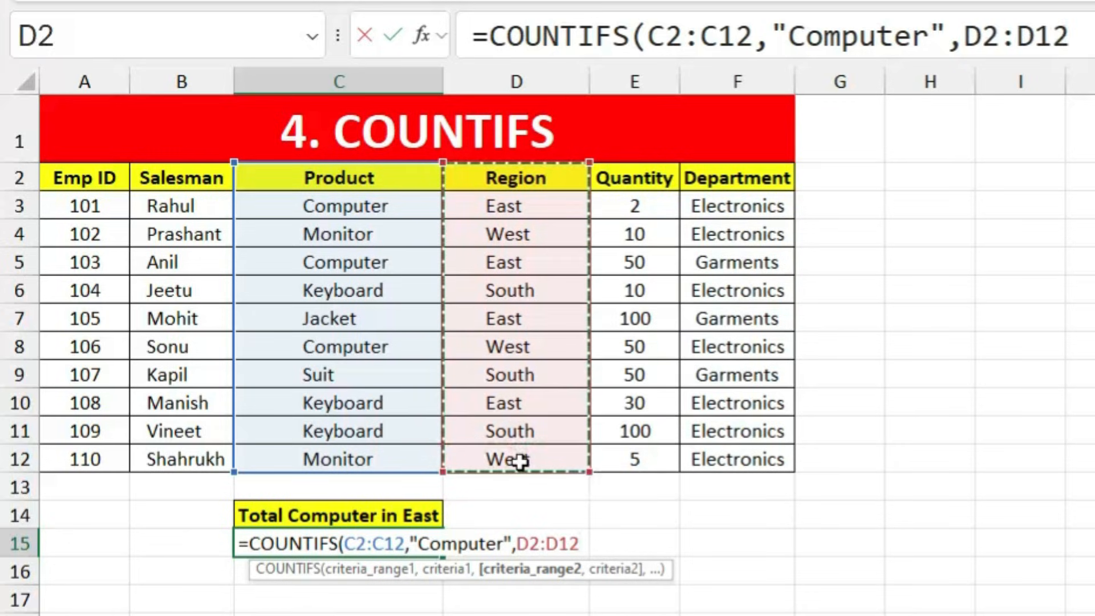
pyautogui.write(',"')
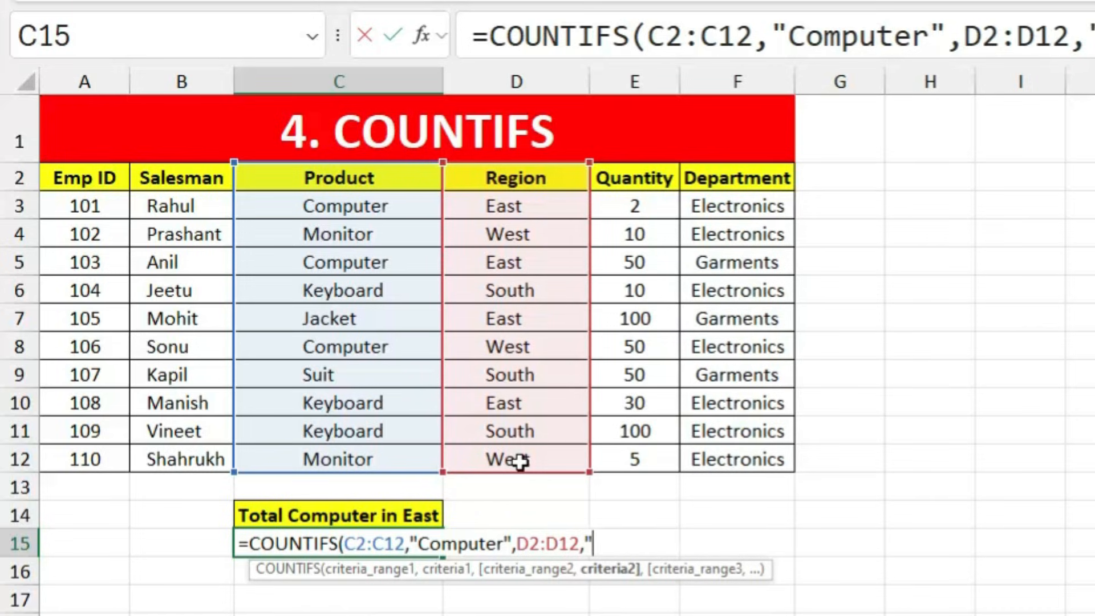
pyautogui.write('East"')
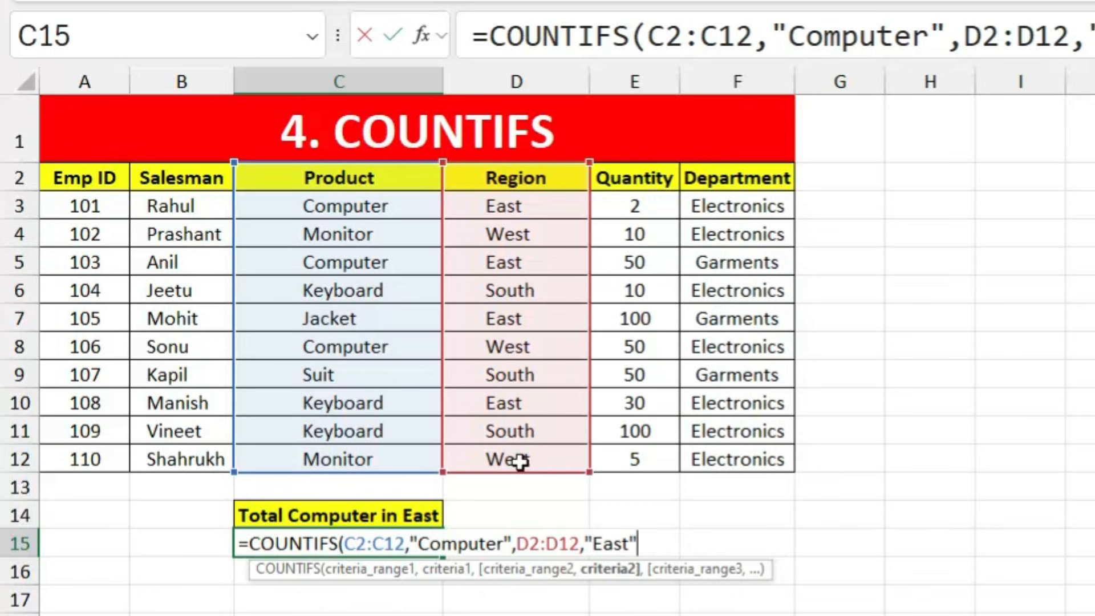
pyautogui.press('Return')
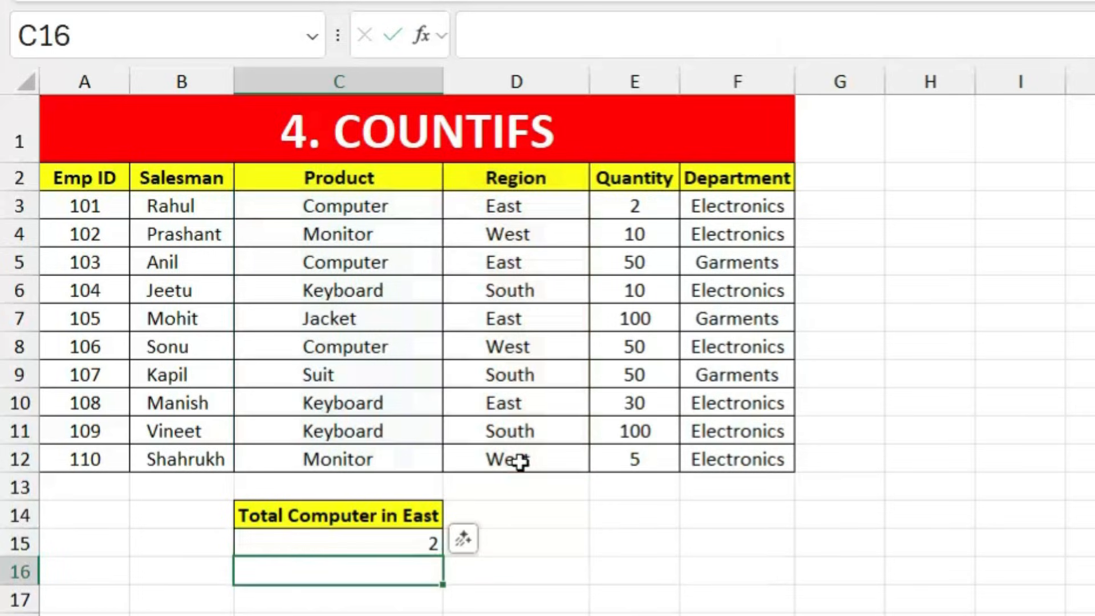
# Step: Review the count formula against the two Computer rows in East
pyautogui.click(388, 537)
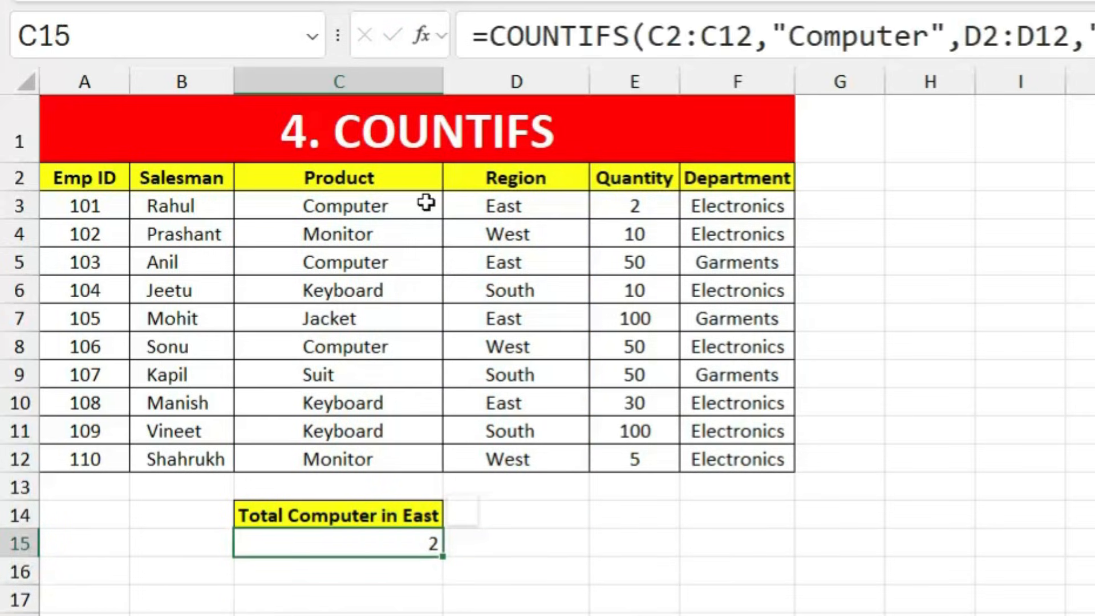
pyautogui.moveTo(425, 202); pyautogui.dragTo(476, 205)
pyautogui.moveTo(402, 267); pyautogui.dragTo(477, 267)
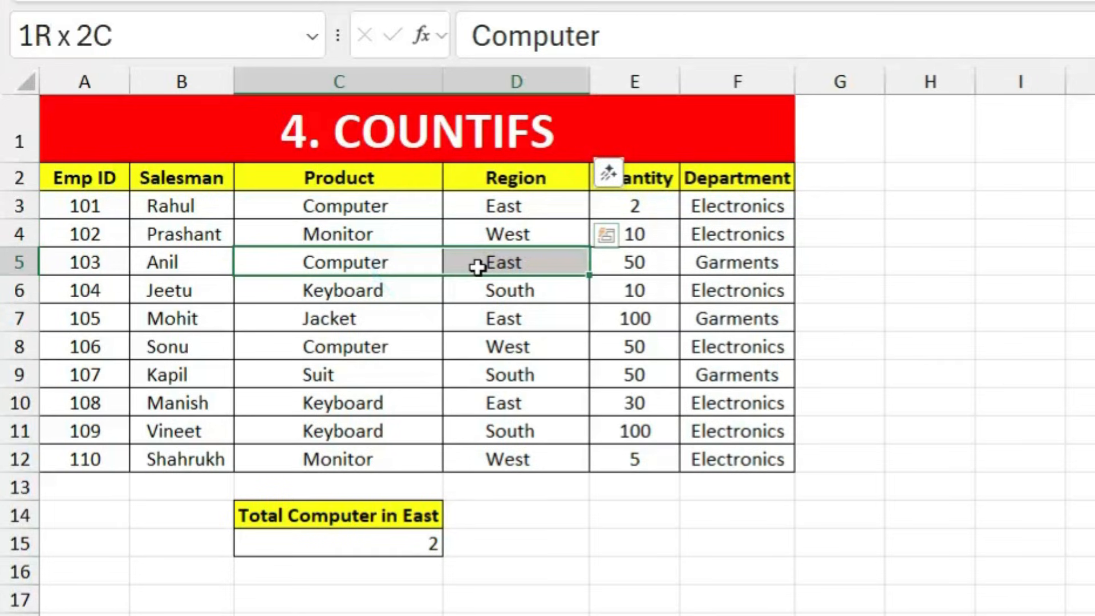
pyautogui.click(391, 540)
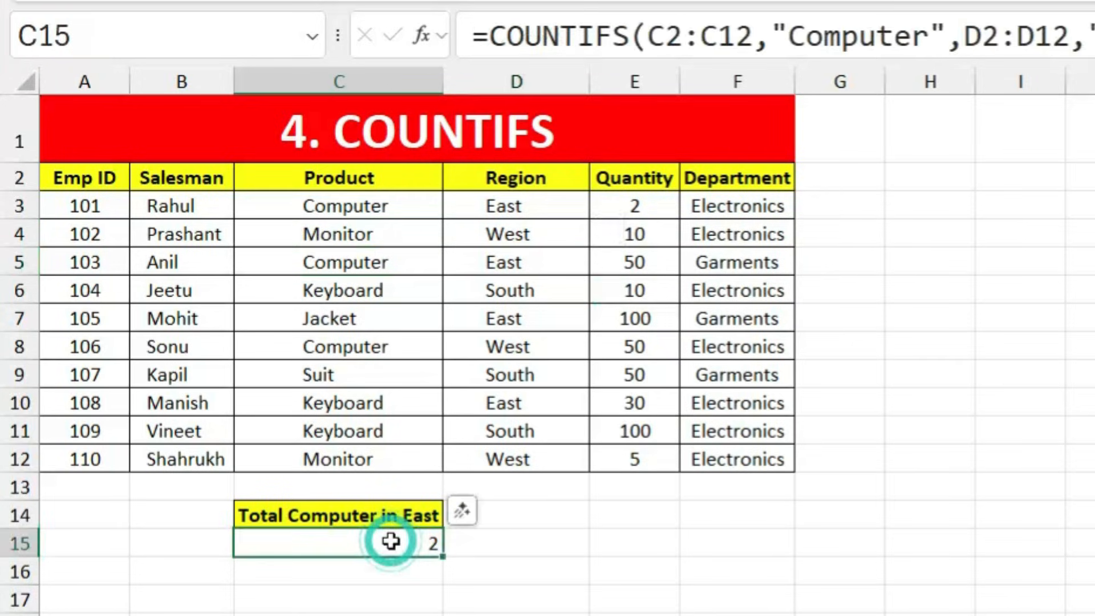
# Step: Change row 8's region from West to East so the count rises to 3
pyautogui.click(523, 343)
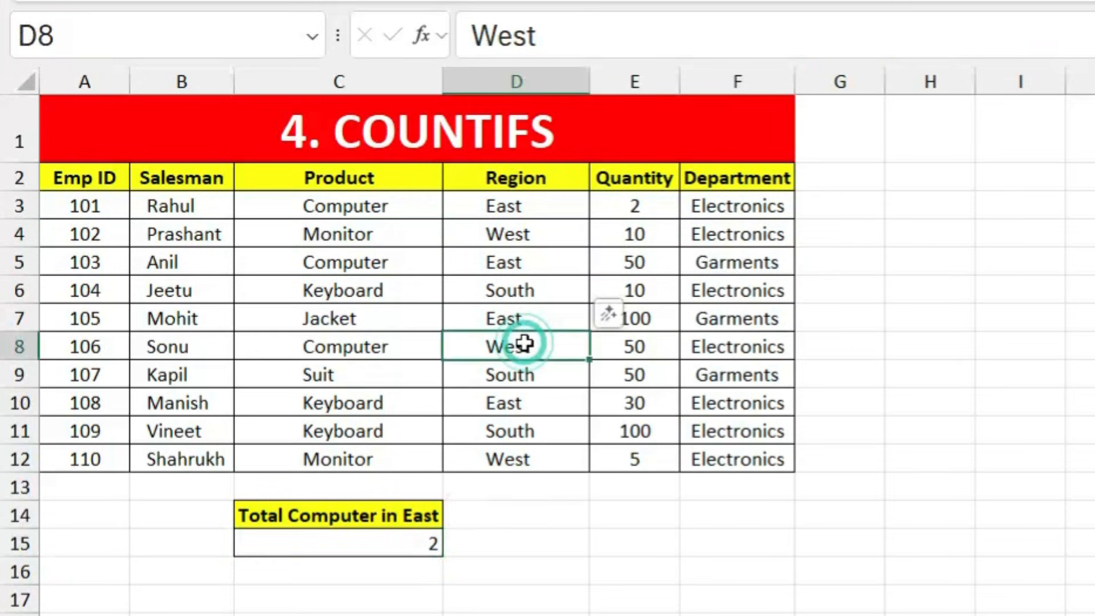
pyautogui.write('Ea')
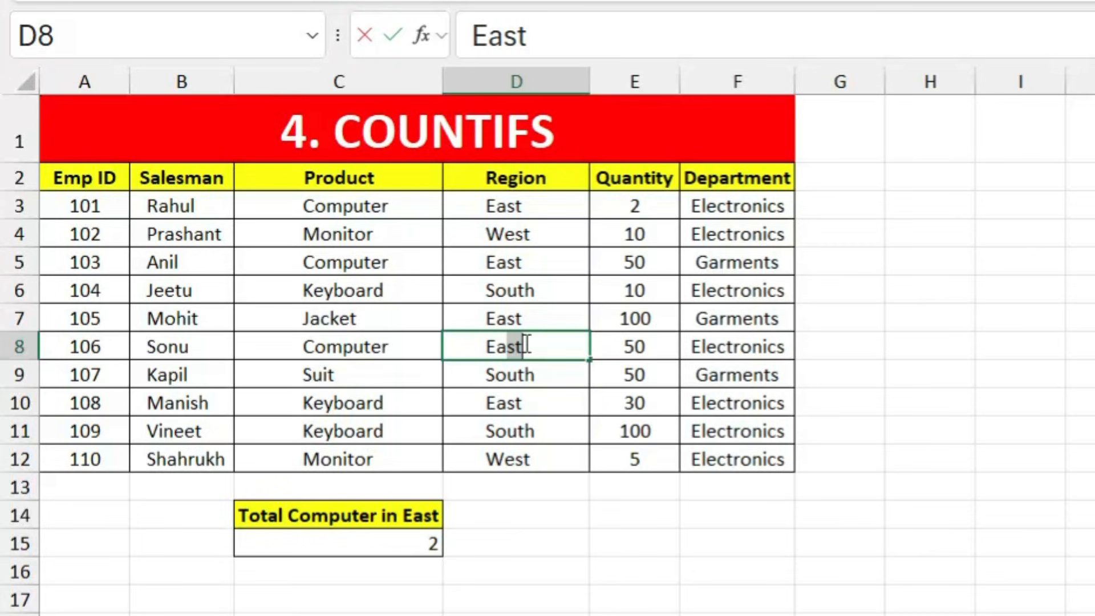
pyautogui.press('Return')
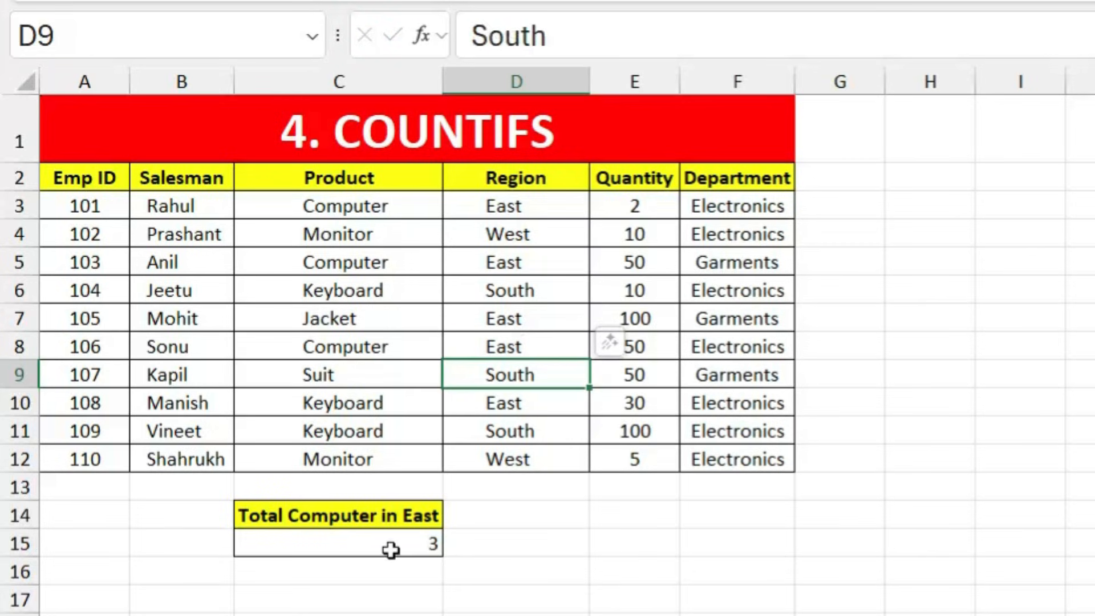
pyautogui.click(391, 548)
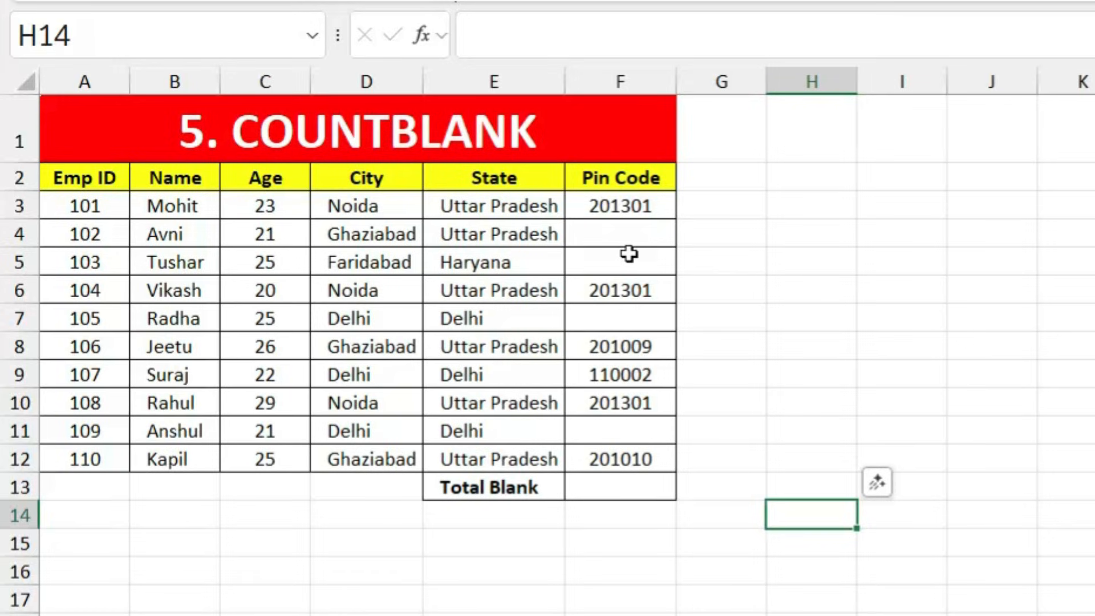
# Step: Enter =COUNTBLANK(F3:F12) in the Total Blank cell, returning 4
pyautogui.click(595, 485)
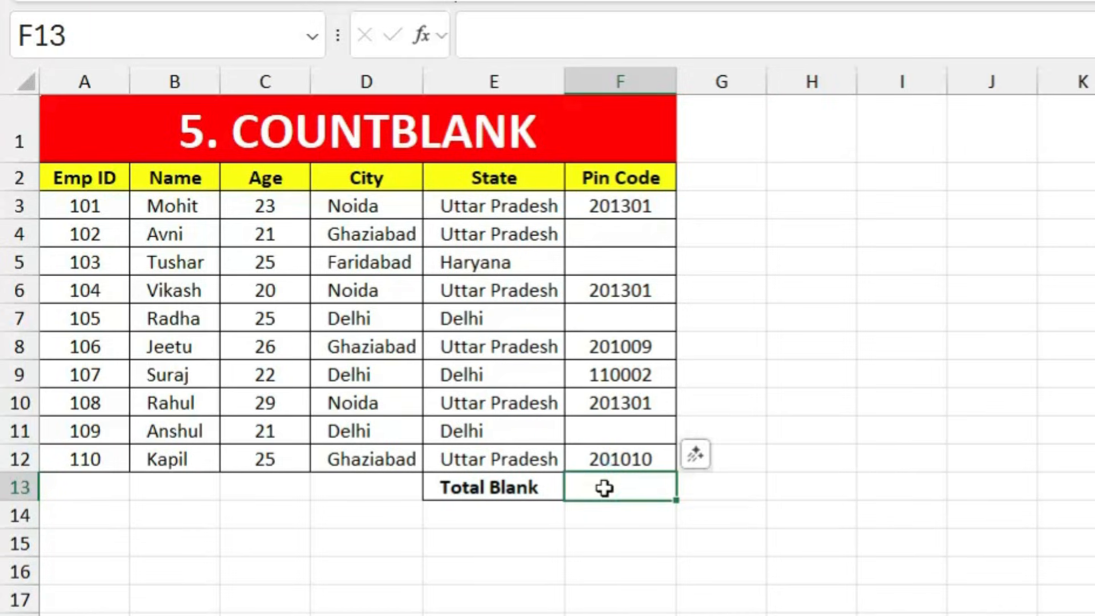
pyautogui.write('=co')
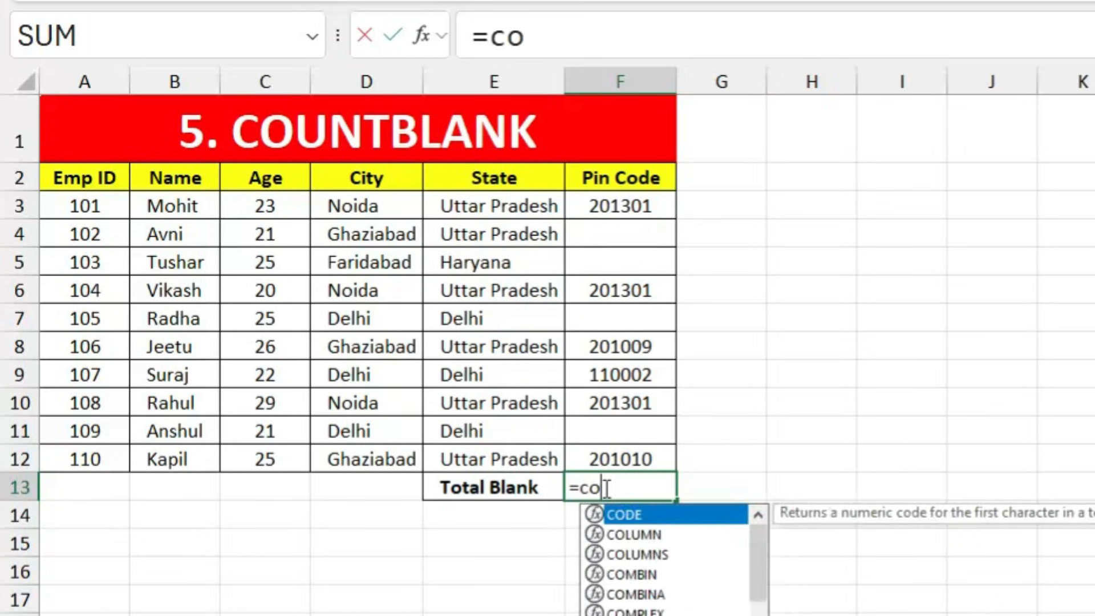
pyautogui.write('untbl')
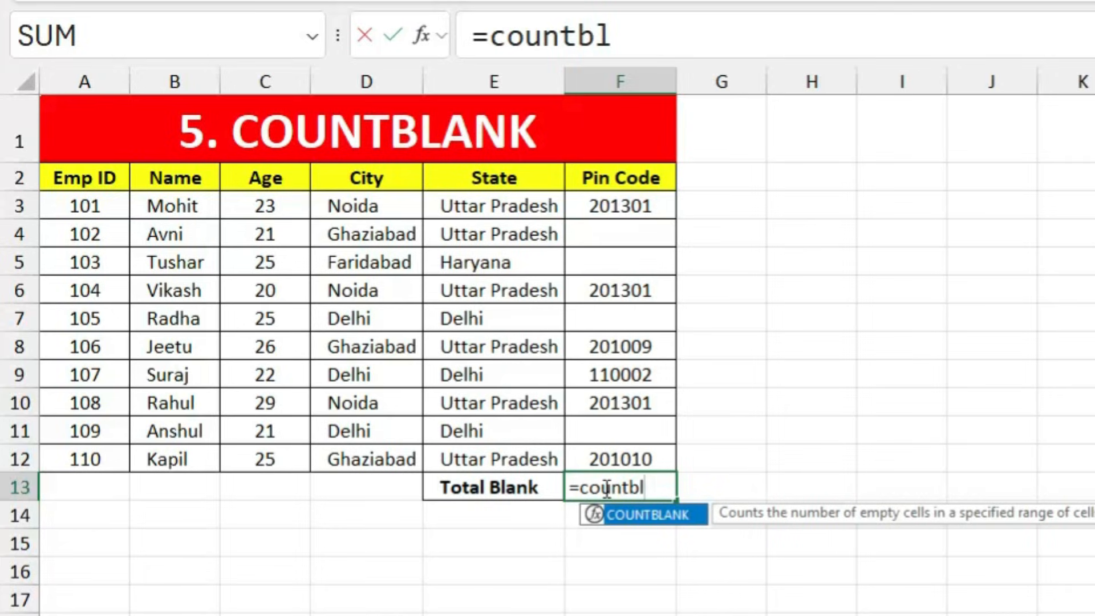
pyautogui.press('Tab')
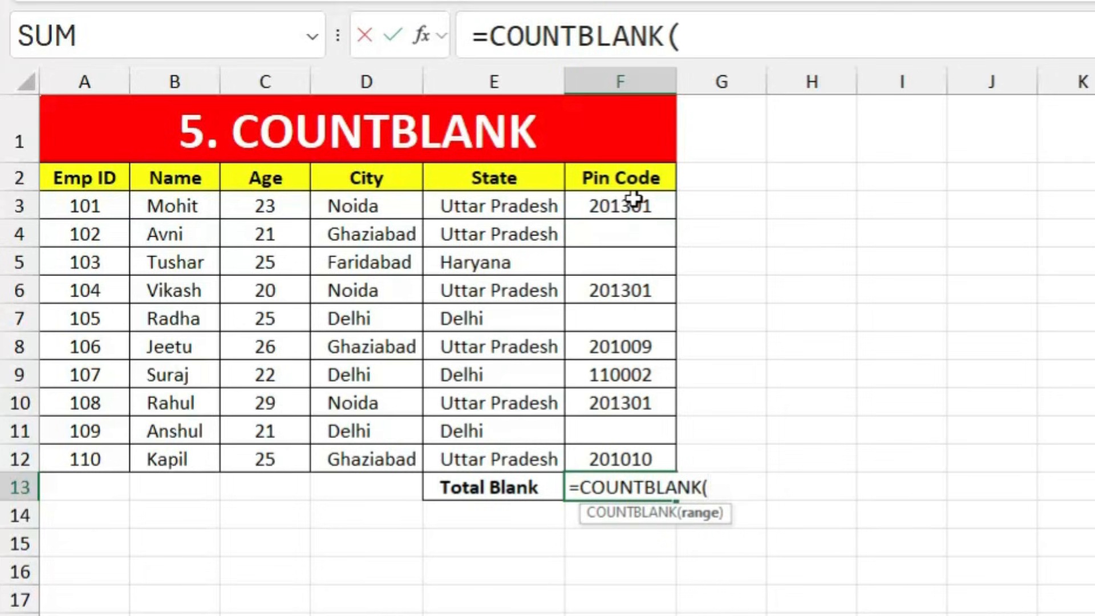
pyautogui.moveTo(634, 200); pyautogui.dragTo(658, 460)
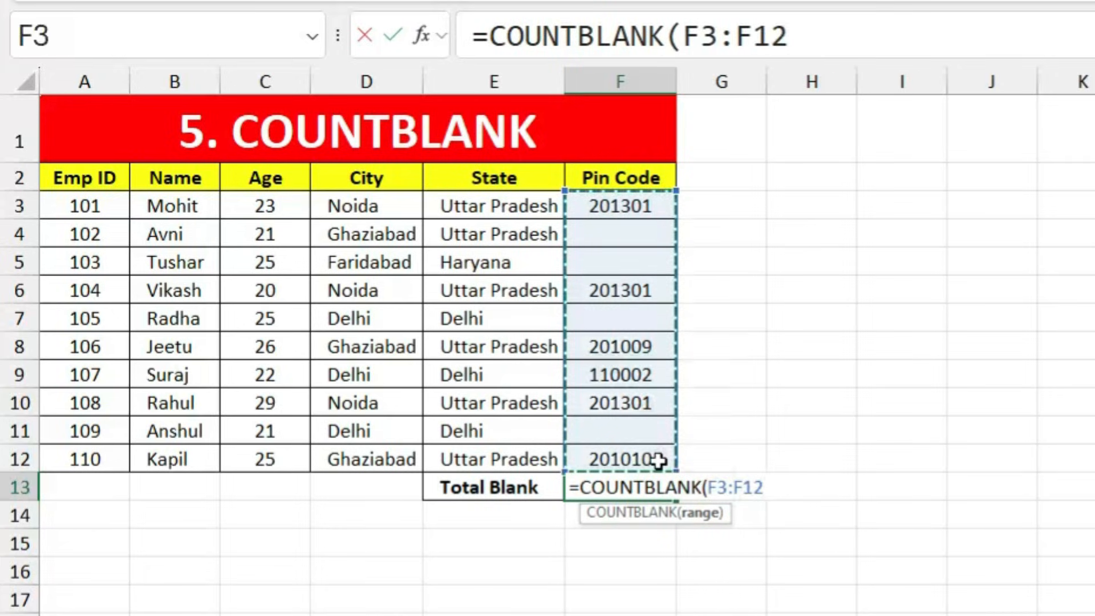
pyautogui.press('Return')
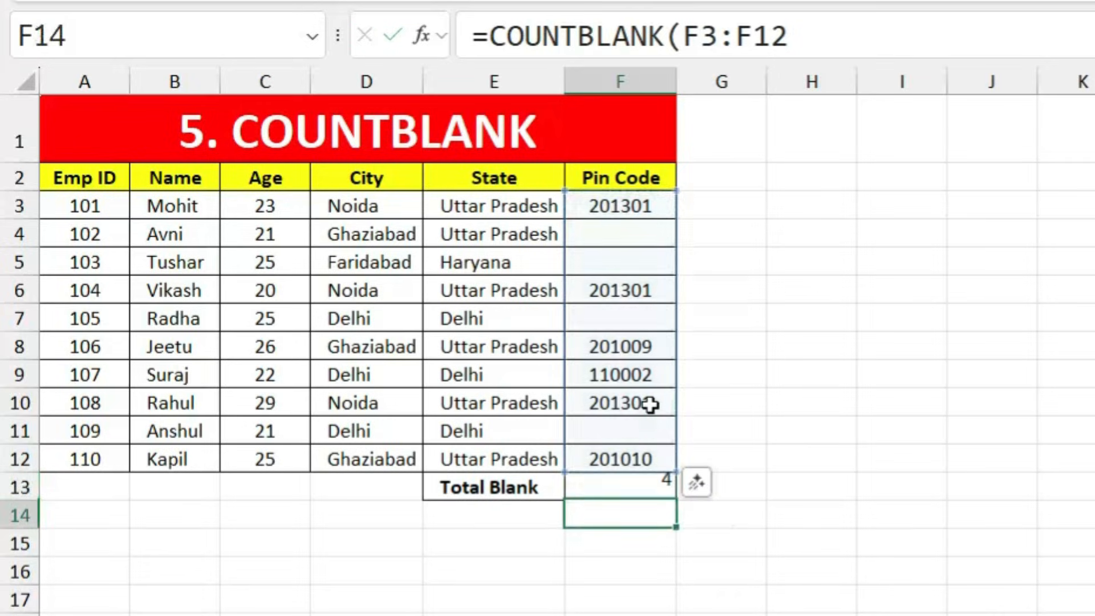
# Step: Verify the result against the empty Pin Code cells, including F4, F5 and F7
pyautogui.click(606, 485)
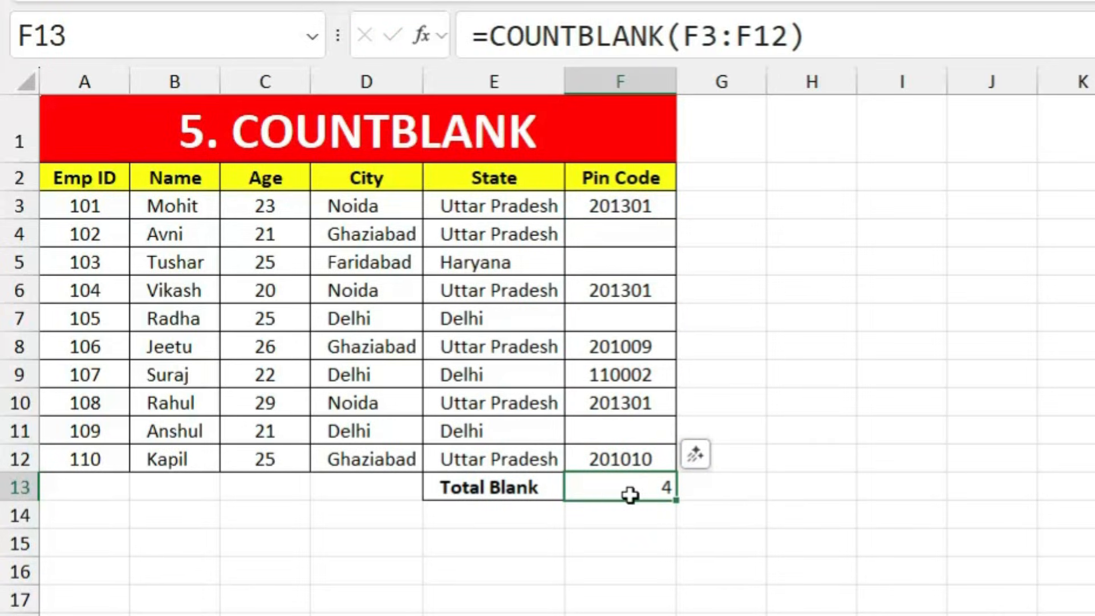
pyautogui.click(631, 431)
pyautogui.click(630, 319)
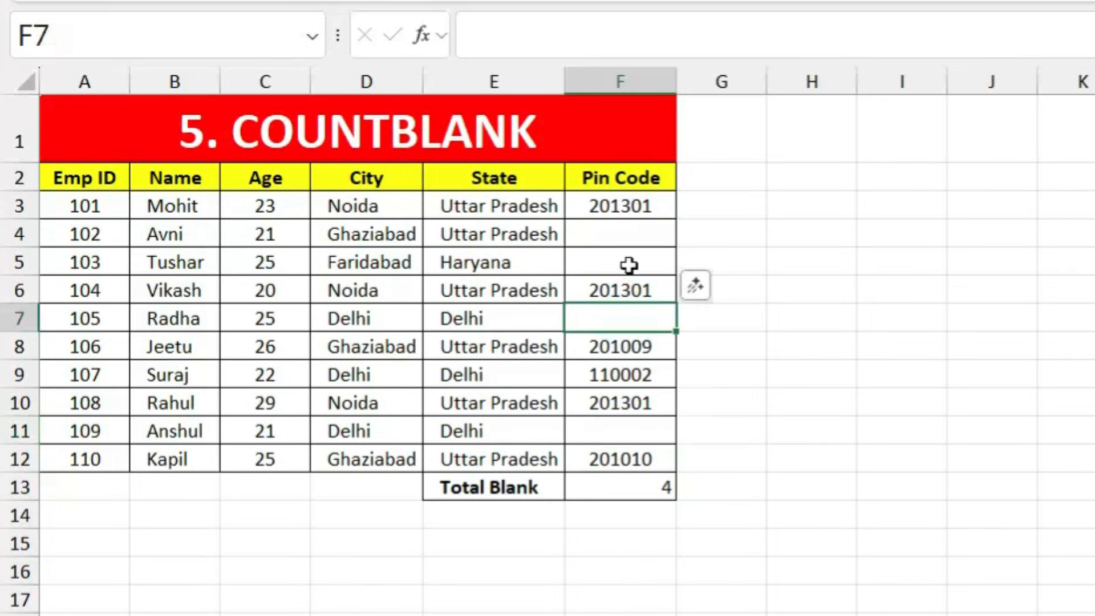
pyautogui.click(630, 263)
pyautogui.click(638, 234)
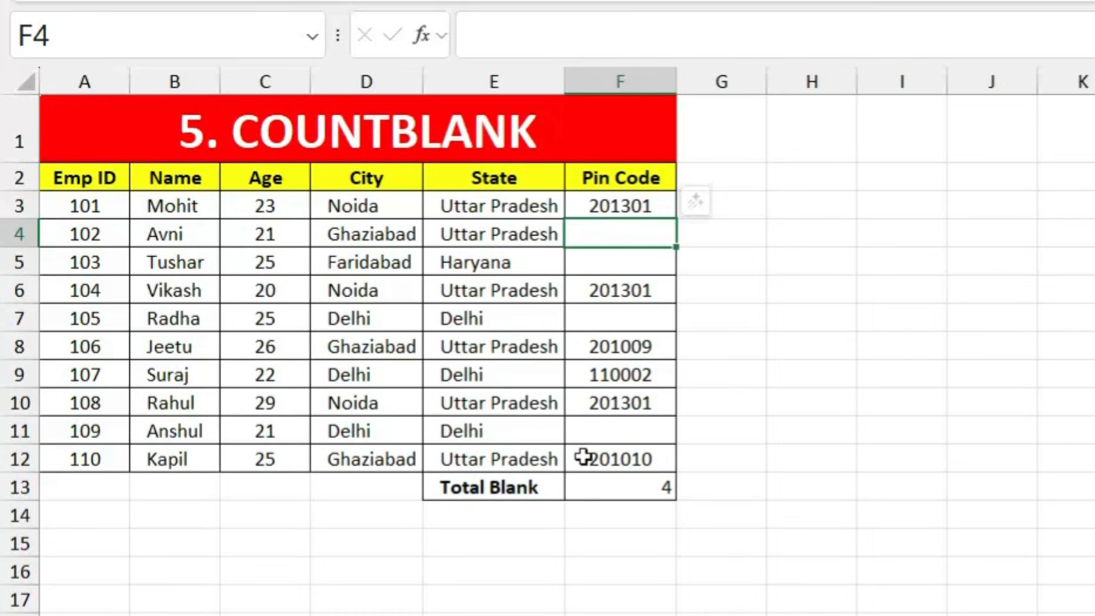
pyautogui.click(637, 483)
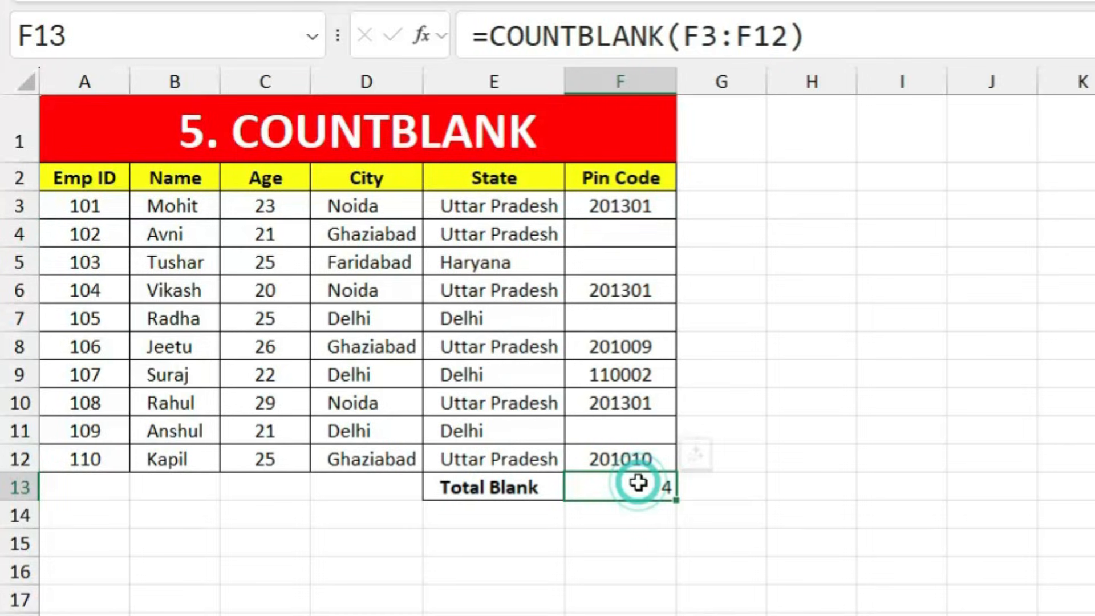
pyautogui.click(750, 439)
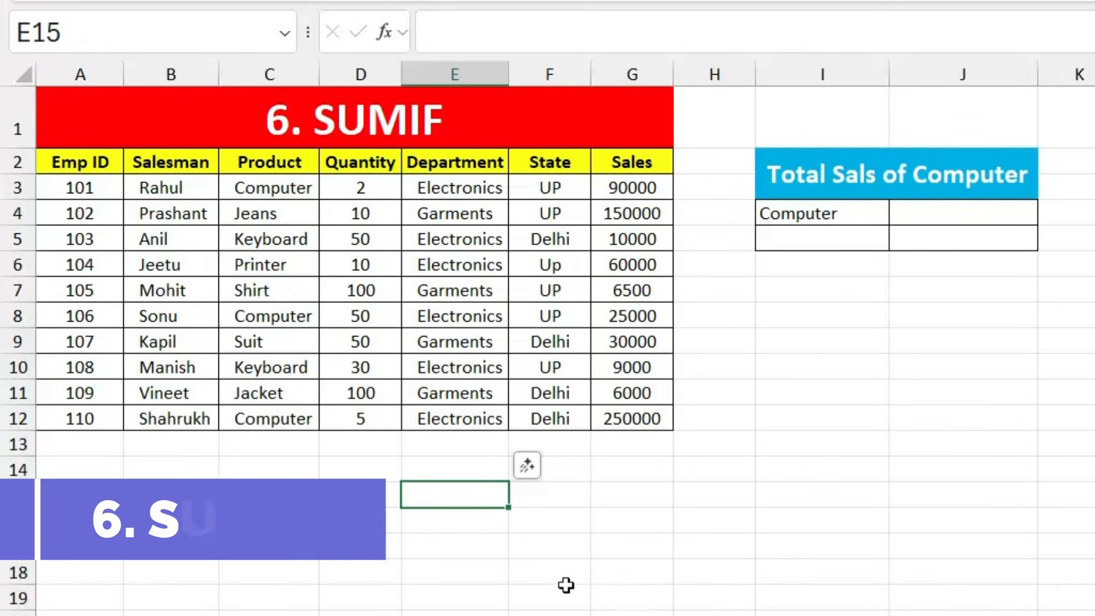
pyautogui.click(565, 587)
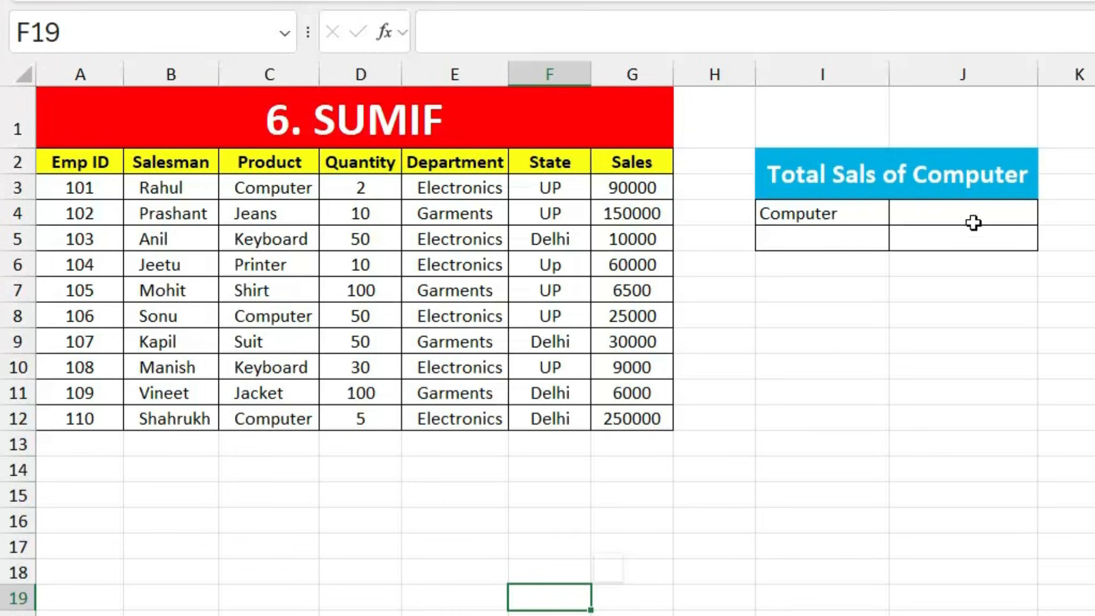
pyautogui.click(303, 187)
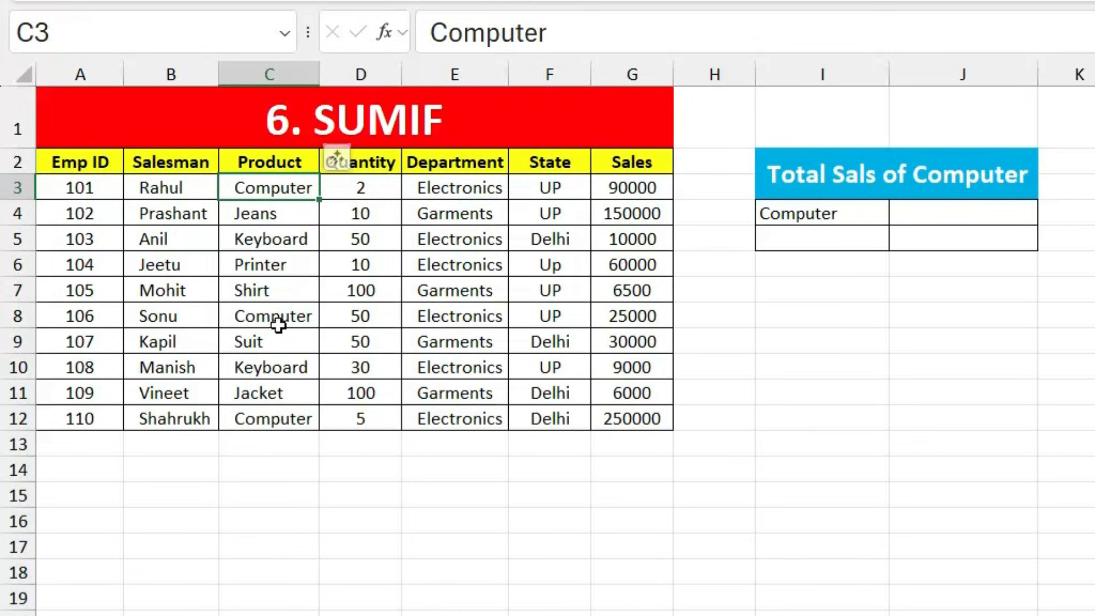
pyautogui.click(283, 316)
pyautogui.click(275, 420)
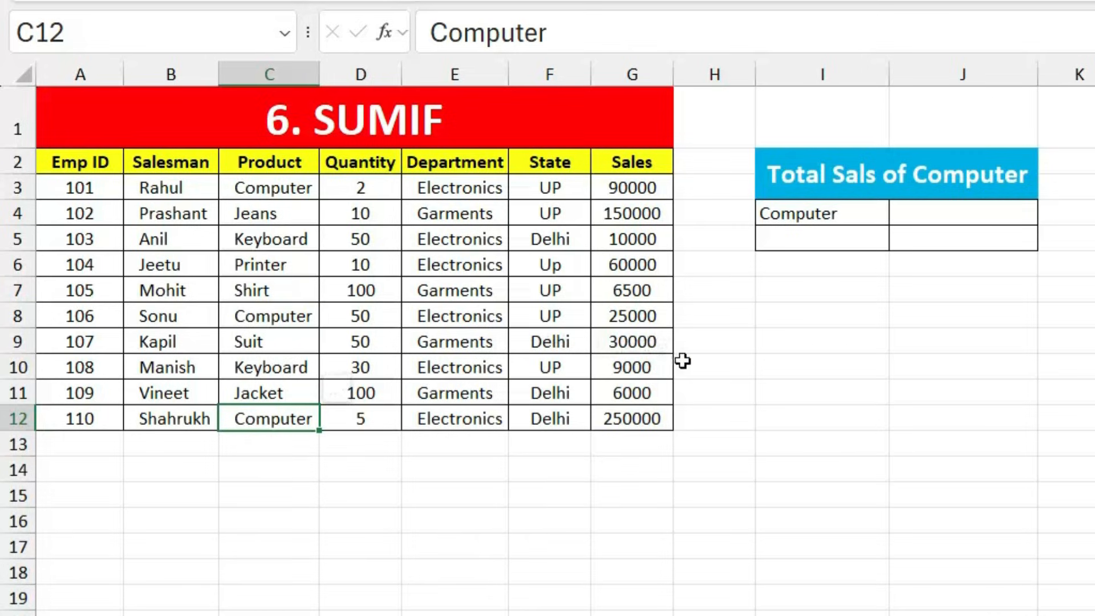
# Step: Enter =SUMIF(C2:C12,I4,G2:G12) in J4 to total Computer sales at 365000
pyautogui.click(923, 217)
pyautogui.write('=')
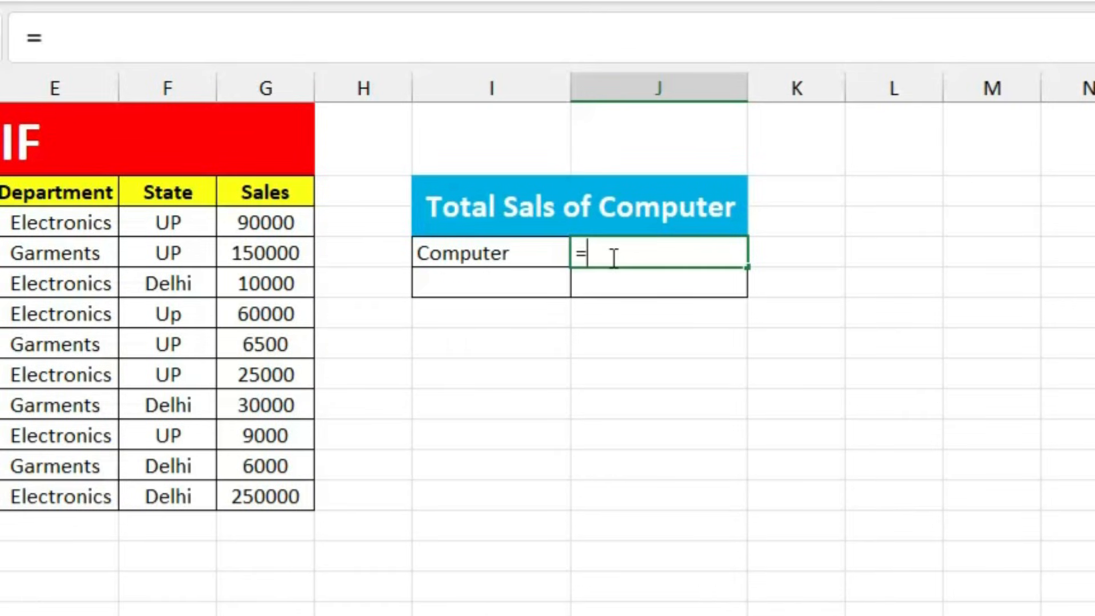
pyautogui.write('sumif')
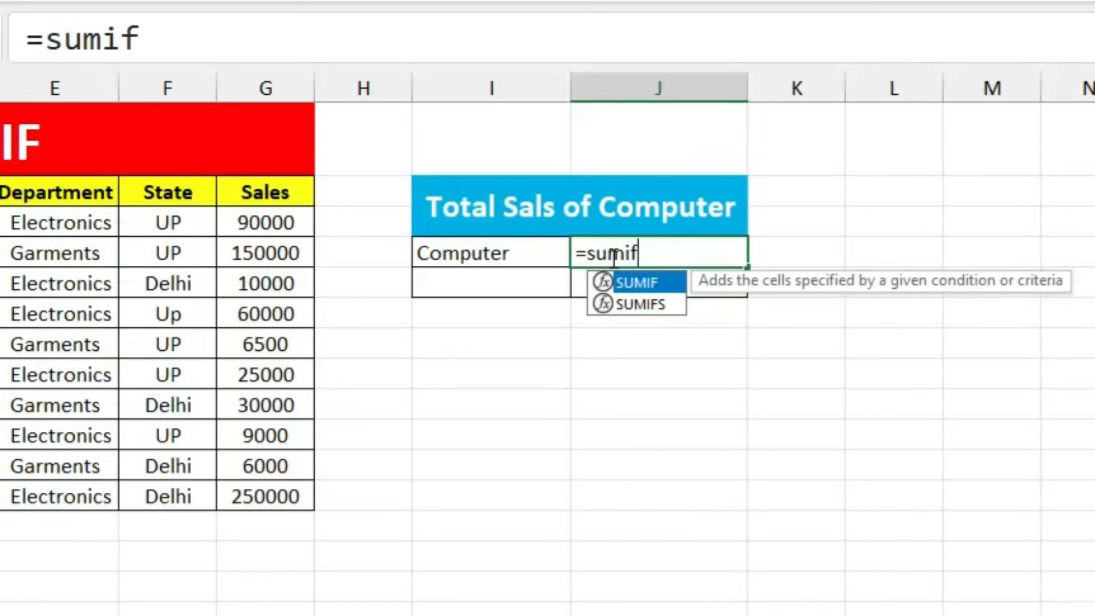
pyautogui.press('Tab')
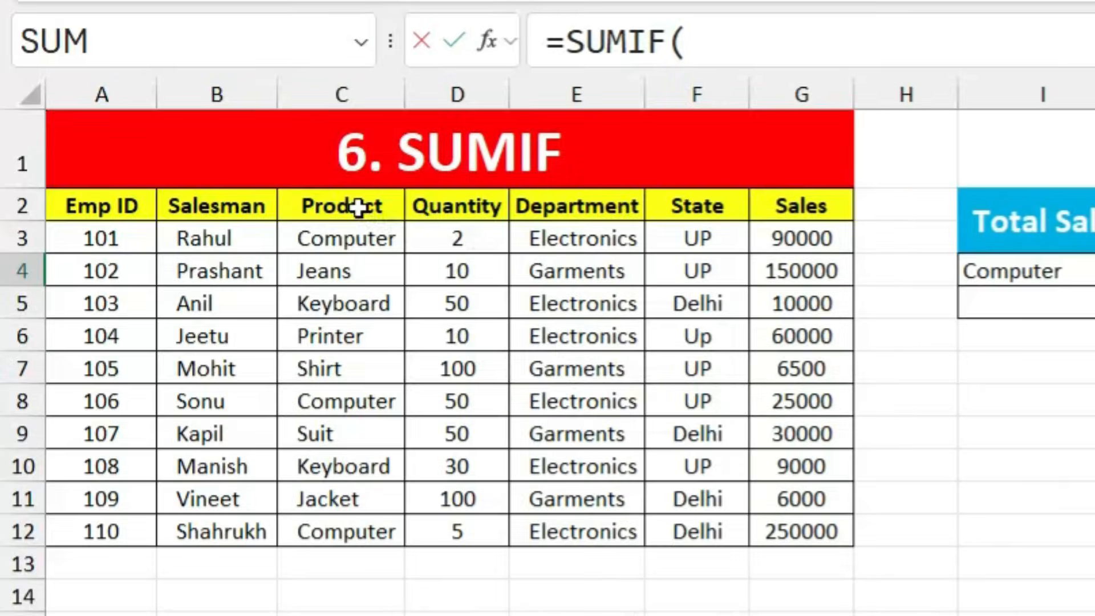
pyautogui.moveTo(360, 208); pyautogui.dragTo(357, 525)
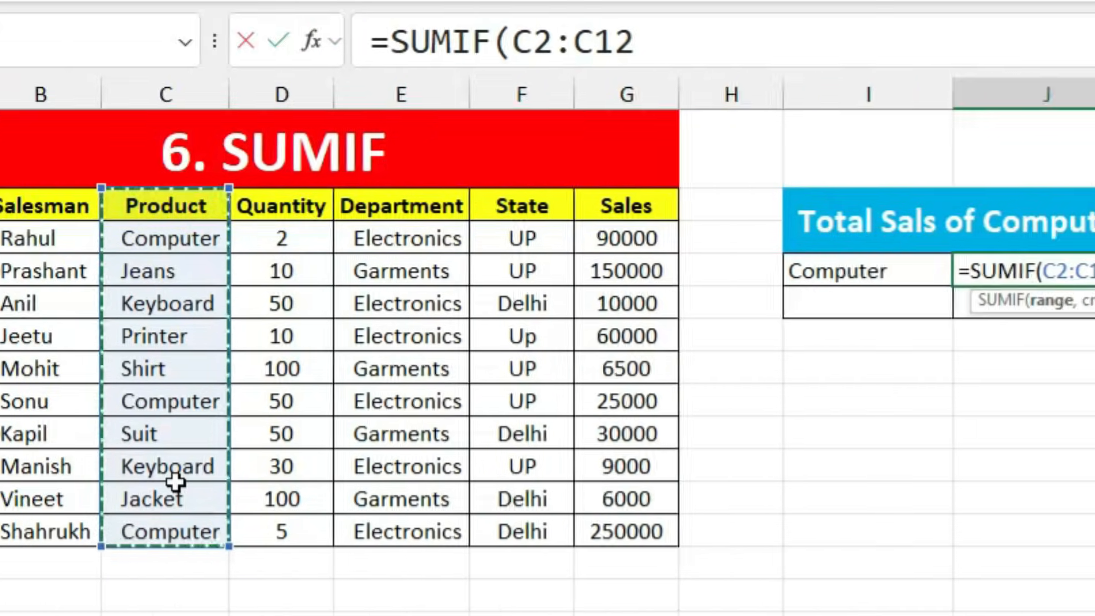
pyautogui.write(',')
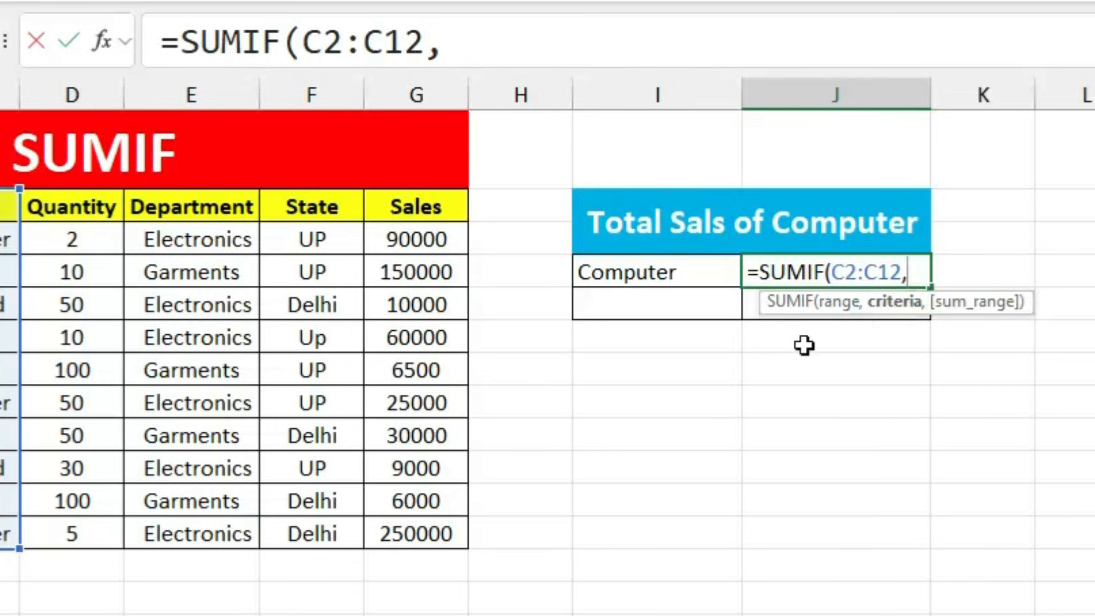
pyautogui.click(651, 272)
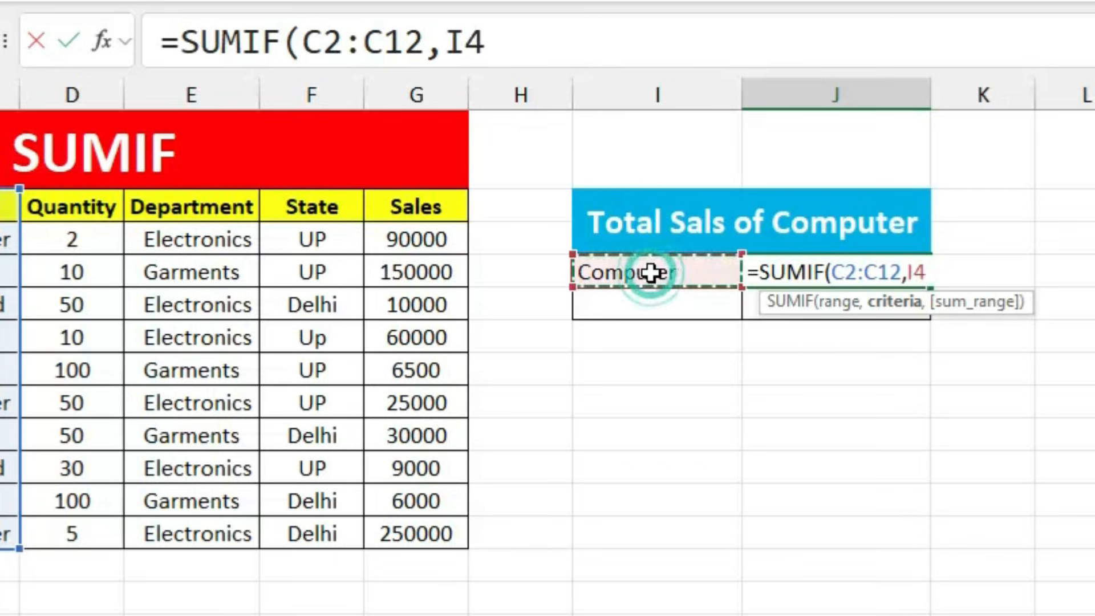
pyautogui.write(',')
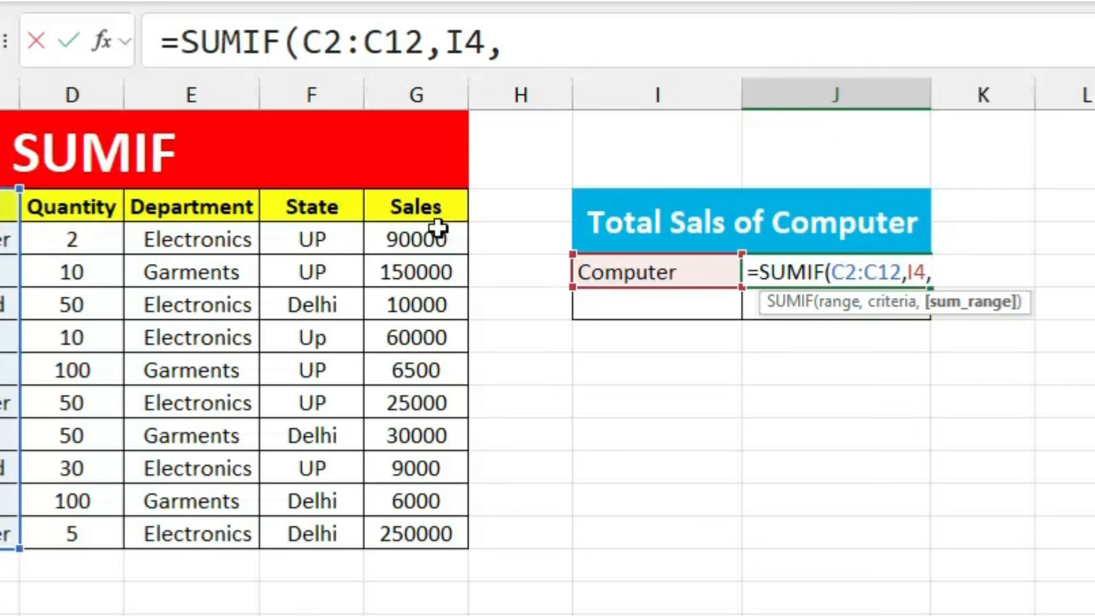
pyautogui.moveTo(428, 207); pyautogui.dragTo(429, 524)
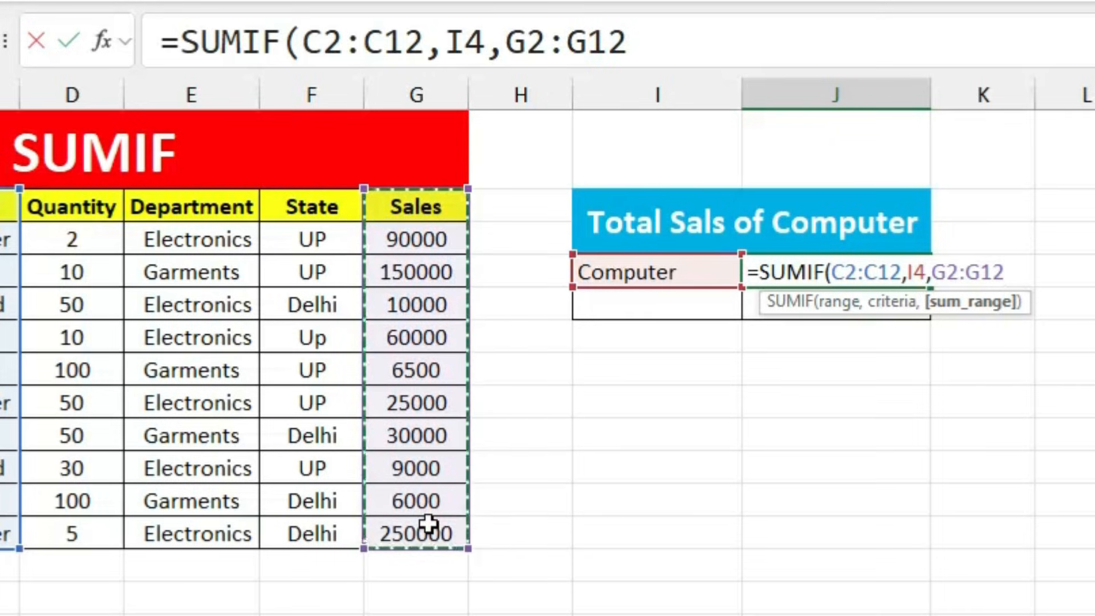
pyautogui.press('Return')
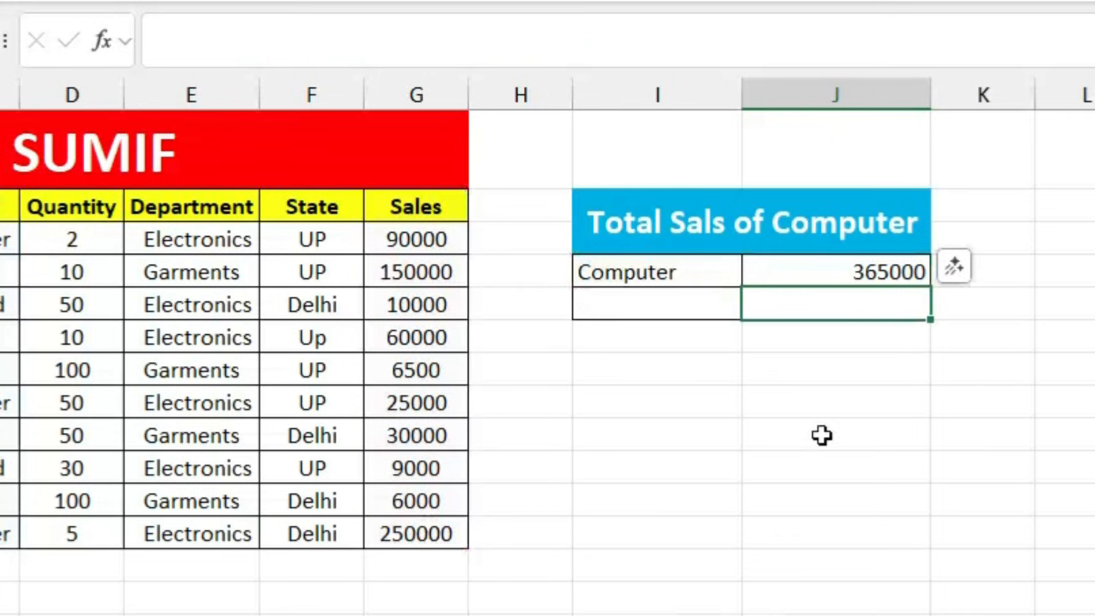
pyautogui.click(837, 277)
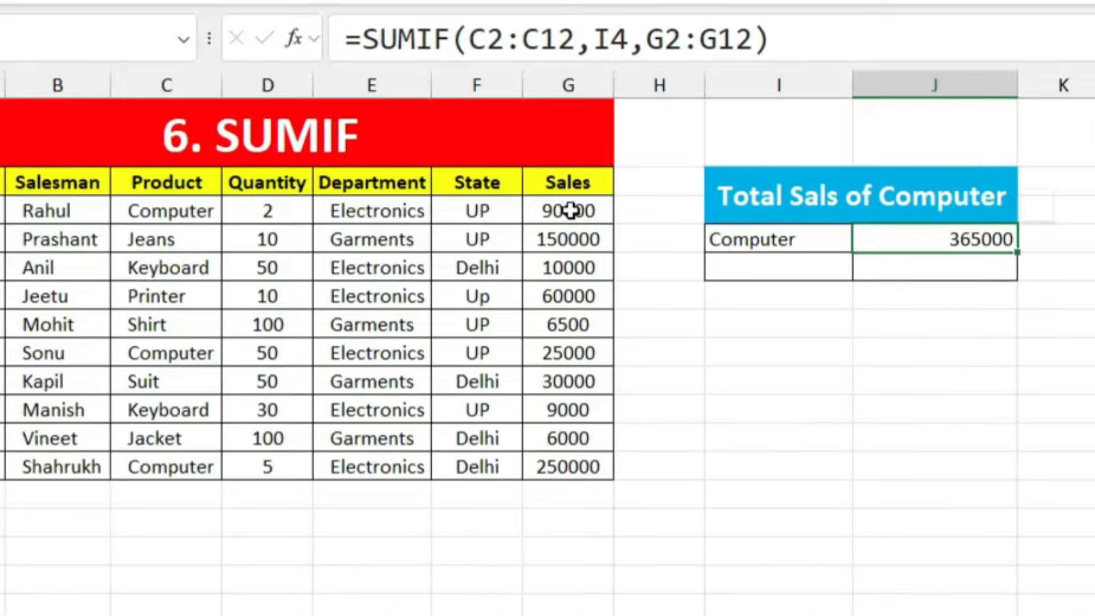
# Step: Check the Computer sales 90000, 25000 and 250000 against the J4 total
pyautogui.click(416, 239)
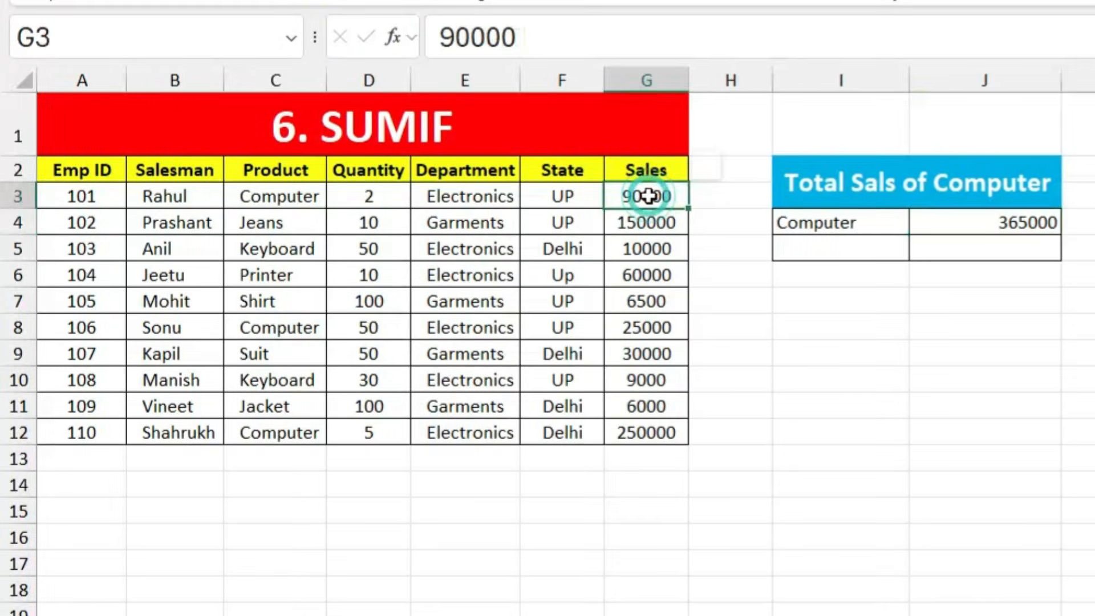
pyautogui.click(643, 331)
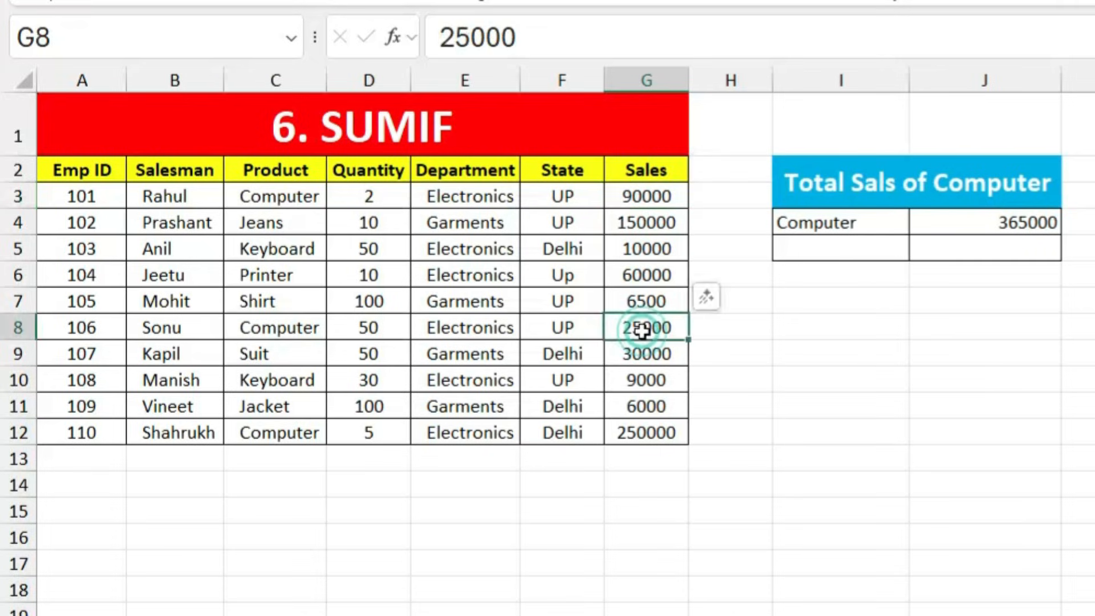
pyautogui.click(653, 437)
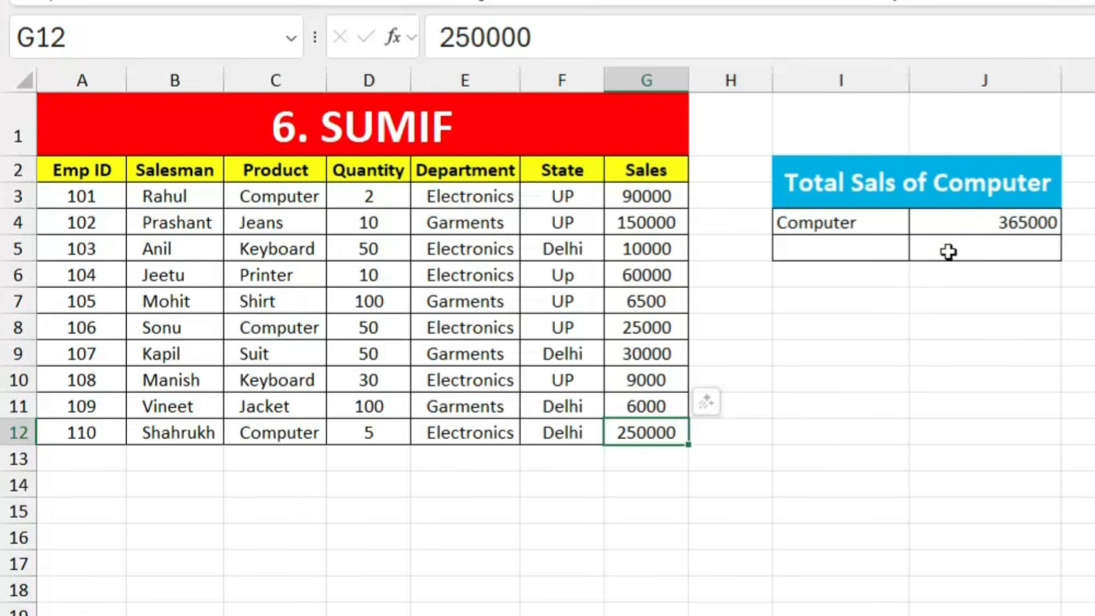
pyautogui.click(981, 225)
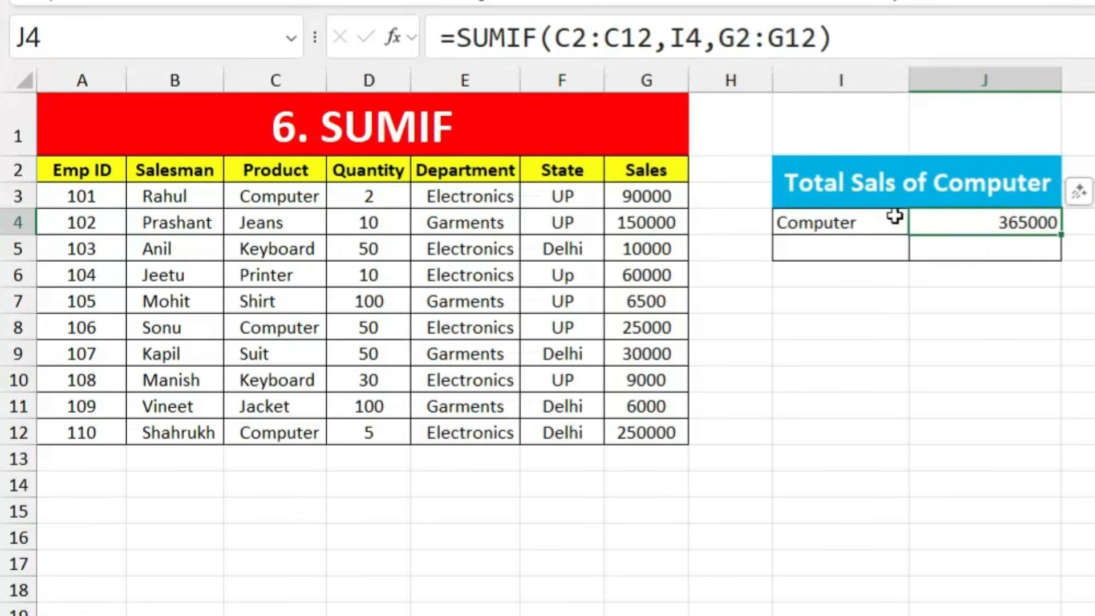
# Step: Change the I4 criterion to Keyboard and confirm the 19000 total from sales 10000 and 9000
pyautogui.click(857, 220)
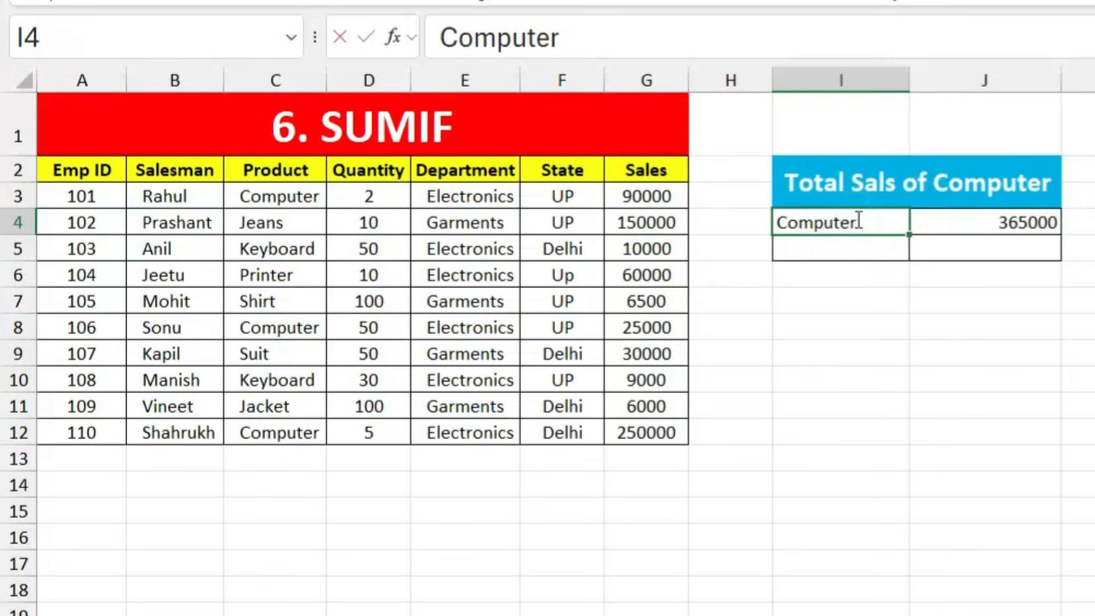
pyautogui.write('Keyboard')
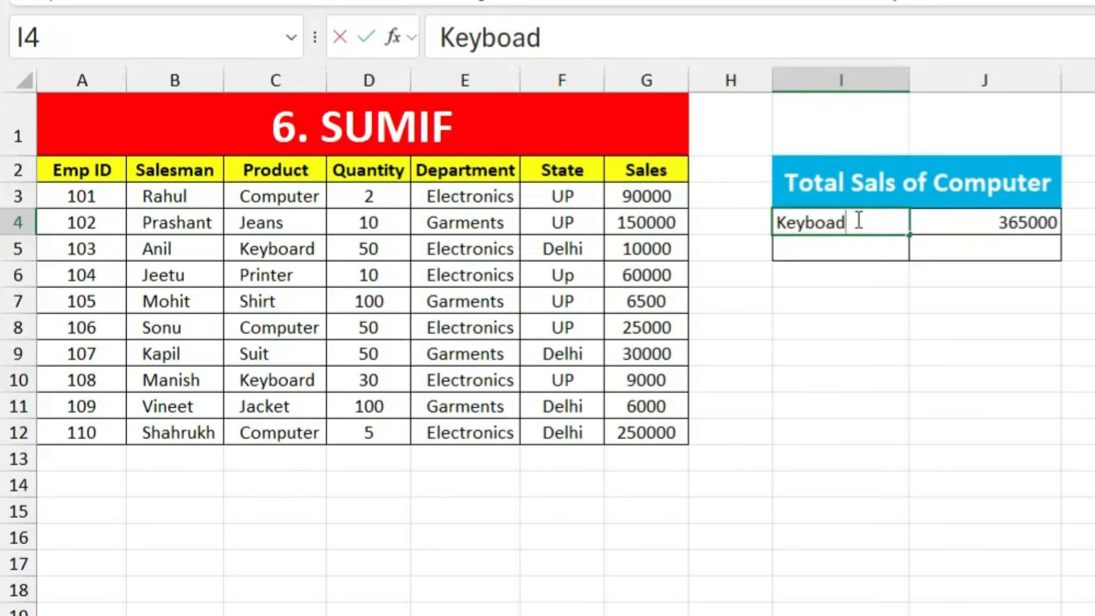
pyautogui.press('BackSpace')
pyautogui.write('rd')
pyautogui.press('Return')
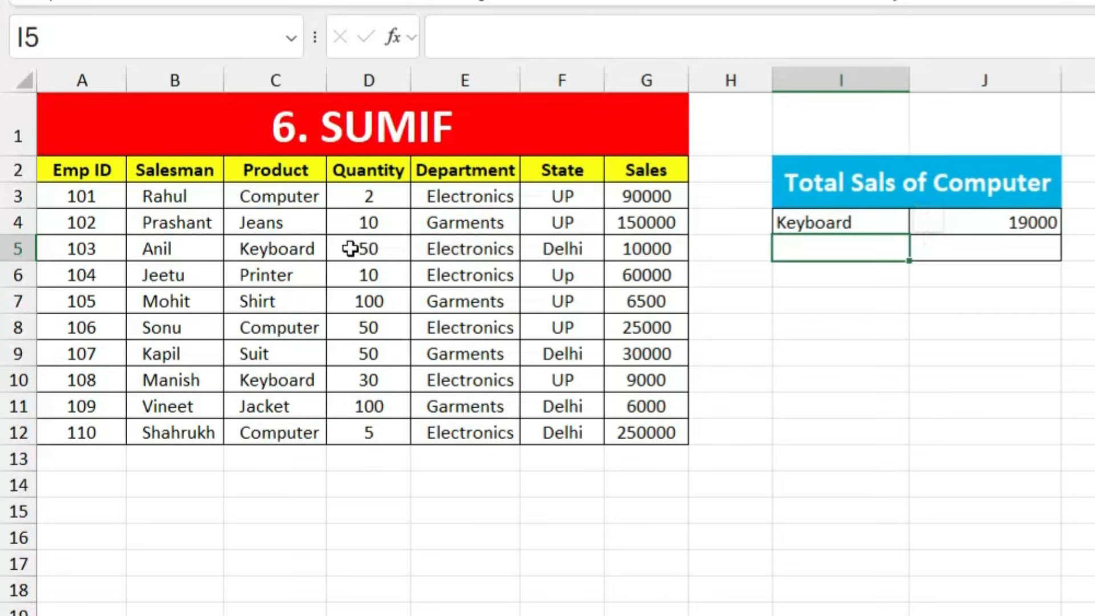
pyautogui.click(623, 249)
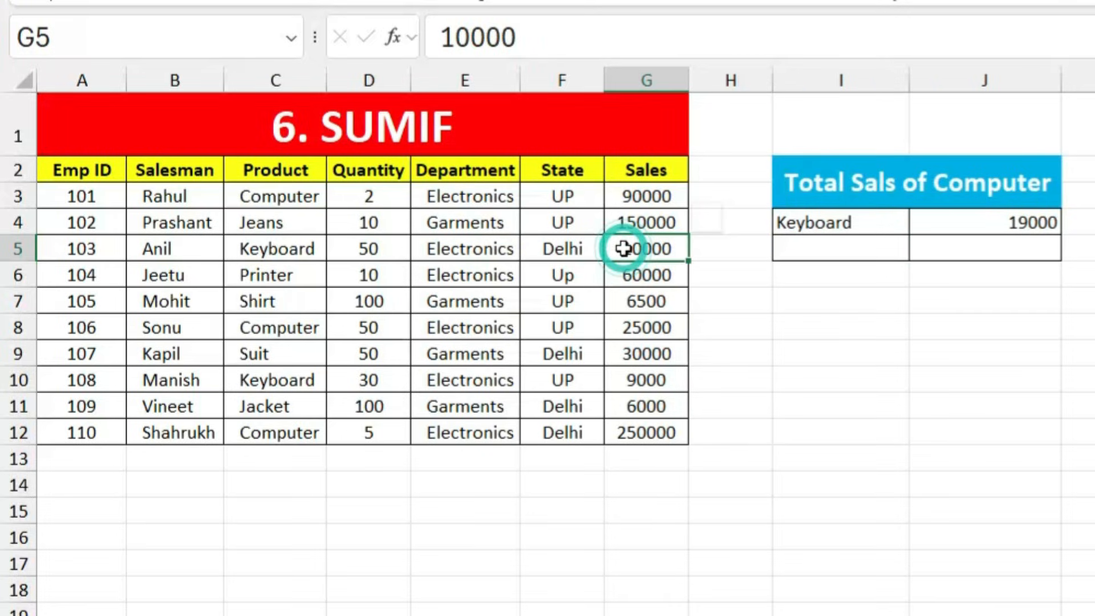
pyautogui.click(638, 381)
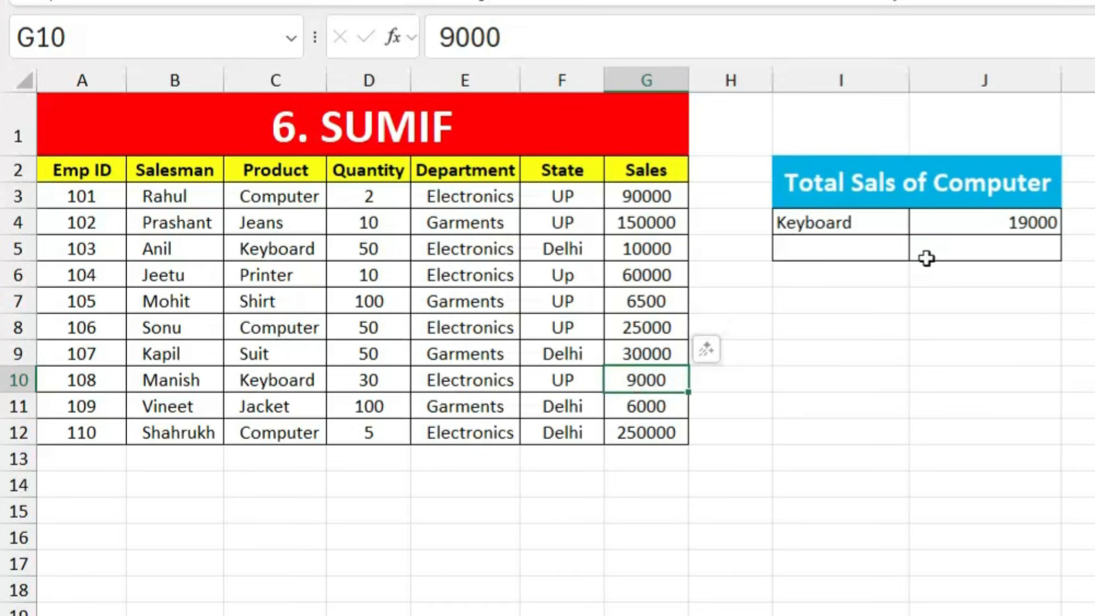
pyautogui.click(999, 223)
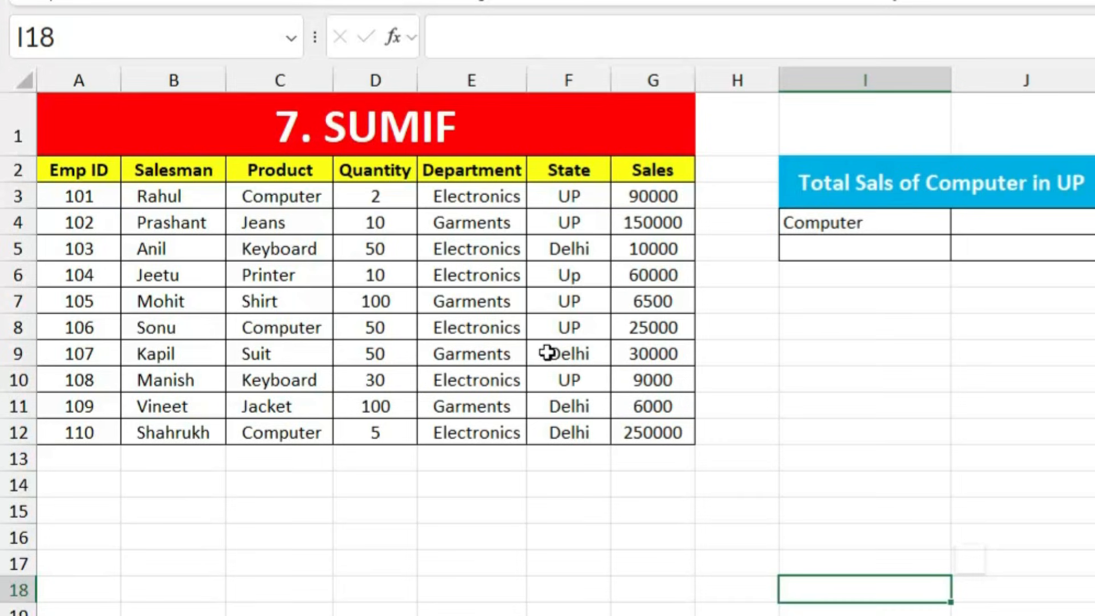
# Step: Review the Computer sales in rows 3, 8 and 12 with states UP, UP and Delhi
pyautogui.click(301, 194)
pyautogui.click(568, 193)
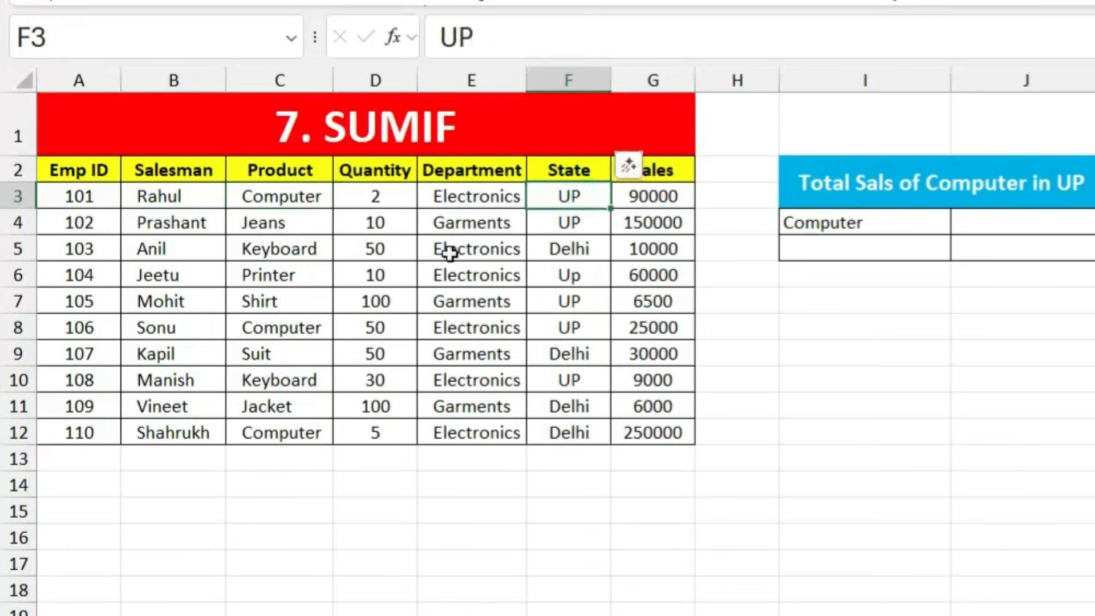
pyautogui.click(305, 338)
pyautogui.click(563, 321)
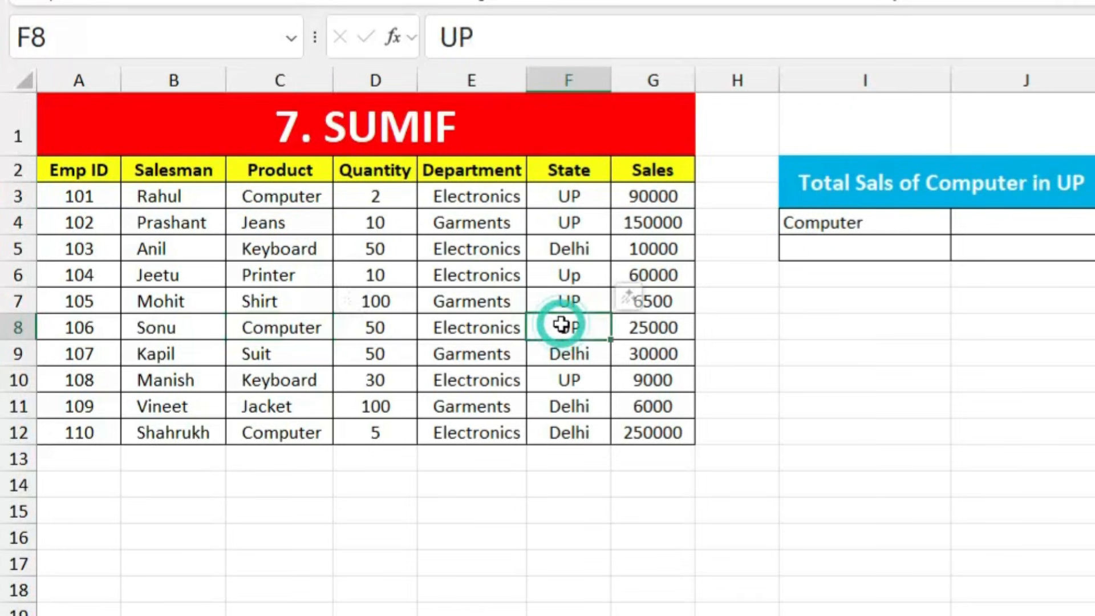
pyautogui.click(315, 433)
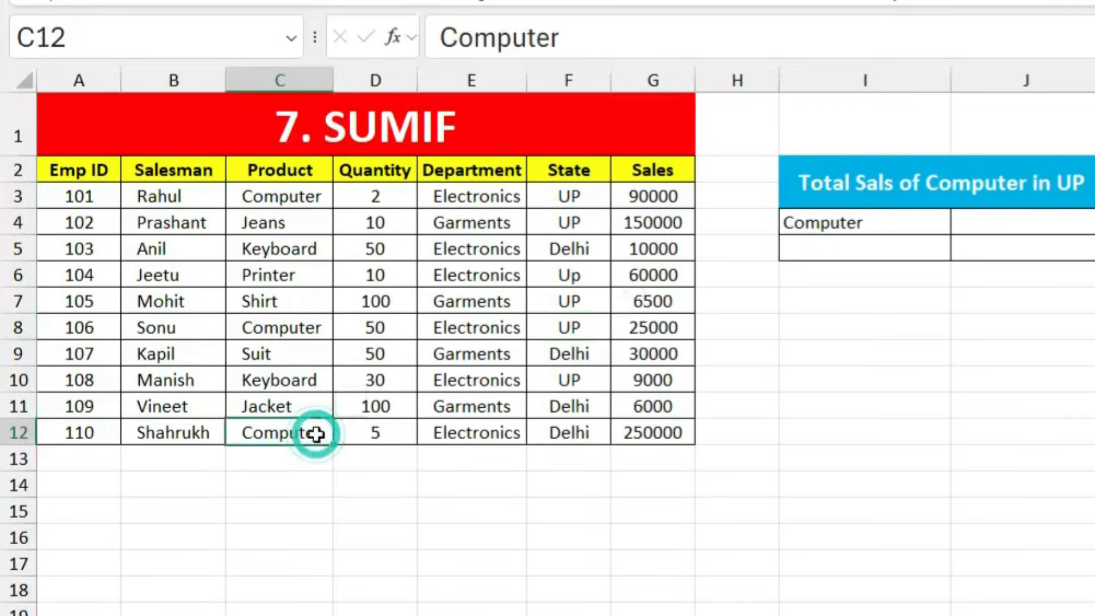
pyautogui.click(559, 438)
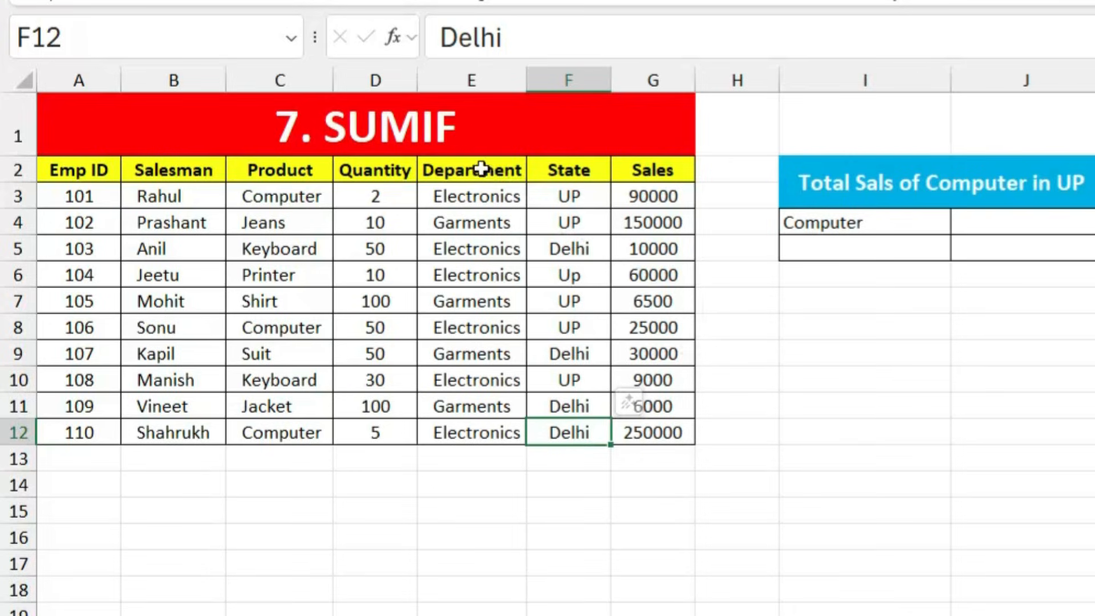
# Step: Rename the sheet title in A1 from 7. SUMIF to 7. SUMIFS
pyautogui.doubleClick(461, 122)
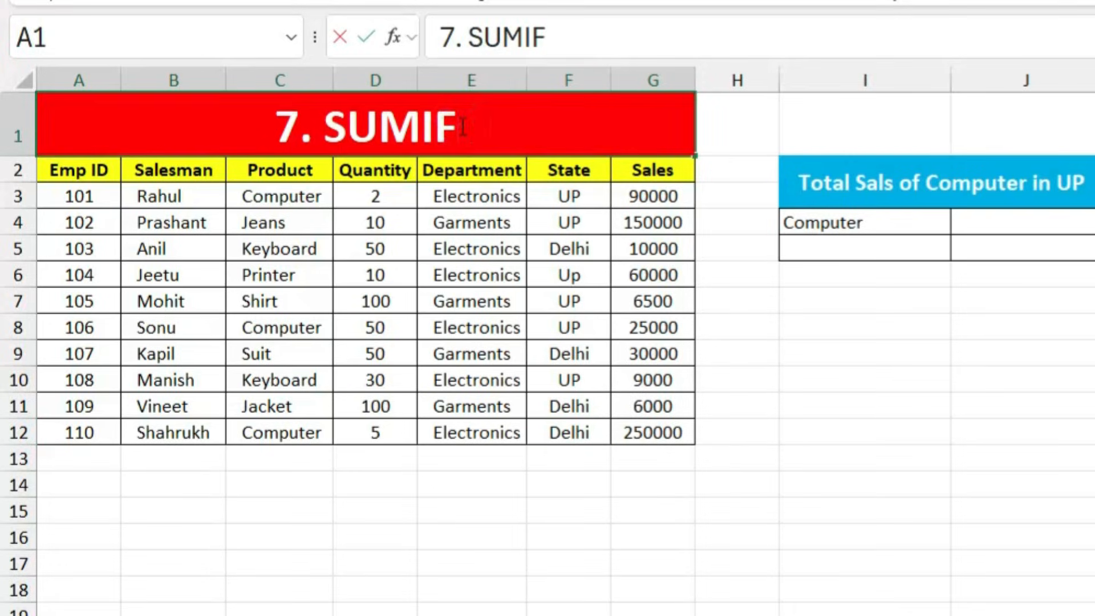
pyautogui.write('S')
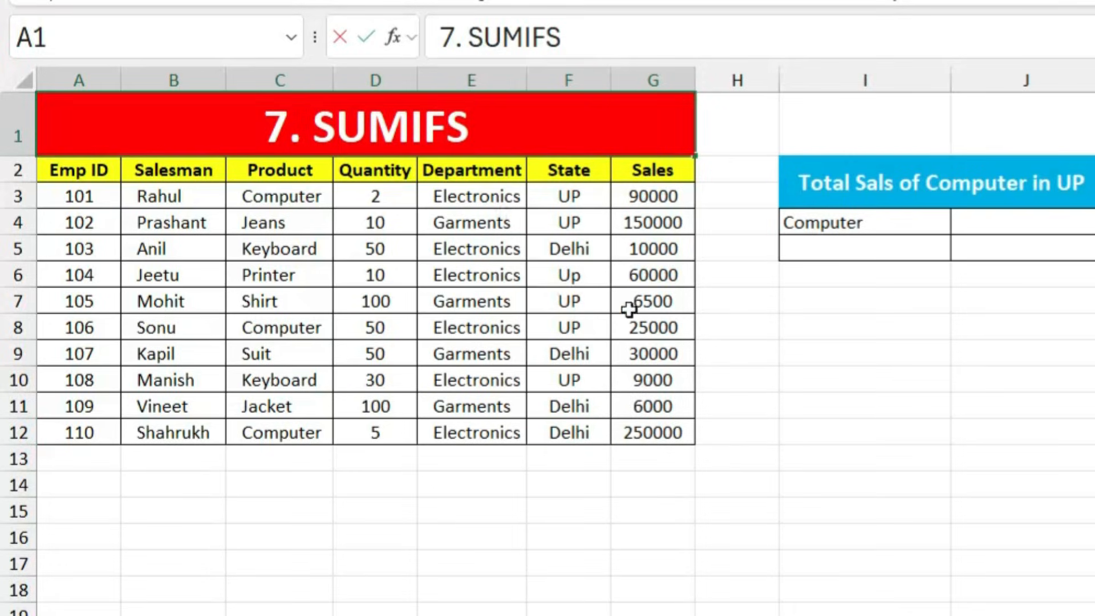
pyautogui.click(860, 356)
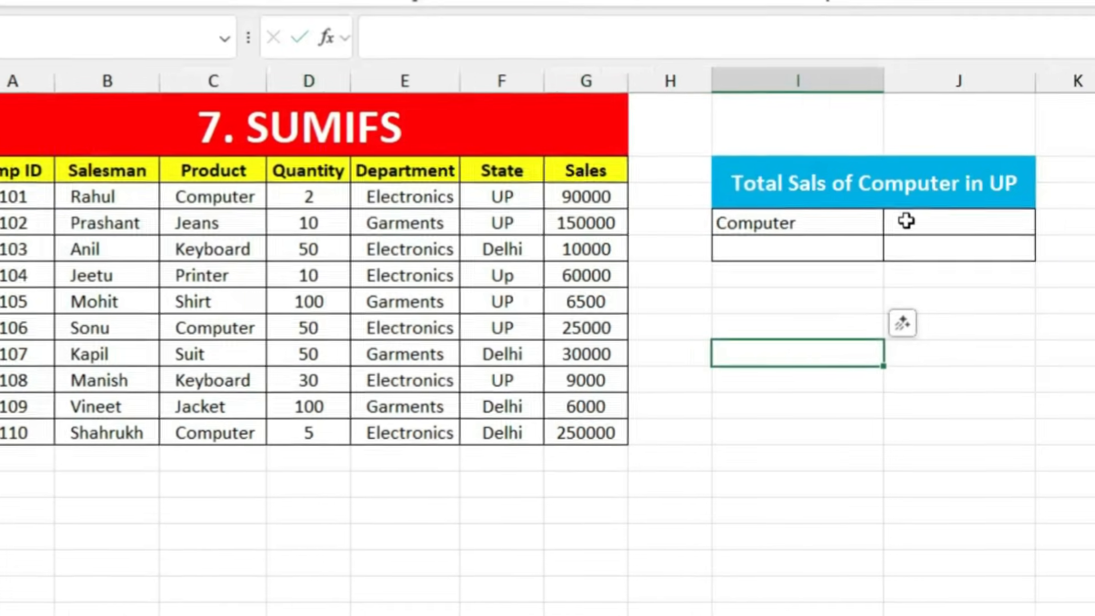
pyautogui.click(906, 221)
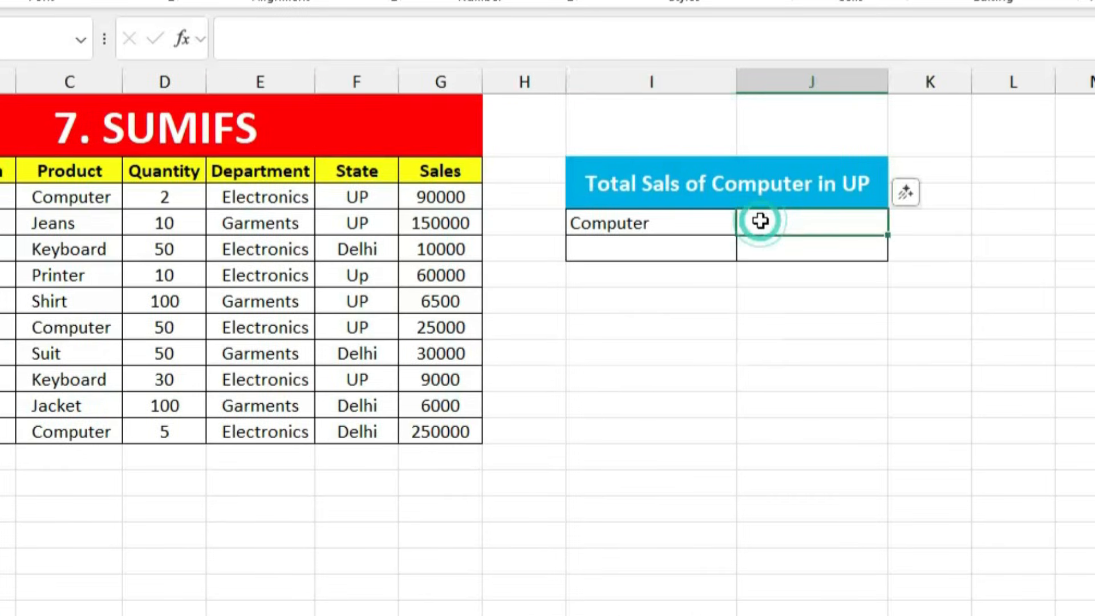
# Step: Start a SUMIFS in J3 summing G2:G12 where Product C2:C12 is "Computer"
pyautogui.write('=sumif')
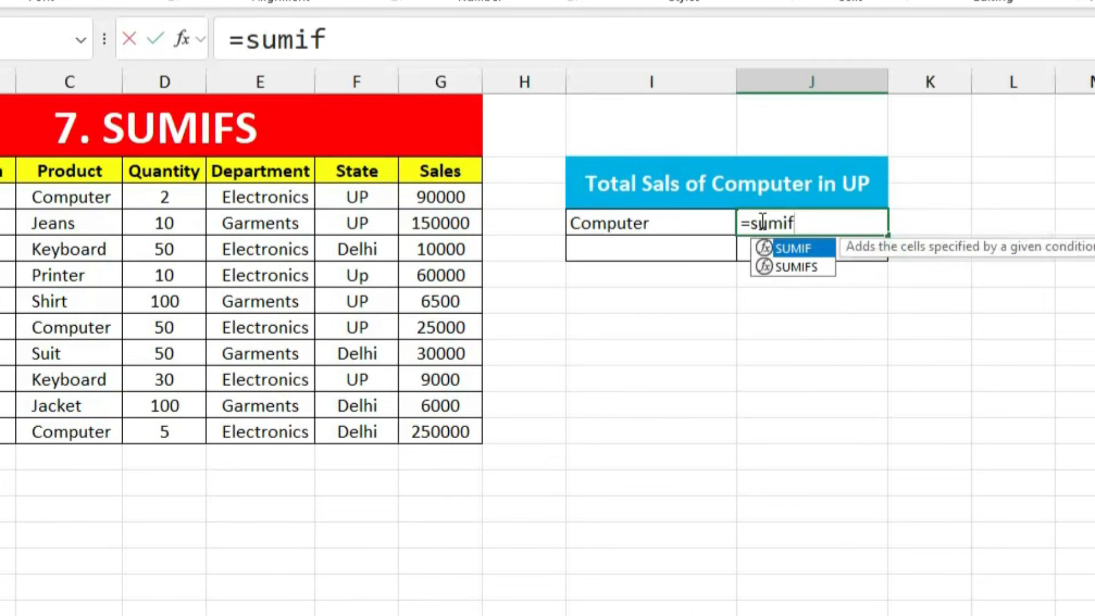
pyautogui.write('s')
pyautogui.press('Tab')
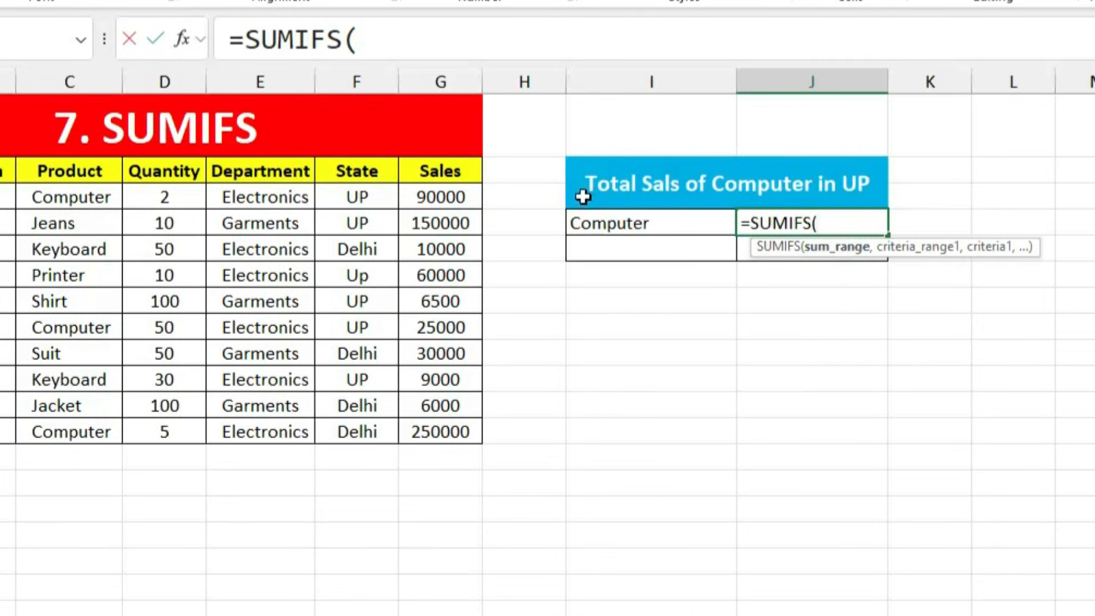
pyautogui.moveTo(462, 163); pyautogui.dragTo(442, 435)
pyautogui.write(',')
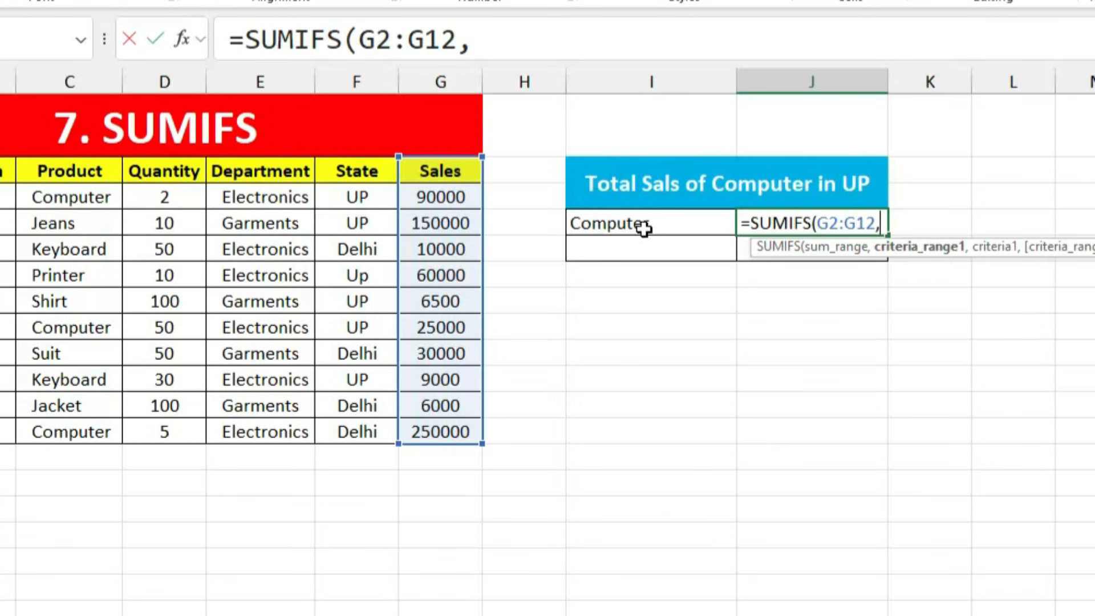
pyautogui.moveTo(82, 173); pyautogui.dragTo(78, 428)
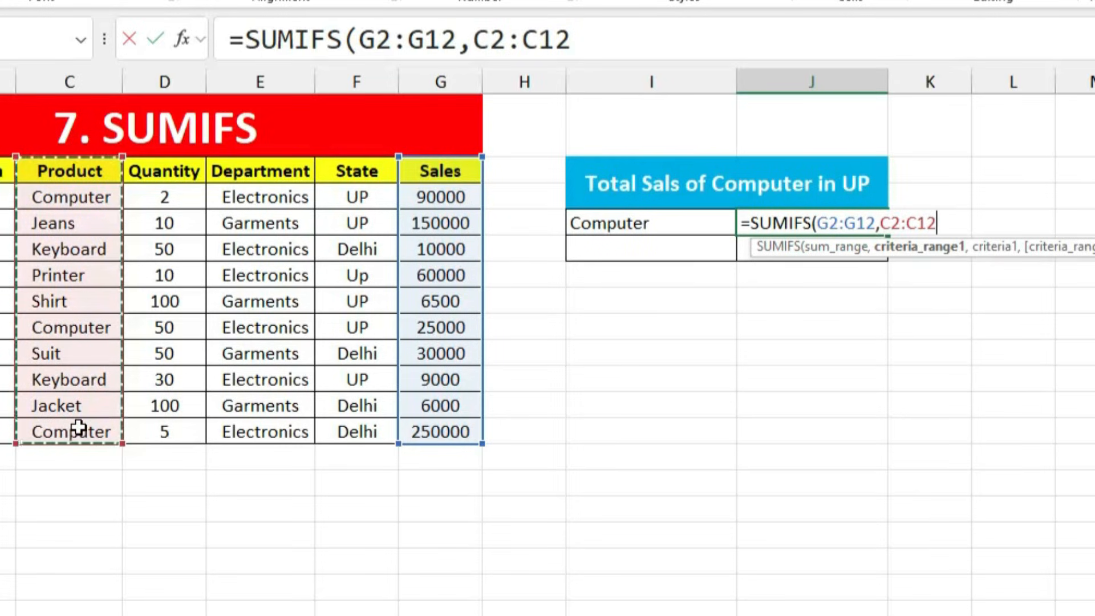
pyautogui.write(',')
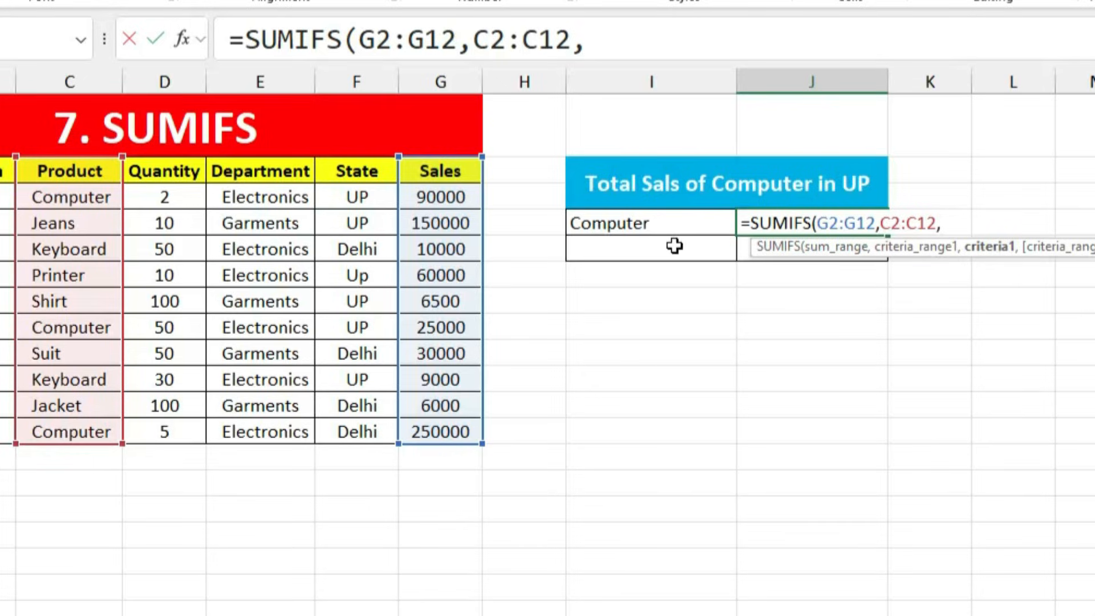
pyautogui.write('"Computer"')
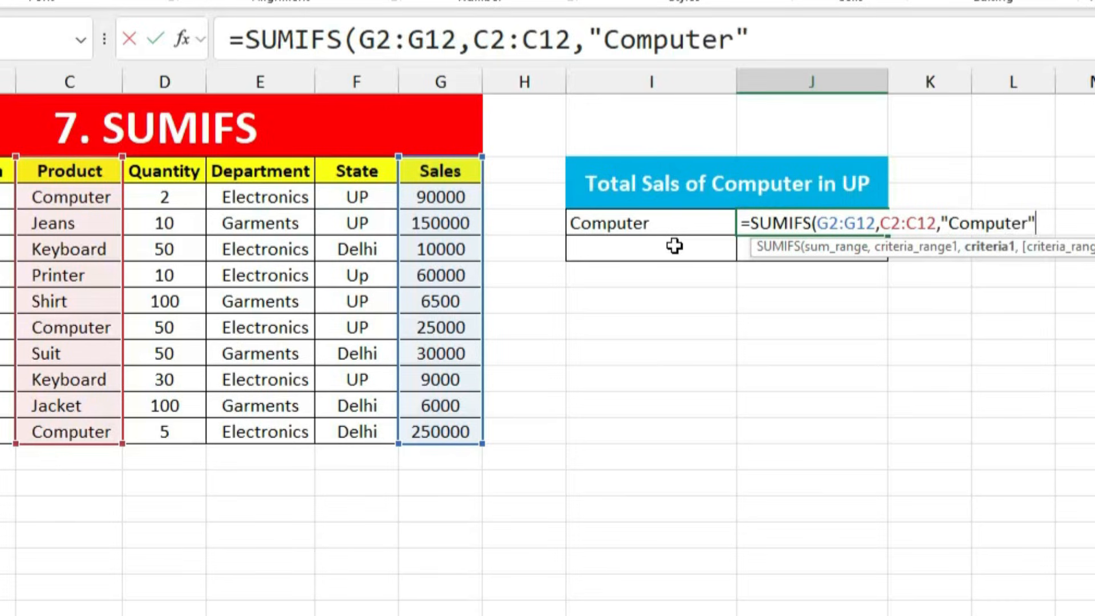
pyautogui.write(',')
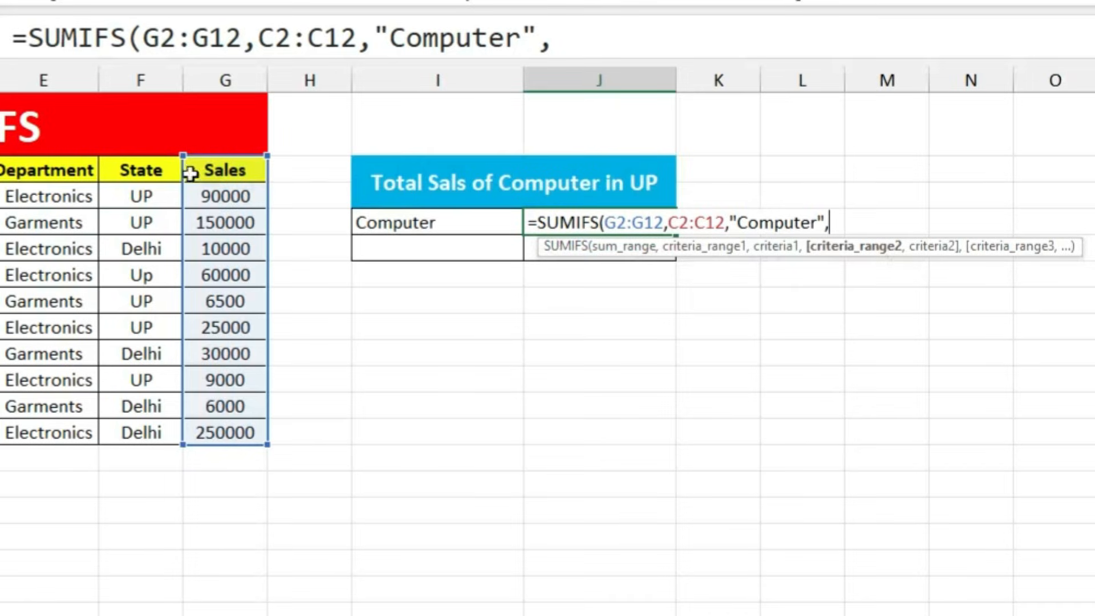
# Step: Add the State criterion F2:F12 equal to "UP", returning 115000
pyautogui.click(141, 170)
pyautogui.moveTo(141, 194); pyautogui.dragTo(153, 433)
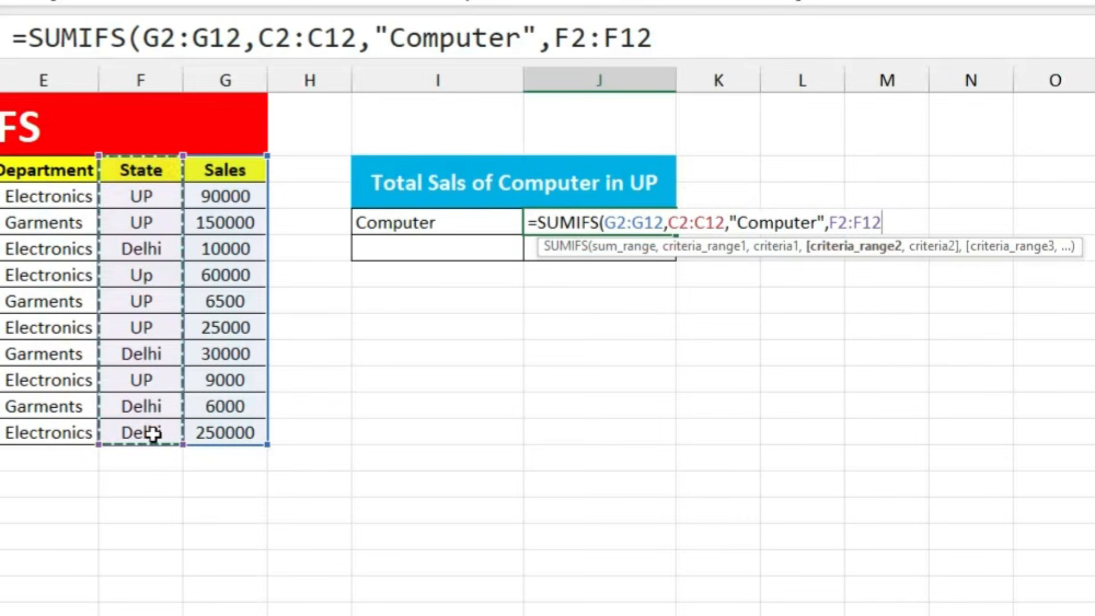
pyautogui.write(',')
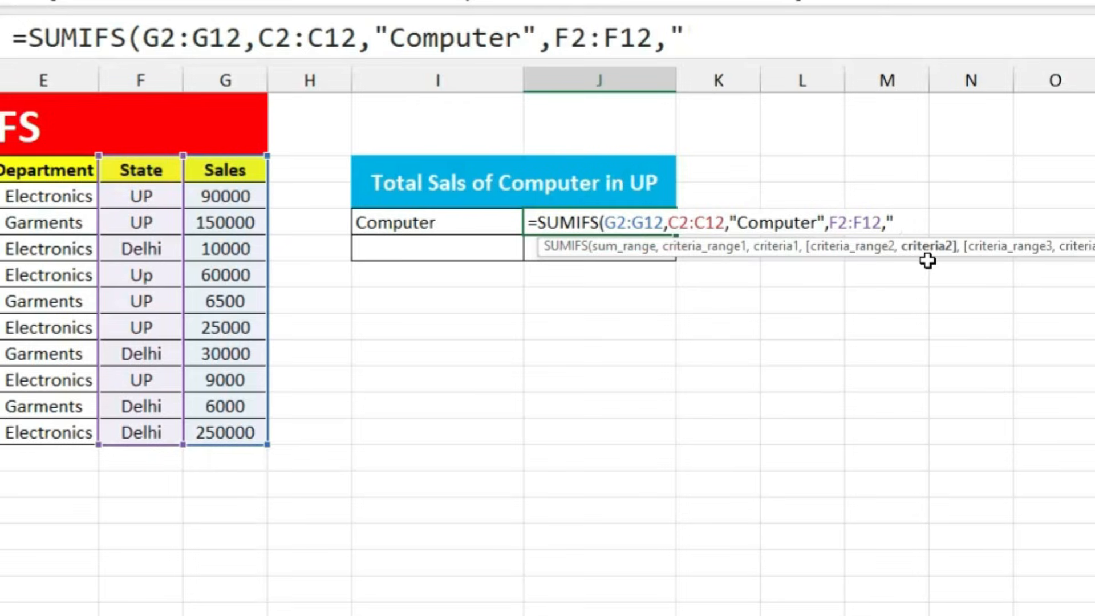
pyautogui.write('"UP"')
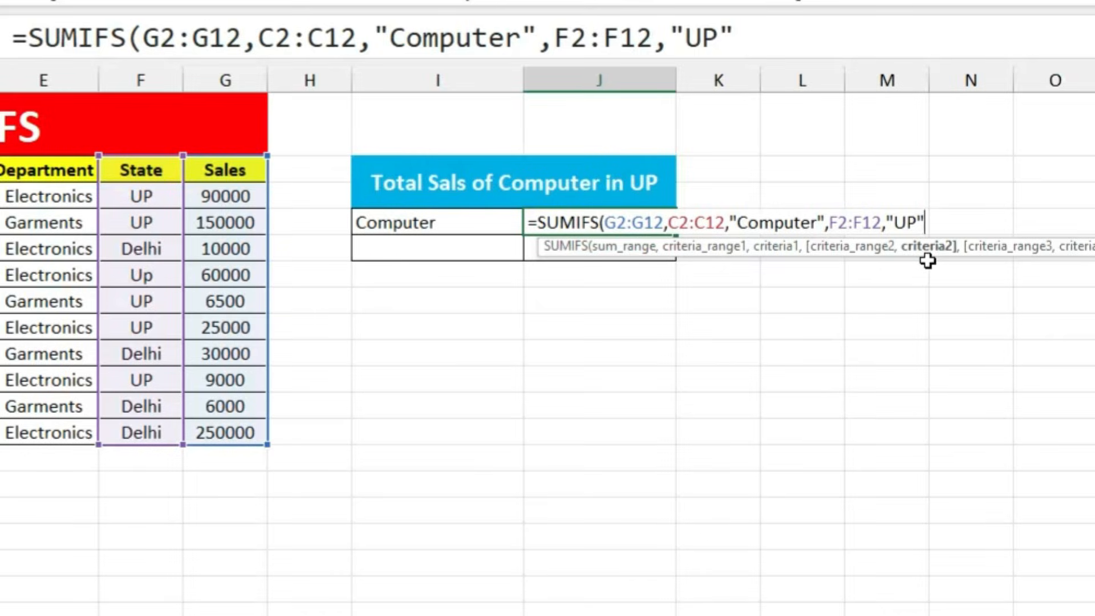
pyautogui.press('Return')
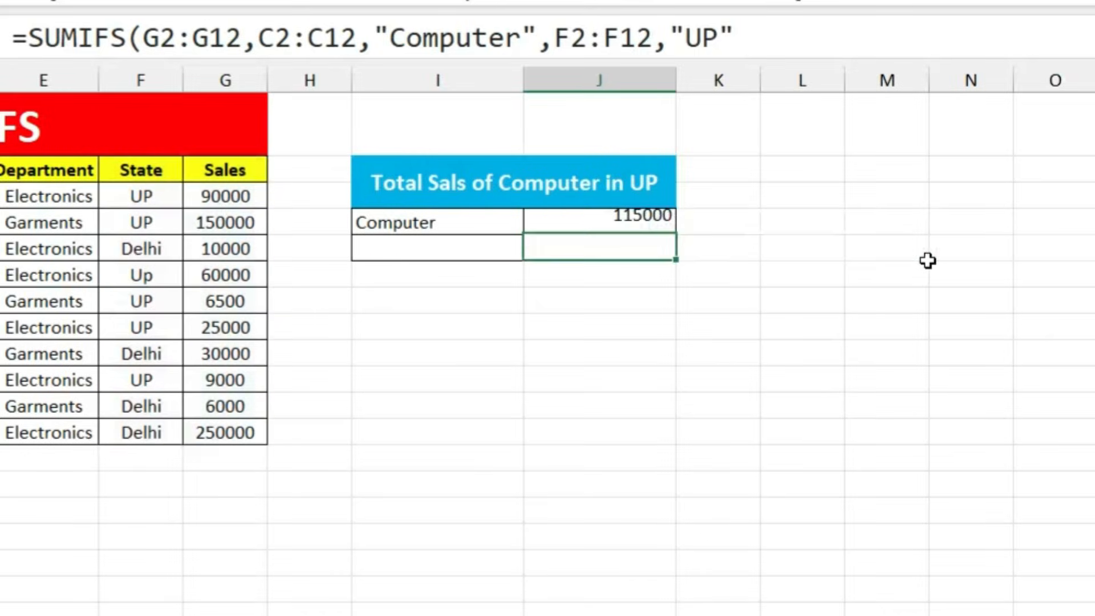
pyautogui.click(588, 216)
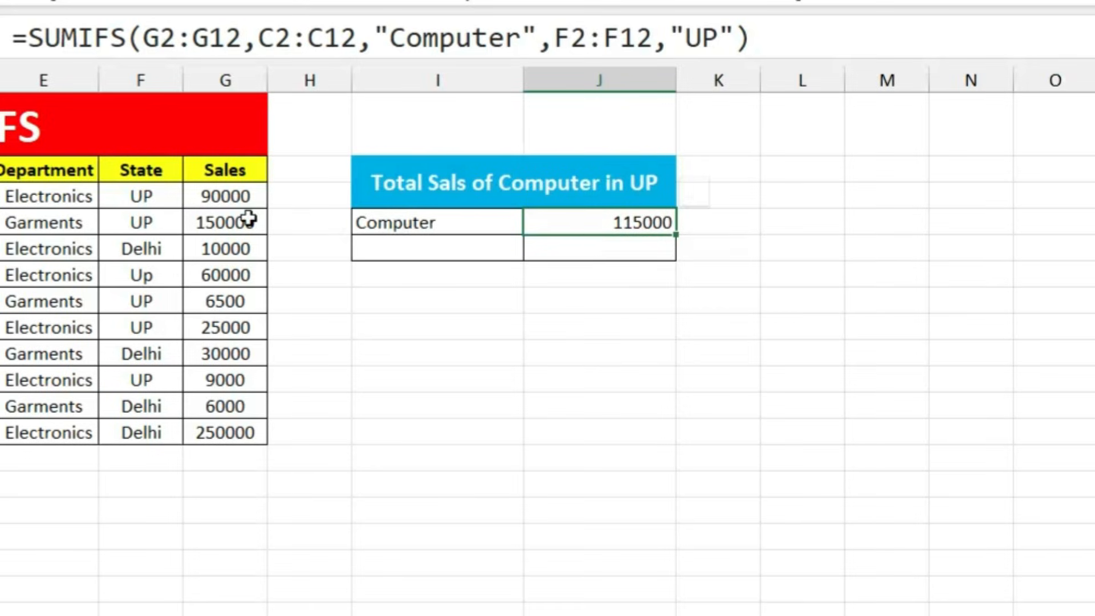
# Step: Edit J3's SUMIFS so the state criterion is "Delhi" instead of "UP", giving 250000
pyautogui.click(251, 193)
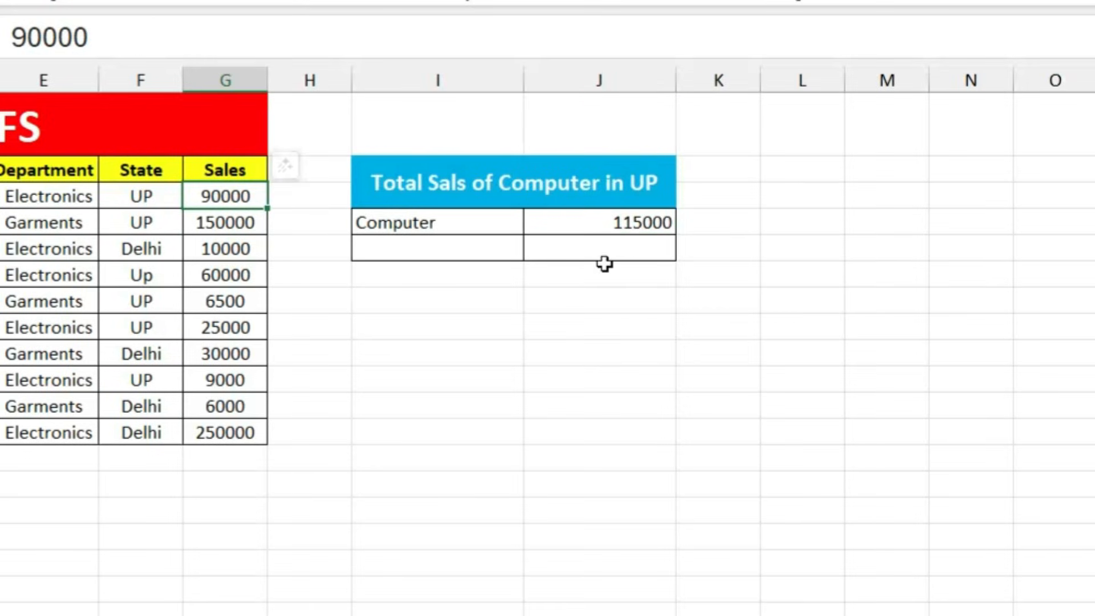
pyautogui.doubleClick(633, 223)
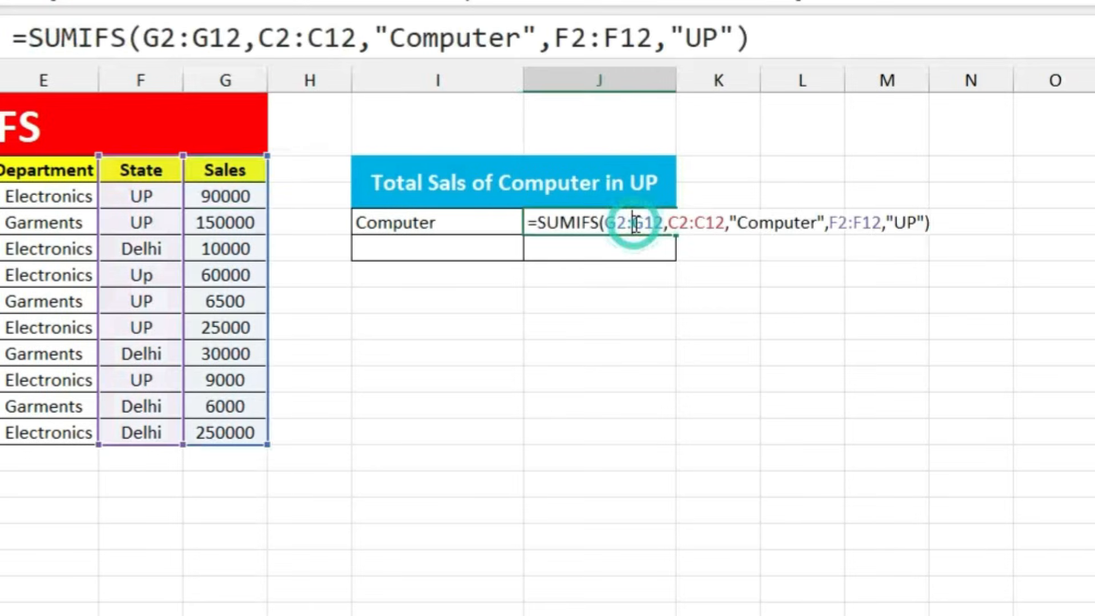
pyautogui.click(893, 220)
pyautogui.press('Delete')
pyautogui.press('Delete')
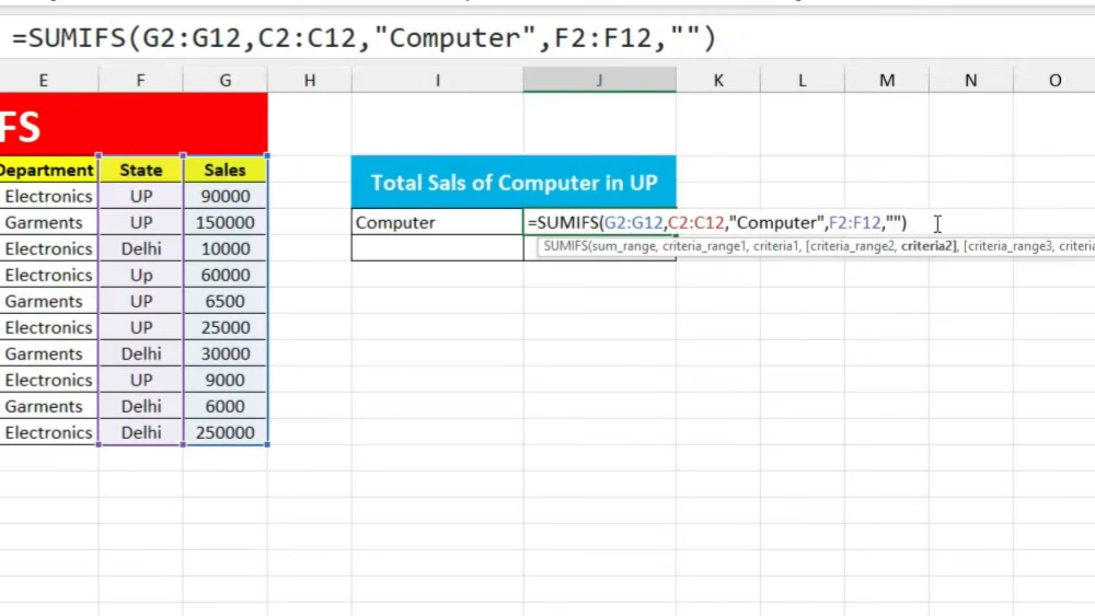
pyautogui.write('DEL')
pyautogui.press('BackSpace')
pyautogui.press('BackSpace')
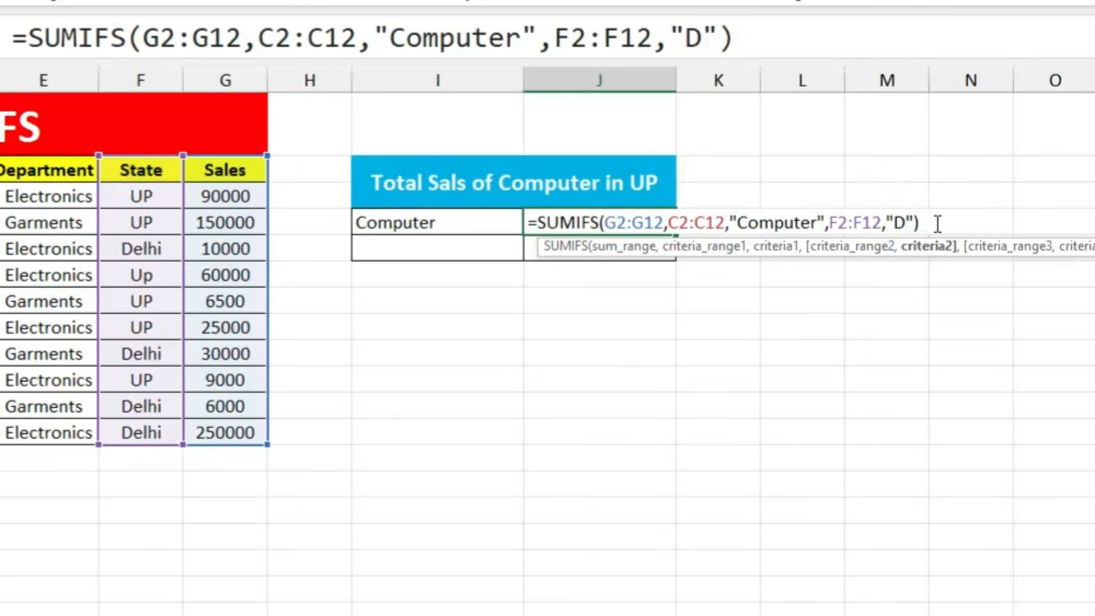
pyautogui.write('elhi')
pyautogui.press('Return')
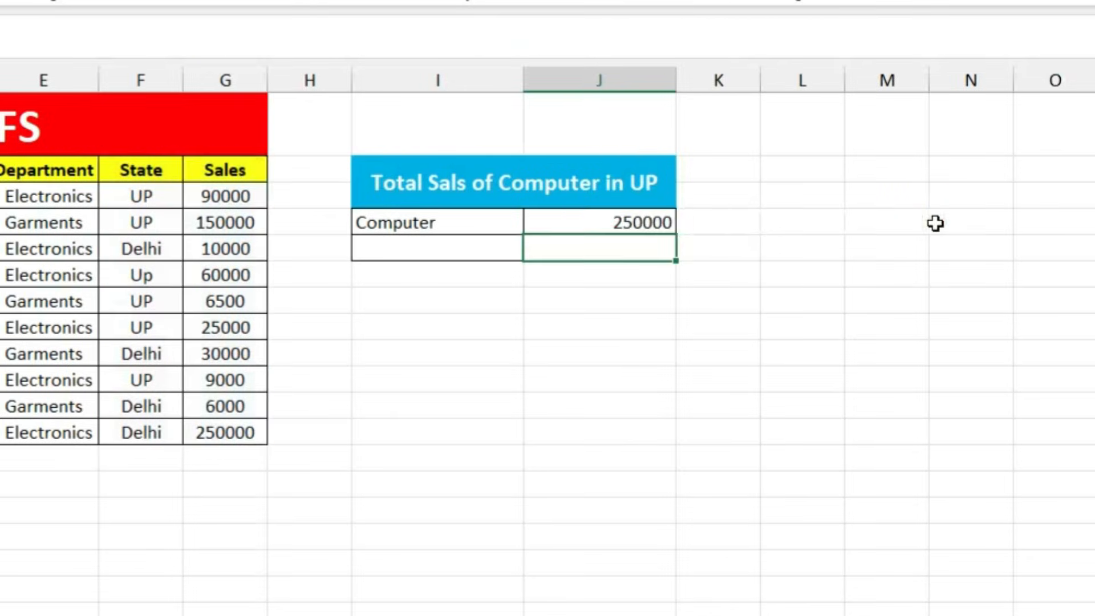
pyautogui.click(618, 225)
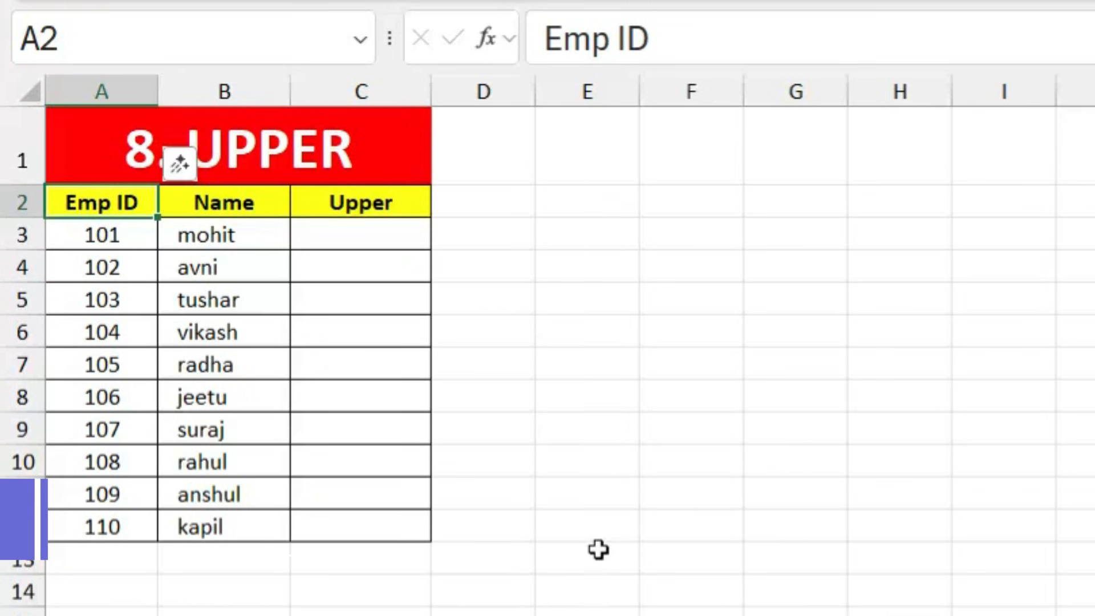
pyautogui.click(598, 550)
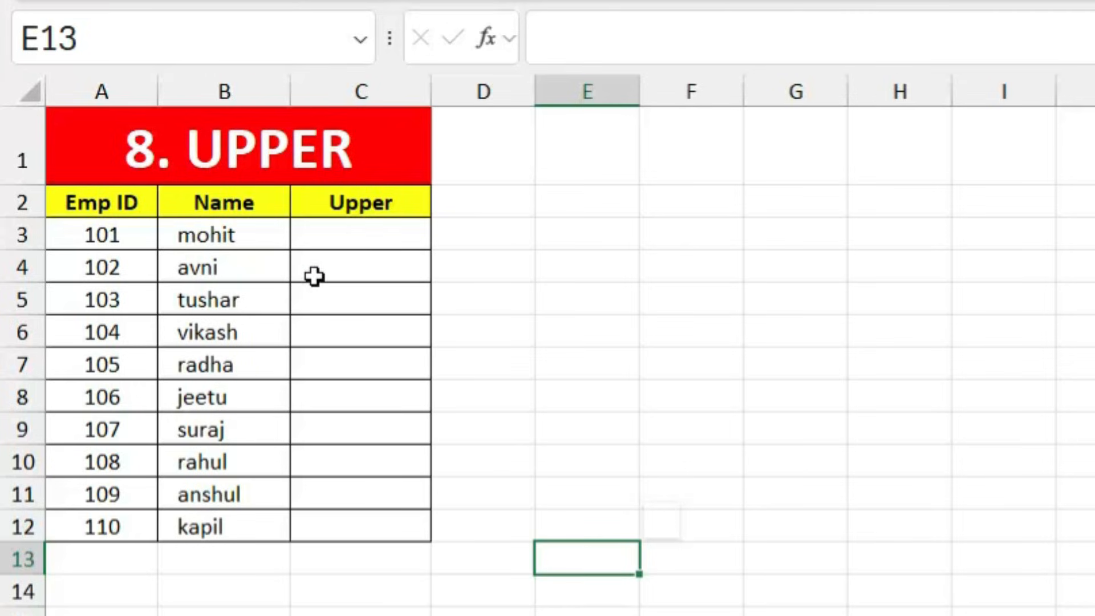
# Step: Enter =UPPER(B3) in C3 and fill it down to C12 to capitalise every name
pyautogui.click(354, 236)
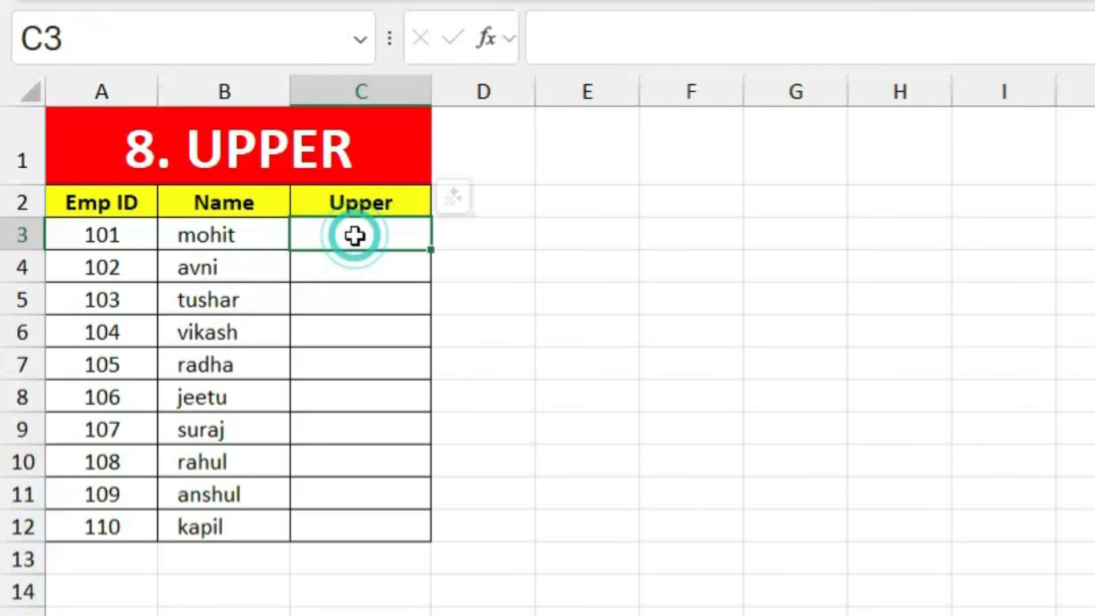
pyautogui.write('=upper')
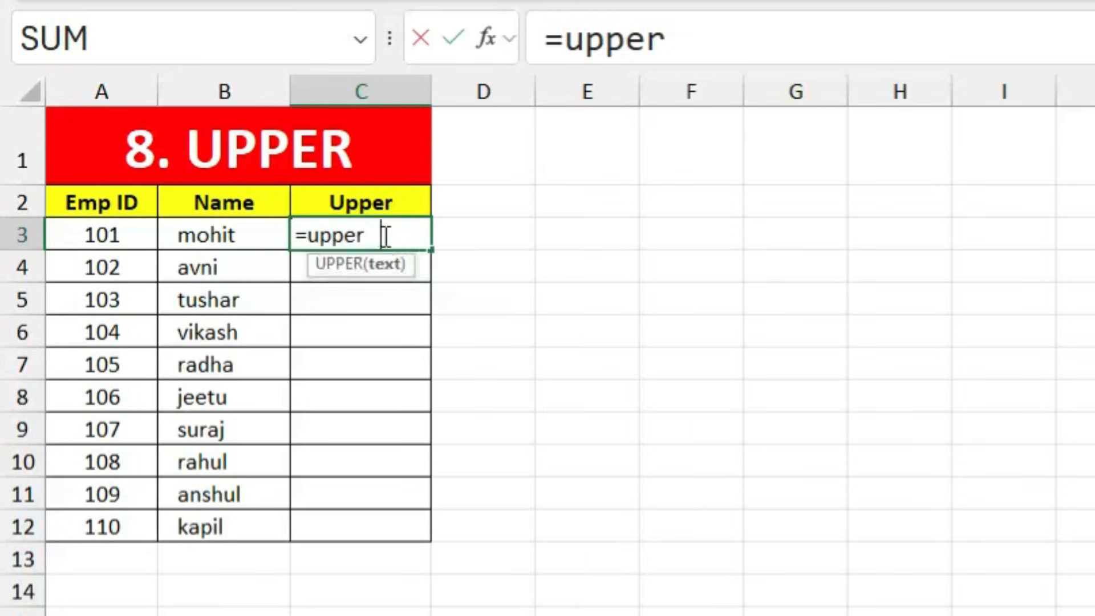
pyautogui.press('Tab')
pyautogui.click(204, 234)
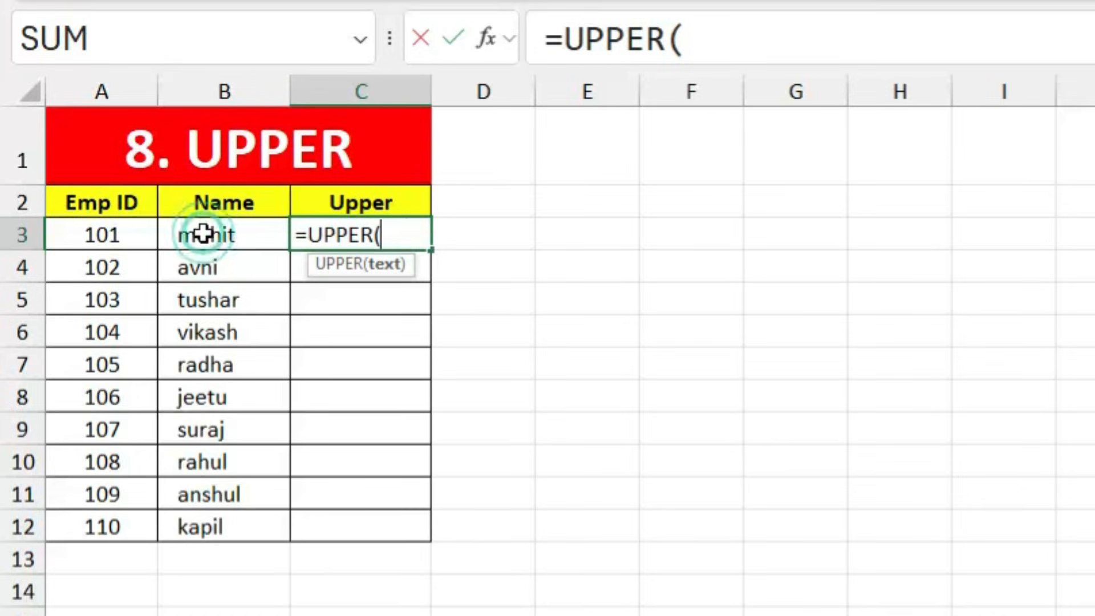
pyautogui.press('Return')
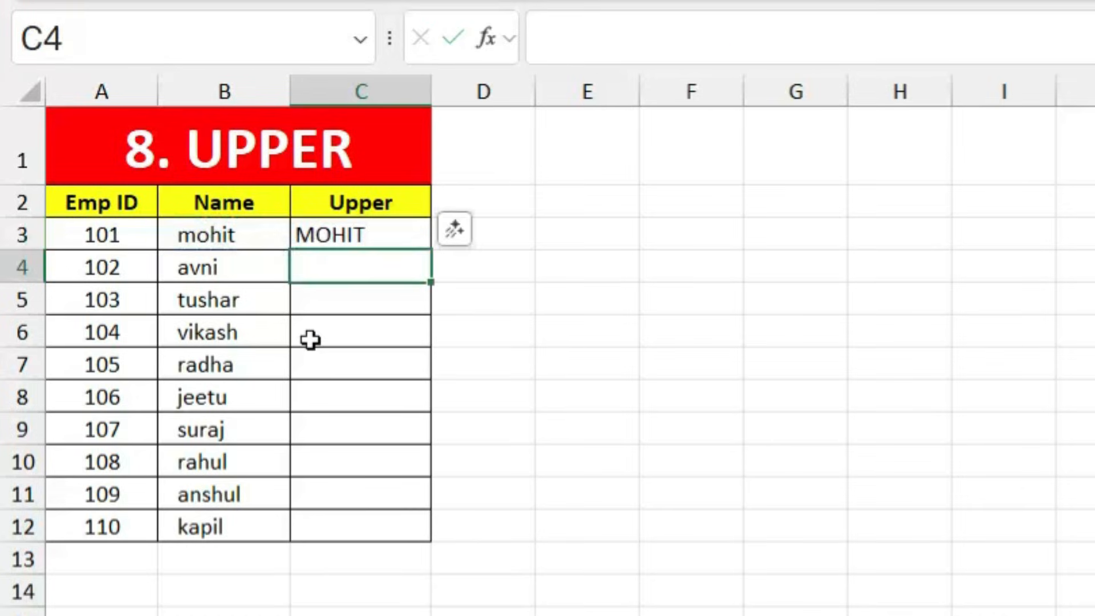
pyautogui.click(371, 234)
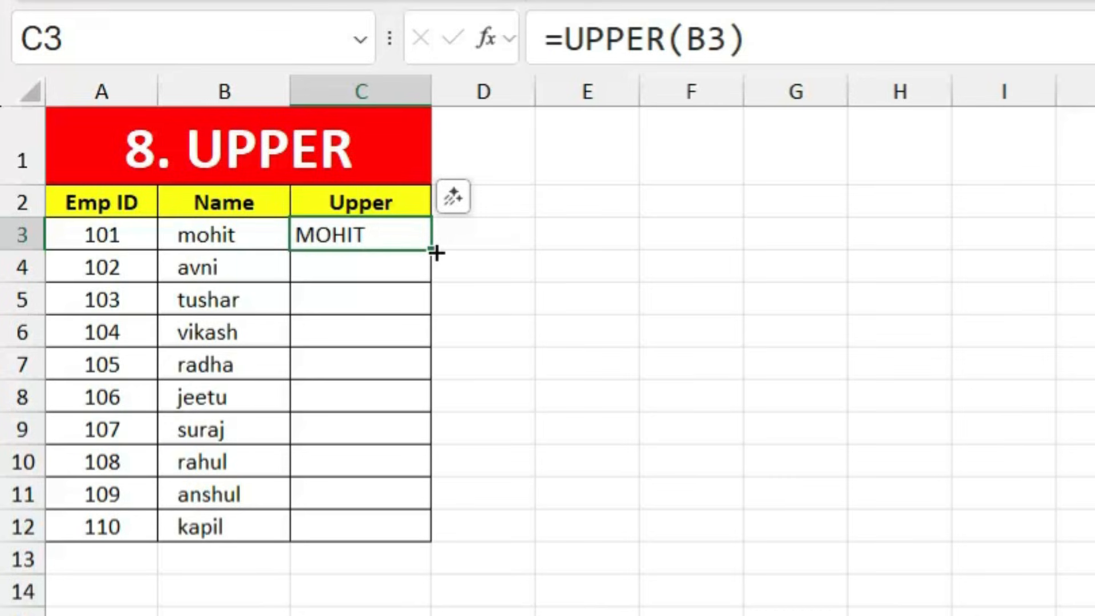
pyautogui.moveTo(435, 254); pyautogui.dragTo(420, 539)
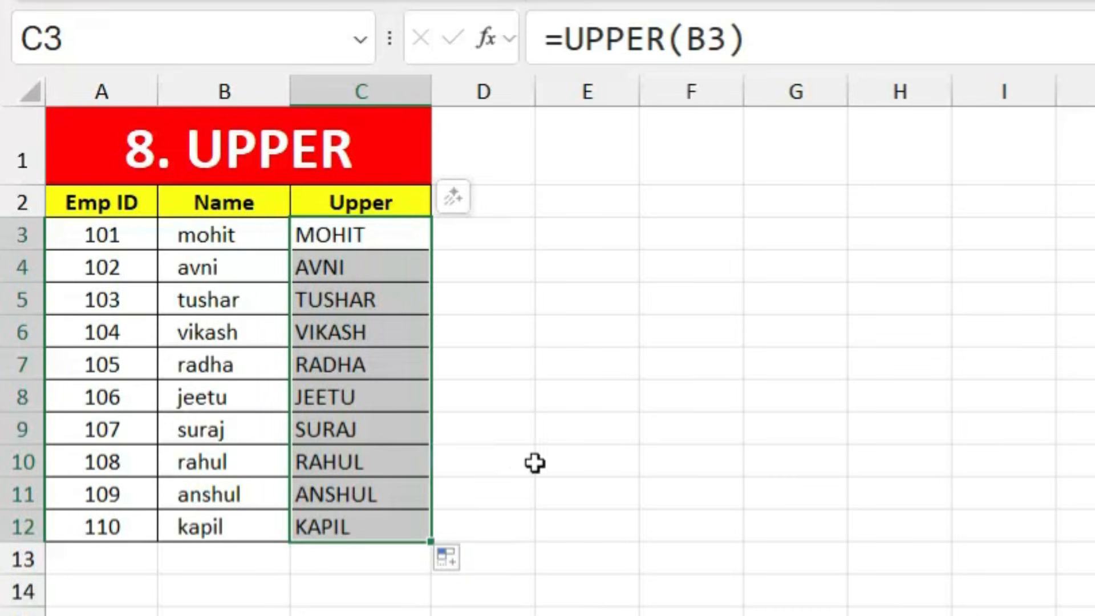
pyautogui.click(567, 464)
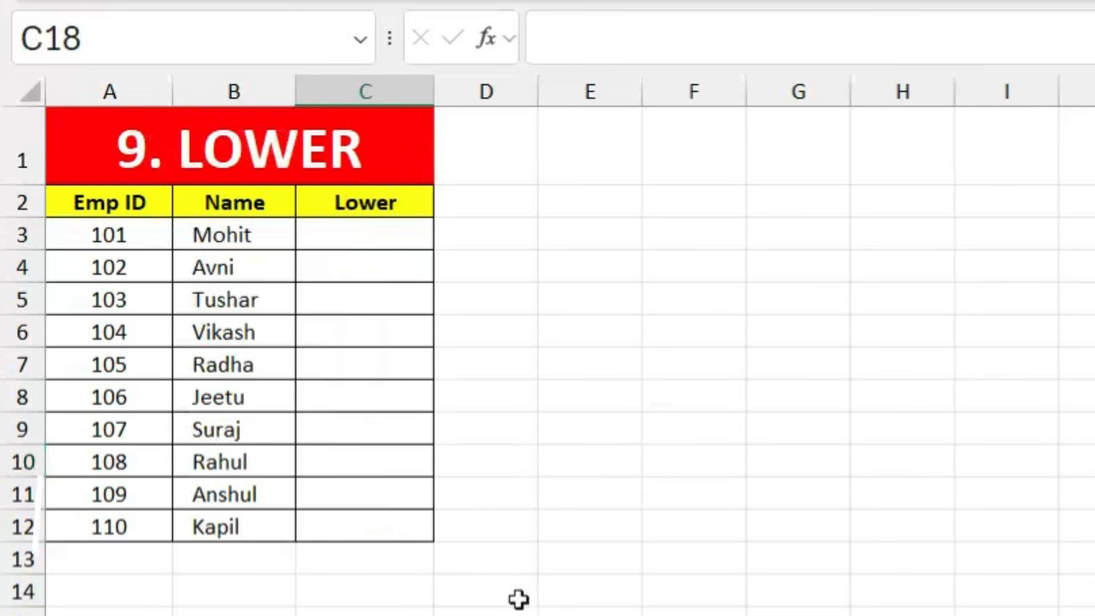
# Step: Enter =LOWER(B3) in C3, fill it down to C12, and go to the 10. PROPER sheet
pyautogui.click(256, 359)
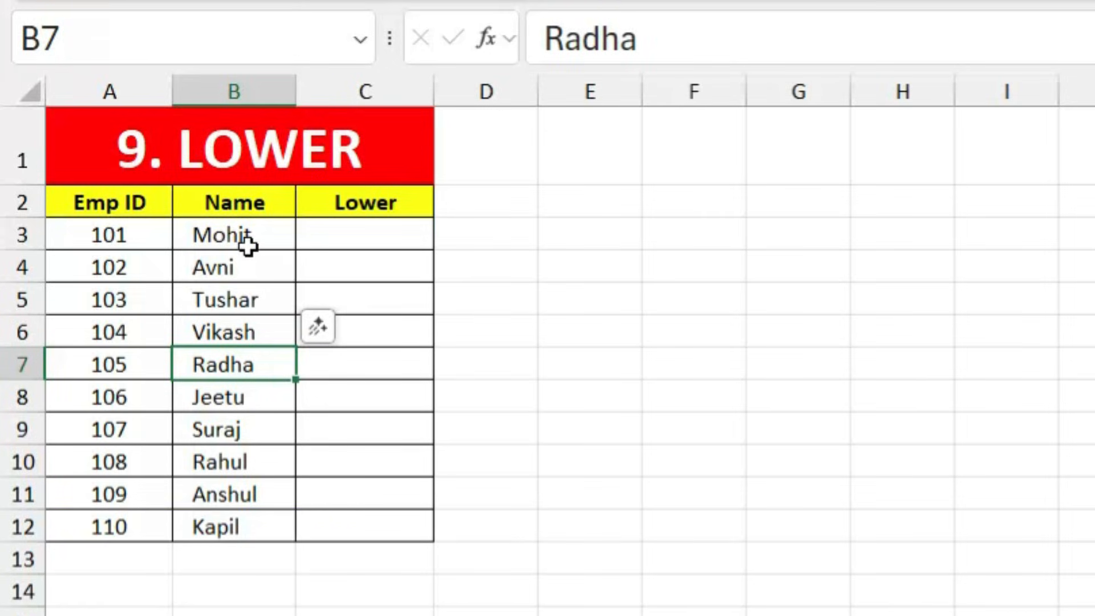
pyautogui.click(351, 234)
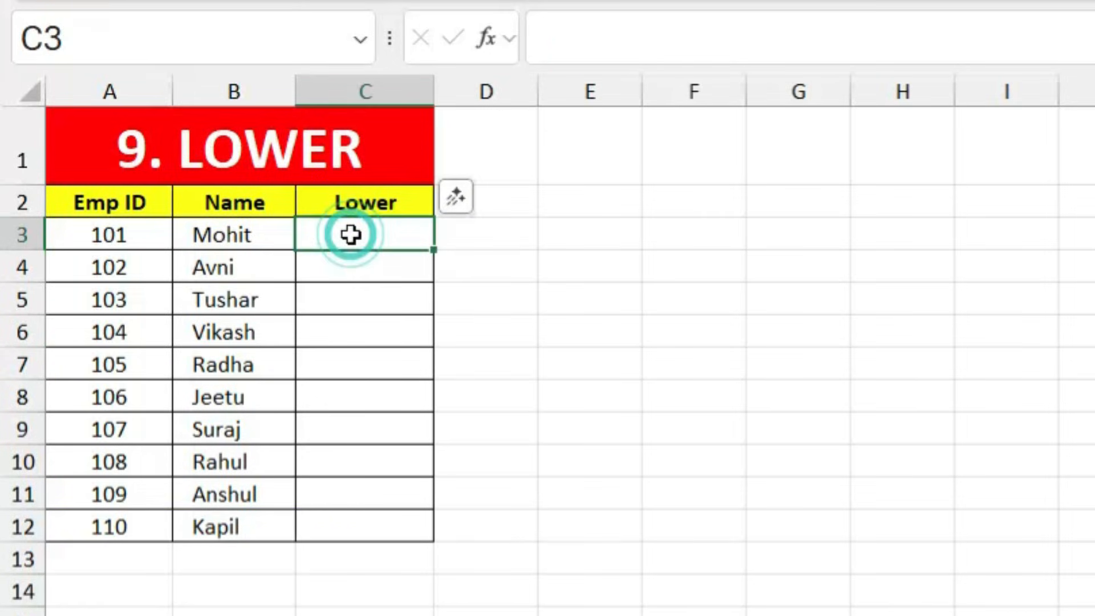
pyautogui.write('=lower')
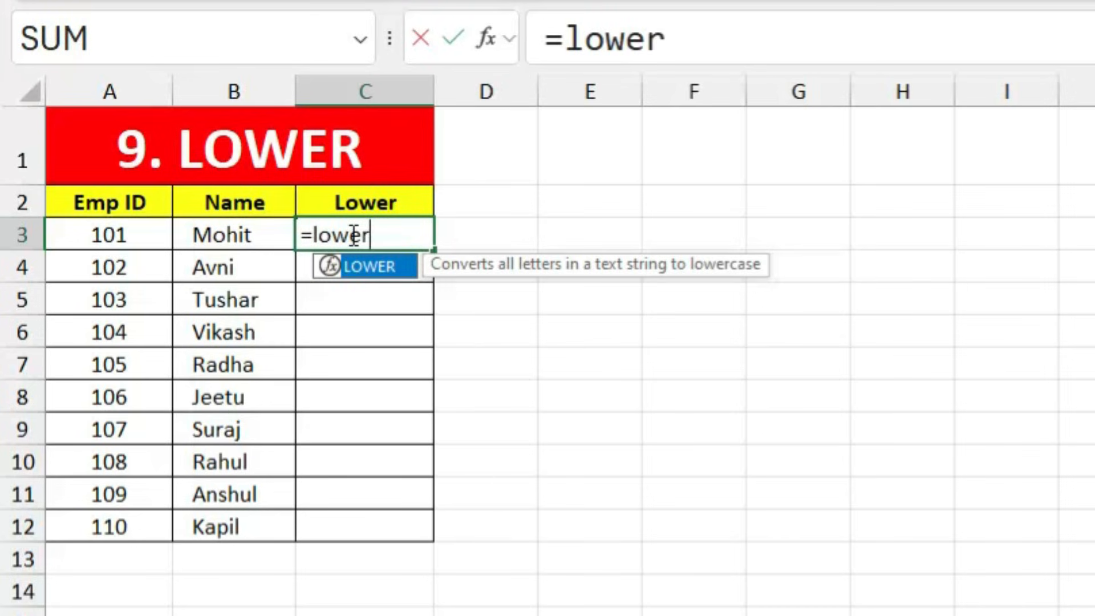
pyautogui.press('Tab')
pyautogui.click(232, 233)
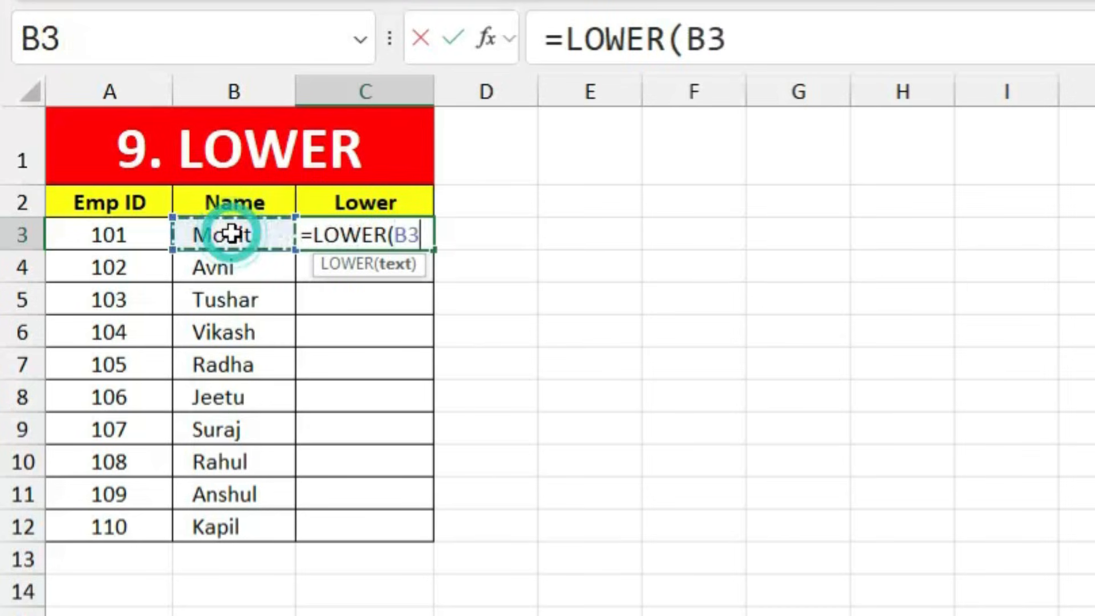
pyautogui.press('Return')
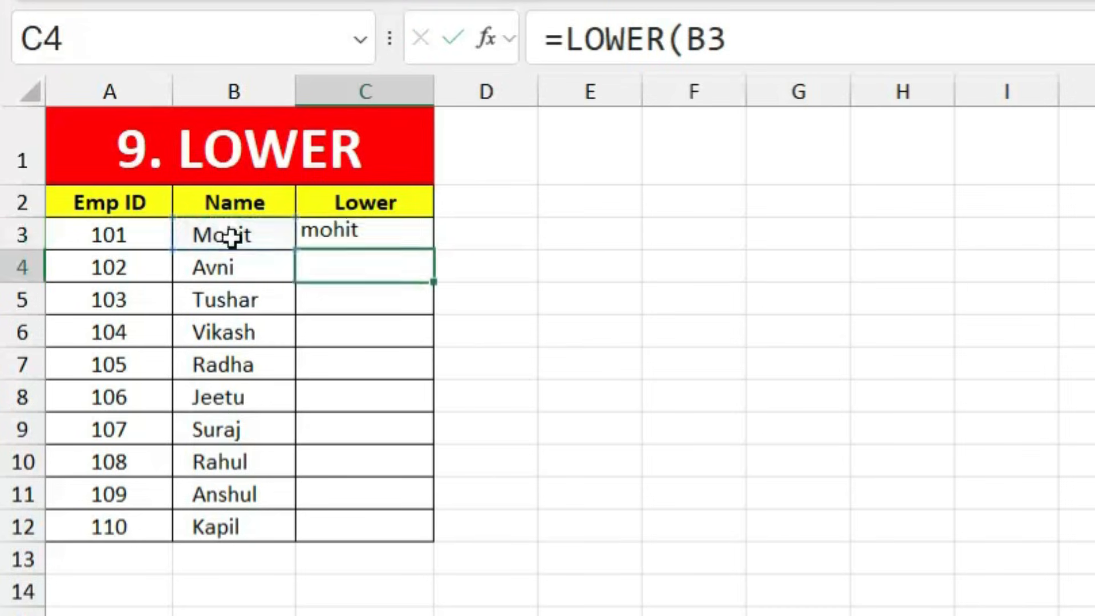
pyautogui.press('Up')
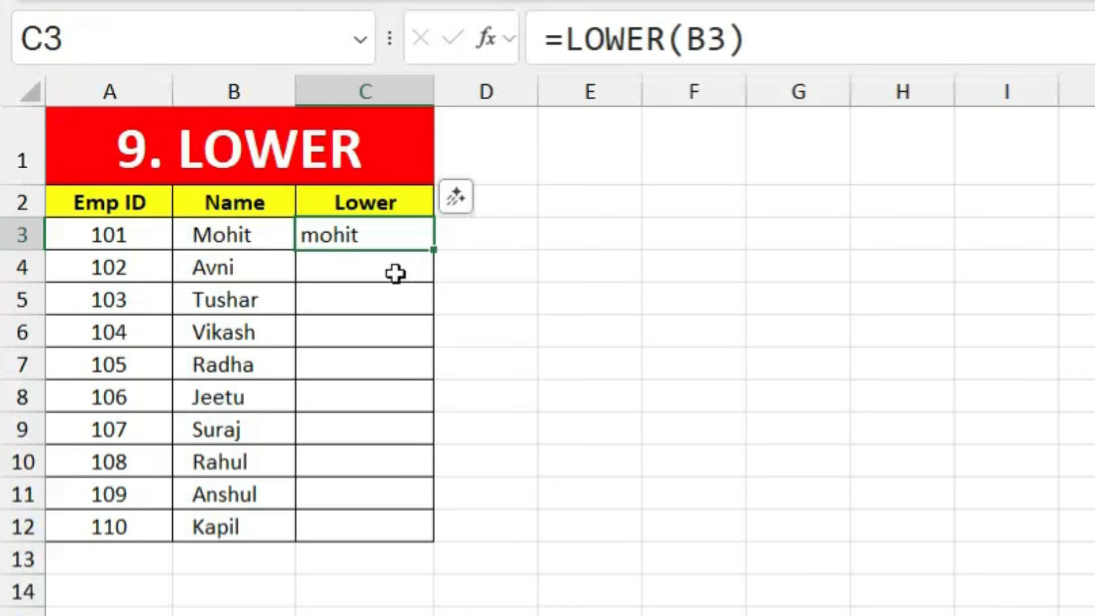
pyautogui.doubleClick(438, 249)
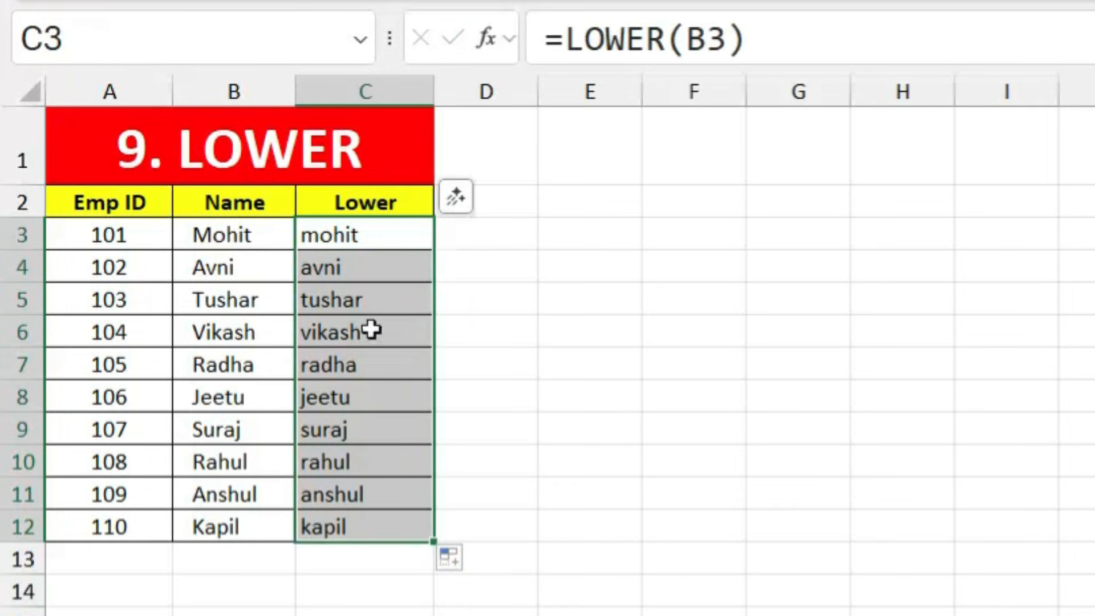
pyautogui.click(524, 396)
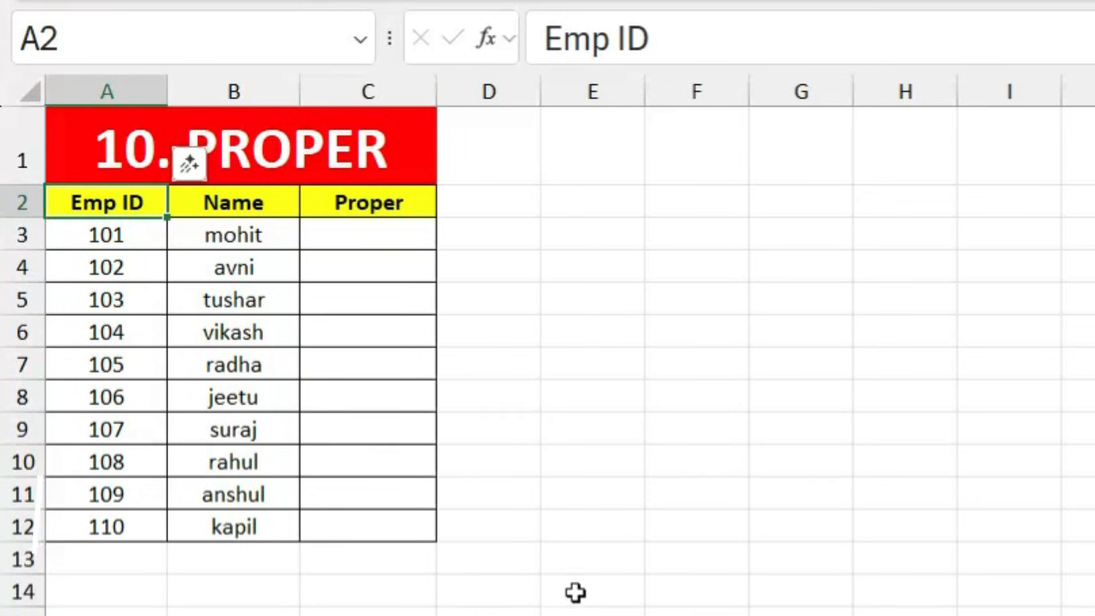
pyautogui.click(574, 590)
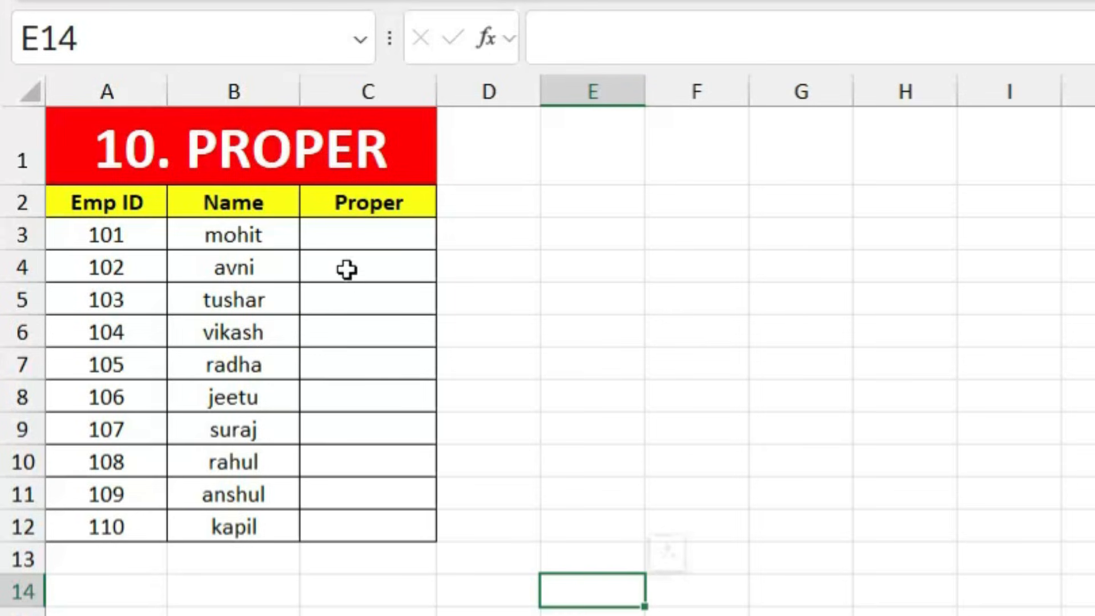
# Step: Enter =PROPER(B3) in C3 and fill it down through C12 to capitalise each name
pyautogui.click(355, 238)
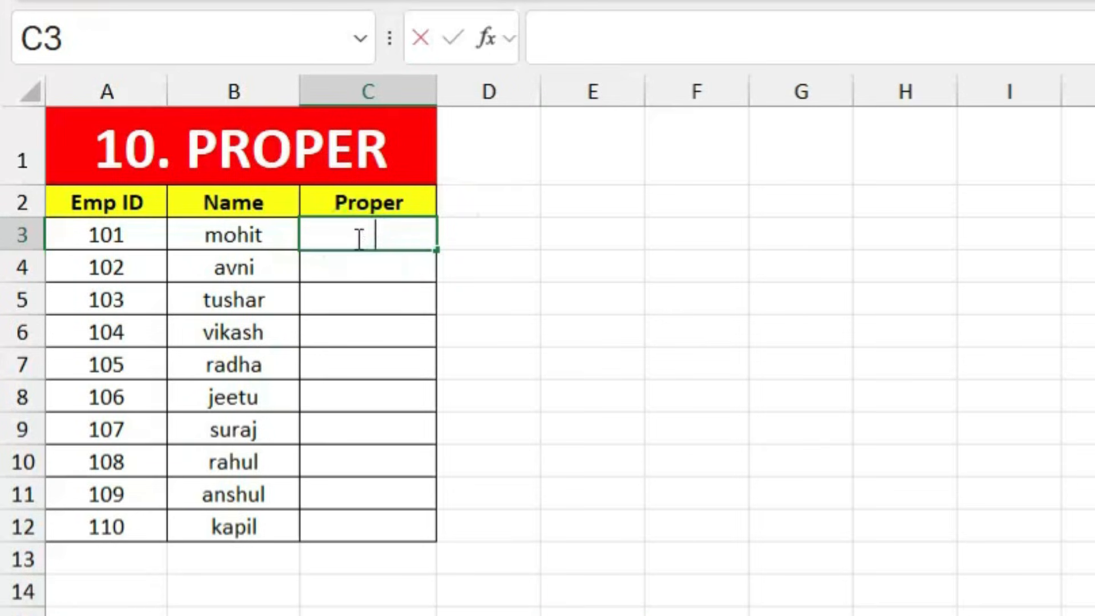
pyautogui.write('=prop')
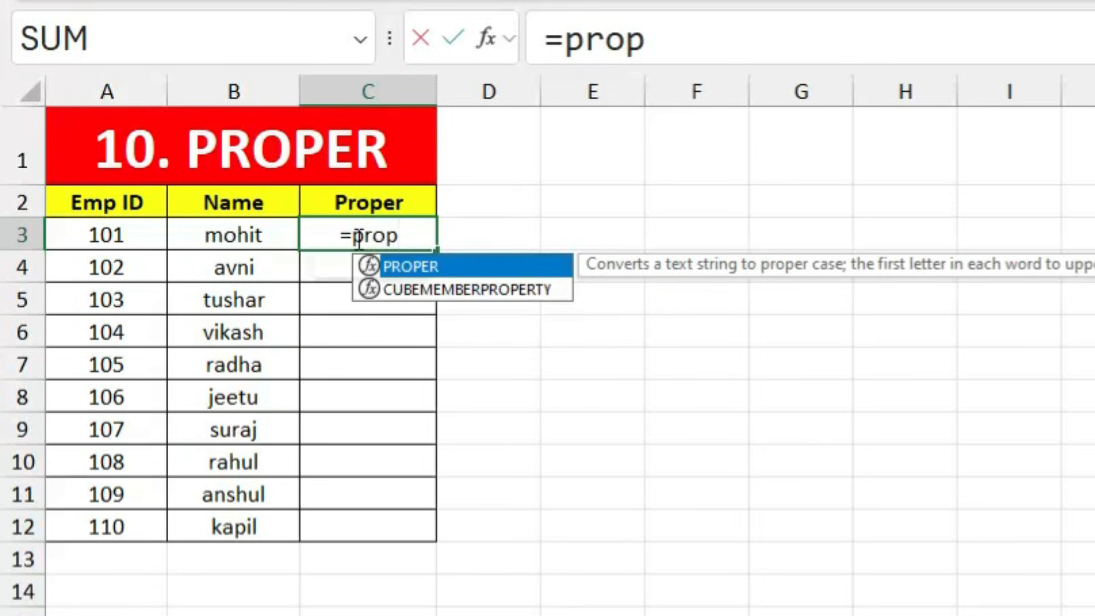
pyautogui.press('Tab')
pyautogui.click(249, 236)
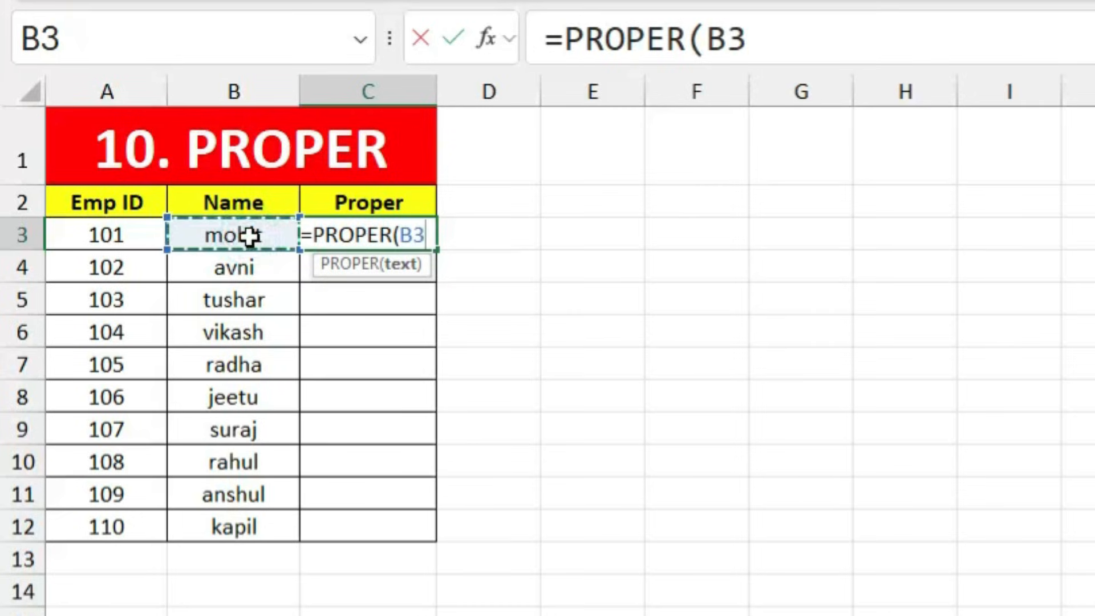
pyautogui.press('Return')
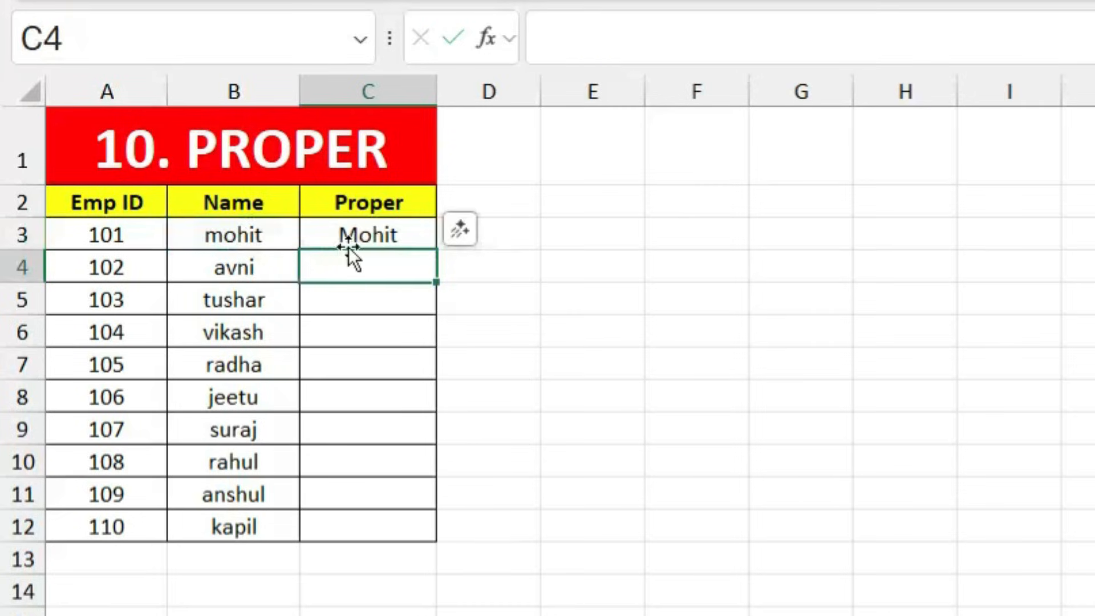
pyautogui.click(385, 235)
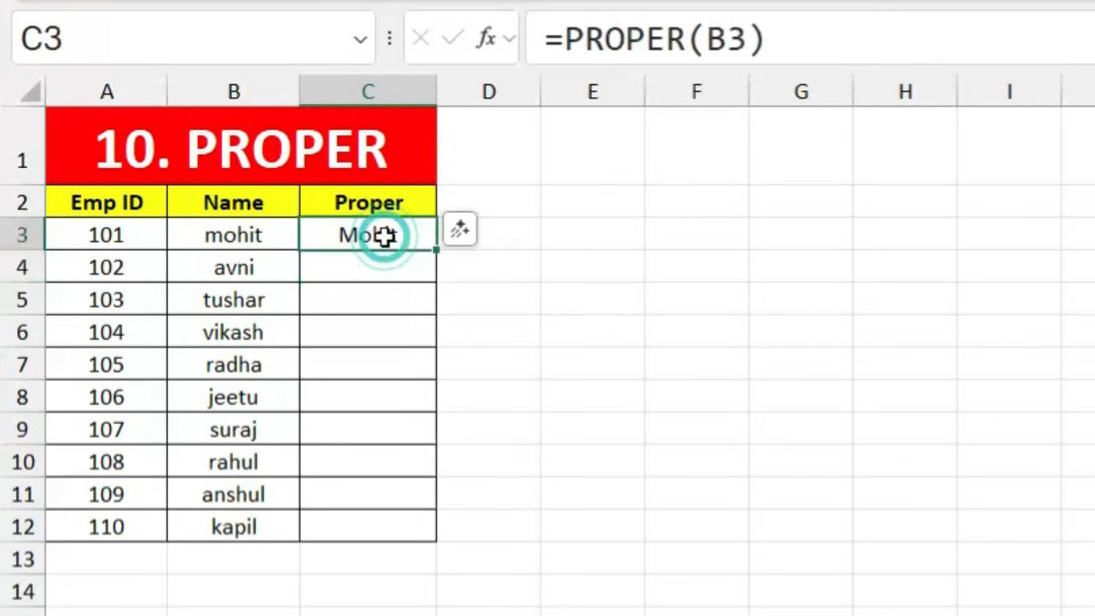
pyautogui.doubleClick(437, 251)
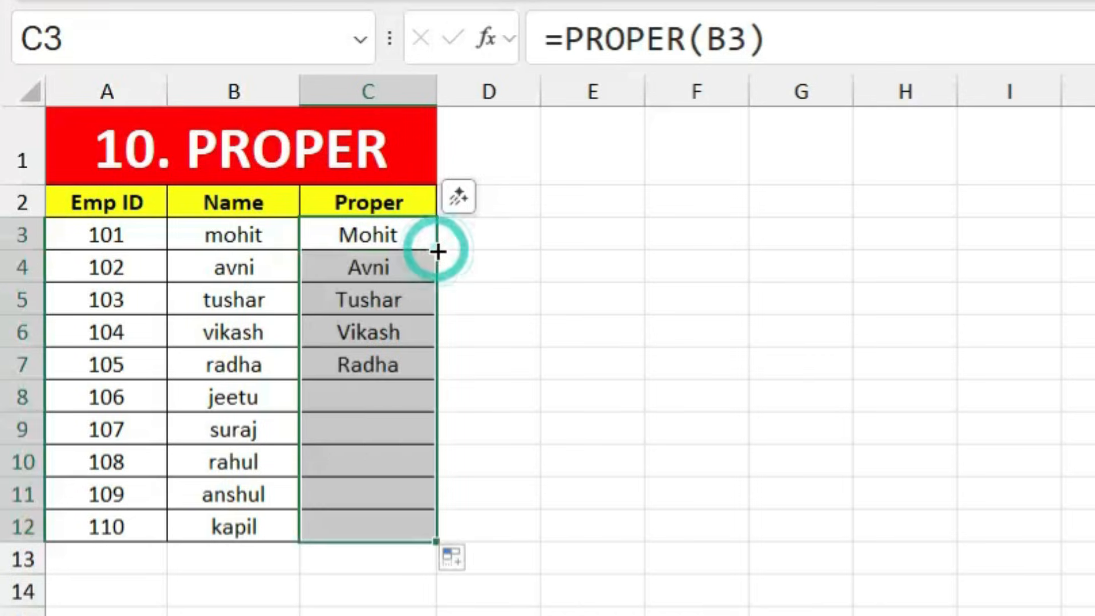
pyautogui.click(457, 336)
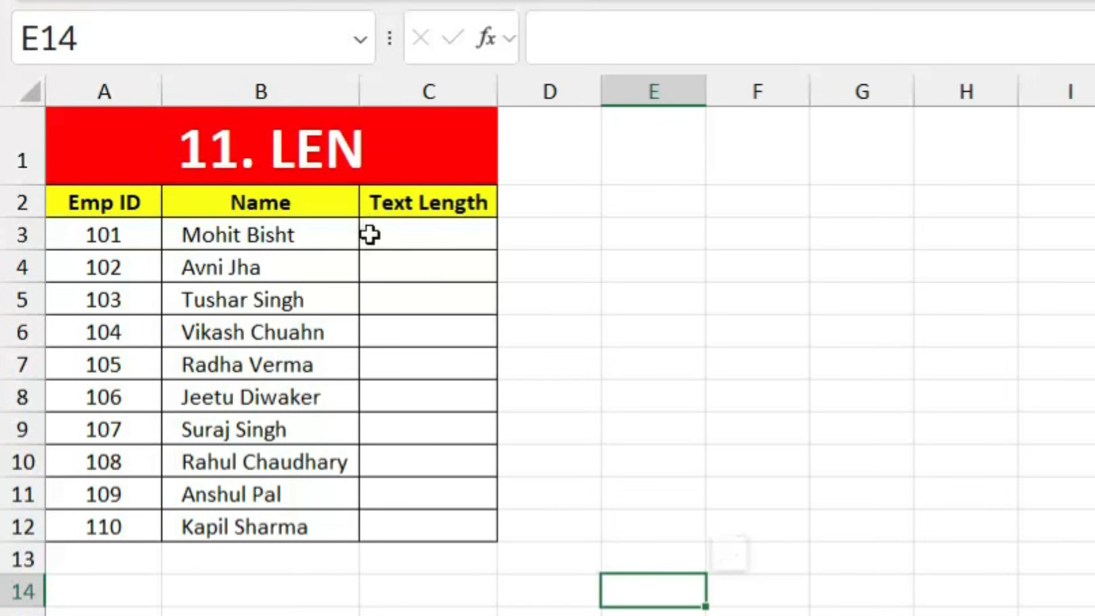
# Step: Enter =LEN(B3) in C3 and copy it down to C12 to count each name's characters
pyautogui.click(436, 235)
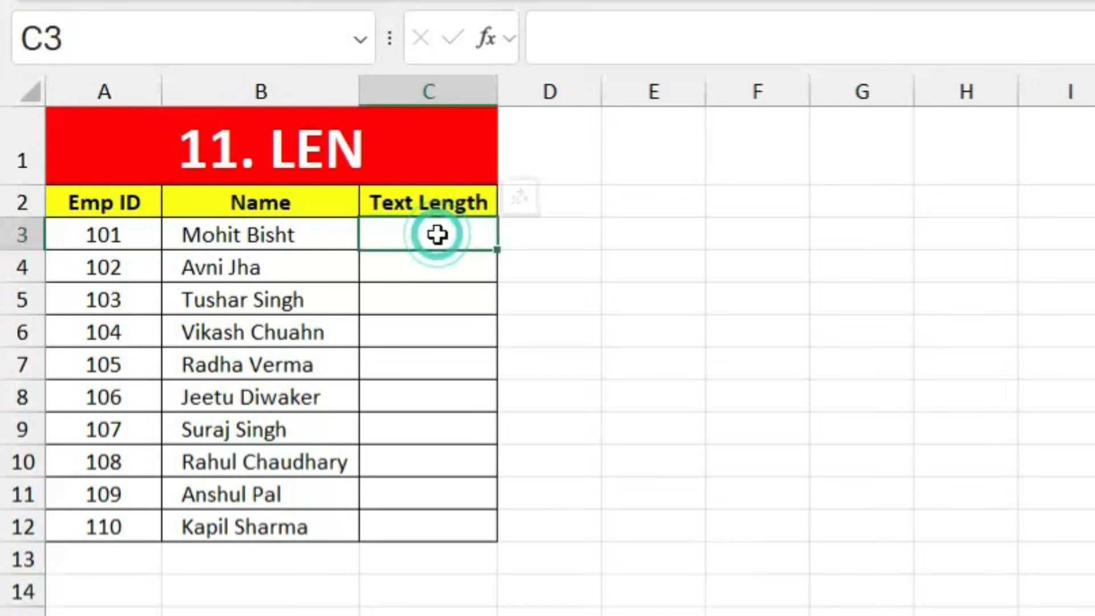
pyautogui.write('=len')
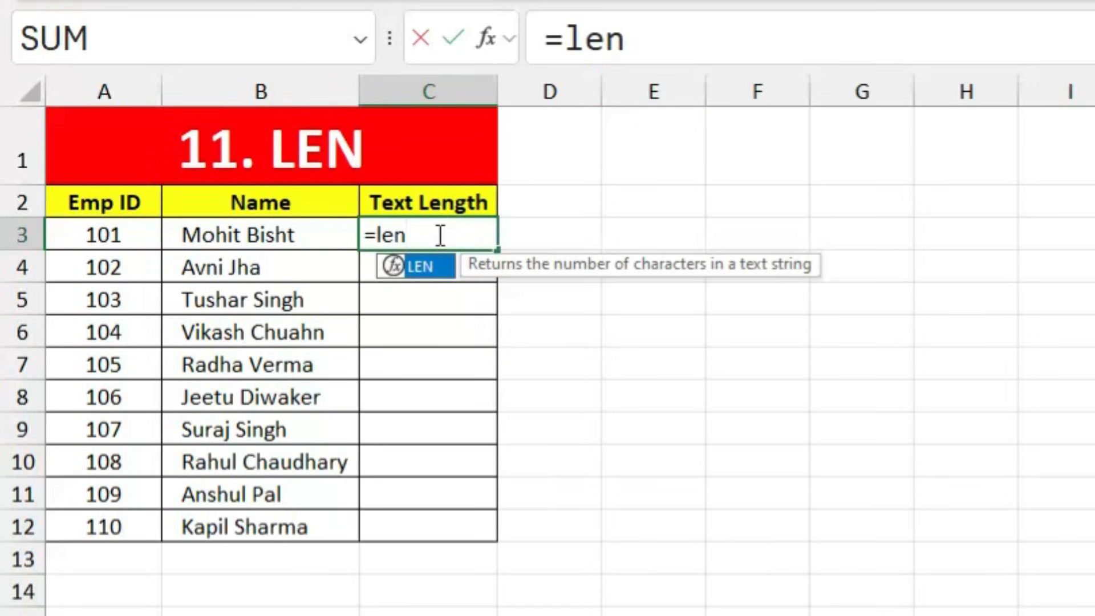
pyautogui.press('Tab')
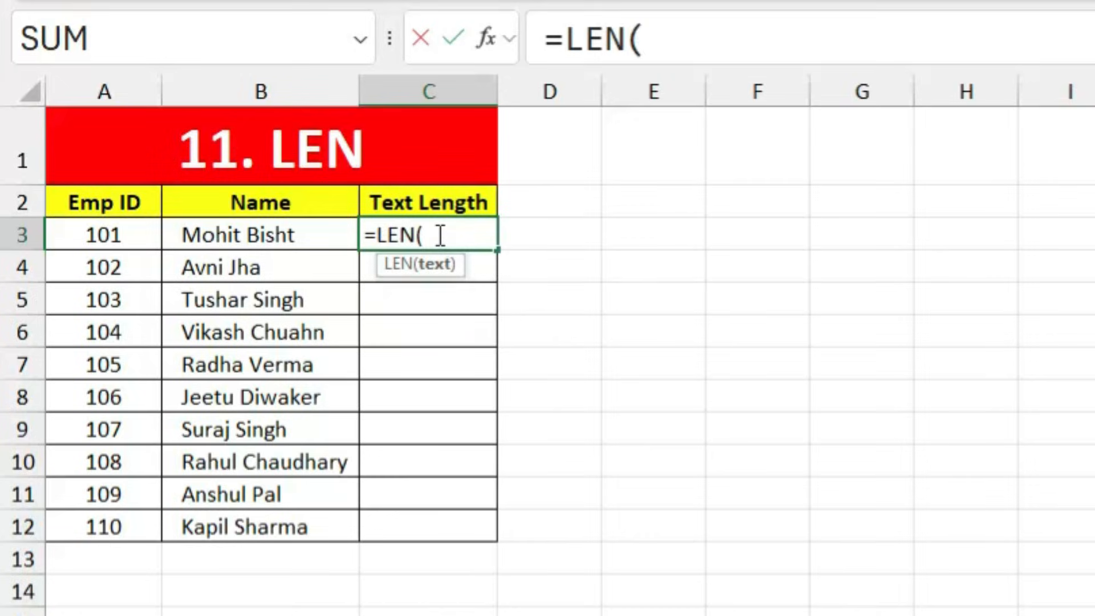
pyautogui.click(259, 235)
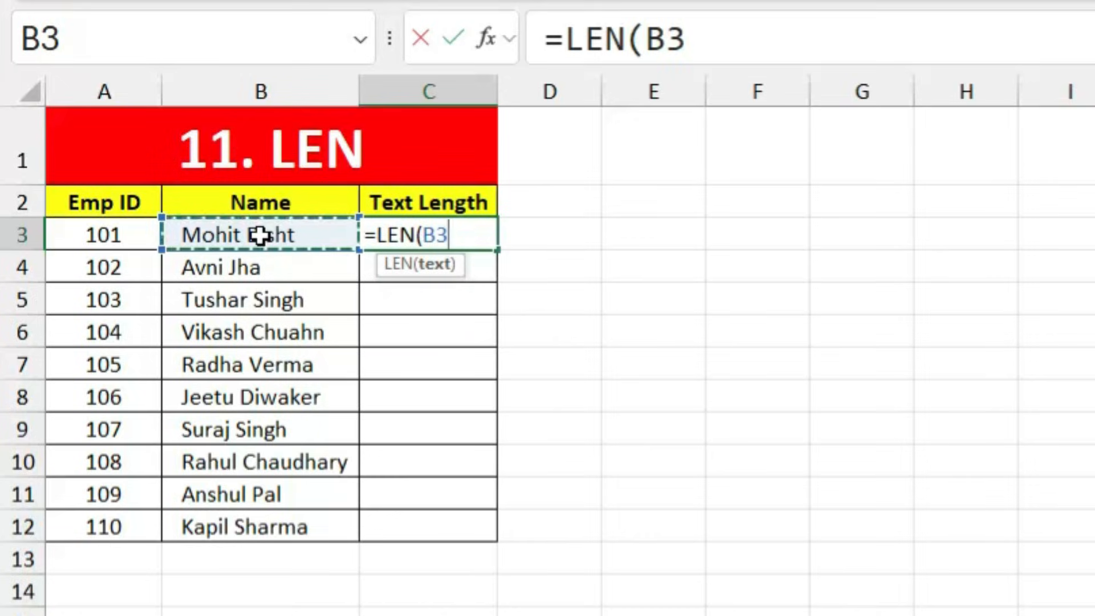
pyautogui.press('Return')
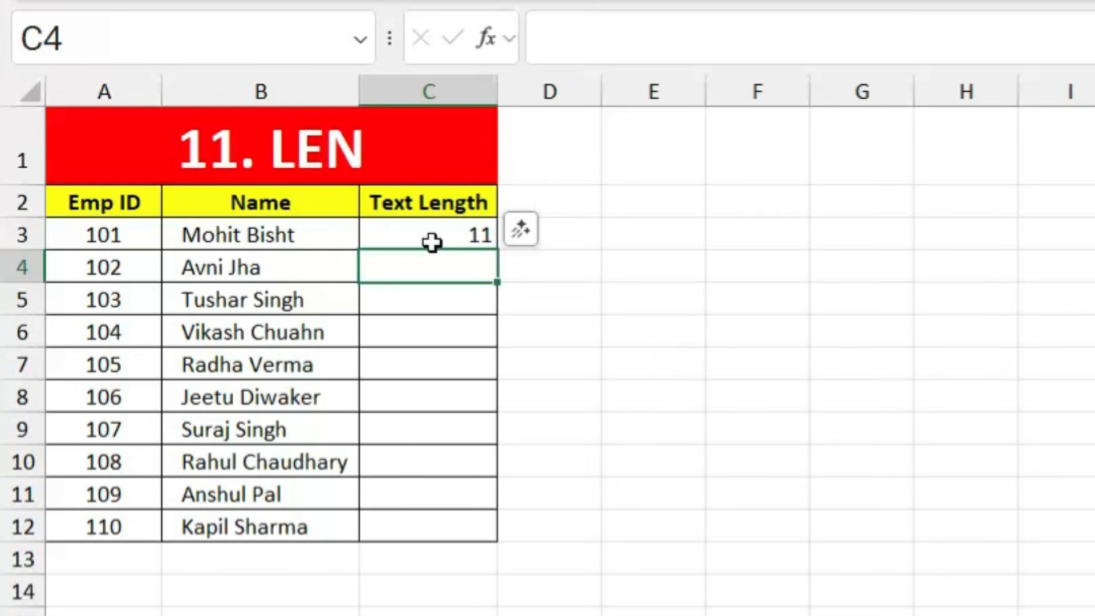
pyautogui.click(449, 237)
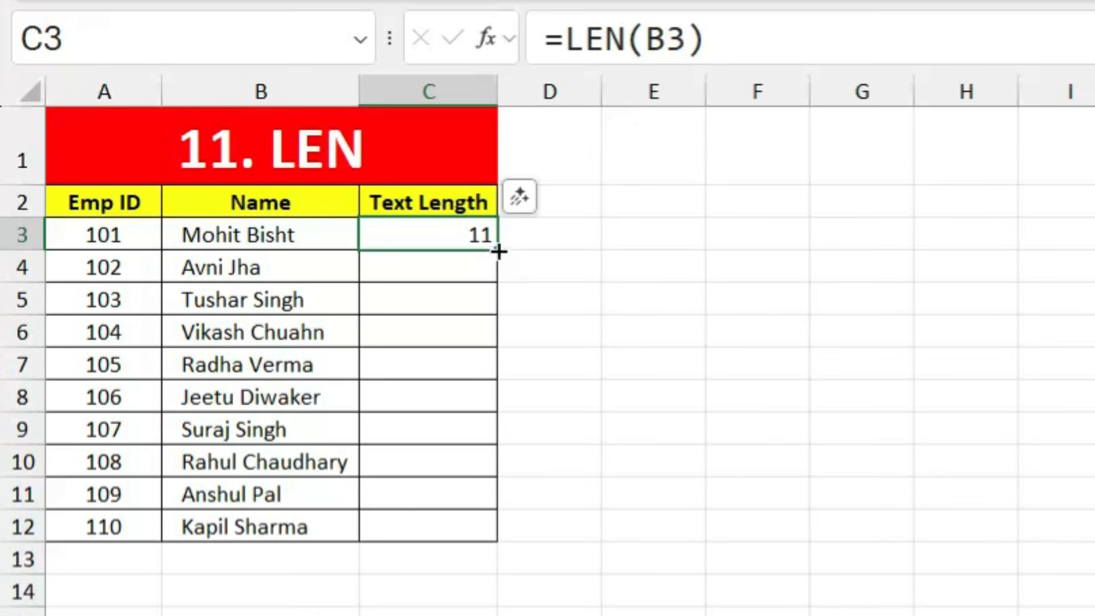
pyautogui.moveTo(500, 250); pyautogui.dragTo(488, 533)
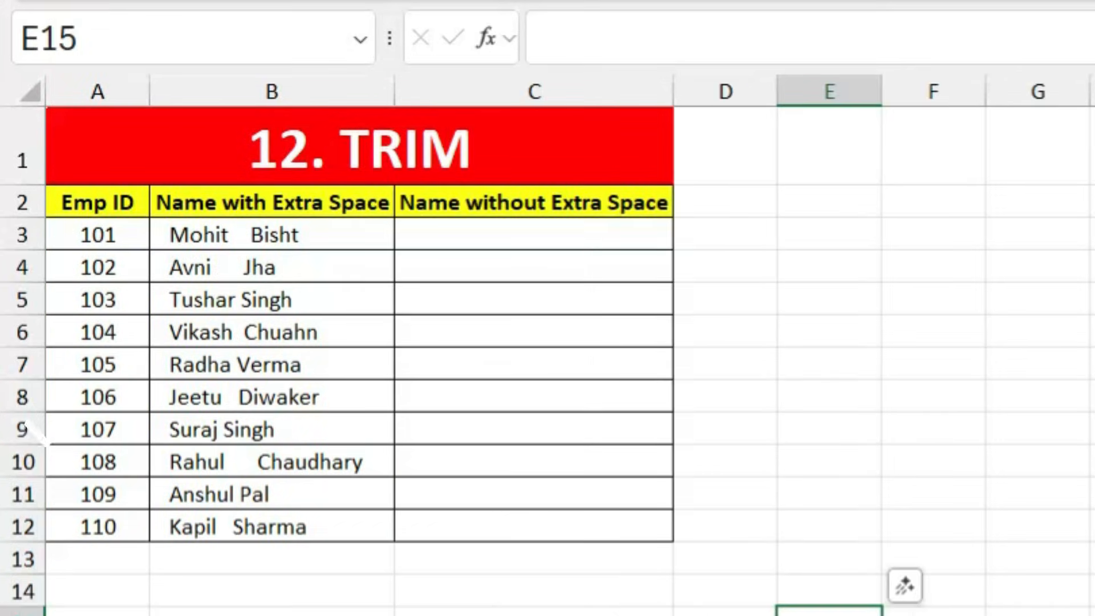
pyautogui.click(885, 447)
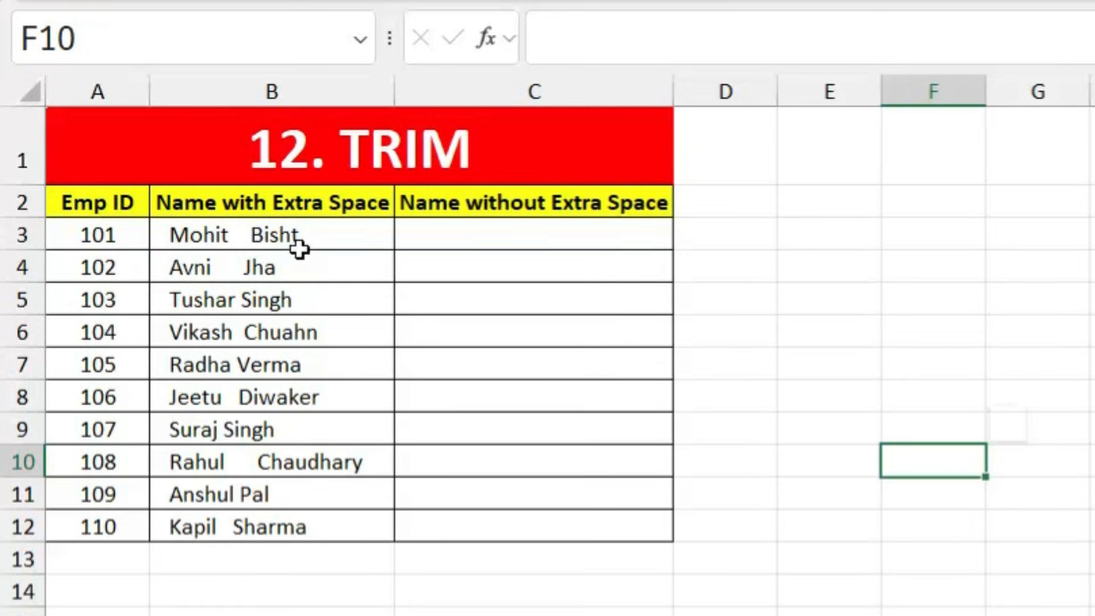
# Step: Enter =TRIM(B3) in C3 and copy it down to C12 to strip the extra spaces
pyautogui.click(514, 235)
pyautogui.write('=trim')
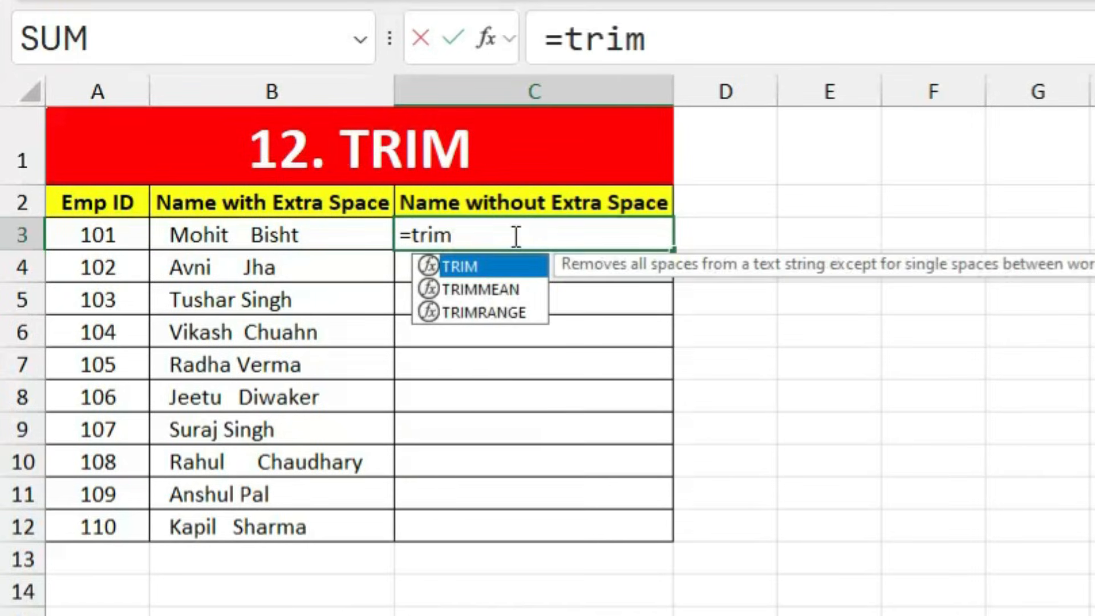
pyautogui.press('Tab')
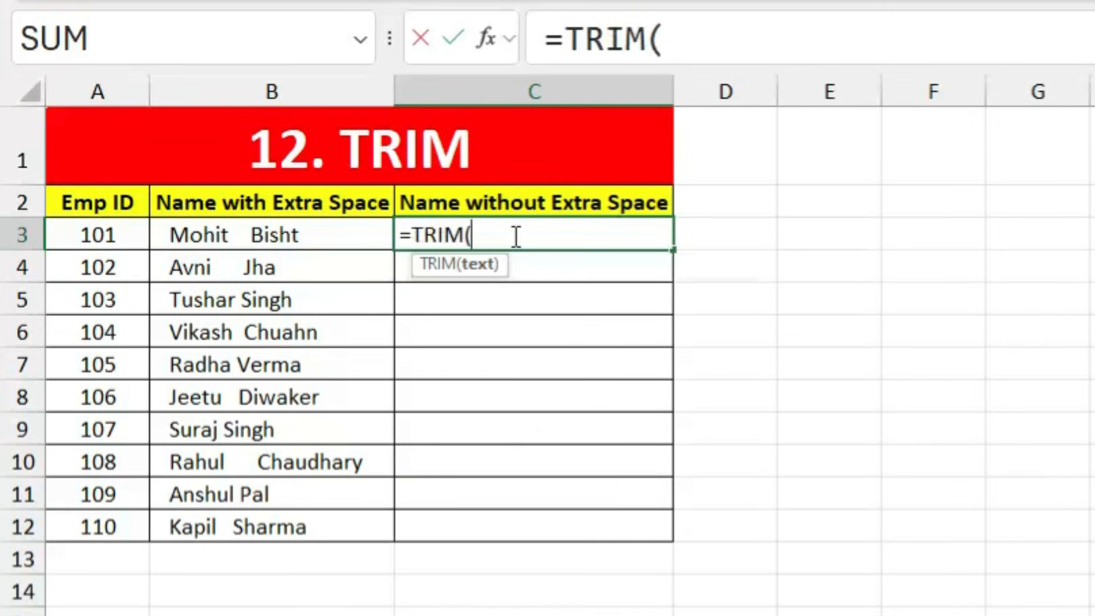
pyautogui.click(246, 232)
pyautogui.press('Return')
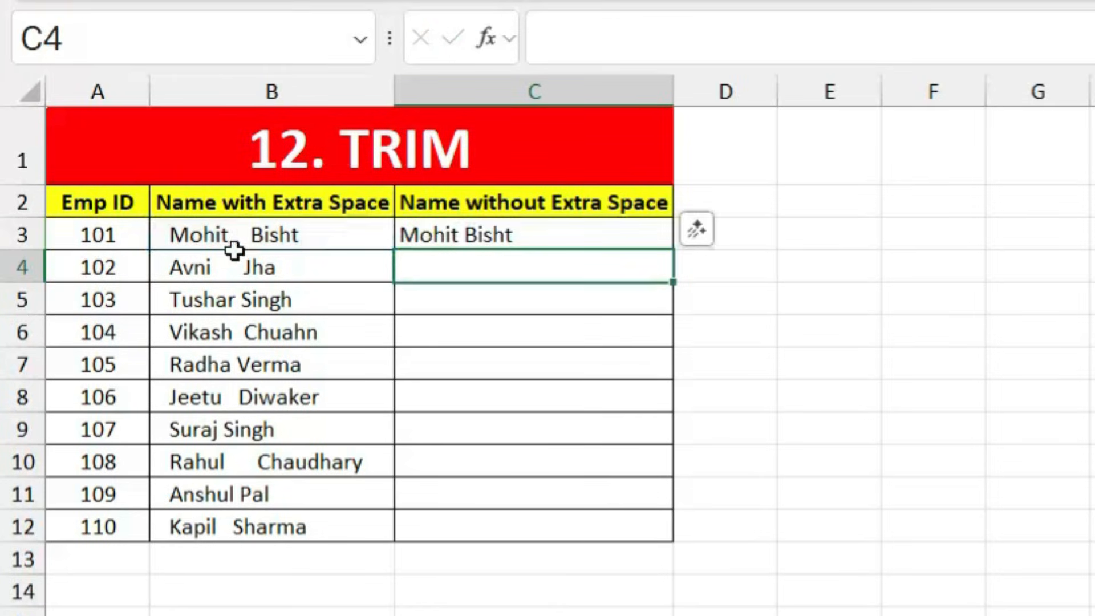
pyautogui.click(463, 238)
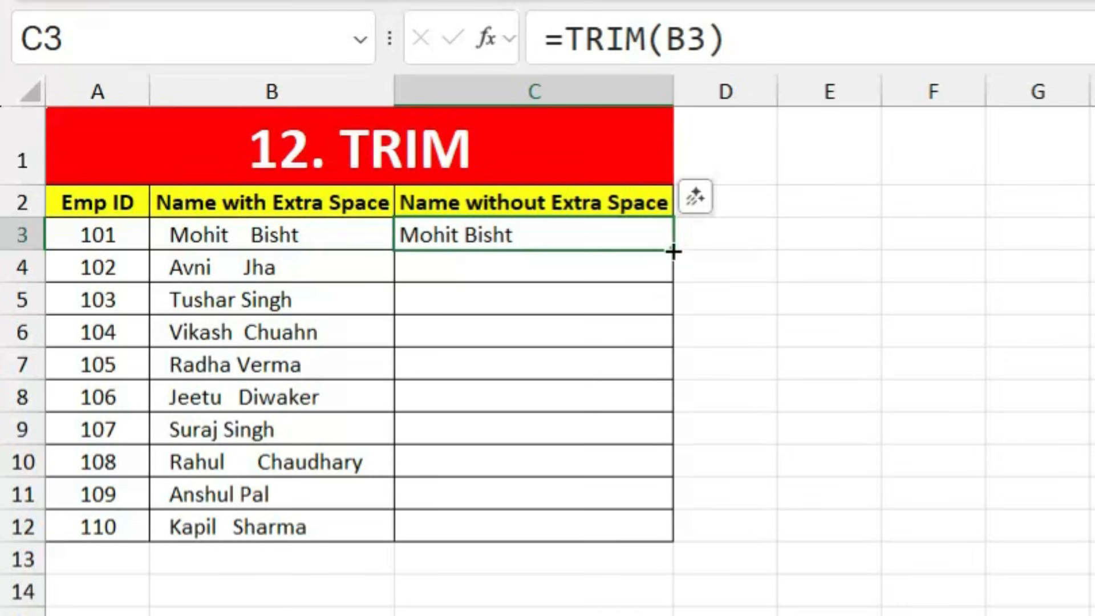
pyautogui.moveTo(673, 251); pyautogui.dragTo(677, 540)
pyautogui.click(587, 337)
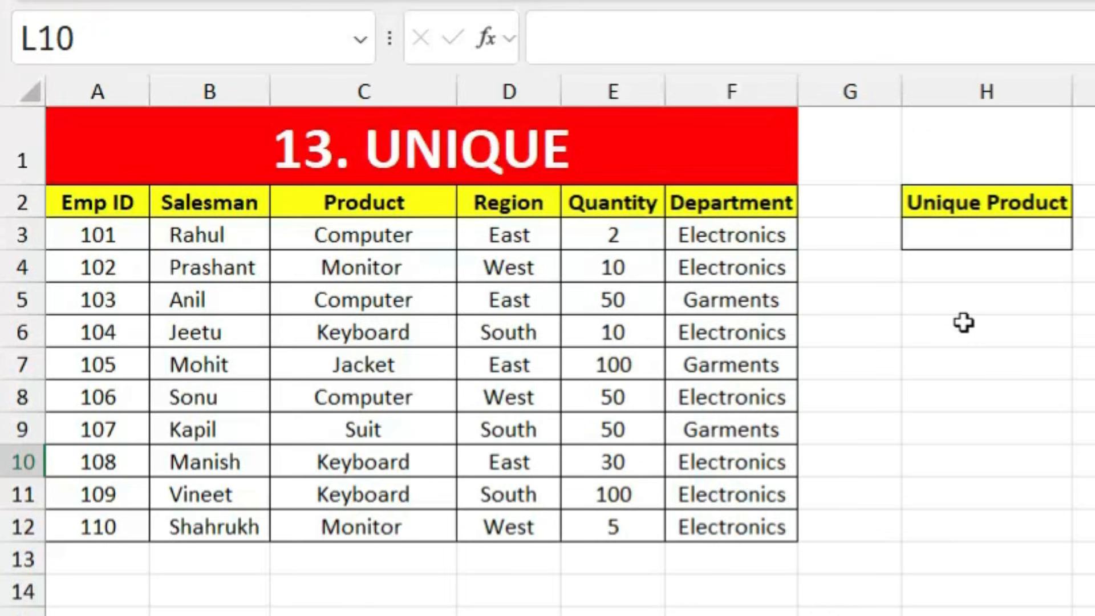
# Step: Enter =UNIQUE(C3:C12) in H3 to spill the distinct product names
pyautogui.click(962, 241)
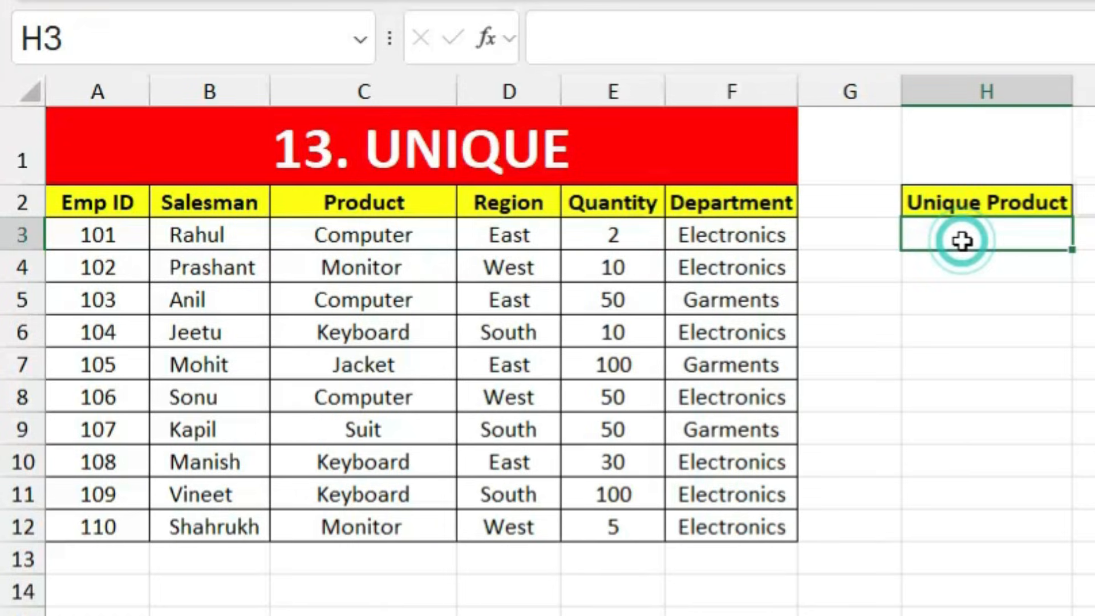
pyautogui.write('=uni')
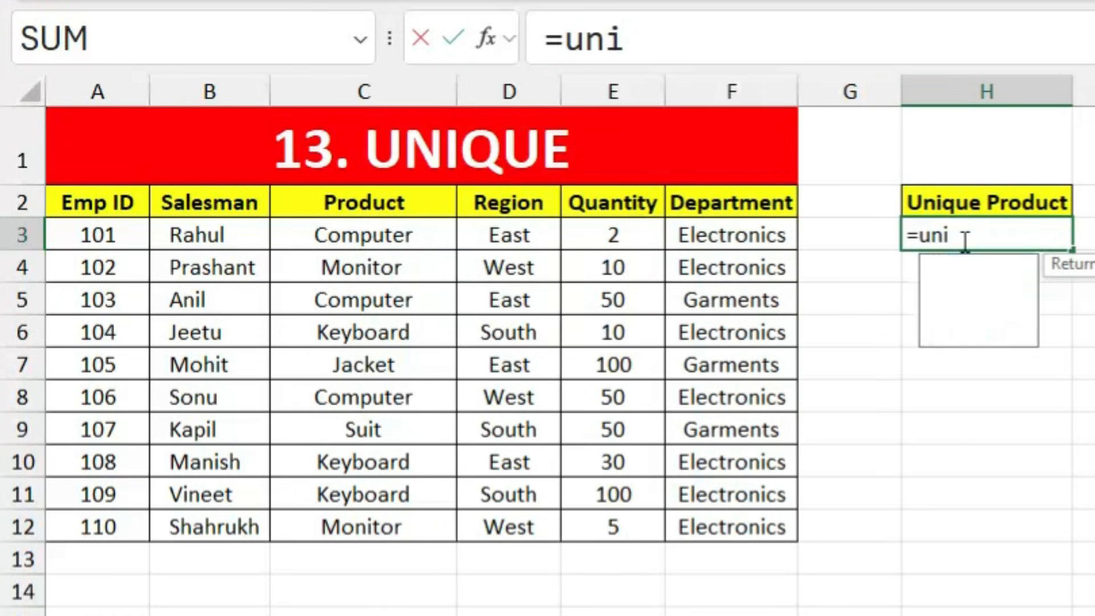
pyautogui.write('qu')
pyautogui.press('Tab')
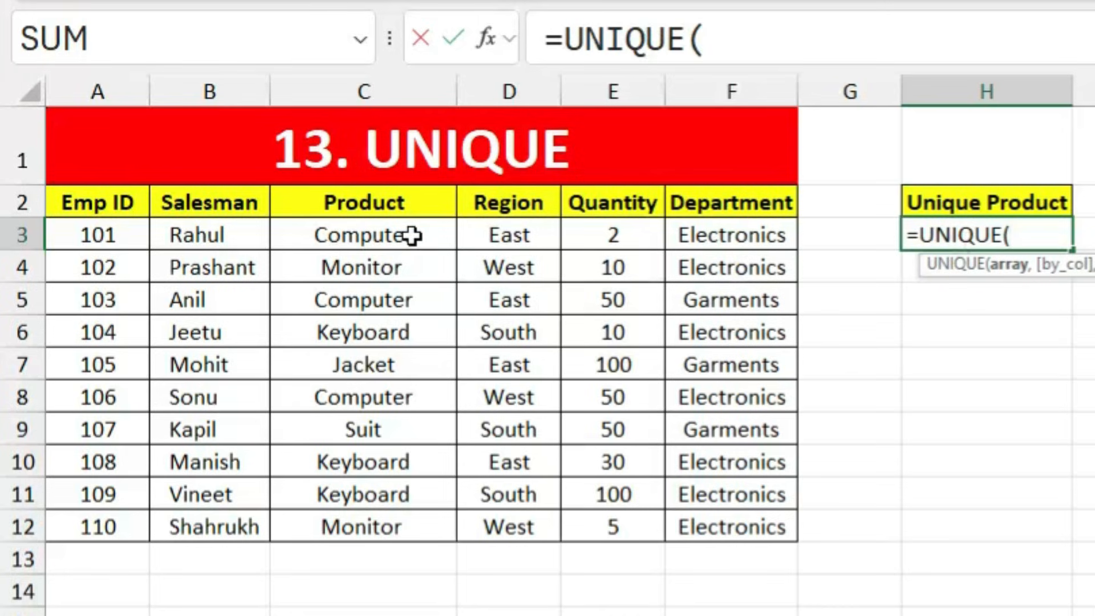
pyautogui.moveTo(412, 235); pyautogui.dragTo(394, 517)
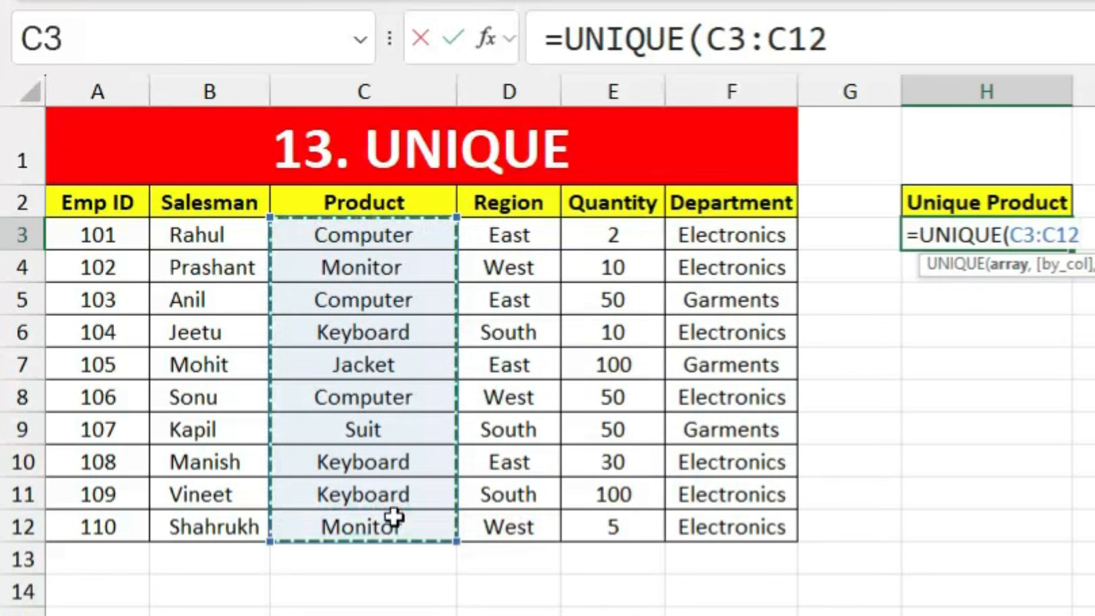
pyautogui.press('Return')
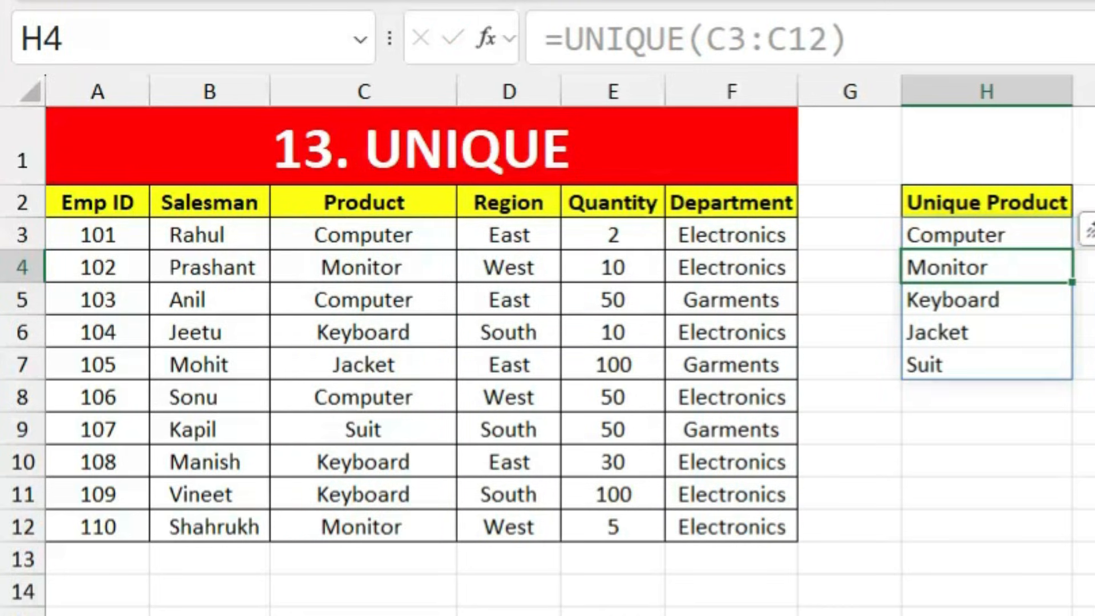
pyautogui.click(1083, 332)
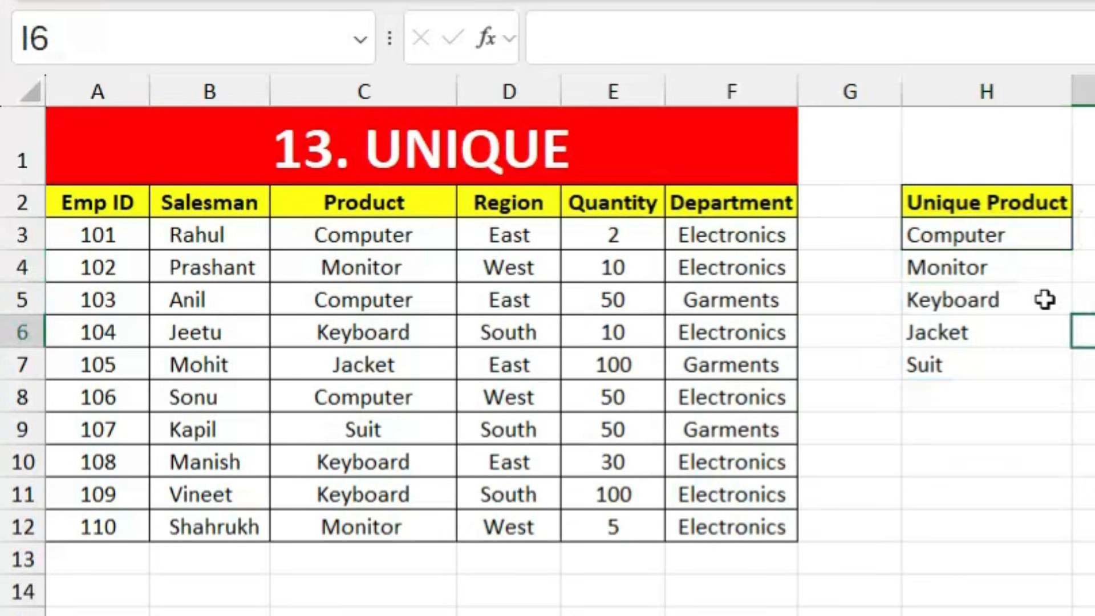
# Step: Check the spilled list: Computer, Monitor, Keyboard, Jacket and Suit
pyautogui.click(1011, 234)
pyautogui.click(996, 269)
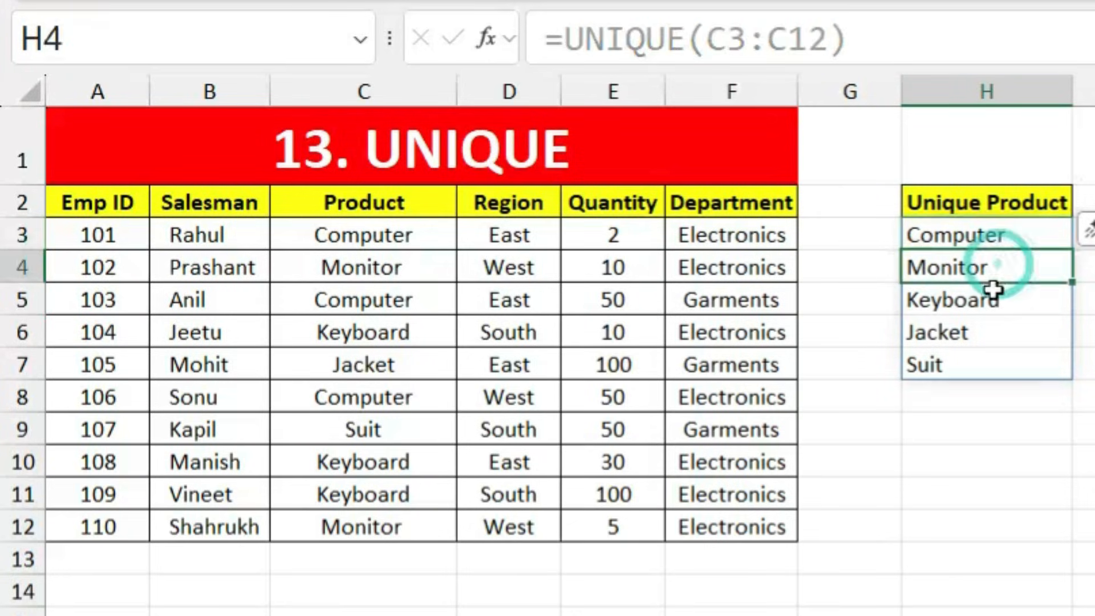
pyautogui.click(994, 297)
pyautogui.click(976, 340)
pyautogui.click(969, 359)
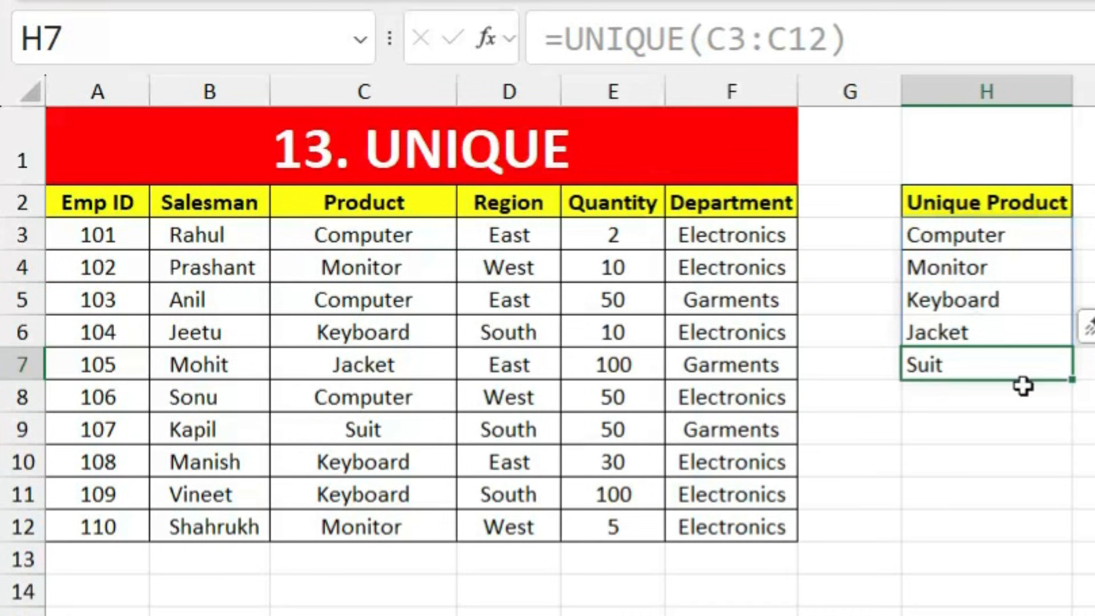
pyautogui.click(1084, 383)
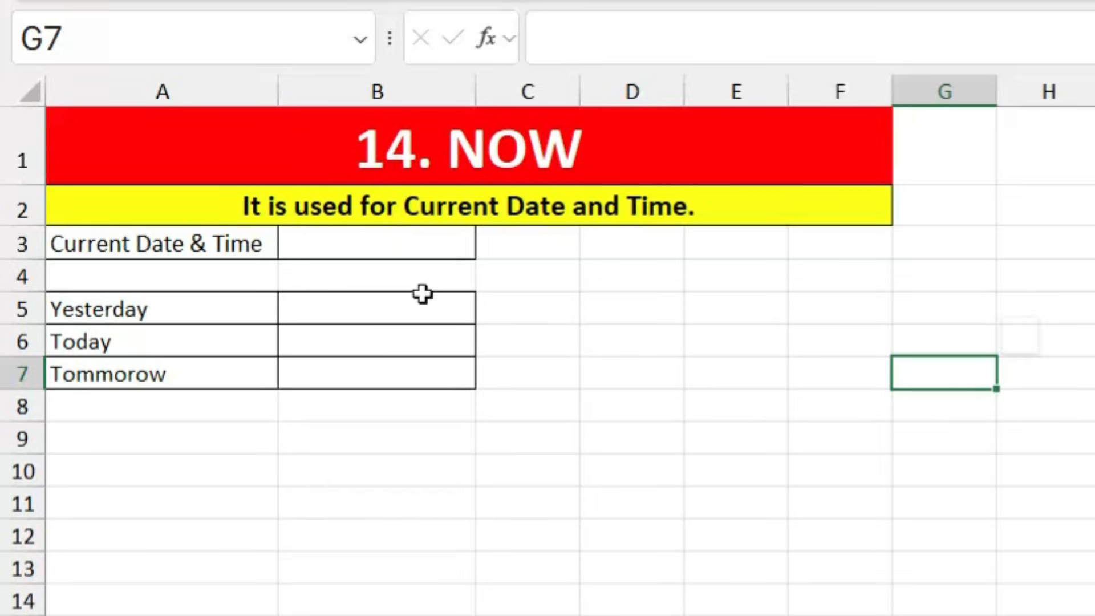
pyautogui.click(414, 245)
pyautogui.write('=now')
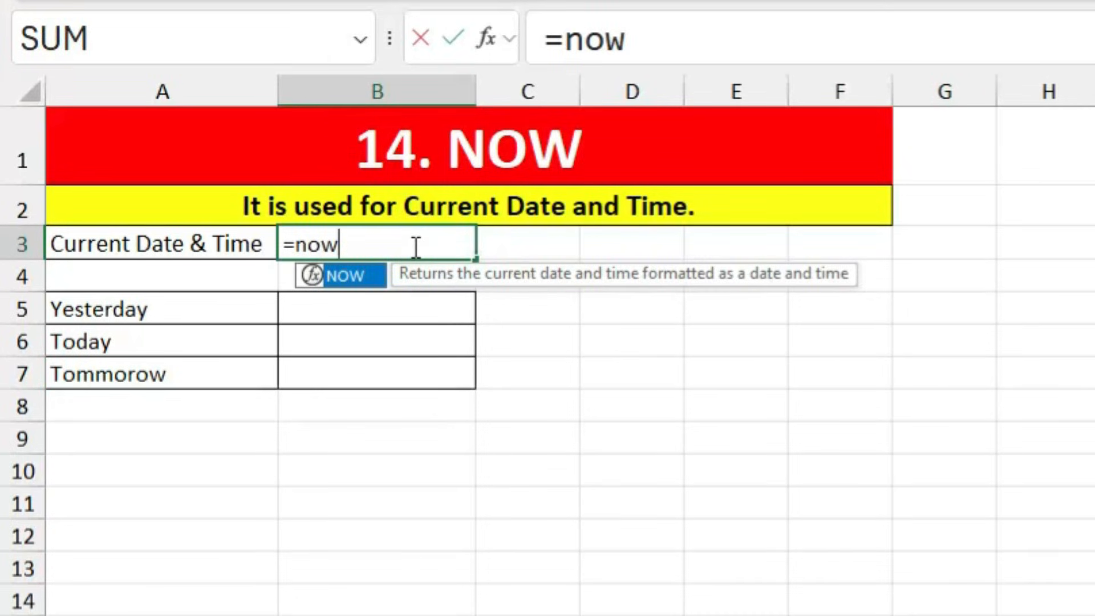
pyautogui.press('Tab')
pyautogui.write(')')
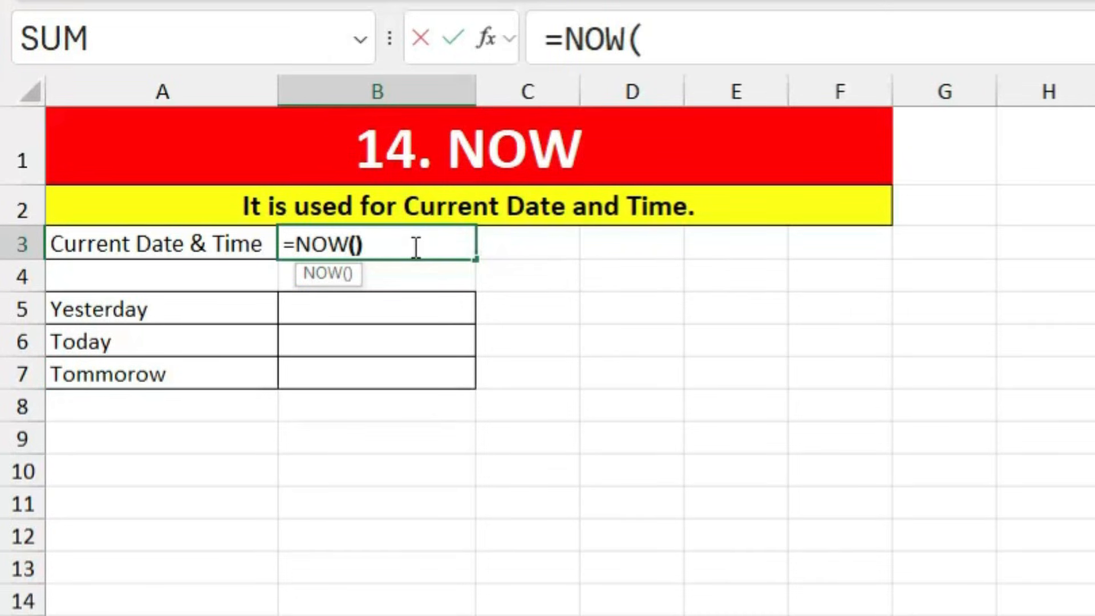
pyautogui.press('Return')
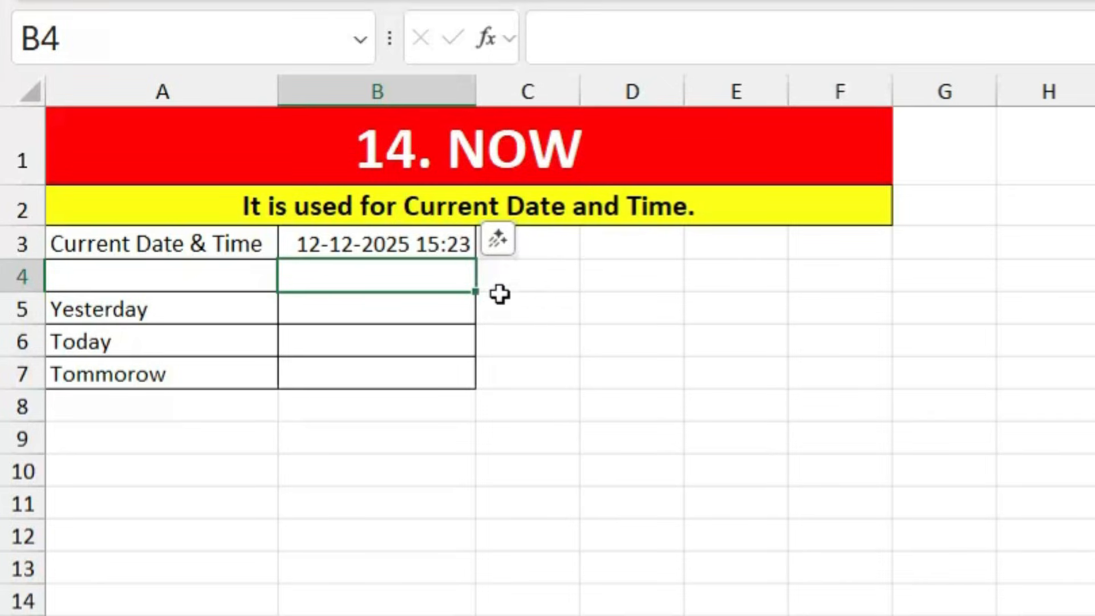
pyautogui.press('Up')
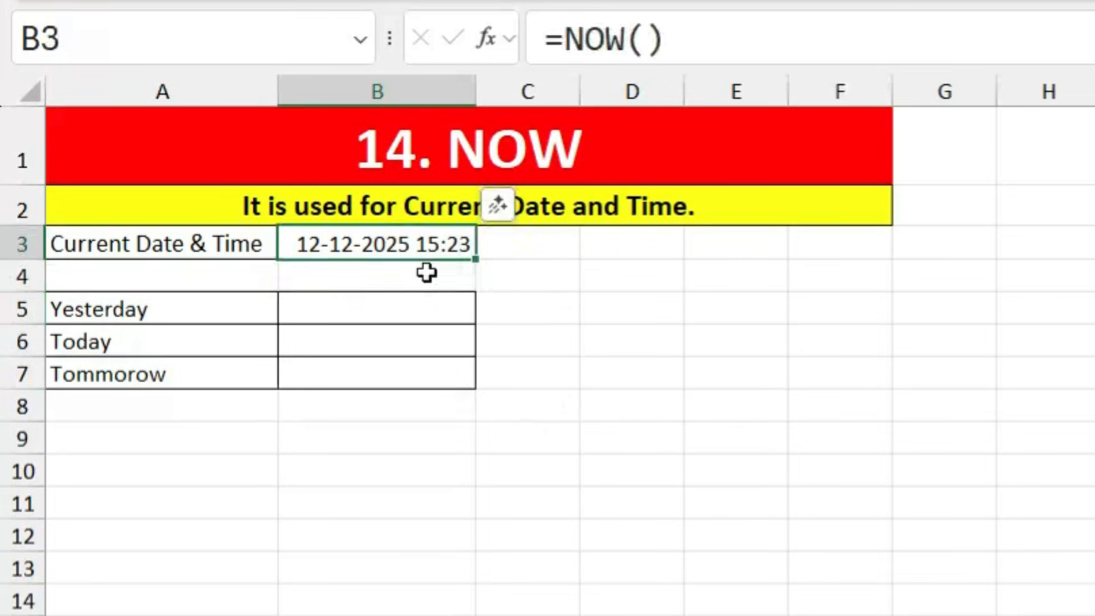
# Step: Enter =TODAY()-1 in B5 for yesterday's date, 11-12-2025
pyautogui.click(417, 310)
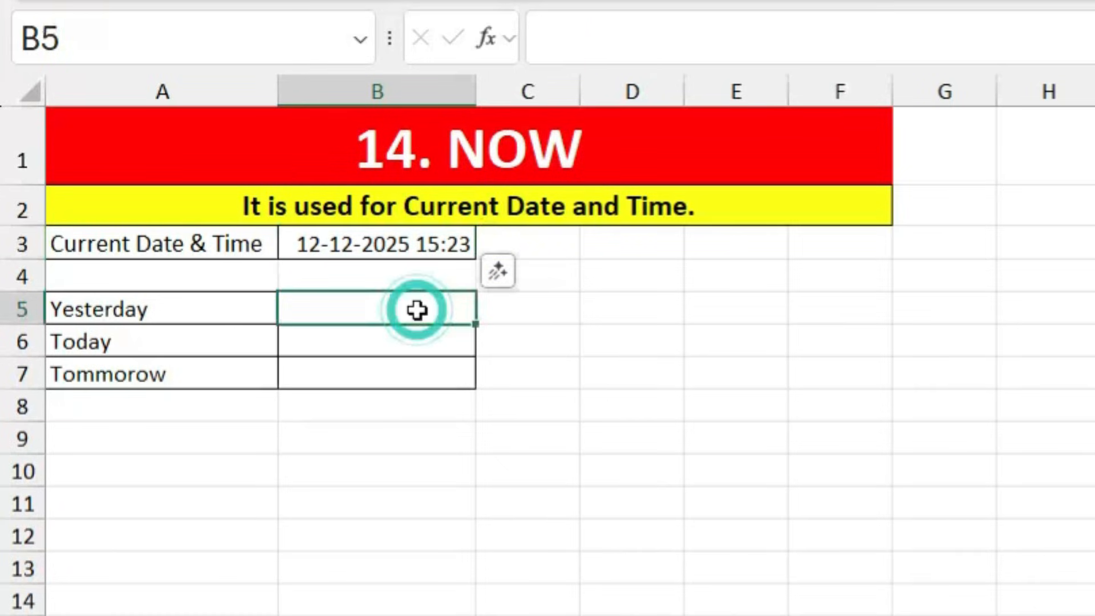
pyautogui.write('=today')
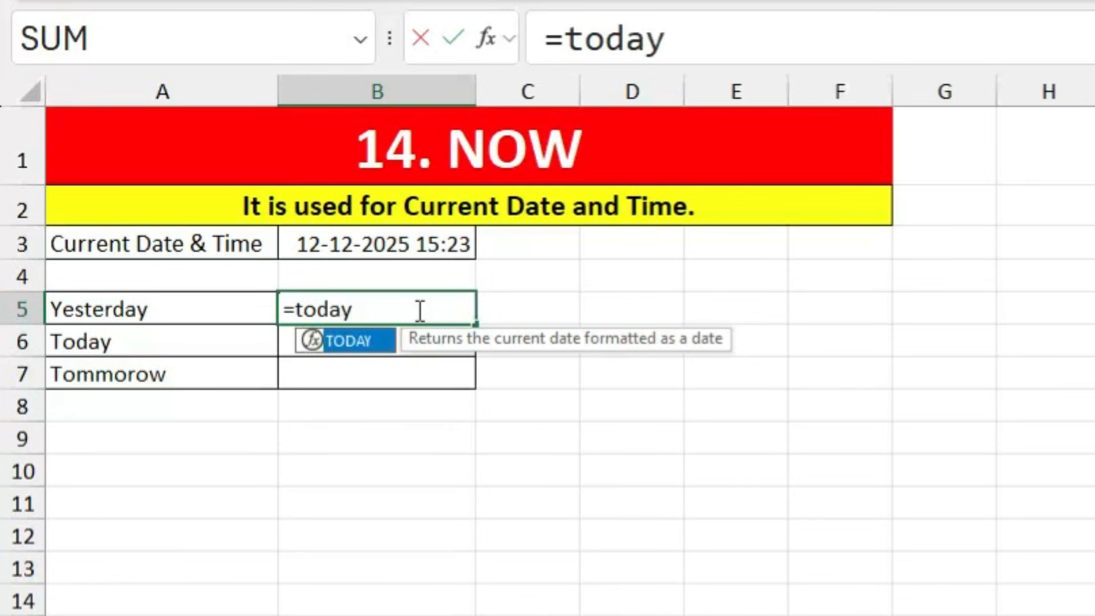
pyautogui.press('Tab')
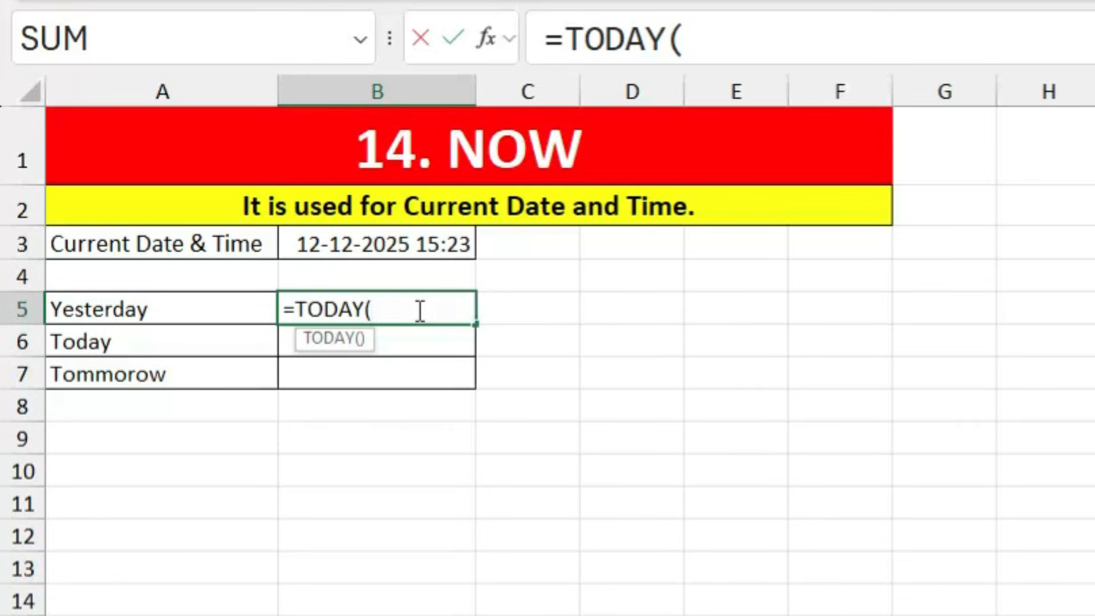
pyautogui.write(')-1')
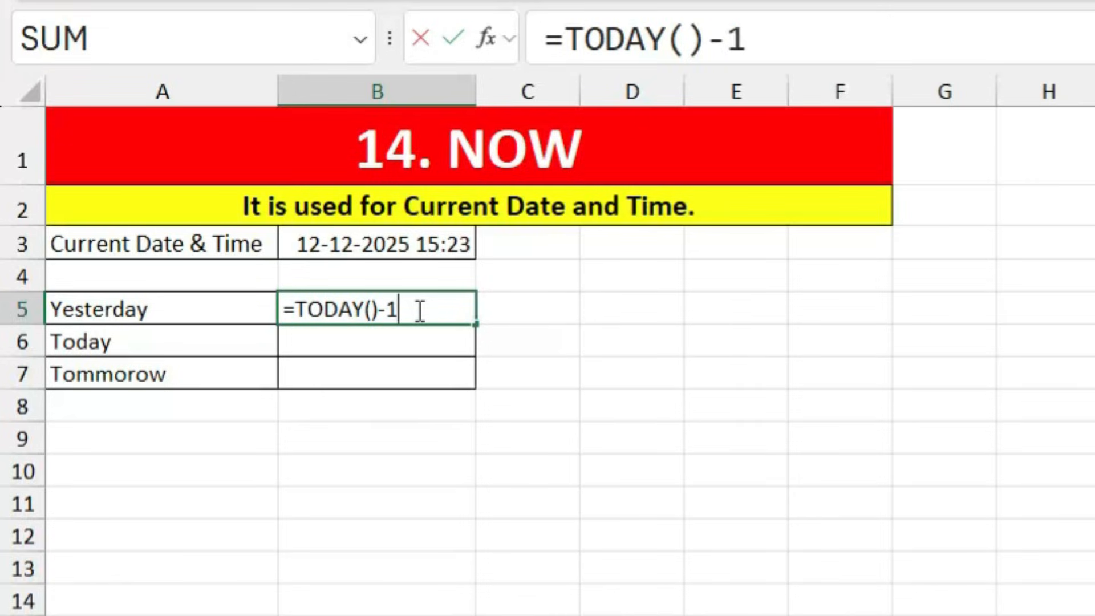
pyautogui.press('Return')
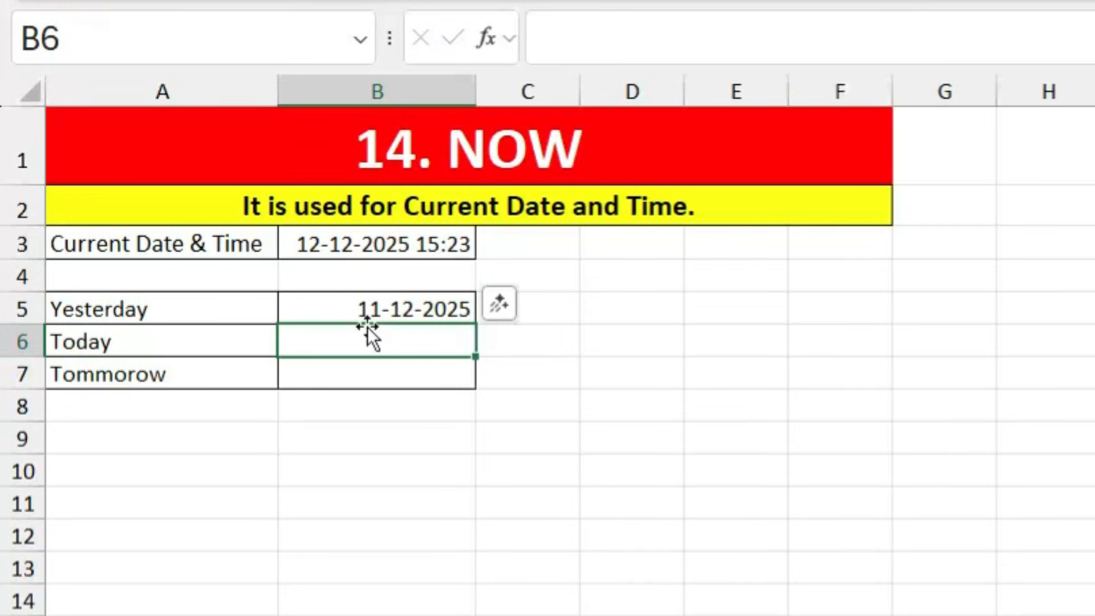
pyautogui.click(354, 245)
pyautogui.click(359, 309)
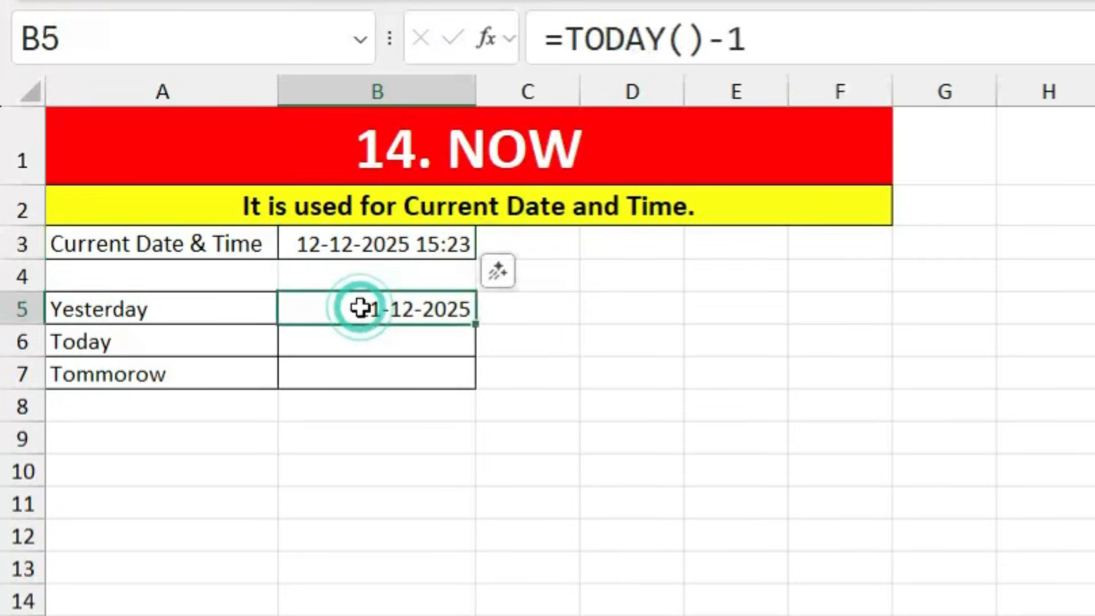
# Step: Enter =TODAY() in B6 for today's date, 12-12-2025
pyautogui.click(358, 338)
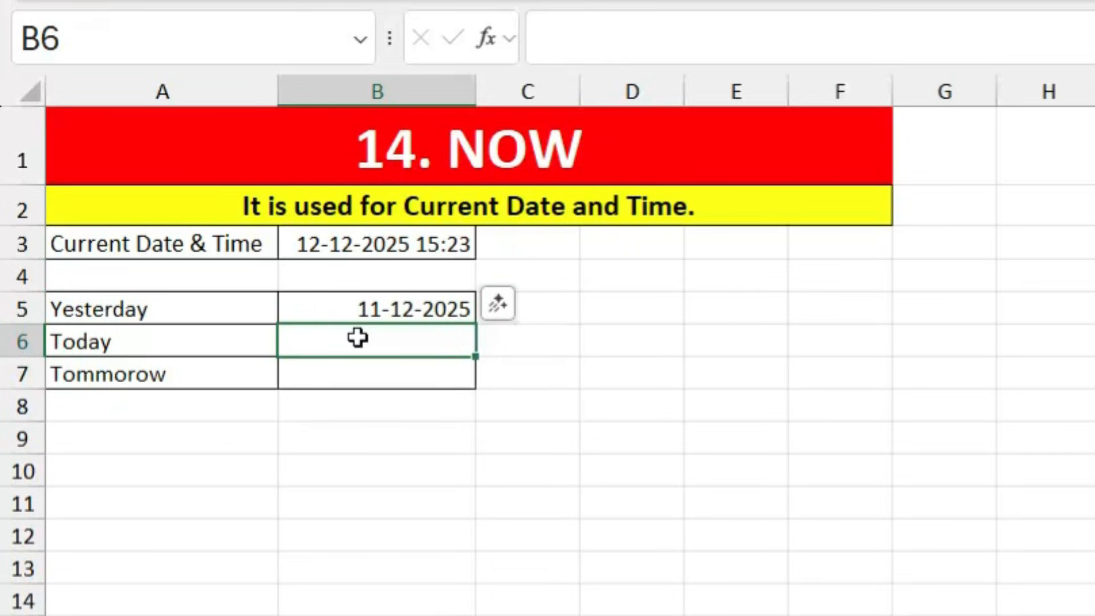
pyautogui.write('=today')
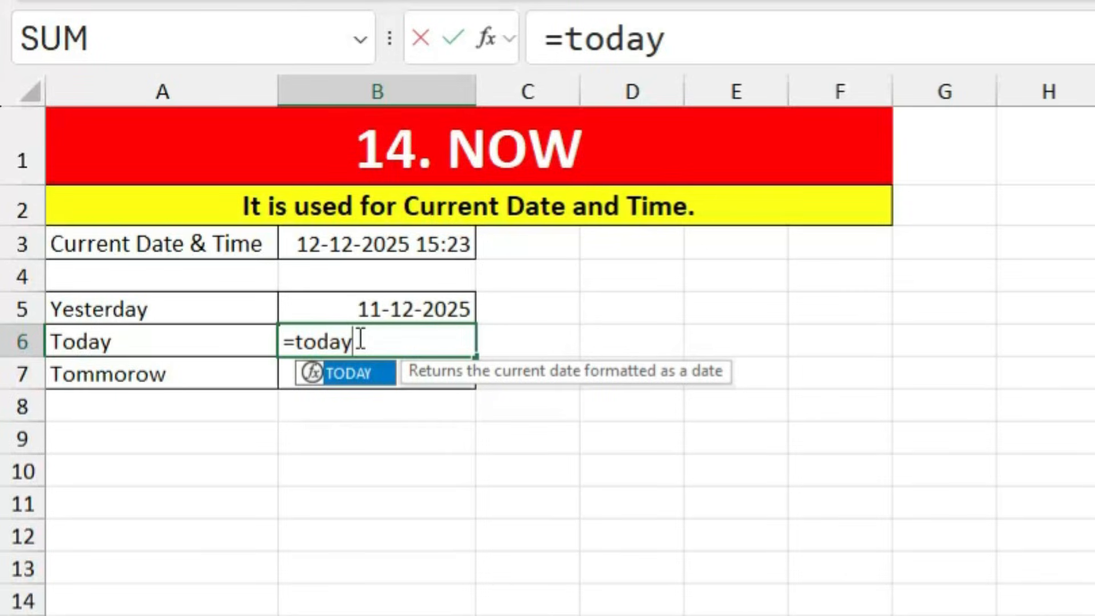
pyautogui.press('Tab')
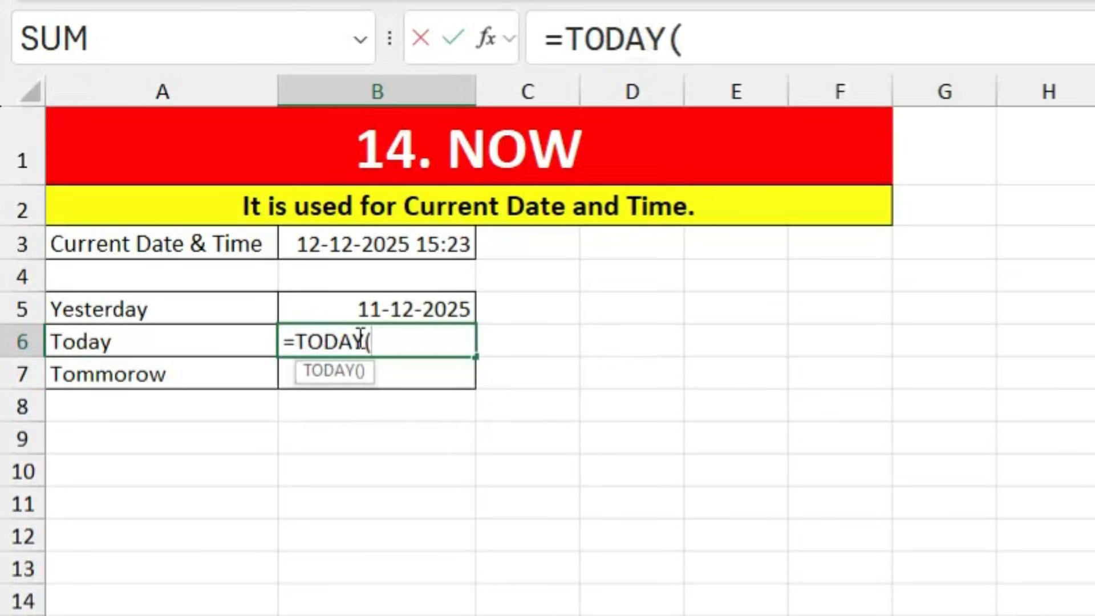
pyautogui.write(')')
pyautogui.press('Return')
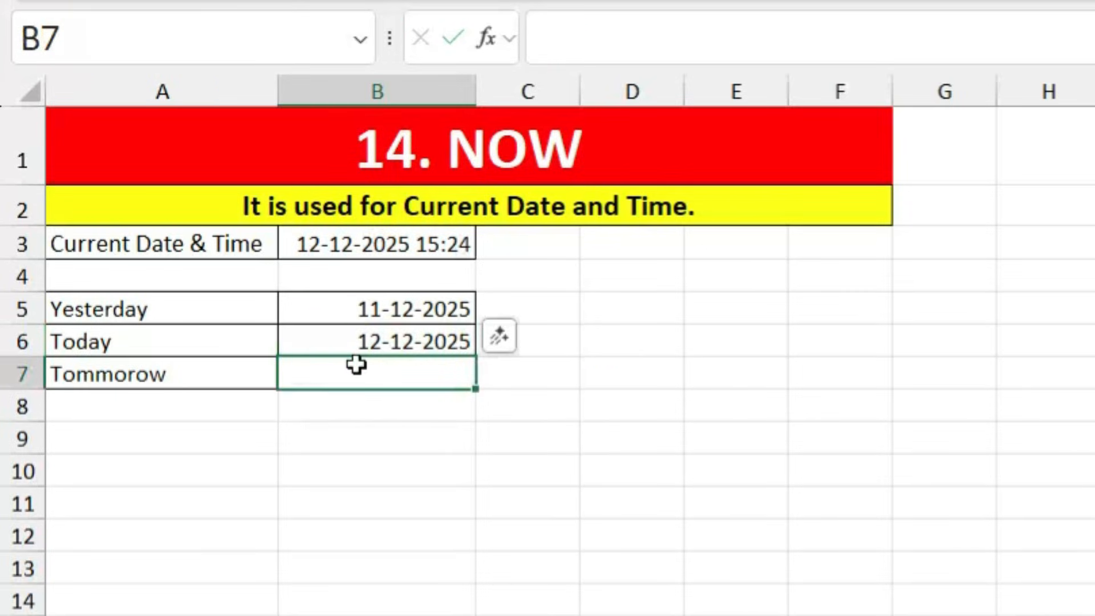
pyautogui.click(361, 345)
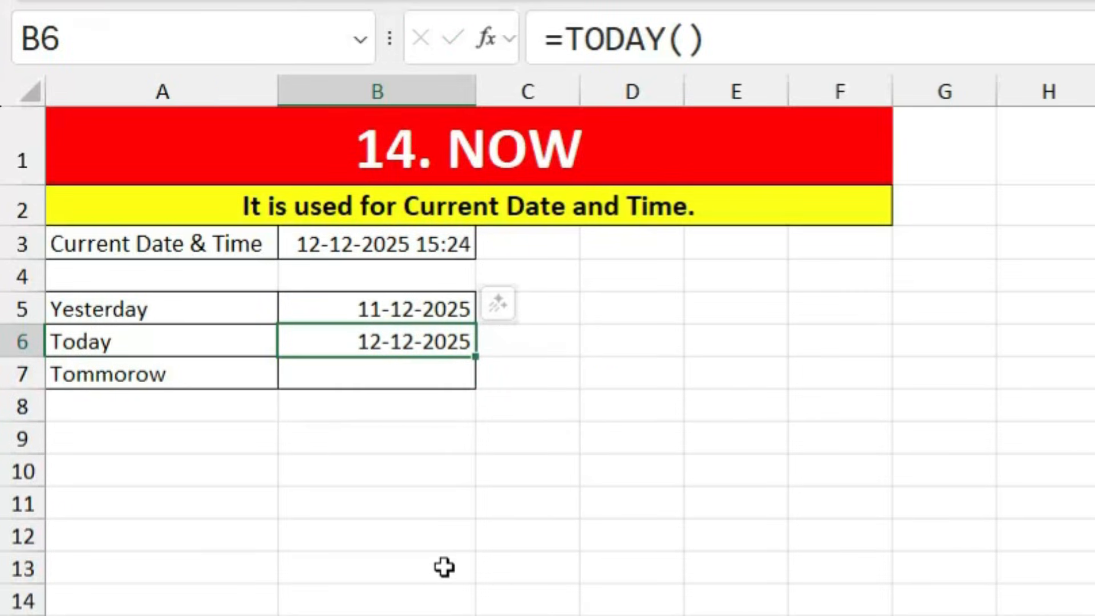
# Step: Enter =TODAY()+1 in B7 for tomorrow's date, 13-12-2025
pyautogui.click(410, 373)
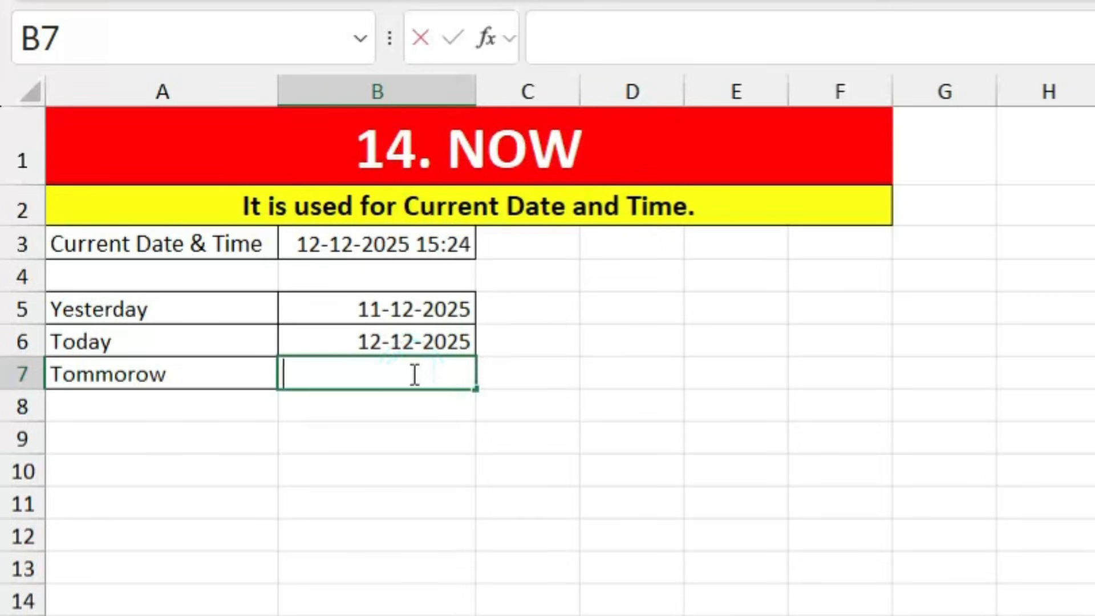
pyautogui.write('=today')
pyautogui.press('Tab')
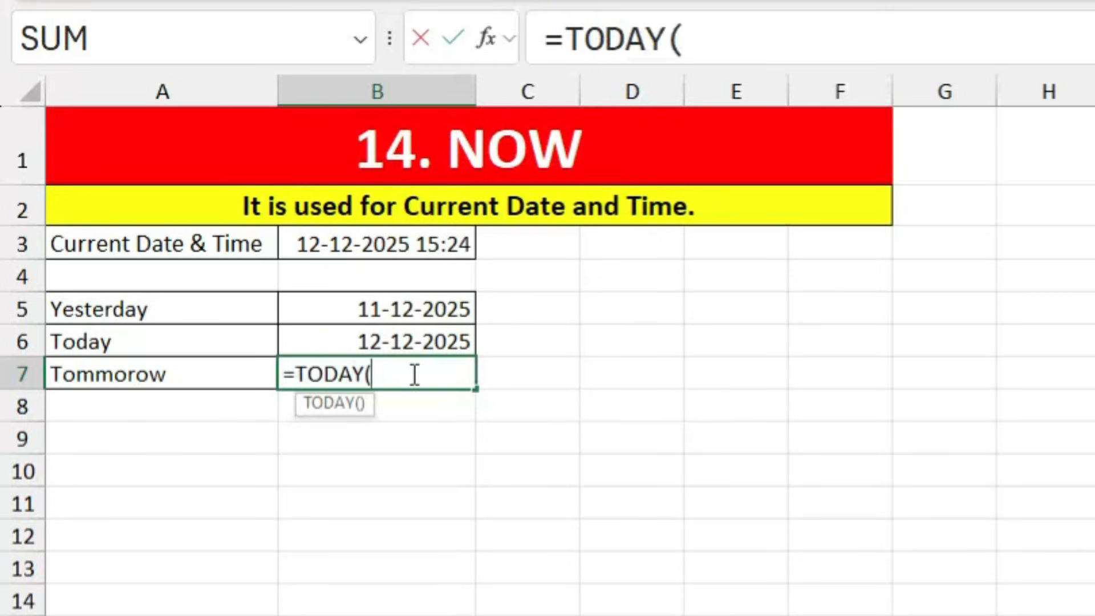
pyautogui.write(')+1')
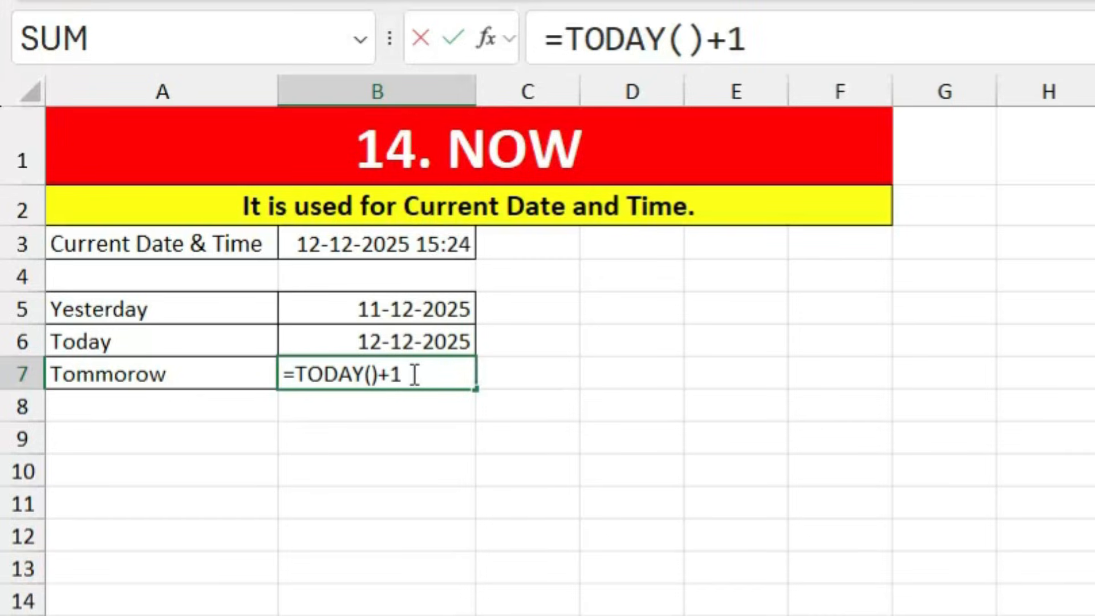
pyautogui.press('Return')
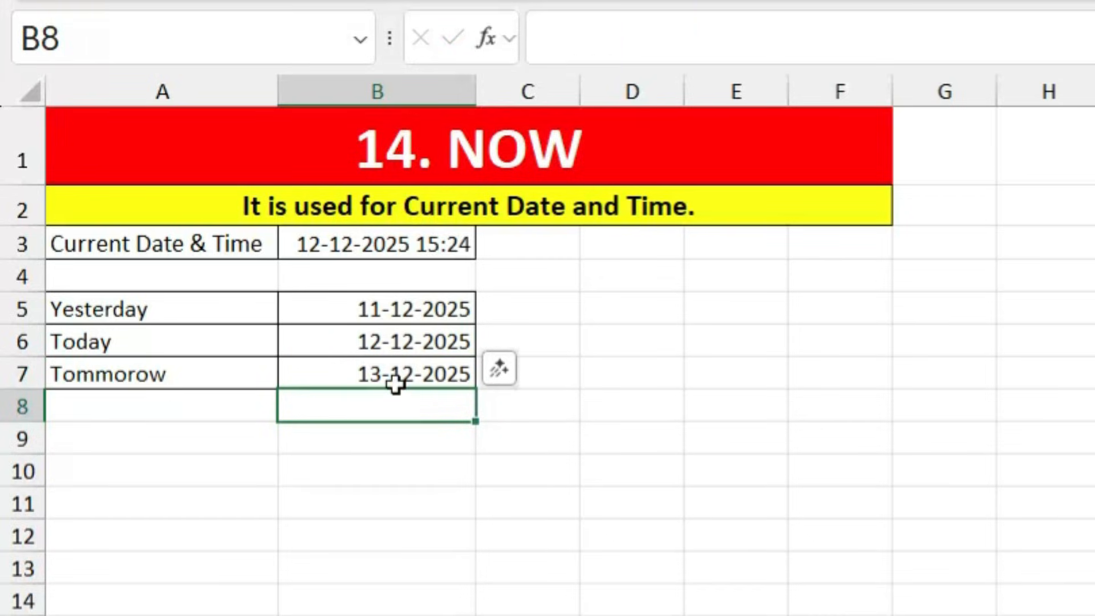
# Step: Review the NOW and TODAY formulas in B3:B7, then go to the 15. DATE sheet
pyautogui.click(334, 334)
pyautogui.click(335, 308)
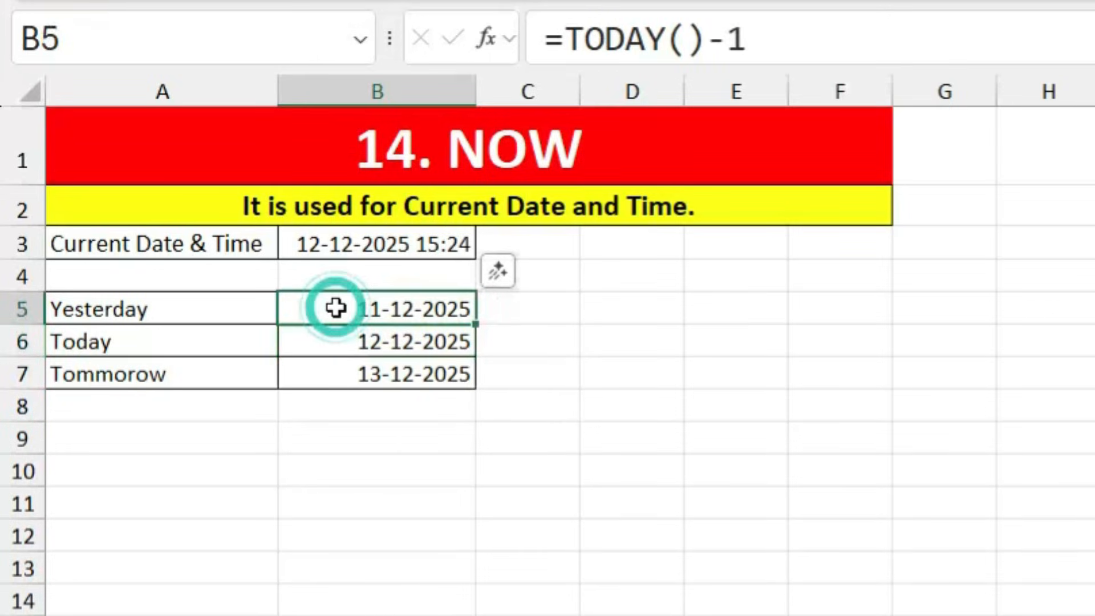
pyautogui.click(333, 344)
pyautogui.click(335, 376)
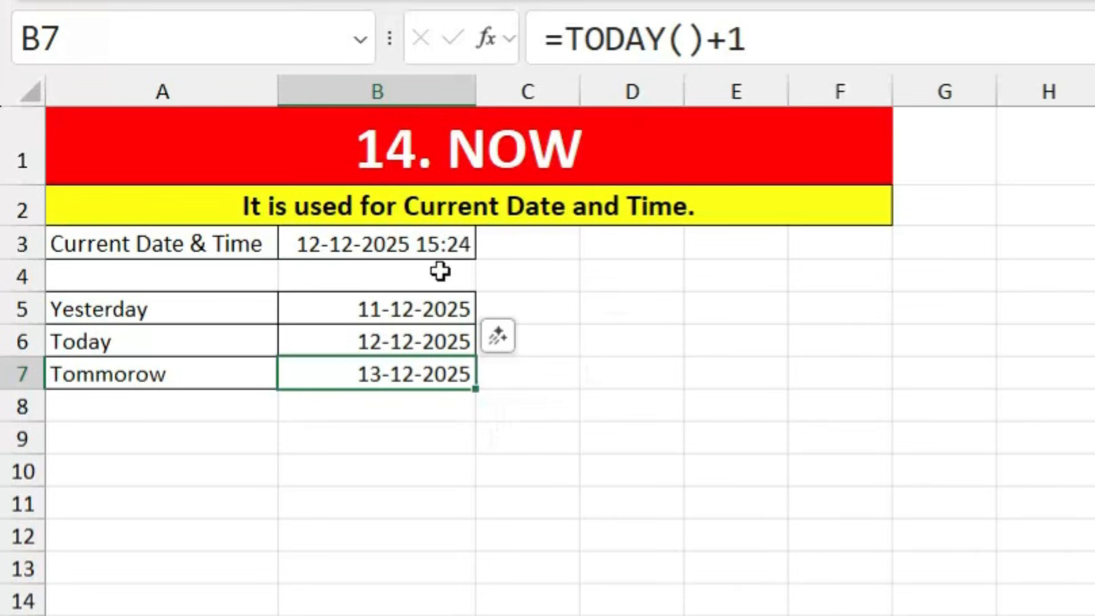
pyautogui.click(421, 245)
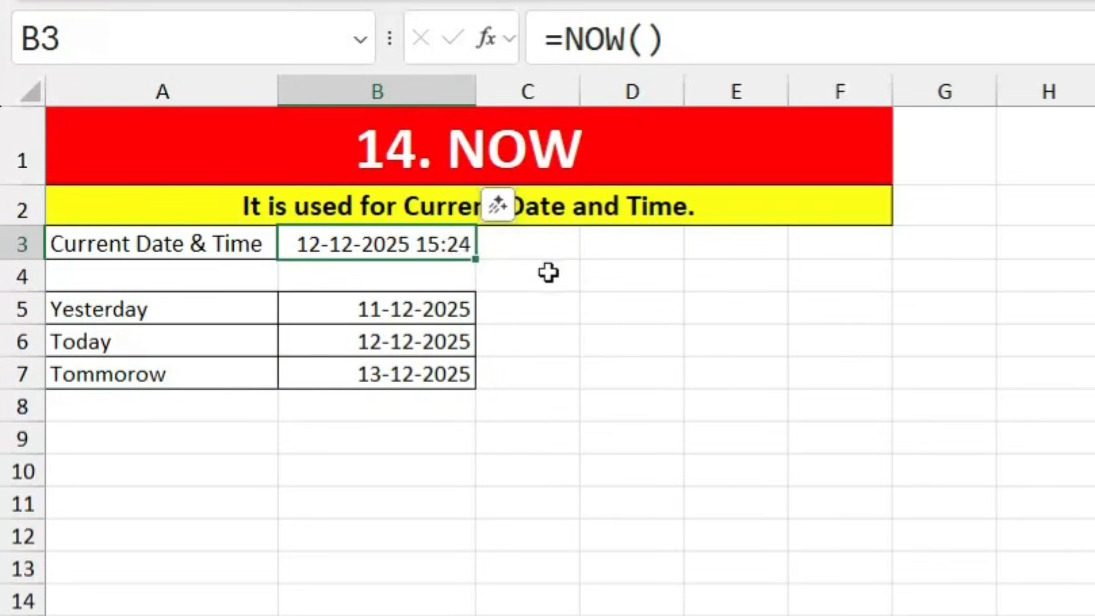
pyautogui.click(400, 309)
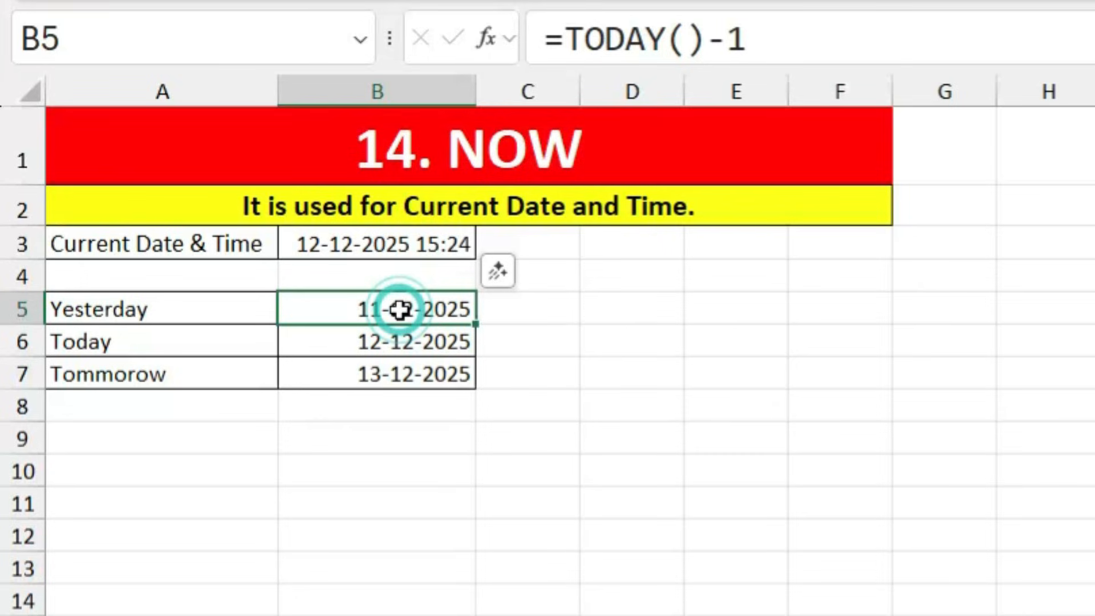
pyautogui.click(912, 615)
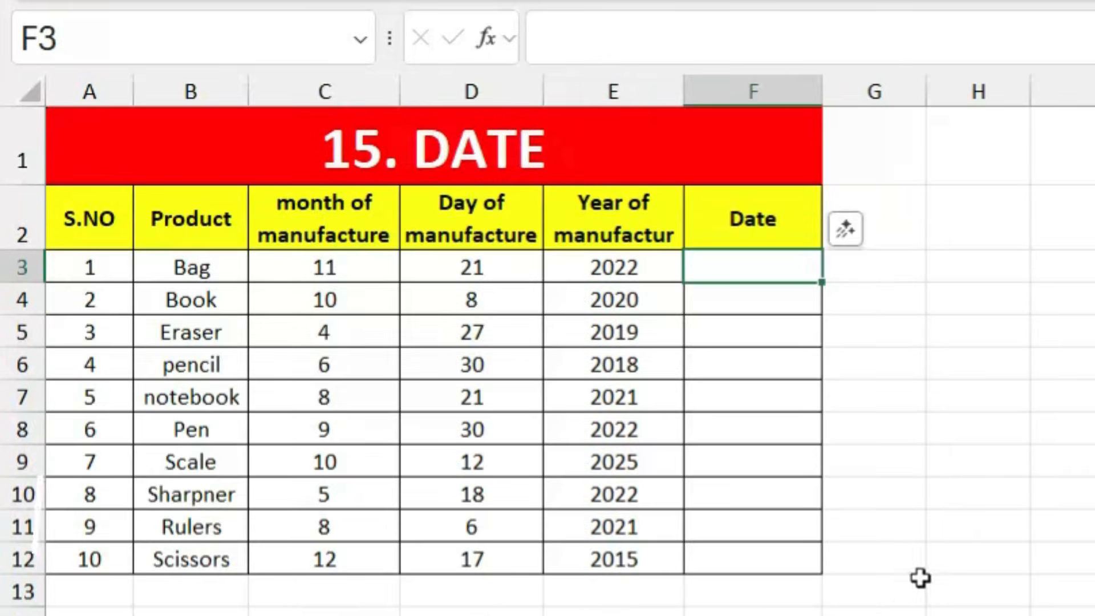
# Step: Enter =DATE(E3,C3,D3) in F3 from the year, month and day columns
pyautogui.click(769, 261)
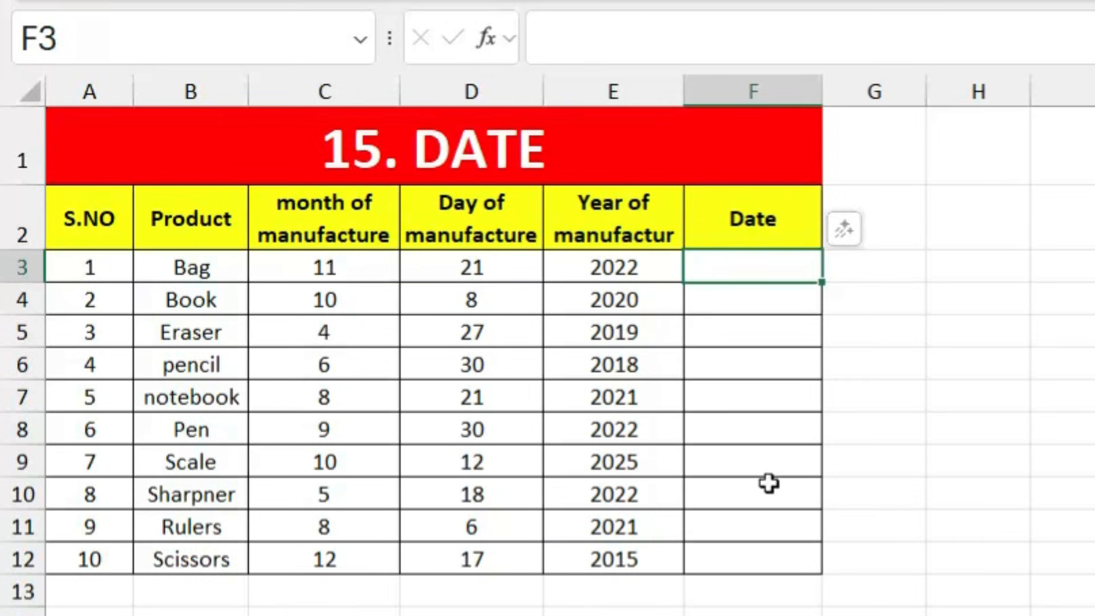
pyautogui.click(753, 269)
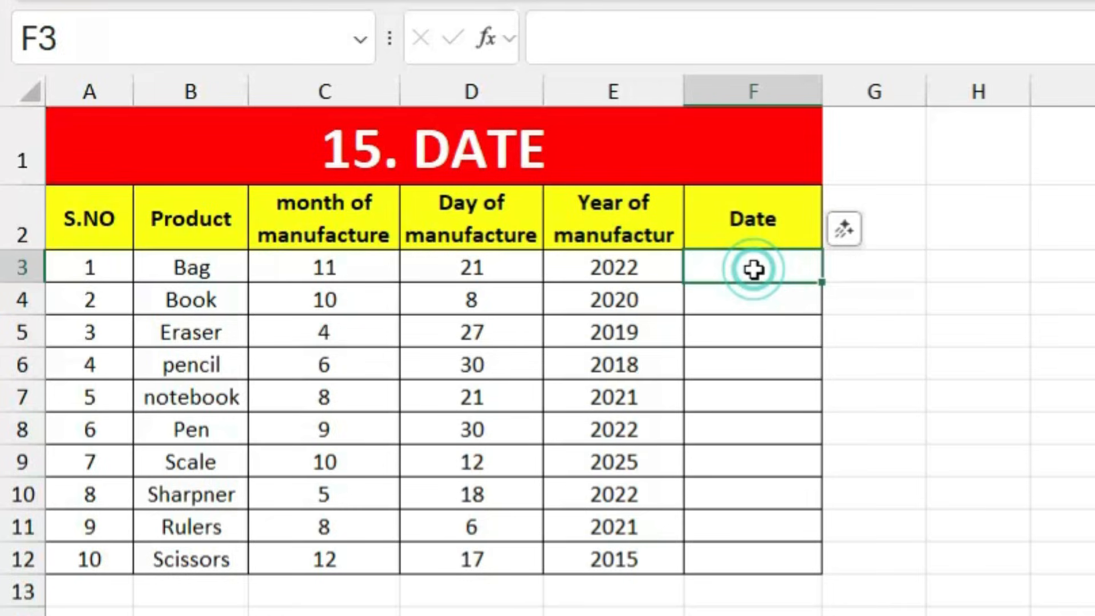
pyautogui.write('=date')
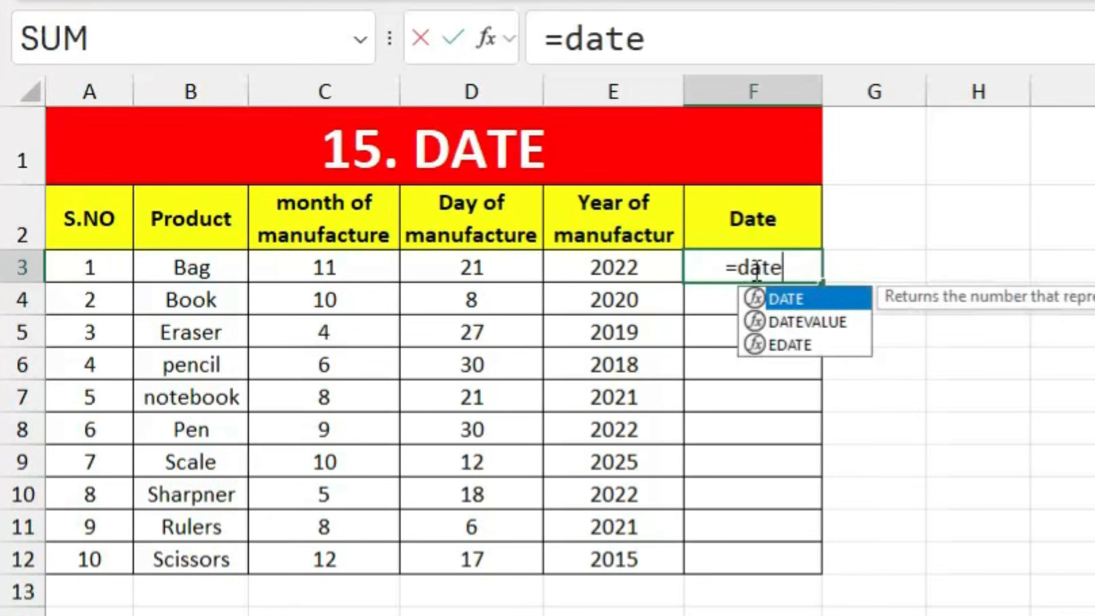
pyautogui.press('Tab')
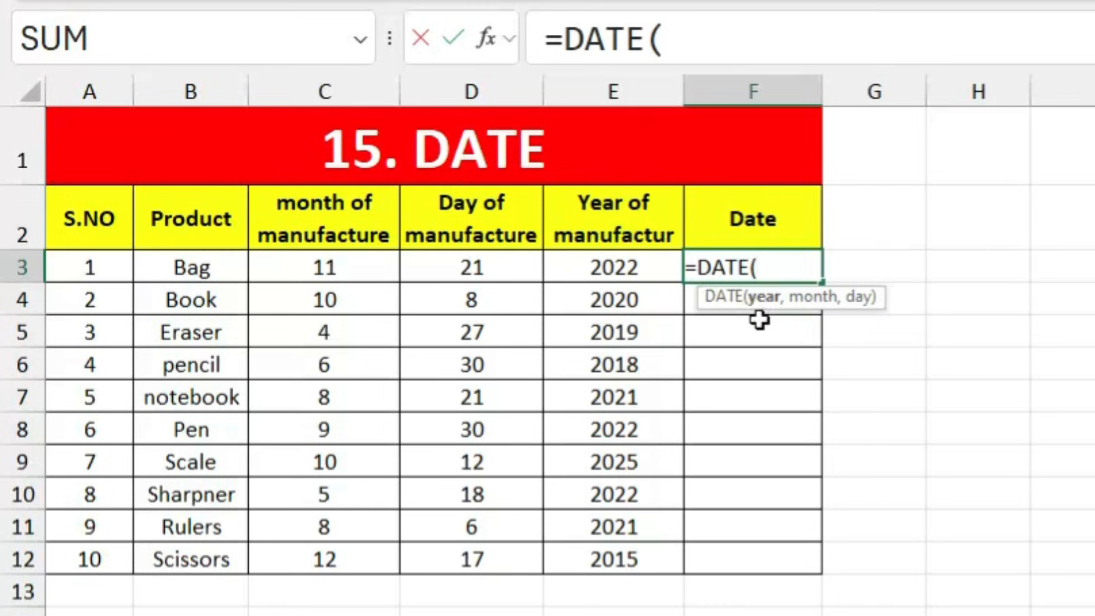
pyautogui.click(652, 266)
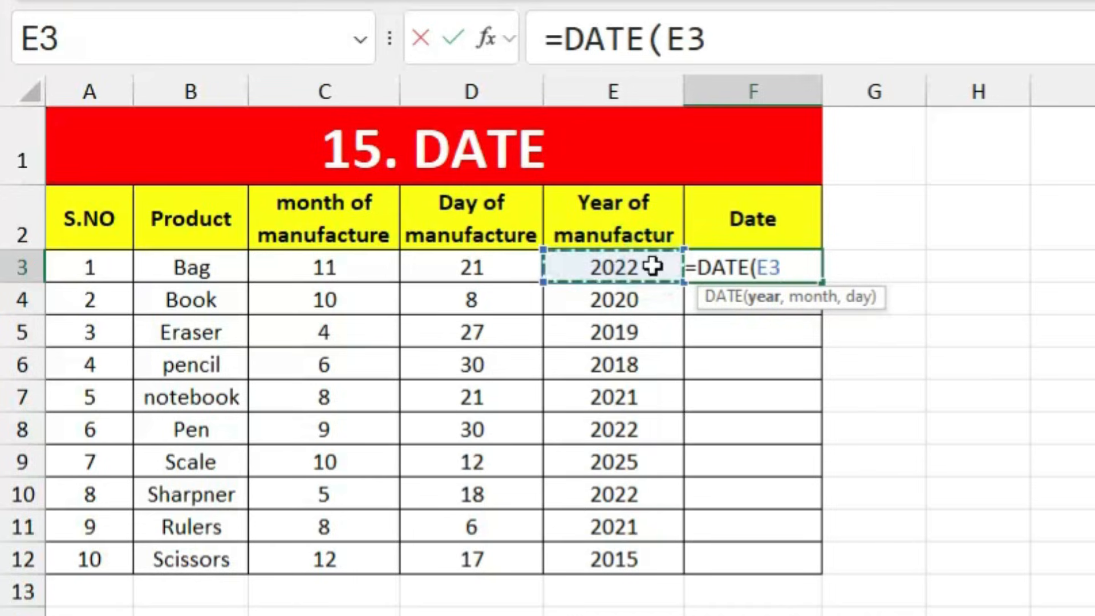
pyautogui.write(',')
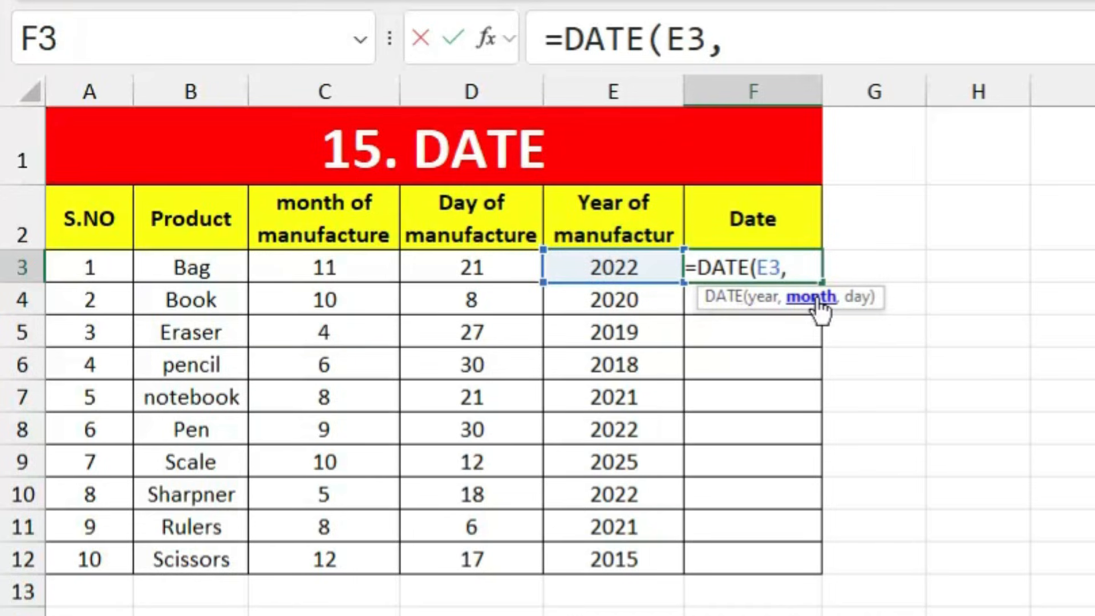
pyautogui.click(349, 261)
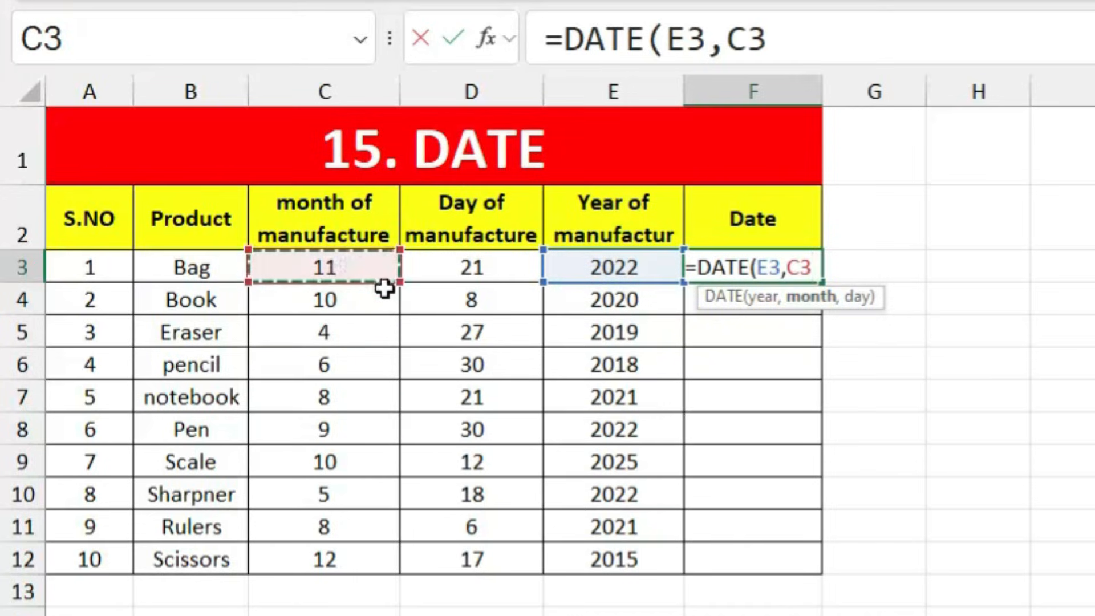
pyautogui.write(',')
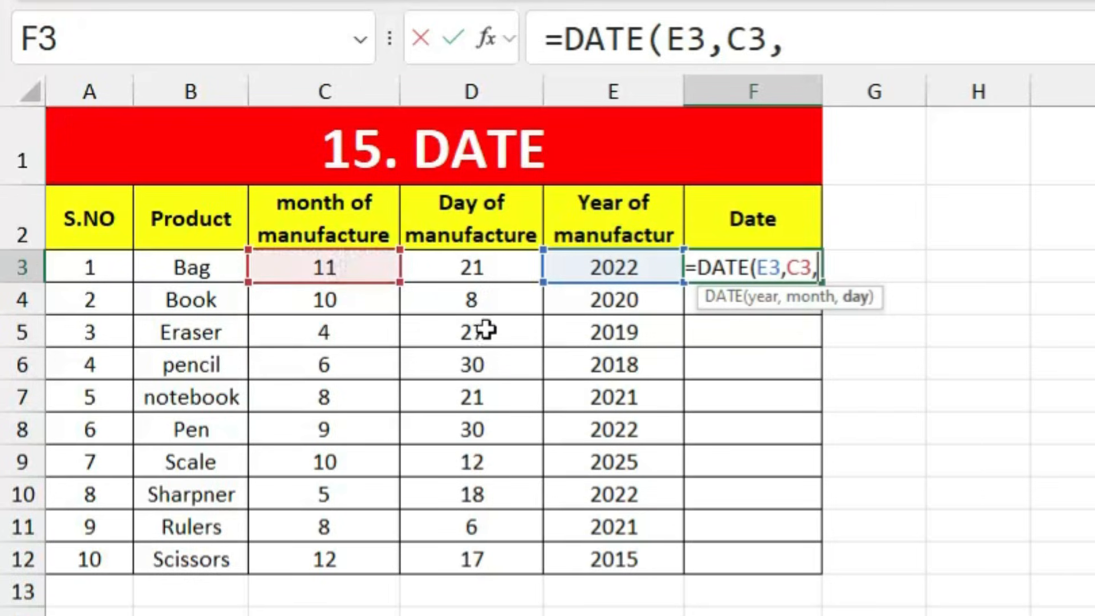
pyautogui.click(500, 261)
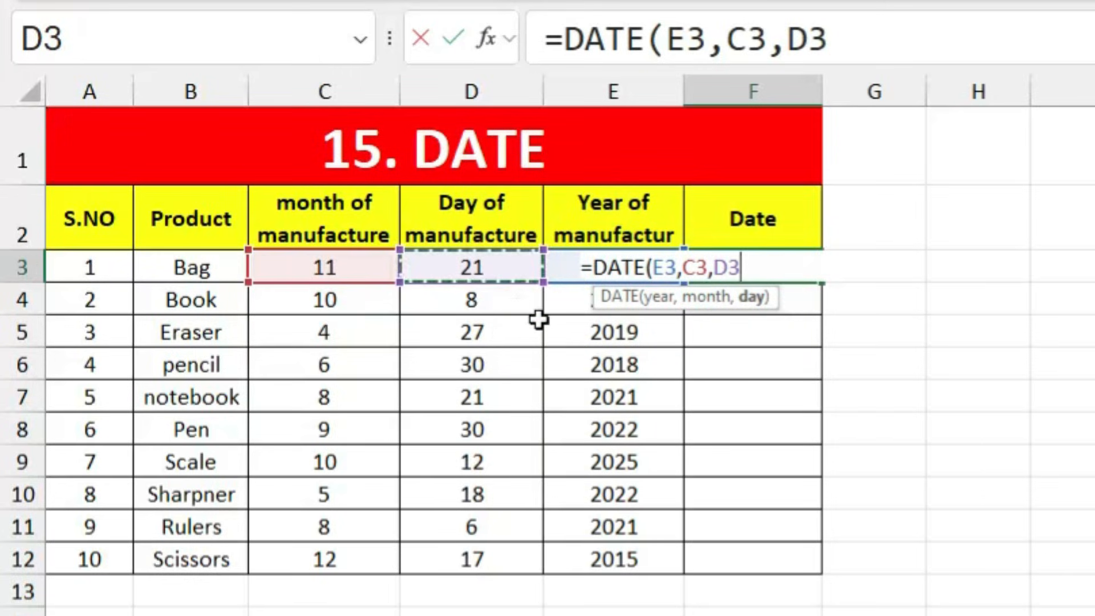
pyautogui.press('Return')
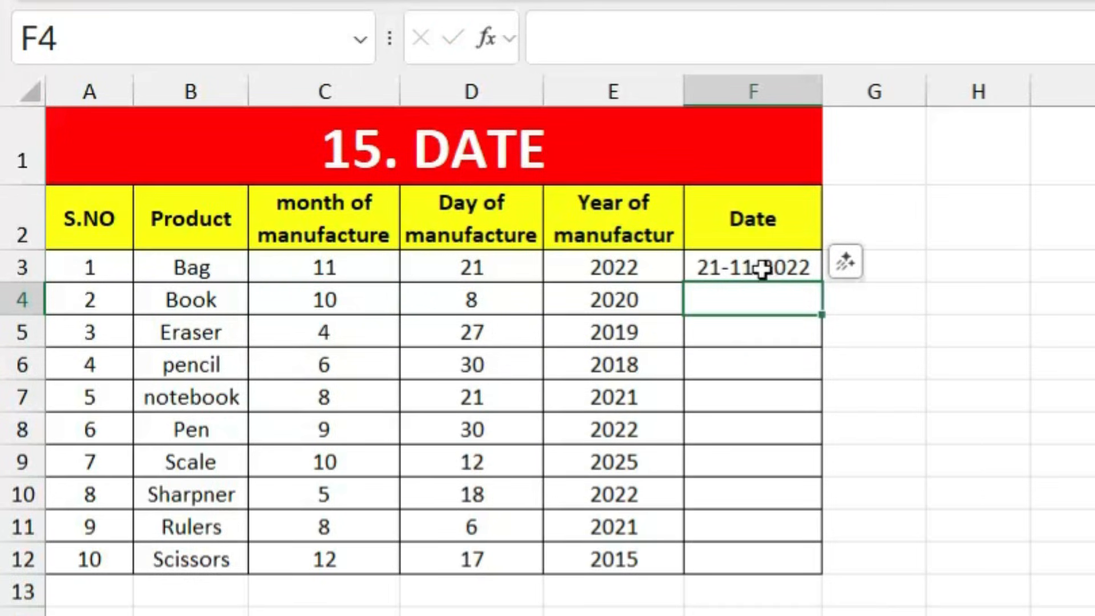
# Step: Copy the DATE formula from F3 down to F12
pyautogui.click(762, 268)
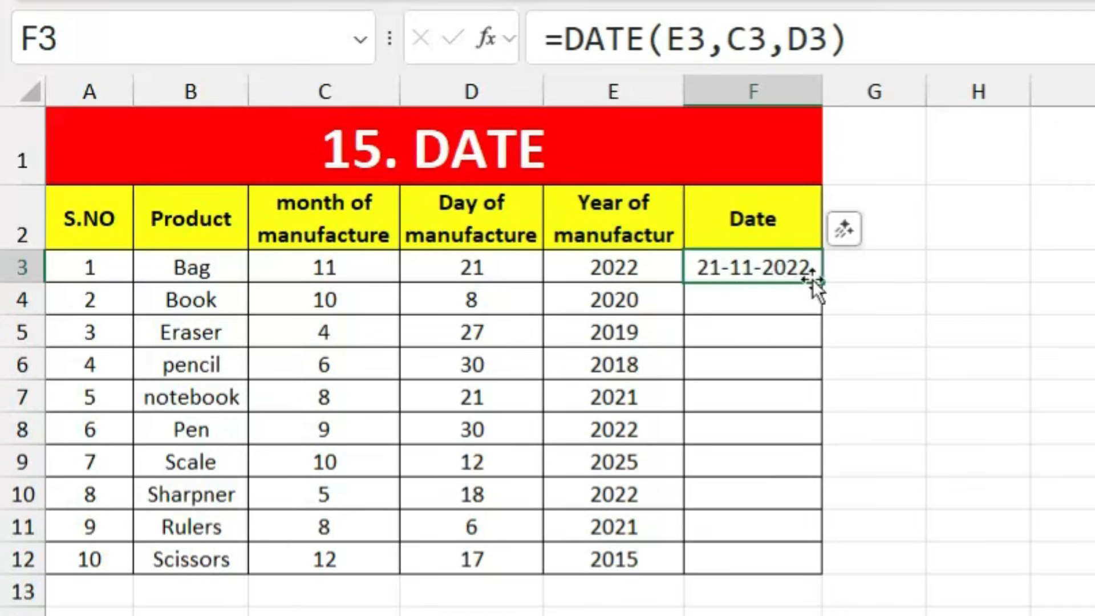
pyautogui.moveTo(821, 282); pyautogui.dragTo(807, 564)
pyautogui.click(881, 438)
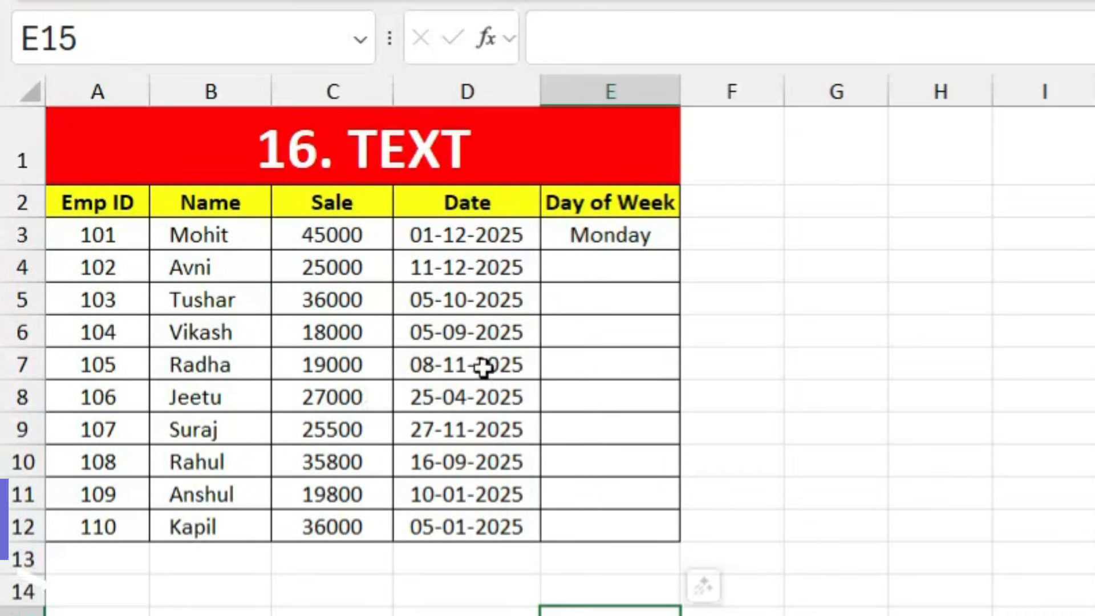
# Step: Enter =TEXT(D4,"dddd") in E4 and fill it down to E12 for weekday names
pyautogui.click(349, 242)
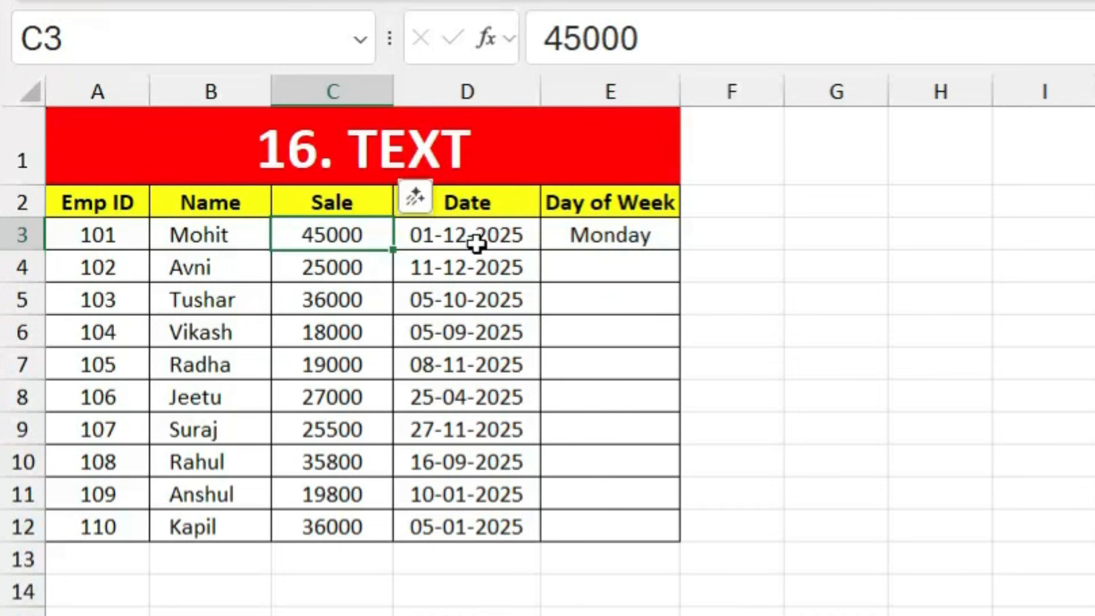
pyautogui.click(628, 242)
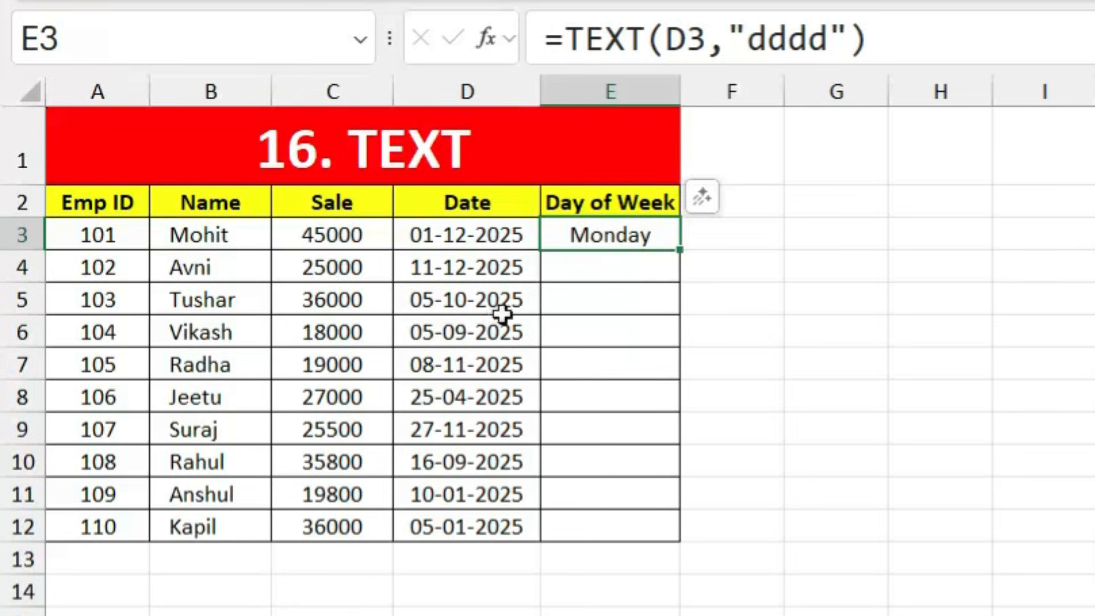
pyautogui.click(601, 272)
pyautogui.write('=')
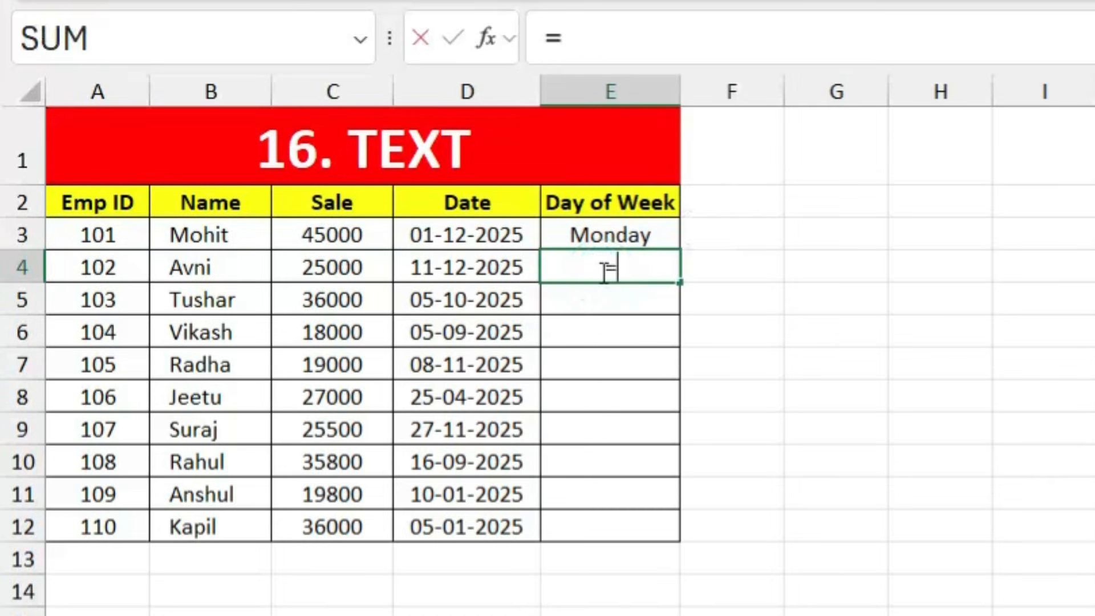
pyautogui.write('text')
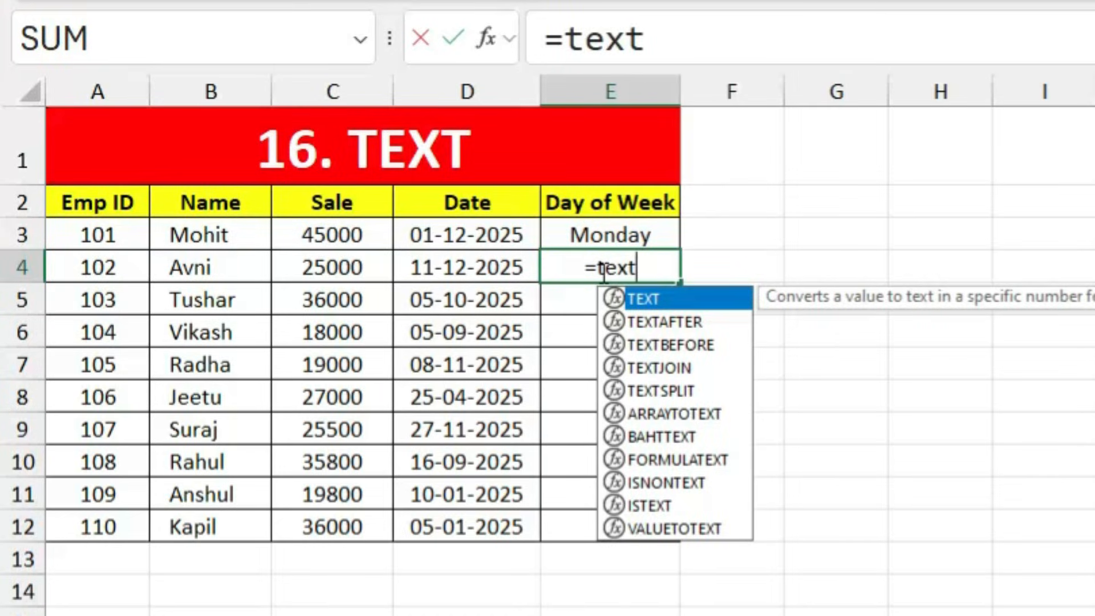
pyautogui.press('Tab')
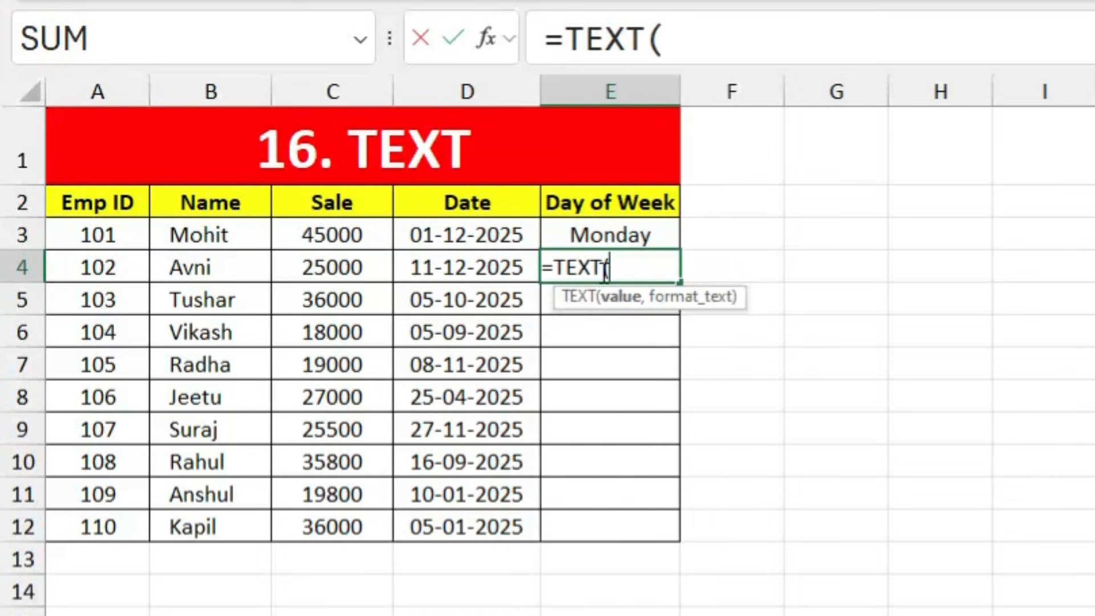
pyautogui.click(463, 266)
pyautogui.write(',')
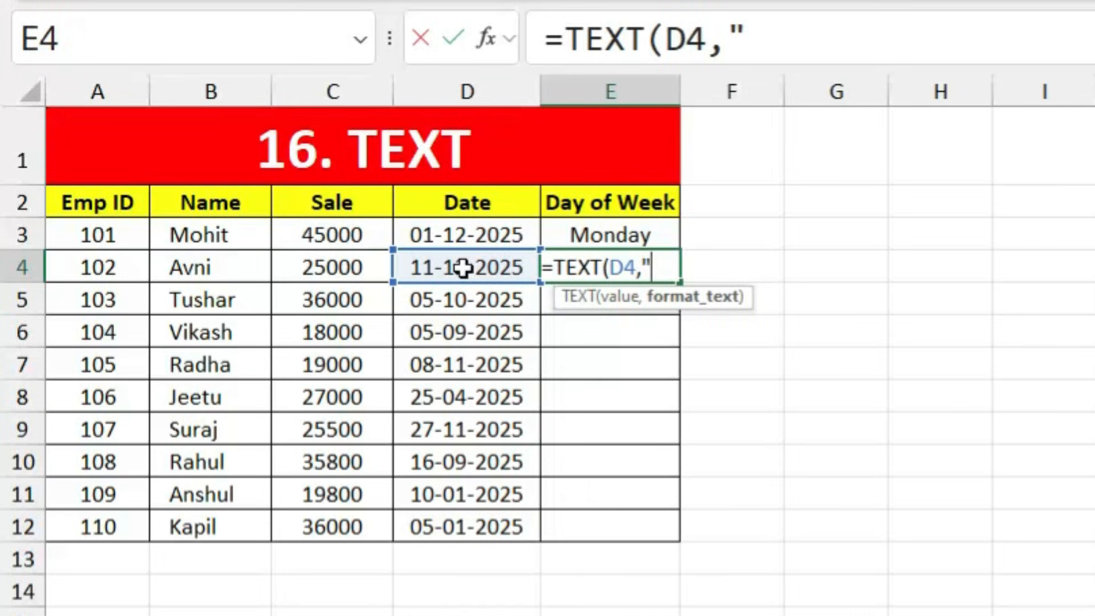
pyautogui.write('"dddd')
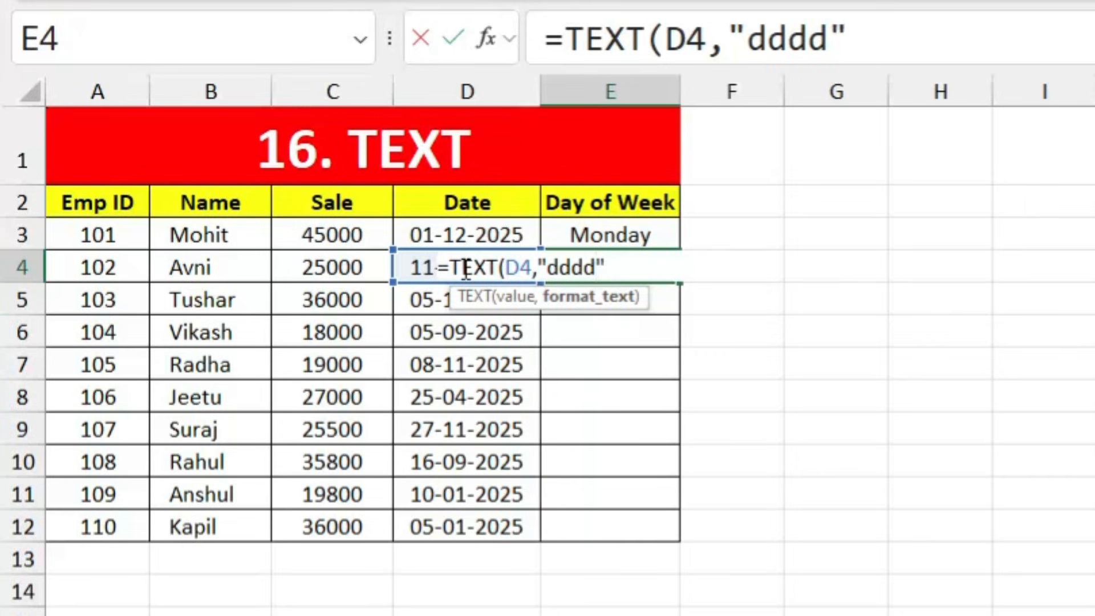
pyautogui.write('"')
pyautogui.press('Return')
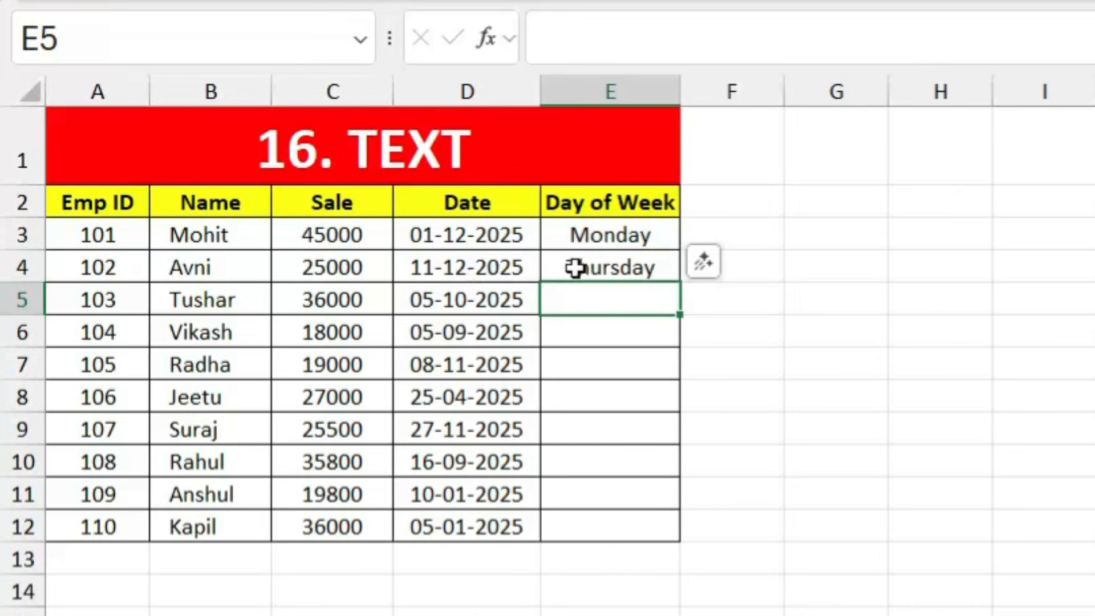
pyautogui.click(656, 268)
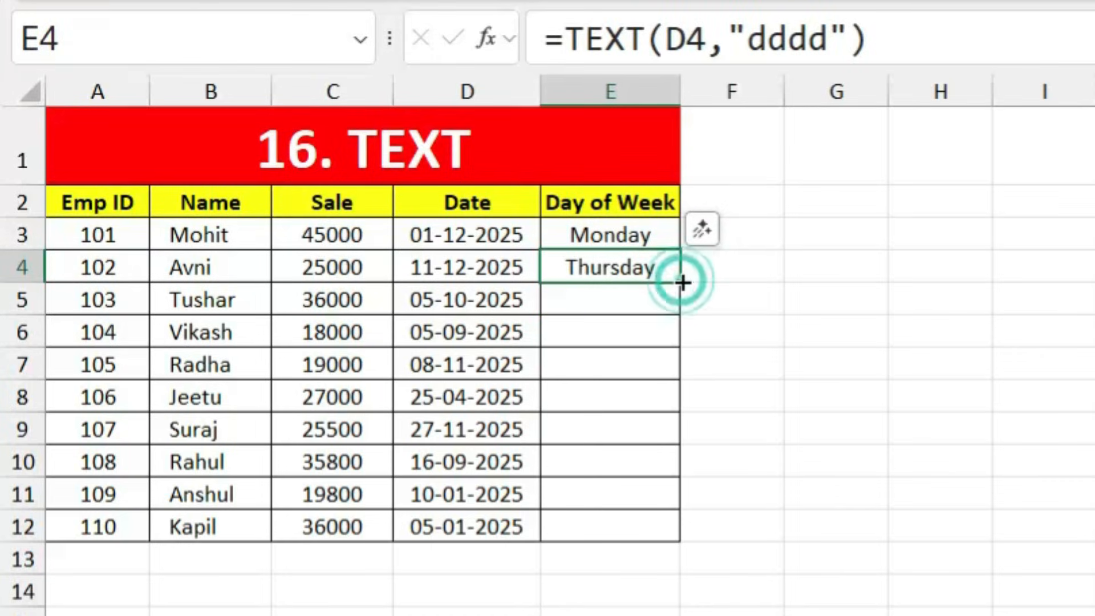
pyautogui.doubleClick(681, 282)
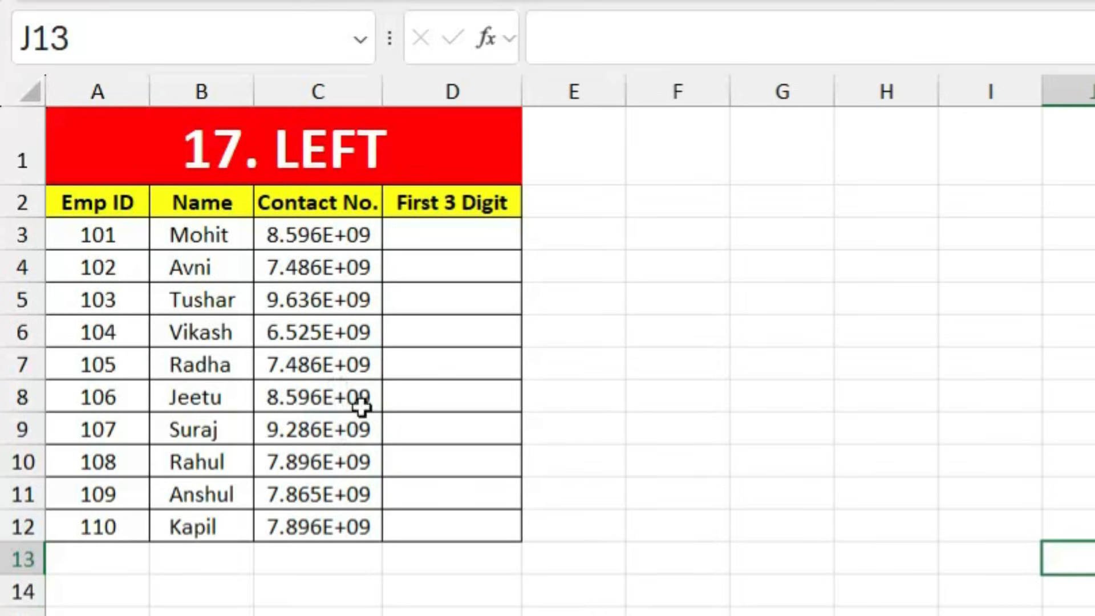
# Step: Widen column C and enter =LEFT(C3,3) in D3
pyautogui.moveTo(382, 90); pyautogui.dragTo(411, 91)
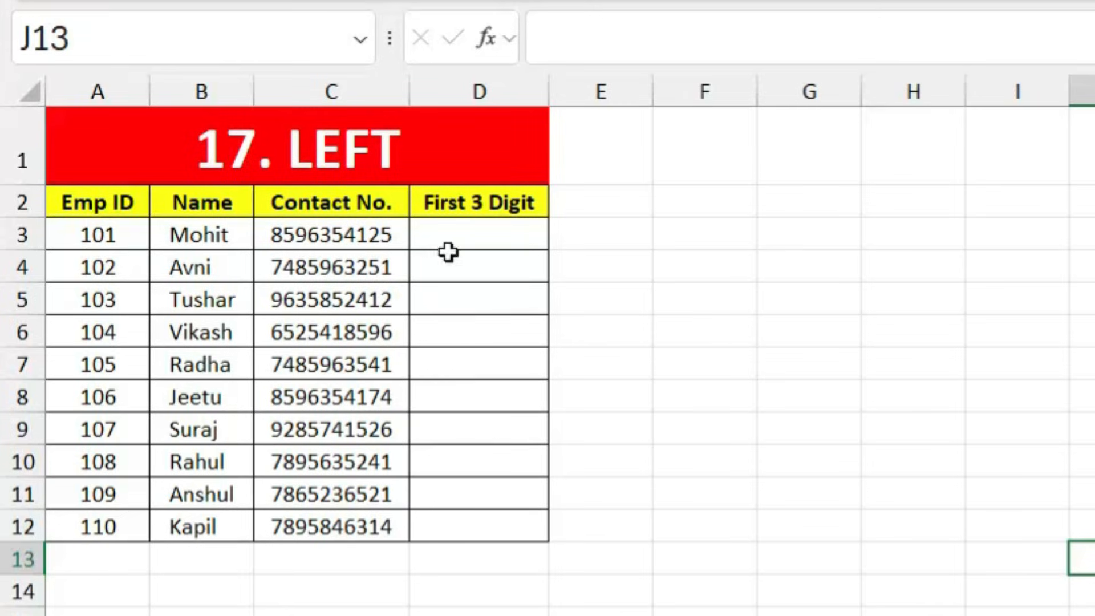
pyautogui.click(480, 241)
pyautogui.write('=left')
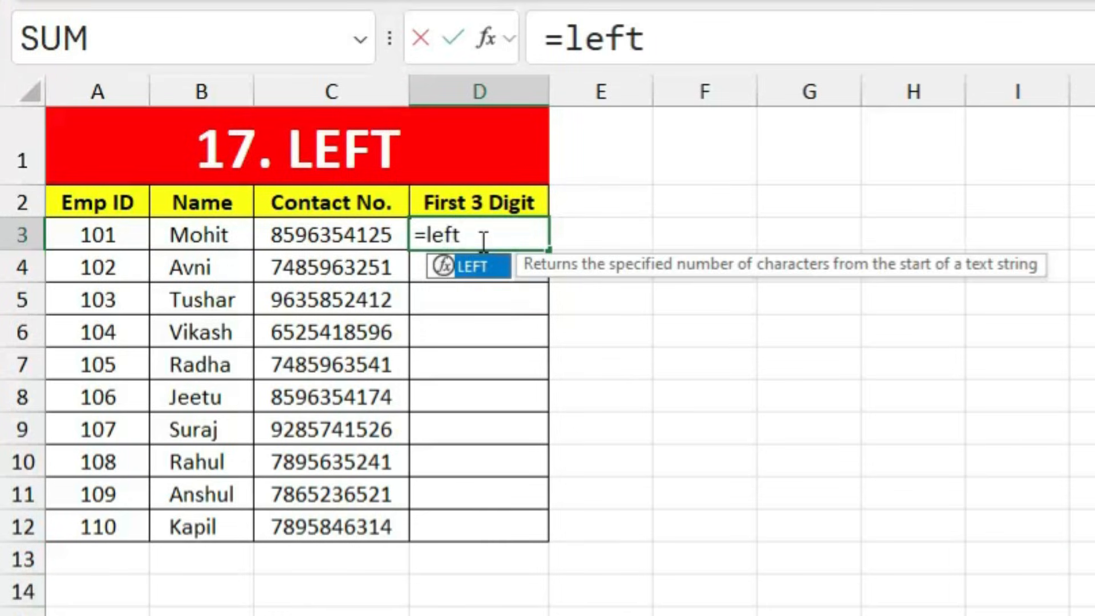
pyautogui.press('Tab')
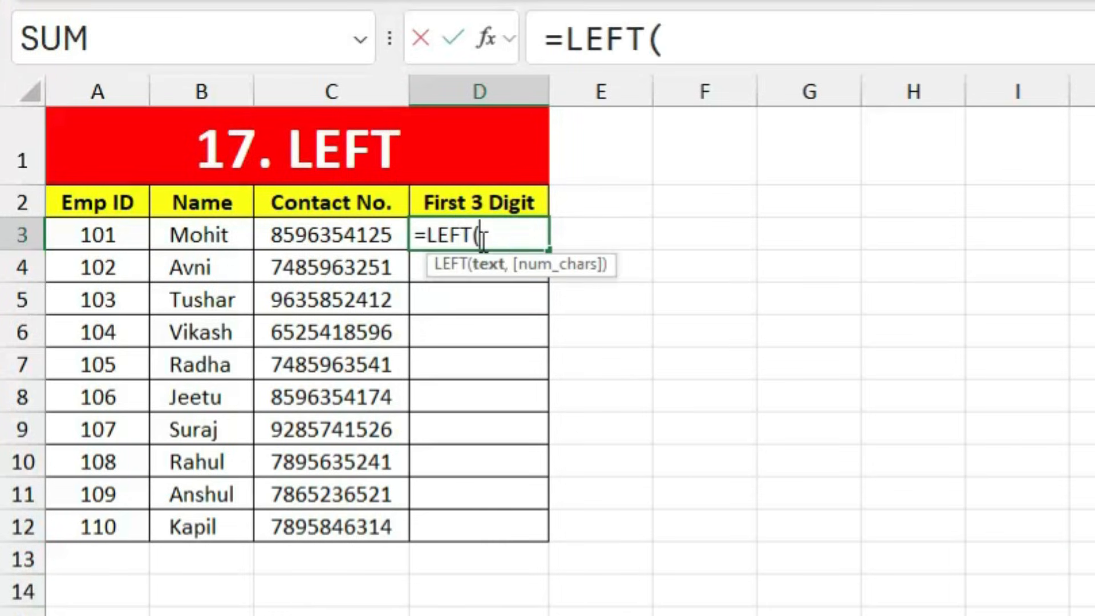
pyautogui.click(318, 234)
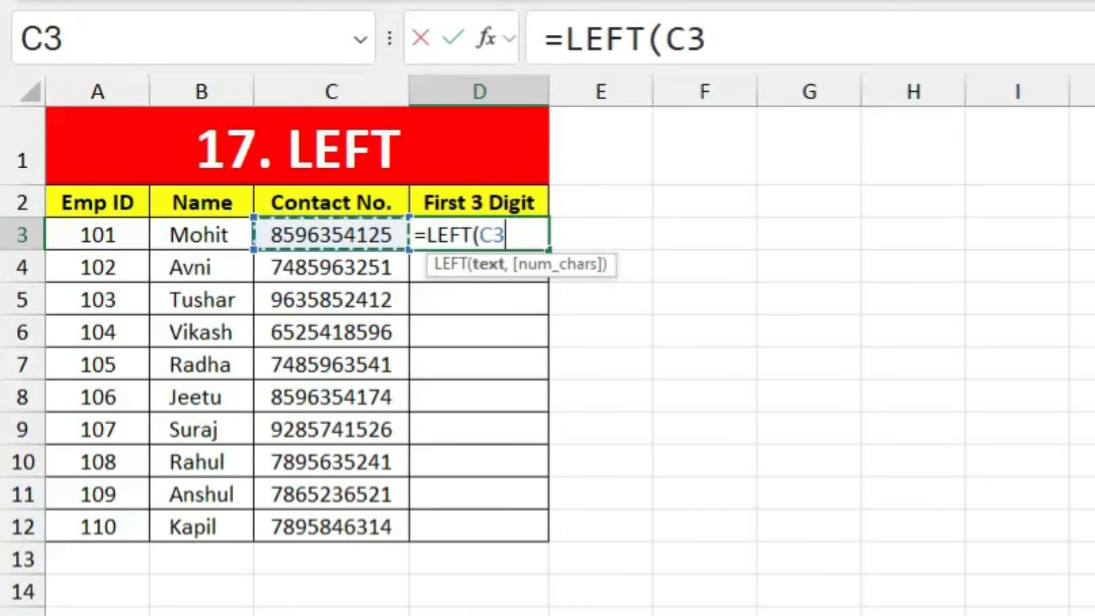
pyautogui.write(',')
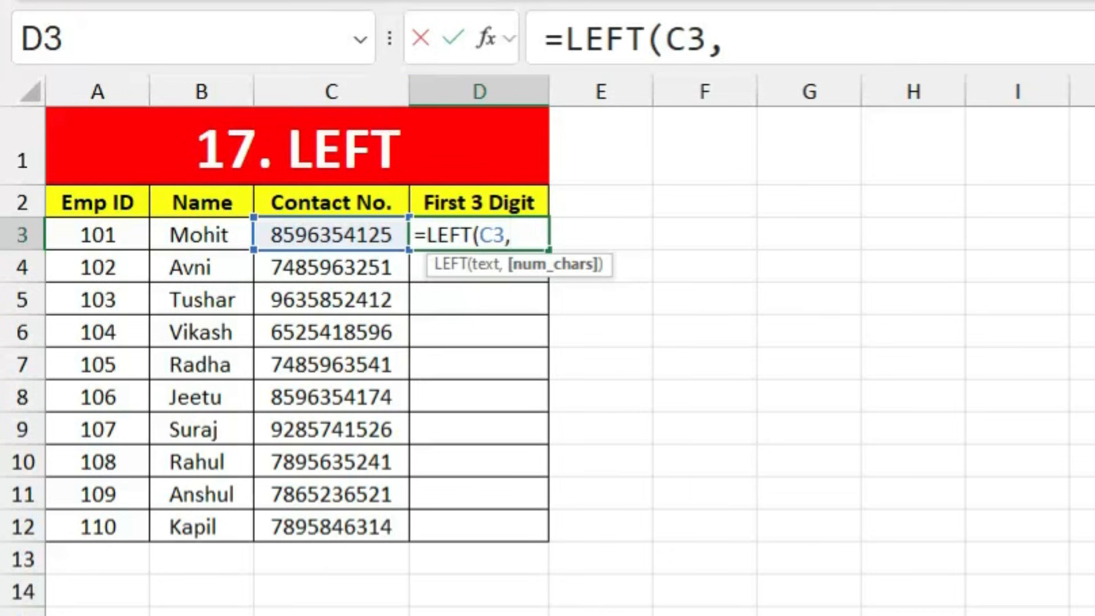
pyautogui.write('3')
pyautogui.press('Return')
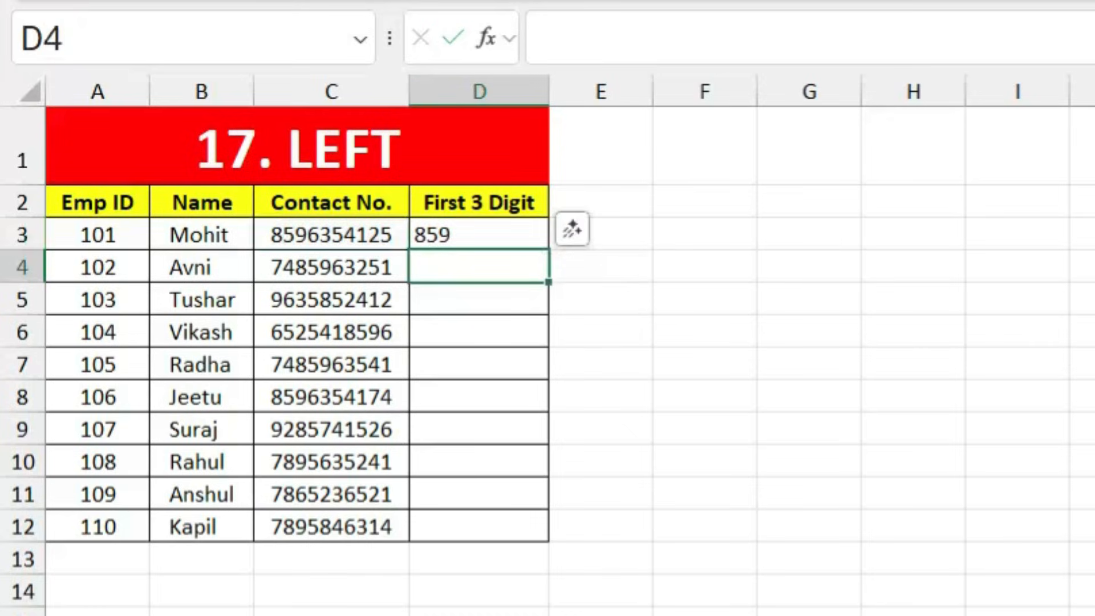
# Step: Copy the LEFT formula from D3 down to D12
pyautogui.click(367, 237)
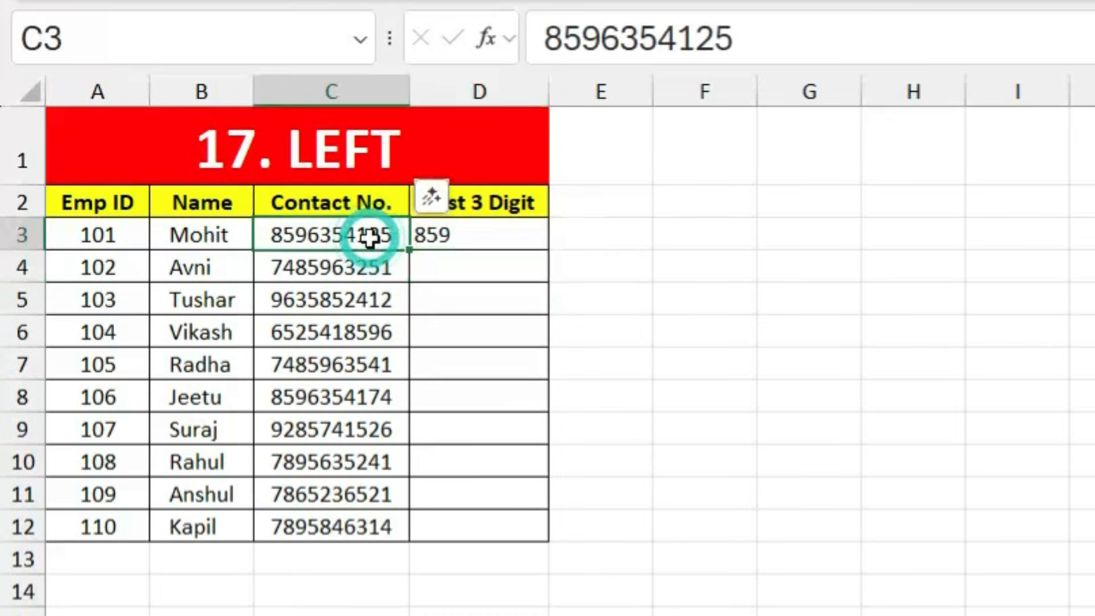
pyautogui.click(456, 232)
pyautogui.moveTo(549, 250); pyautogui.dragTo(533, 540)
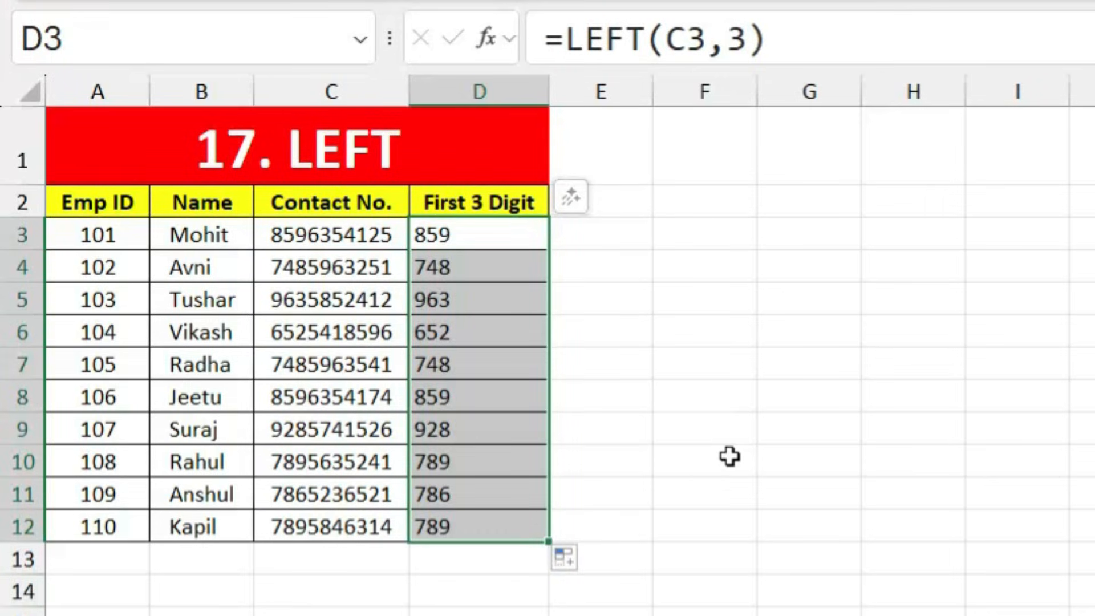
pyautogui.click(726, 483)
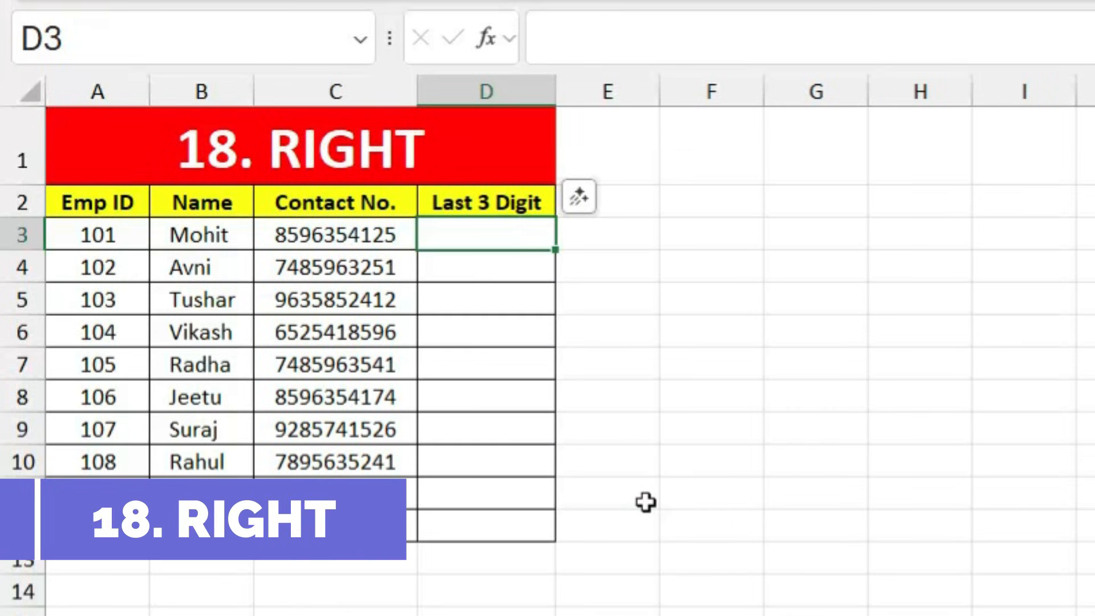
# Step: Enter =RIGHT(C3,3) in D3 to extract the contact number's last three digits
pyautogui.write('=Right')
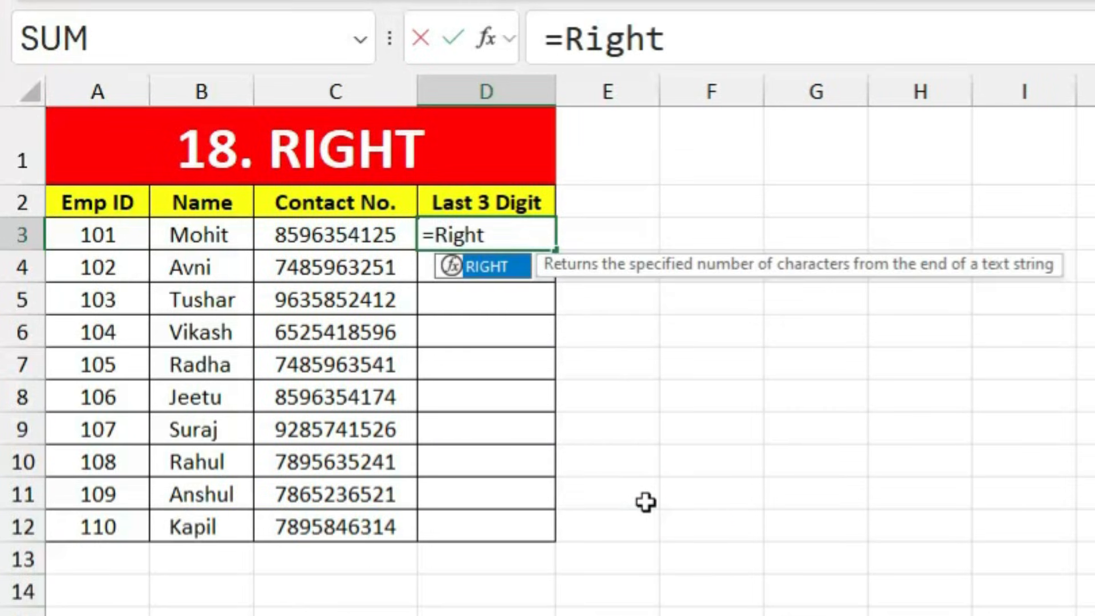
pyautogui.press('Tab')
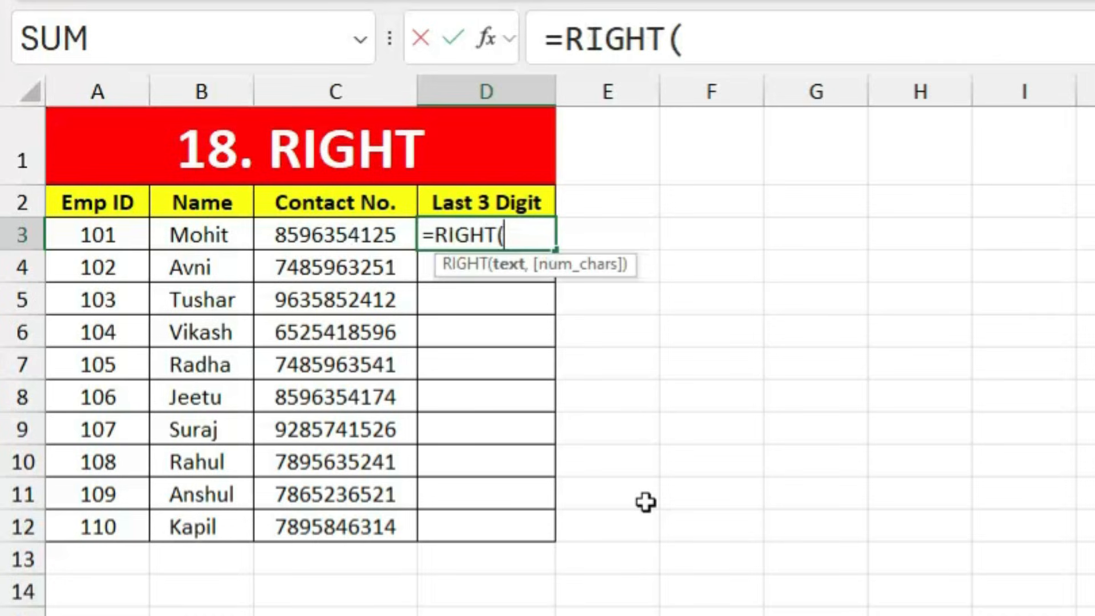
pyautogui.click(356, 239)
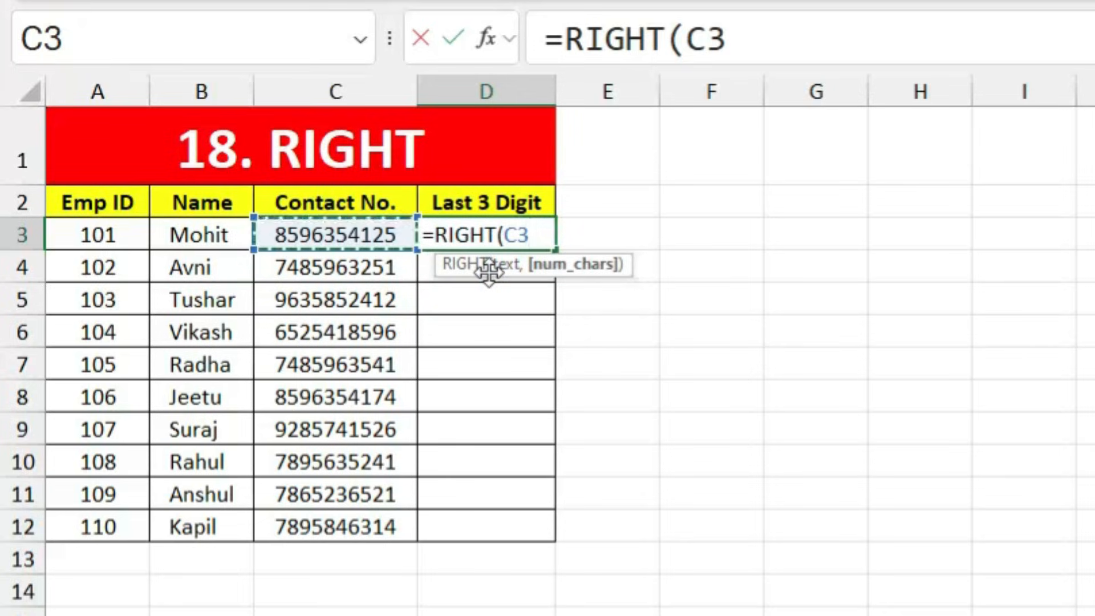
pyautogui.write(',')
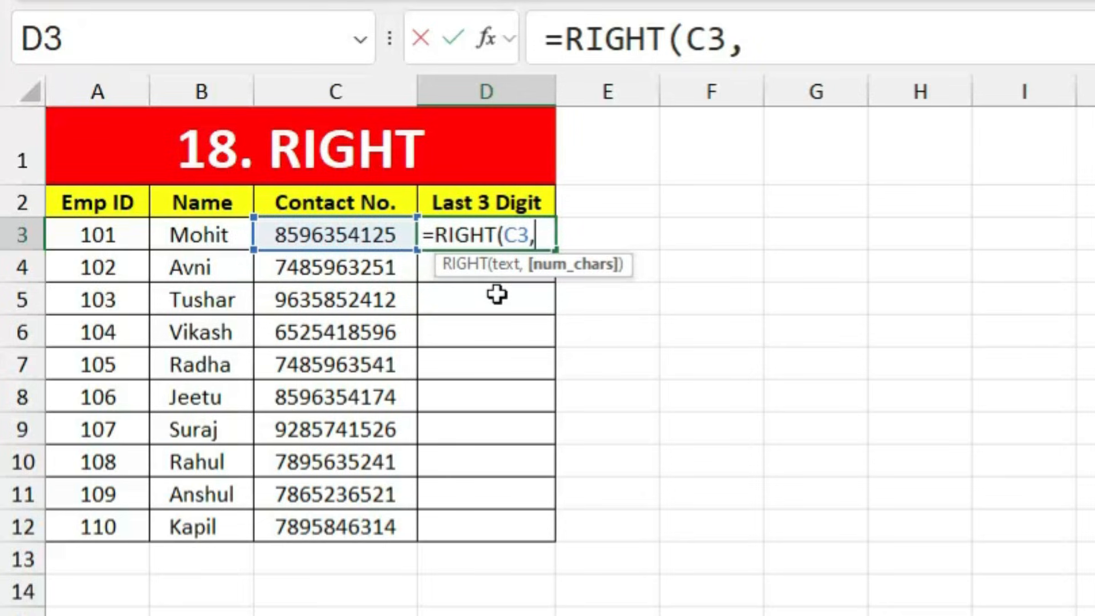
pyautogui.write('3')
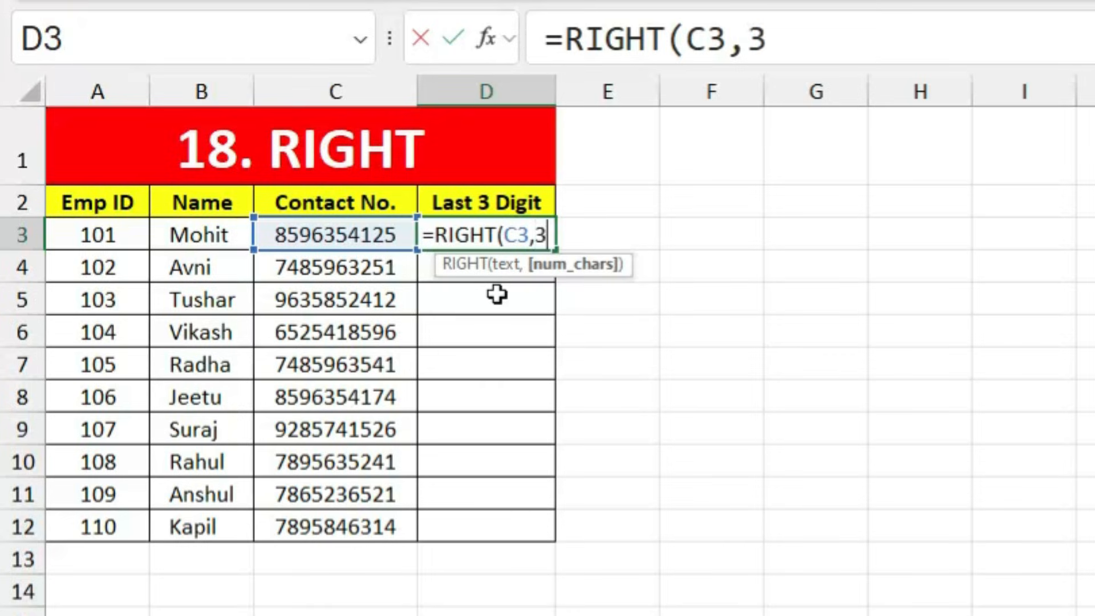
pyautogui.press('Return')
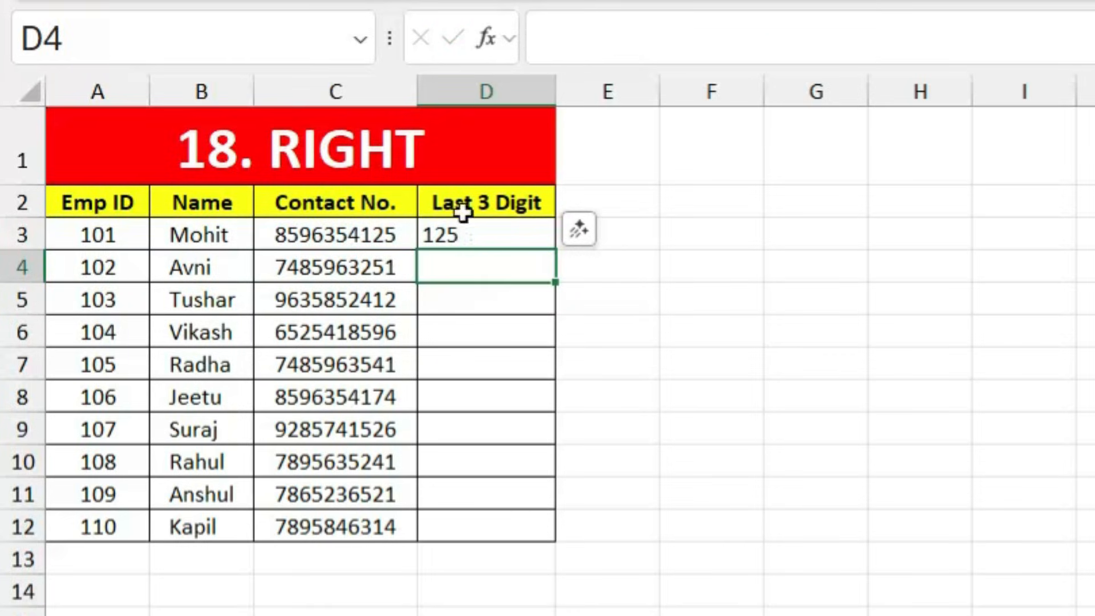
# Step: Fill the RIGHT formula from D3 down to D12
pyautogui.click(466, 233)
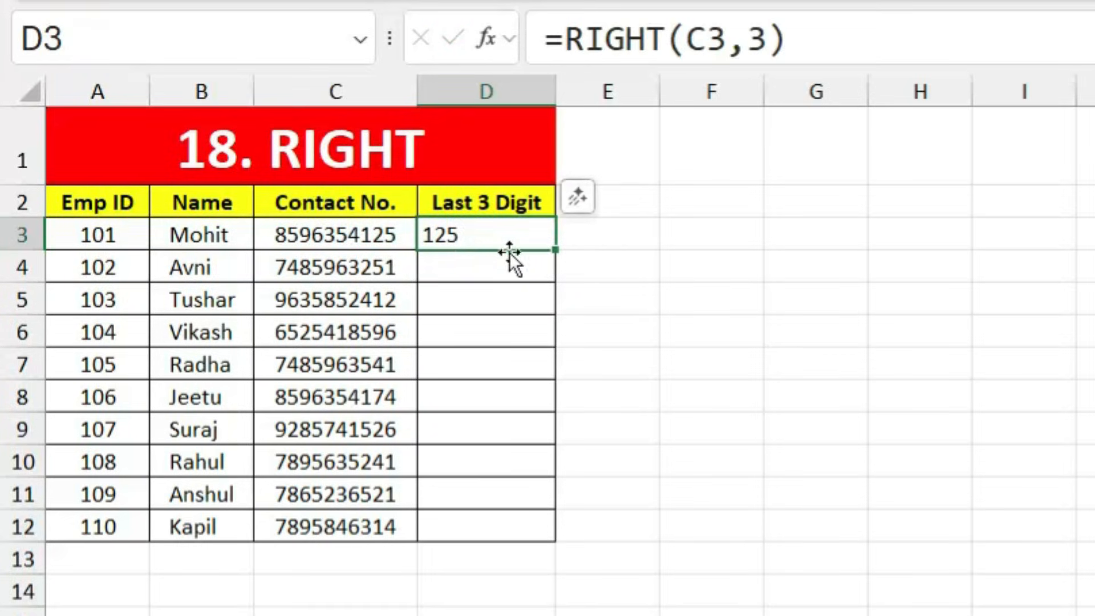
pyautogui.moveTo(555, 255); pyautogui.dragTo(553, 541)
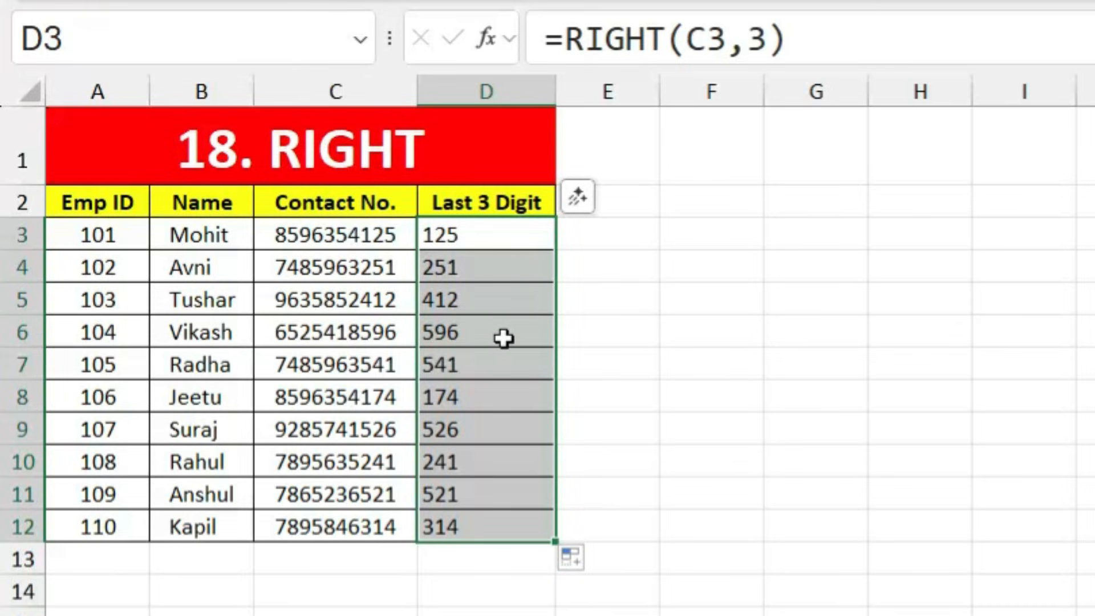
pyautogui.click(712, 493)
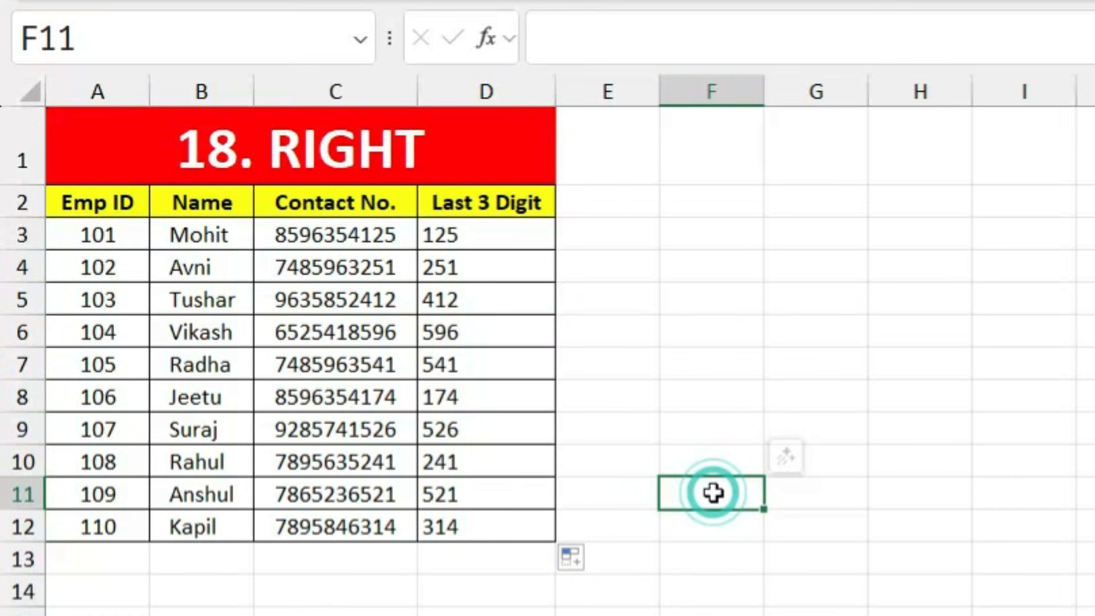
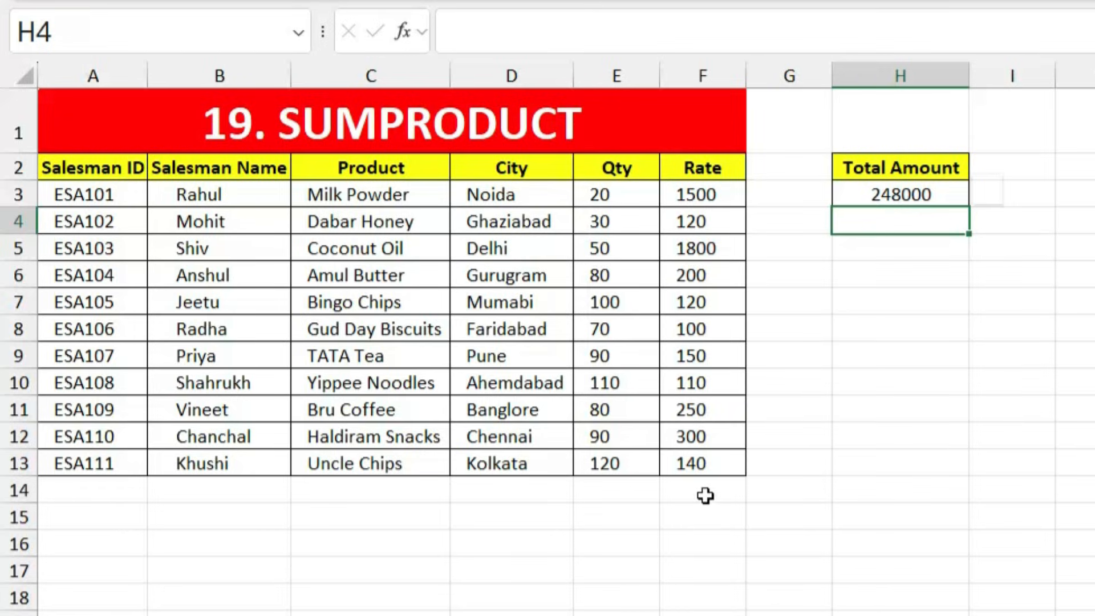
# Step: Clear H3 and re-enter =SUMPRODUCT(E3:E13,F3:F13) to total Qty times Rate as 248000
pyautogui.click(937, 197)
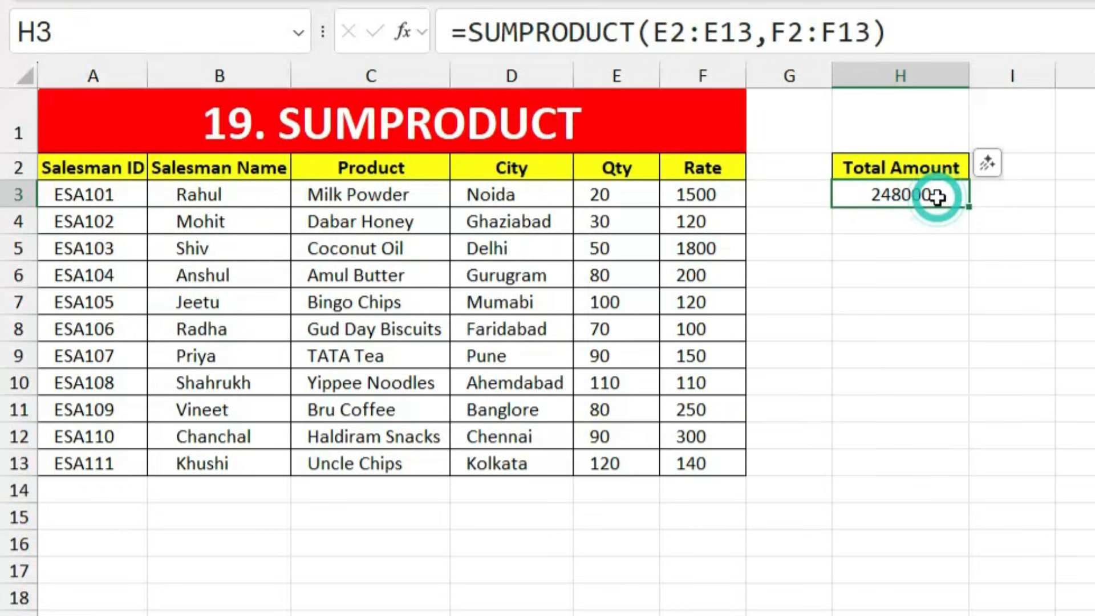
pyautogui.press('Delete')
pyautogui.click(882, 295)
pyautogui.click(876, 193)
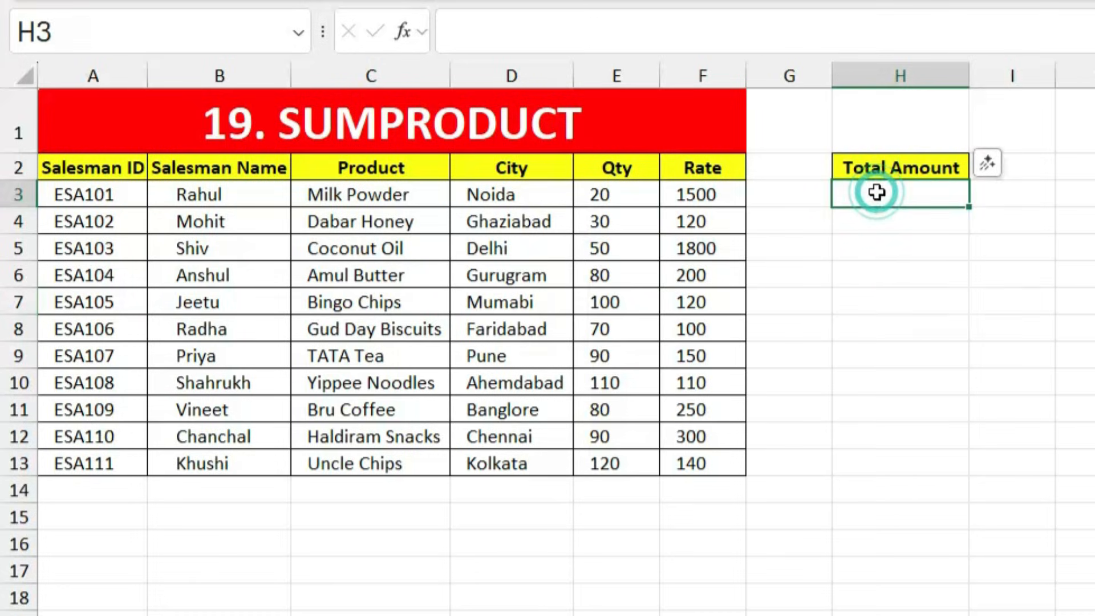
pyautogui.write('=sum')
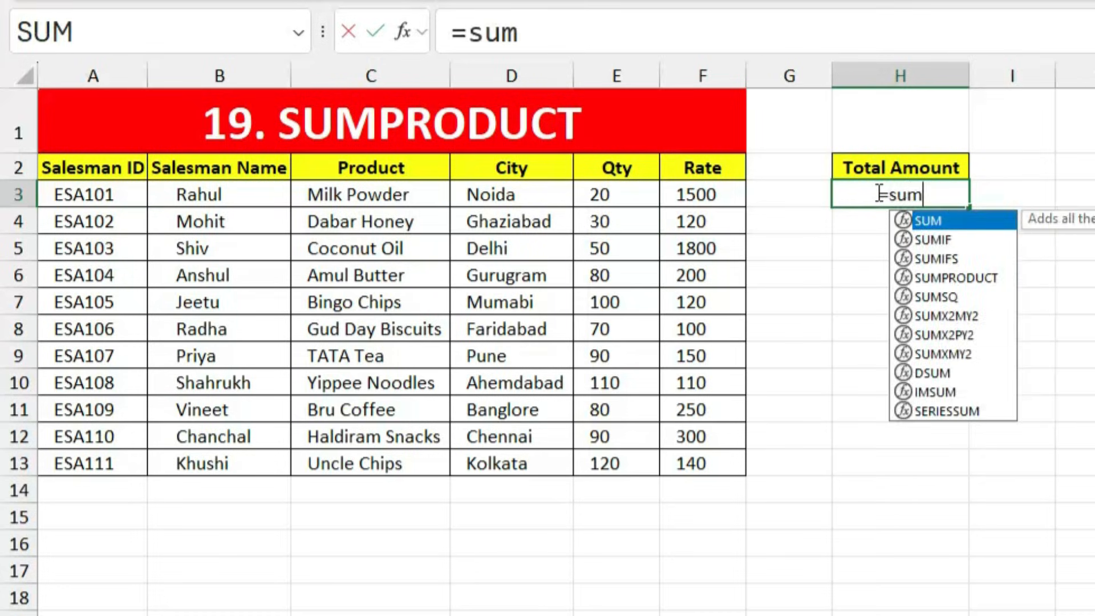
pyautogui.write('pro')
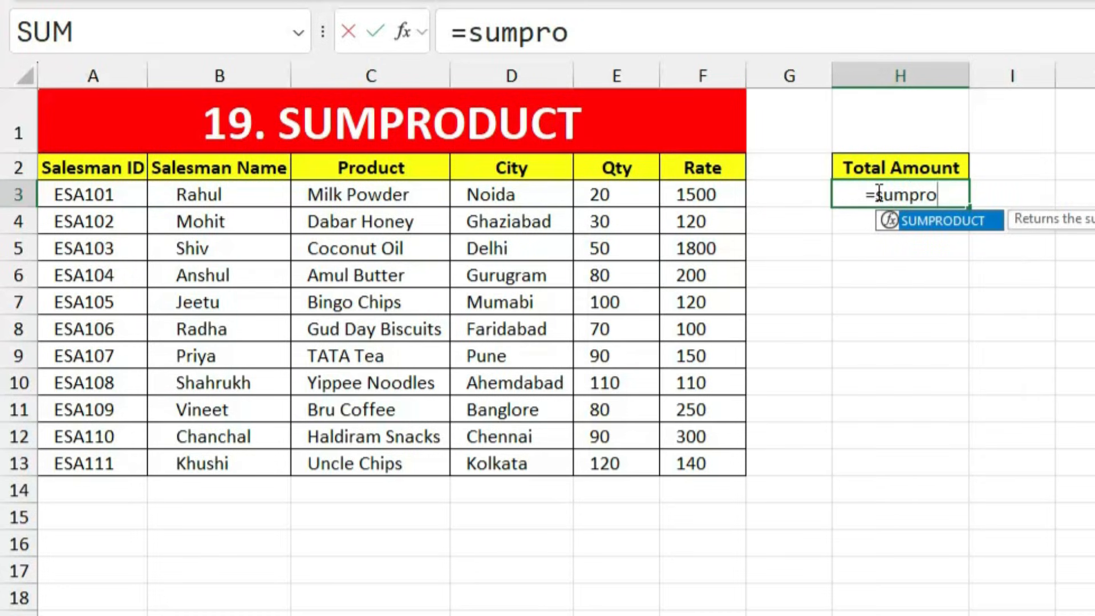
pyautogui.press('Tab')
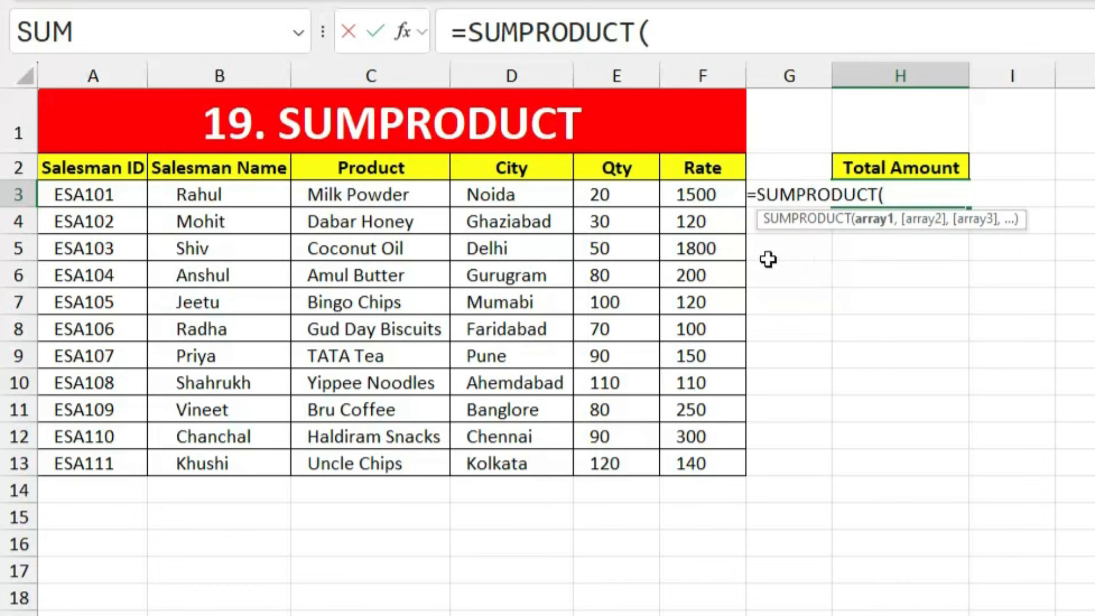
pyautogui.moveTo(625, 193); pyautogui.dragTo(617, 460)
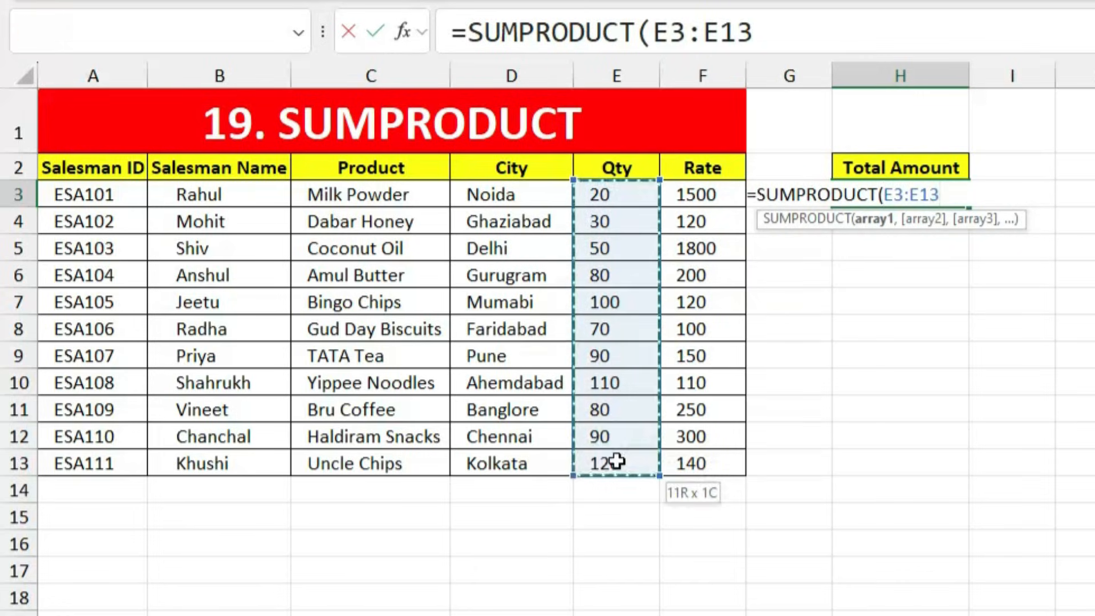
pyautogui.write(',')
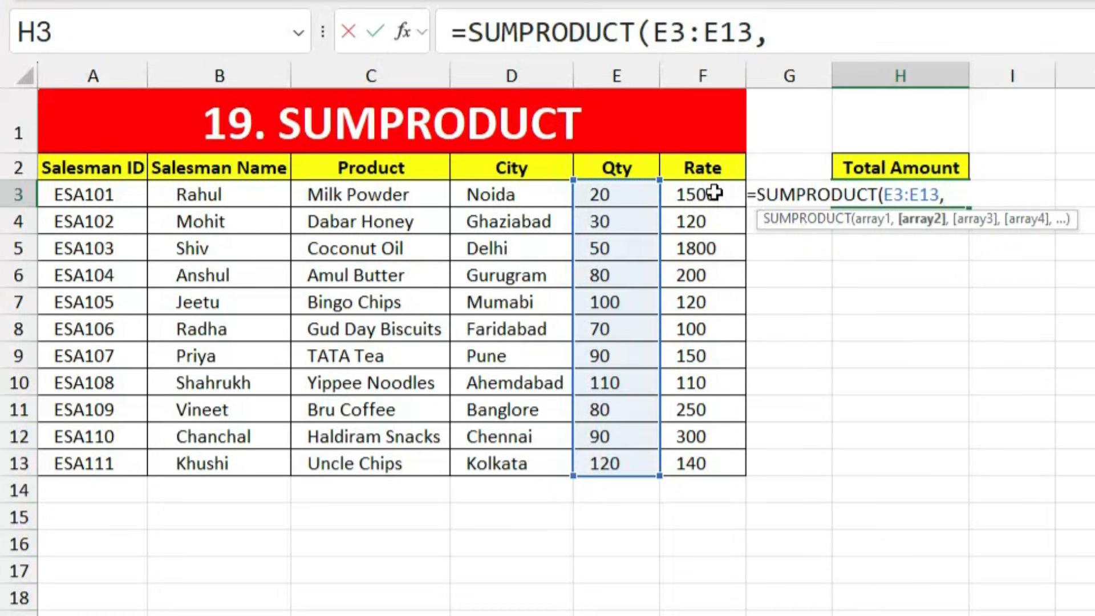
pyautogui.moveTo(714, 194); pyautogui.dragTo(715, 463)
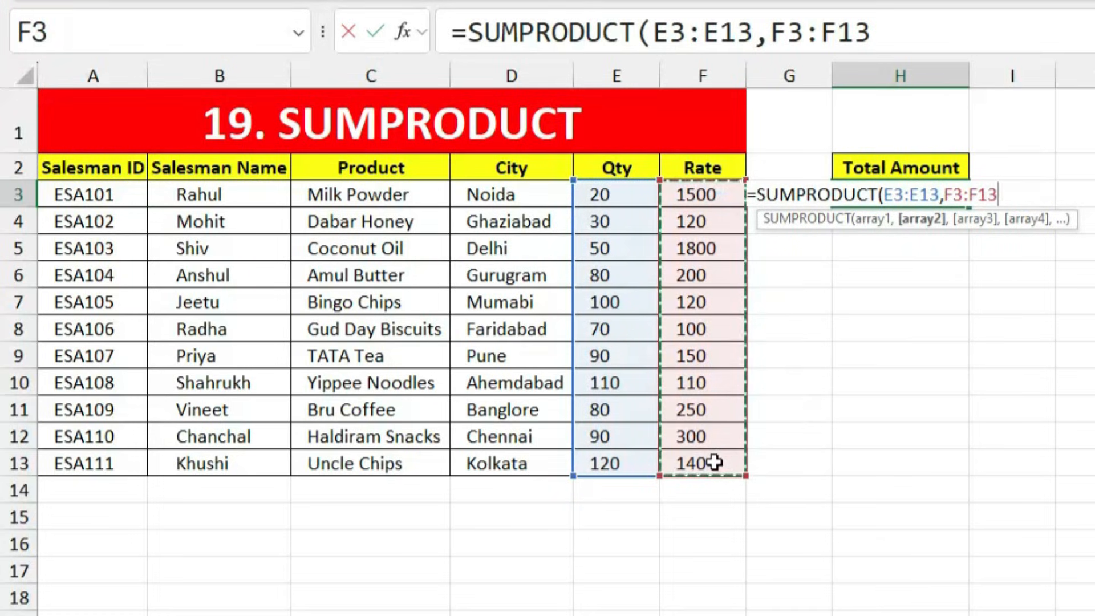
pyautogui.press('Return')
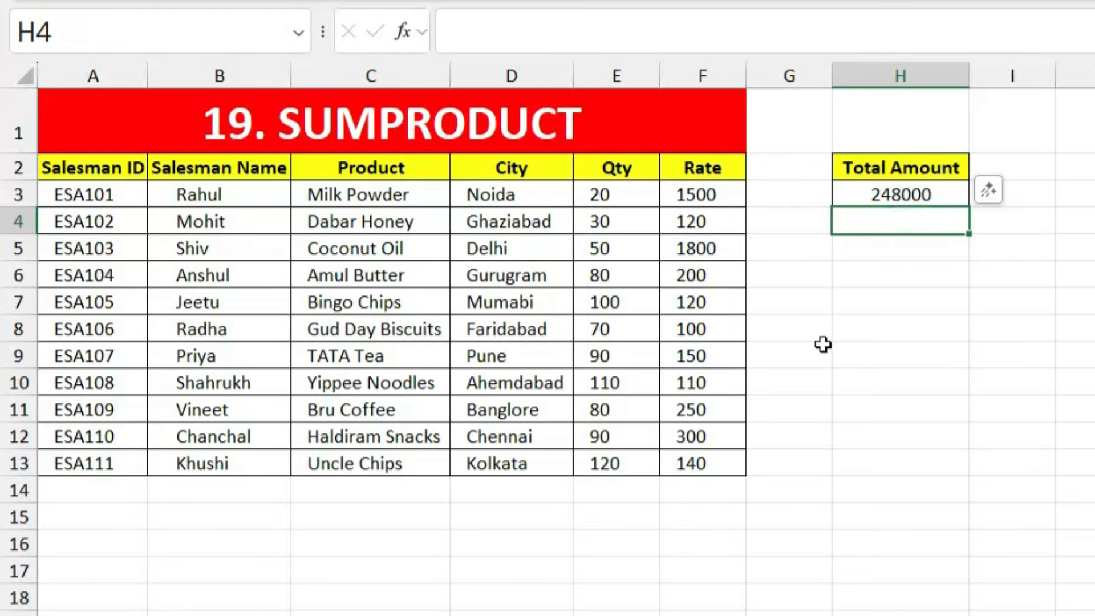
pyautogui.click(782, 196)
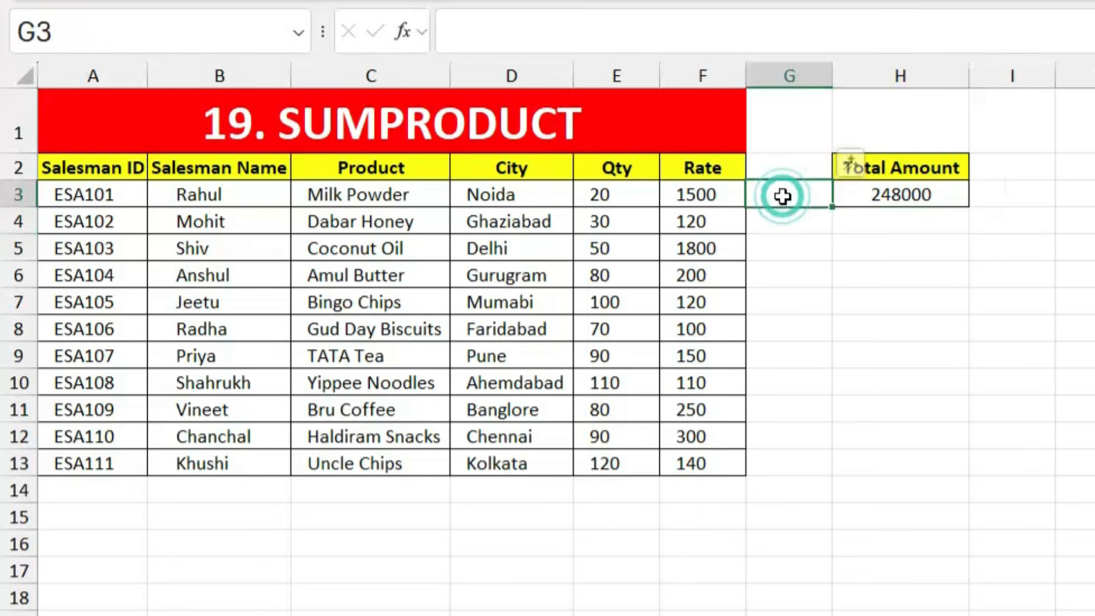
pyautogui.write('=')
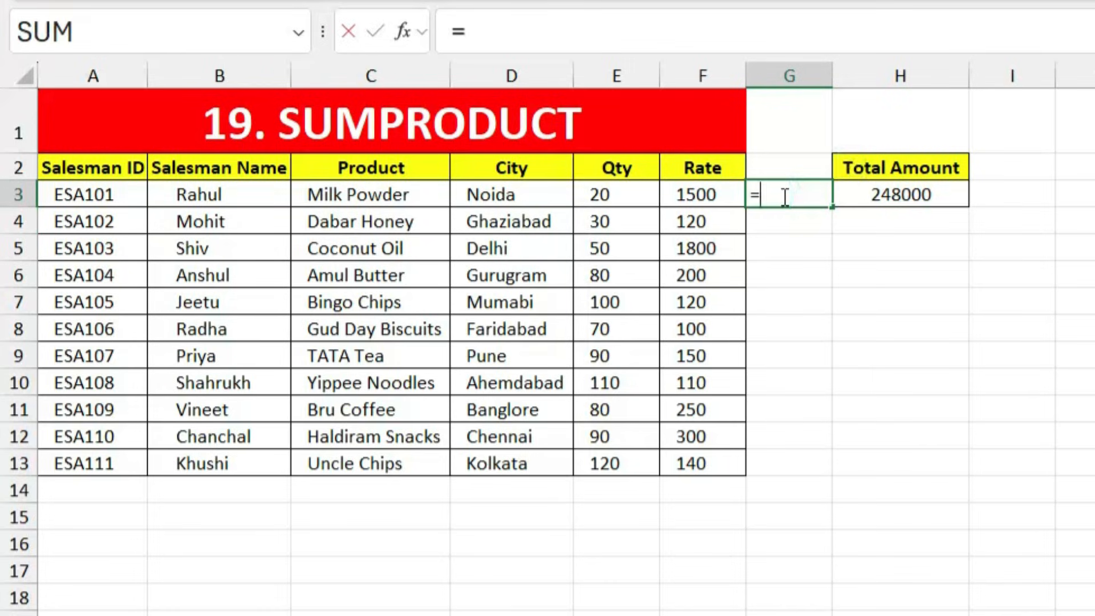
pyautogui.write('Produ')
pyautogui.press('Tab')
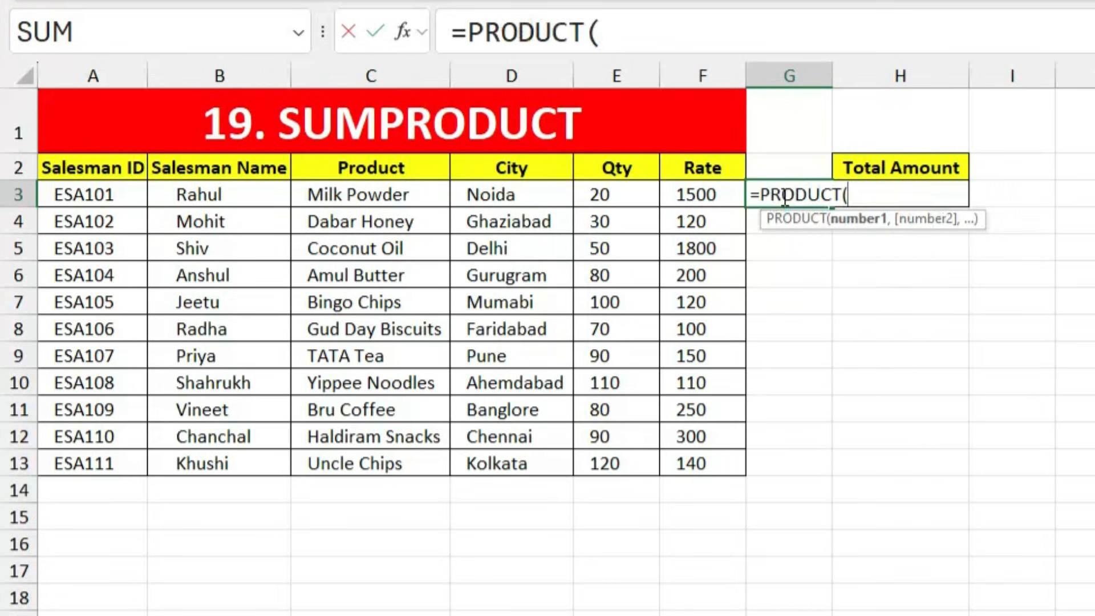
pyautogui.moveTo(601, 196); pyautogui.dragTo(680, 204)
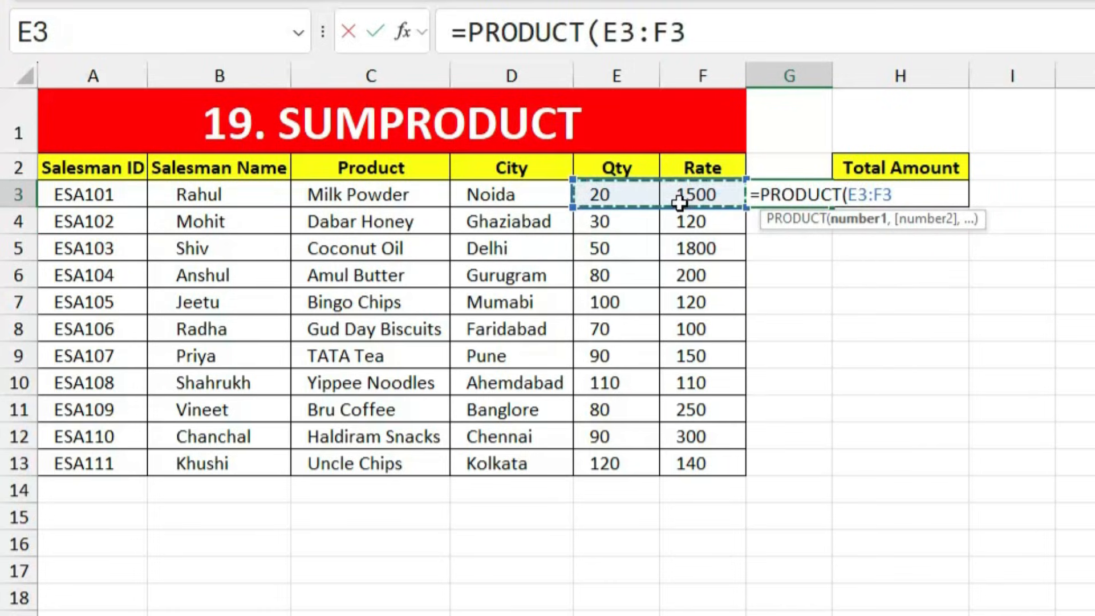
pyautogui.press('Return')
pyautogui.click(794, 193)
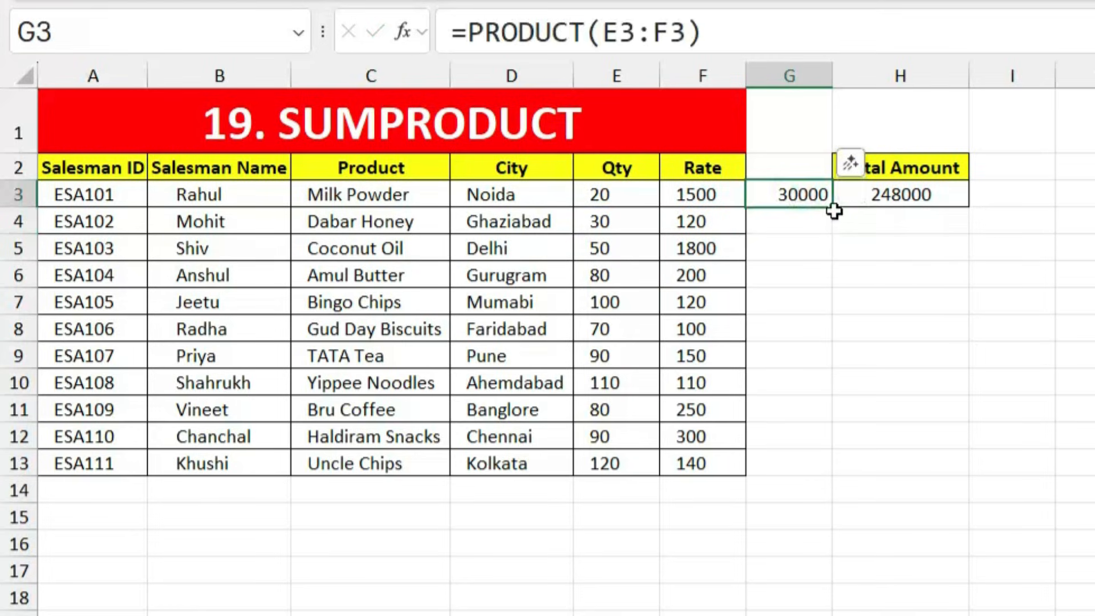
pyautogui.moveTo(834, 209); pyautogui.dragTo(817, 473)
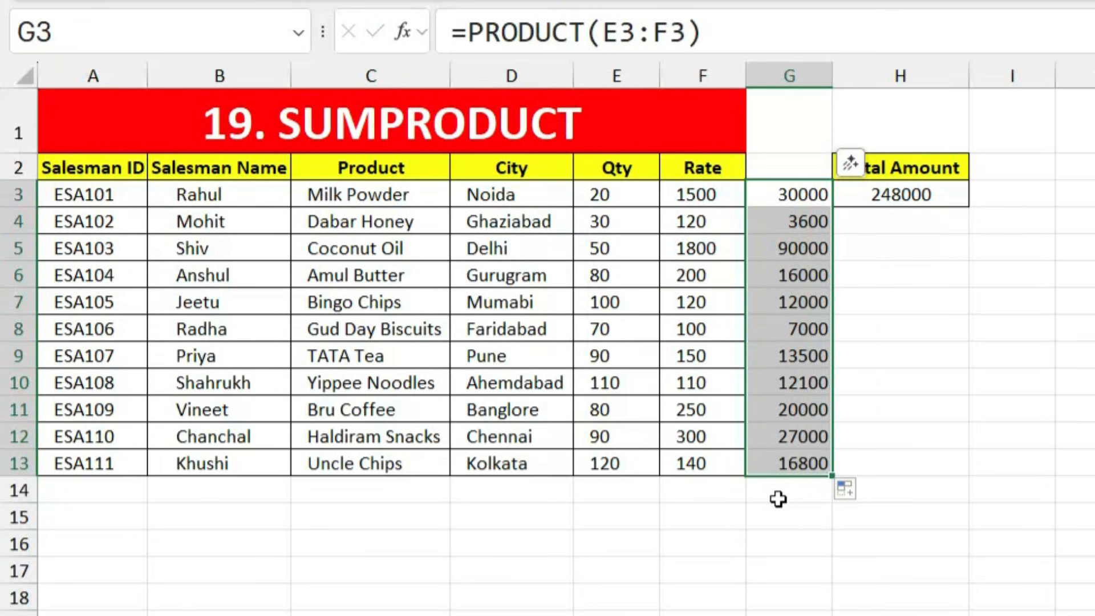
pyautogui.click(778, 499)
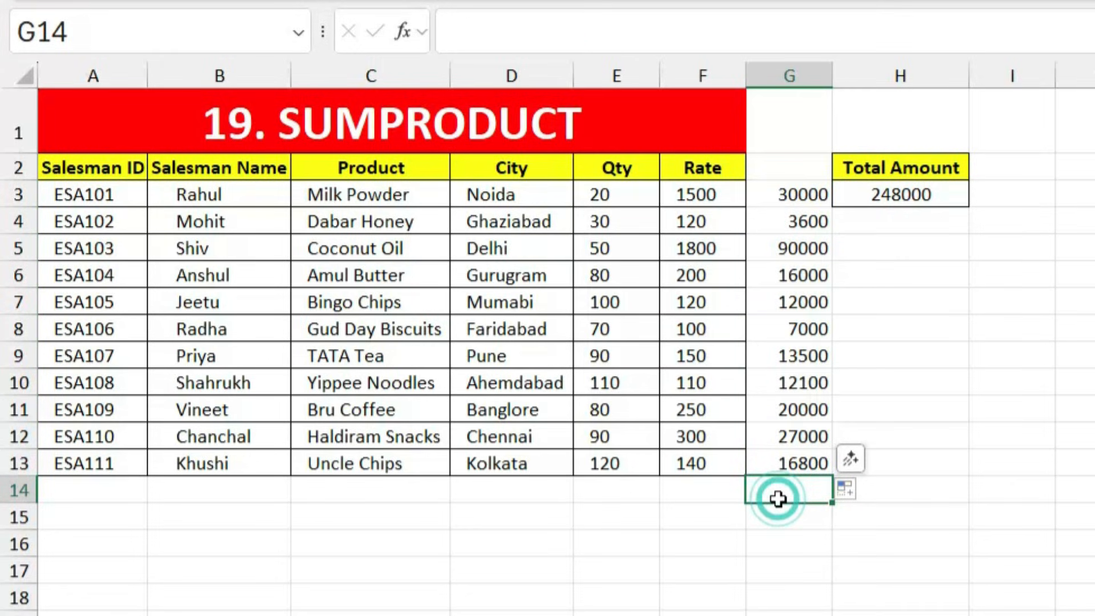
pyautogui.hotkey('alt', '=')
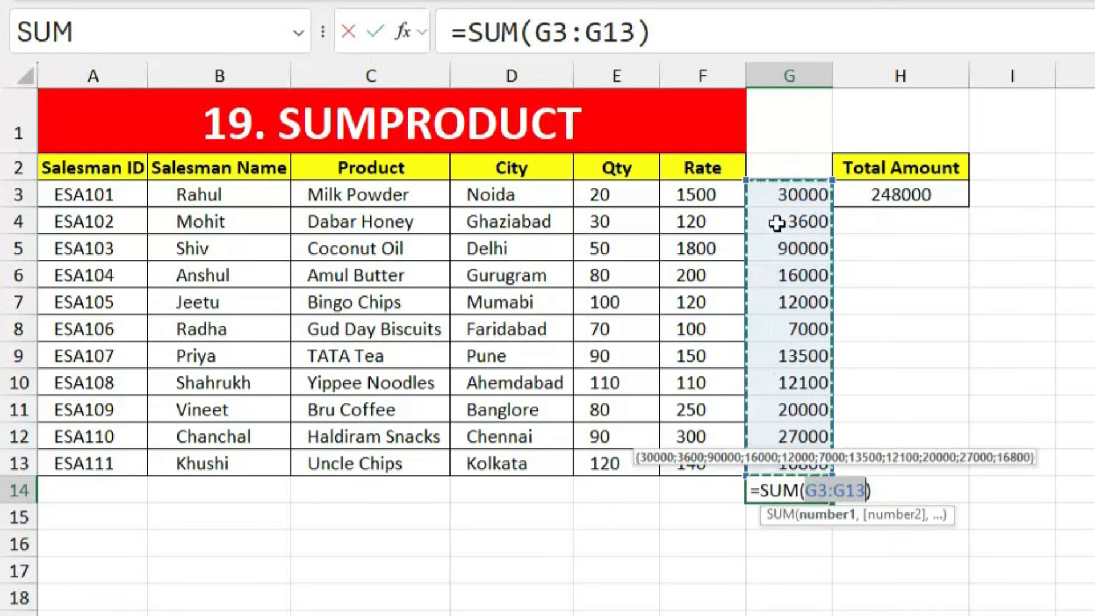
pyautogui.press('Return')
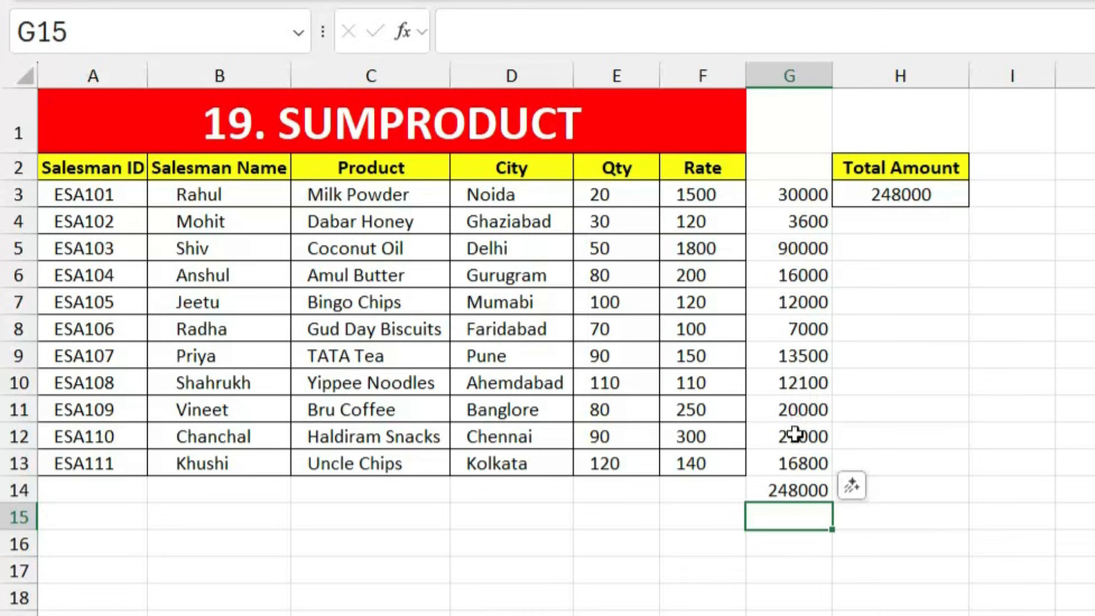
pyautogui.click(796, 487)
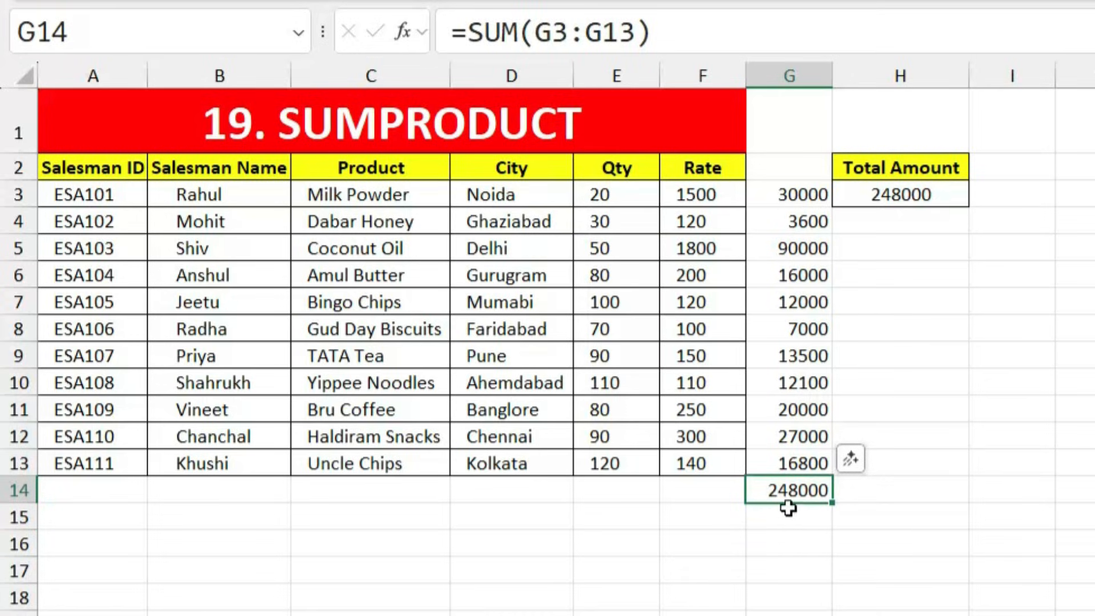
pyautogui.click(937, 195)
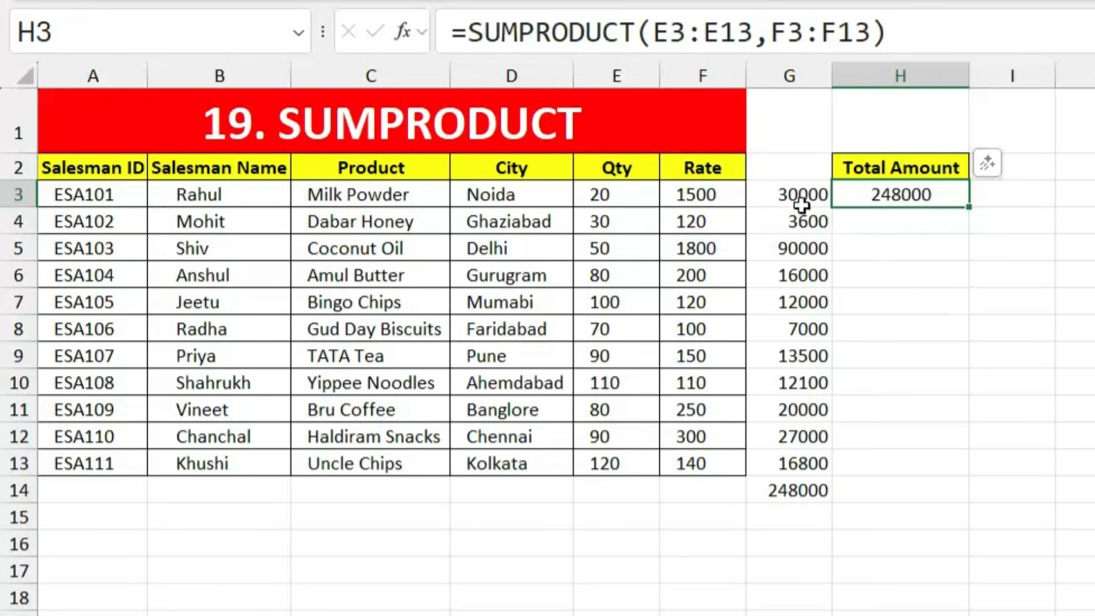
pyautogui.click(790, 185)
pyautogui.moveTo(789, 235); pyautogui.dragTo(783, 494)
pyautogui.press('Delete')
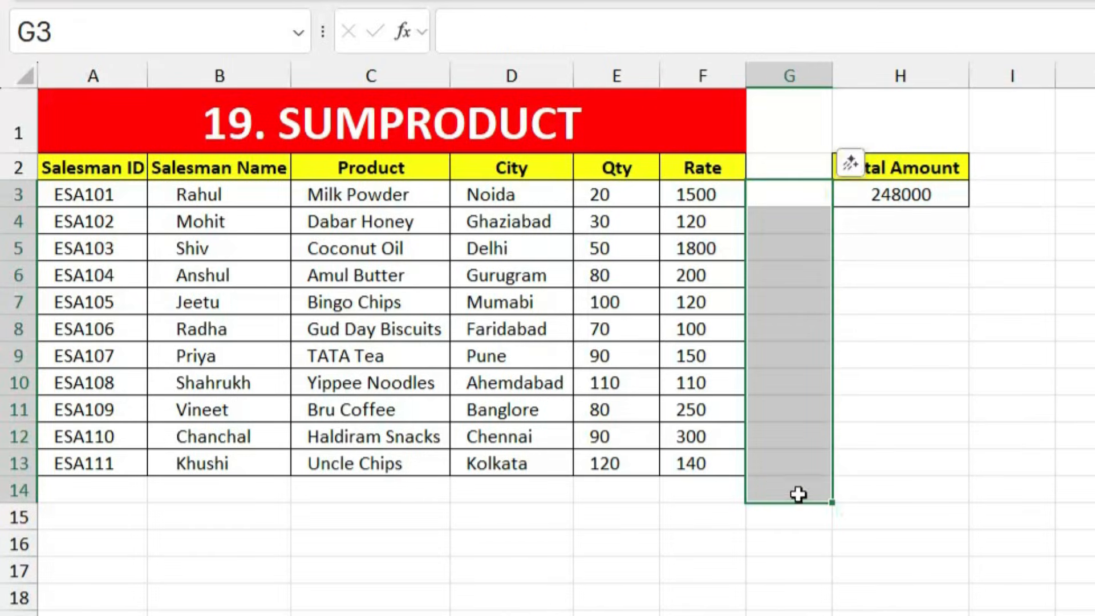
# Step: Review the first, middle and last name cells of the first rows, then select Full Name cell E3
pyautogui.click(882, 487)
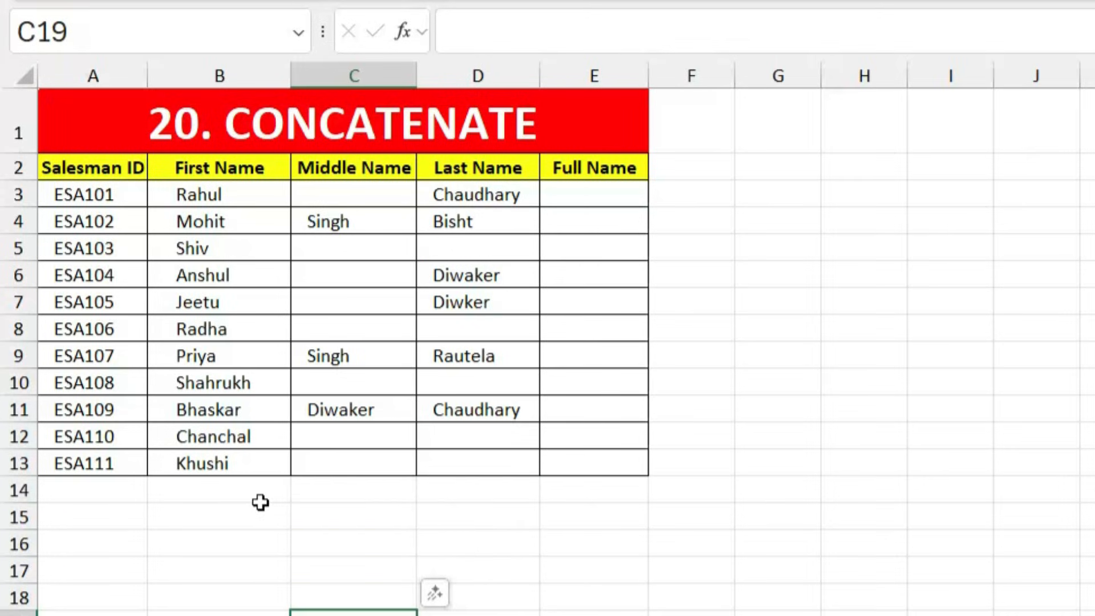
pyautogui.click(245, 204)
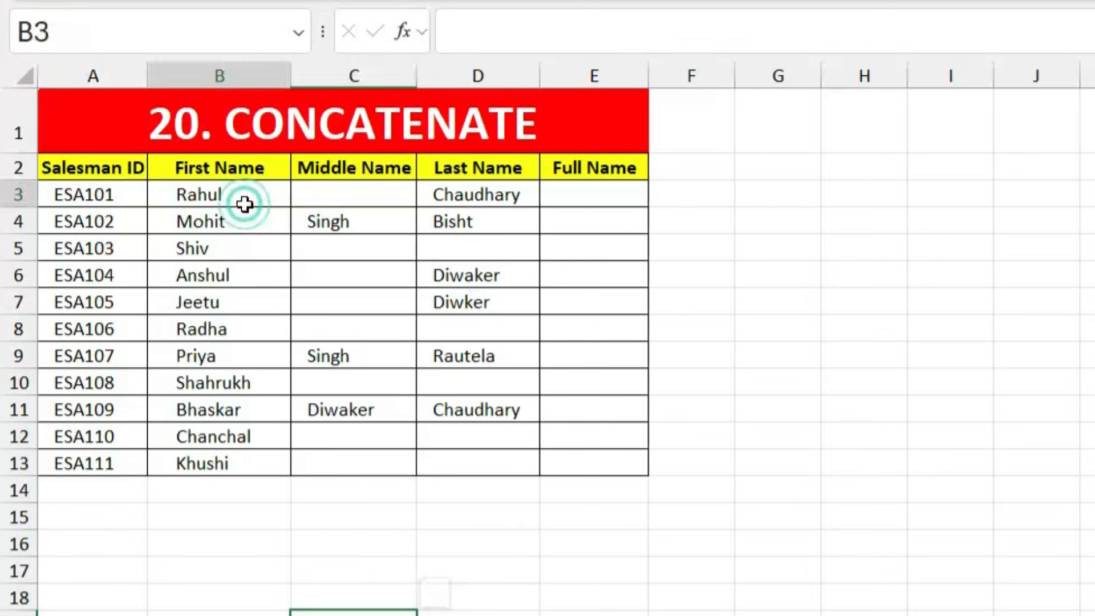
pyautogui.click(350, 224)
pyautogui.click(469, 222)
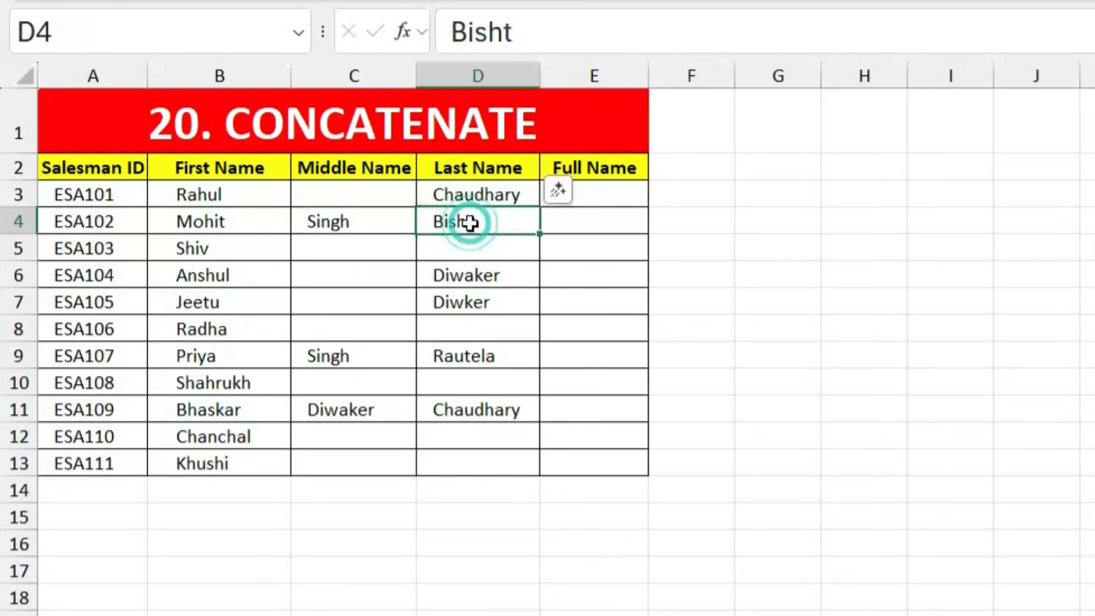
pyautogui.click(608, 220)
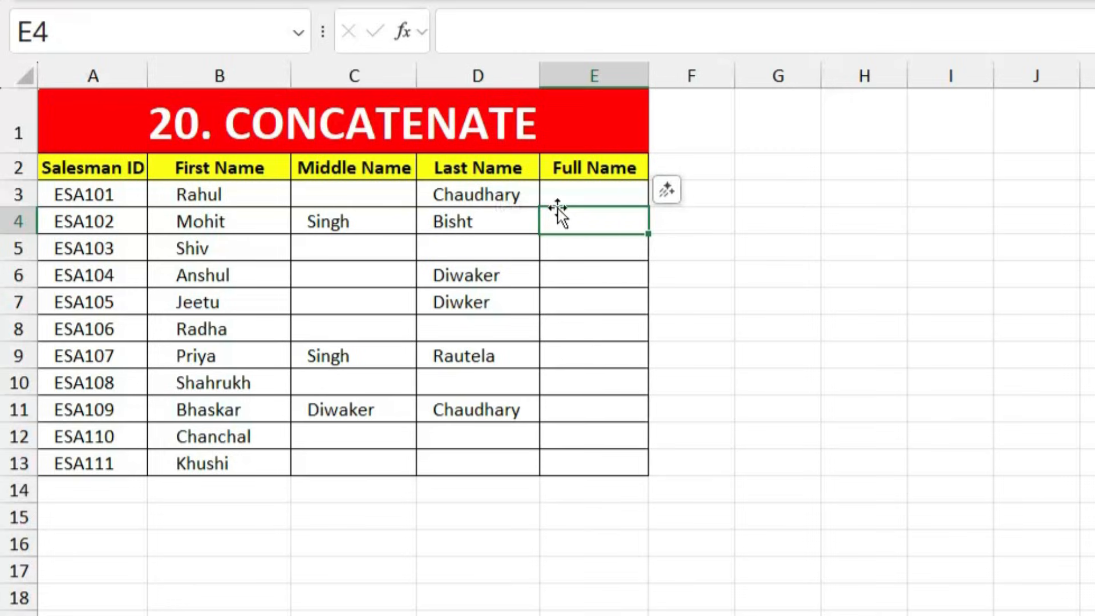
pyautogui.click(239, 187)
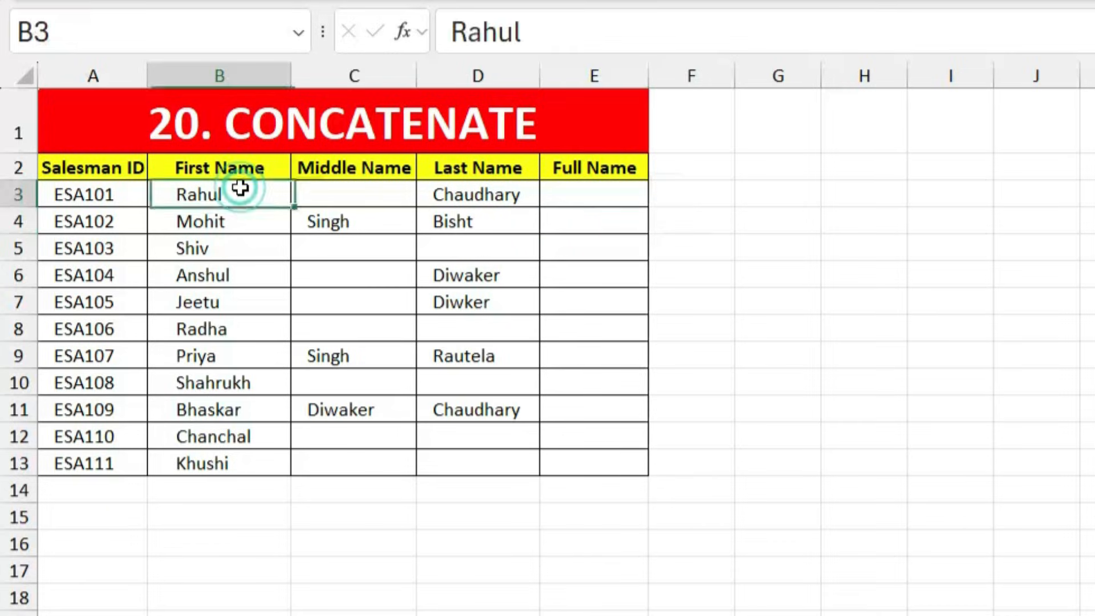
pyautogui.click(357, 220)
pyautogui.click(433, 219)
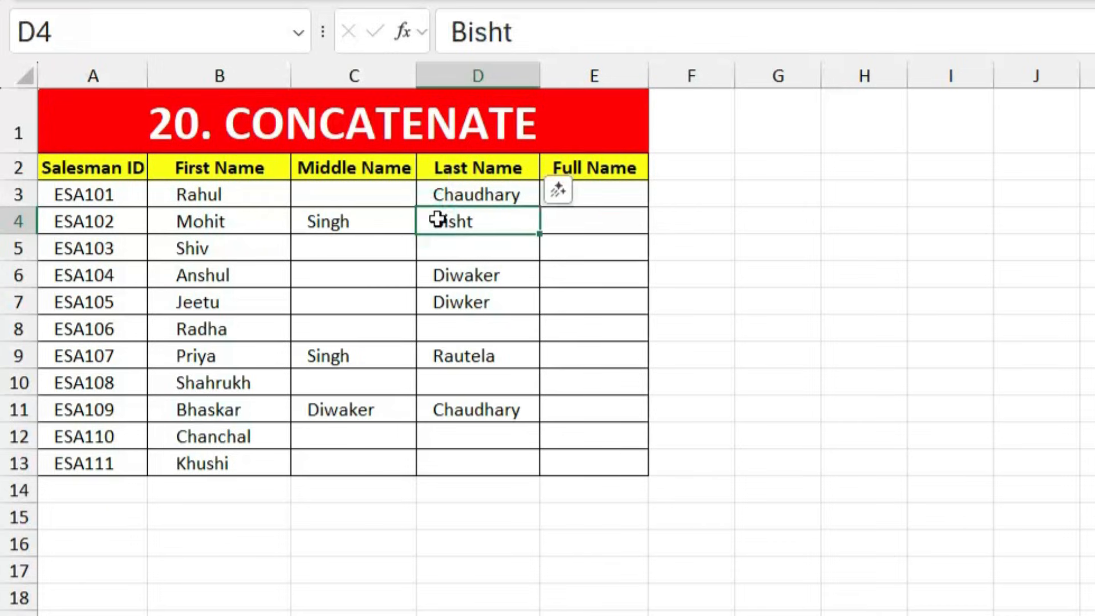
pyautogui.click(581, 226)
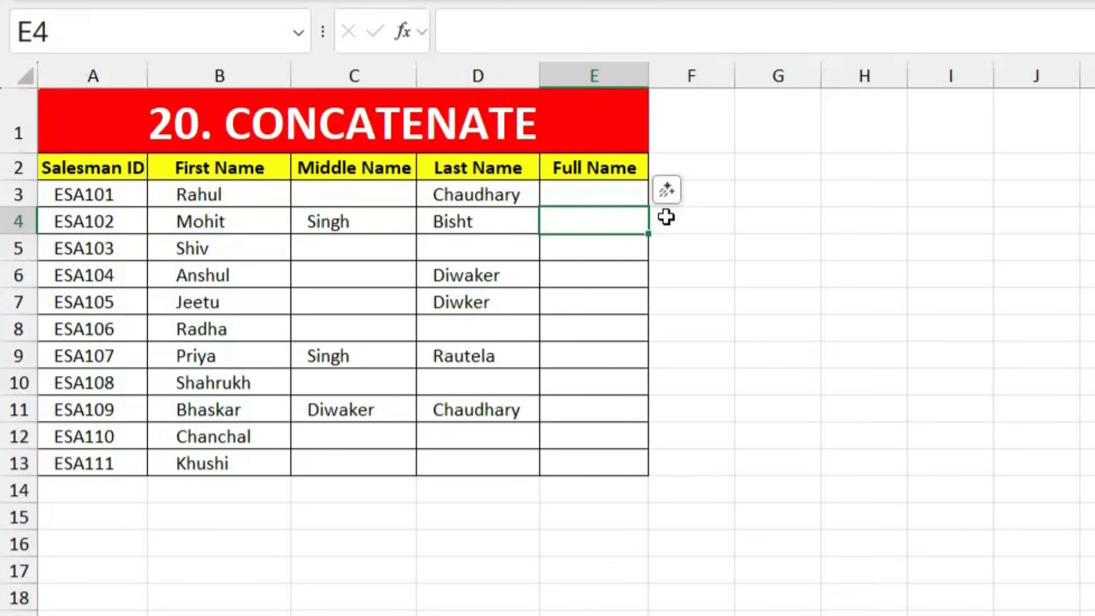
pyautogui.click(691, 219)
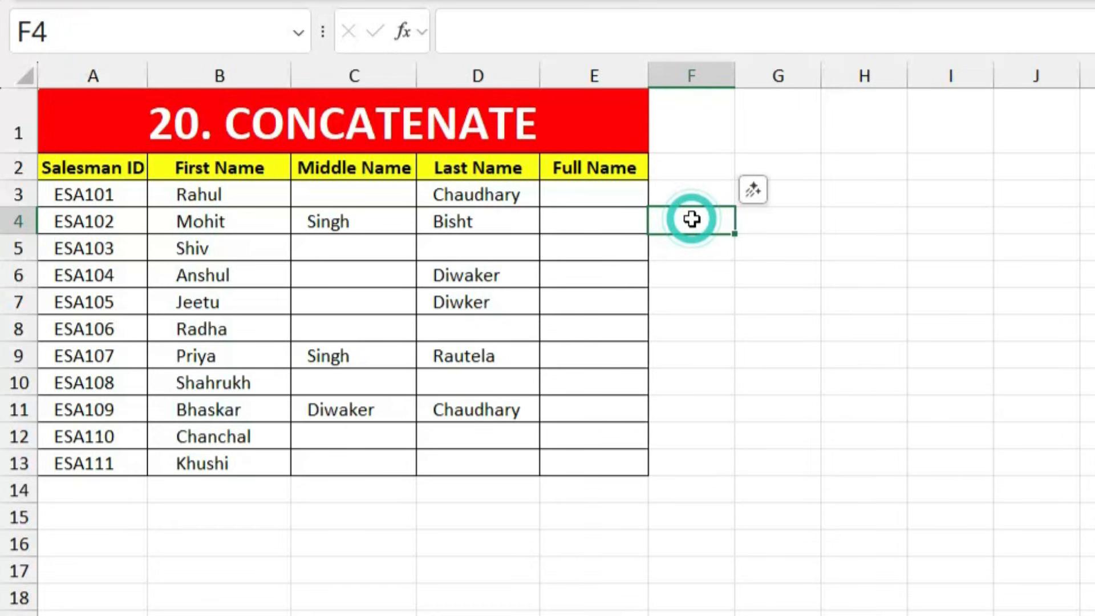
pyautogui.click(608, 196)
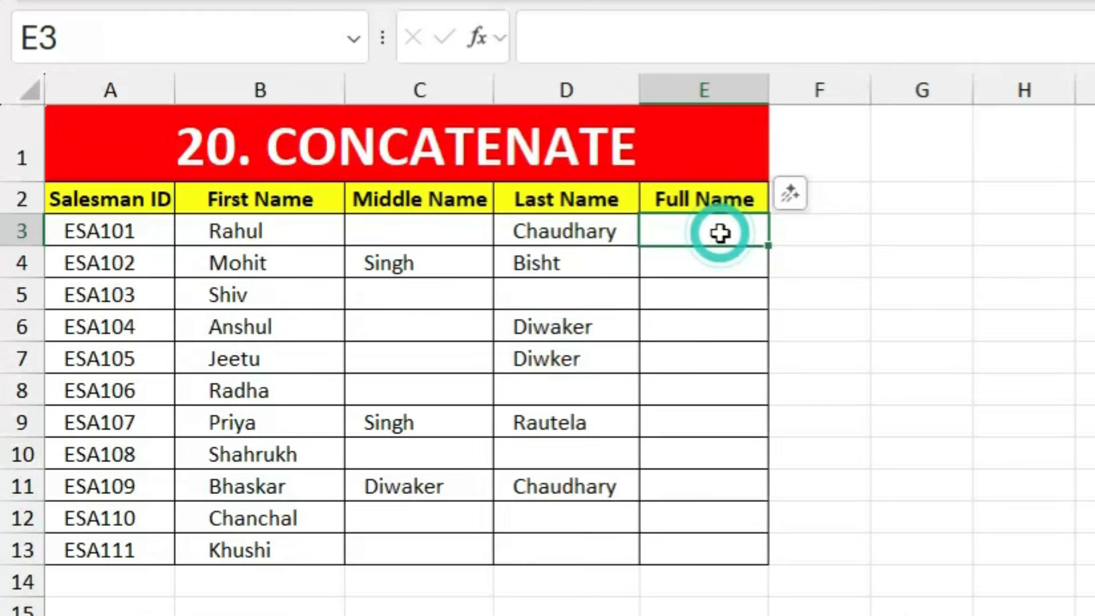
# Step: Enter =CONCATENATE(B3," ",C3," ",D3) in E3 to join the three name parts with spaces
pyautogui.write('=concat')
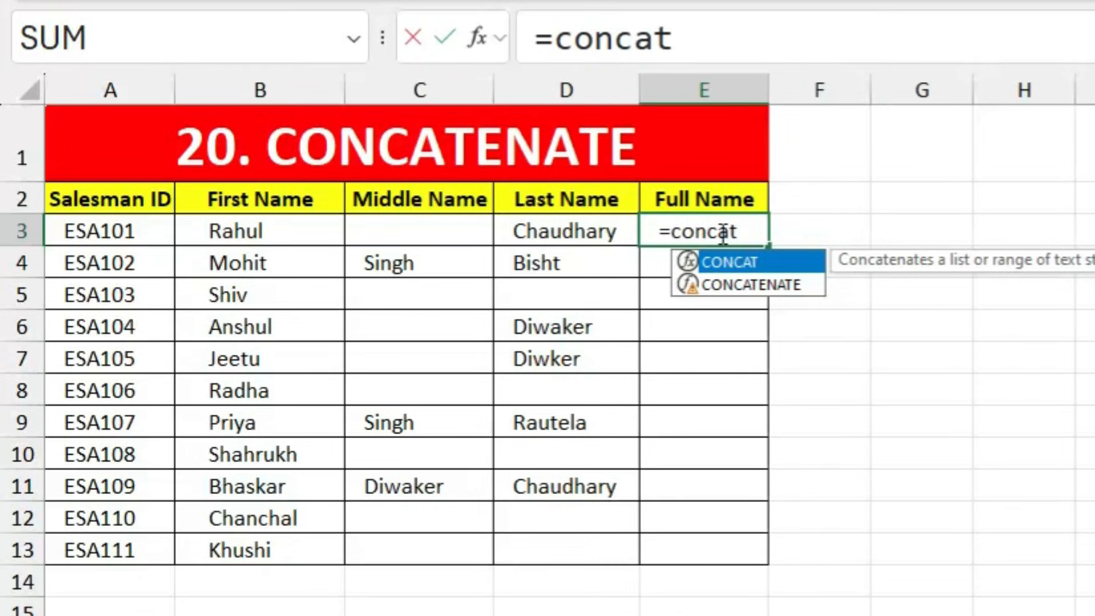
pyautogui.press('Down')
pyautogui.press('Tab')
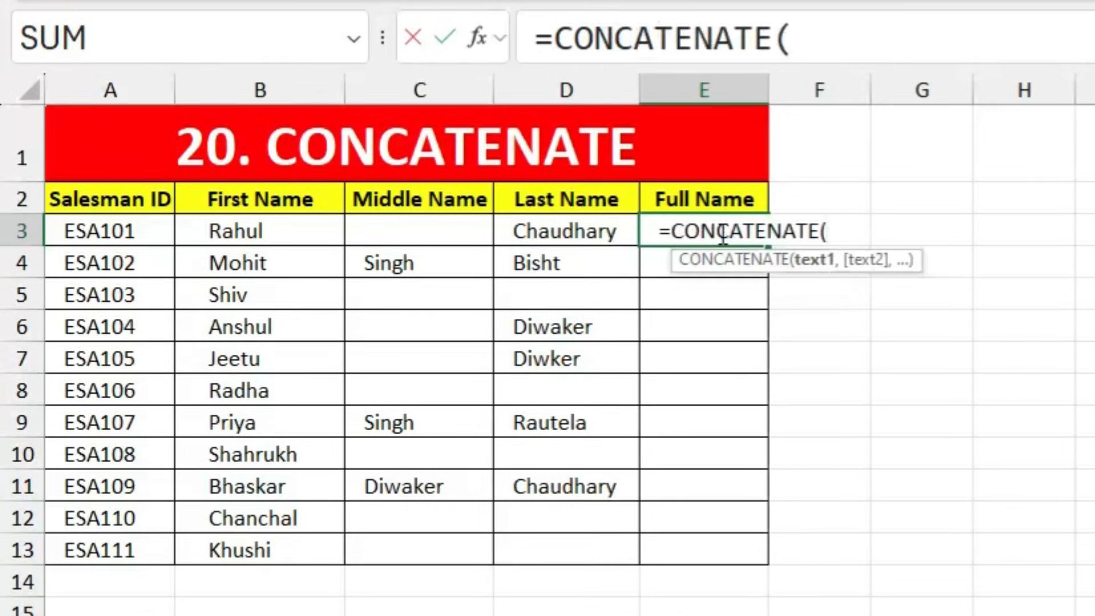
pyautogui.click(245, 227)
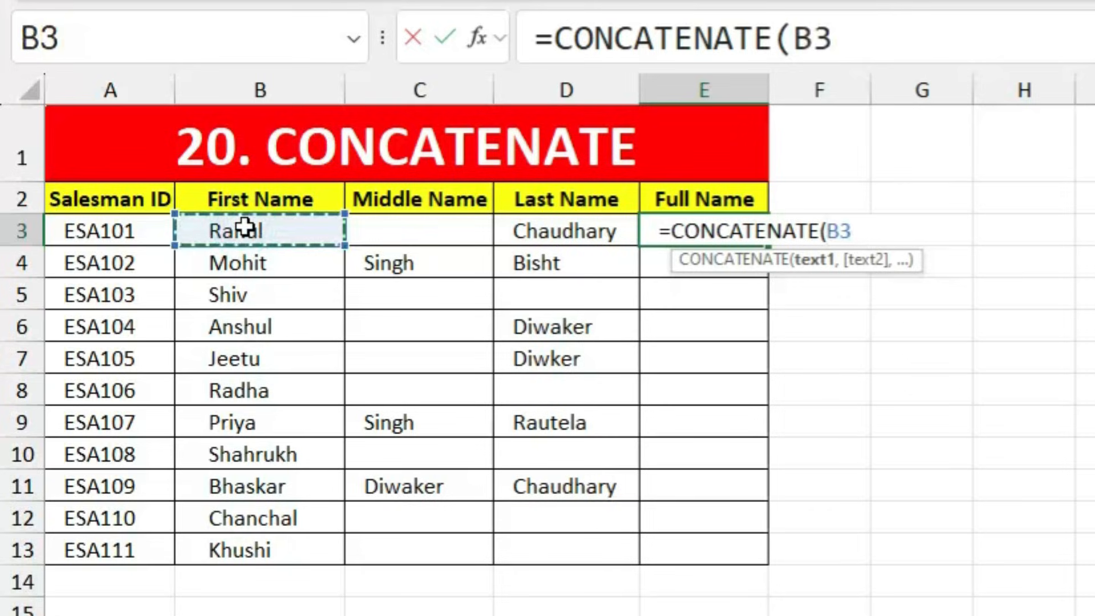
pyautogui.write(',')
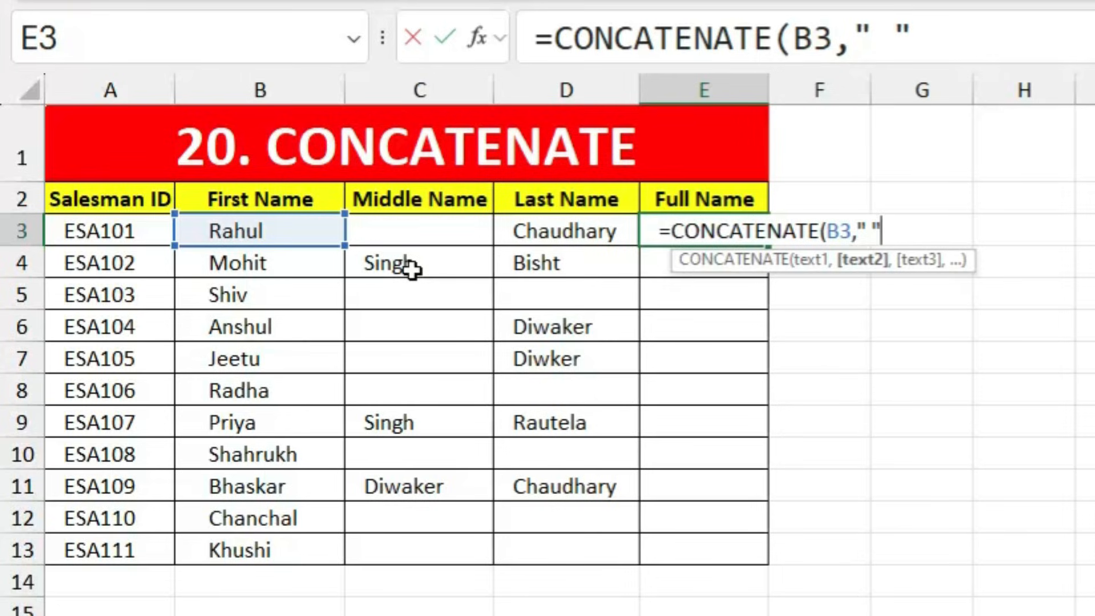
pyautogui.write(',')
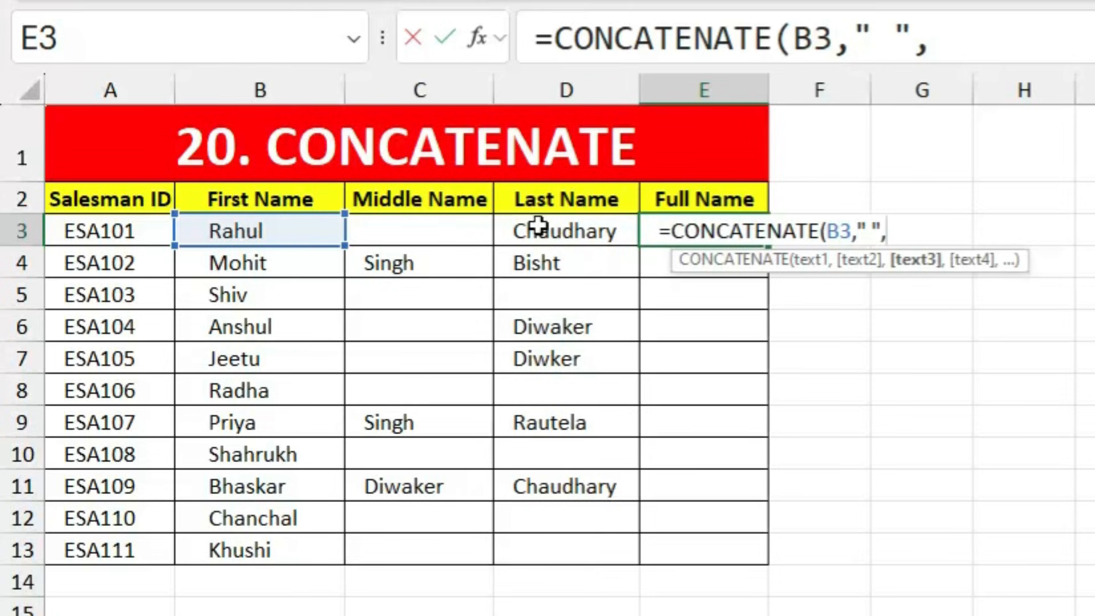
pyautogui.click(436, 231)
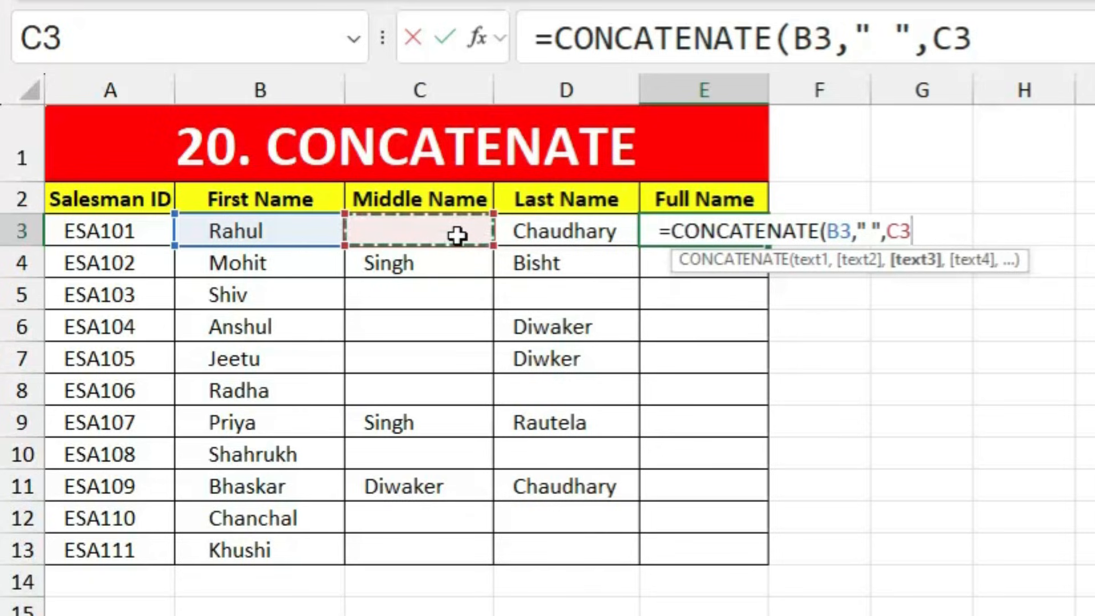
pyautogui.write(',')
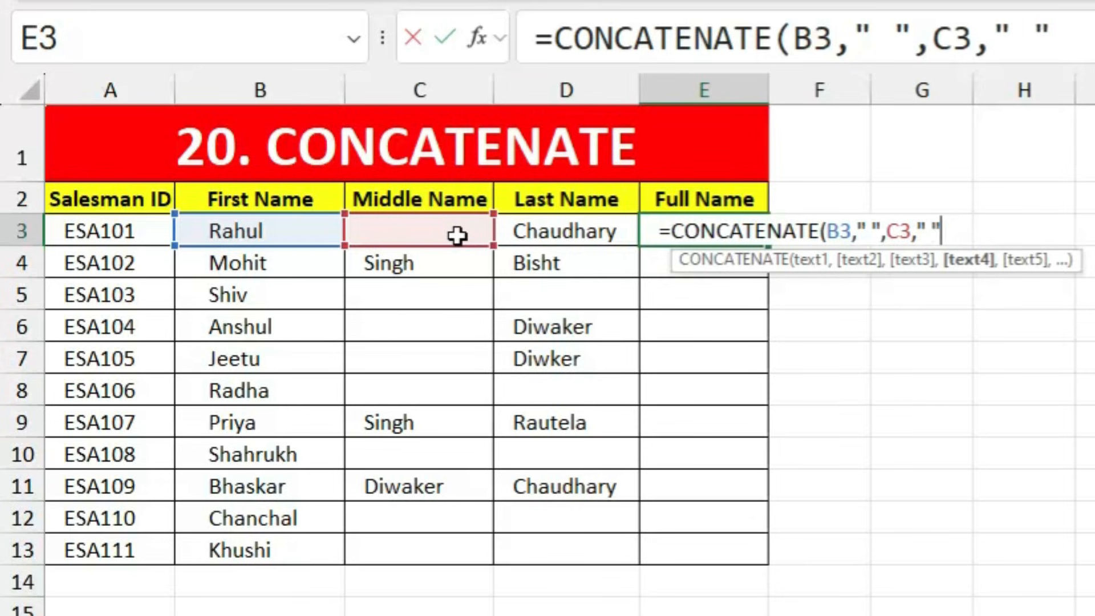
pyautogui.write('" ",')
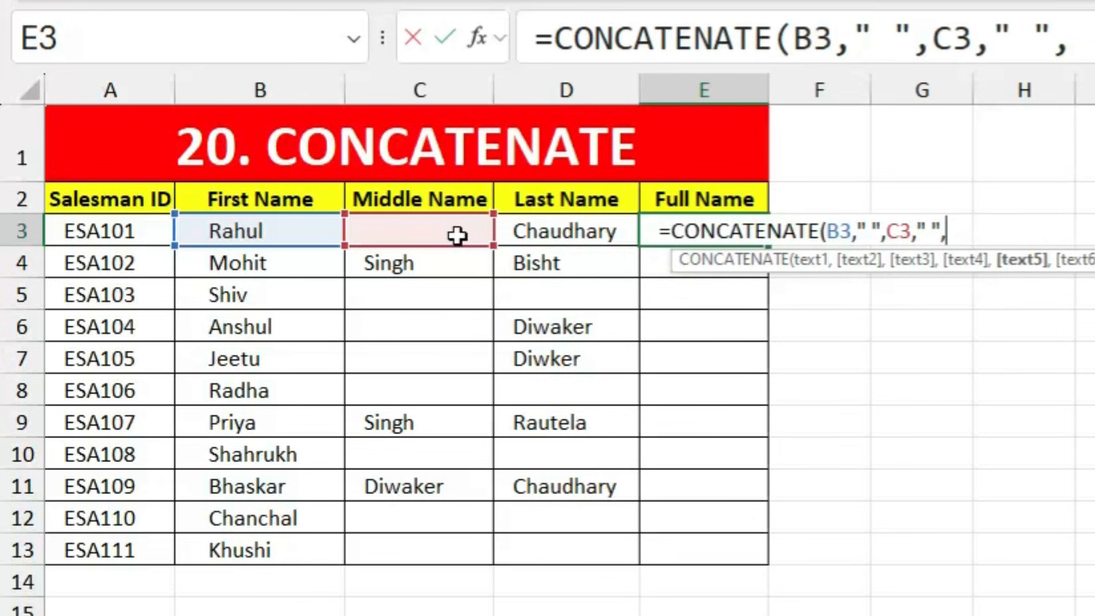
pyautogui.click(564, 230)
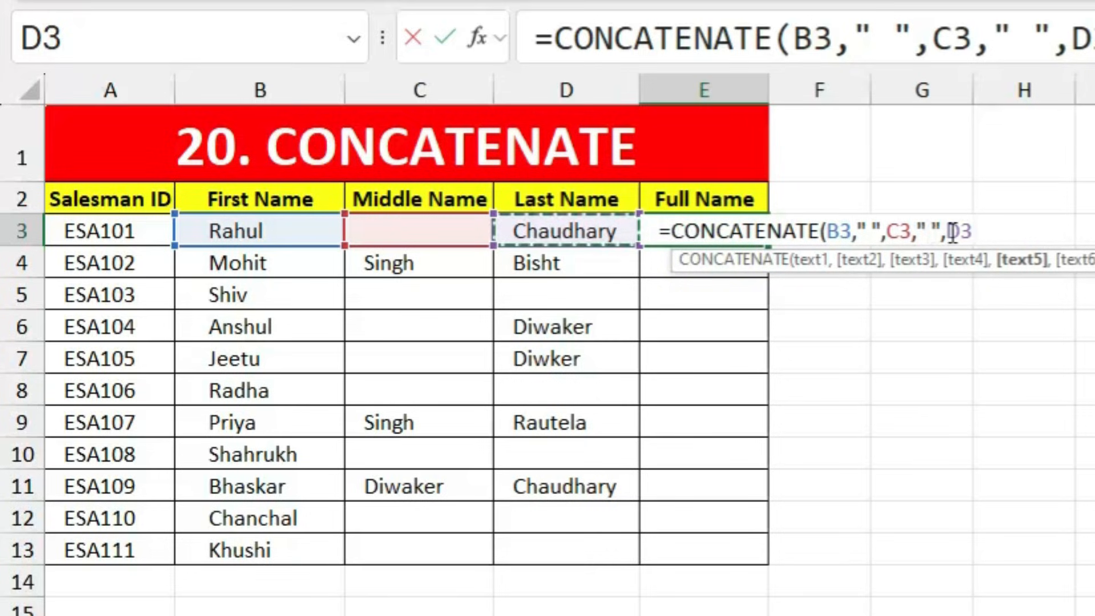
pyautogui.press('Return')
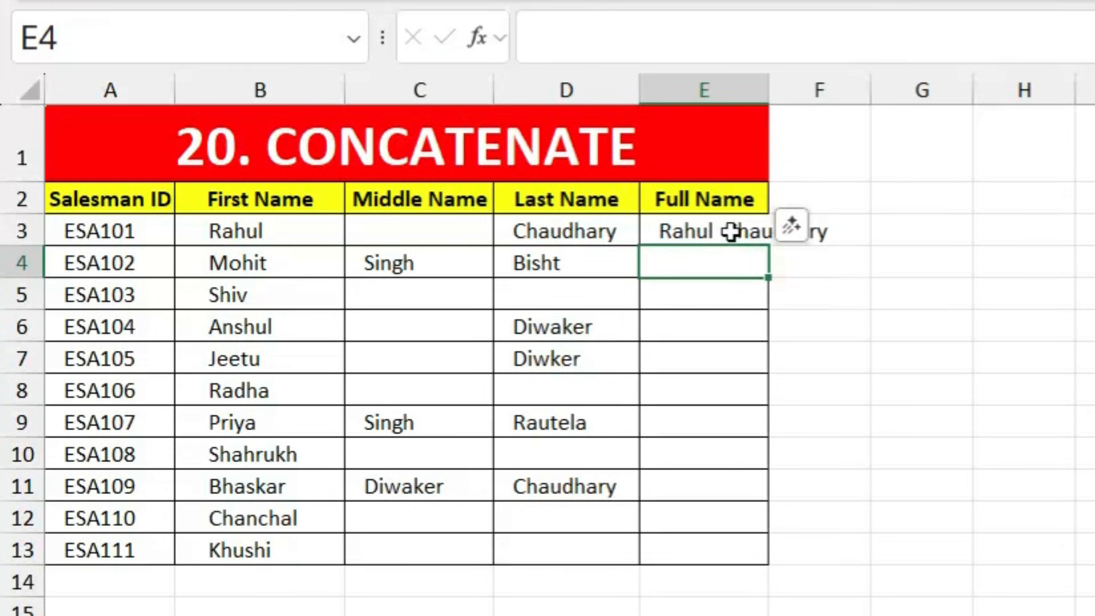
pyautogui.click(731, 232)
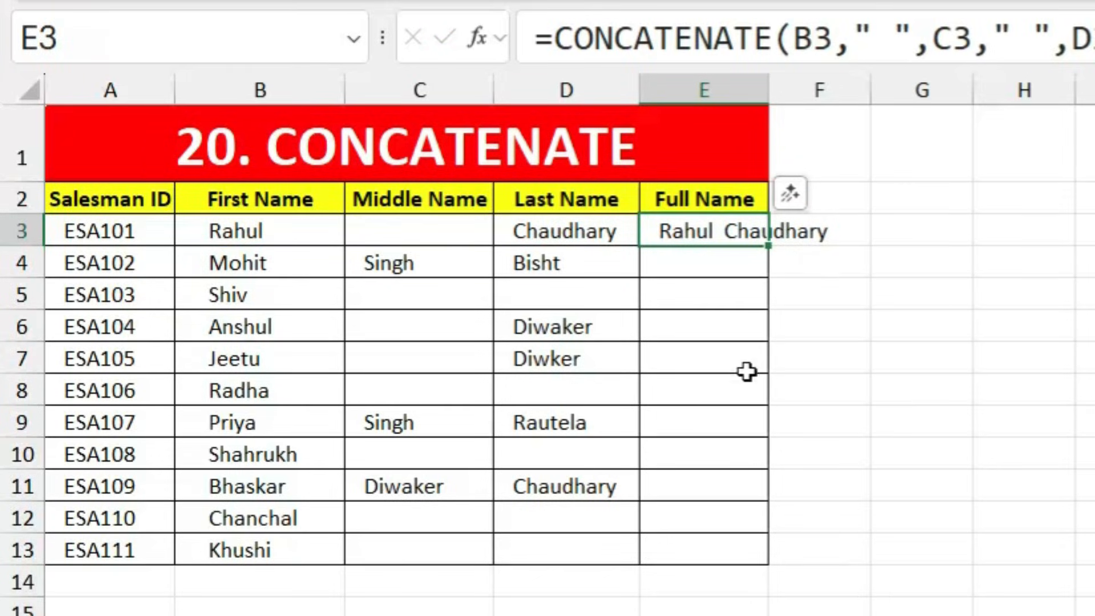
# Step: Fill the E3 full-name formula down to E13 and autofit column E to the longest name
pyautogui.doubleClick(769, 87)
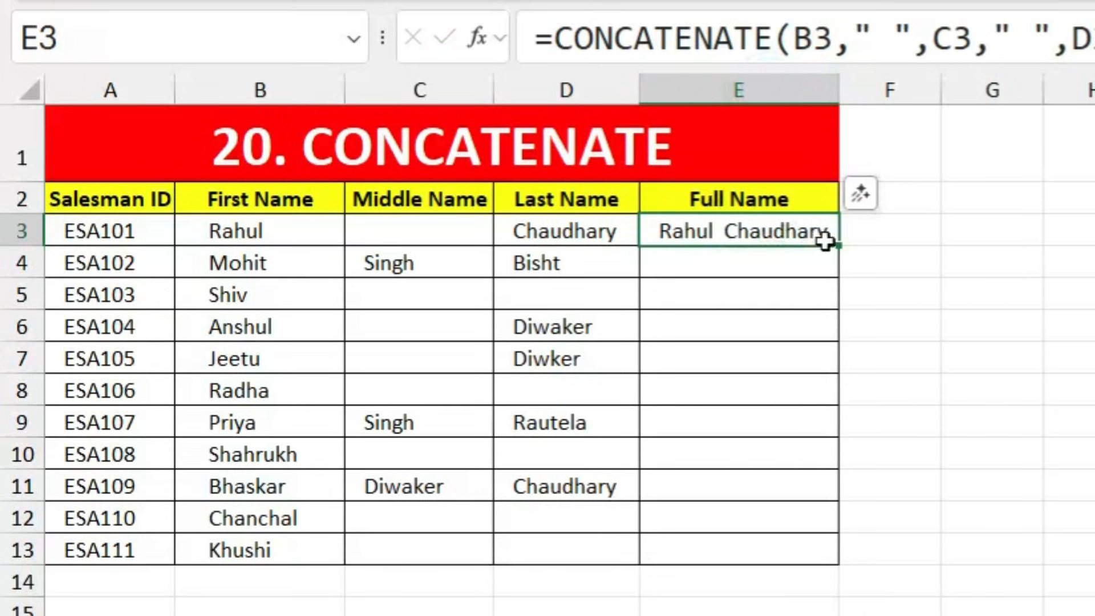
pyautogui.moveTo(836, 242); pyautogui.dragTo(826, 552)
pyautogui.click(968, 448)
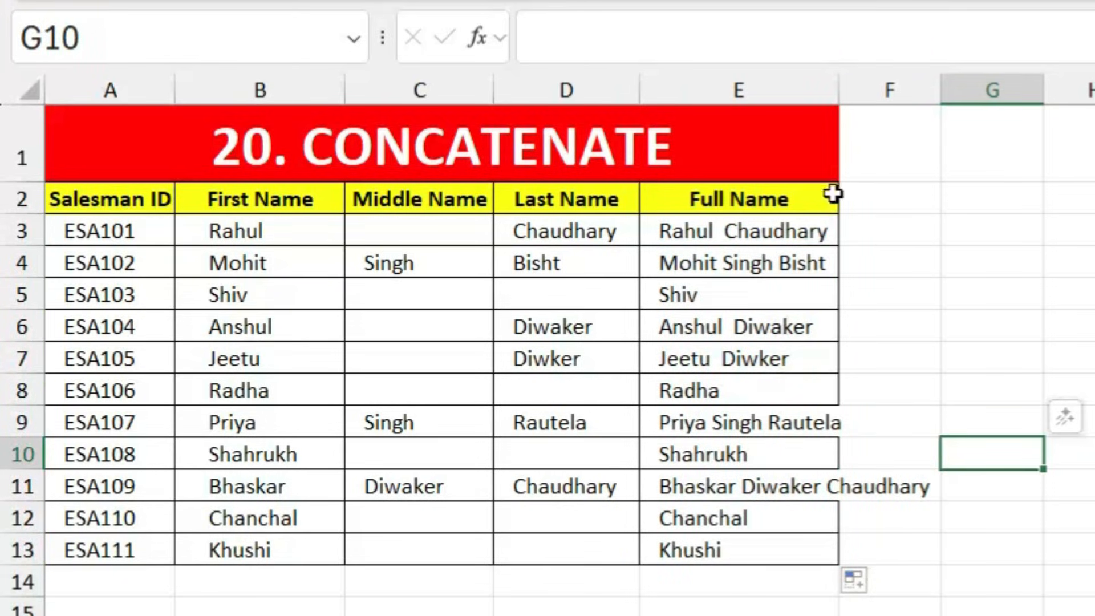
pyautogui.doubleClick(839, 82)
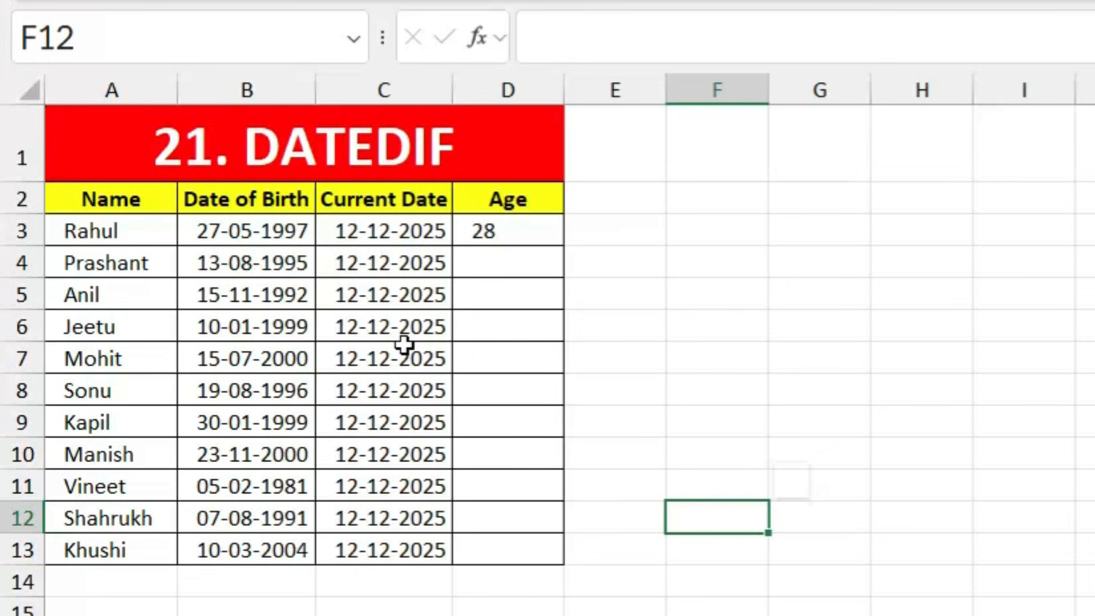
# Step: Inspect the birth date in B3, current date in C3 and the DATEDIF age in D3, then select D4
pyautogui.click(235, 230)
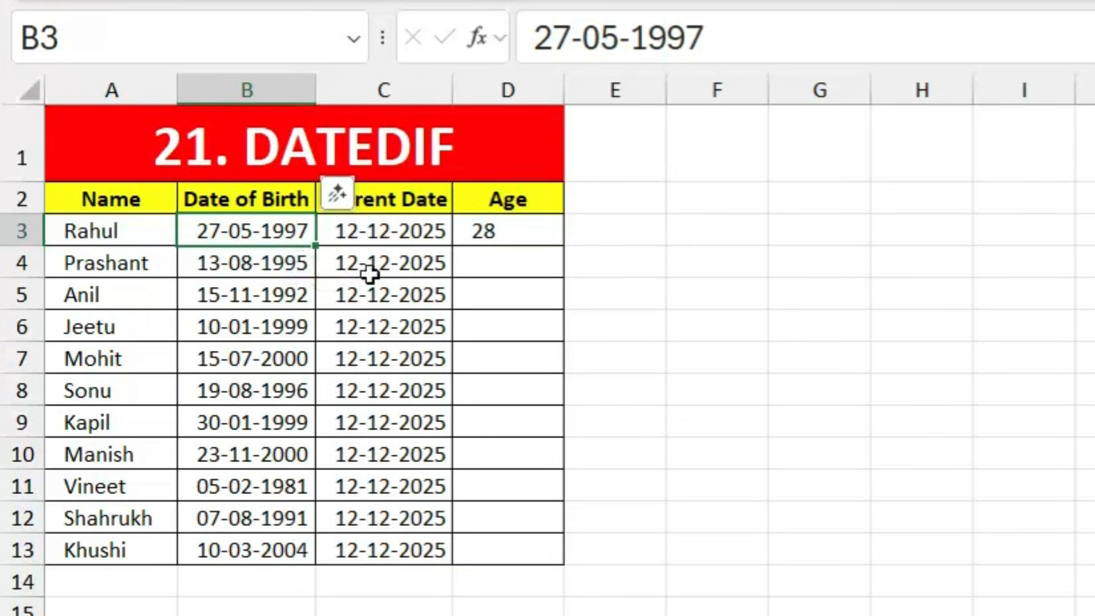
pyautogui.click(397, 227)
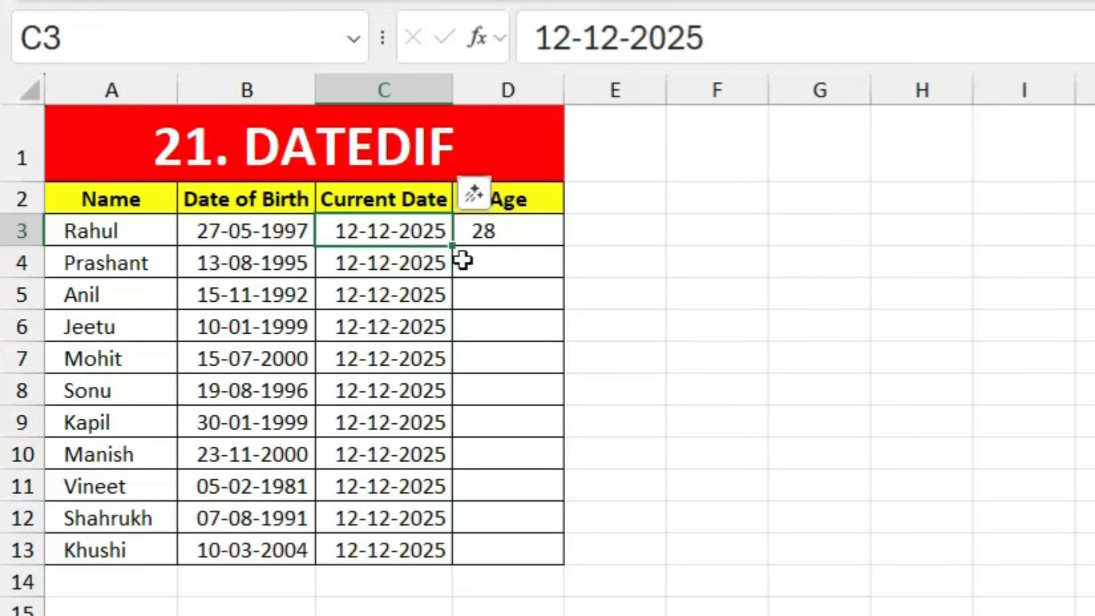
pyautogui.click(513, 233)
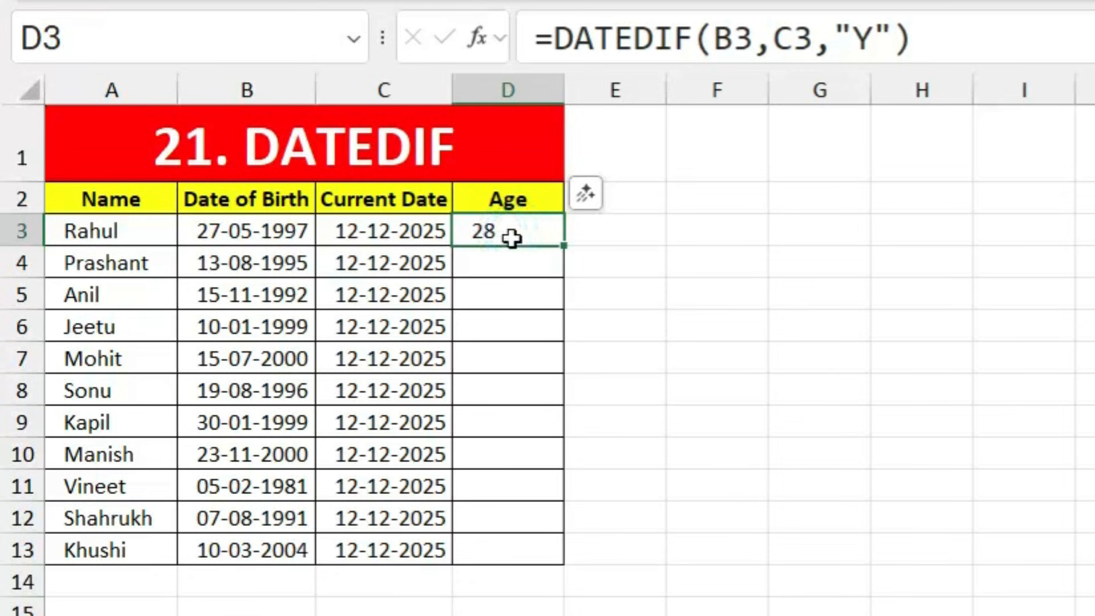
pyautogui.click(495, 270)
# Step: Enter =DATEDIF(B4,C4,"Y") in D4, giving the second person's age of 30 years
pyautogui.write('=')
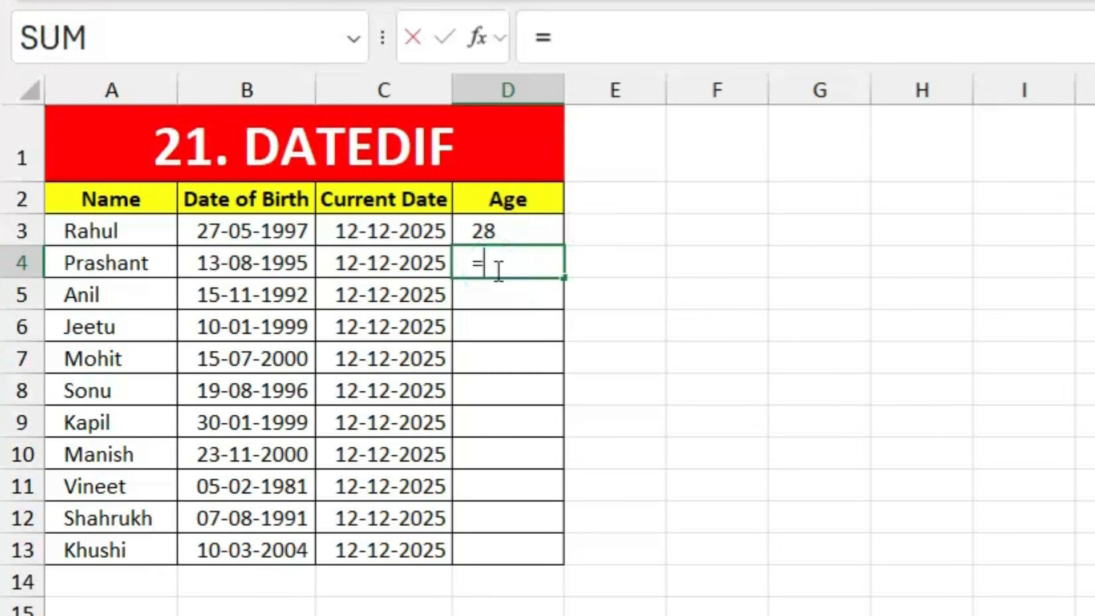
pyautogui.write('dated')
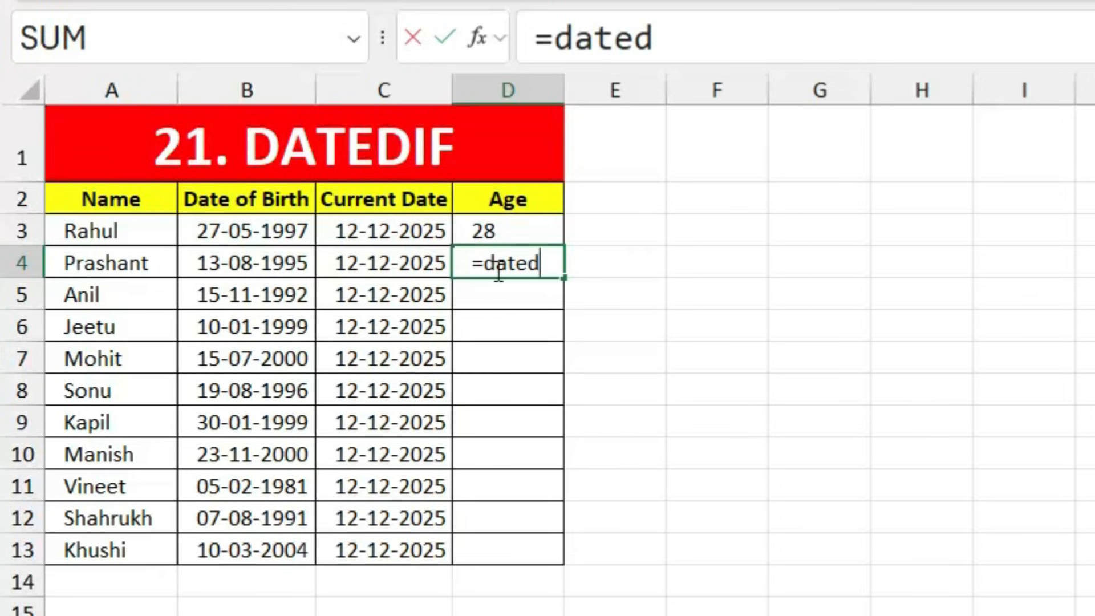
pyautogui.write('if')
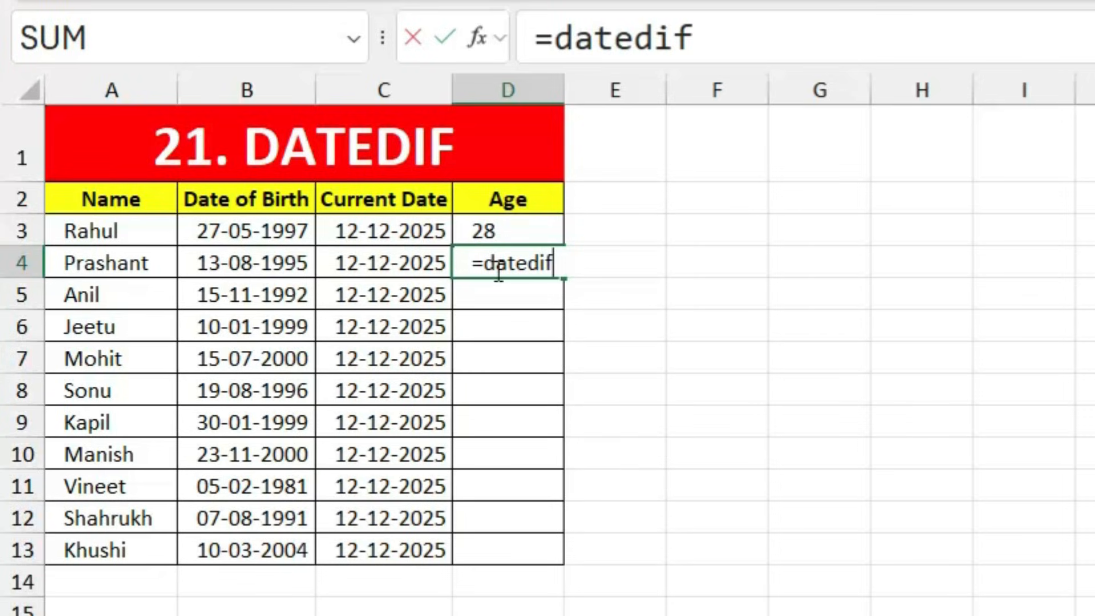
pyautogui.write('(')
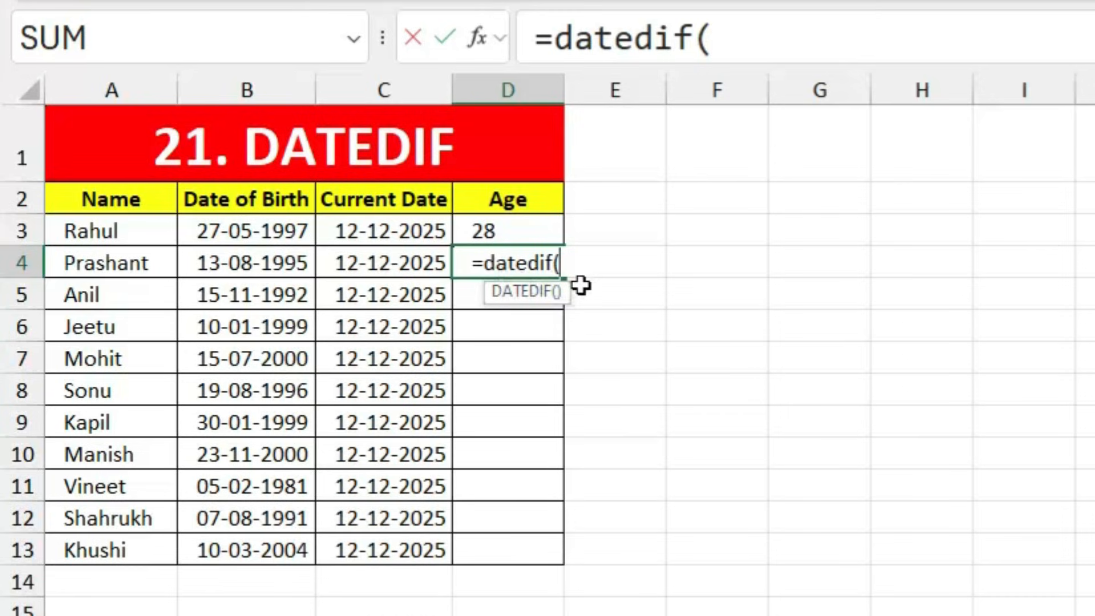
pyautogui.press('BackSpace')
pyautogui.press('BackSpace')
pyautogui.press('BackSpace')
pyautogui.press('BackSpace')
pyautogui.press('BackSpace')
pyautogui.press('BackSpace')
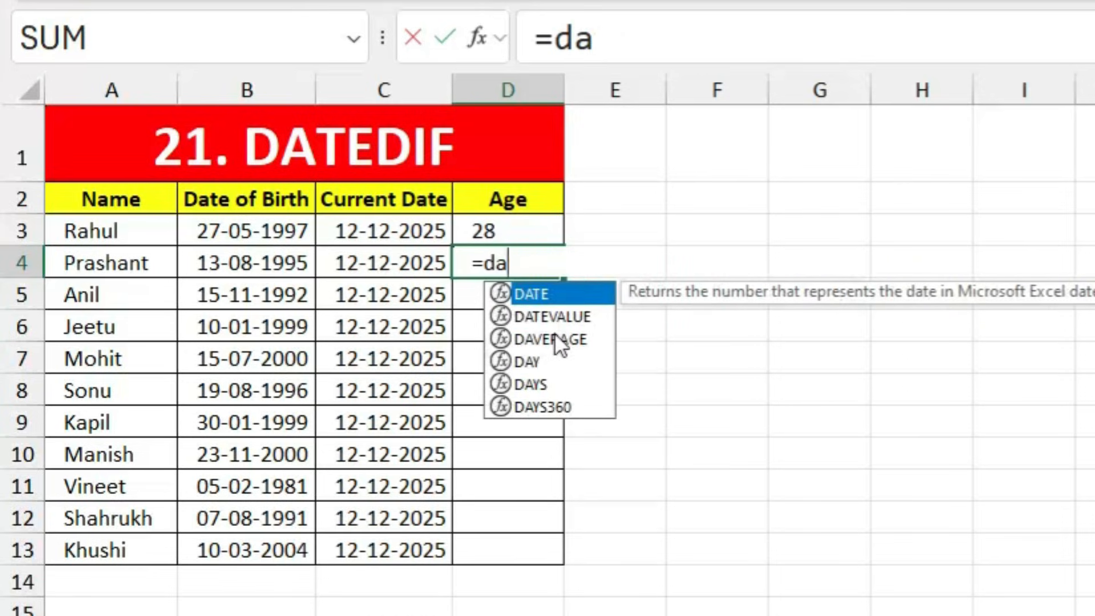
pyautogui.write('ted')
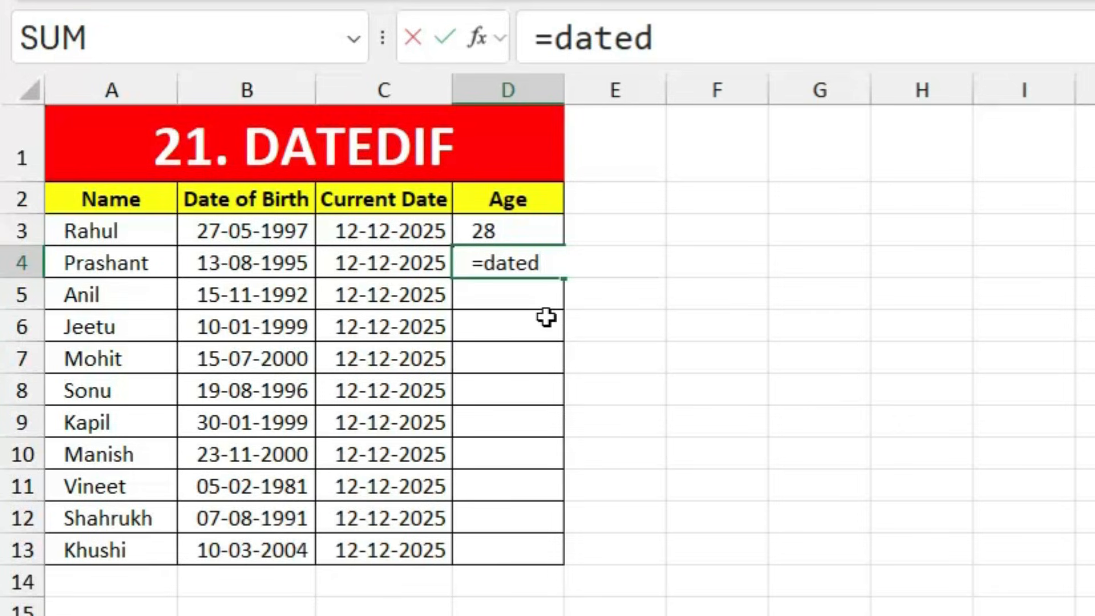
pyautogui.write('if')
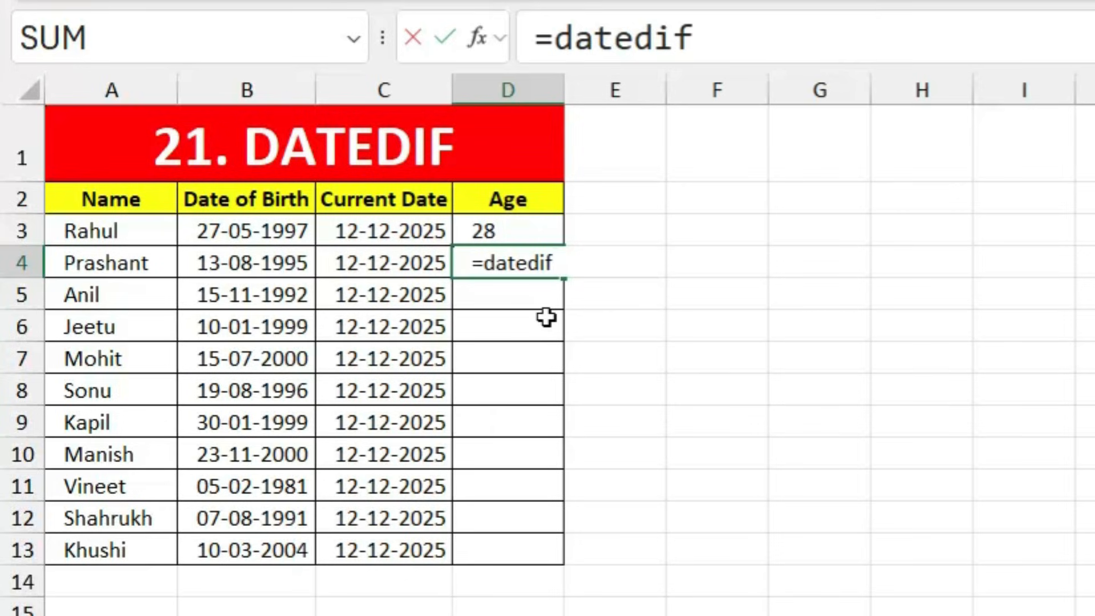
pyautogui.write('(')
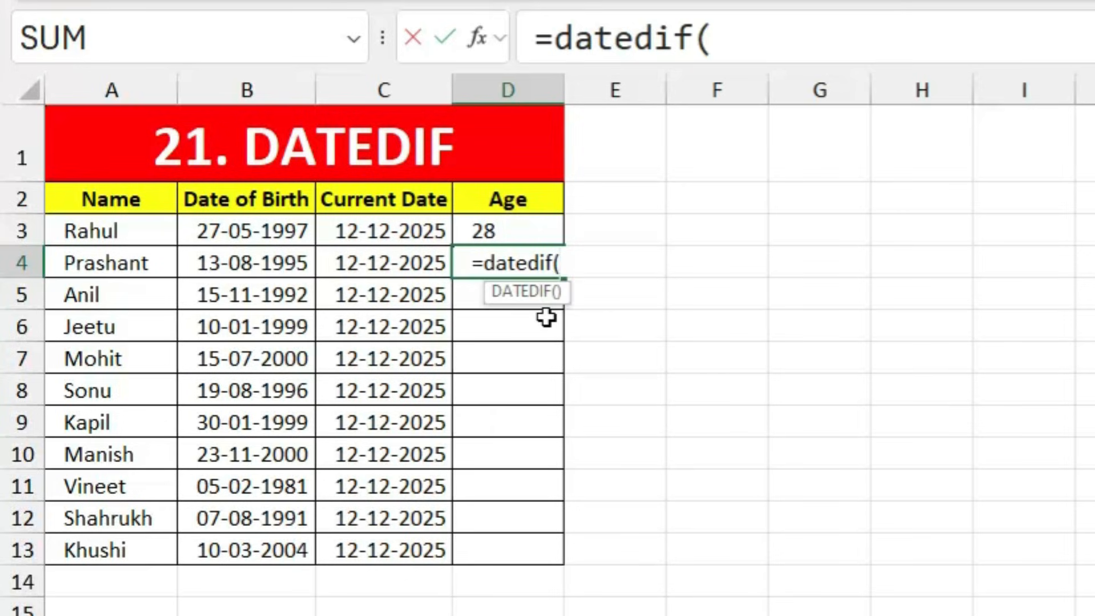
pyautogui.click(238, 262)
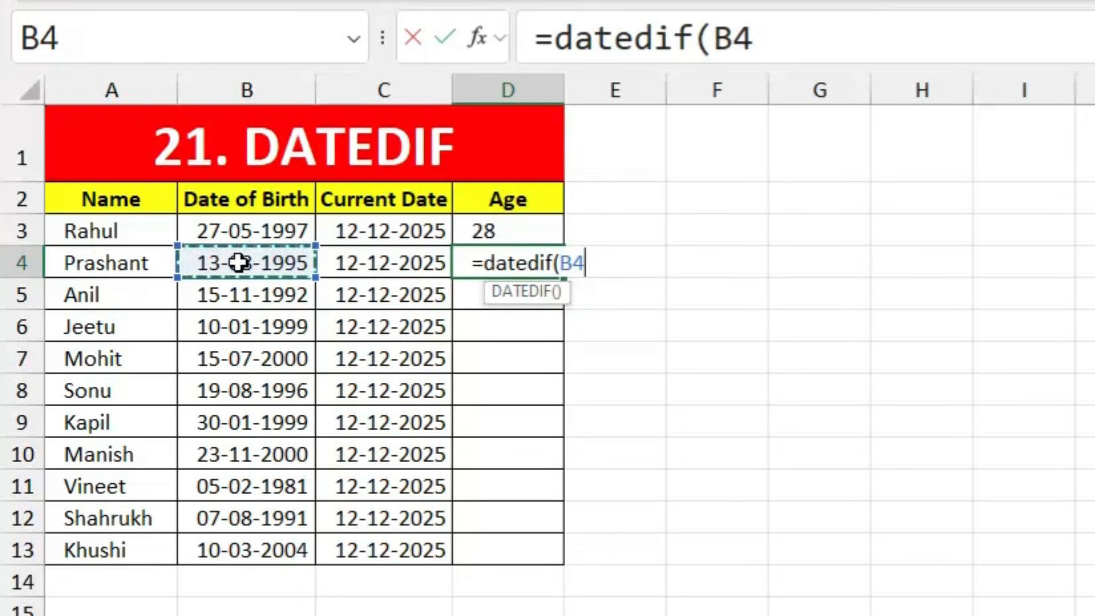
pyautogui.write(',')
pyautogui.click(374, 263)
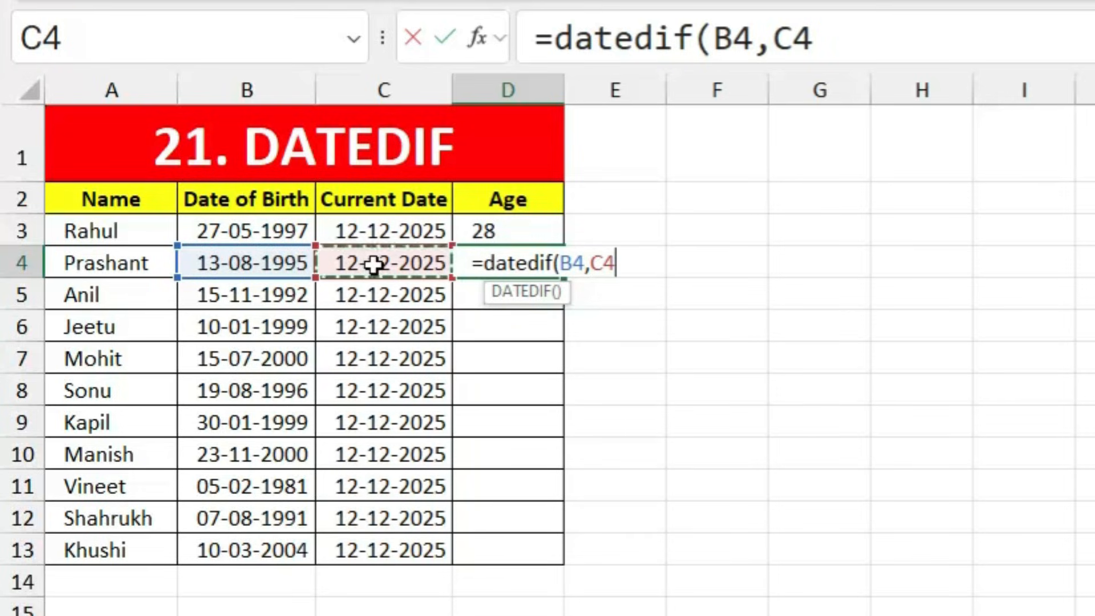
pyautogui.write(',')
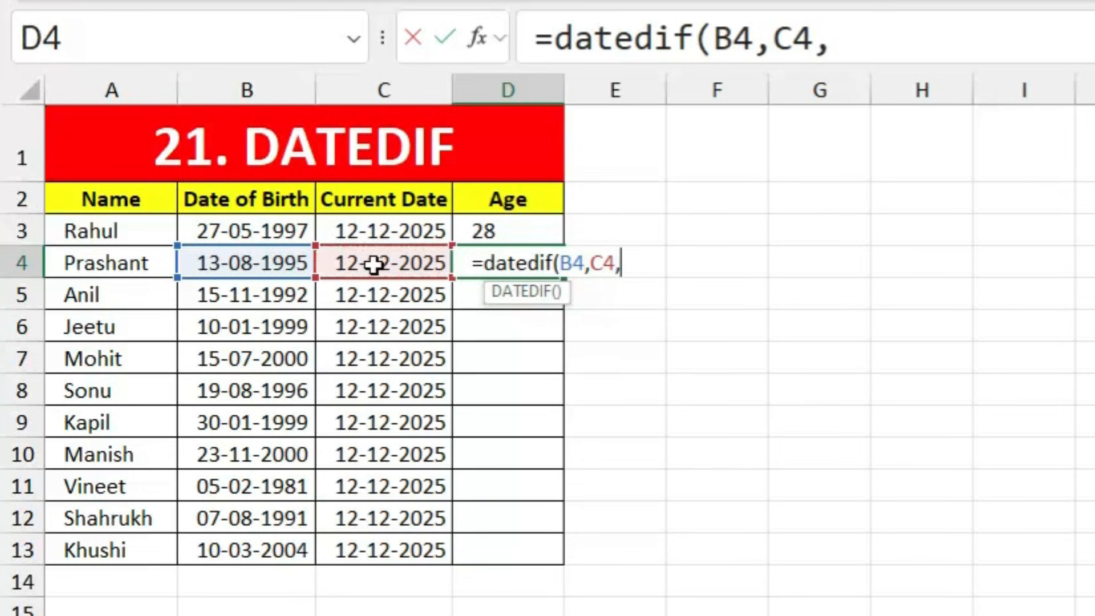
pyautogui.write('"Y')
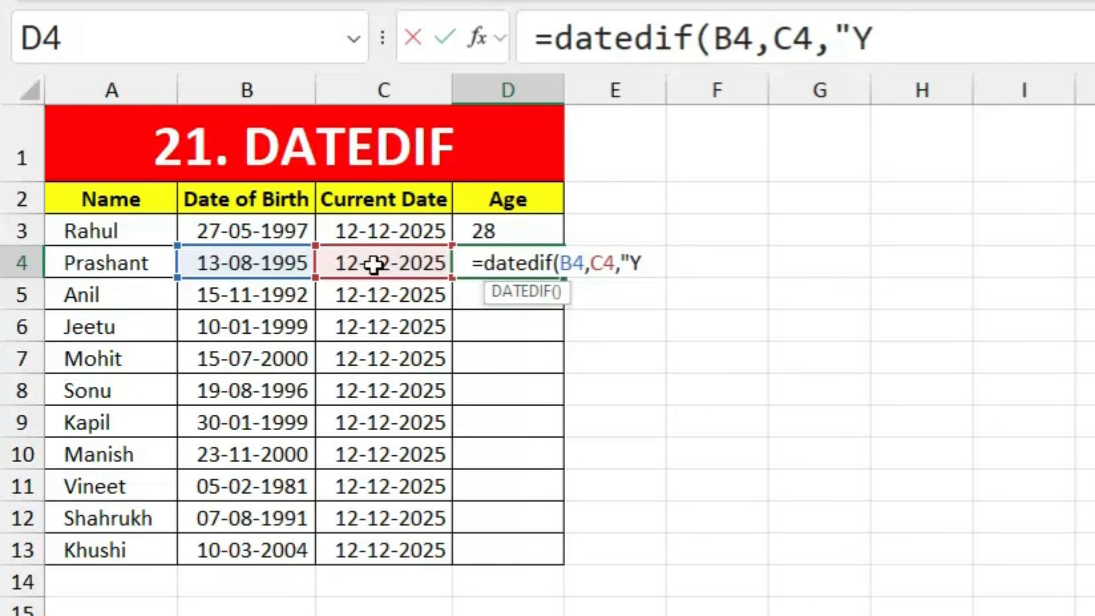
pyautogui.write('"')
pyautogui.press('Return')
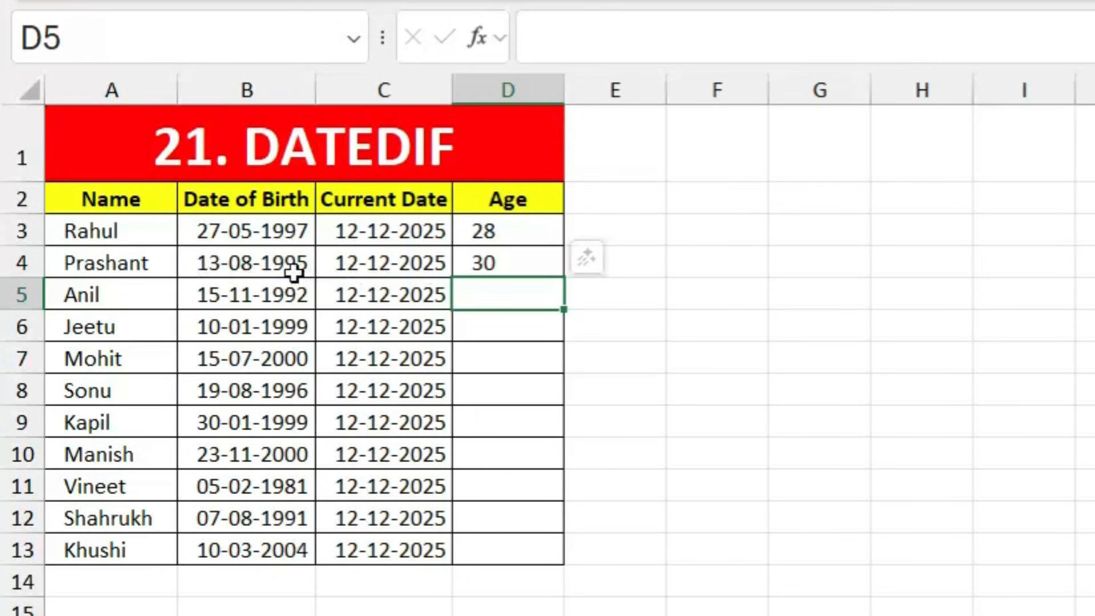
# Step: Check the D4 age formula and fill it down the Age column to D13
pyautogui.click(499, 265)
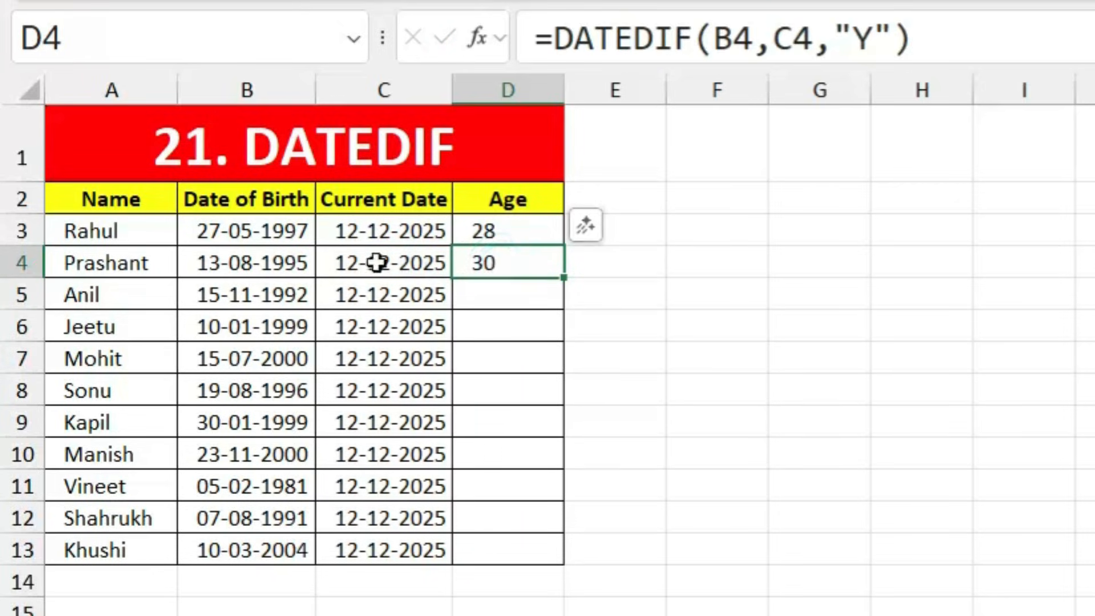
pyautogui.click(276, 260)
pyautogui.click(390, 260)
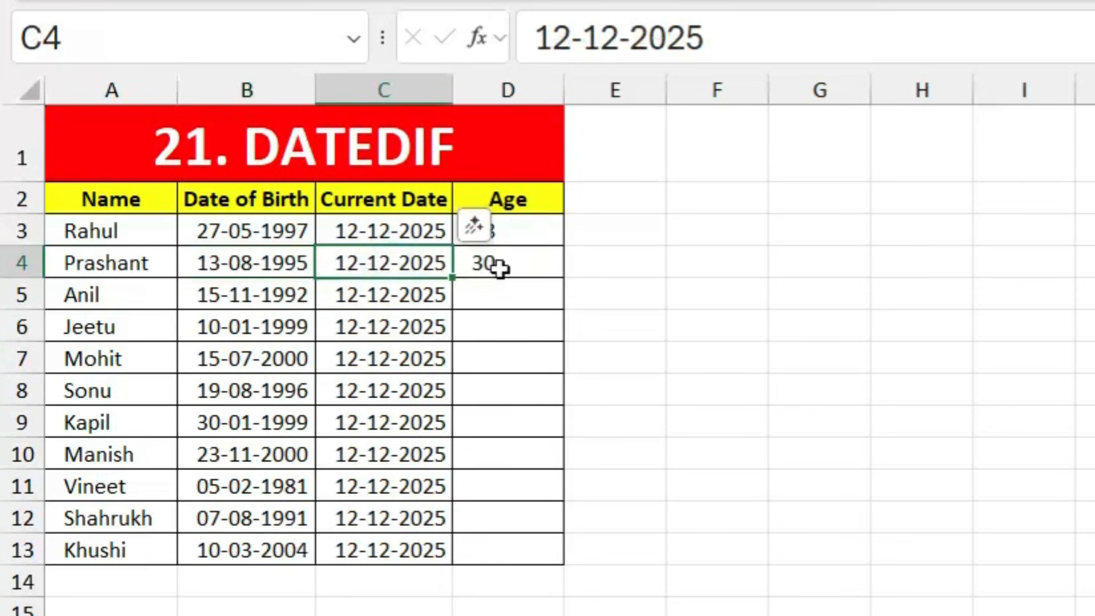
pyautogui.click(523, 266)
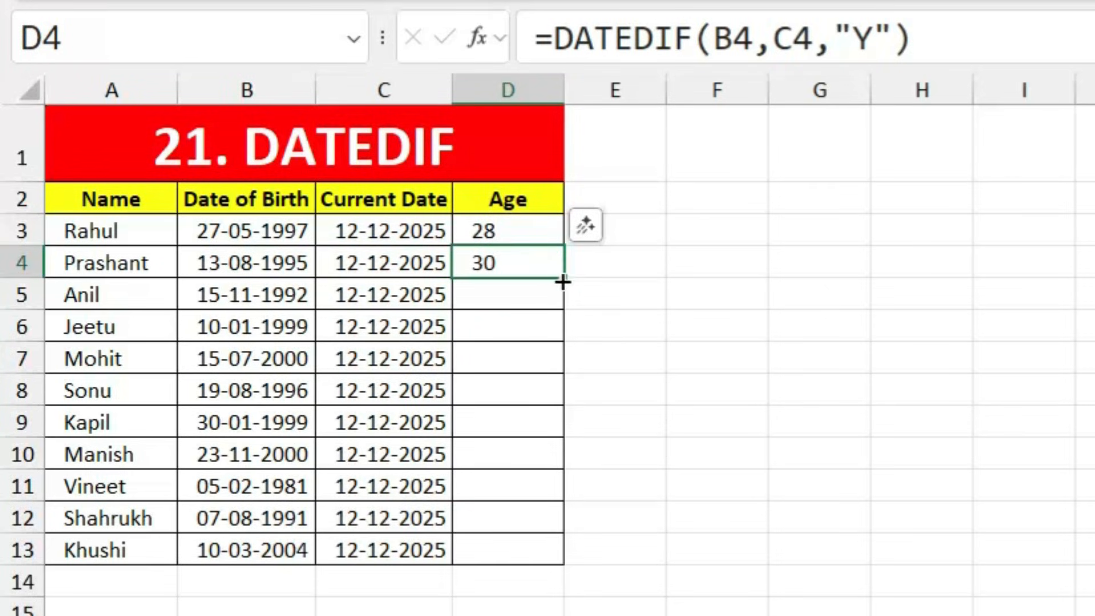
pyautogui.moveTo(562, 282); pyautogui.dragTo(556, 548)
pyautogui.click(668, 398)
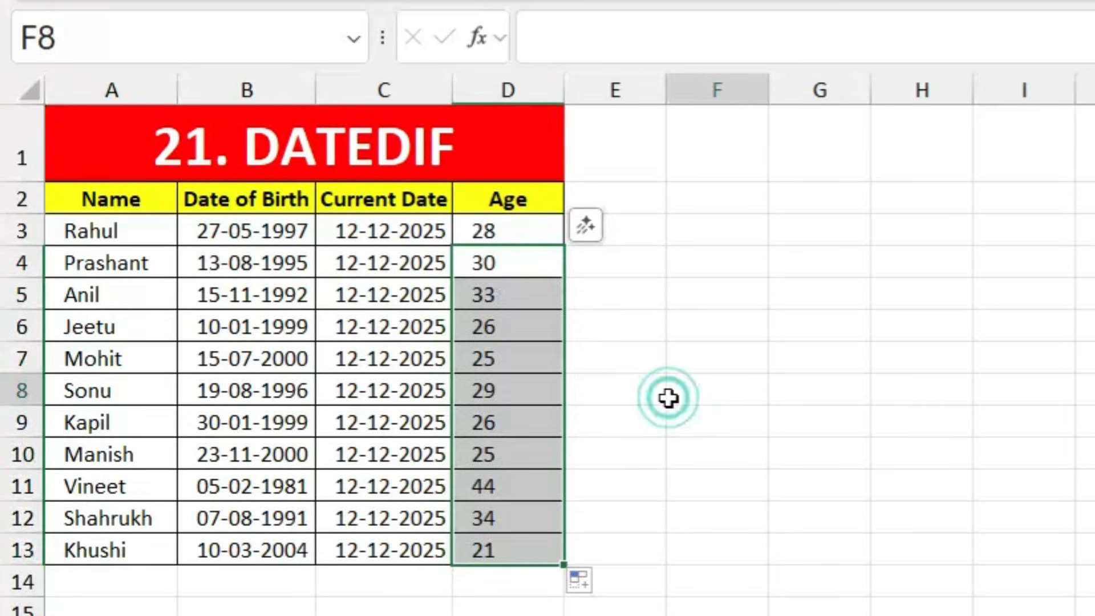
pyautogui.click(704, 336)
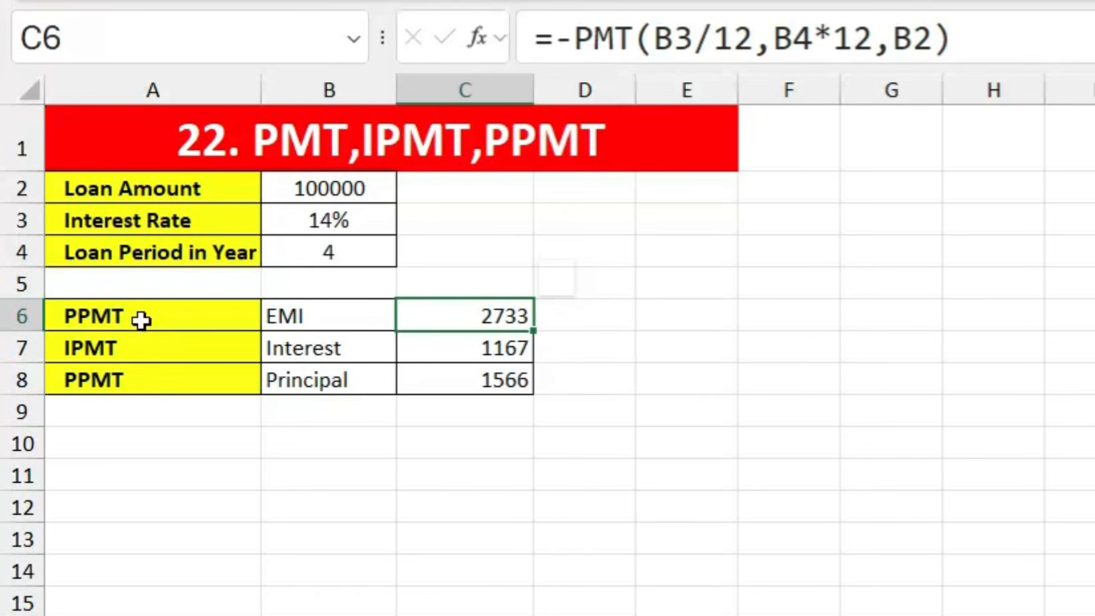
# Step: Correct the A6 label from PPMT to PMT
pyautogui.doubleClick(80, 315)
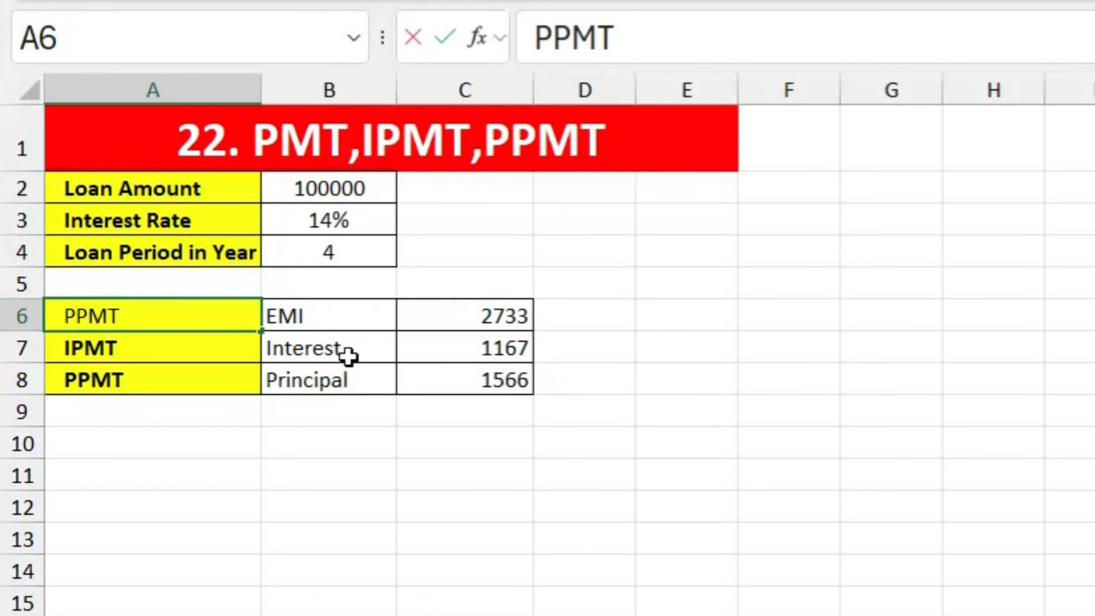
pyautogui.press('BackSpace')
pyautogui.press('Return')
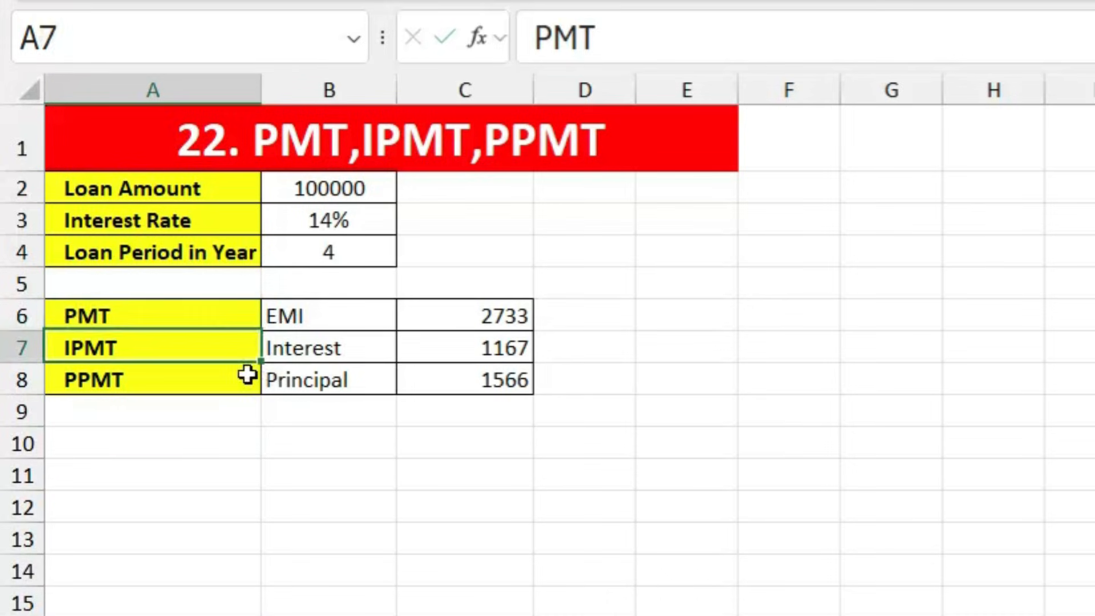
pyautogui.press('Up')
pyautogui.click(249, 533)
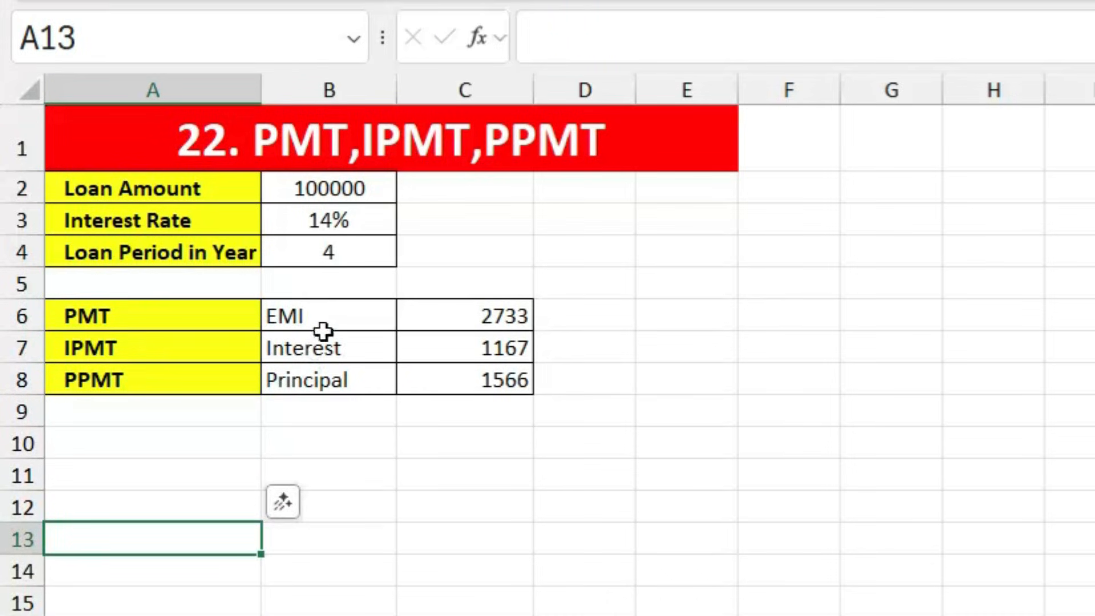
# Step: Review the EMI, IPMT, Interest, PPMT and Principal labels, then clear the results in C6:C8
pyautogui.click(335, 310)
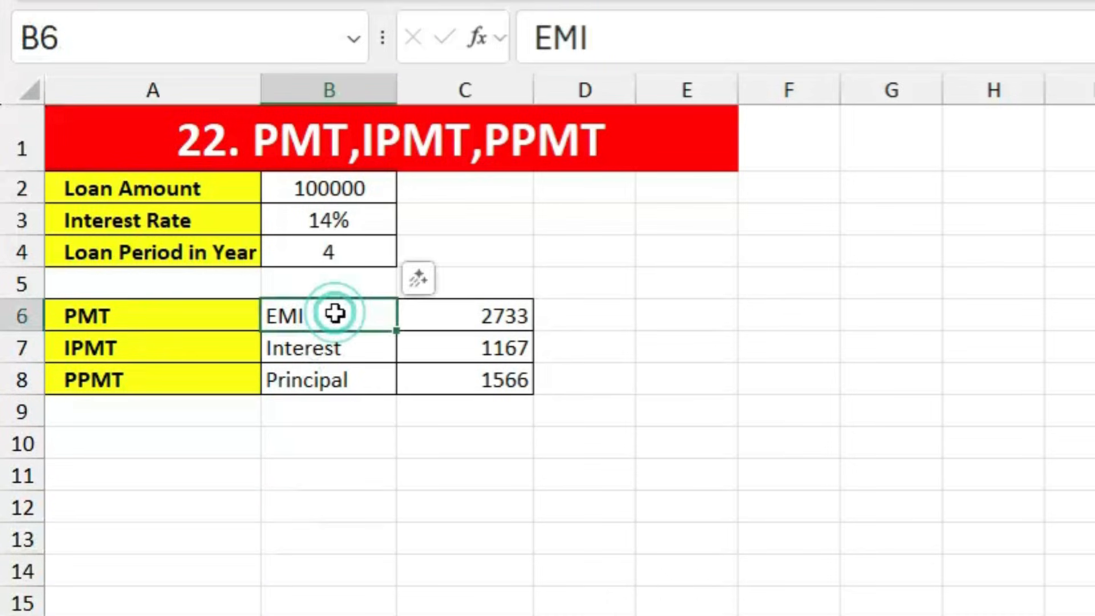
pyautogui.click(135, 352)
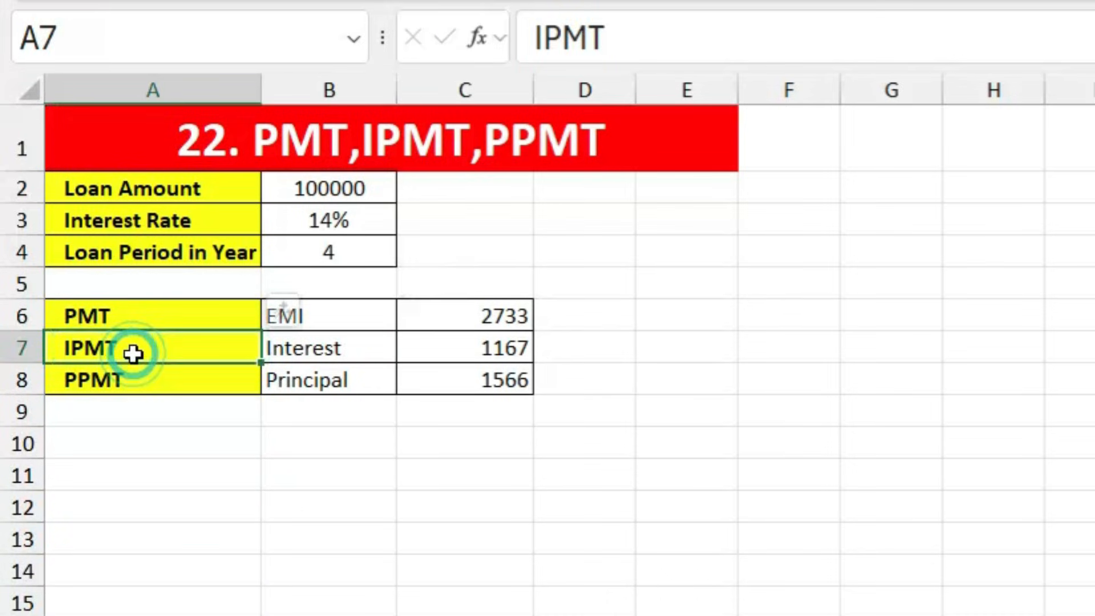
pyautogui.click(355, 349)
pyautogui.click(164, 383)
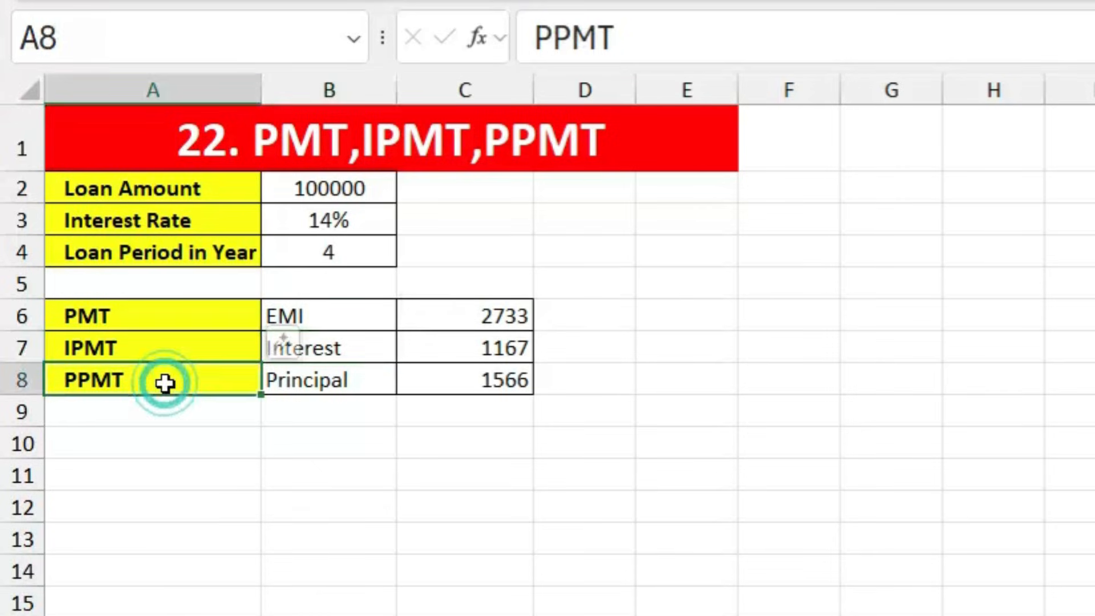
pyautogui.click(325, 382)
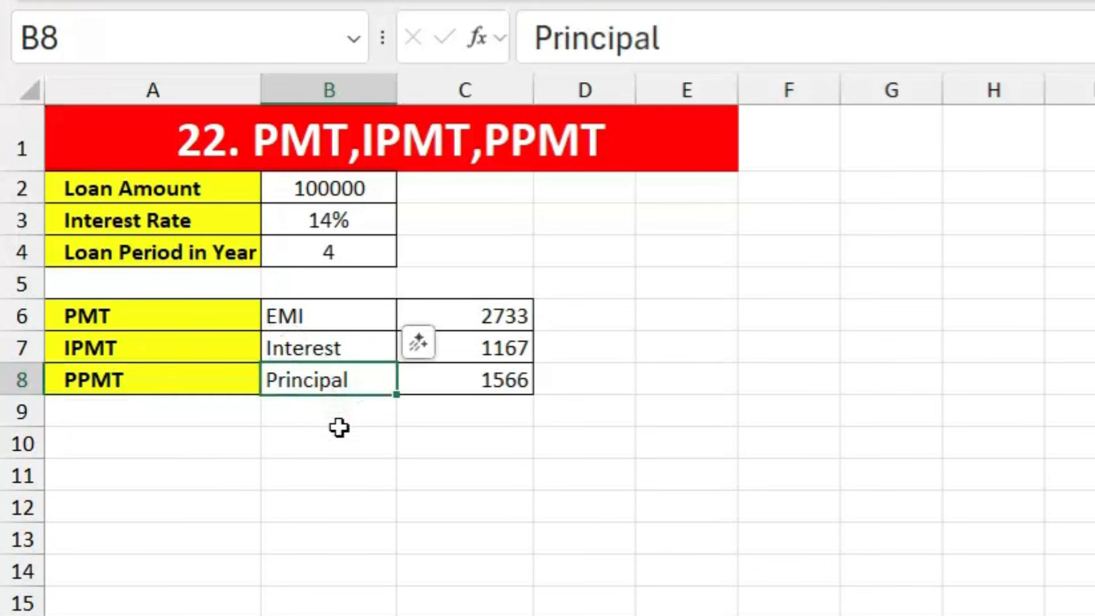
pyautogui.click(570, 451)
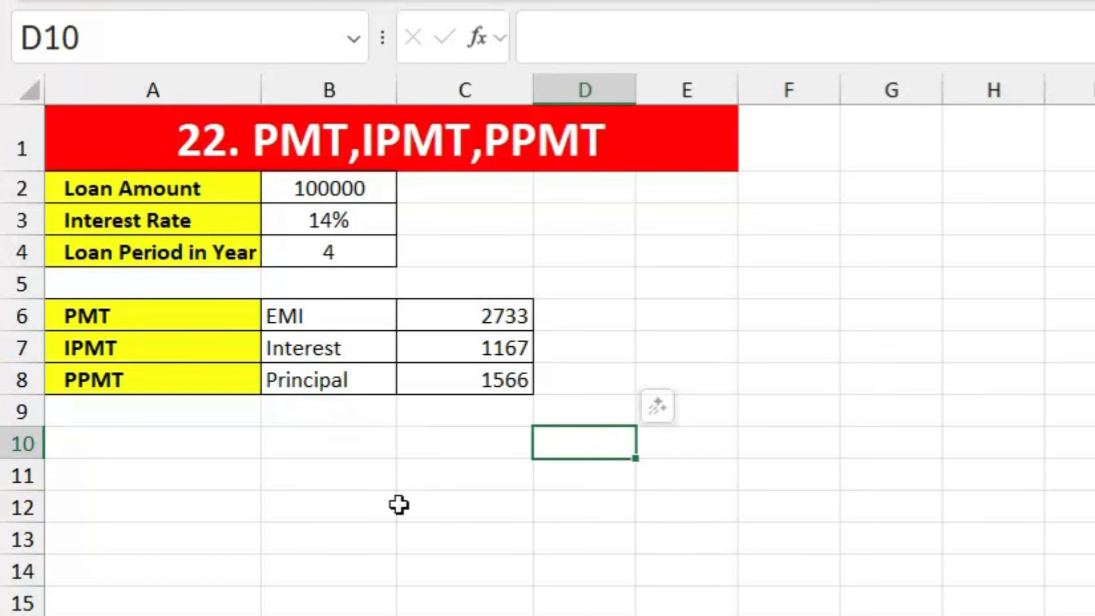
pyautogui.moveTo(488, 313); pyautogui.dragTo(486, 380)
pyautogui.press('Delete')
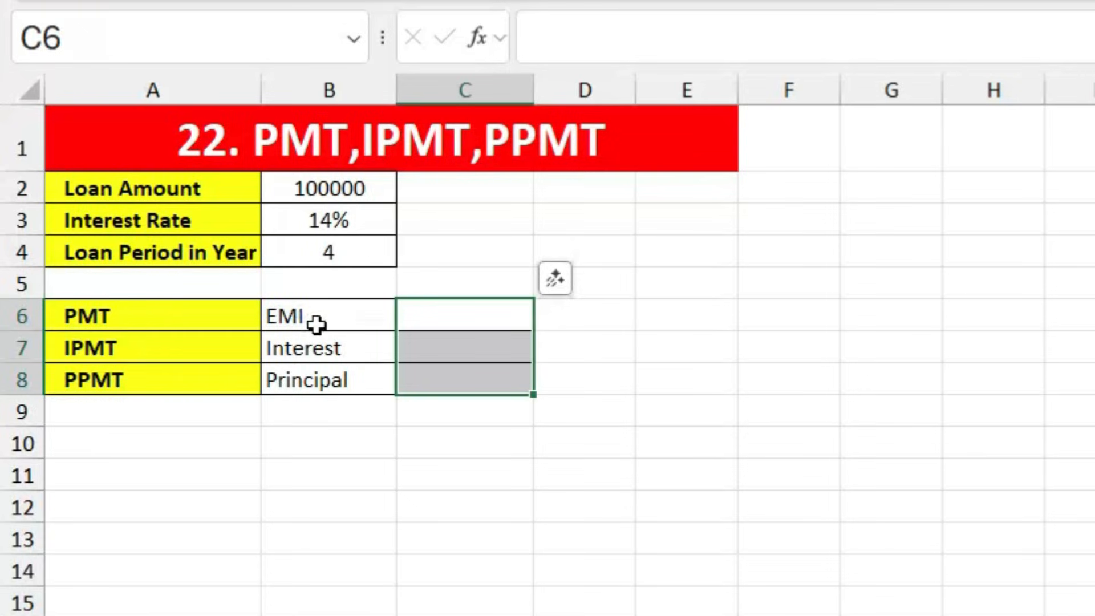
# Step: Enter =PMT(B3/12,B4*12,B2) in C6 for the monthly EMI
pyautogui.click(445, 316)
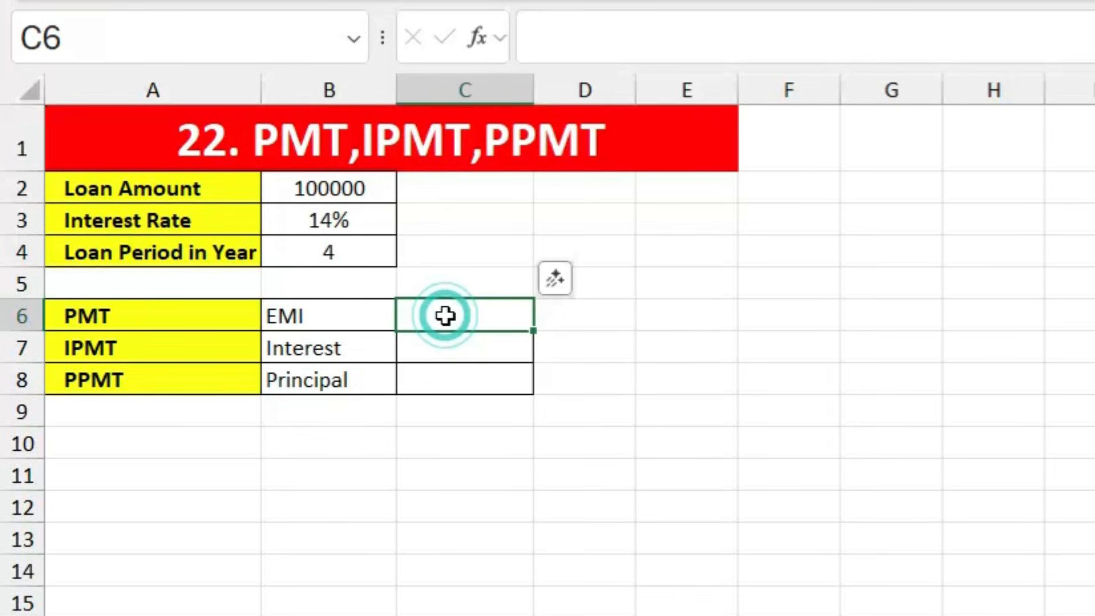
pyautogui.write('=')
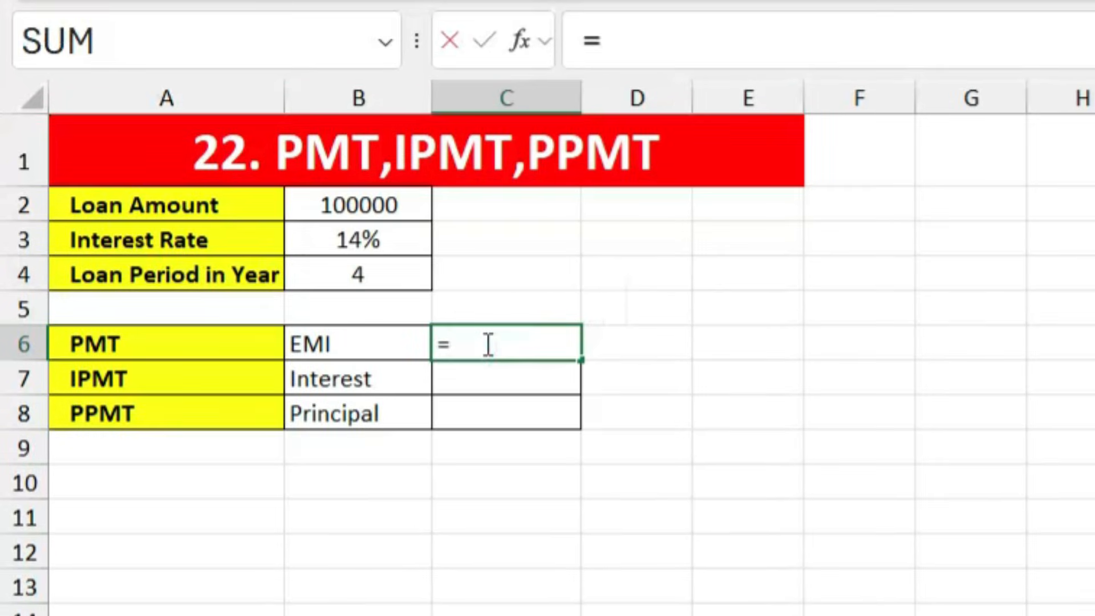
pyautogui.write('PMT')
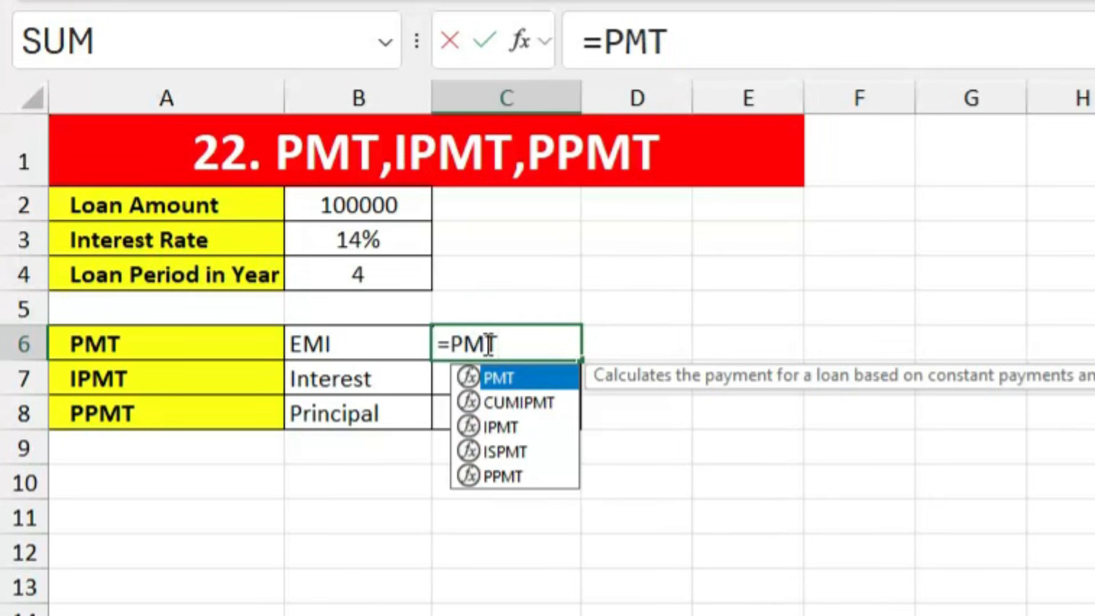
pyautogui.write('(')
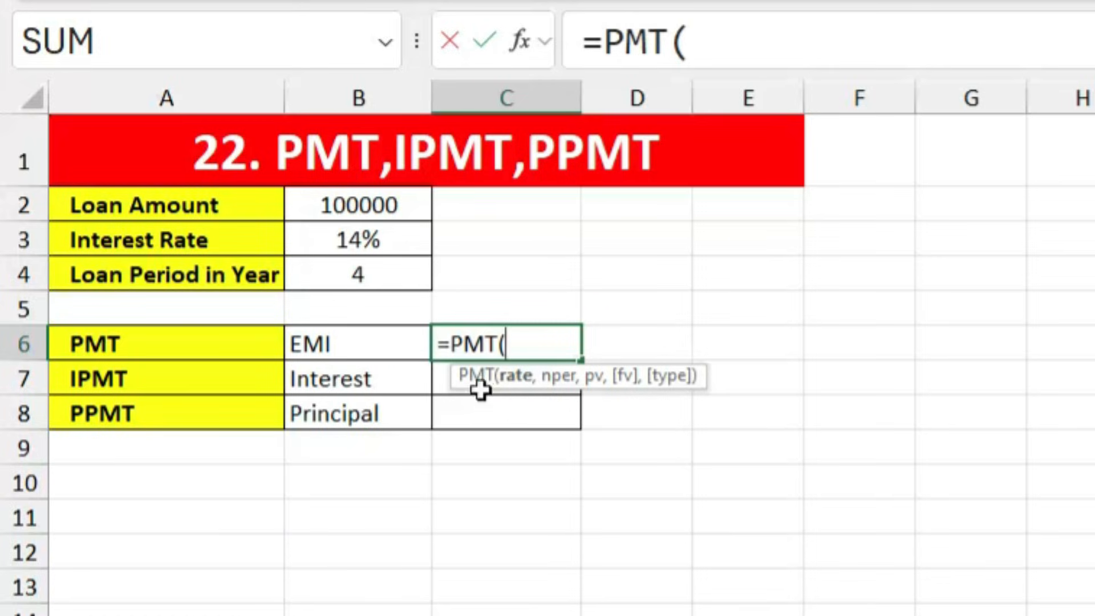
pyautogui.click(374, 234)
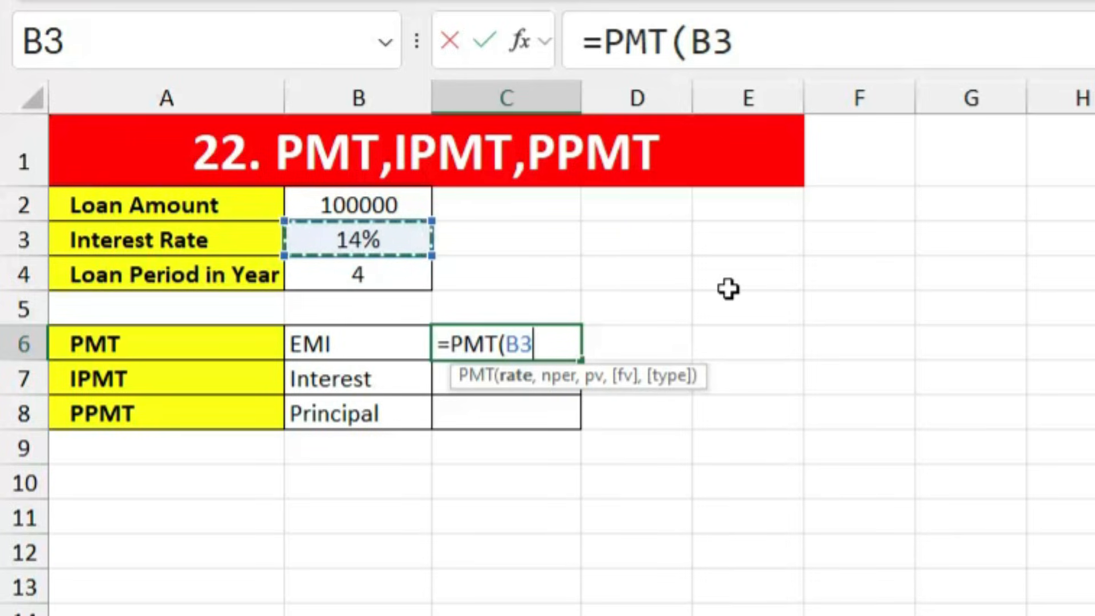
pyautogui.write('/12')
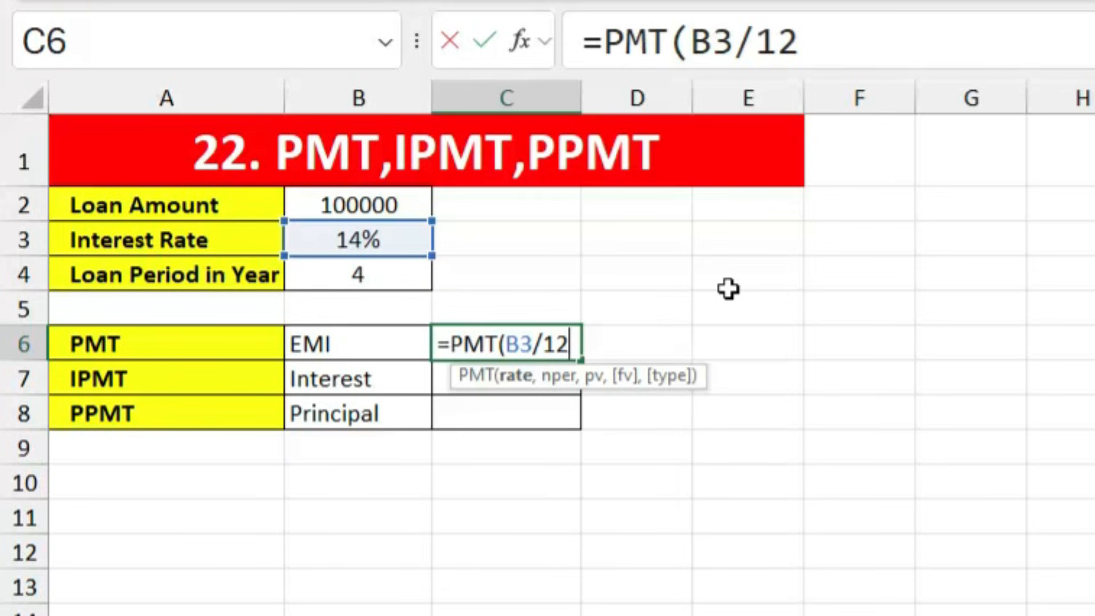
pyautogui.write(',')
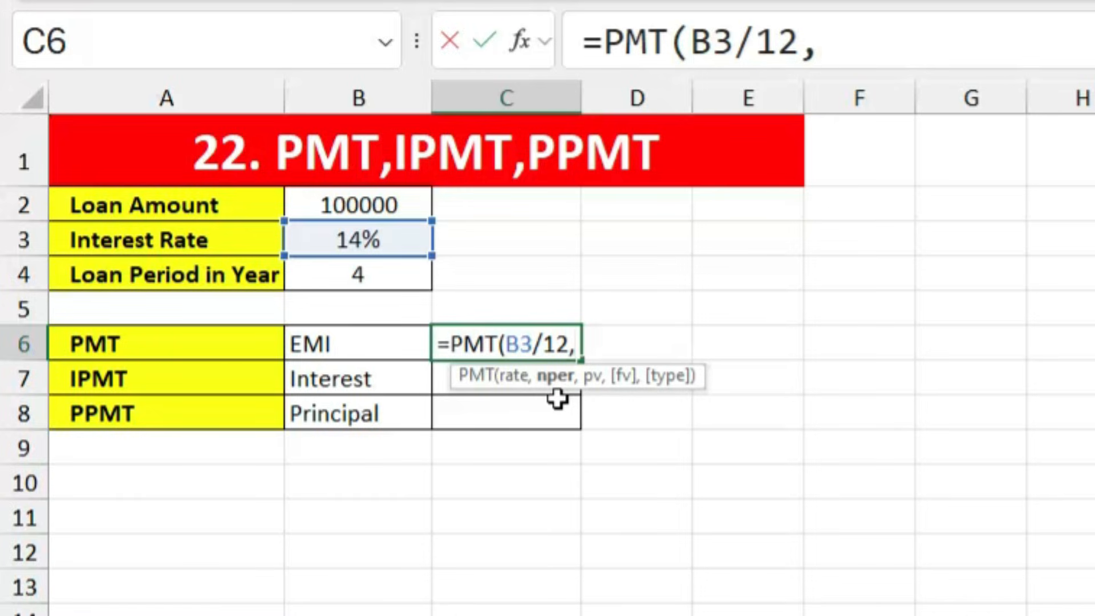
pyautogui.click(361, 281)
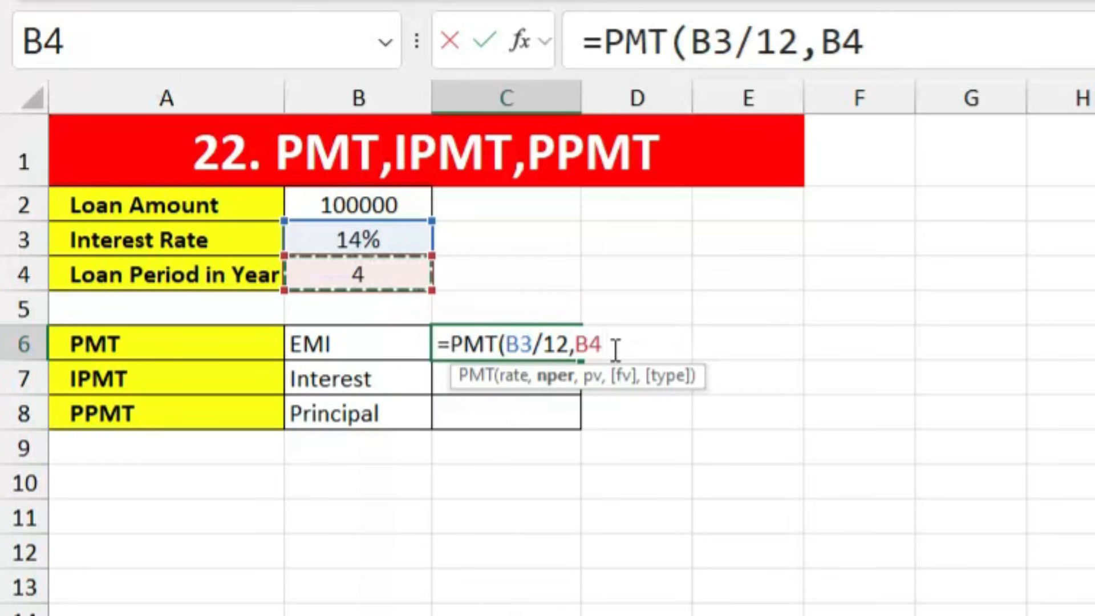
pyautogui.write('*1')
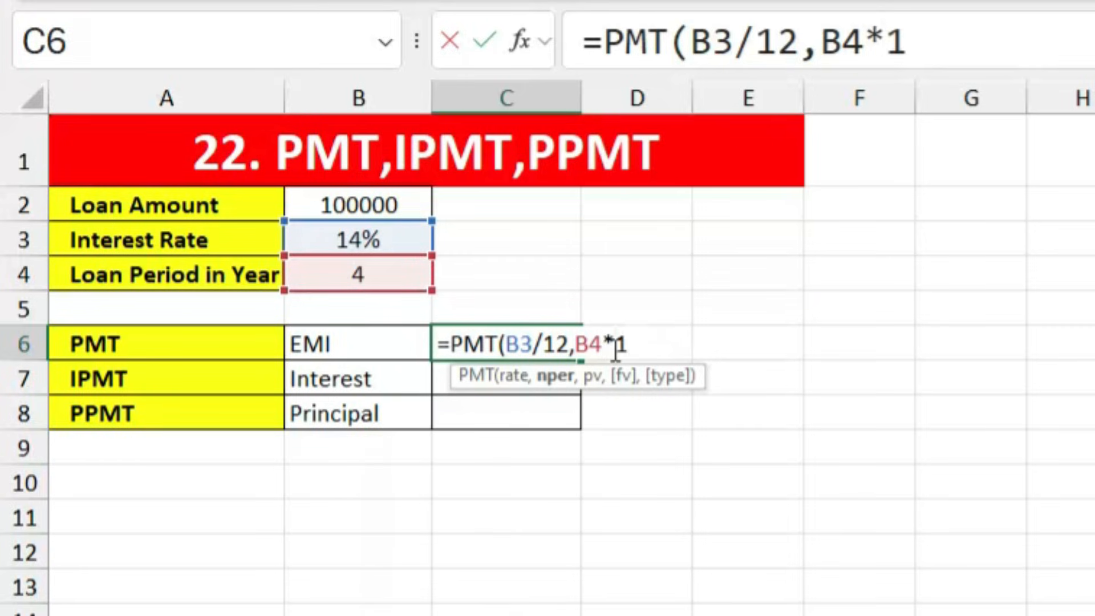
pyautogui.write('2')
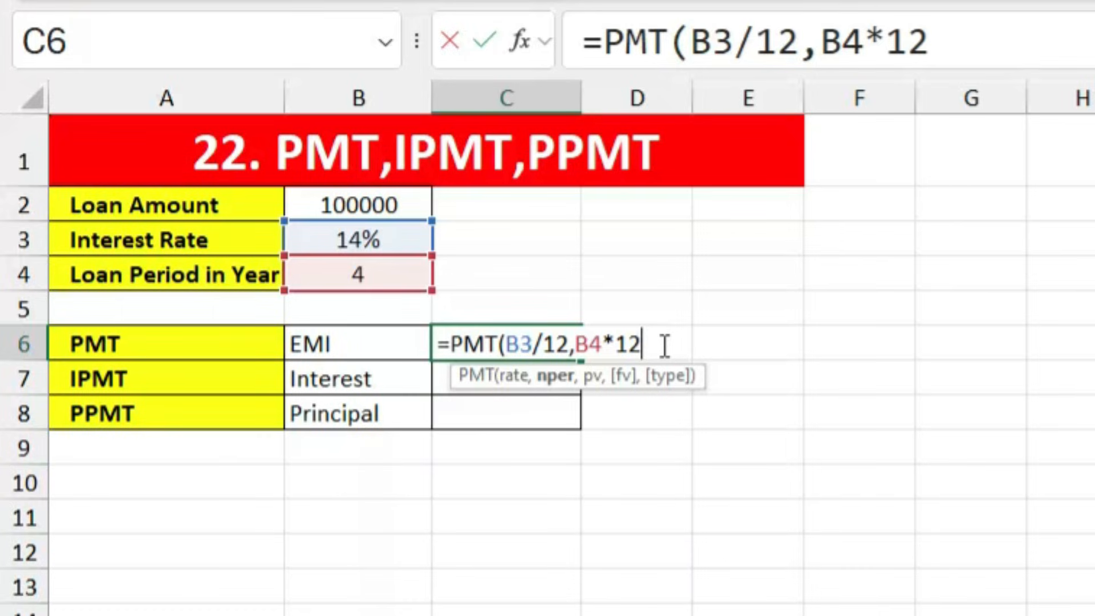
pyautogui.write(',')
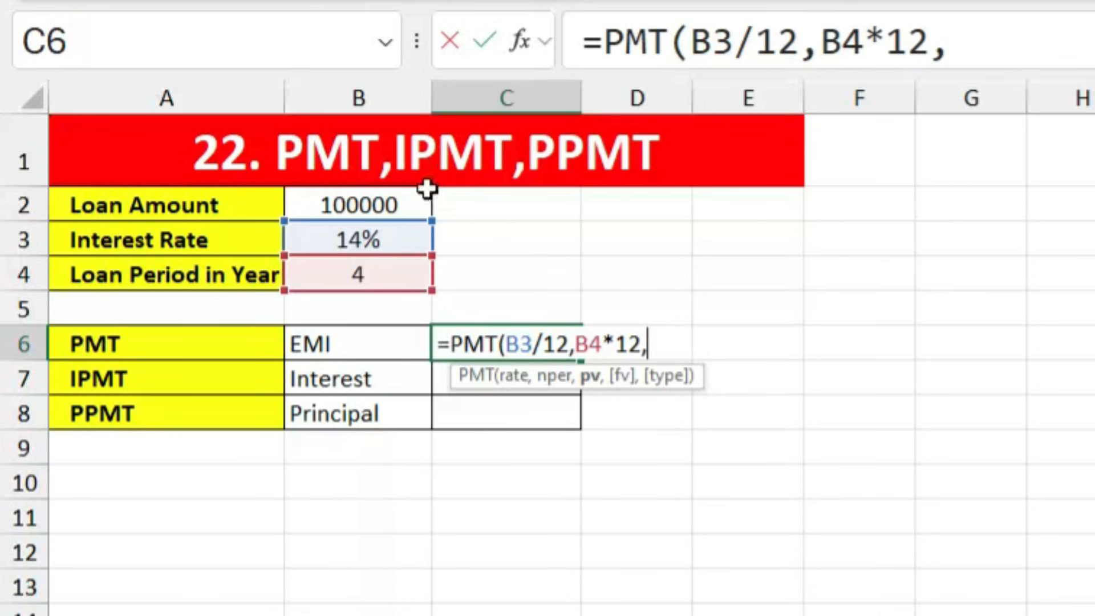
pyautogui.click(373, 202)
pyautogui.press('Return')
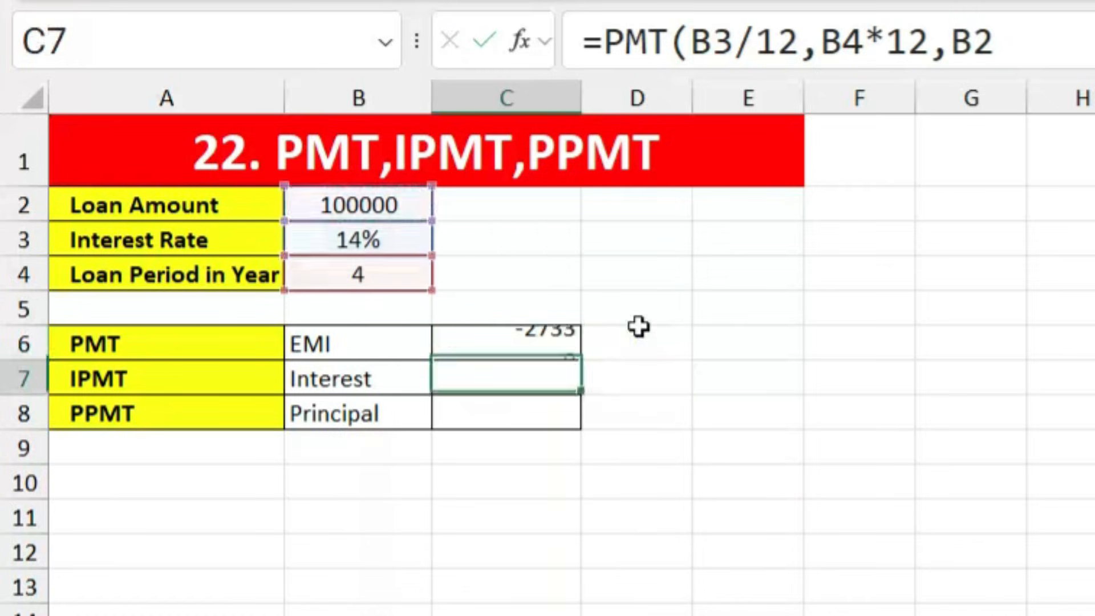
# Step: Negate the C6 formula to =-PMT(B3/12,B4*12,B2) so the EMI shows as a positive 2733
pyautogui.click(539, 342)
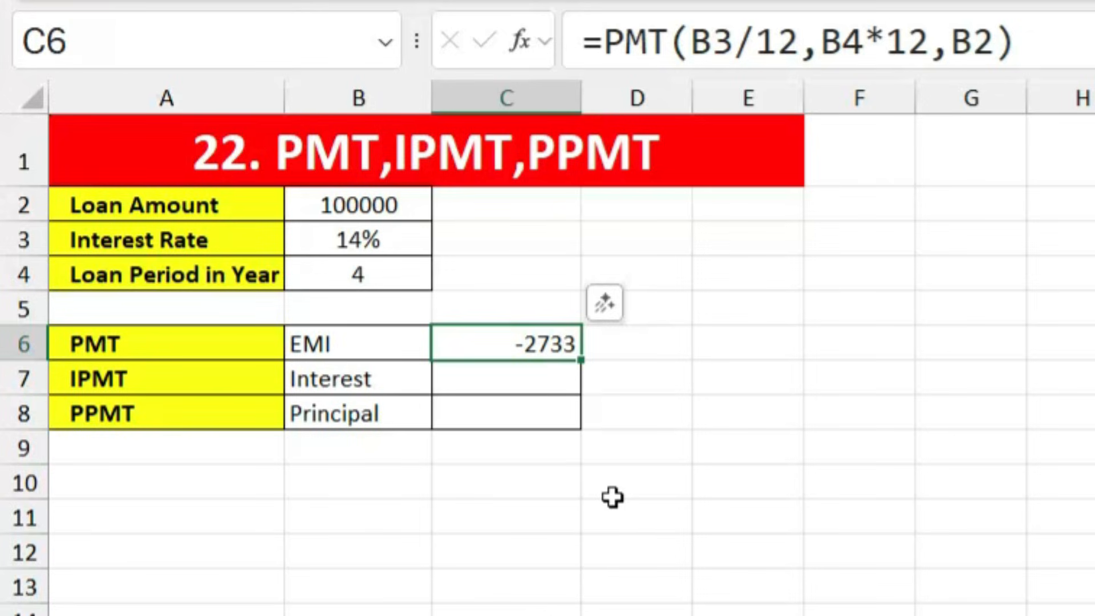
pyautogui.doubleClick(524, 343)
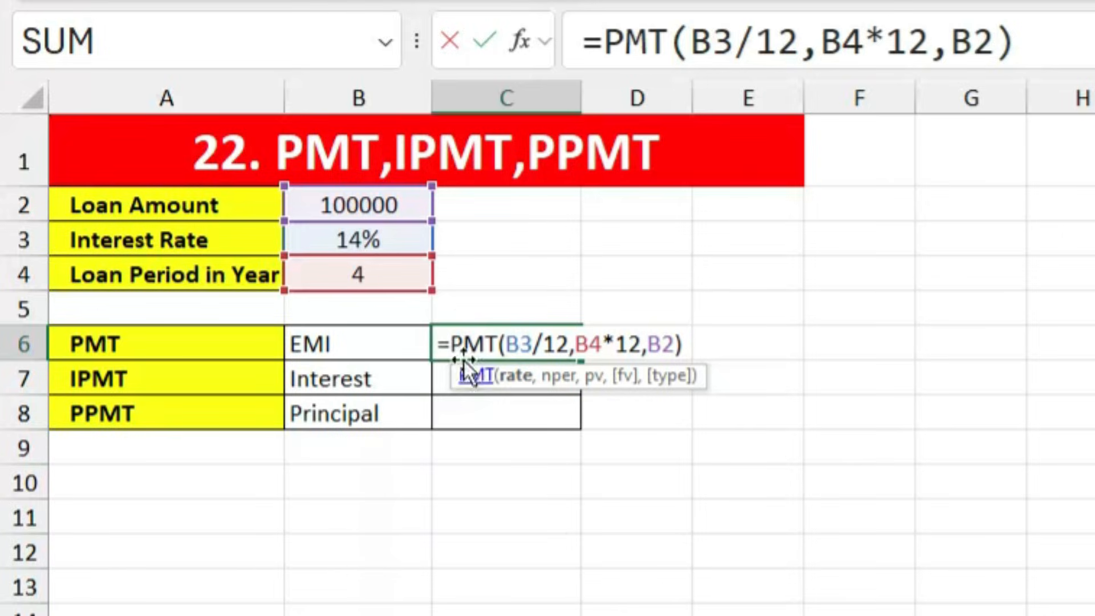
pyautogui.click(450, 344)
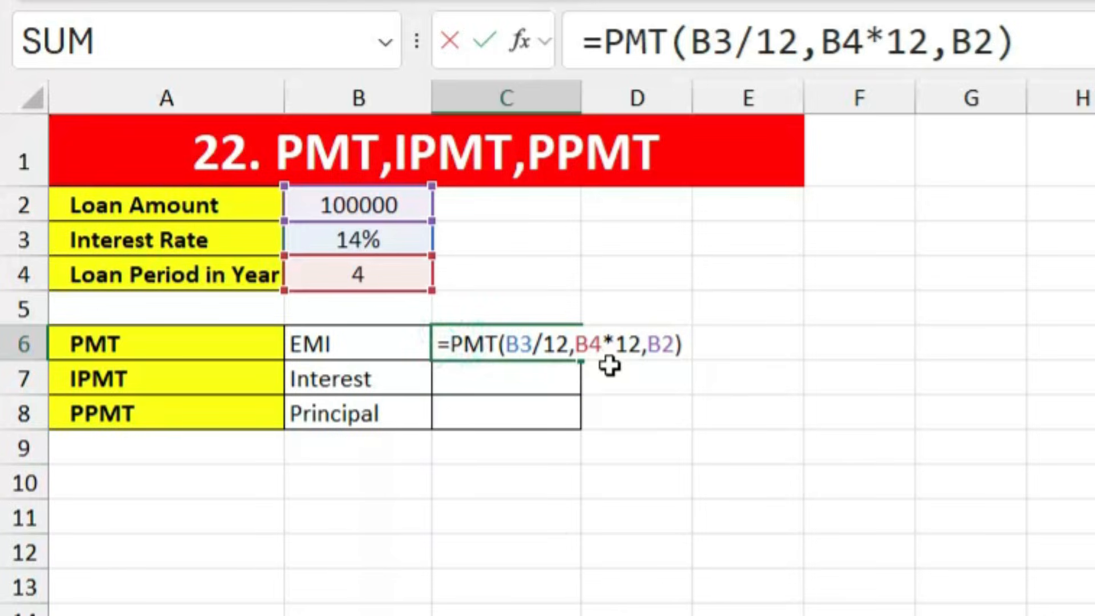
pyautogui.write('-')
pyautogui.press('Return')
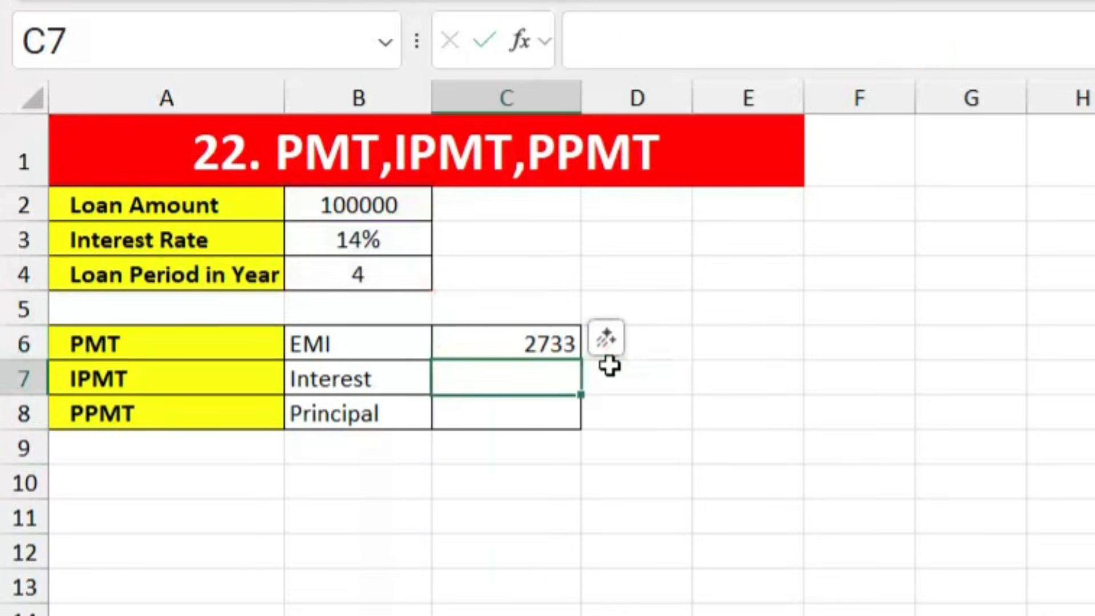
pyautogui.click(467, 345)
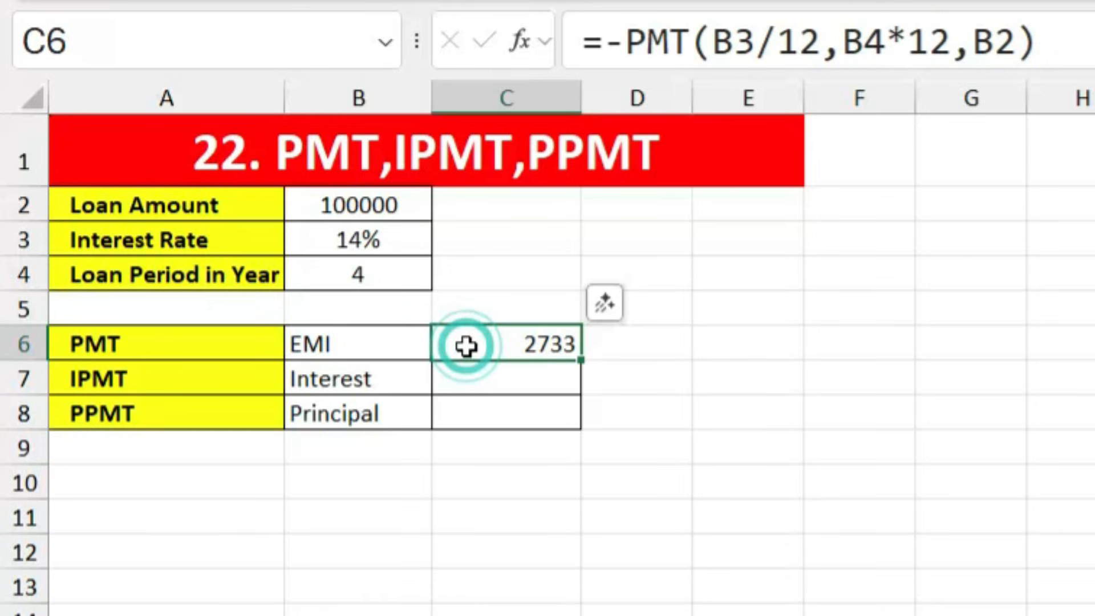
pyautogui.click(491, 381)
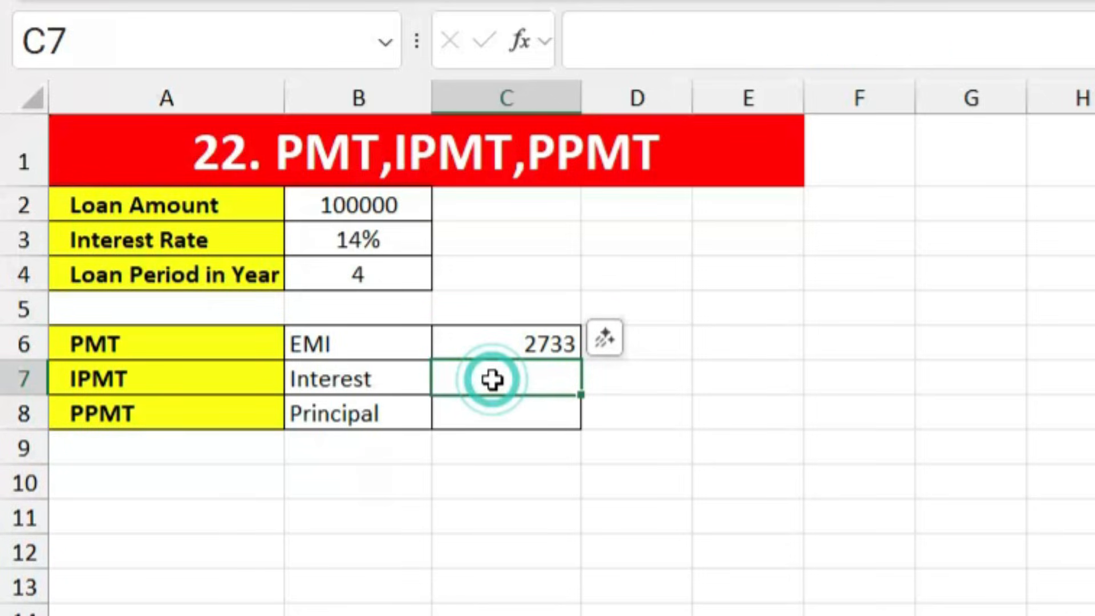
pyautogui.click(533, 345)
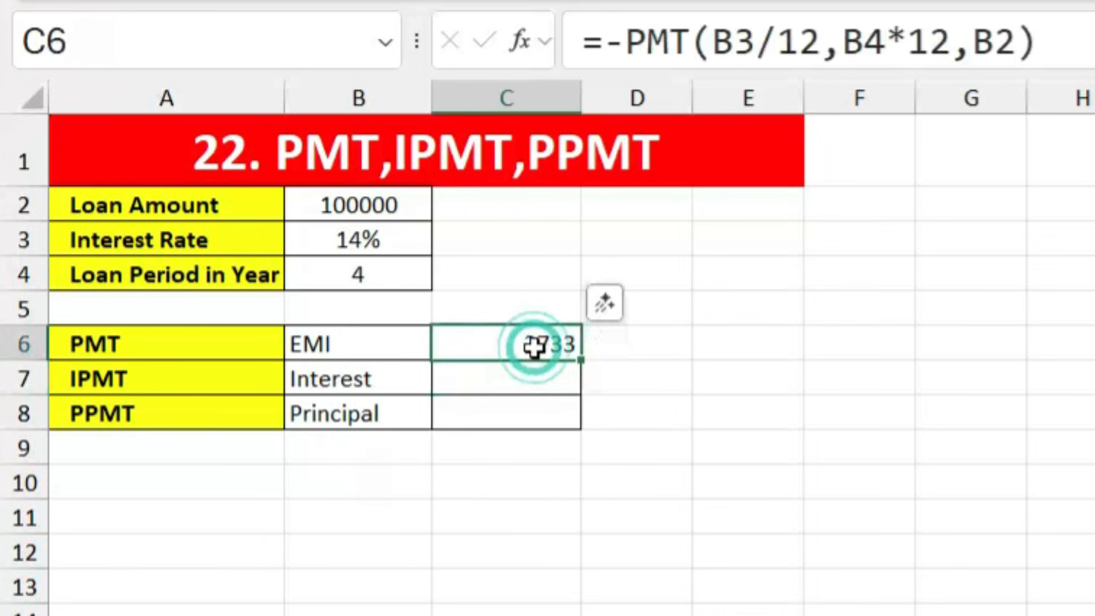
pyautogui.click(514, 381)
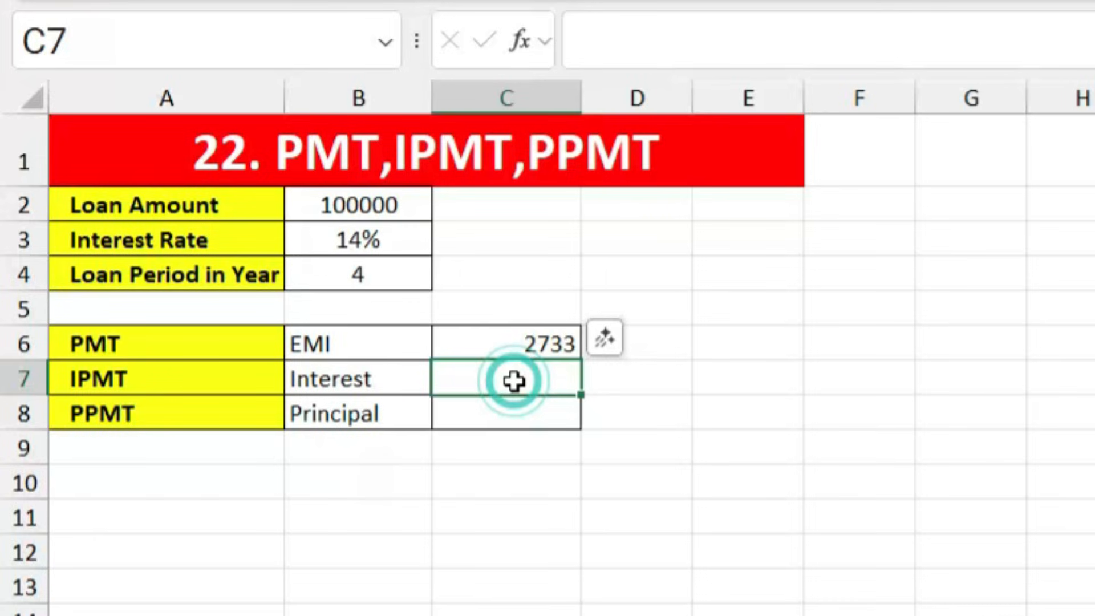
# Step: Enter =IPMT(B3/12,1,B4*12,B2) in C7 for the first month's interest
pyautogui.write('=IPMT(')
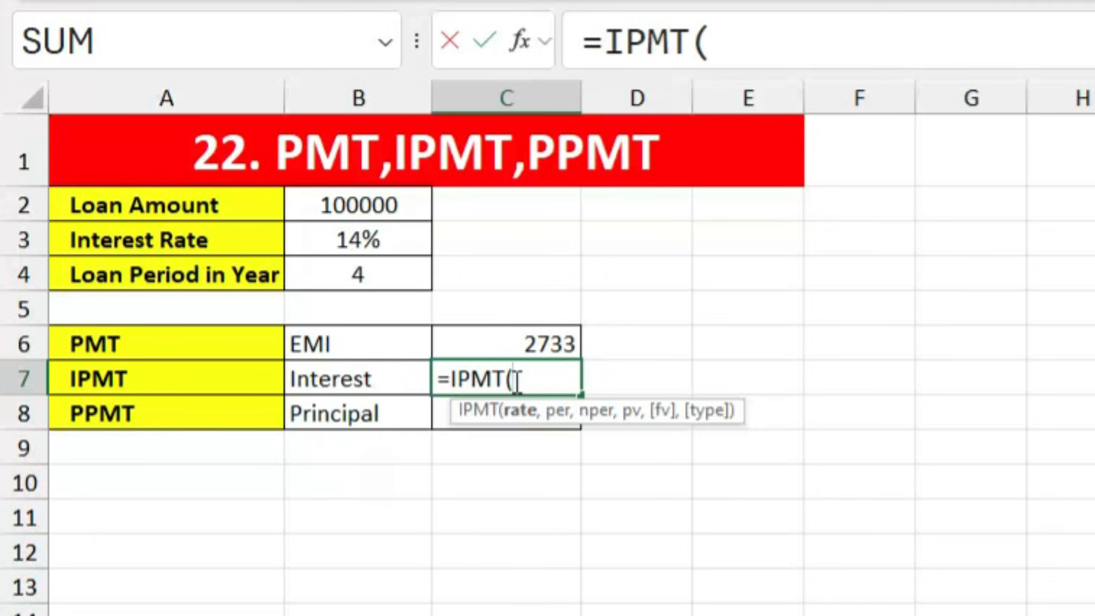
pyautogui.click(380, 246)
pyautogui.write('/')
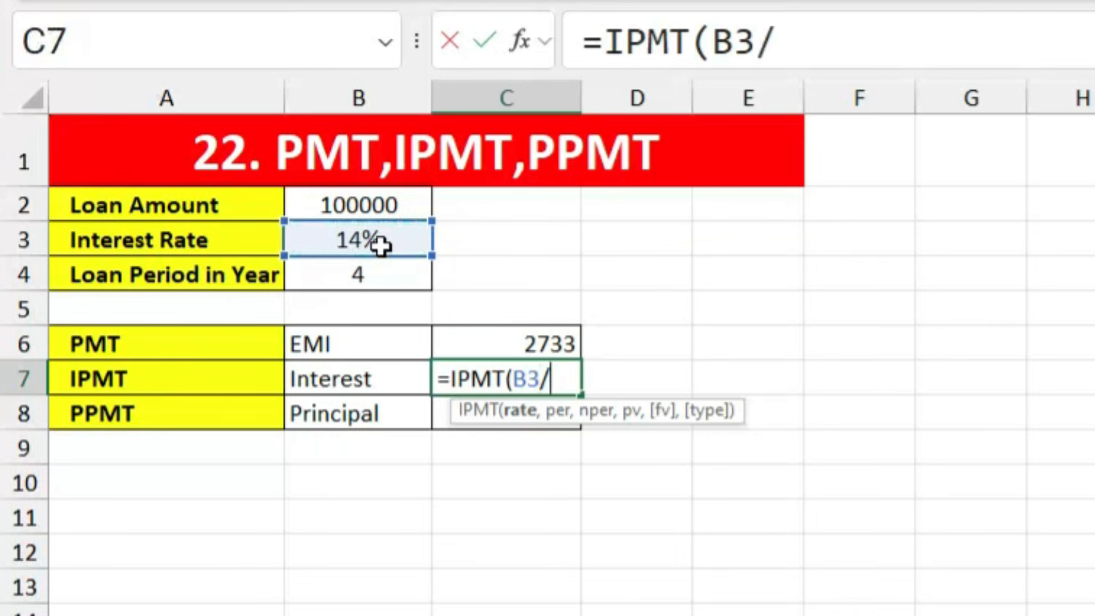
pyautogui.write('12')
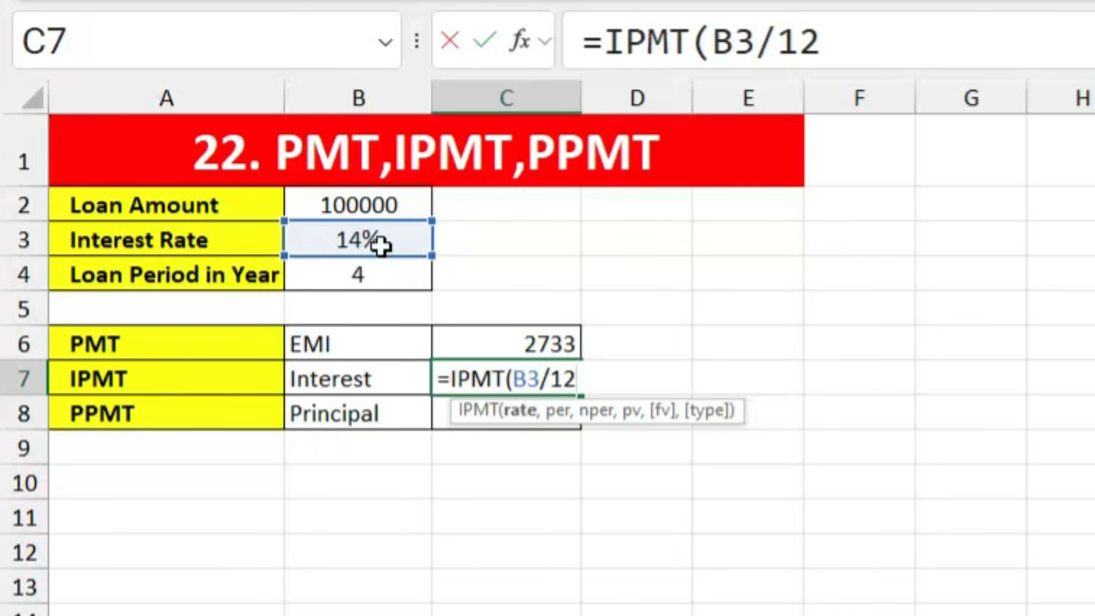
pyautogui.write(',')
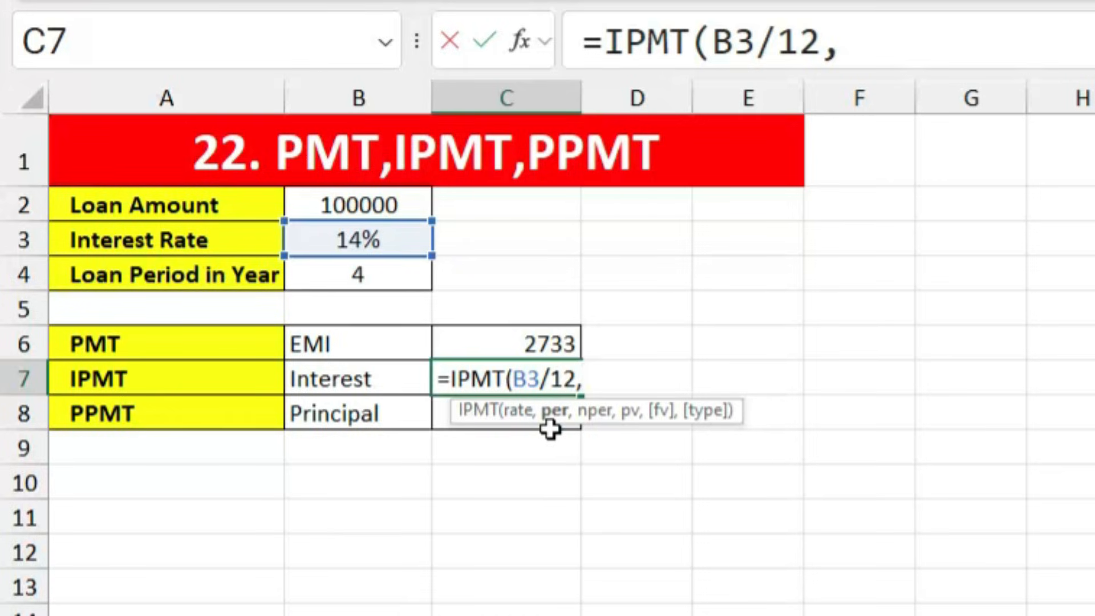
pyautogui.write('1,')
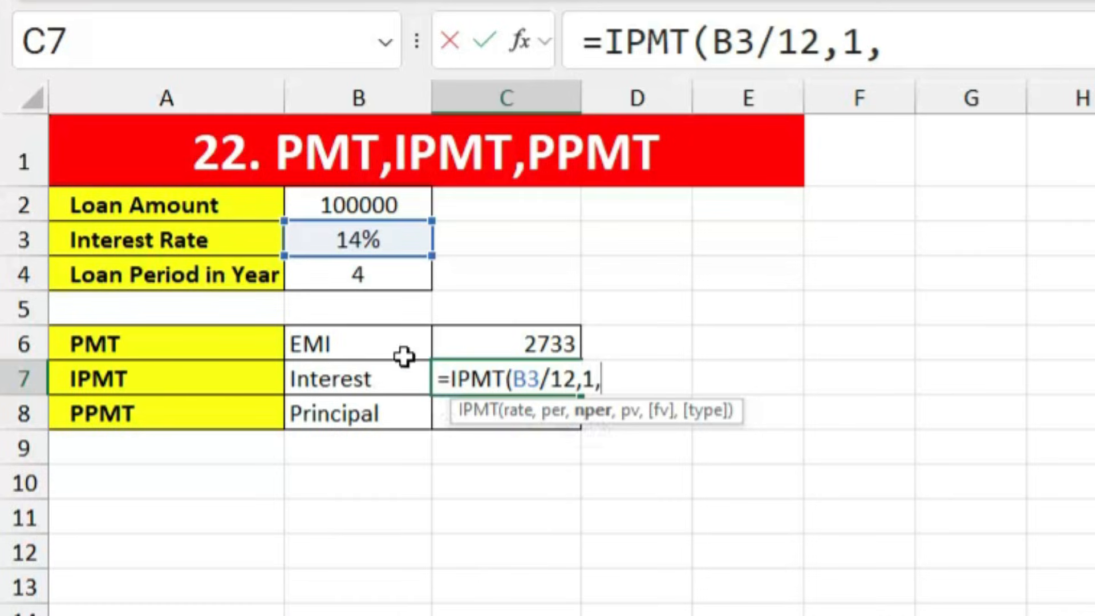
pyautogui.click(379, 273)
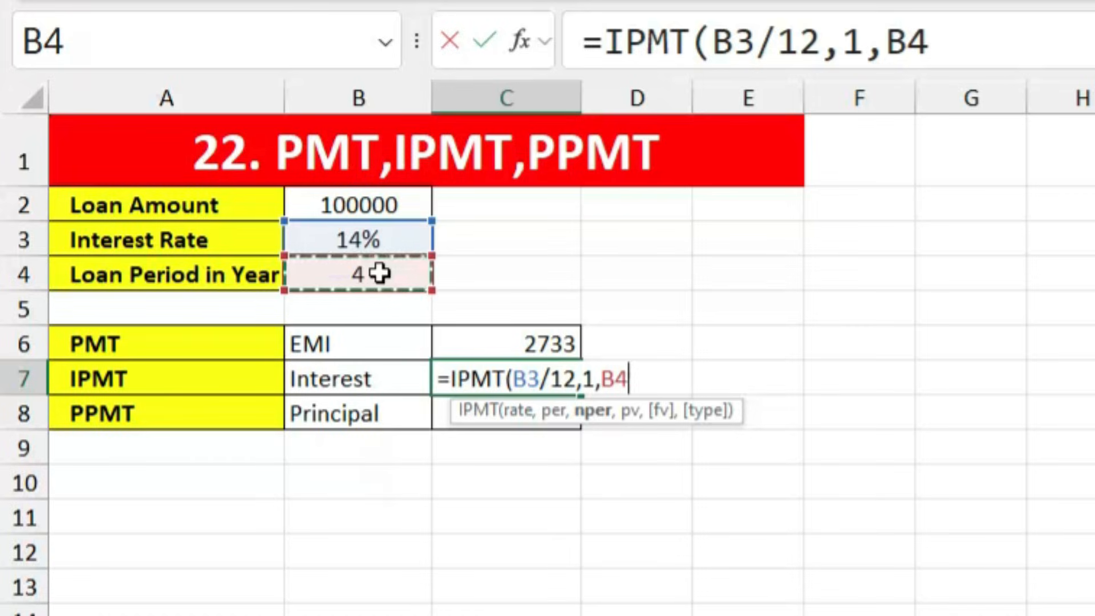
pyautogui.write('*12')
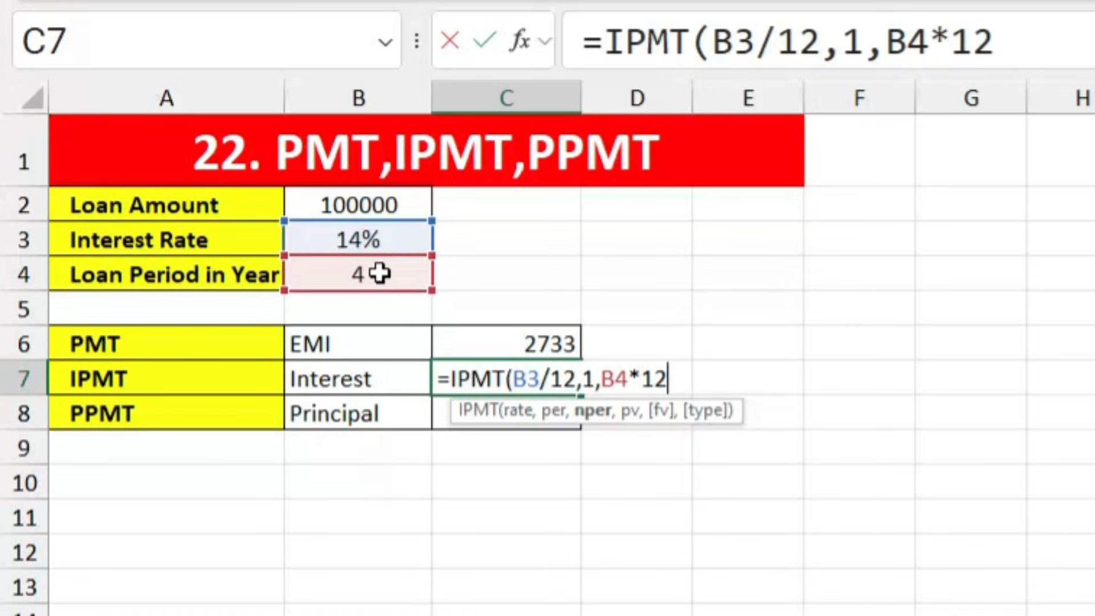
pyautogui.write(',')
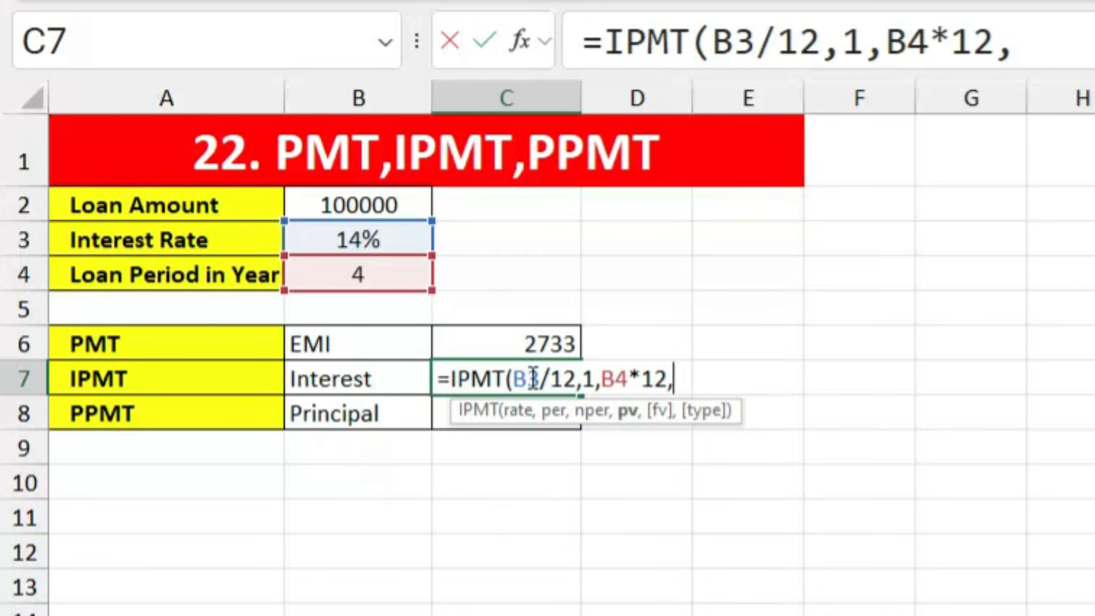
pyautogui.click(394, 204)
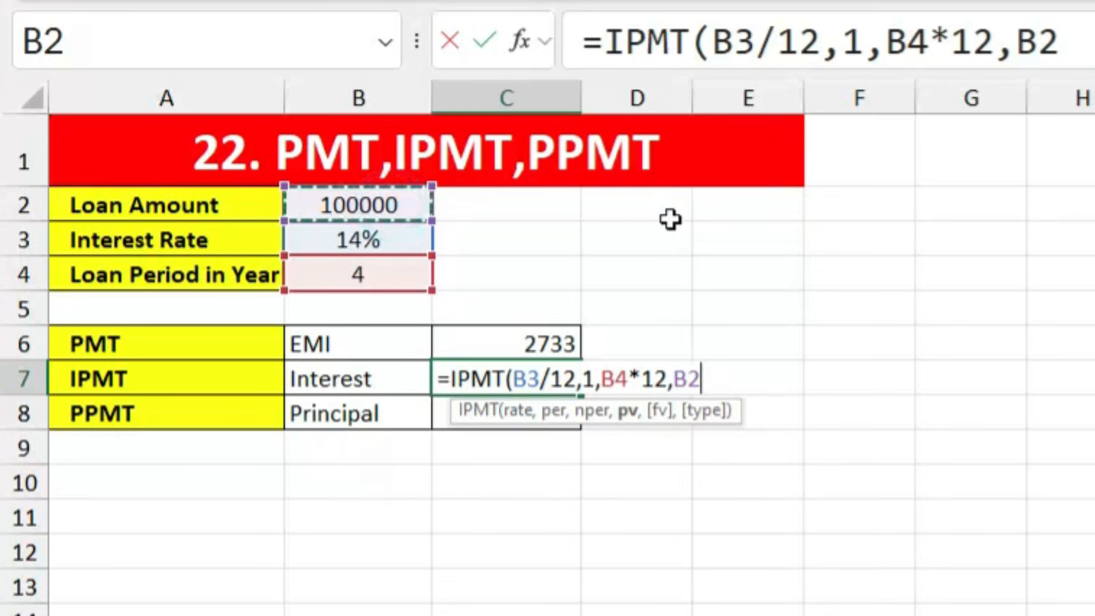
pyautogui.press('Return')
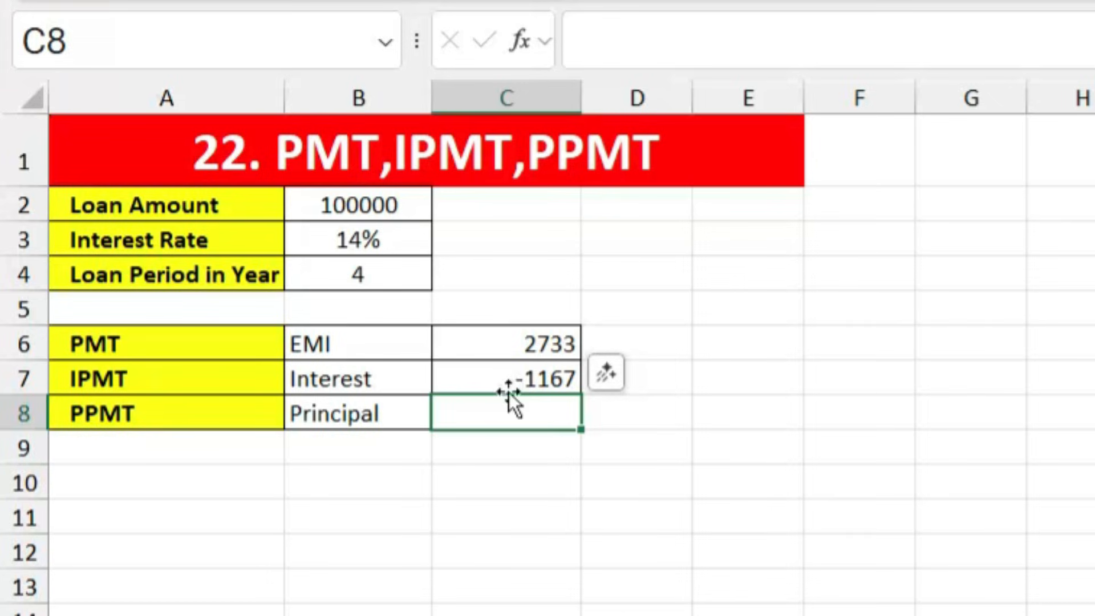
# Step: Add a minus sign to the C7 formula so the interest shows as a positive 1167
pyautogui.doubleClick(536, 379)
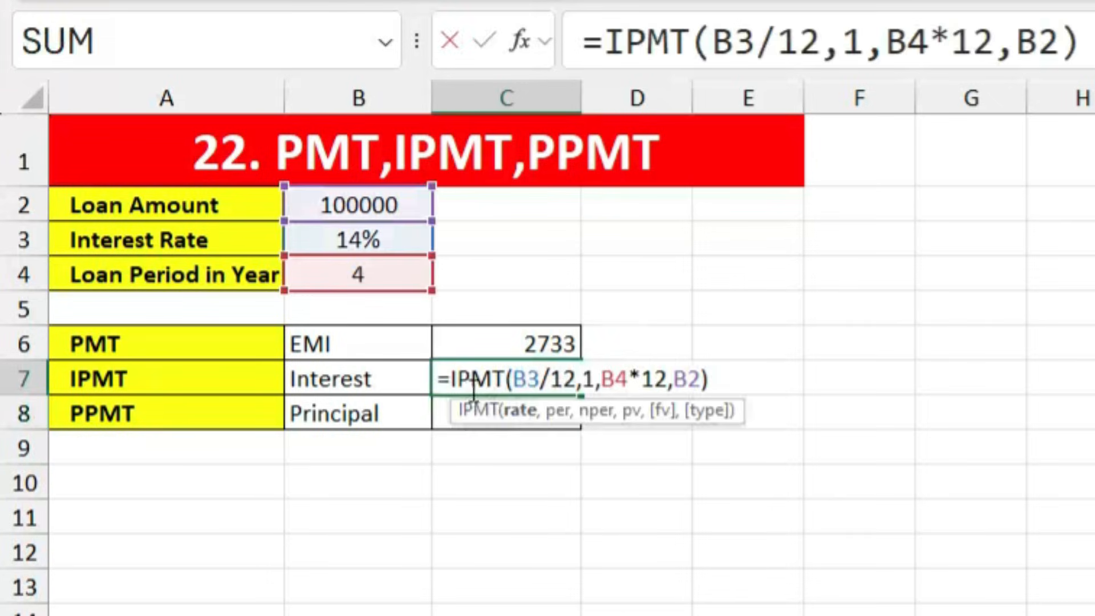
pyautogui.click(450, 380)
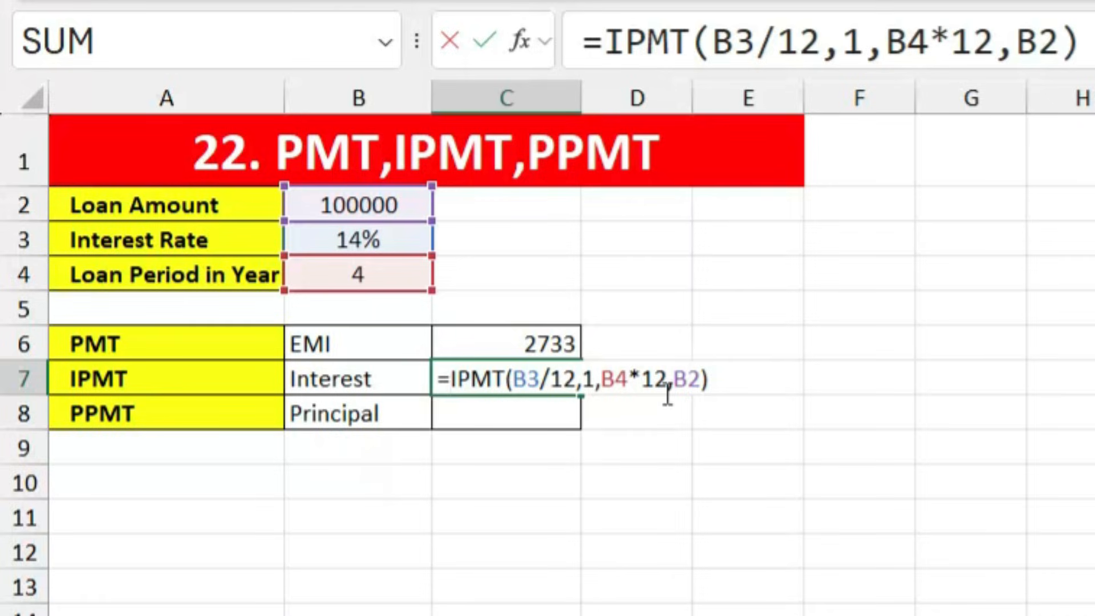
pyautogui.write('-')
pyautogui.press('Return')
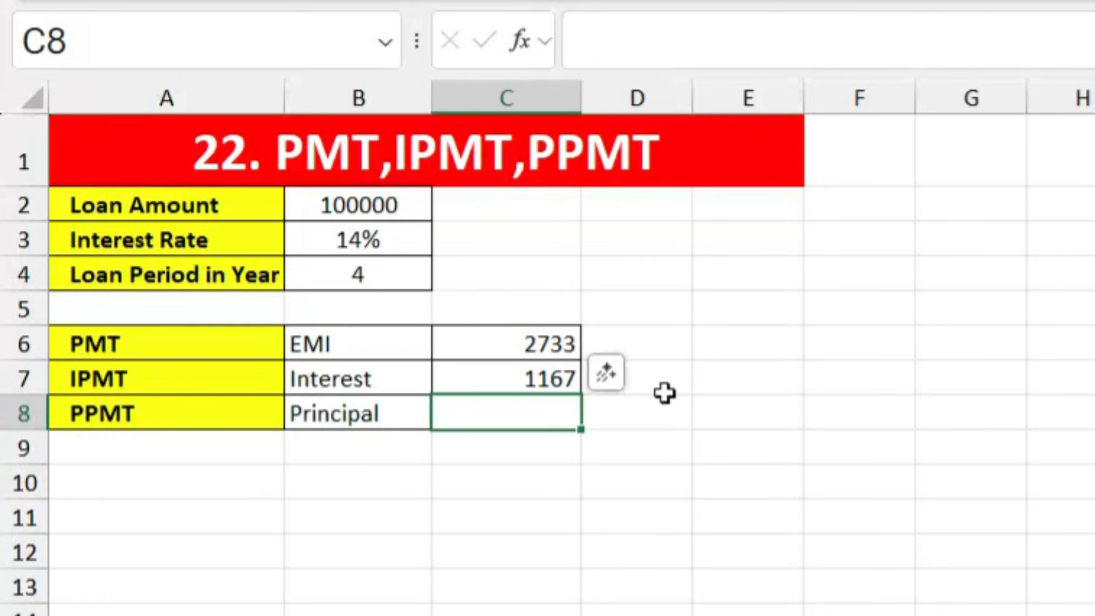
# Step: Enter =PPMT(B3/12,1,B4*12,B2) in C8 for the first month's principal
pyautogui.click(519, 412)
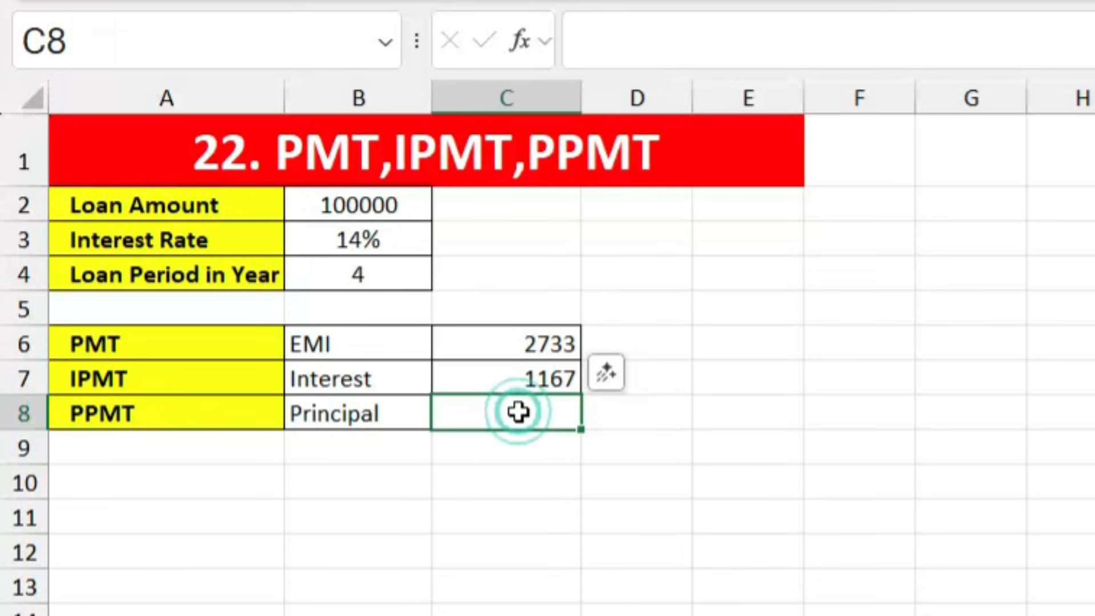
pyautogui.write('=')
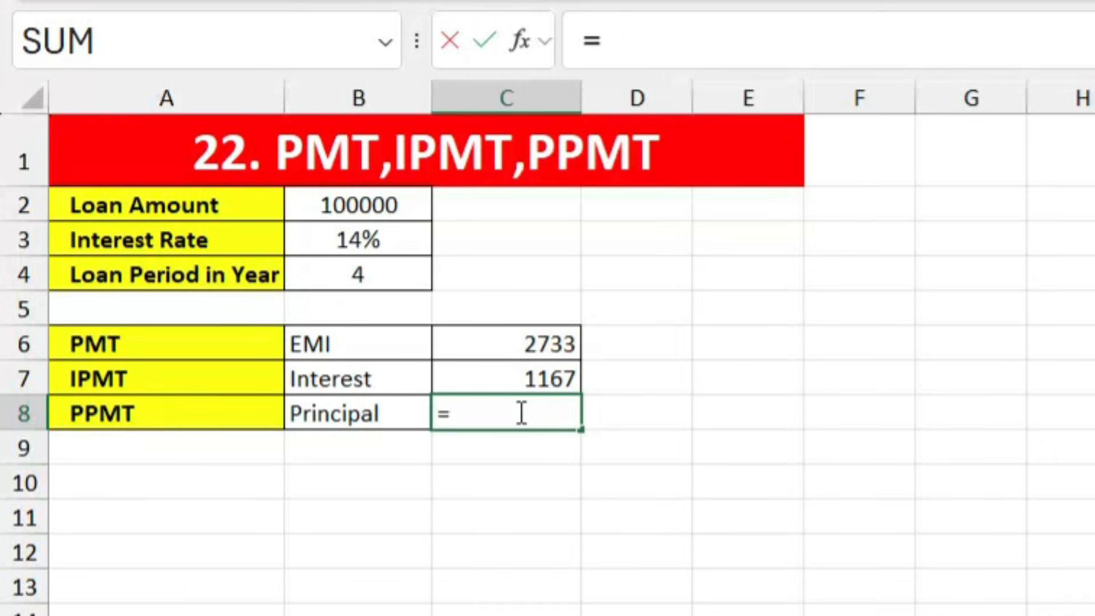
pyautogui.write('PPMT')
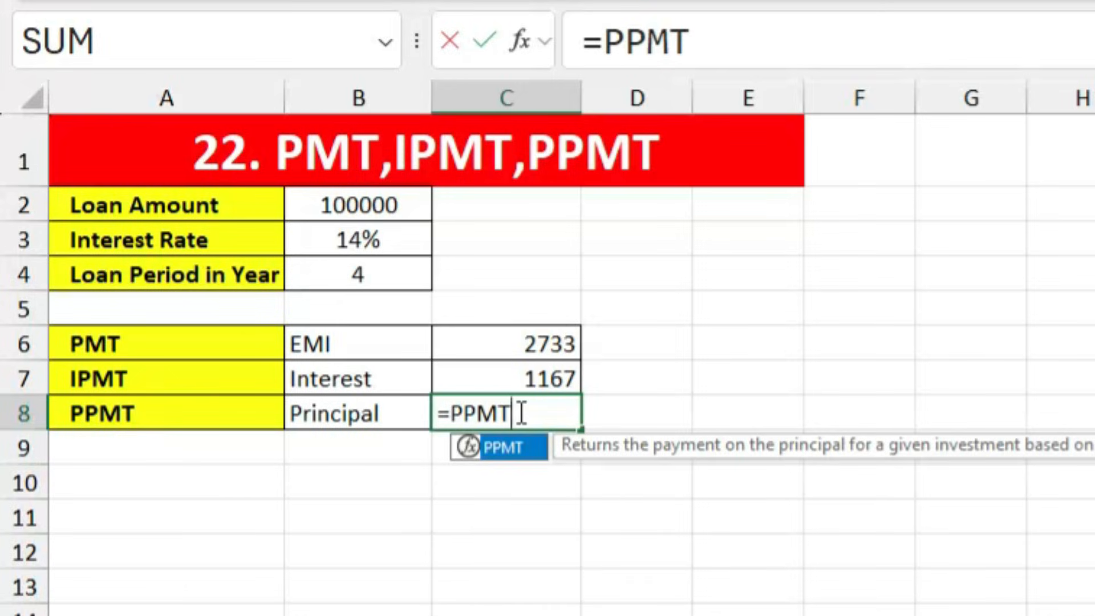
pyautogui.write('(')
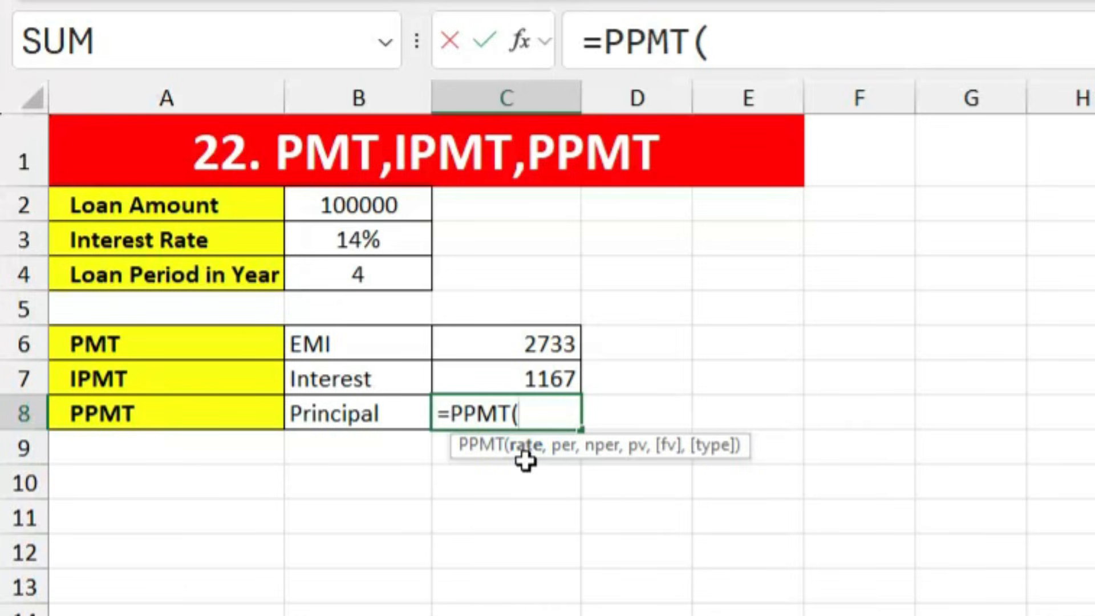
pyautogui.click(366, 239)
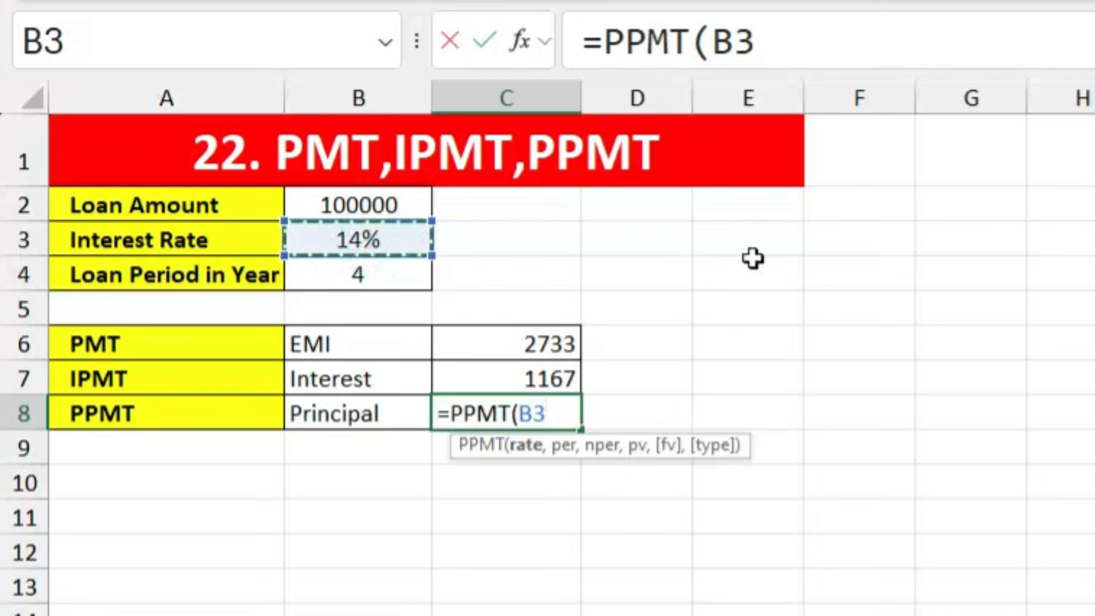
pyautogui.write('/')
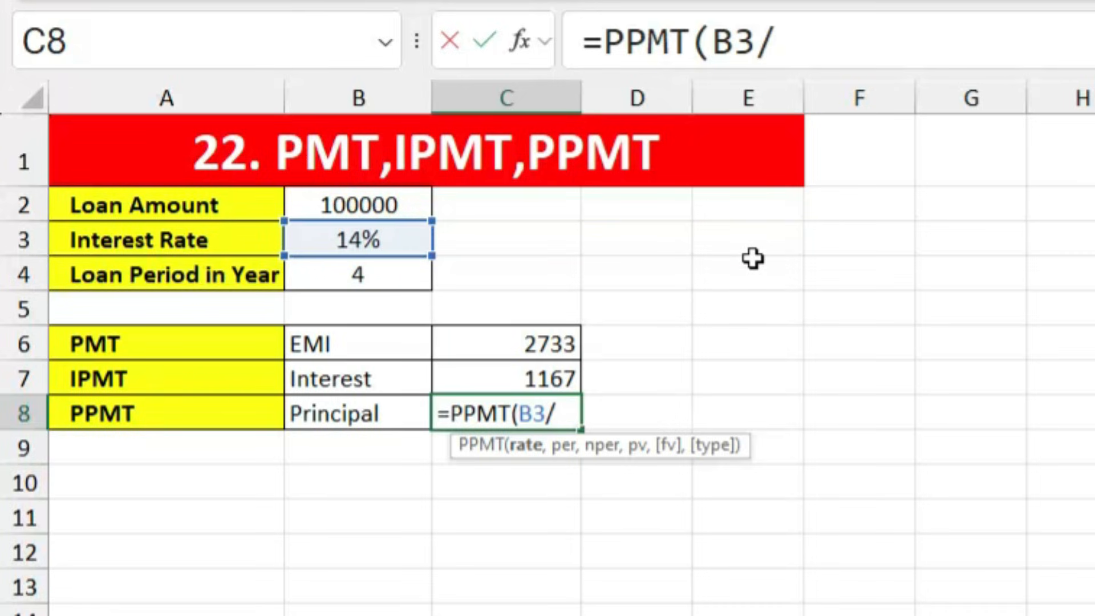
pyautogui.write('12,')
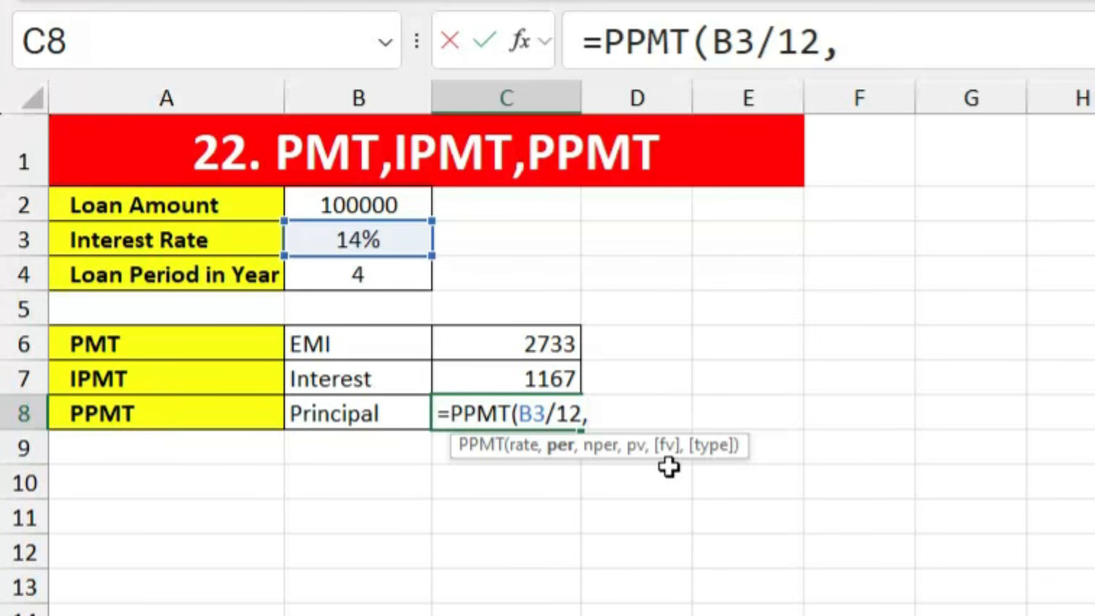
pyautogui.write('1,')
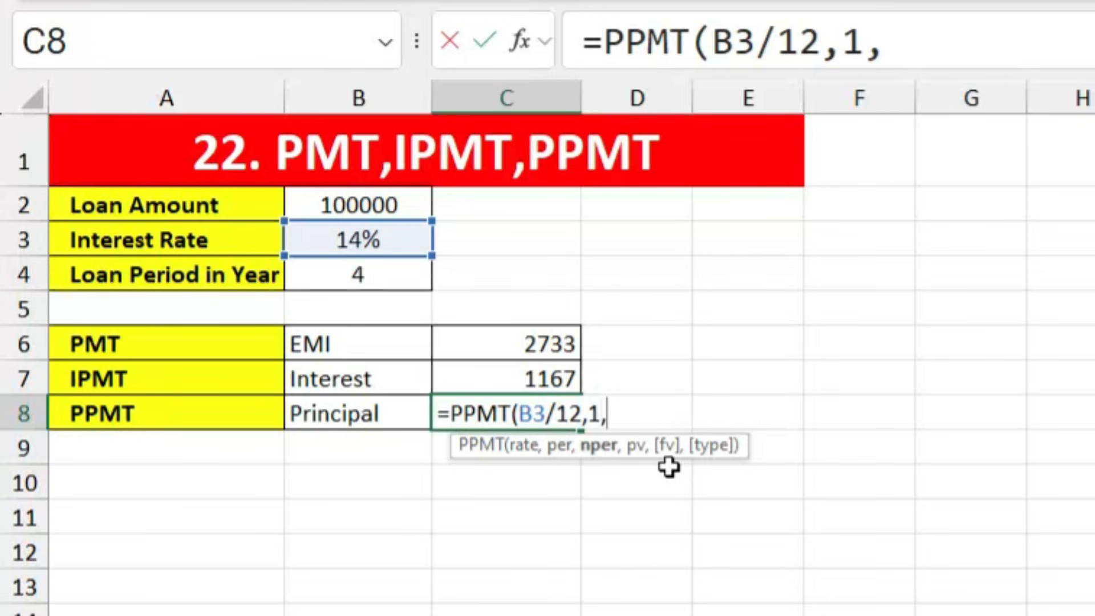
pyautogui.click(381, 275)
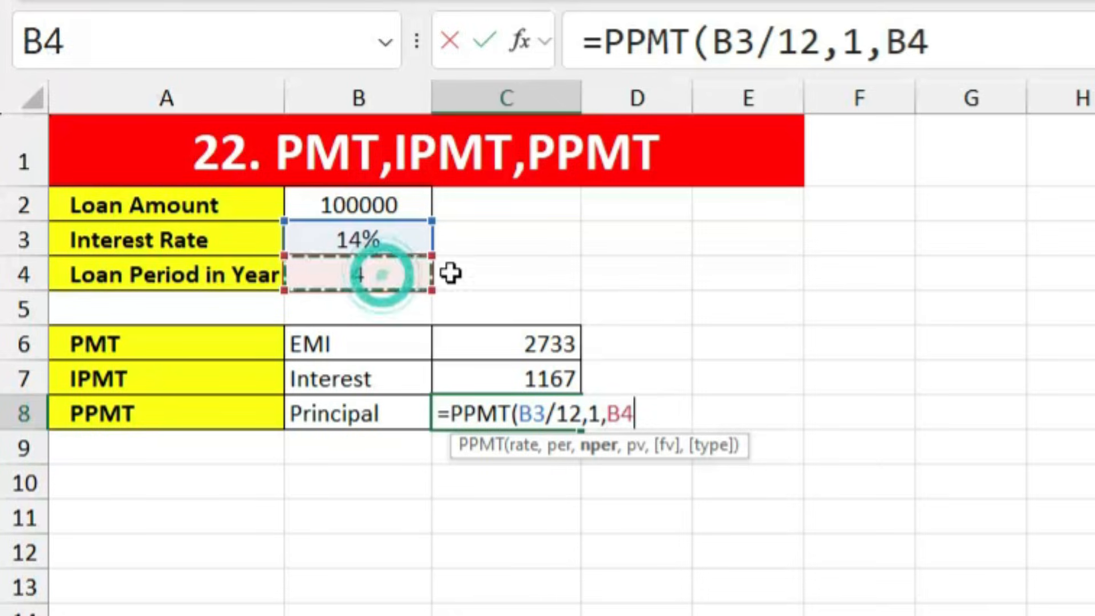
pyautogui.write('*12')
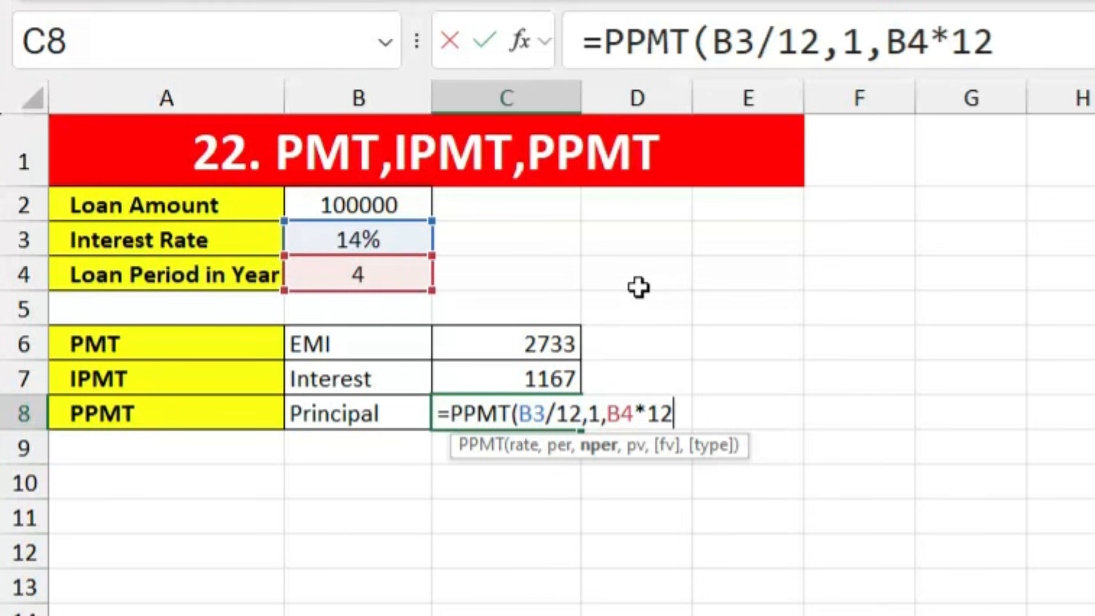
pyautogui.write(',')
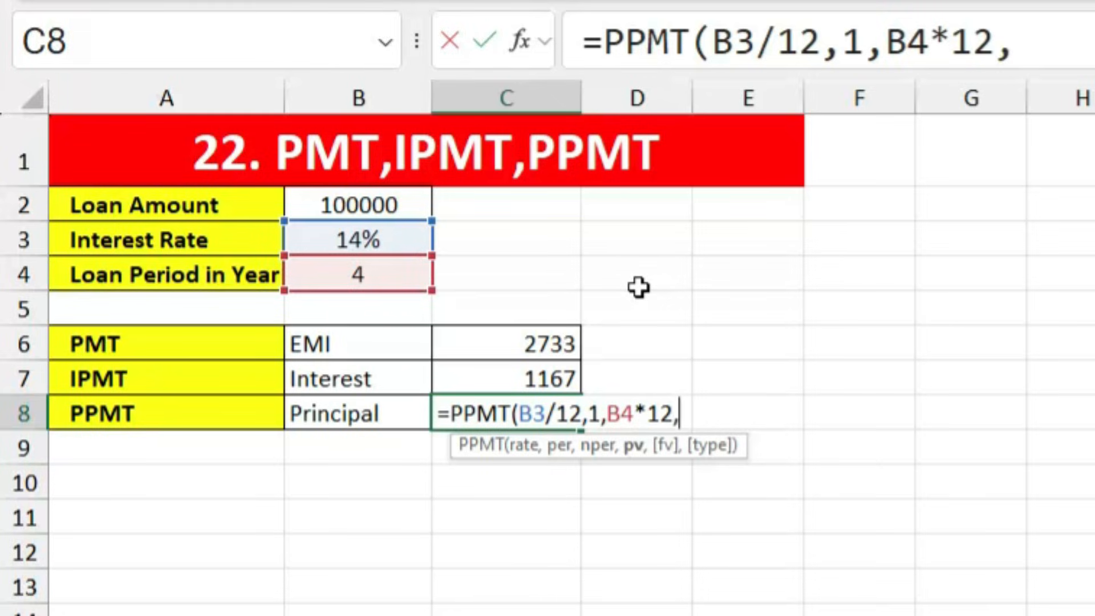
pyautogui.click(371, 208)
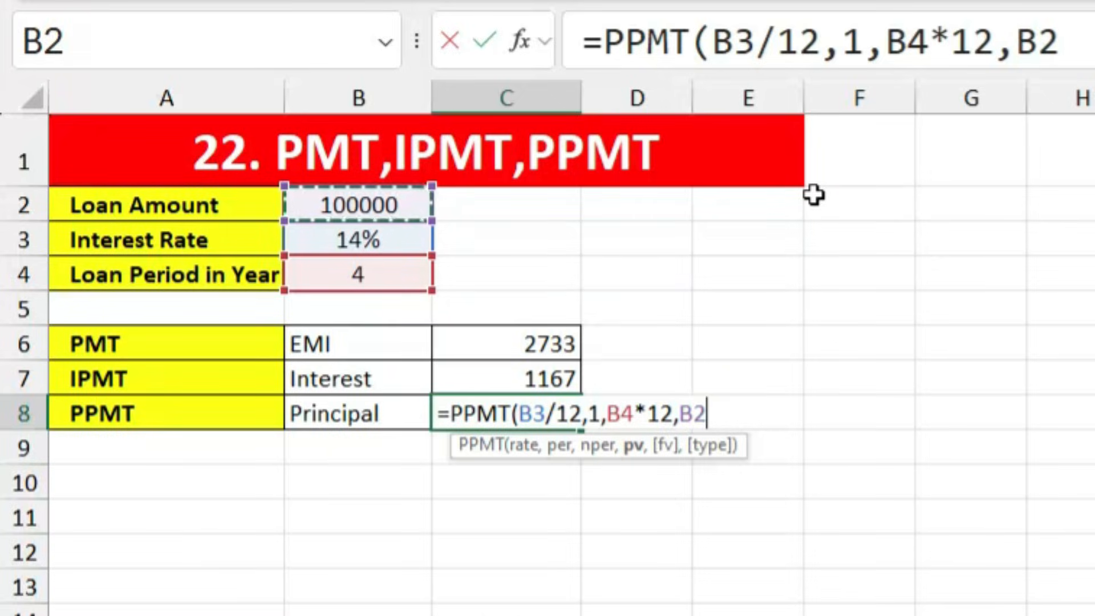
pyautogui.press('Return')
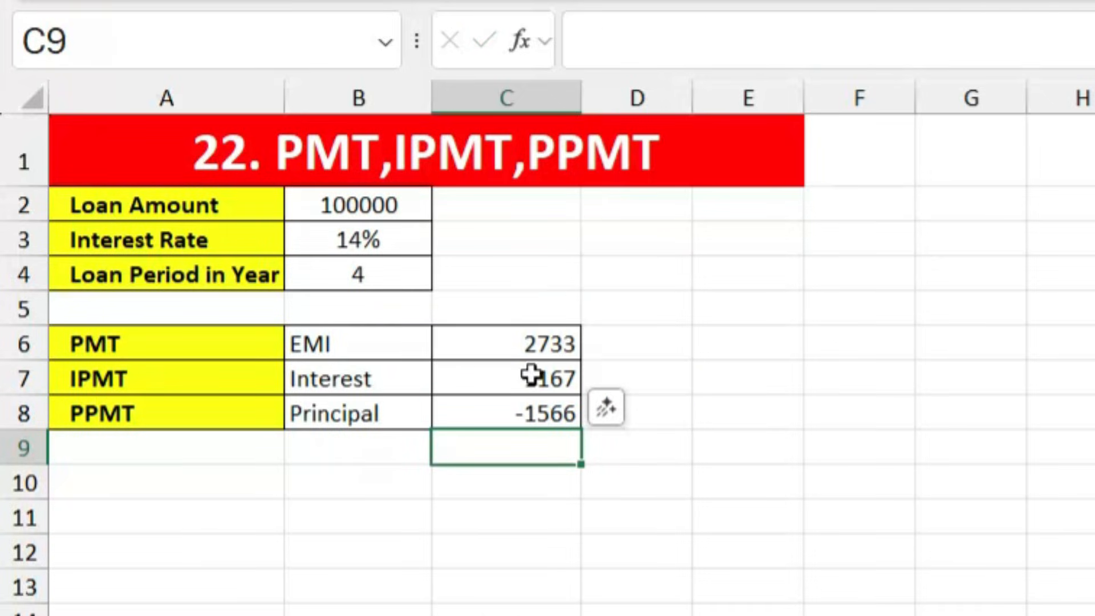
# Step: Negate the PPMT formula in C8 to =-PPMT(...) so the principal shows a positive 1566
pyautogui.doubleClick(536, 411)
pyautogui.click(454, 405)
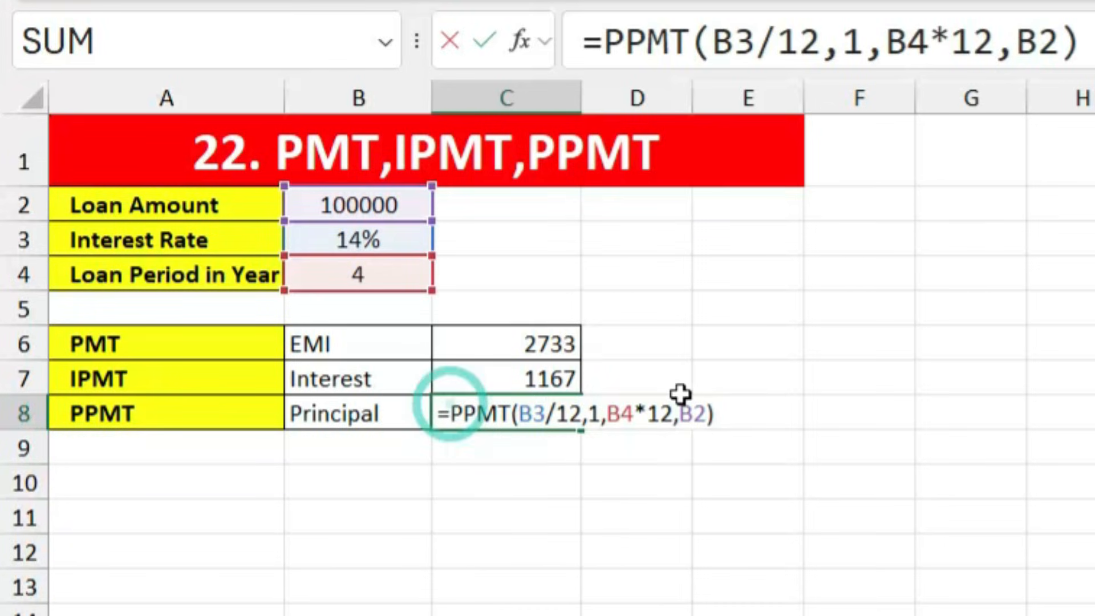
pyautogui.write('-')
pyautogui.press('Return')
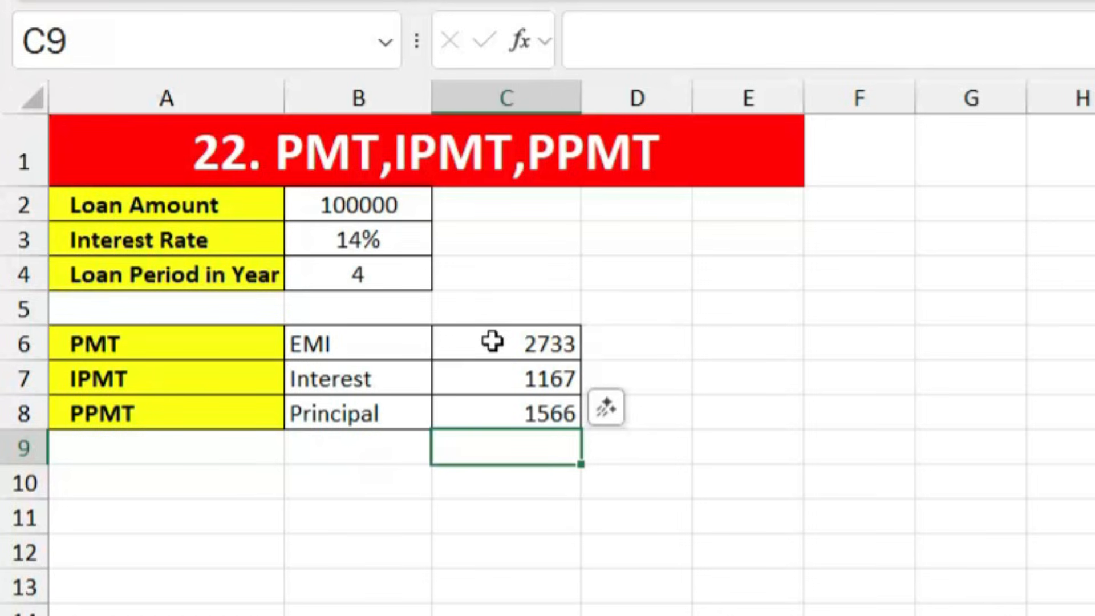
pyautogui.click(505, 416)
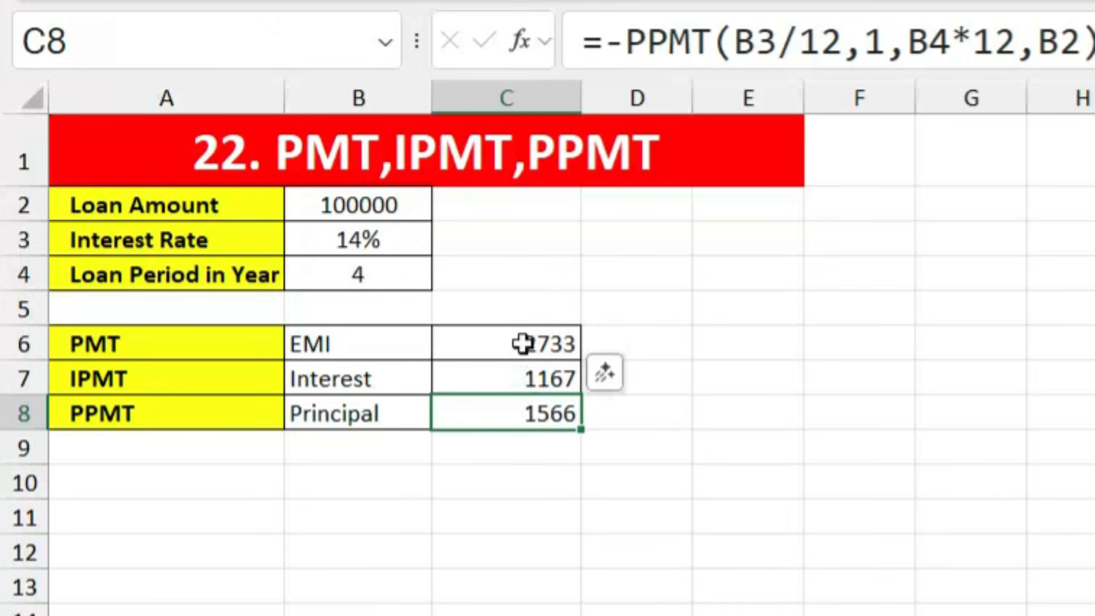
pyautogui.click(516, 450)
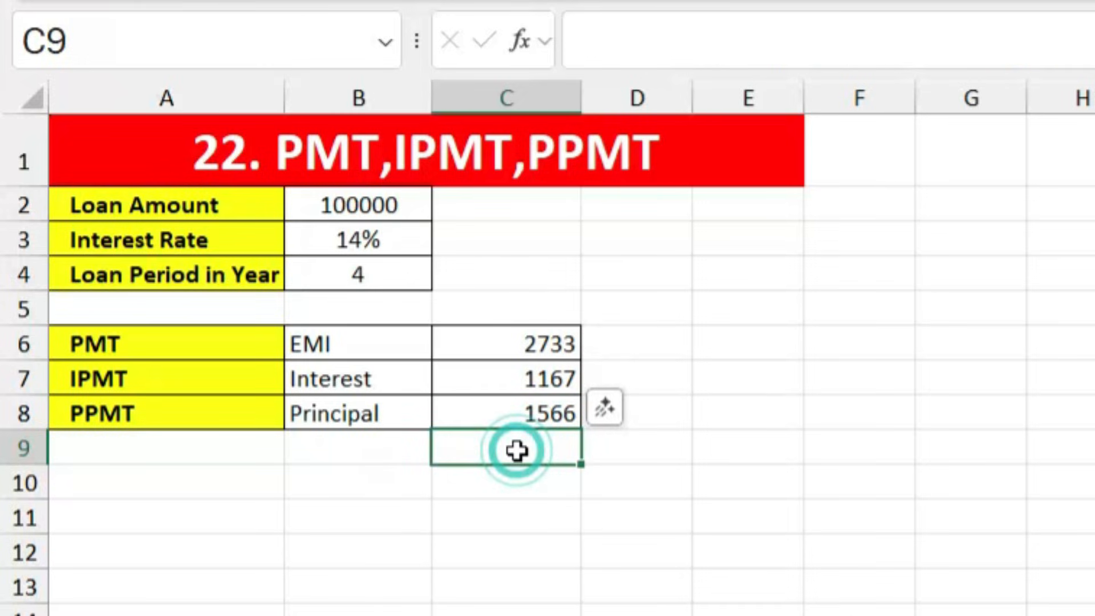
# Step: Enter a =C7+C8 check in C9 and compare it with the EMI in C6
pyautogui.write('=')
pyautogui.click(531, 386)
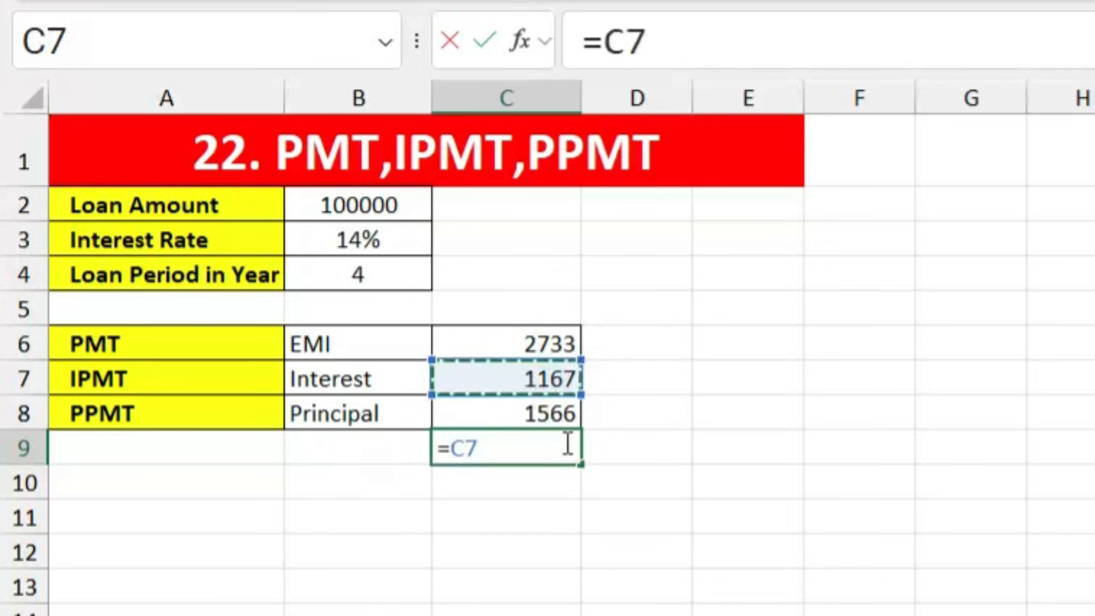
pyautogui.write('+')
pyautogui.click(518, 415)
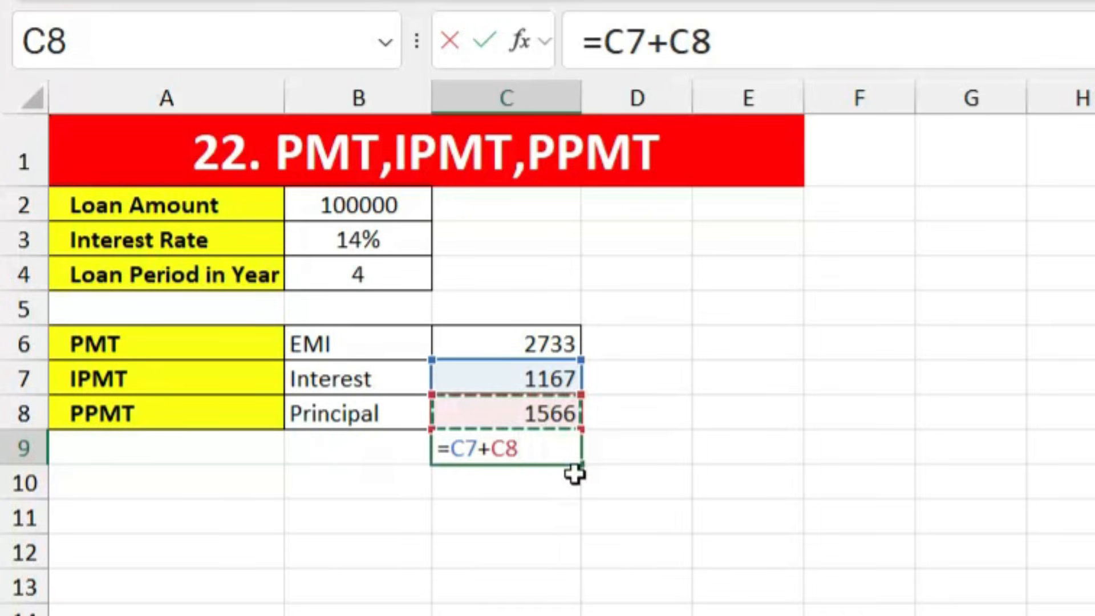
pyautogui.press('Return')
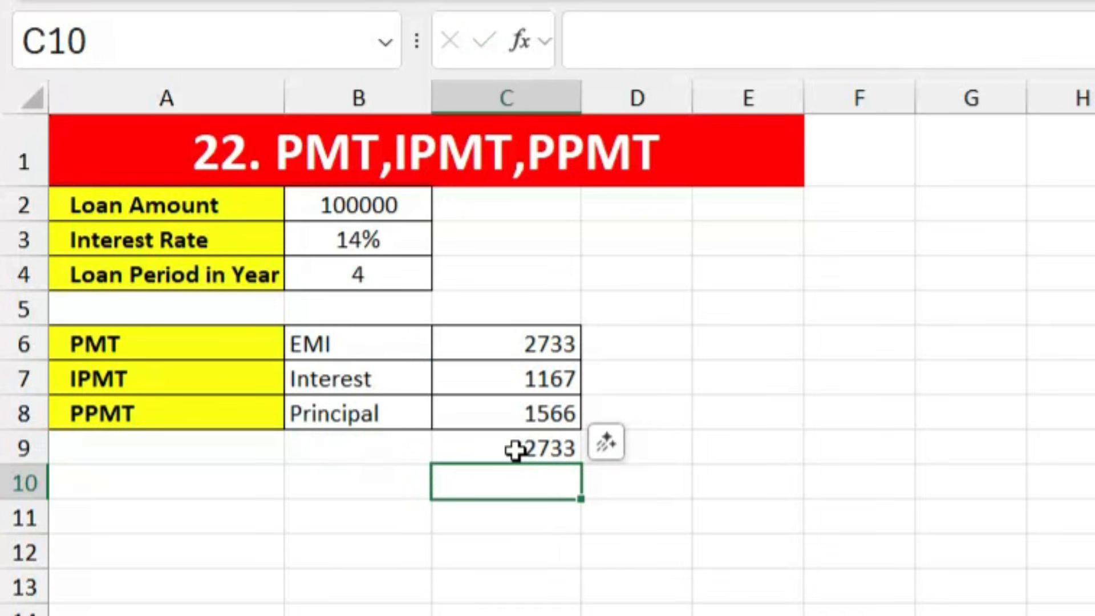
pyautogui.click(516, 450)
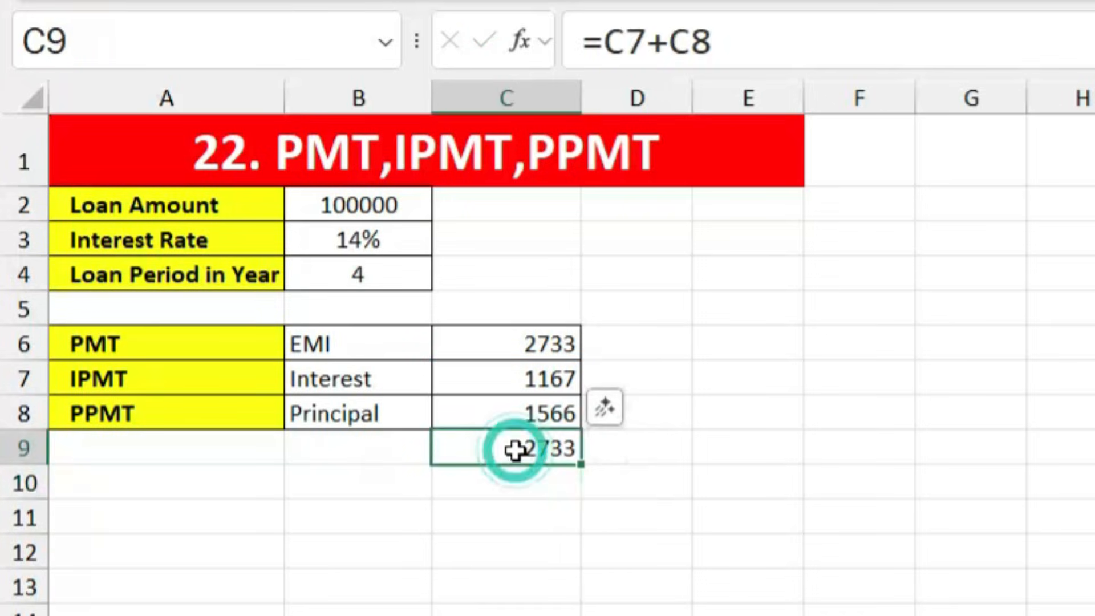
pyautogui.click(514, 346)
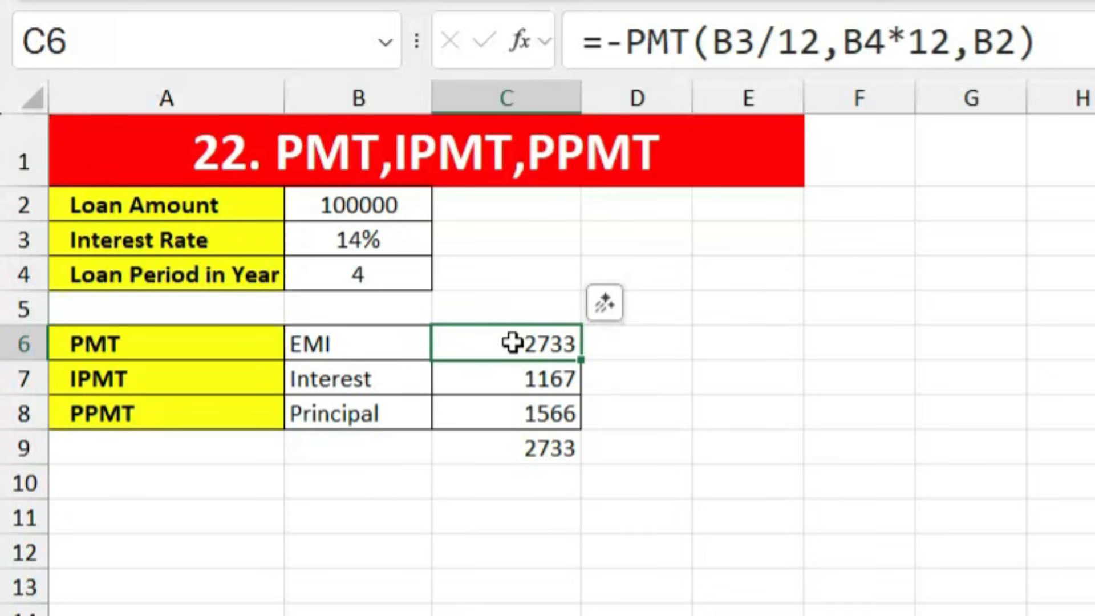
# Step: Delete the C9 check and review the IPMT and PPMT formulas in C7 and C8
pyautogui.click(525, 451)
pyautogui.press('Delete')
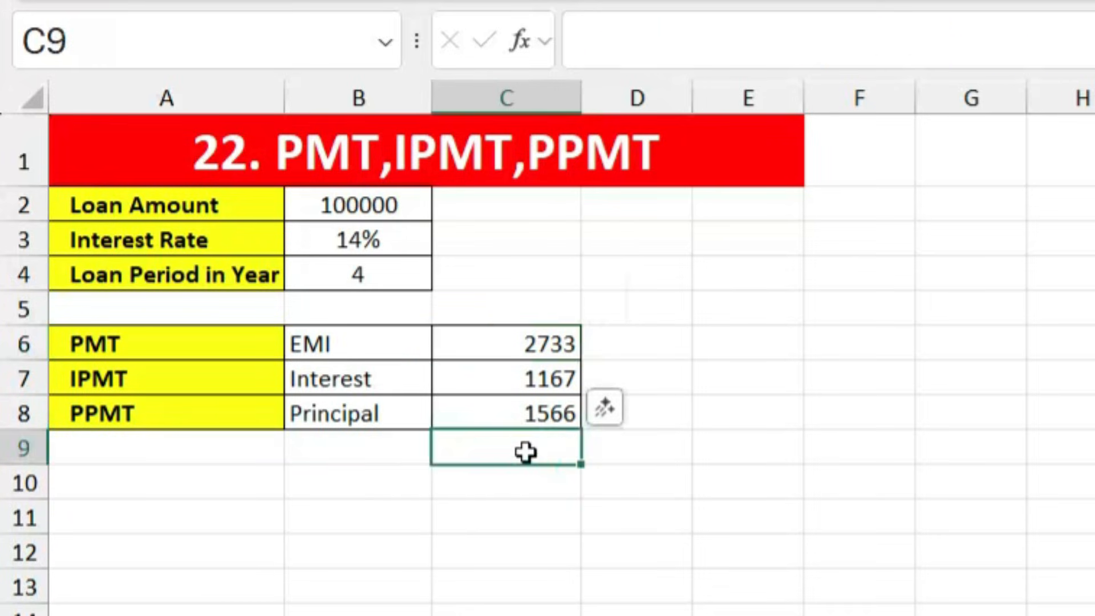
pyautogui.click(532, 541)
pyautogui.click(515, 378)
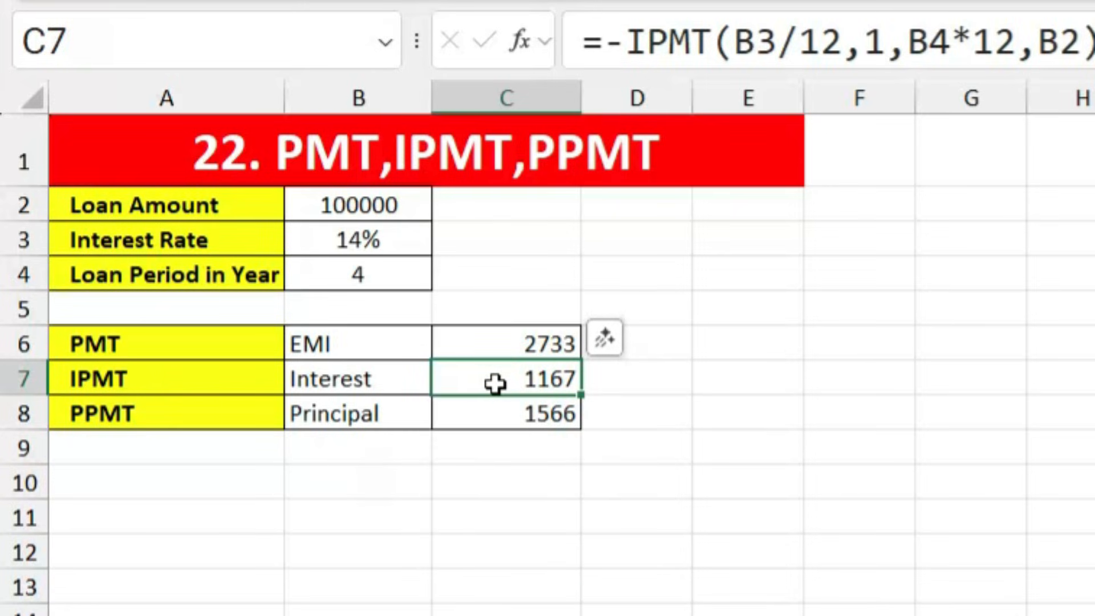
pyautogui.click(500, 411)
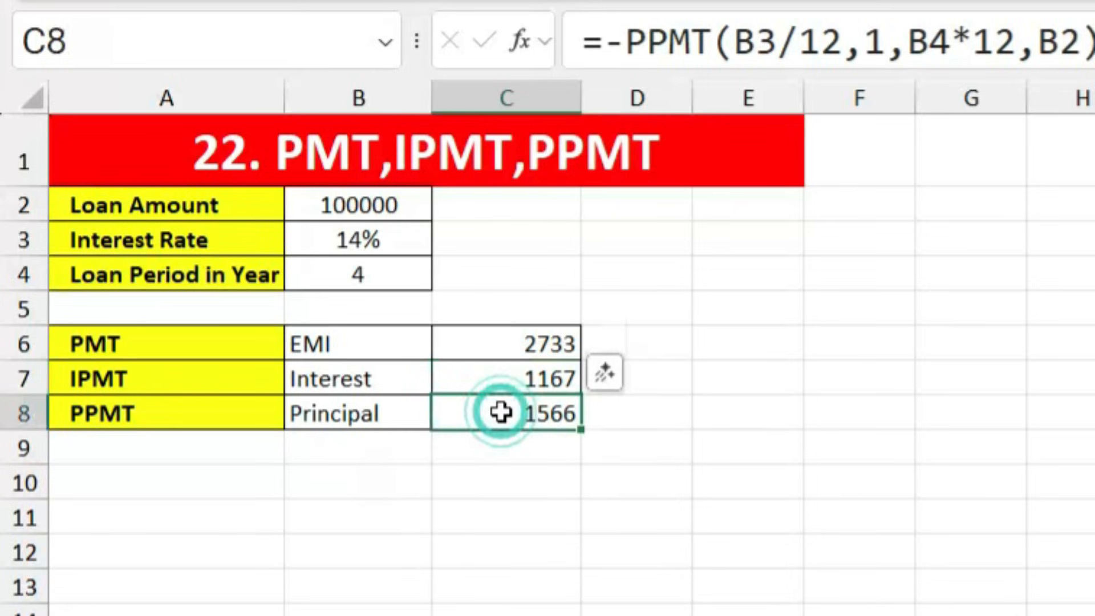
pyautogui.click(628, 537)
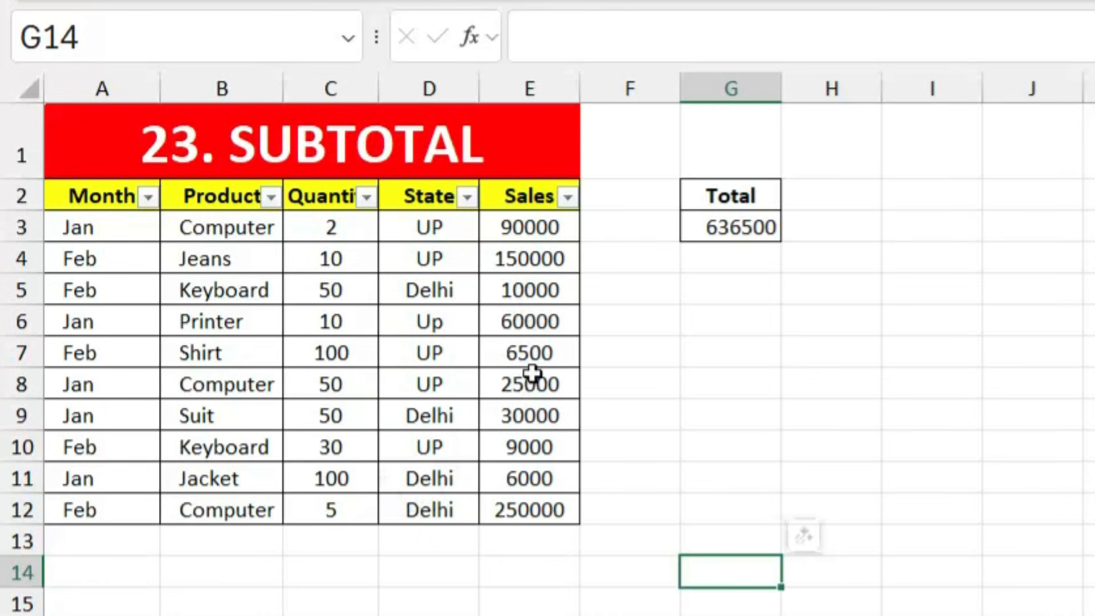
# Step: Total the Sales values with =SUM(E3:E12) in E14, giving 636500
pyautogui.click(534, 581)
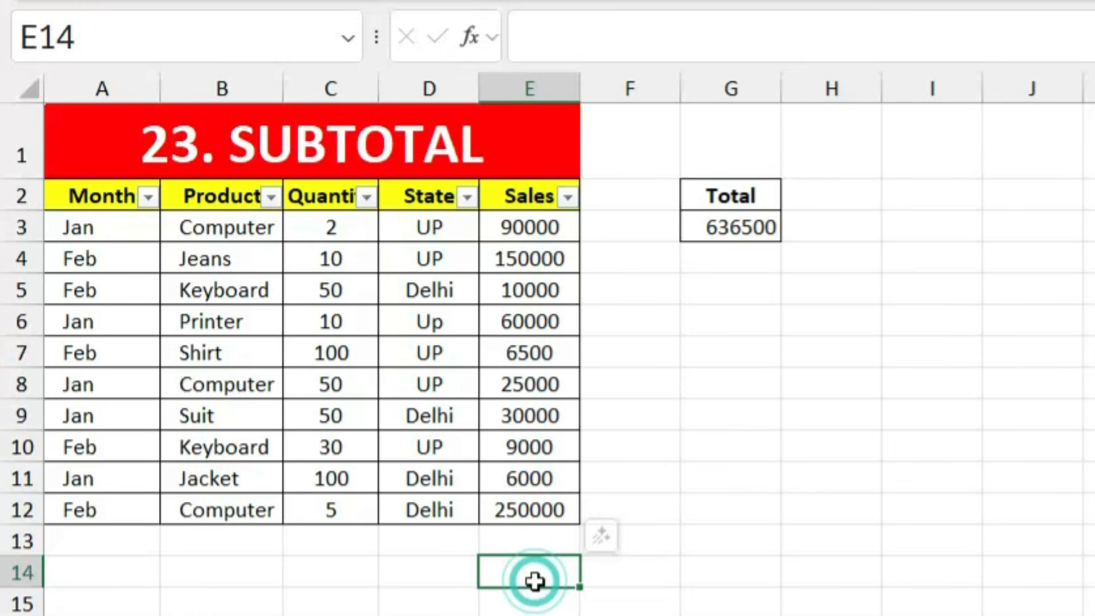
pyautogui.write('=sum')
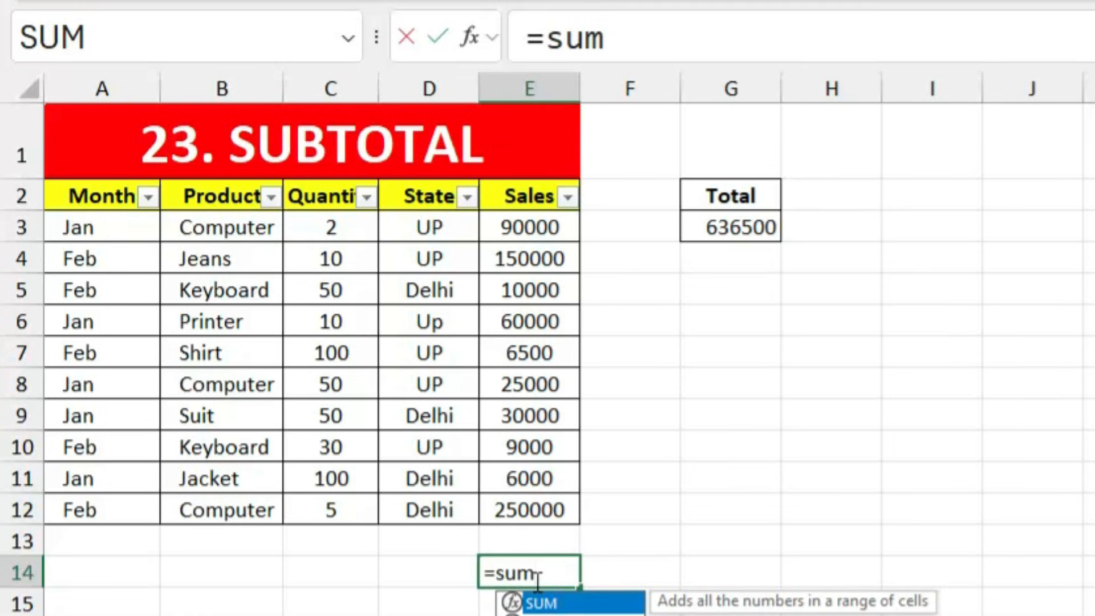
pyautogui.press('Tab')
pyautogui.moveTo(506, 227); pyautogui.dragTo(512, 507)
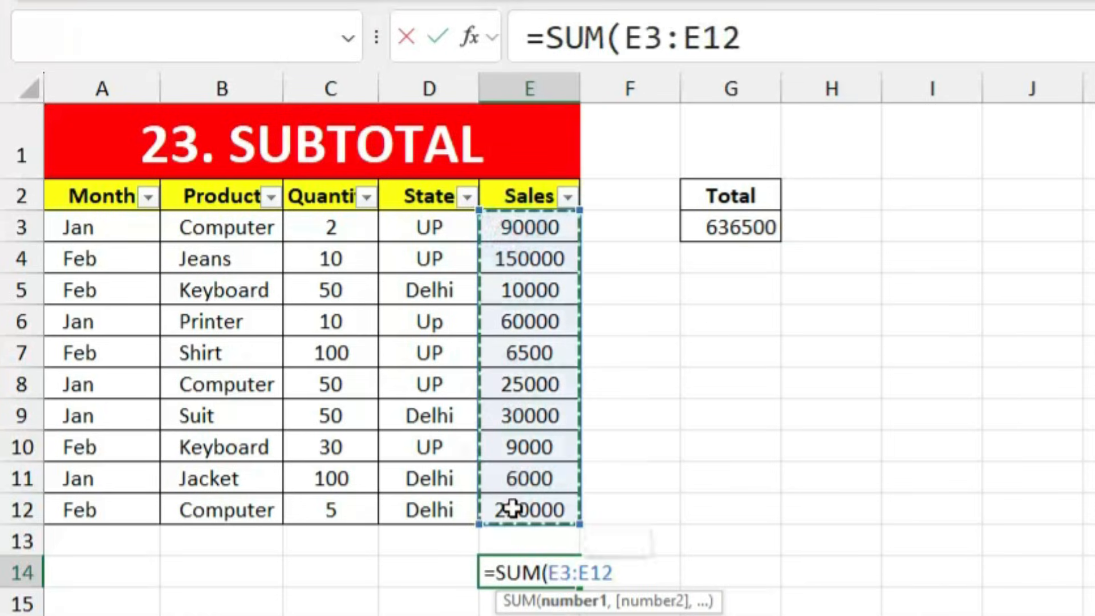
pyautogui.press('Return')
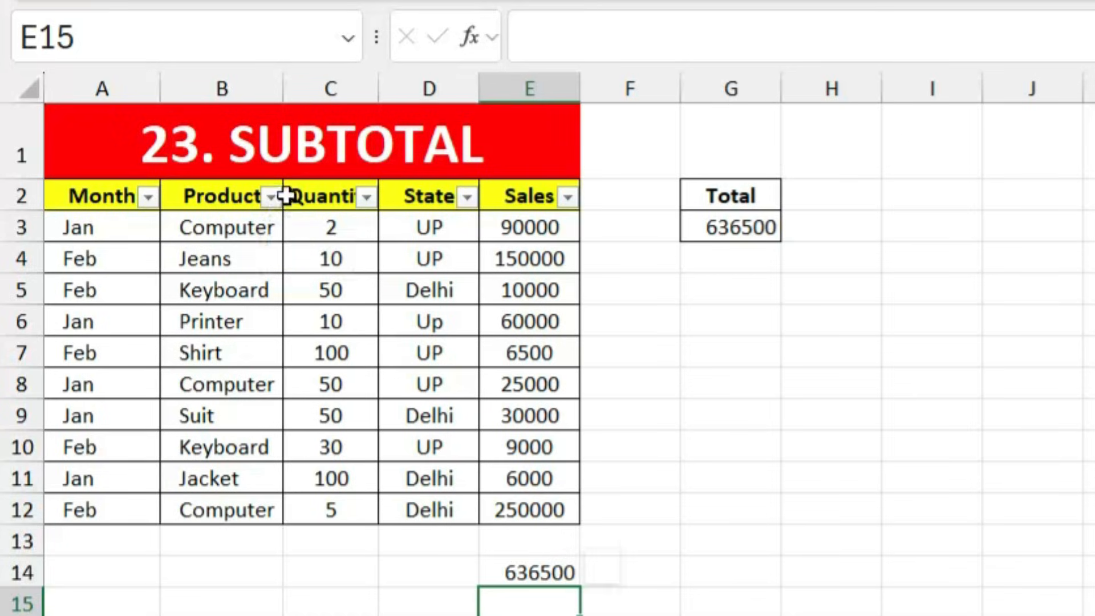
pyautogui.click(279, 198)
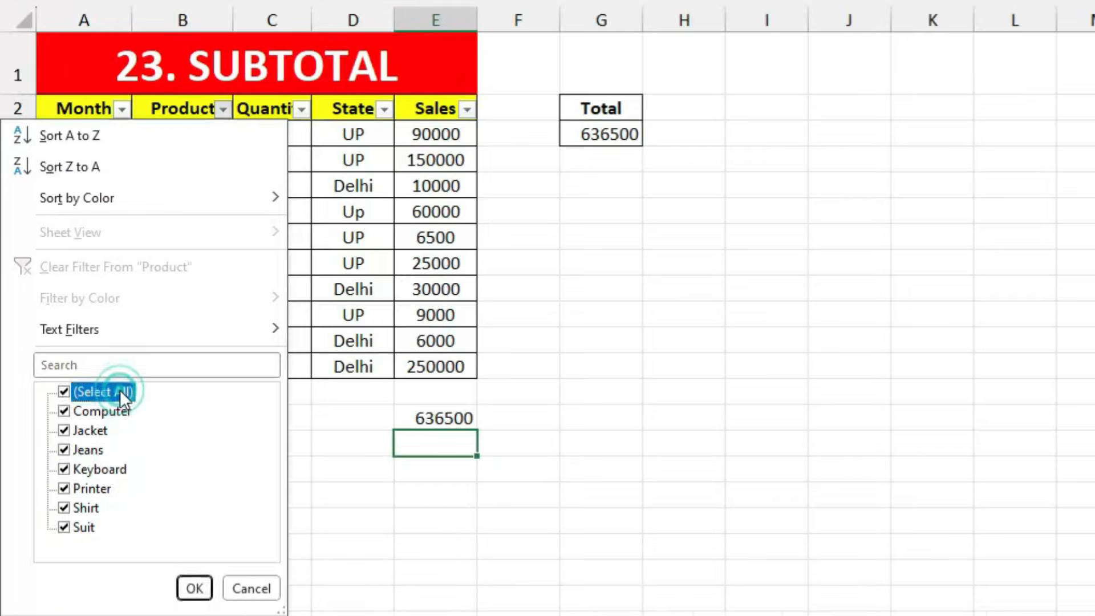
# Step: Filter Product to Computer to compare E14 (636500) with G3 (365000), then undo the filter and clear G3
pyautogui.click(146, 539)
pyautogui.click(93, 411)
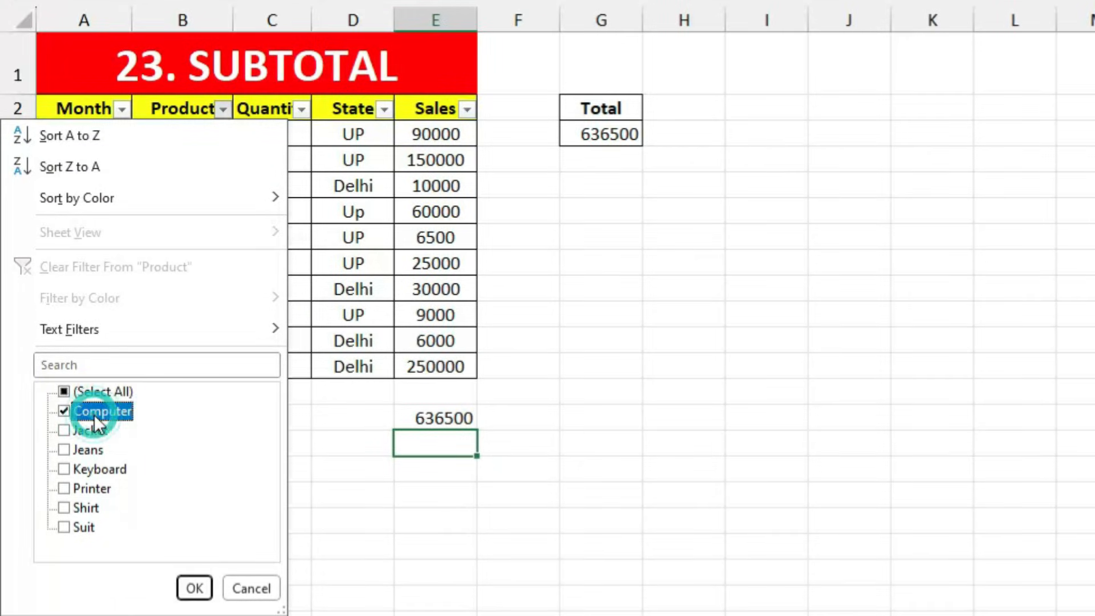
pyautogui.click(193, 587)
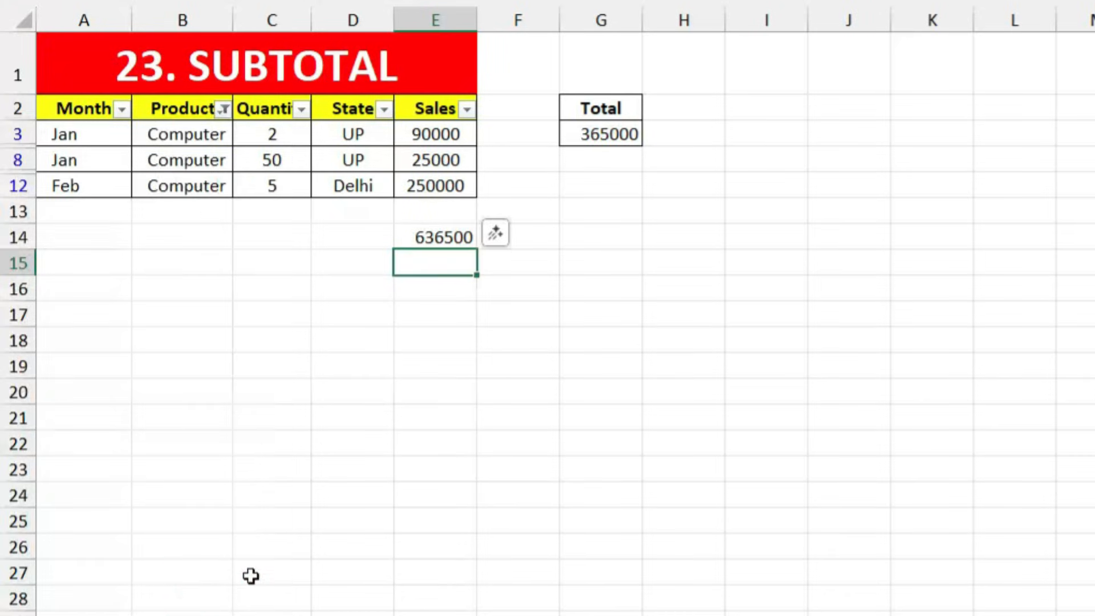
pyautogui.click(422, 236)
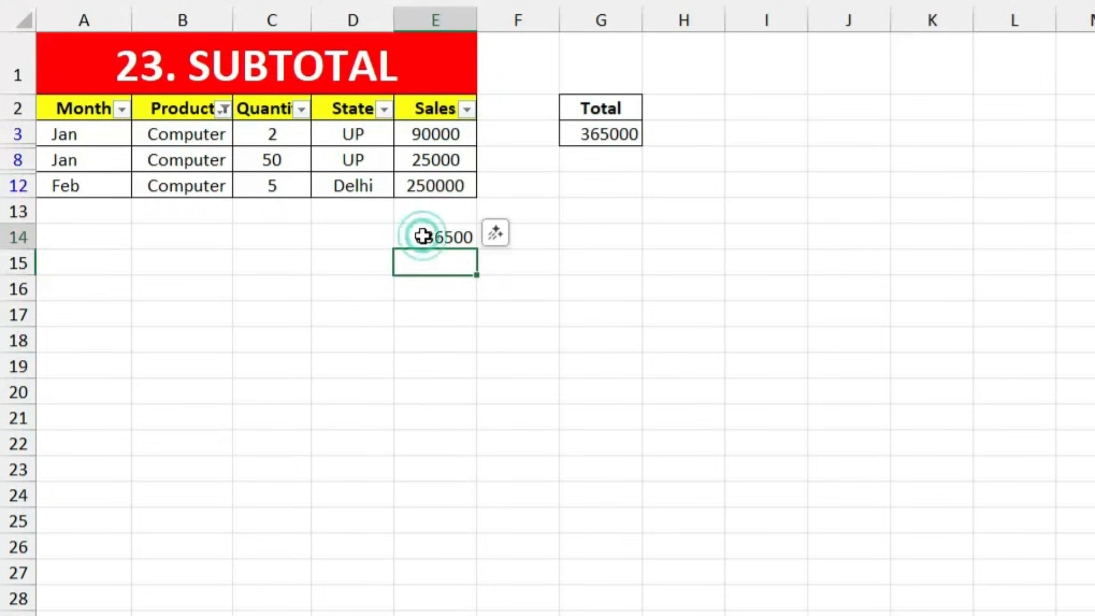
pyautogui.click(622, 135)
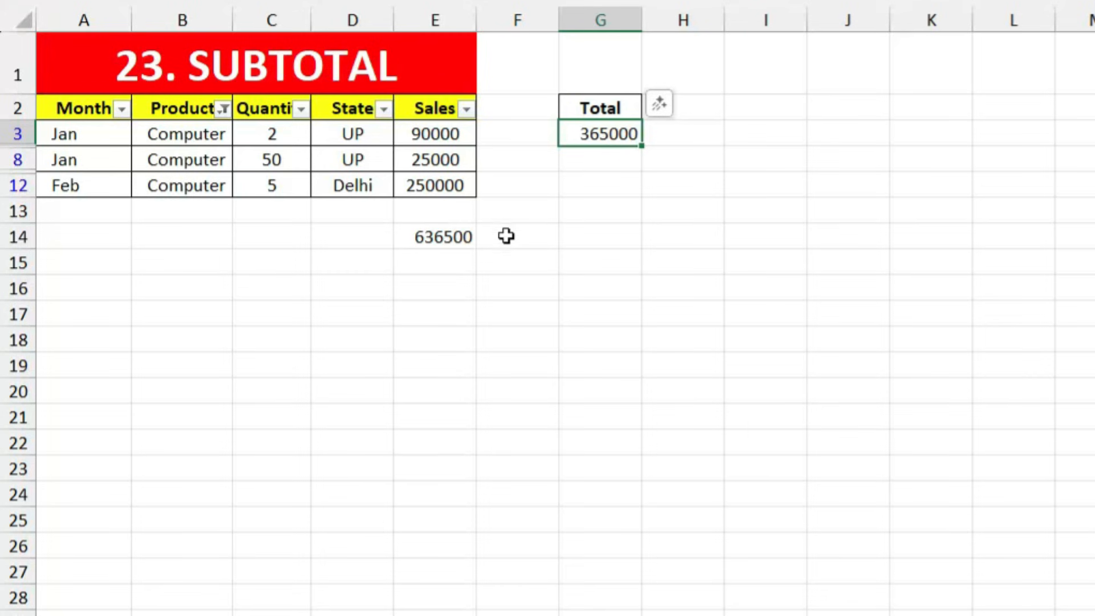
pyautogui.hotkey('ctrl', 'z')
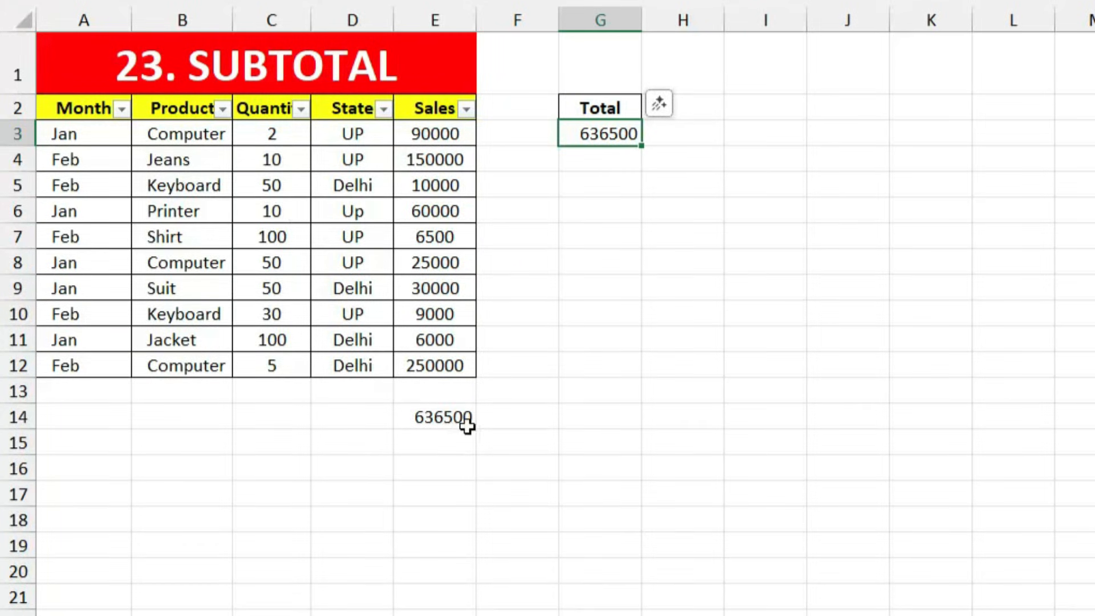
pyautogui.press('Delete')
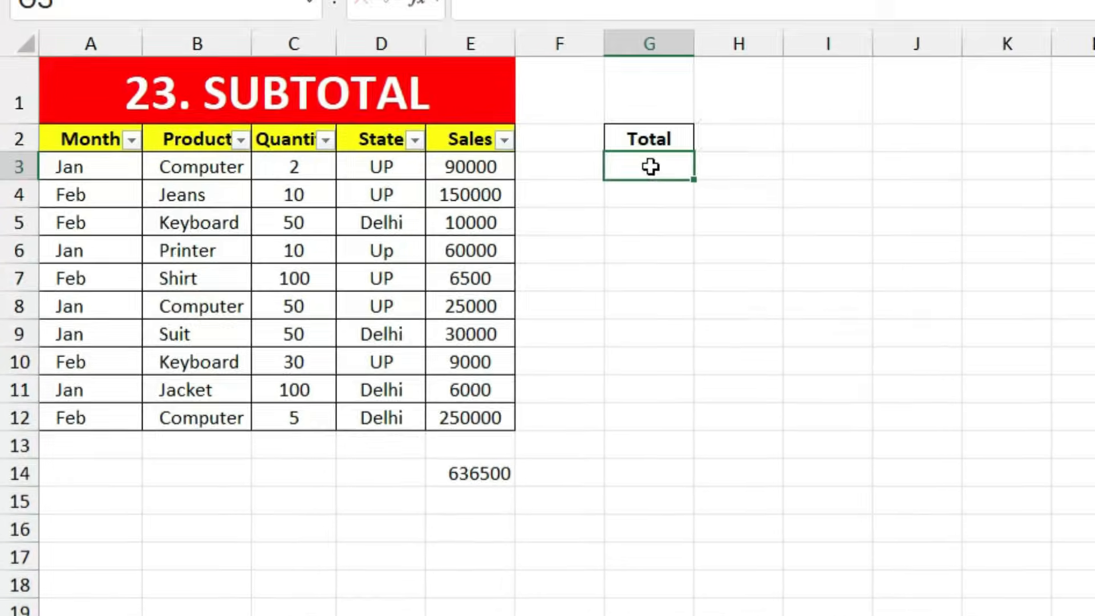
# Step: Enter =SUBTOTAL(9,E3:E12) in G3, showing 636500 for all rows
pyautogui.write('=subto')
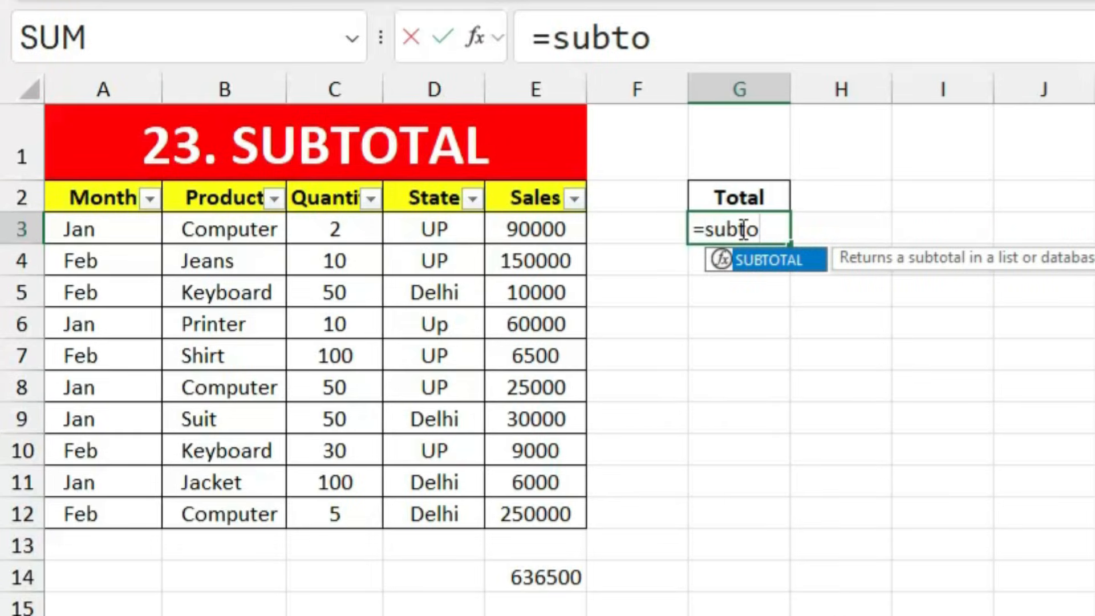
pyautogui.press('Tab')
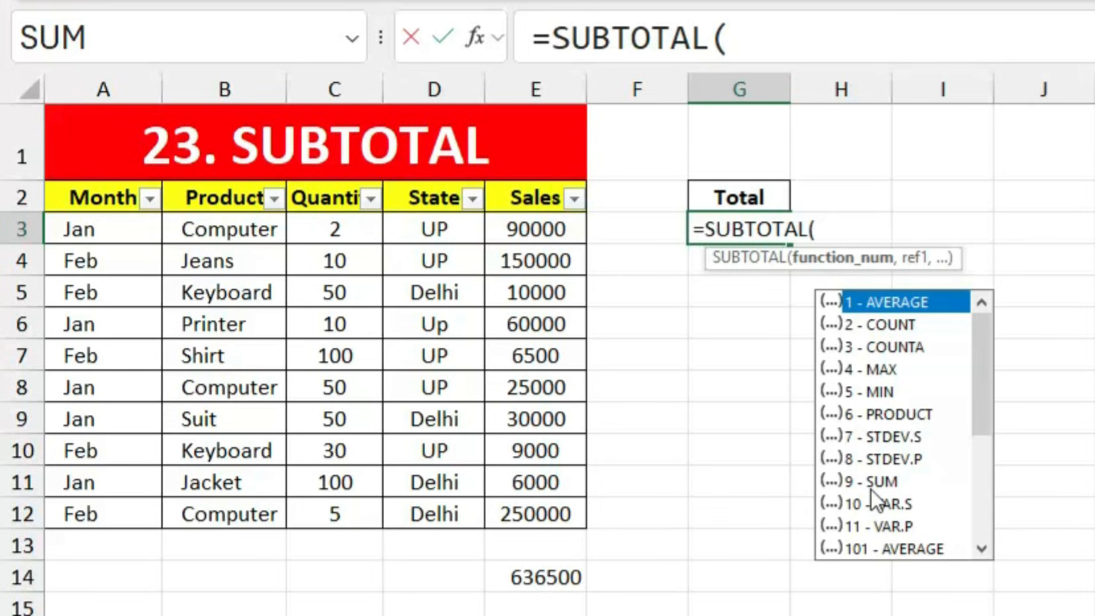
pyautogui.write('9,')
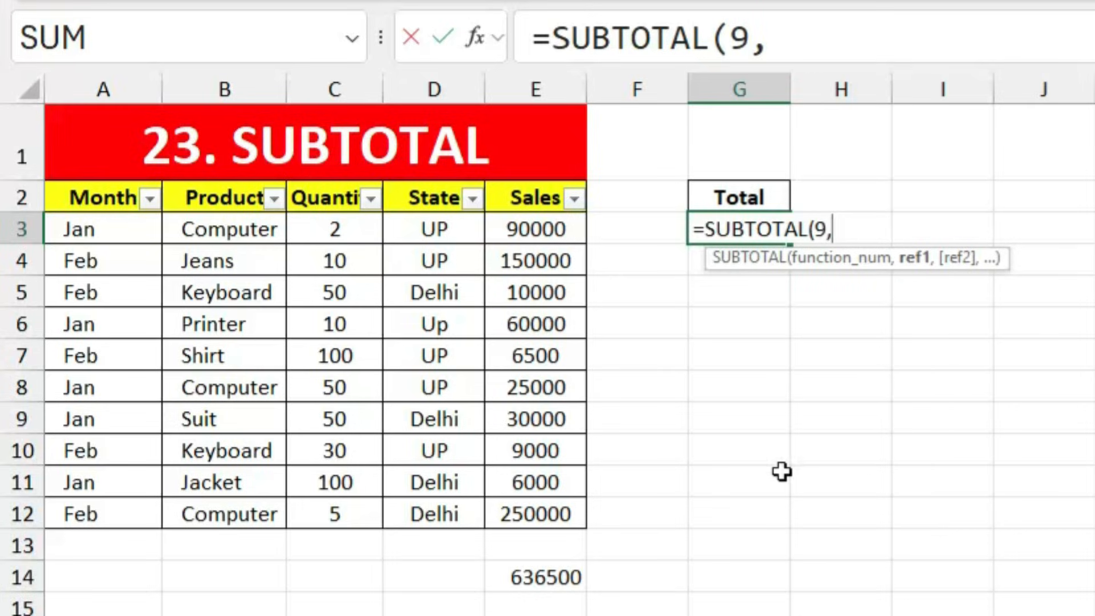
pyautogui.moveTo(532, 227); pyautogui.dragTo(536, 499)
pyautogui.press('Return')
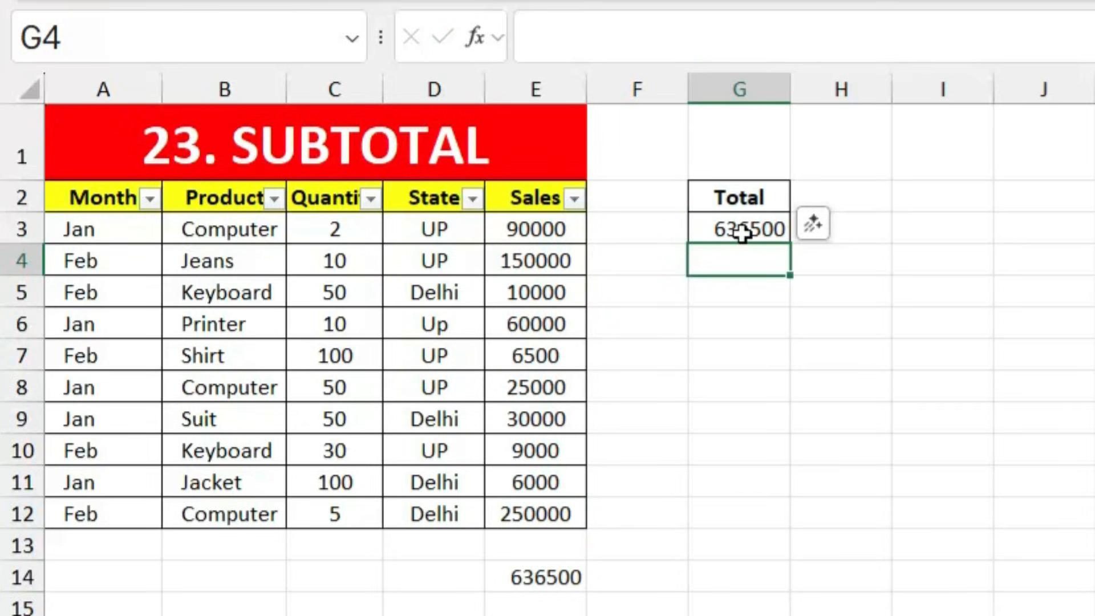
# Step: Filter the Product column to Computer only, so the subtotal drops to 365000
pyautogui.click(274, 198)
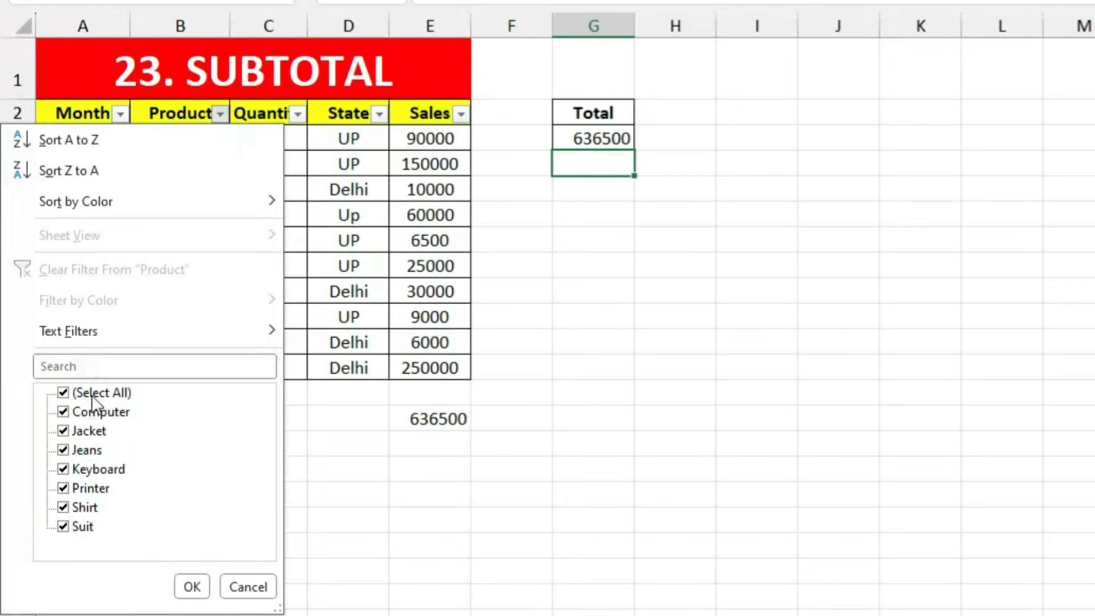
pyautogui.click(118, 545)
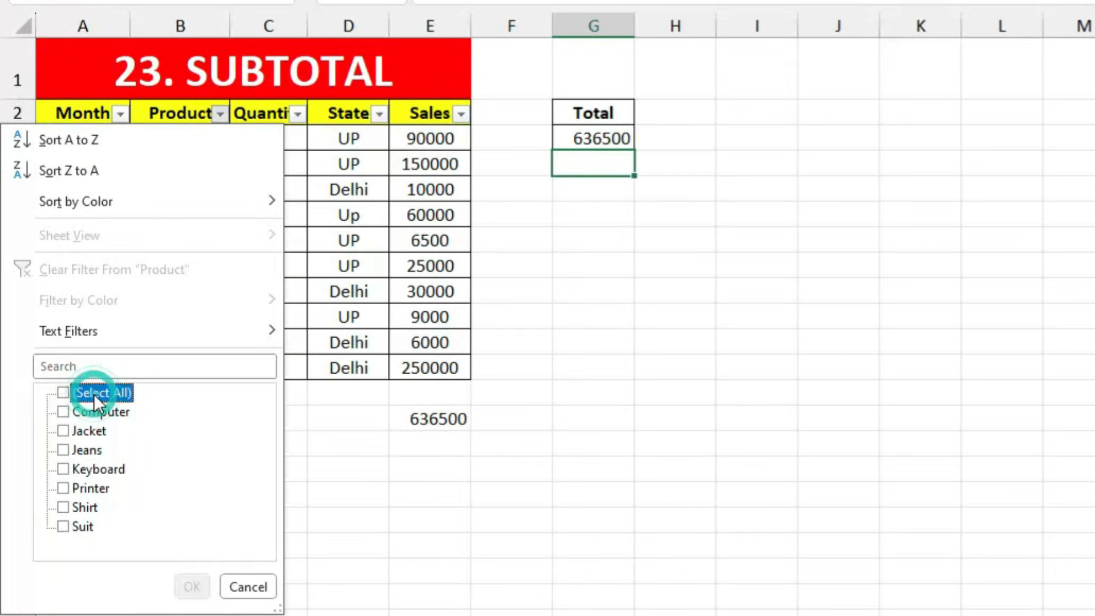
pyautogui.click(91, 411)
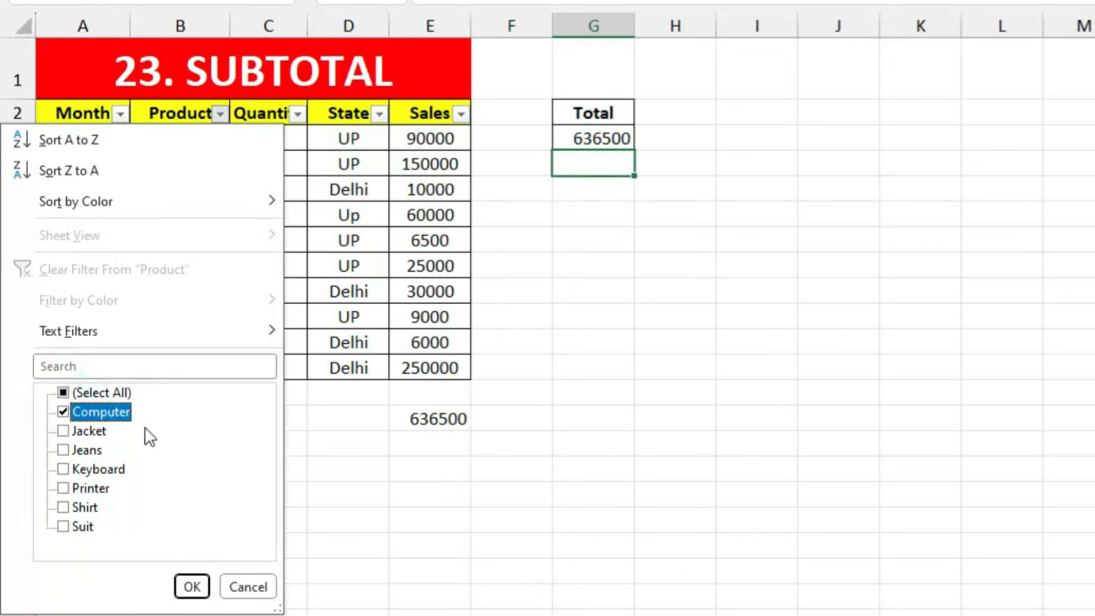
pyautogui.click(192, 590)
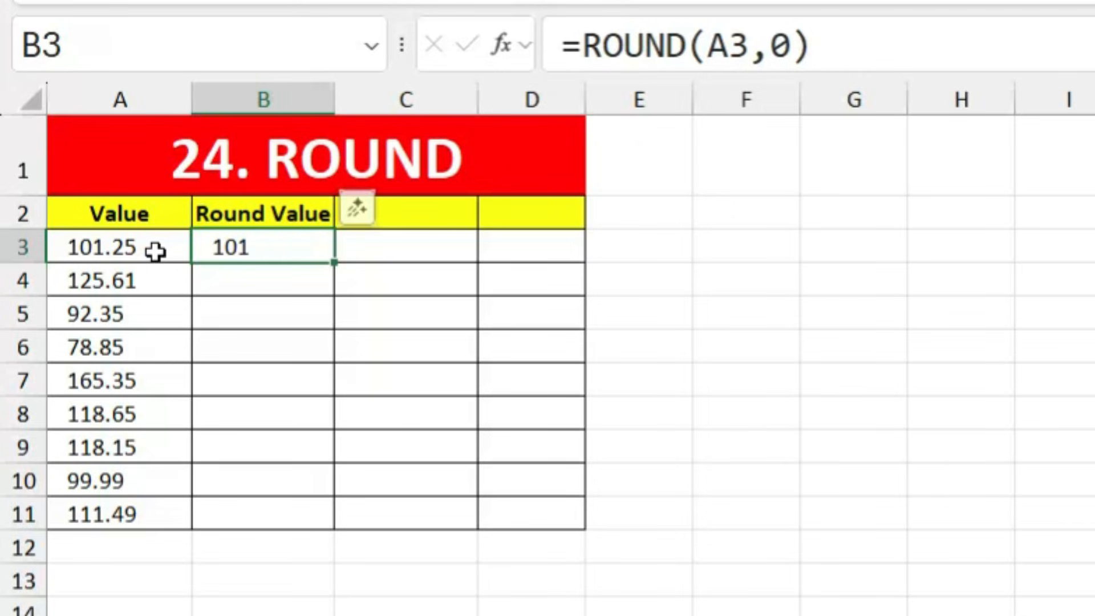
# Step: Enter =ROUND(A4,0) in B4 and fill it down to B11
pyautogui.click(260, 279)
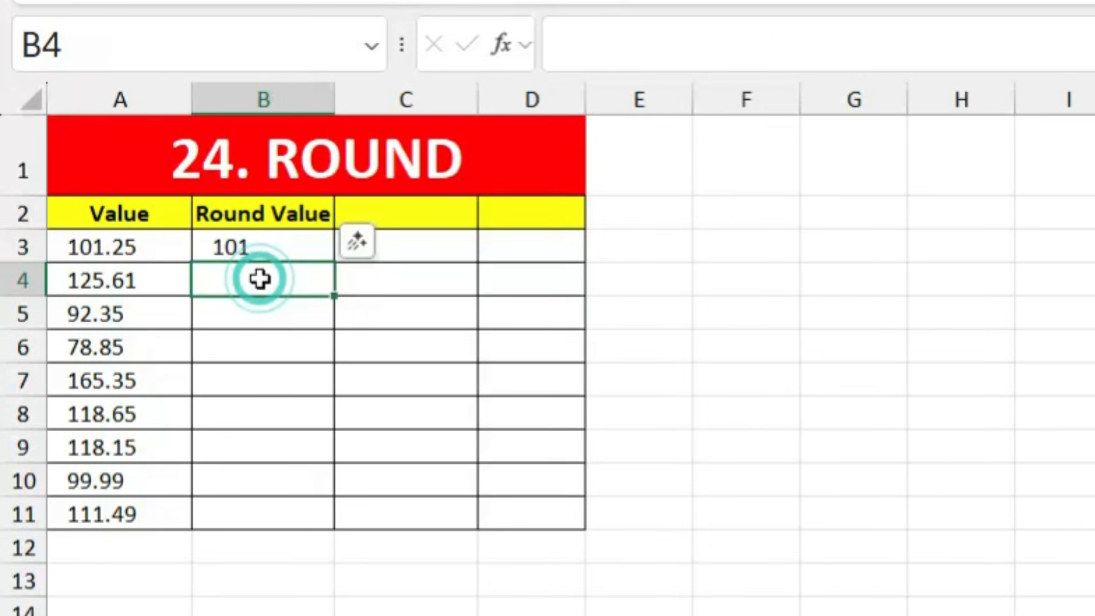
pyautogui.write('=roun')
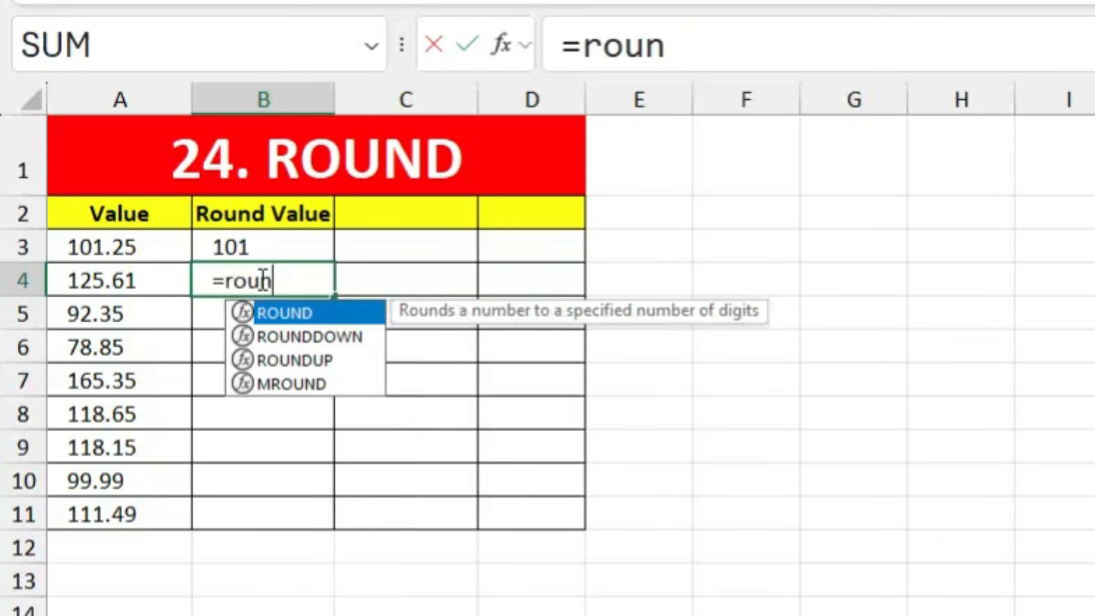
pyautogui.press('Tab')
pyautogui.click(134, 281)
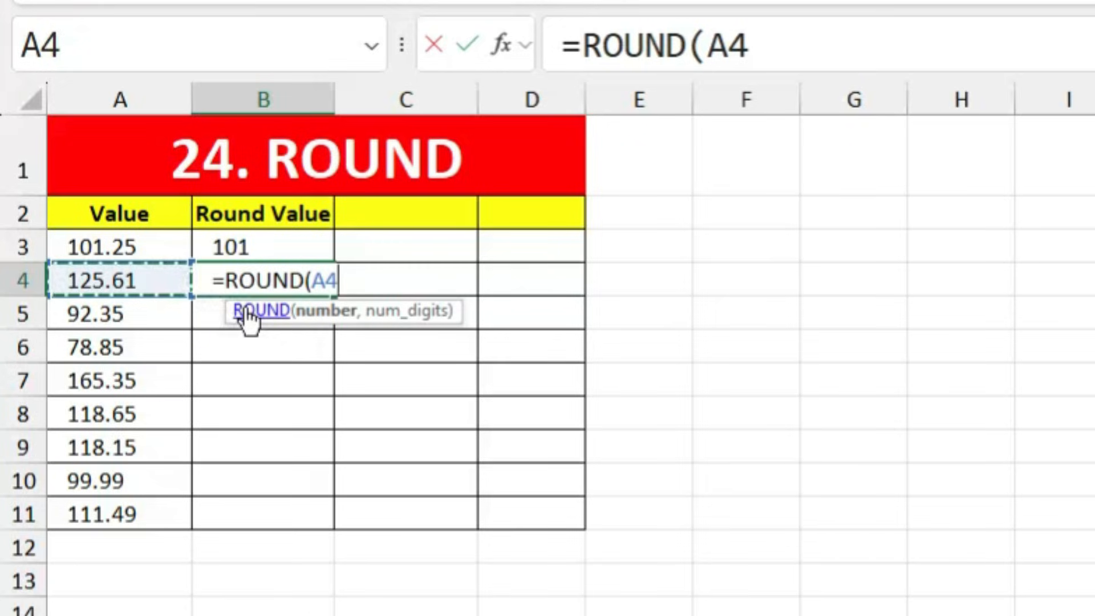
pyautogui.write(',0')
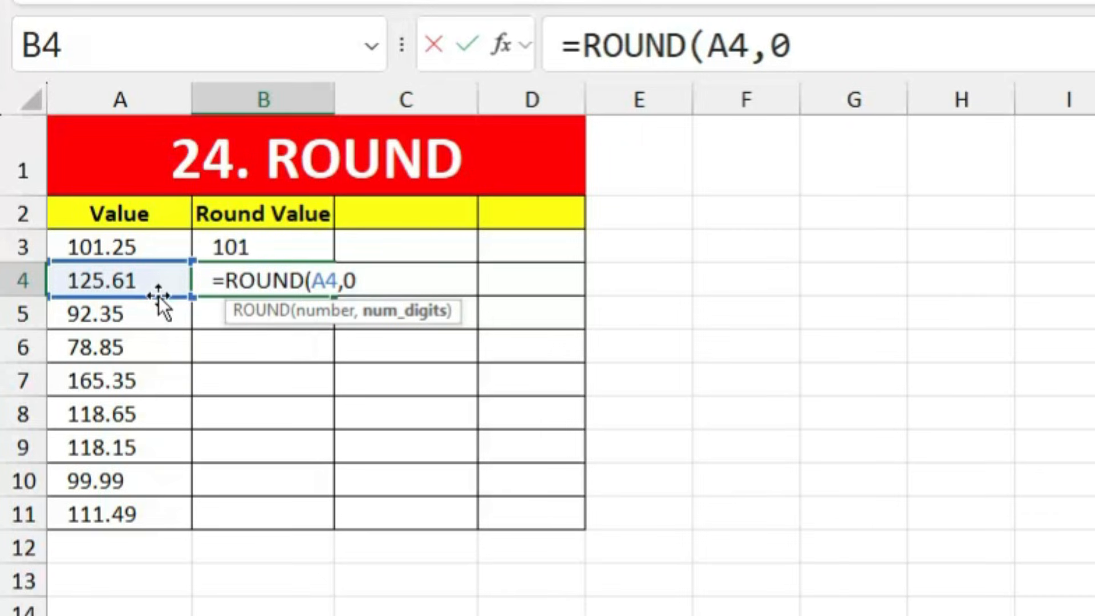
pyautogui.press('Return')
pyautogui.click(246, 281)
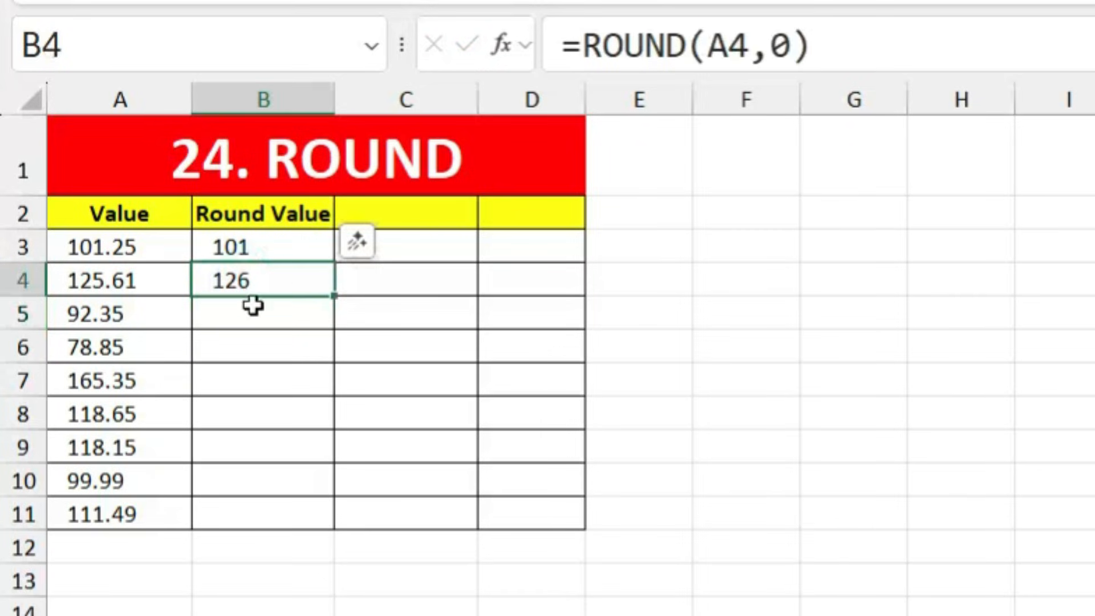
pyautogui.moveTo(337, 295); pyautogui.dragTo(343, 544)
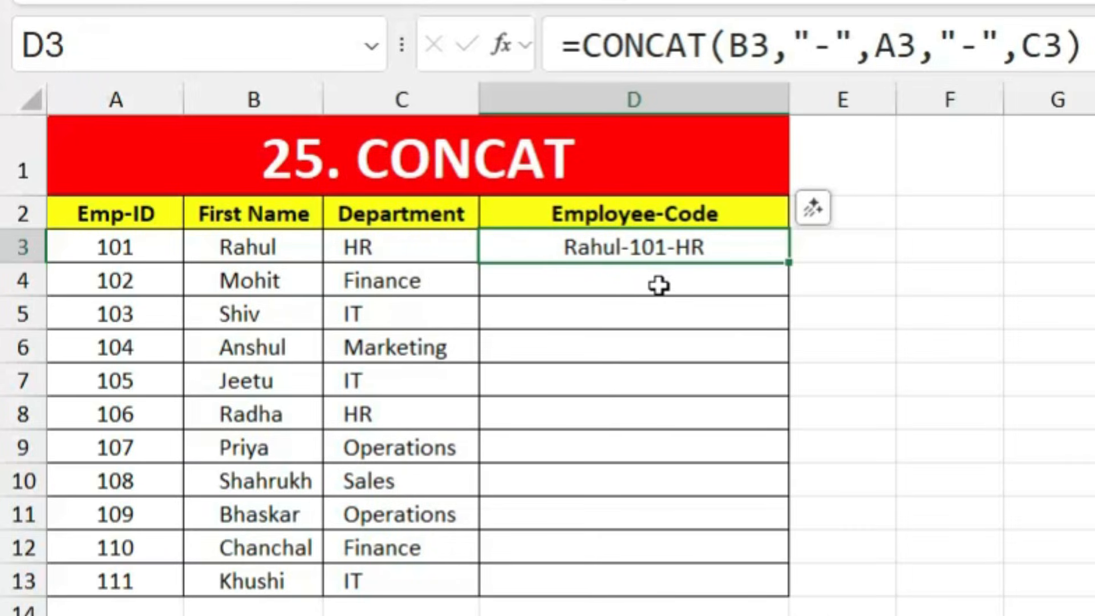
# Step: Enter =CONCAT(B4,A4,C4) in D4, joining first name, ID and department
pyautogui.click(658, 285)
pyautogui.write('=conc')
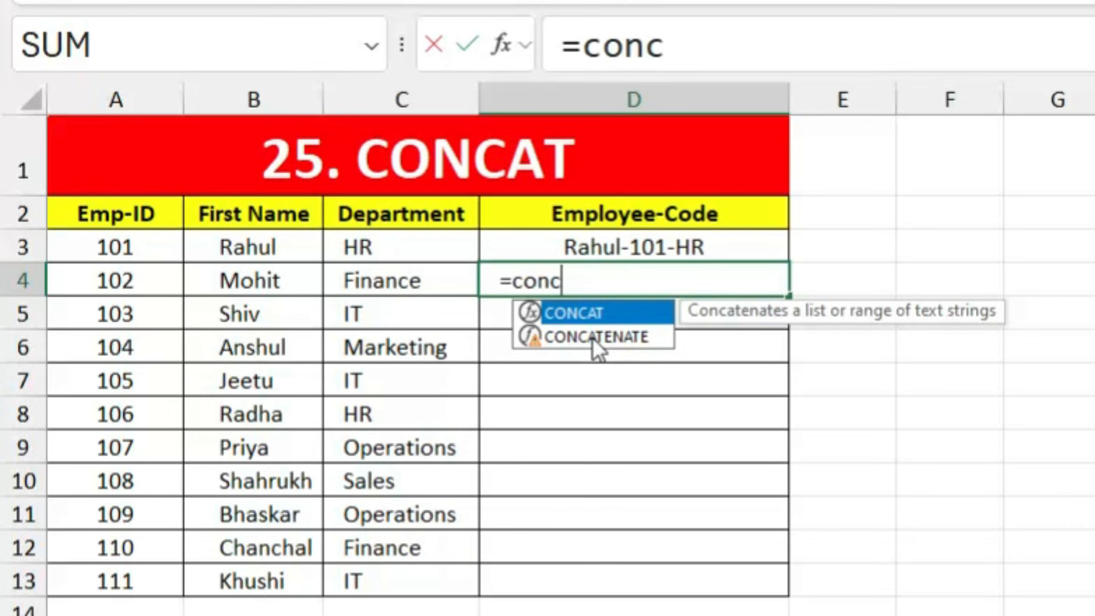
pyautogui.press('Tab')
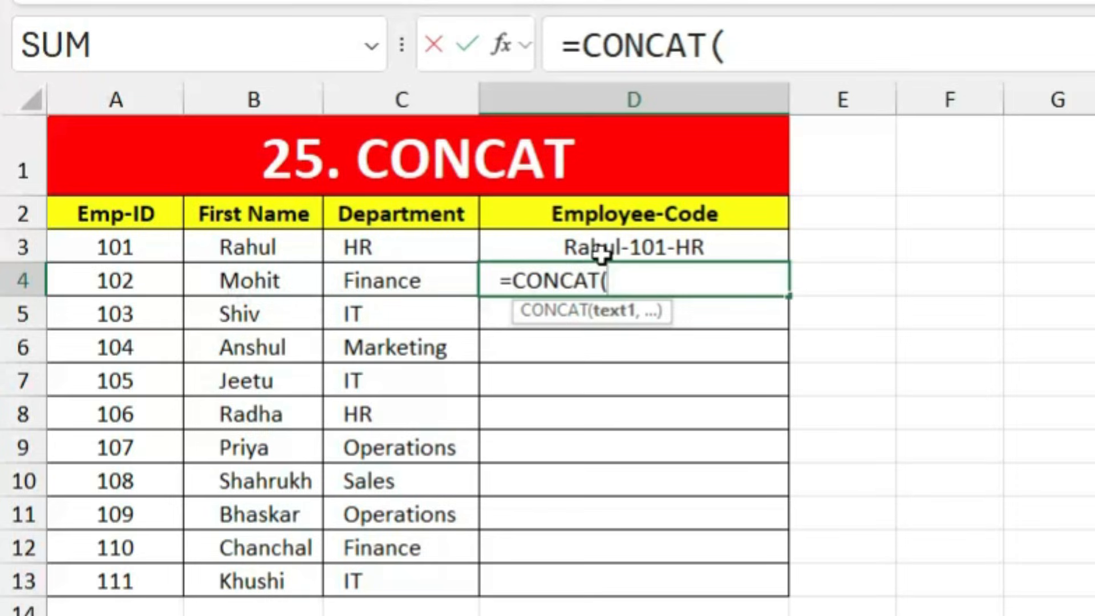
pyautogui.click(279, 280)
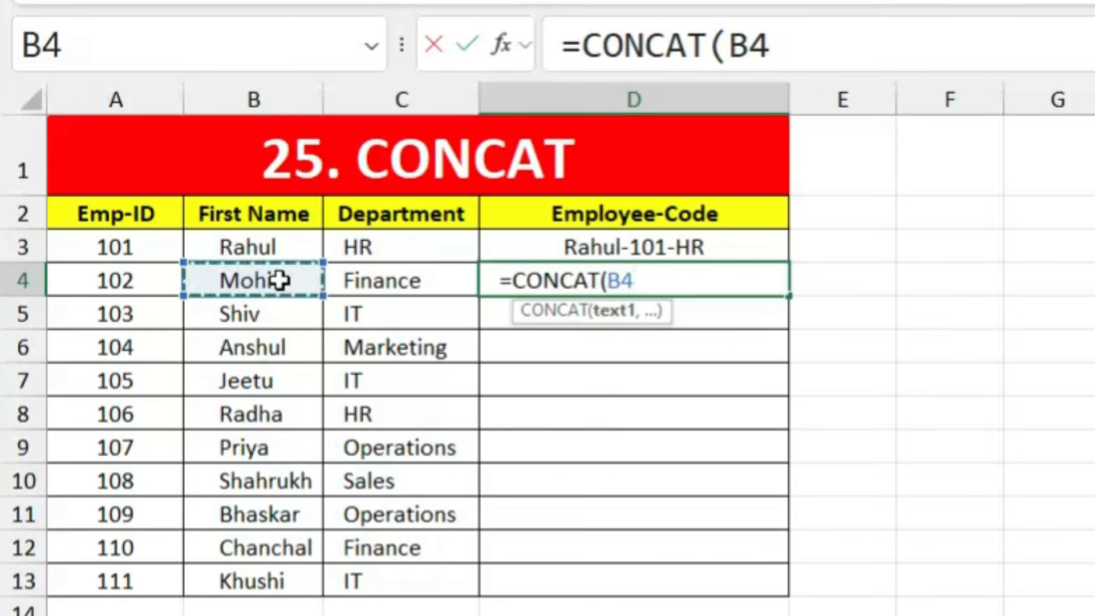
pyautogui.write(',')
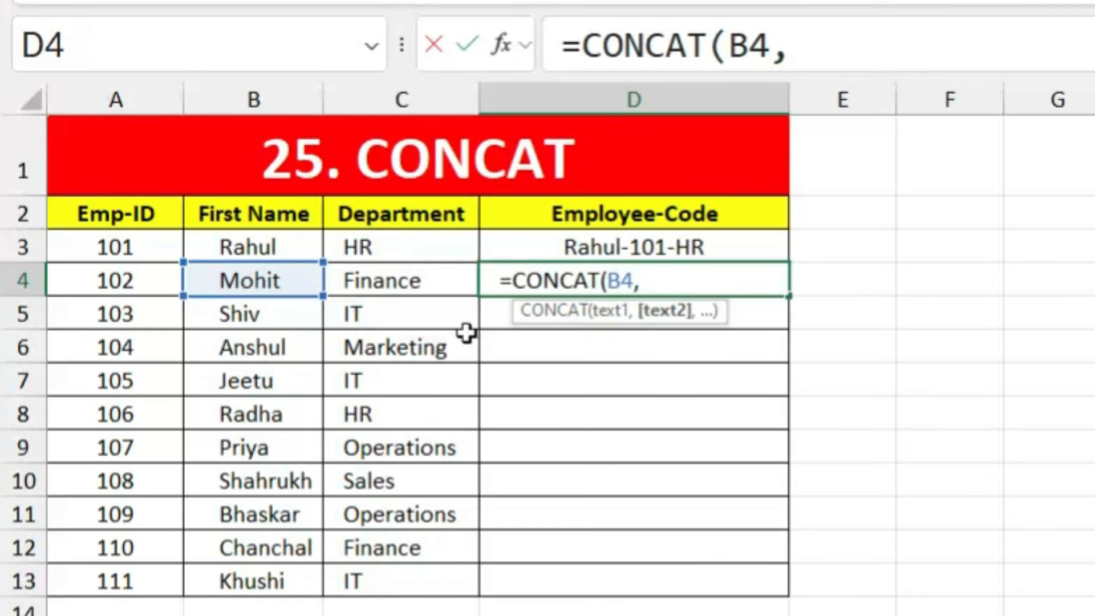
pyautogui.click(117, 278)
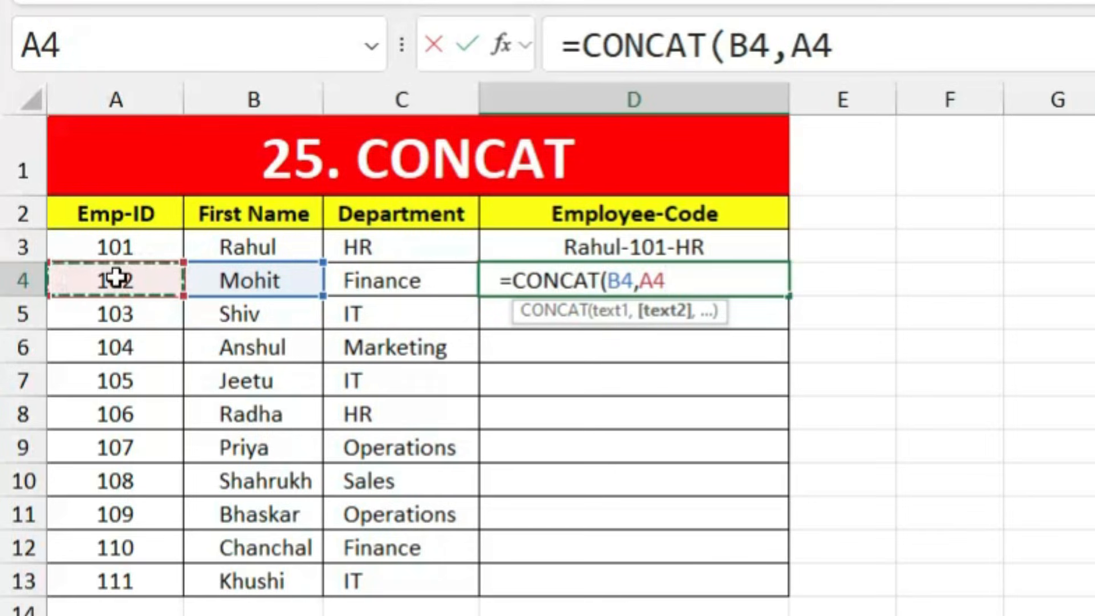
pyautogui.write(',')
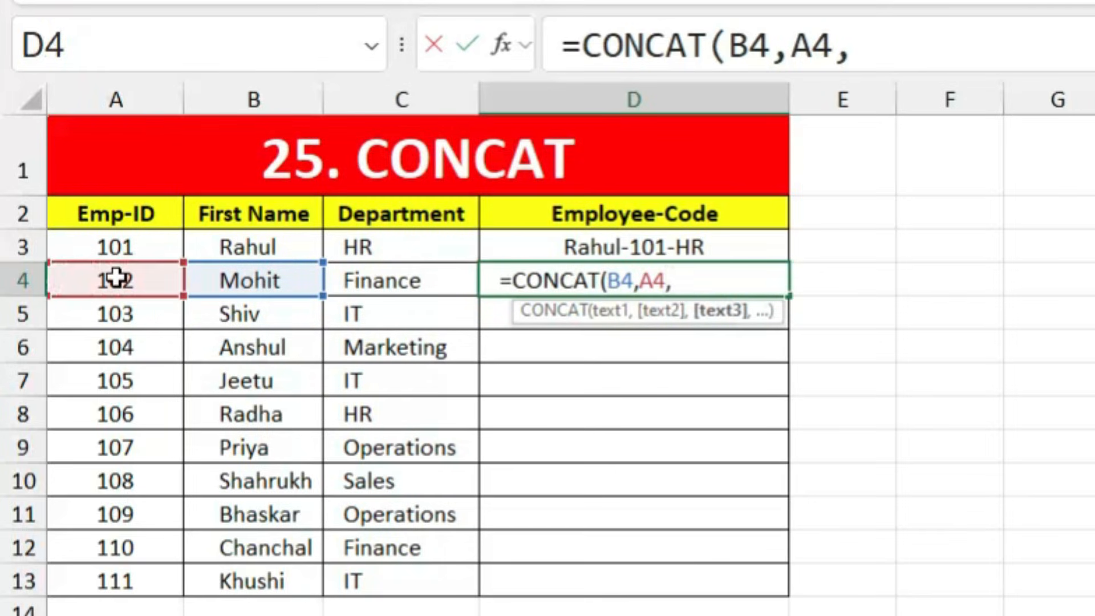
pyautogui.click(411, 281)
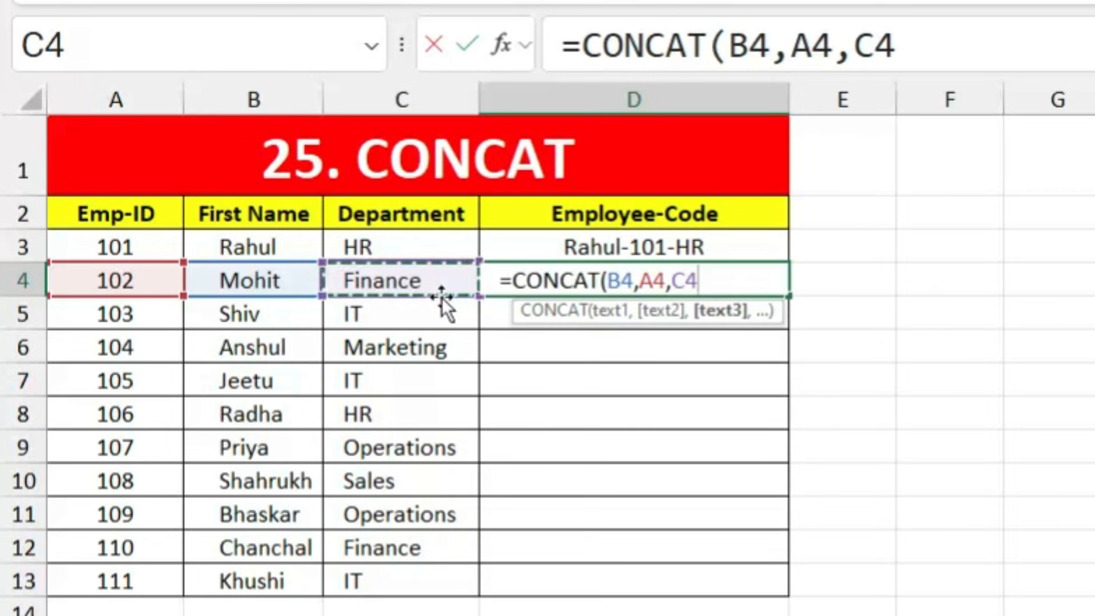
pyautogui.press('Return')
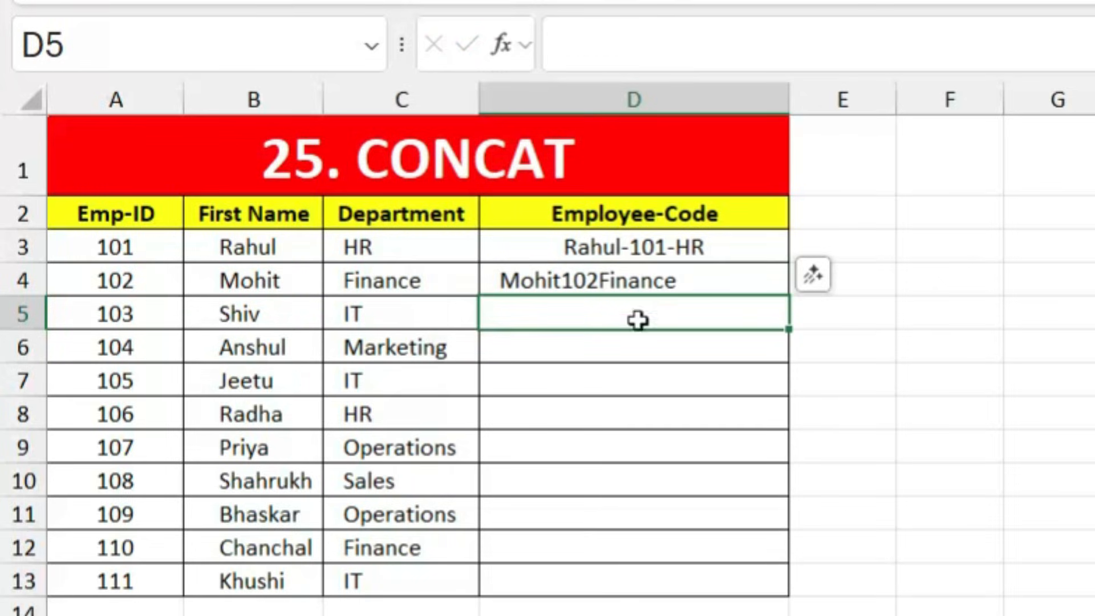
pyautogui.click(670, 277)
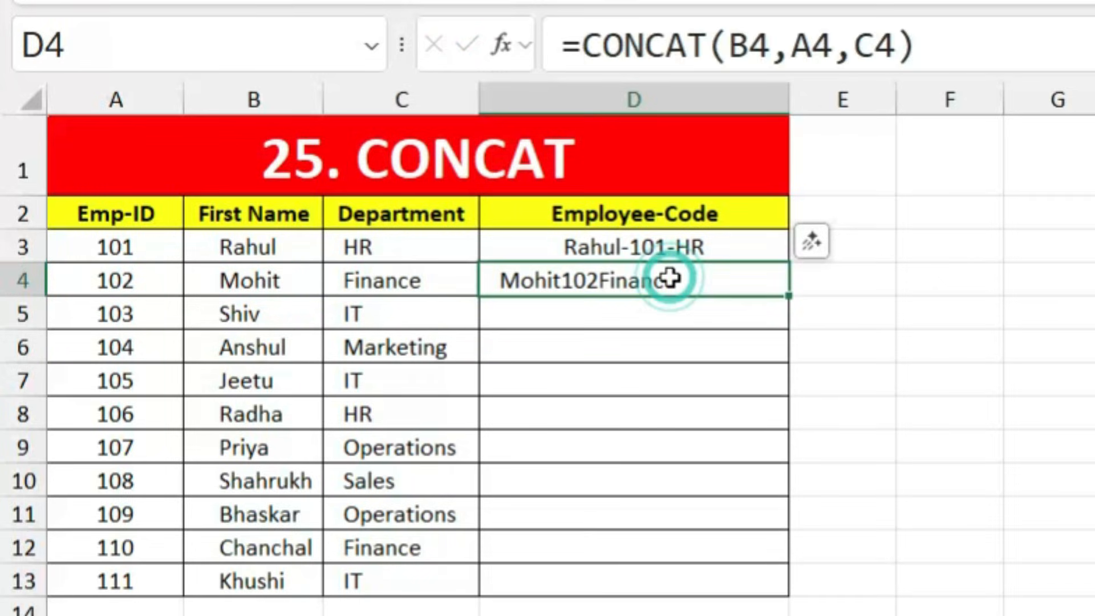
# Step: Insert "-" separators into D4's CONCAT formula and fill the hyphenated codes down to D13
pyautogui.doubleClick(615, 287)
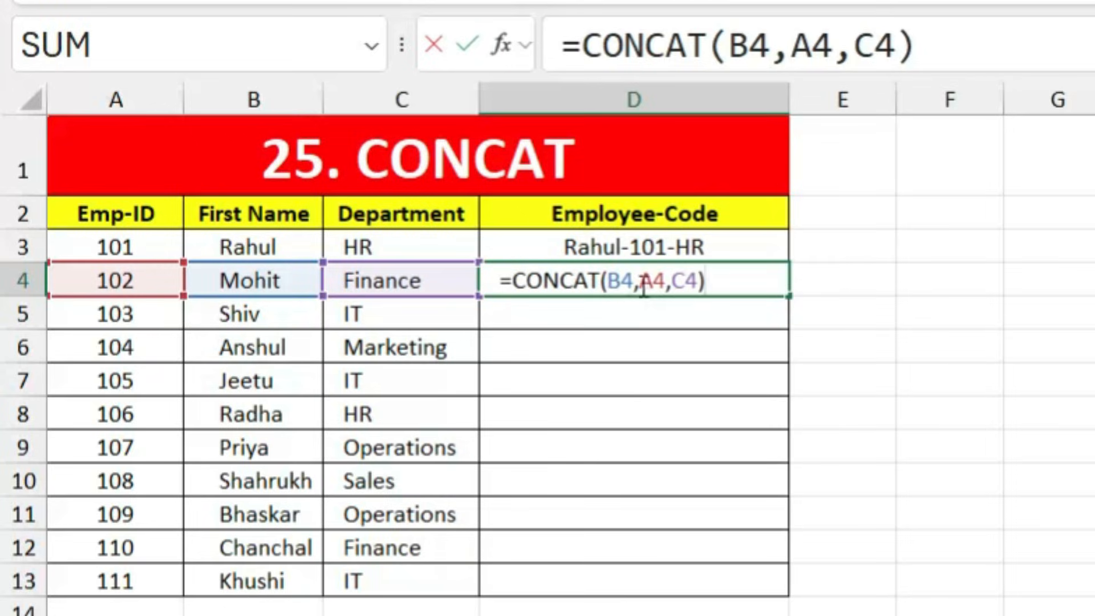
pyautogui.click(639, 282)
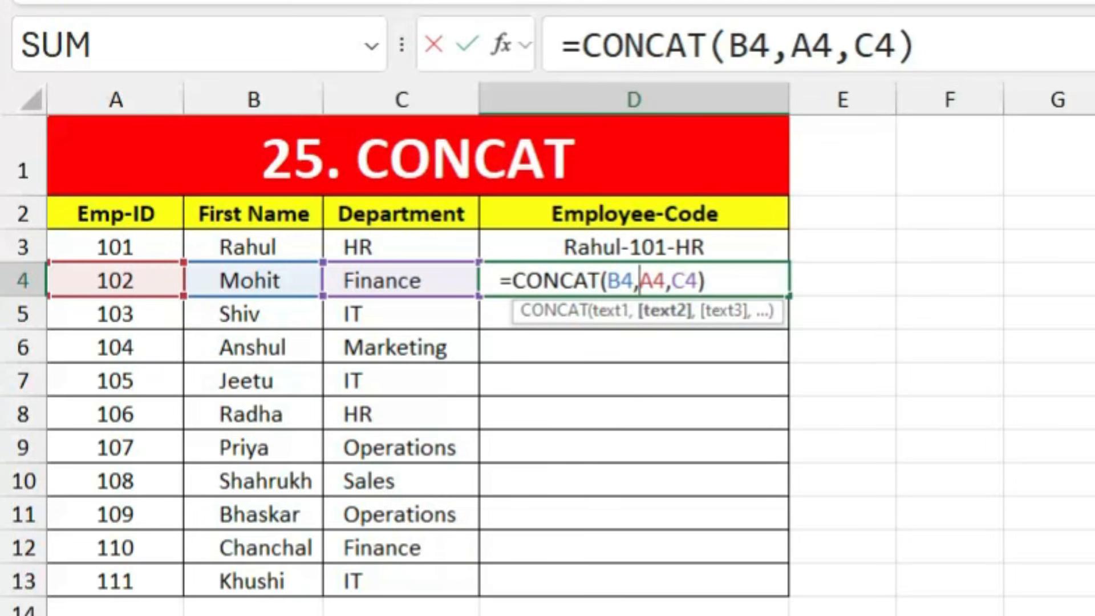
pyautogui.write('"')
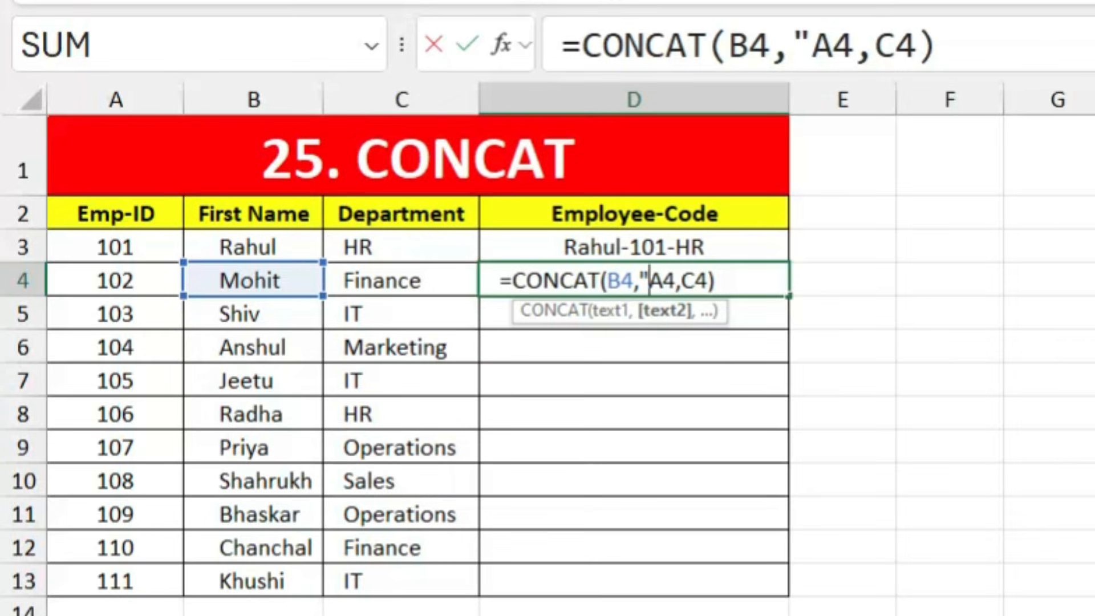
pyautogui.write('-"')
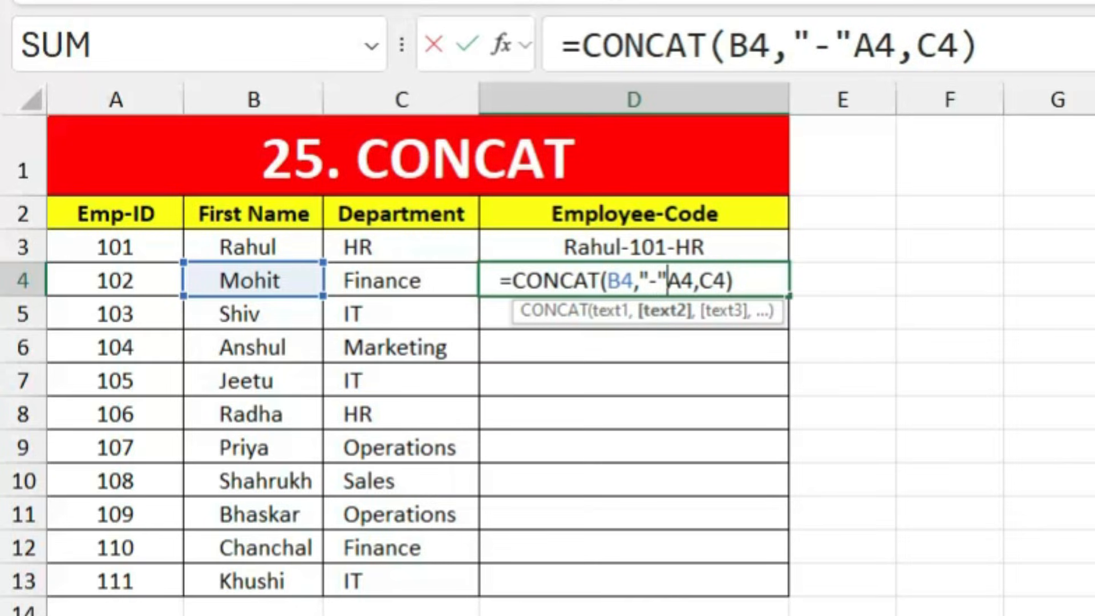
pyautogui.write(',')
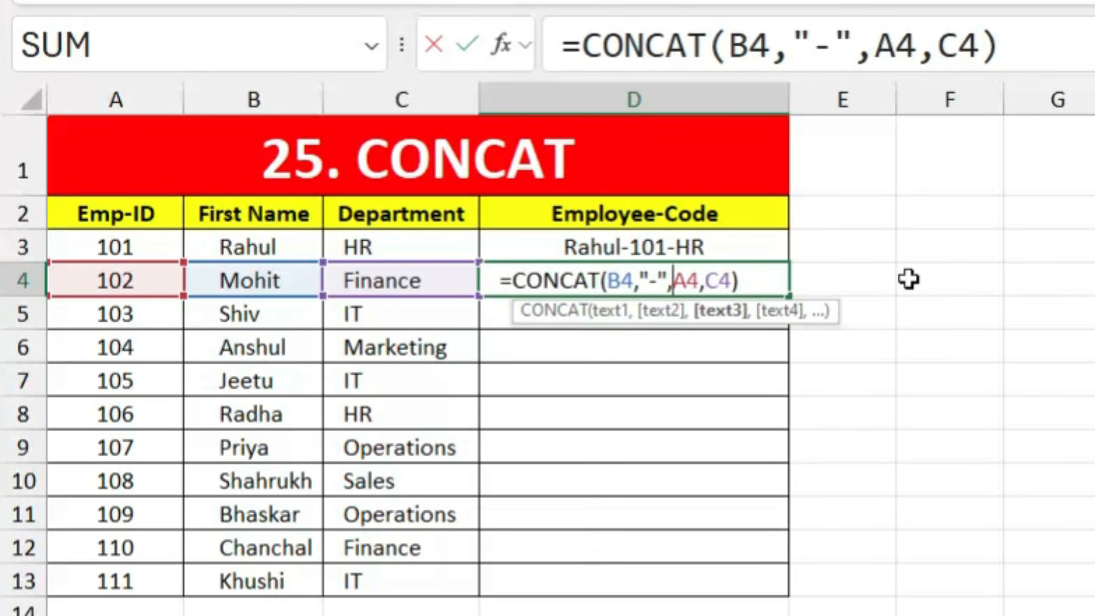
pyautogui.click(702, 281)
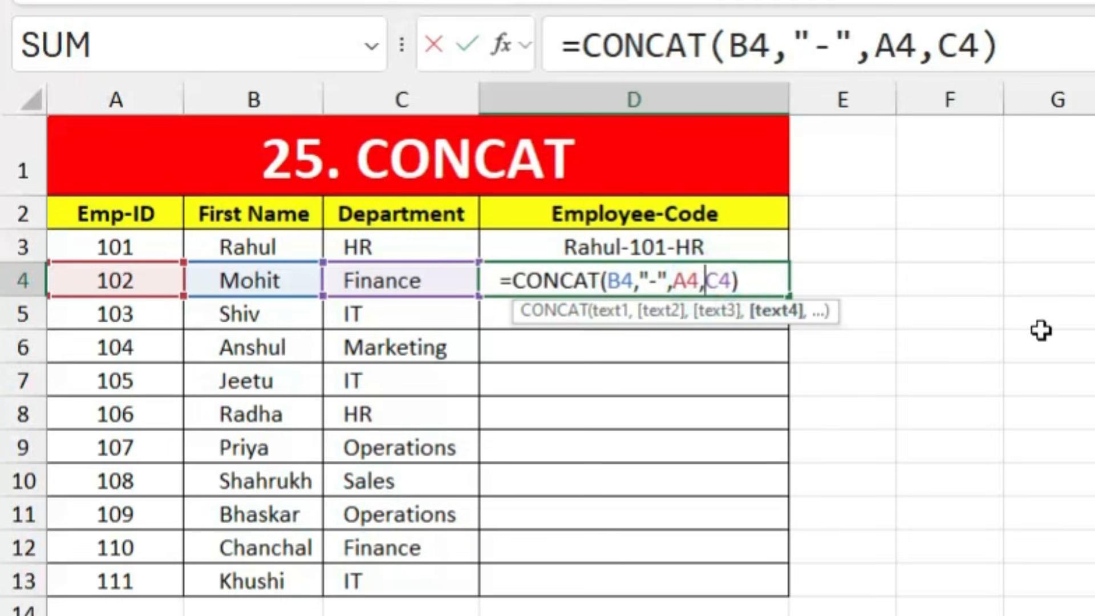
pyautogui.write('"-')
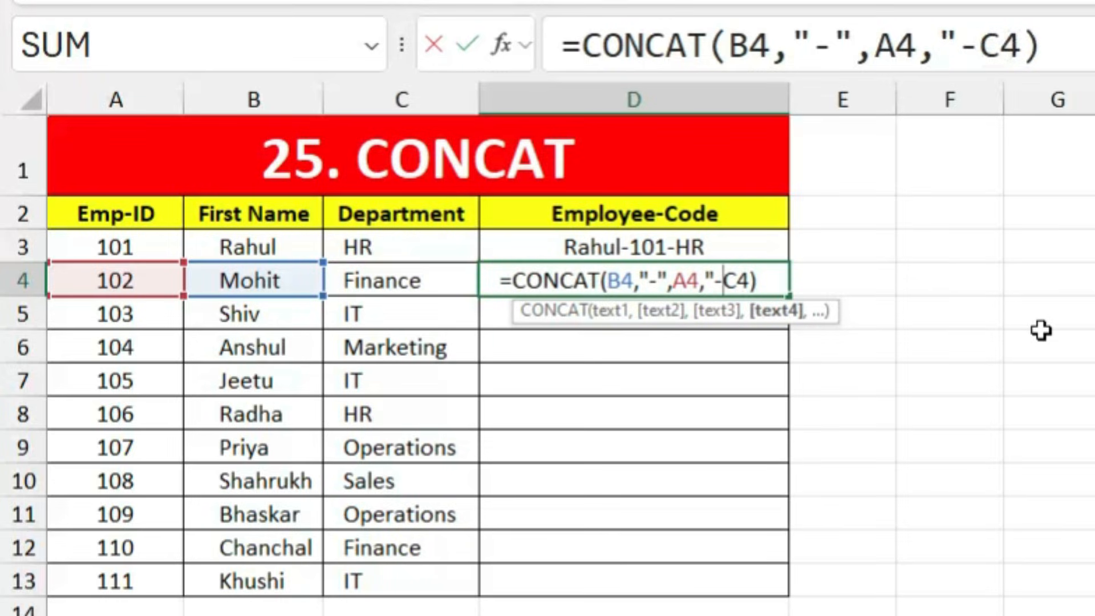
pyautogui.write('",')
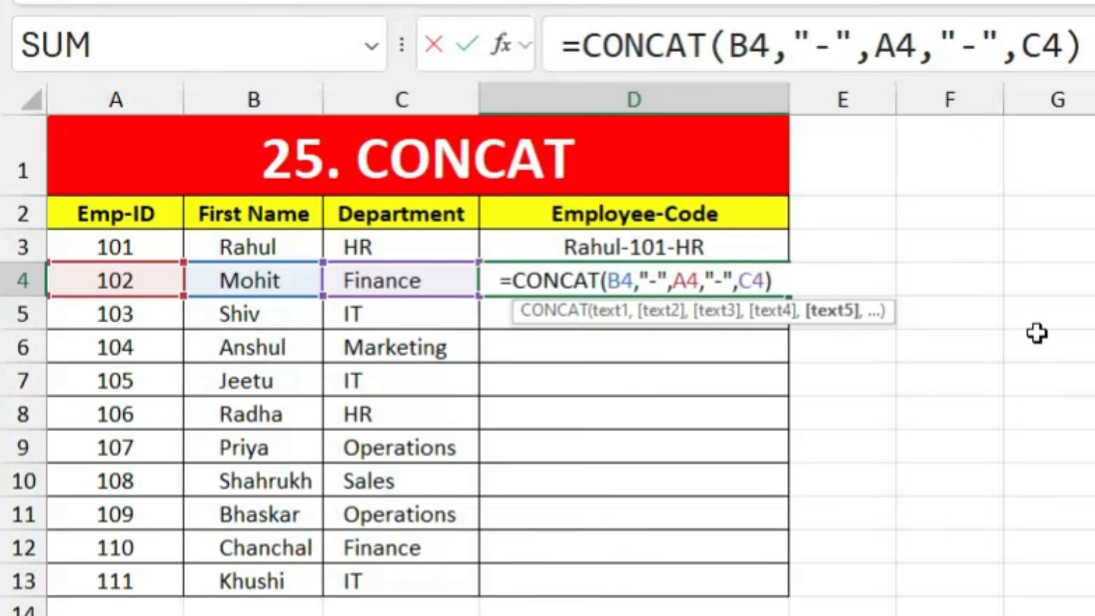
pyautogui.press('Return')
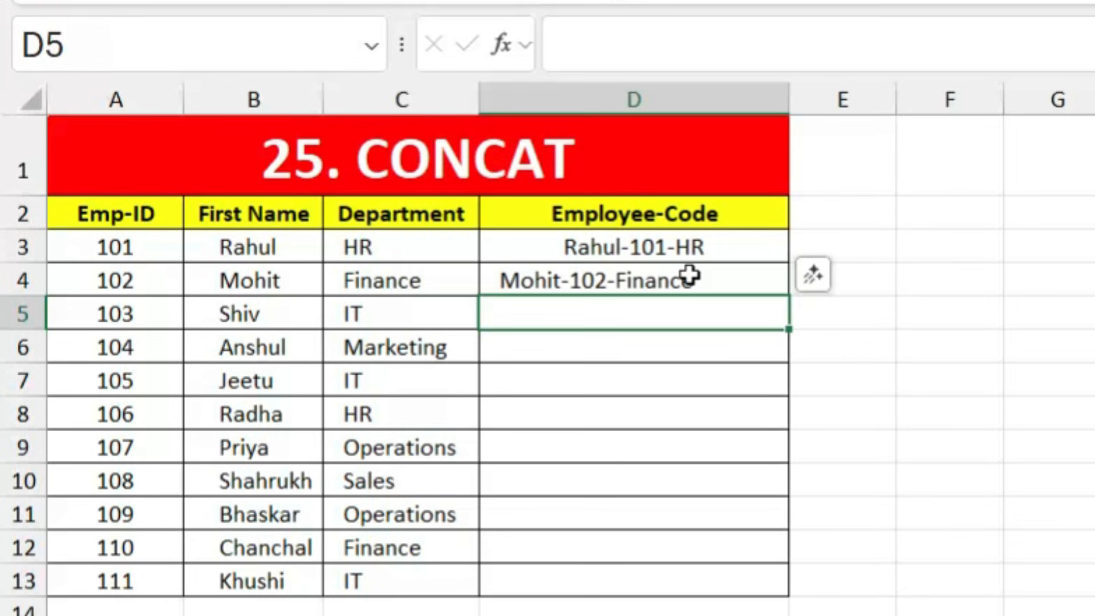
pyautogui.click(692, 277)
pyautogui.moveTo(788, 296); pyautogui.dragTo(792, 593)
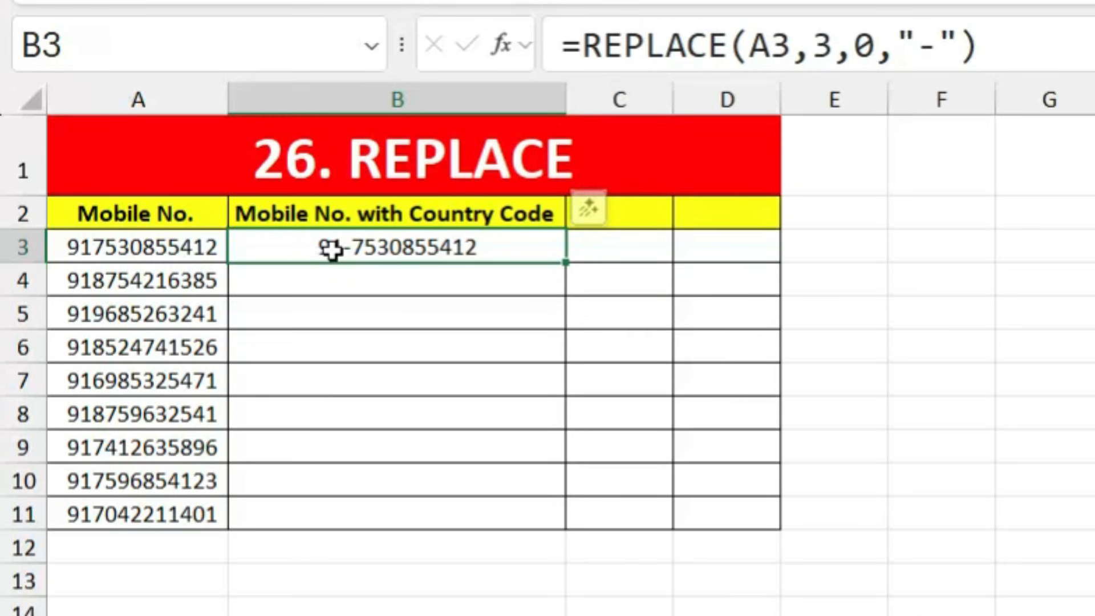
# Step: Enter =REPLACE(A4,3,0,"-") in B4 and fill it down to B11
pyautogui.click(365, 285)
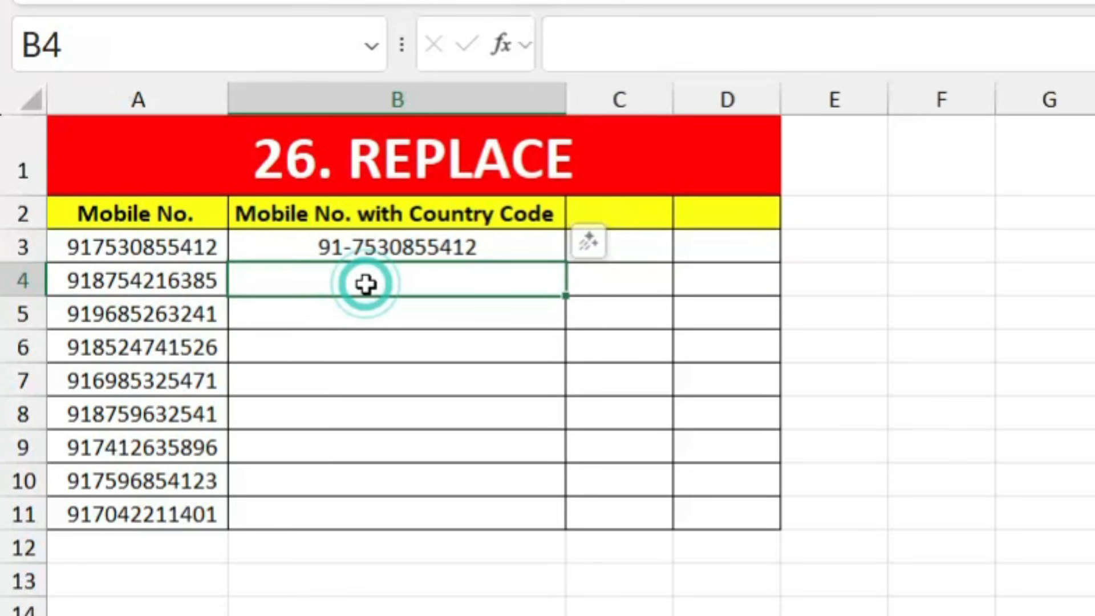
pyautogui.write('=repla')
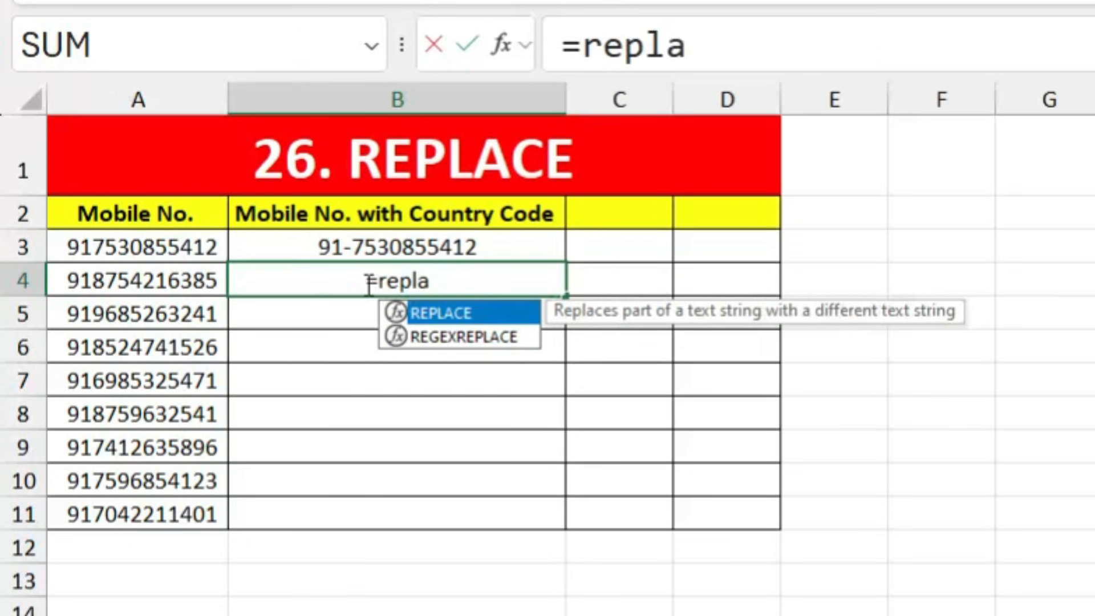
pyautogui.press('Tab')
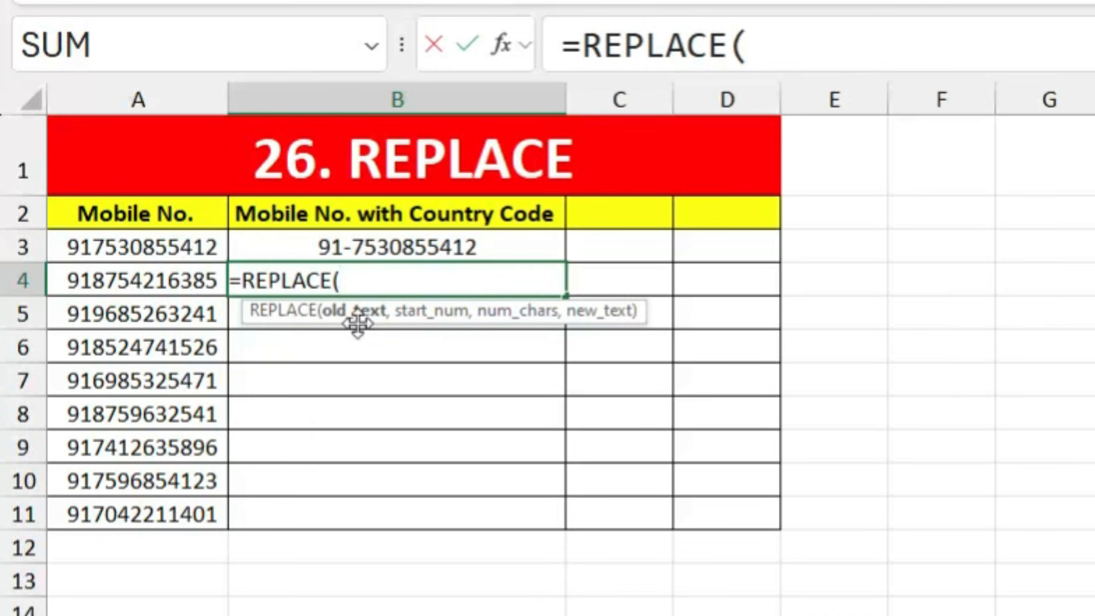
pyautogui.click(153, 277)
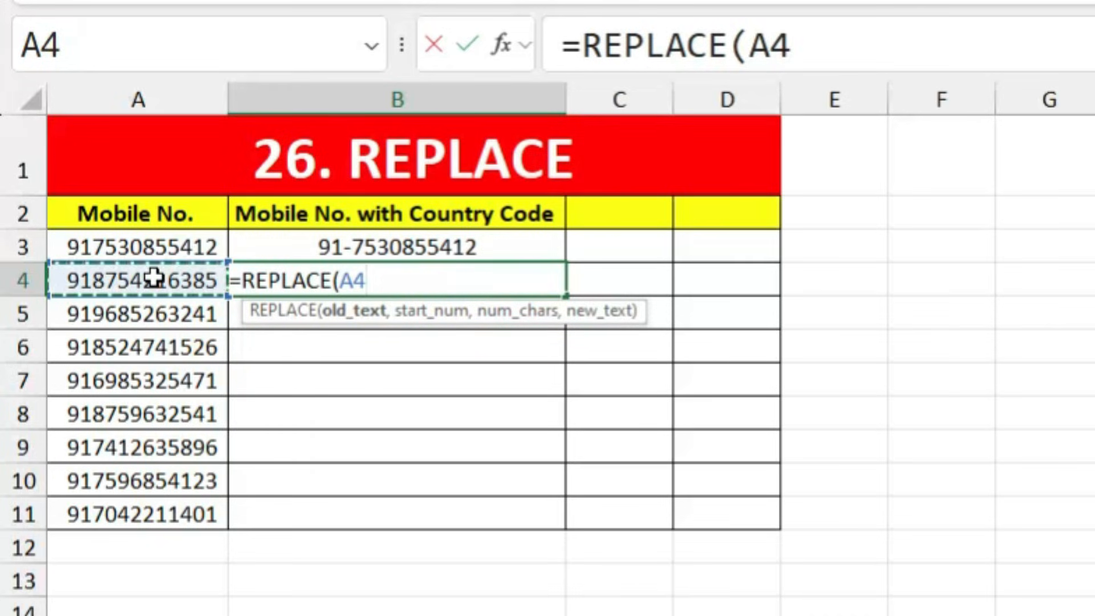
pyautogui.write(',')
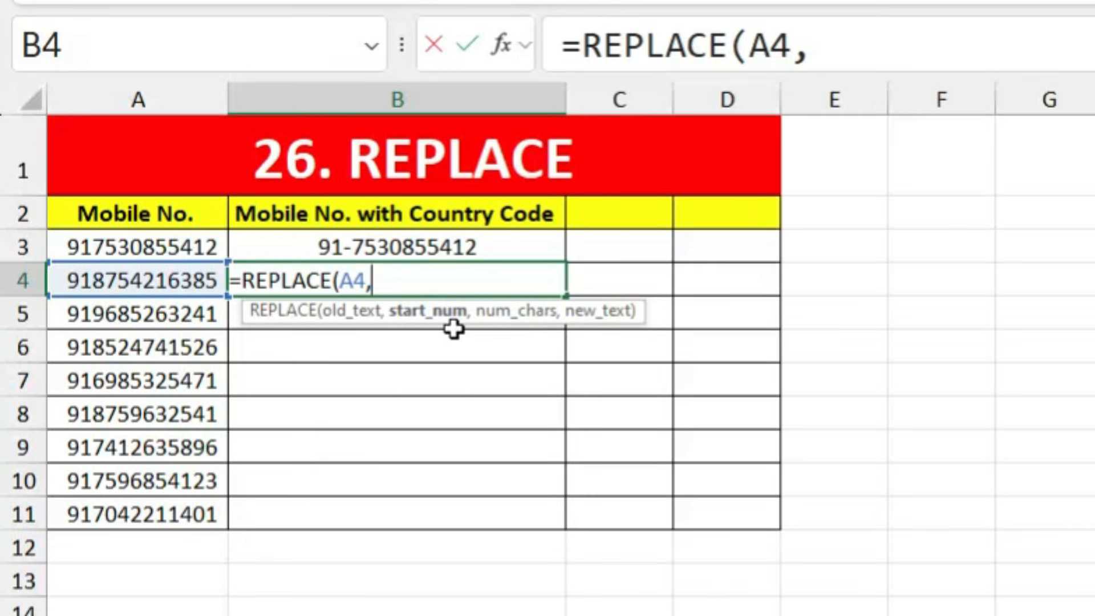
pyautogui.write('3')
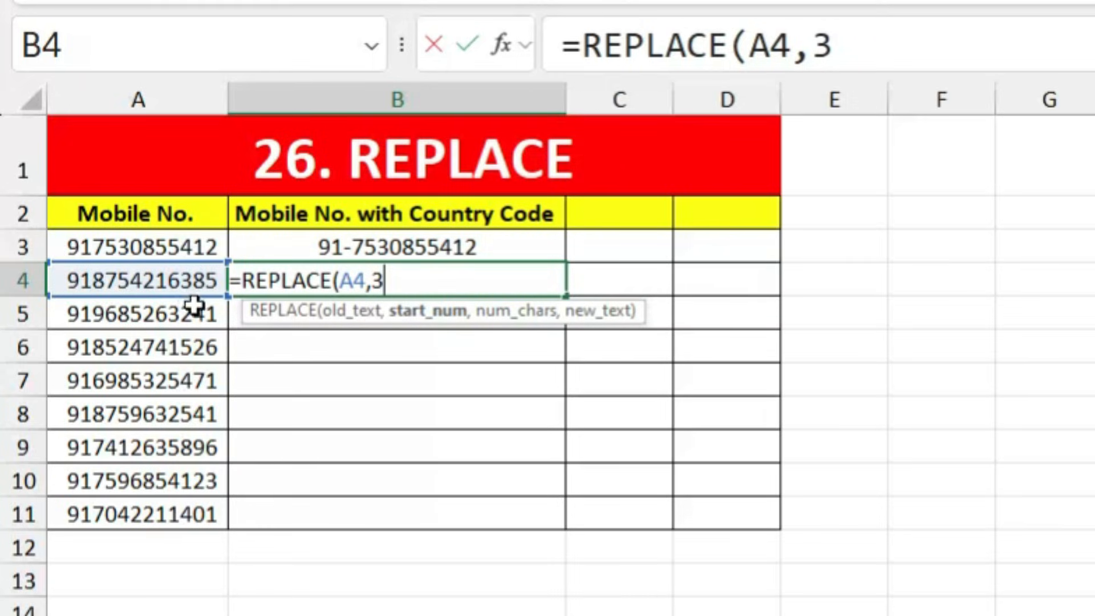
pyautogui.write(',')
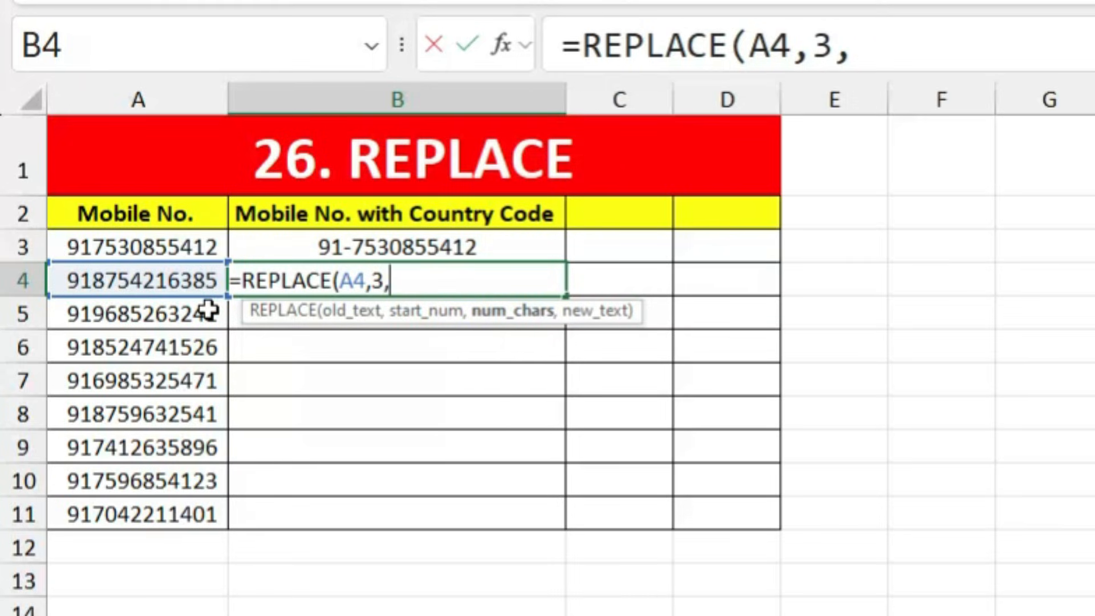
pyautogui.write('0')
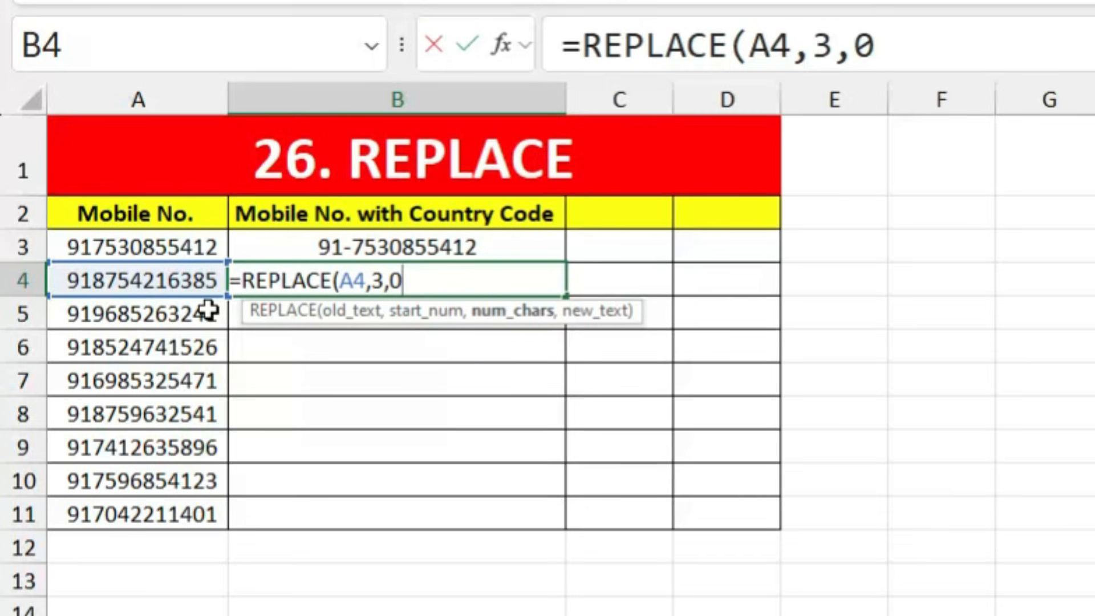
pyautogui.write(',"')
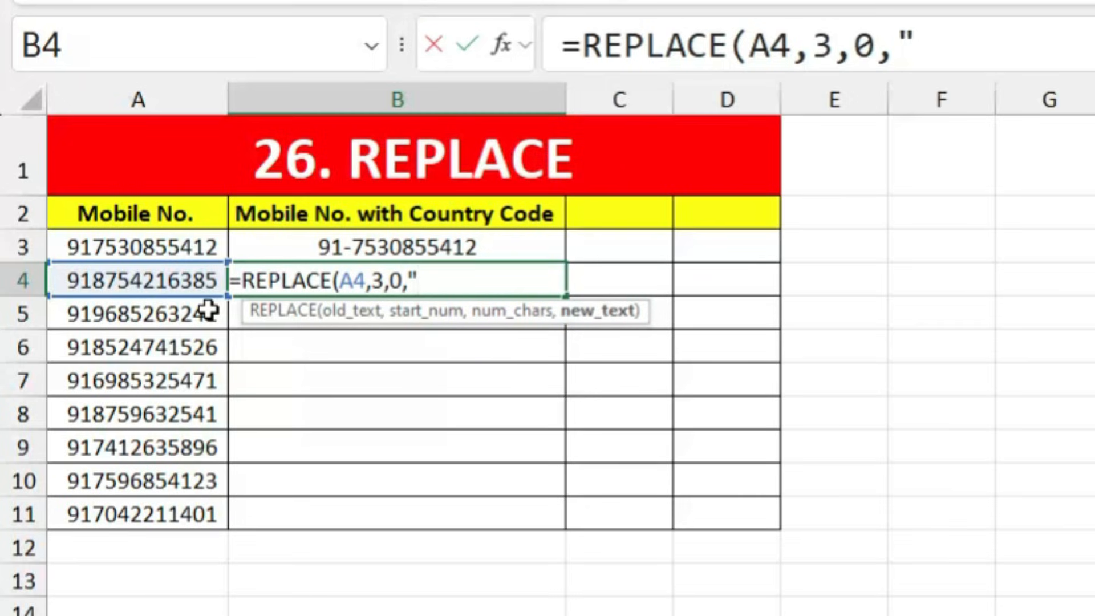
pyautogui.write('-")')
pyautogui.press('Return')
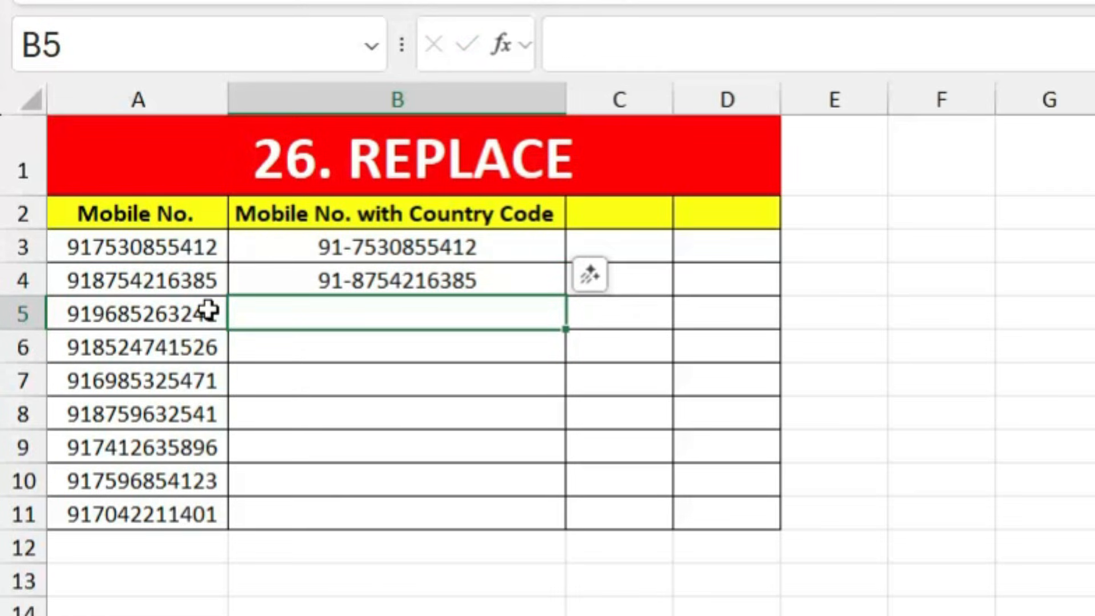
pyautogui.click(435, 284)
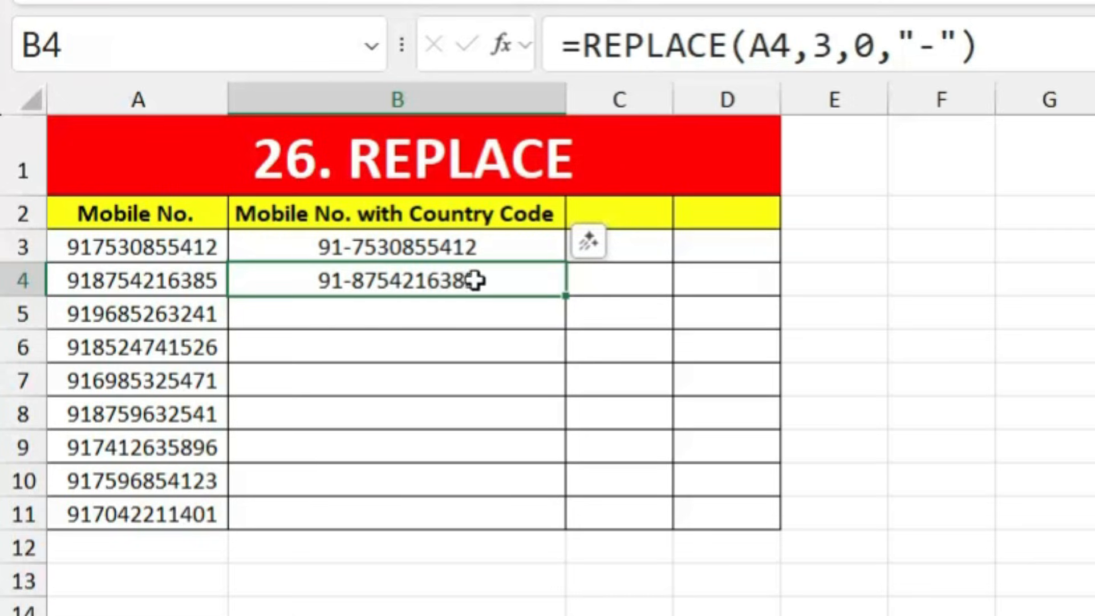
pyautogui.moveTo(568, 295); pyautogui.dragTo(553, 525)
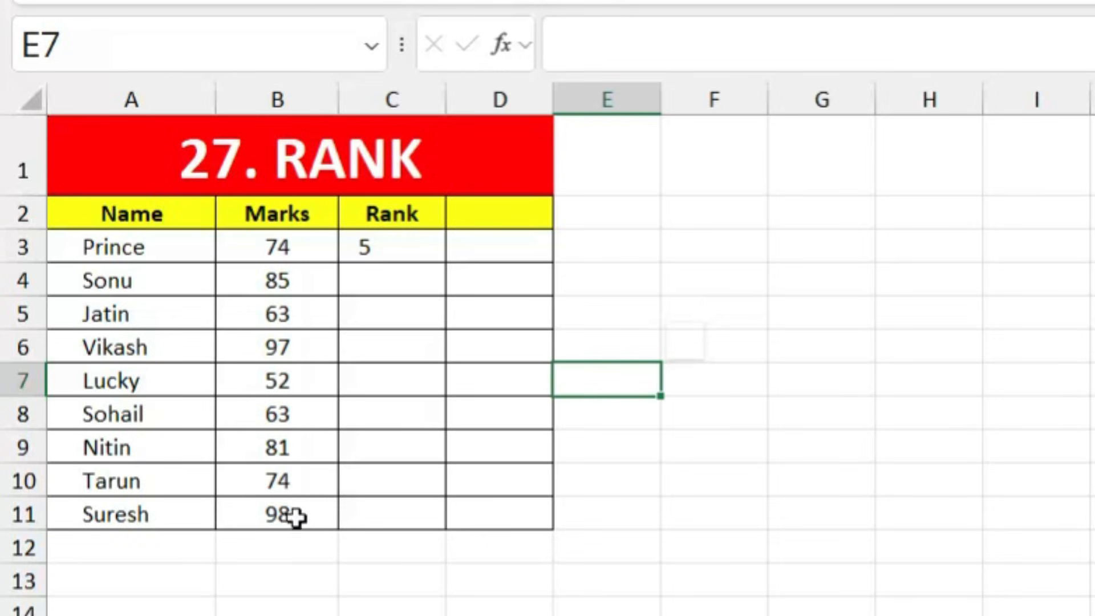
# Step: Enter =RANK(B4,$B$3:$B$11) in C4 to rank the B4 marks against all marks
pyautogui.click(396, 246)
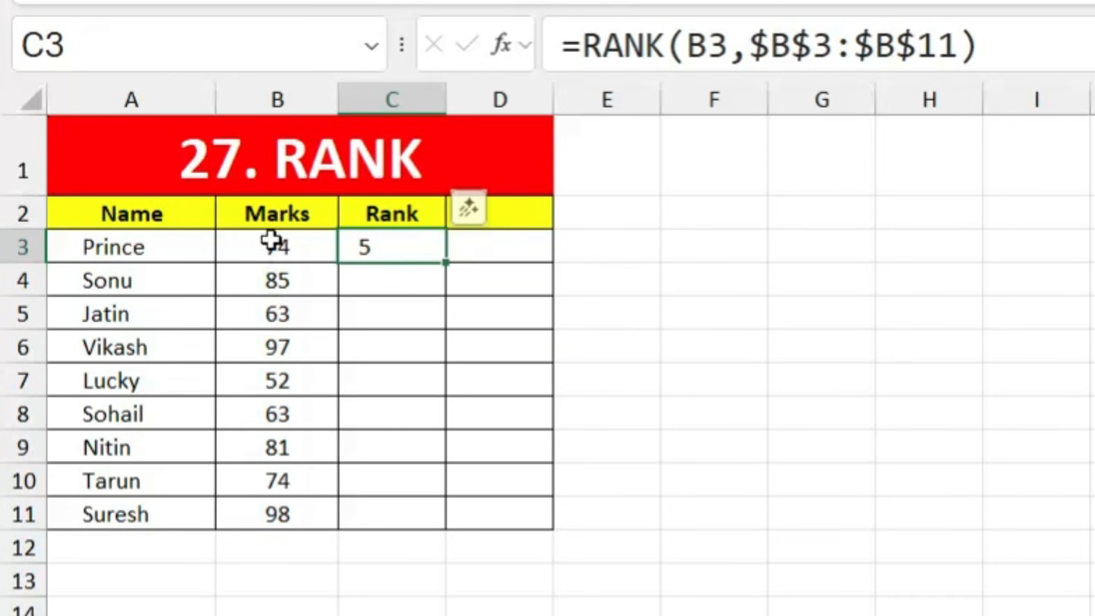
pyautogui.click(291, 246)
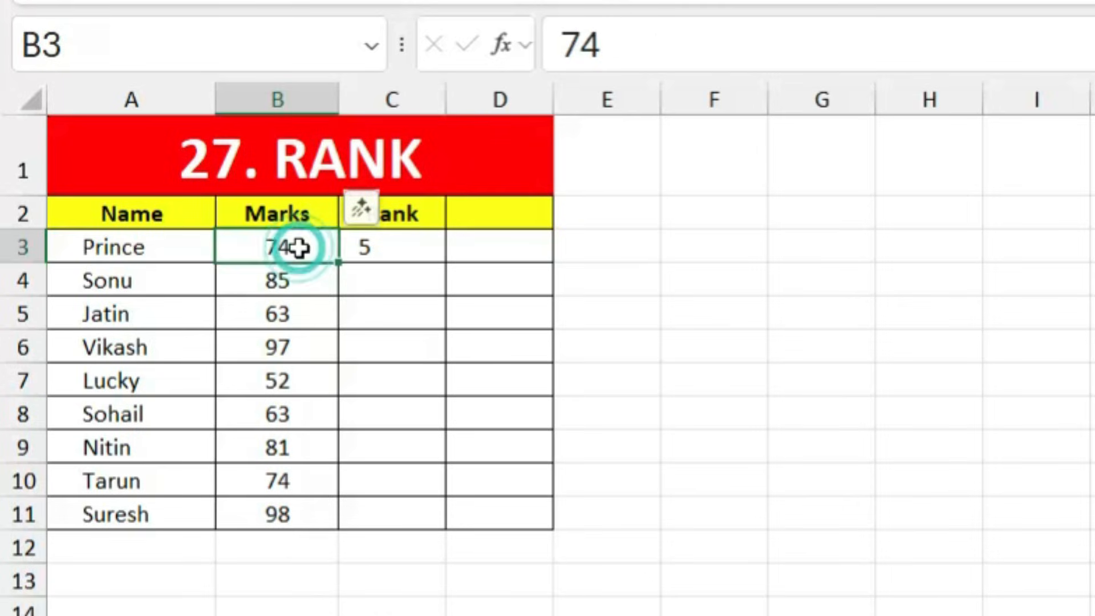
pyautogui.click(394, 249)
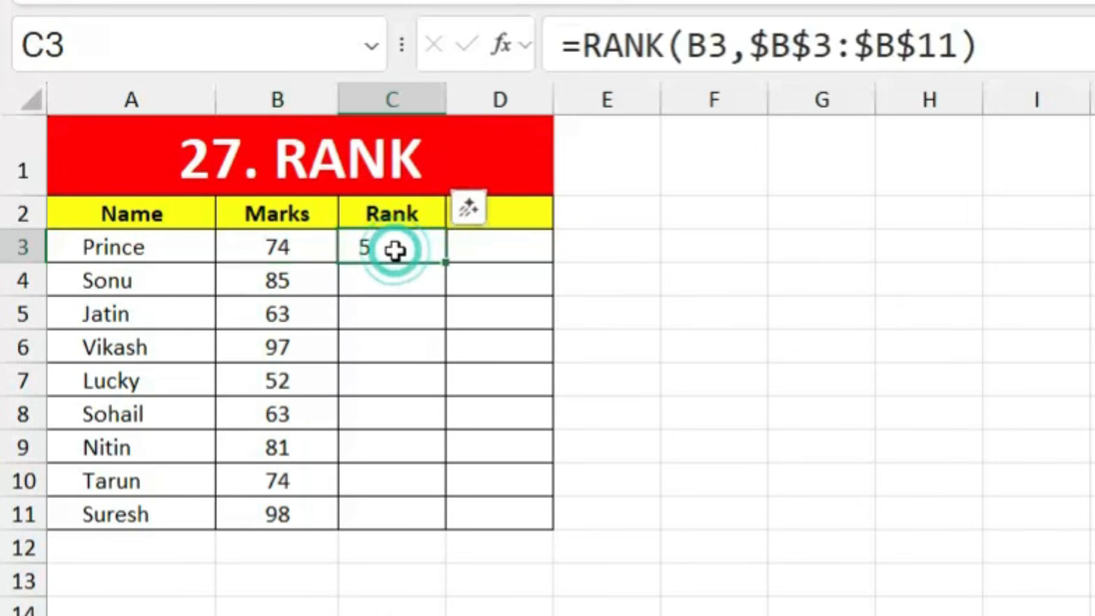
pyautogui.press('Down')
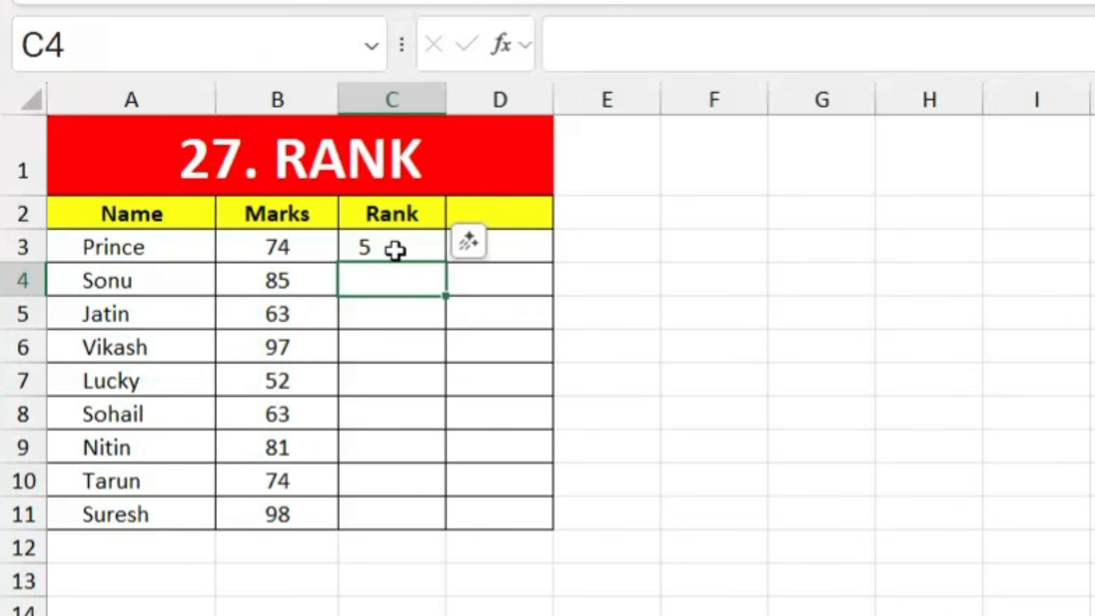
pyautogui.write('=r')
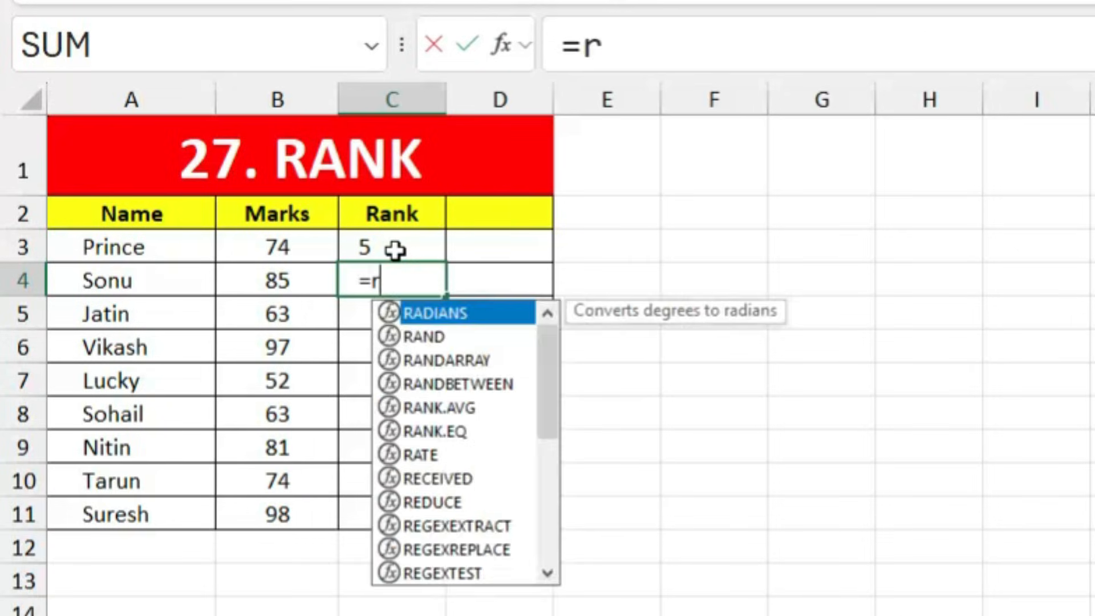
pyautogui.write('ank')
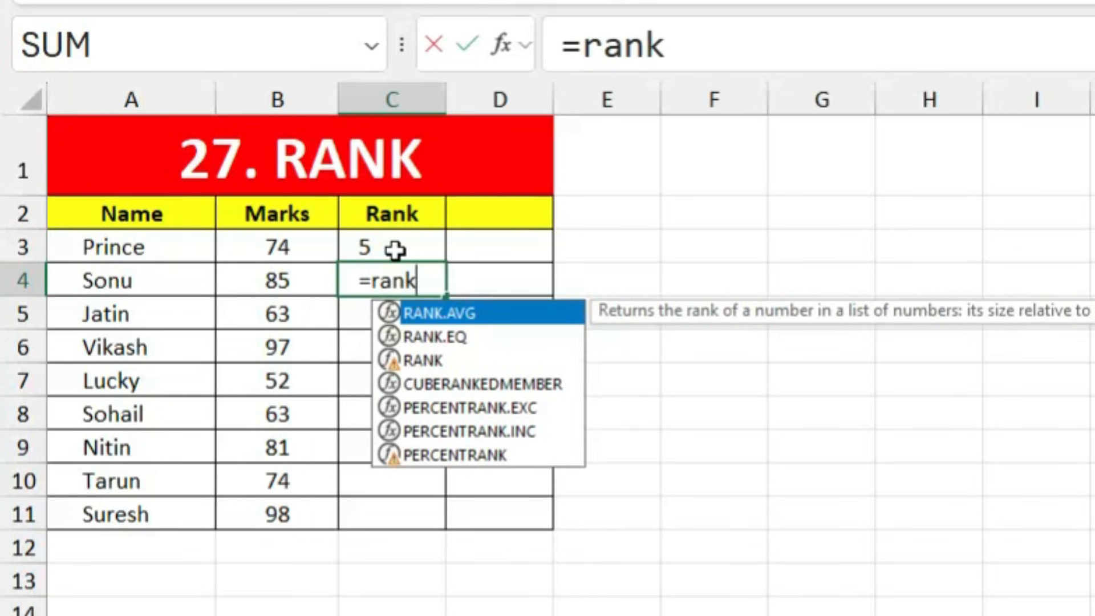
pyautogui.press('Down')
pyautogui.press('Down')
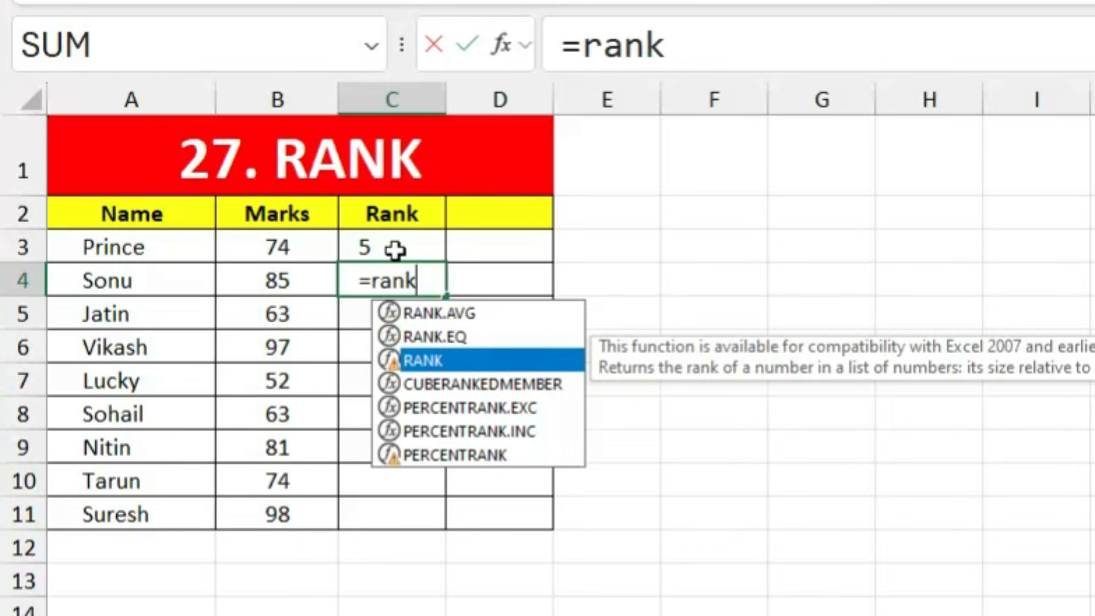
pyautogui.press('Tab')
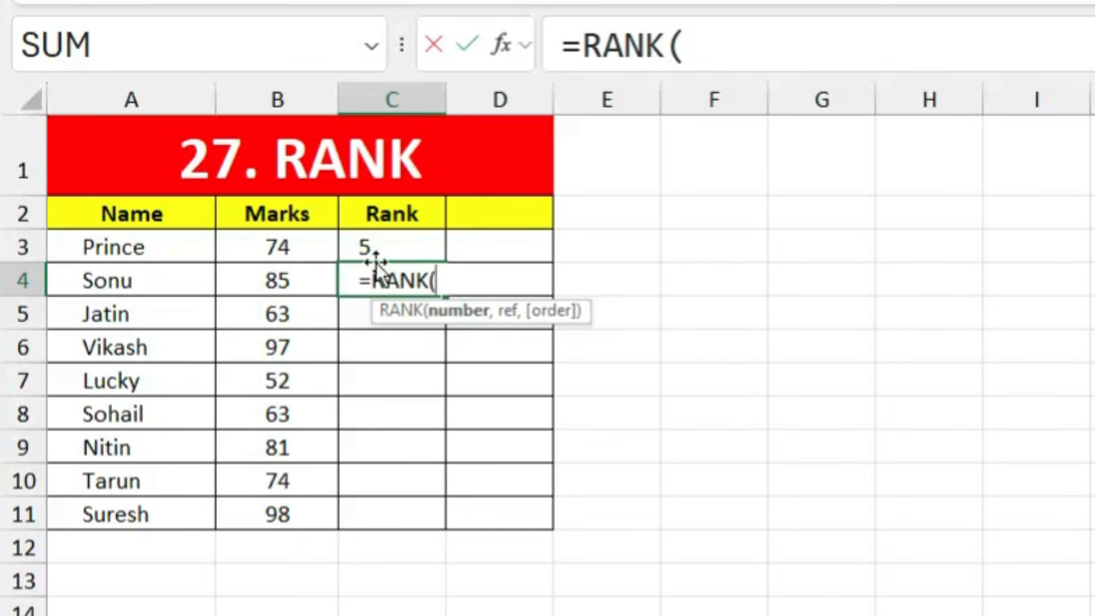
pyautogui.click(261, 279)
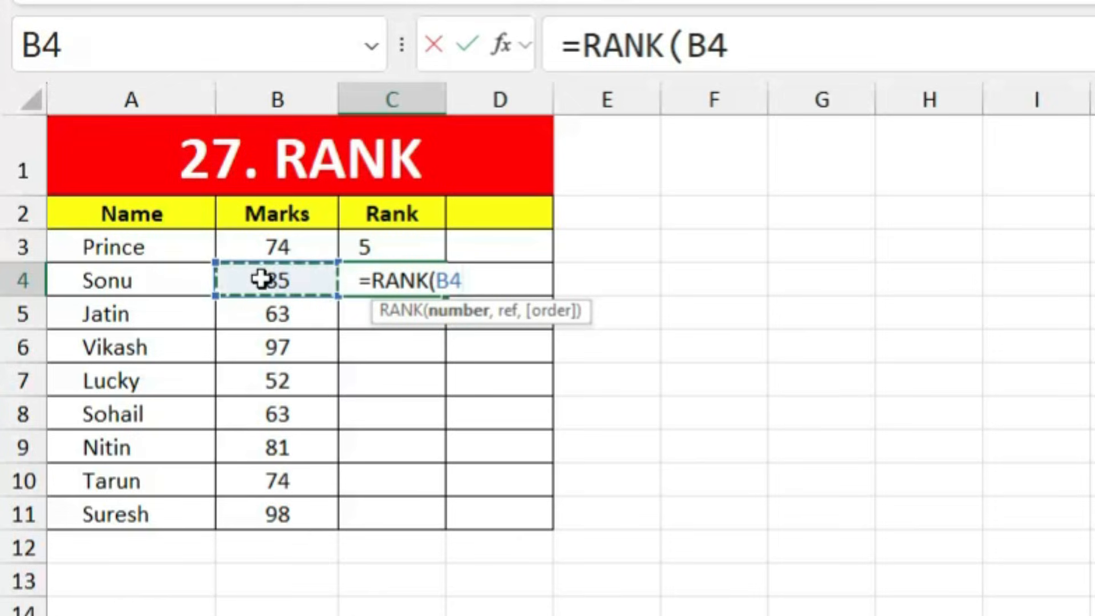
pyautogui.write(',')
pyautogui.moveTo(275, 250); pyautogui.dragTo(245, 514)
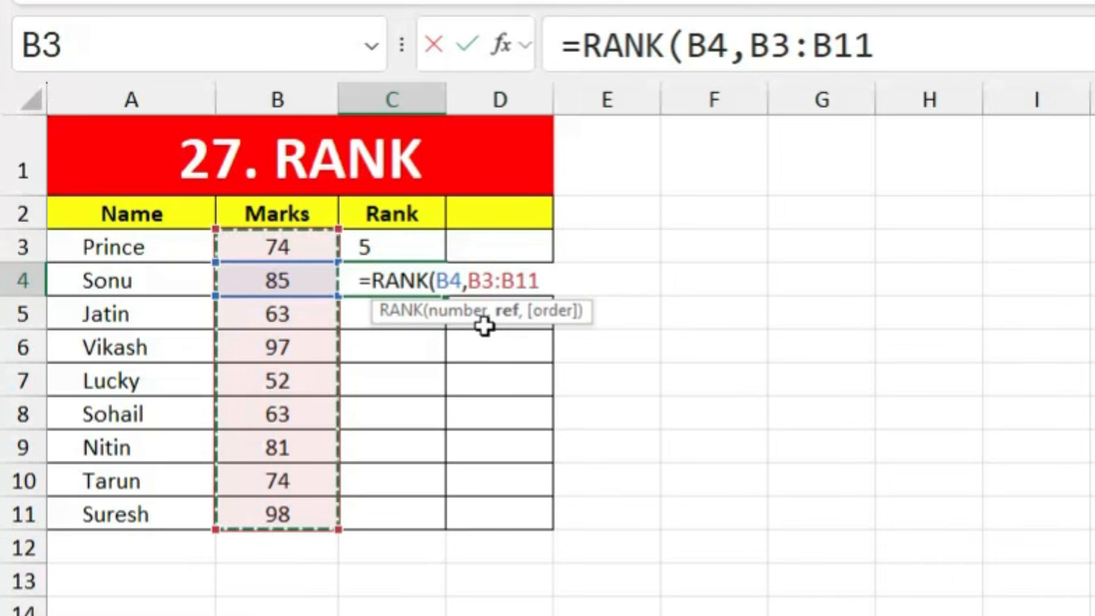
pyautogui.press('F4')
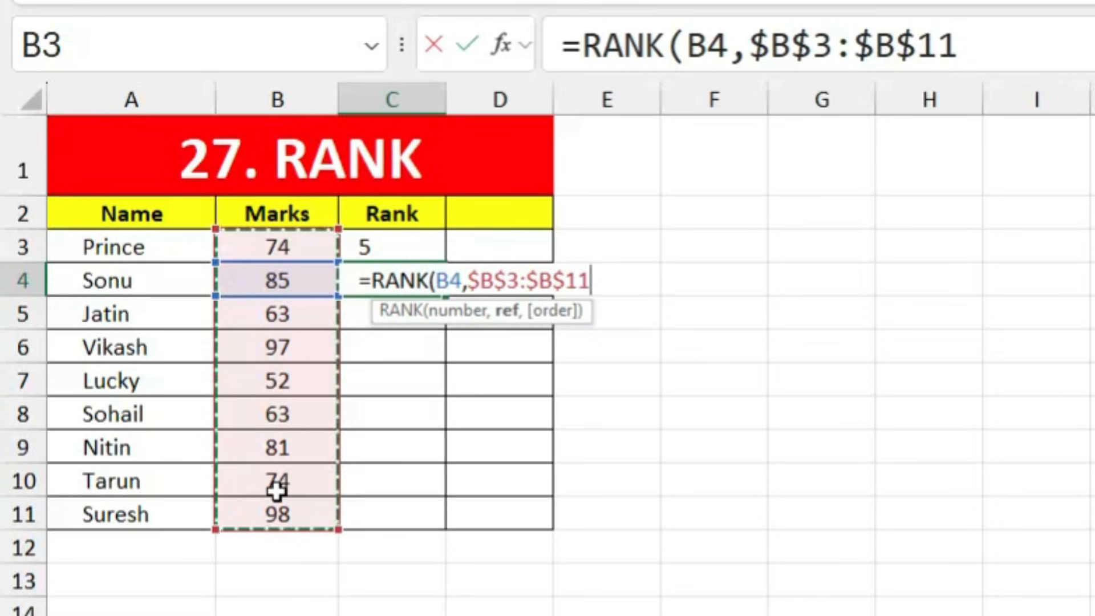
pyautogui.press('Return')
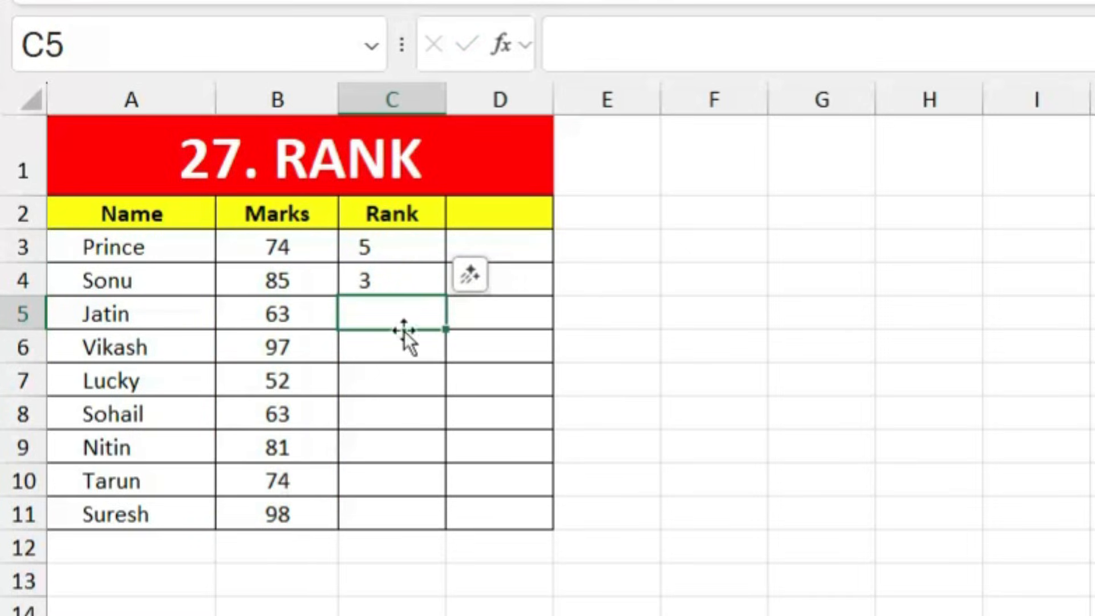
# Step: Fill the RANK formula from C4 down to C11 and check the copied ranks
pyautogui.click(399, 284)
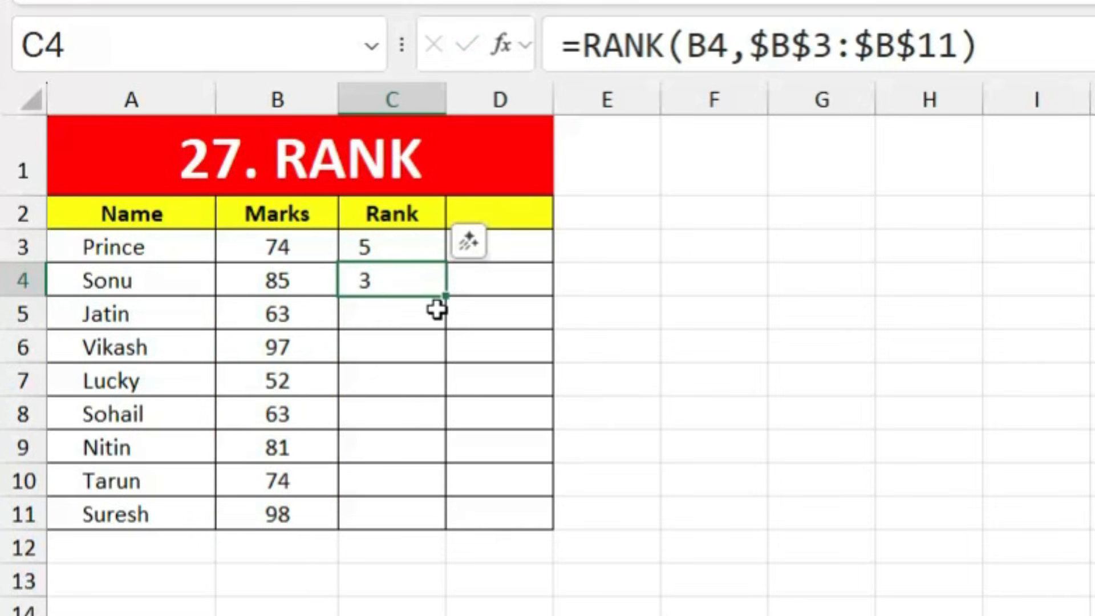
pyautogui.moveTo(446, 296); pyautogui.dragTo(437, 534)
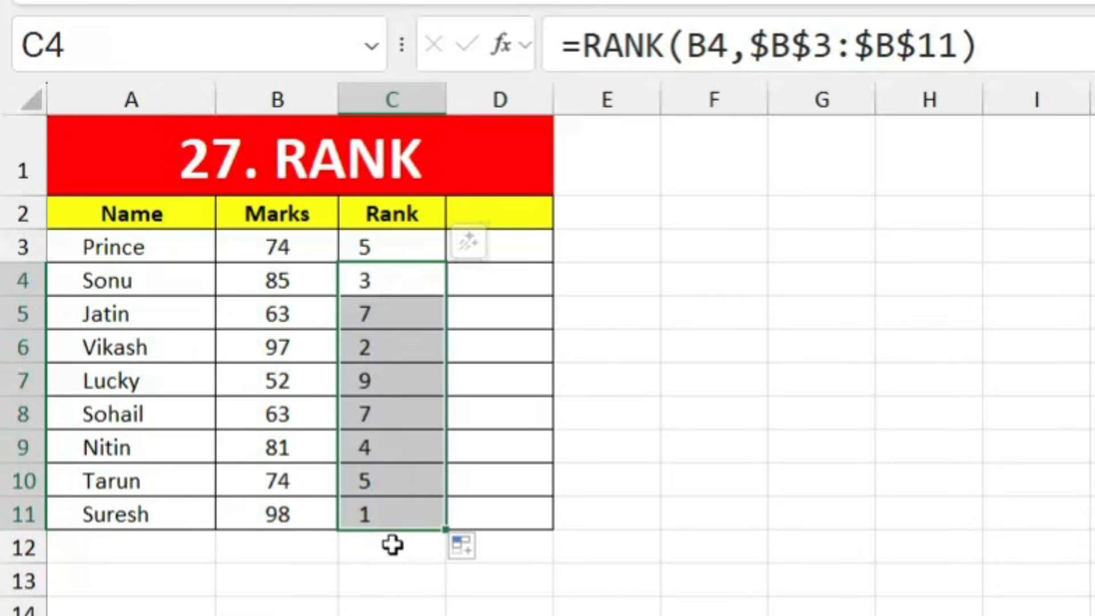
pyautogui.click(344, 521)
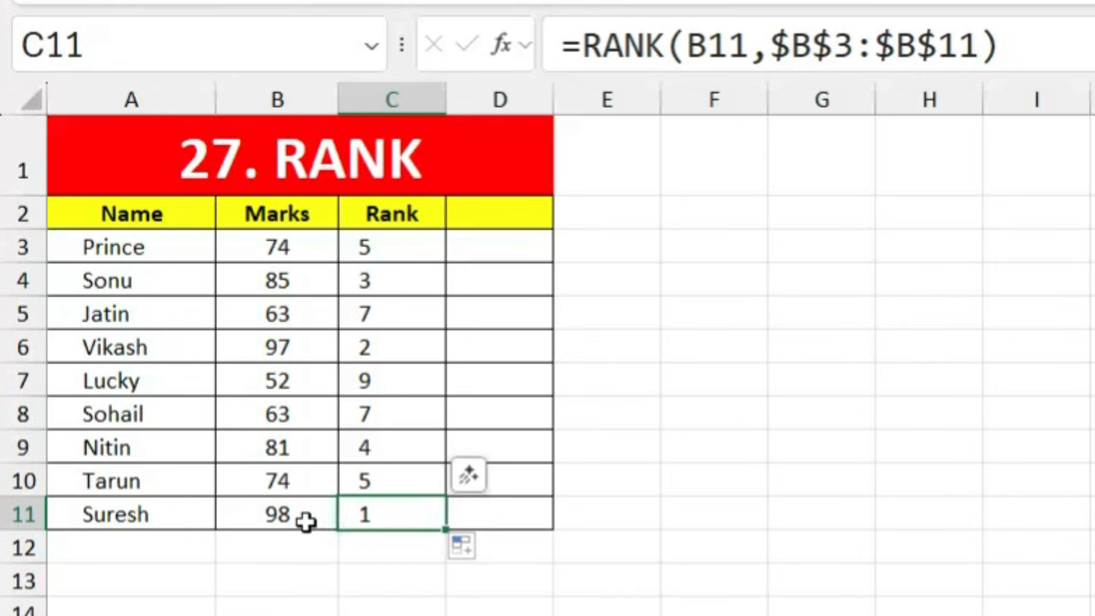
pyautogui.click(374, 516)
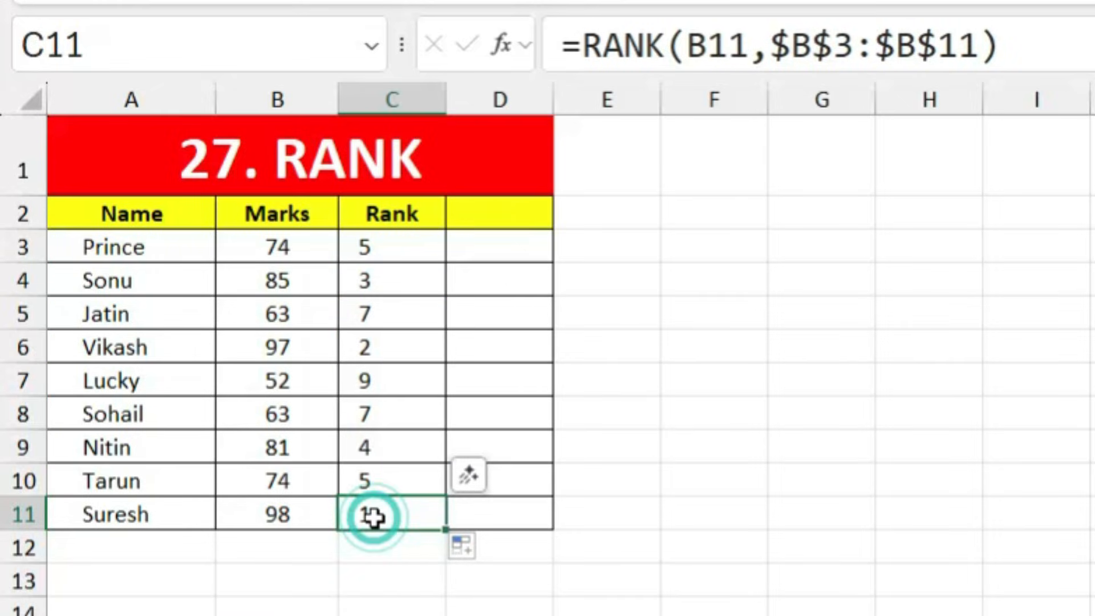
pyautogui.click(374, 350)
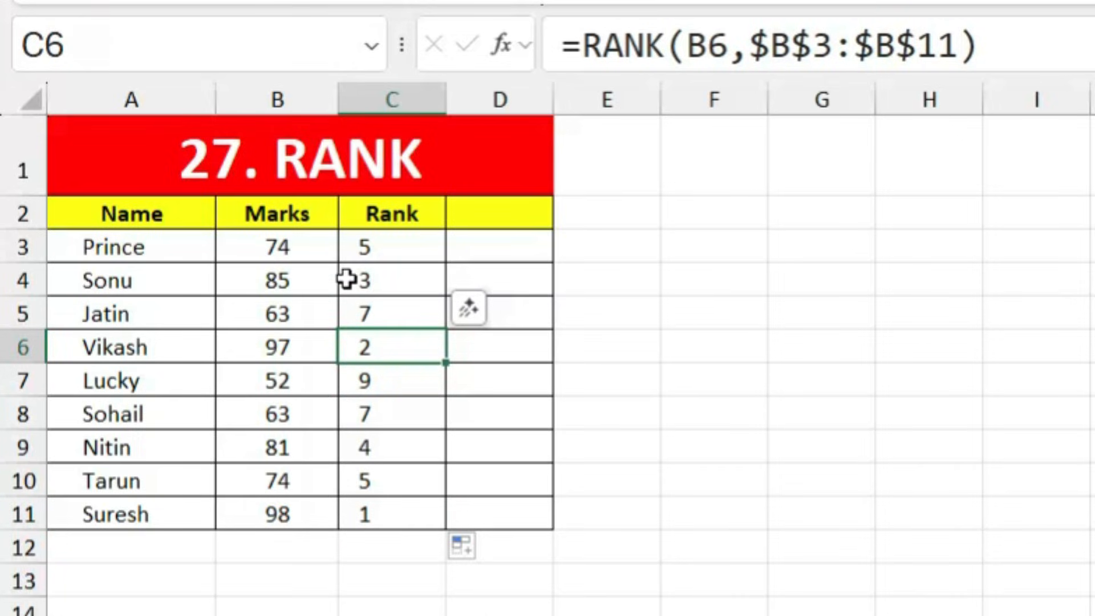
pyautogui.click(390, 279)
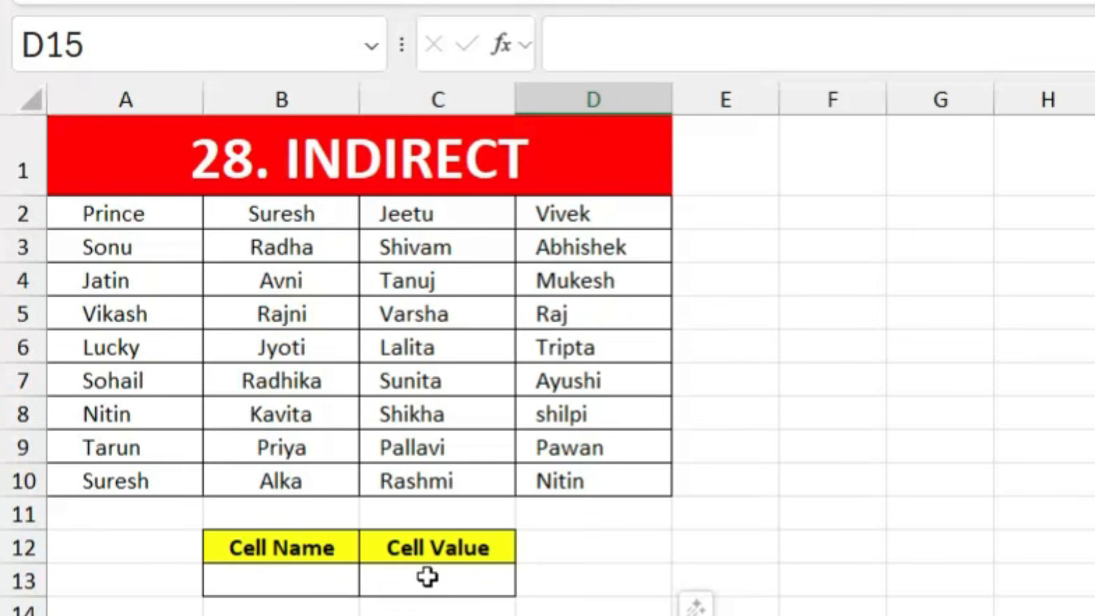
# Step: Enter =INDIRECT(B13) in C13 to return the value at B13's address
pyautogui.click(449, 580)
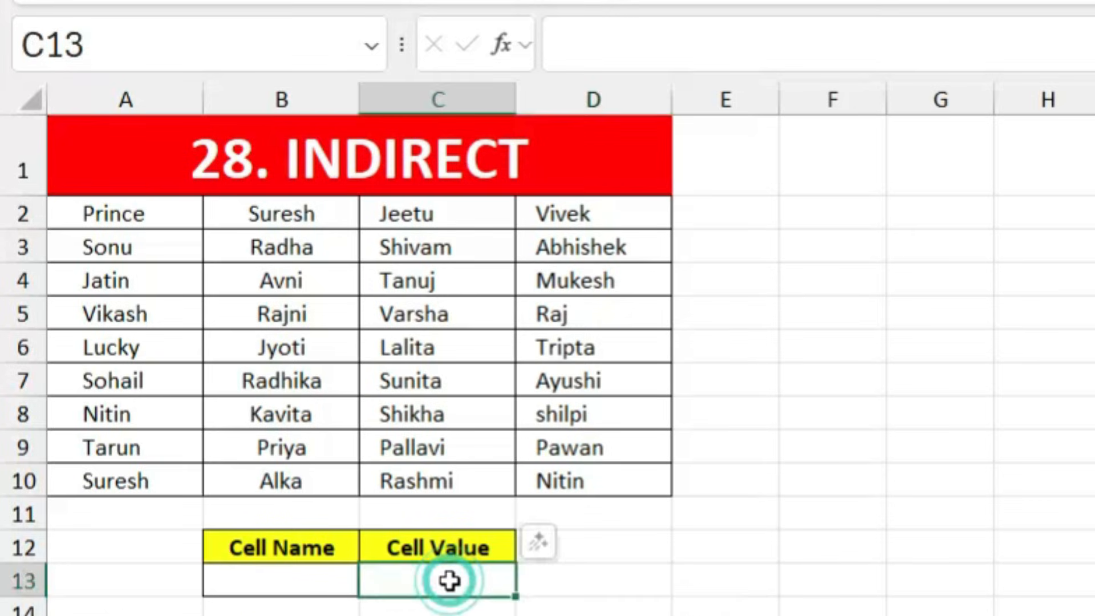
pyautogui.write('=ind')
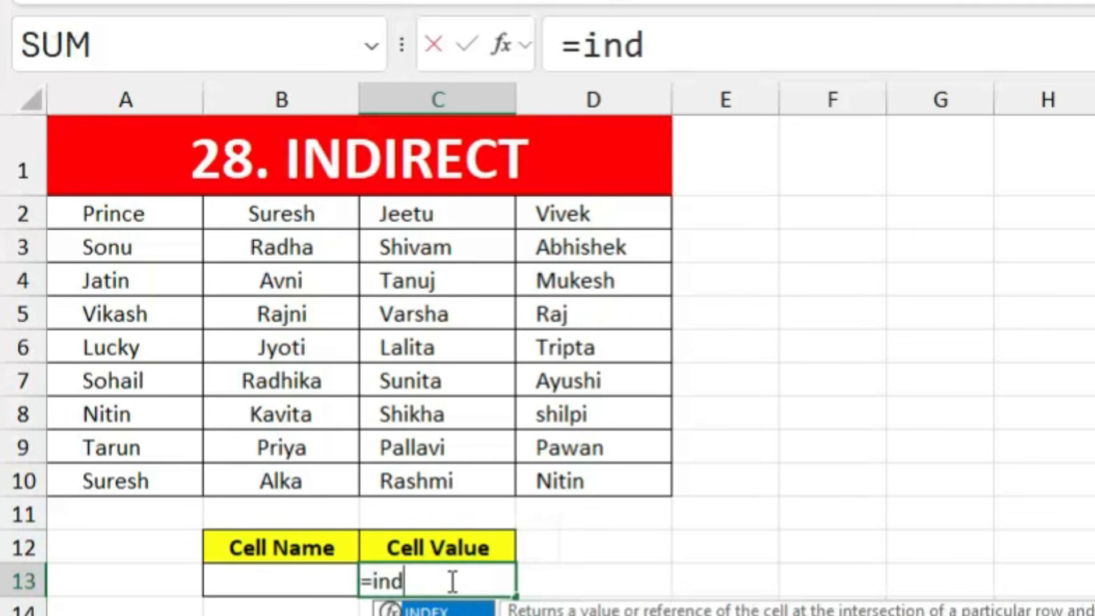
pyautogui.write('ire')
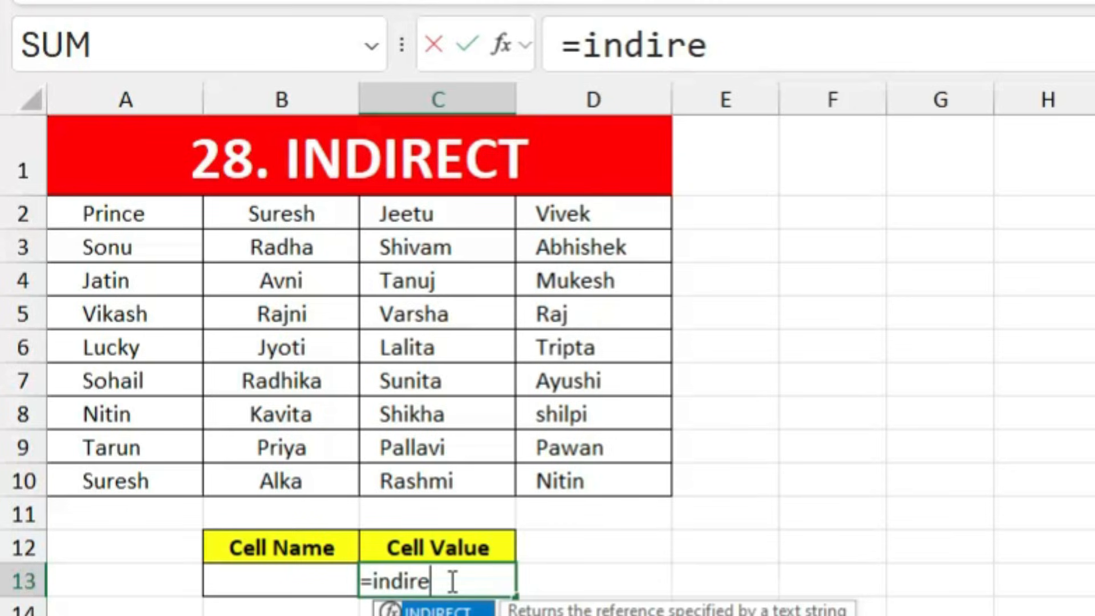
pyautogui.press('Tab')
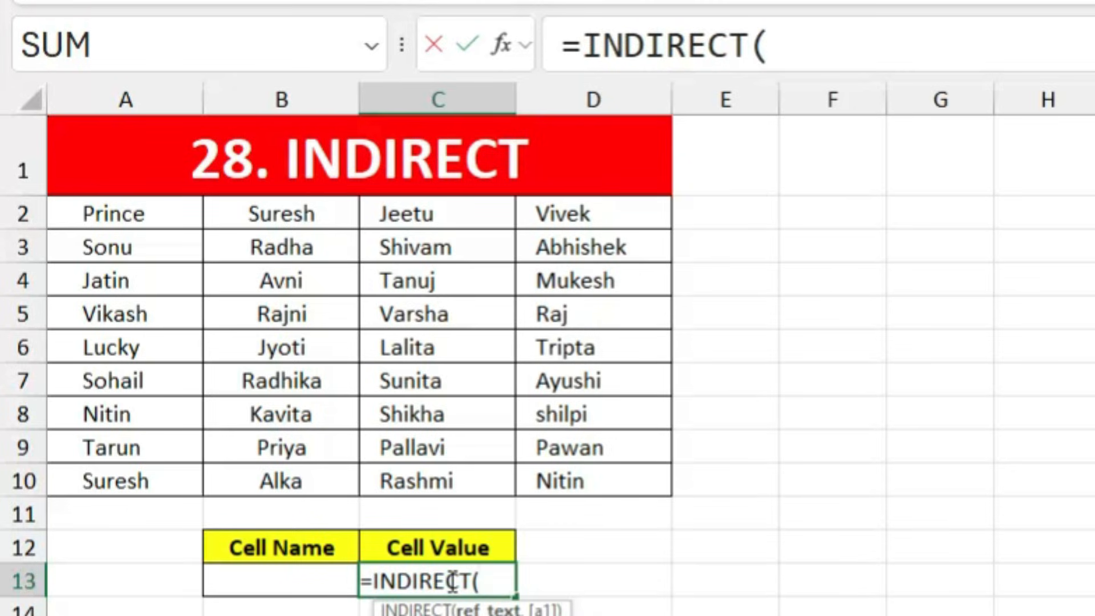
pyautogui.click(288, 579)
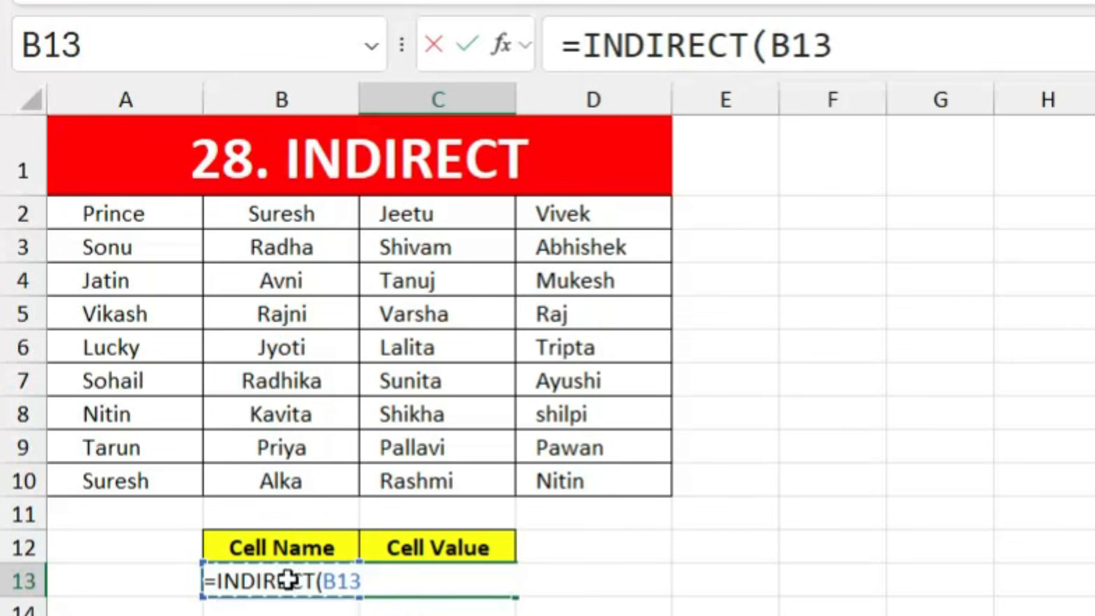
pyautogui.press('Return')
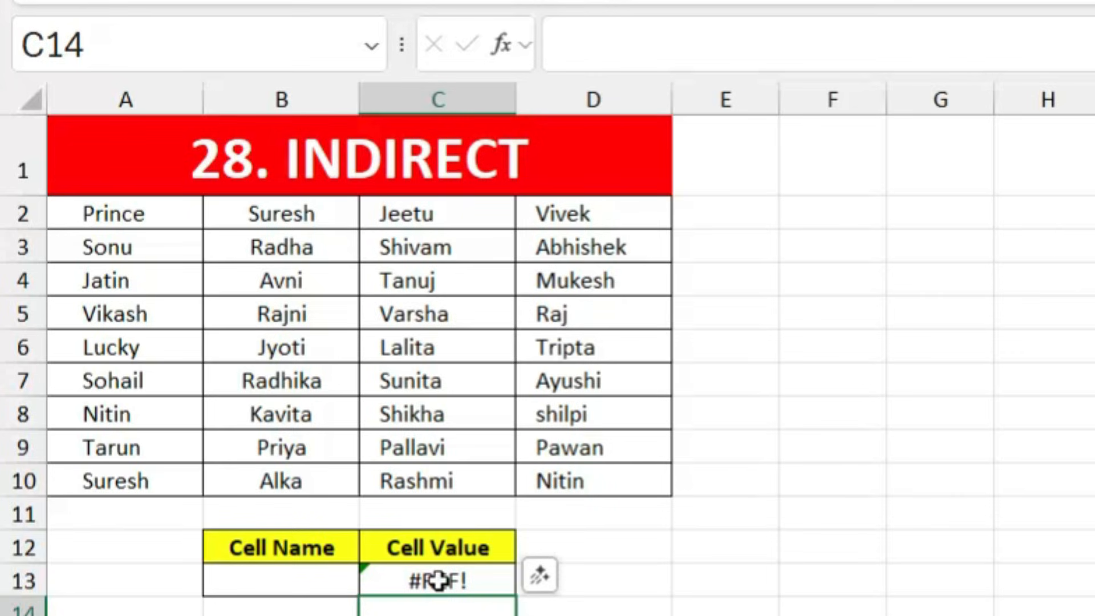
# Step: Test the INDIRECT lookup by entering b3, then C8, as the cell name in B13
pyautogui.click(269, 581)
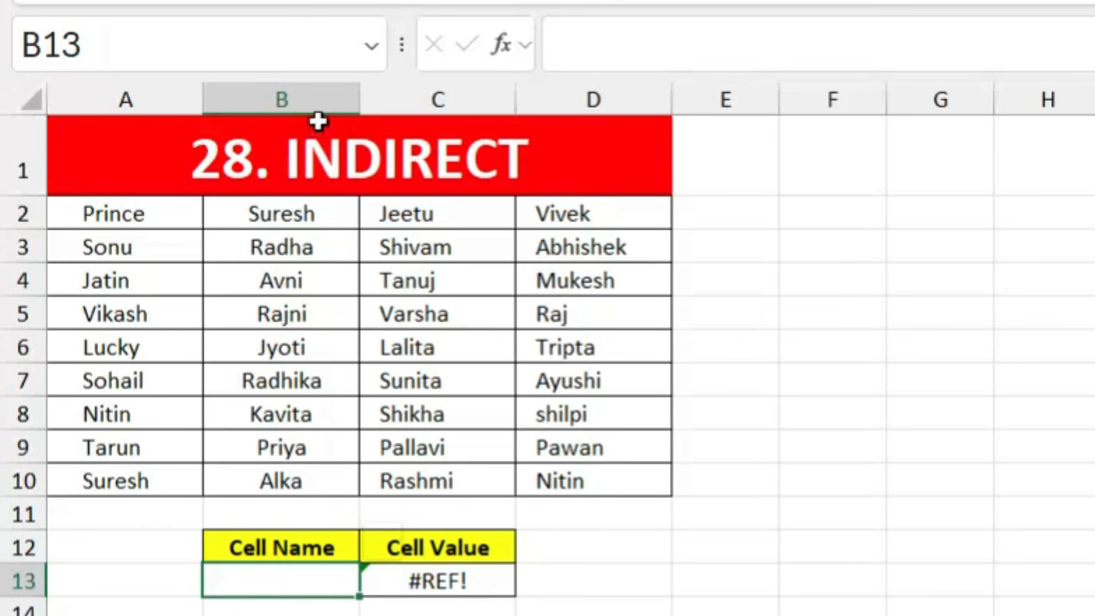
pyautogui.click(299, 580)
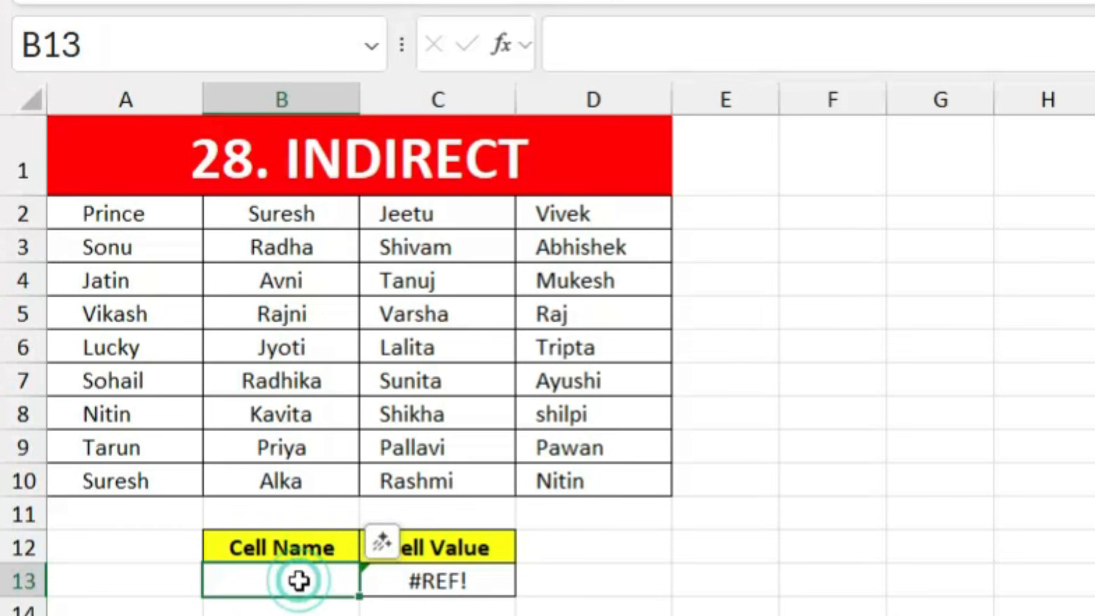
pyautogui.write('b')
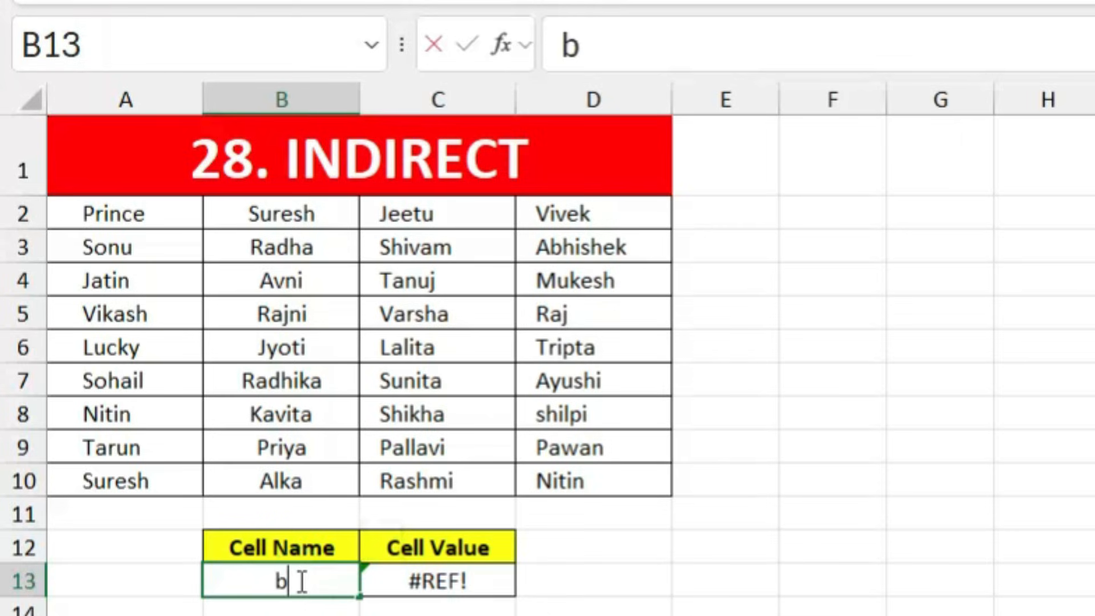
pyautogui.write('3')
pyautogui.press('Return')
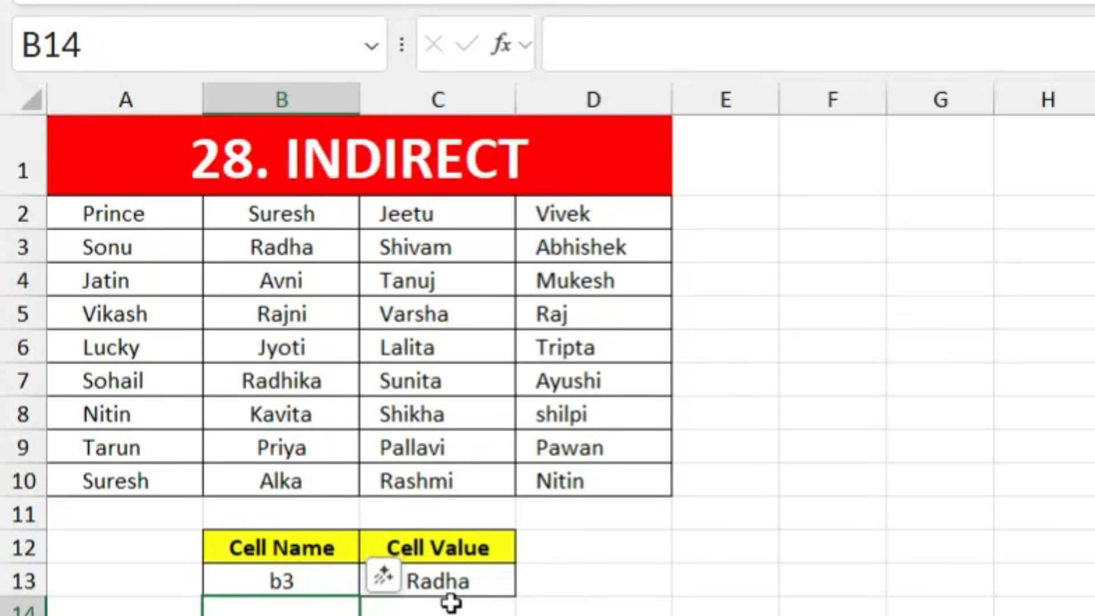
pyautogui.click(301, 577)
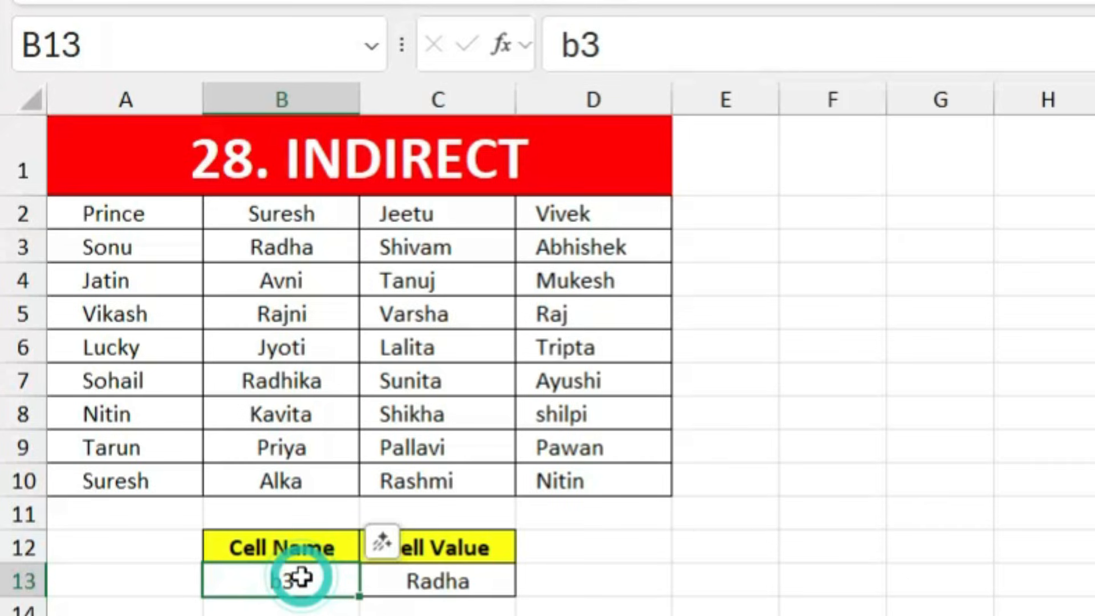
pyautogui.write('C8')
pyautogui.press('Return')
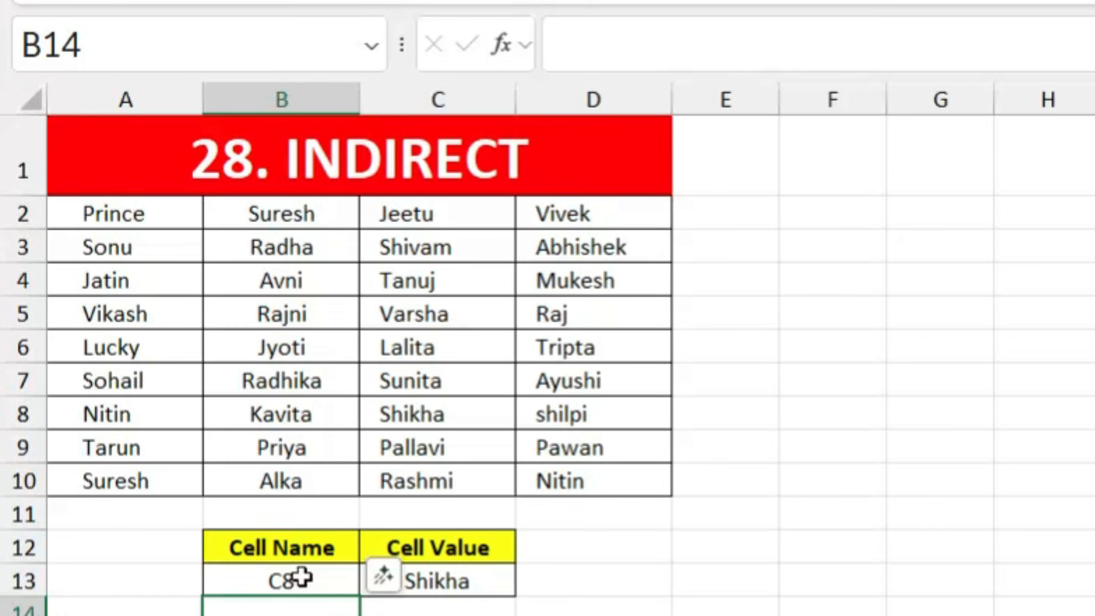
pyautogui.click(459, 588)
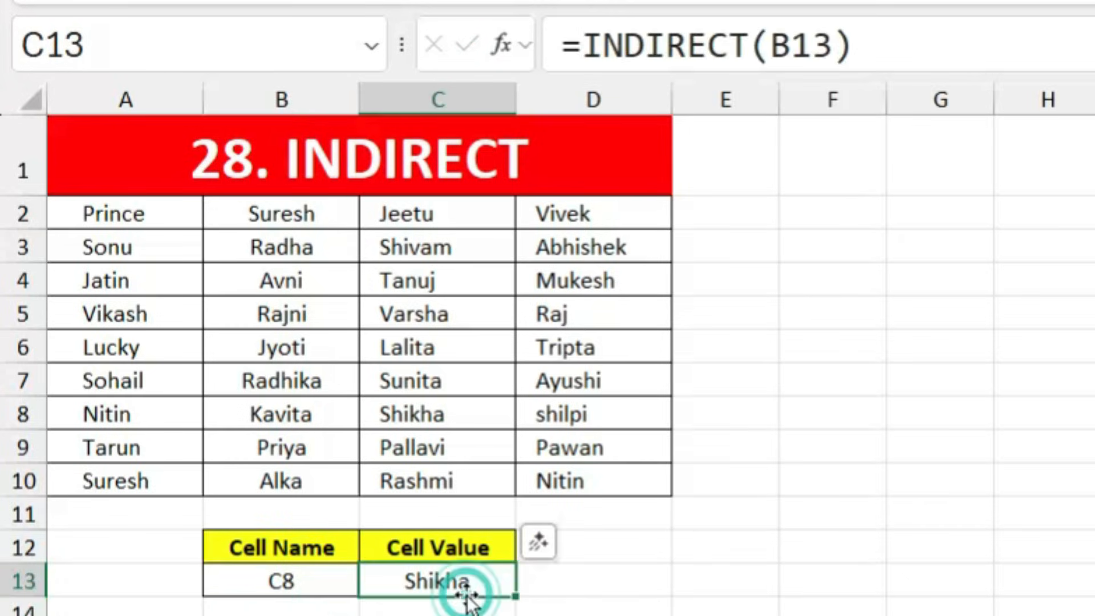
# Step: Change B13 to A7 so C13 returns Sohail
pyautogui.click(312, 584)
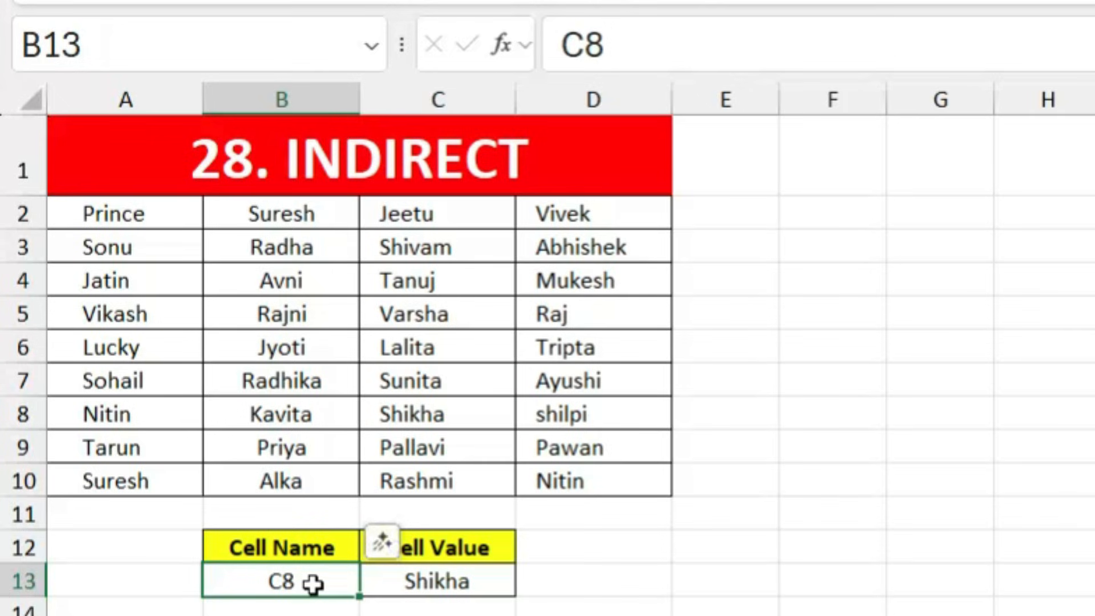
pyautogui.write('A7')
pyautogui.press('Return')
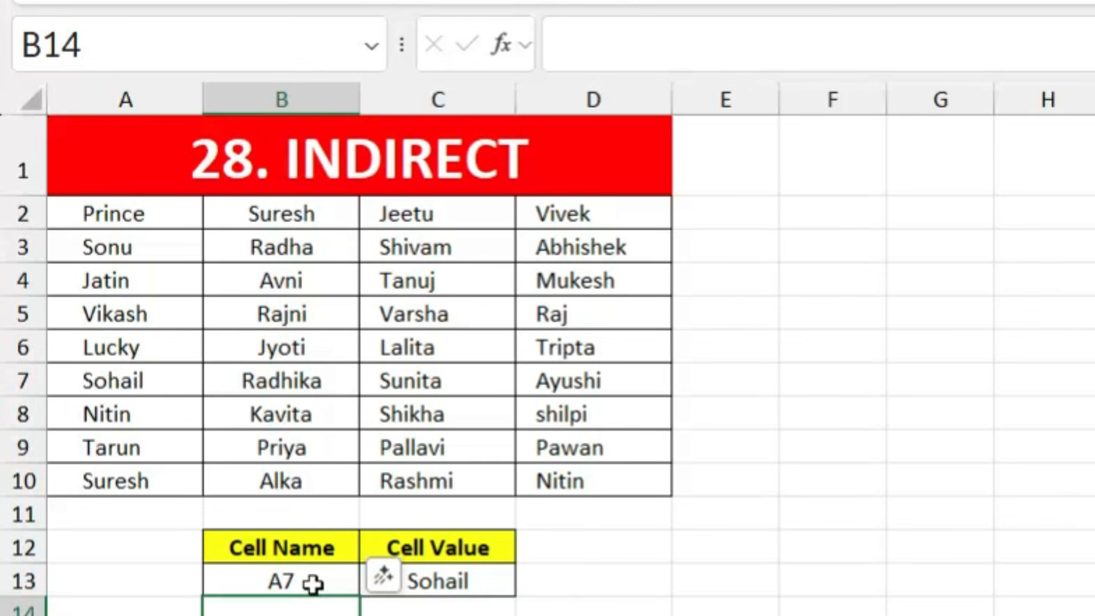
pyautogui.click(603, 582)
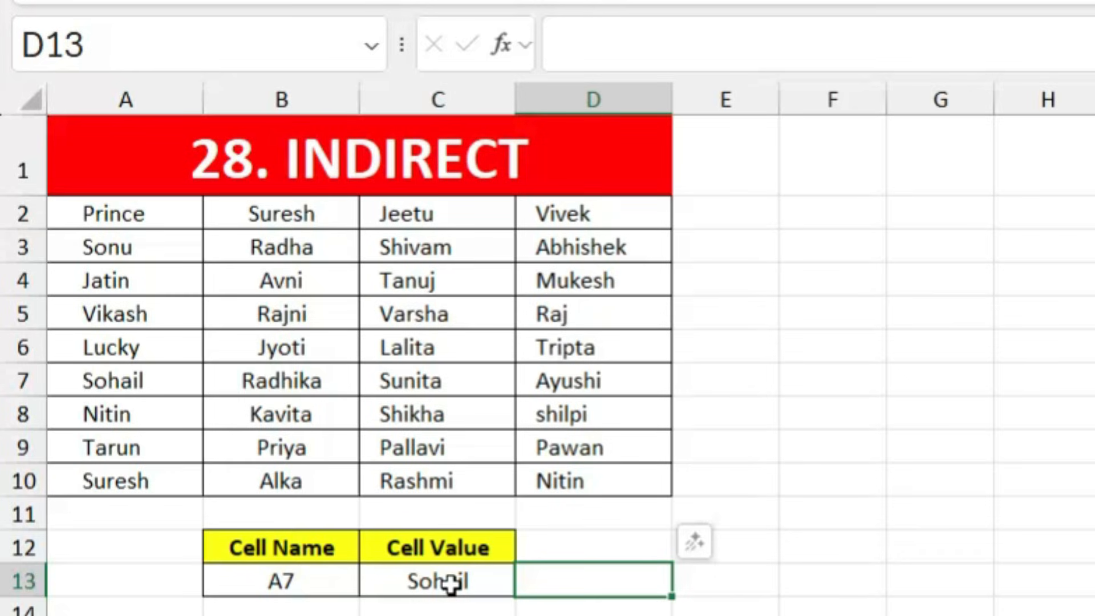
pyautogui.click(319, 575)
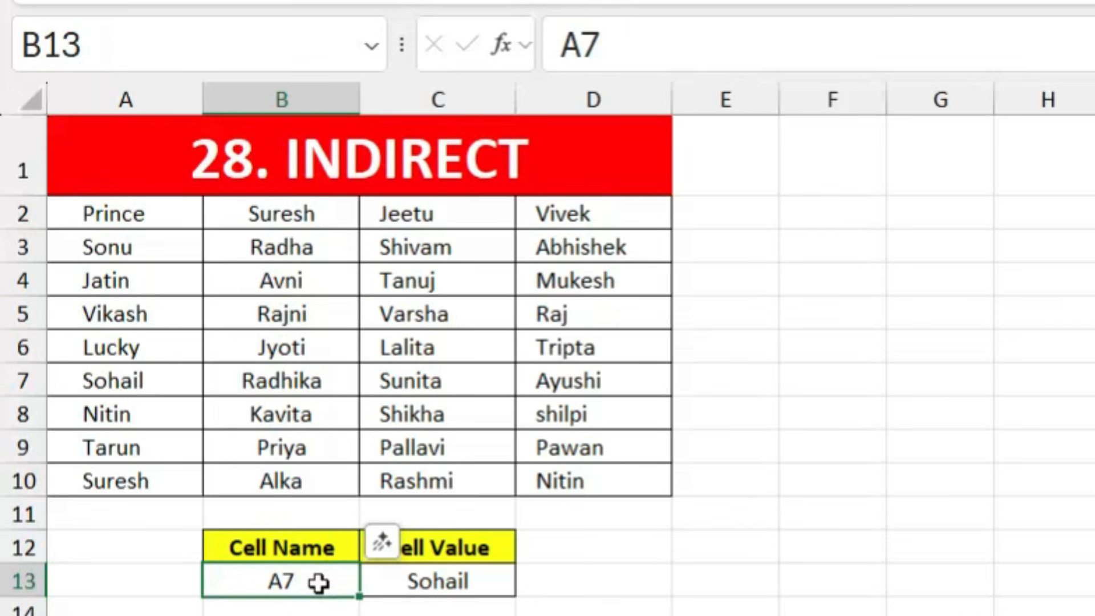
pyautogui.click(471, 582)
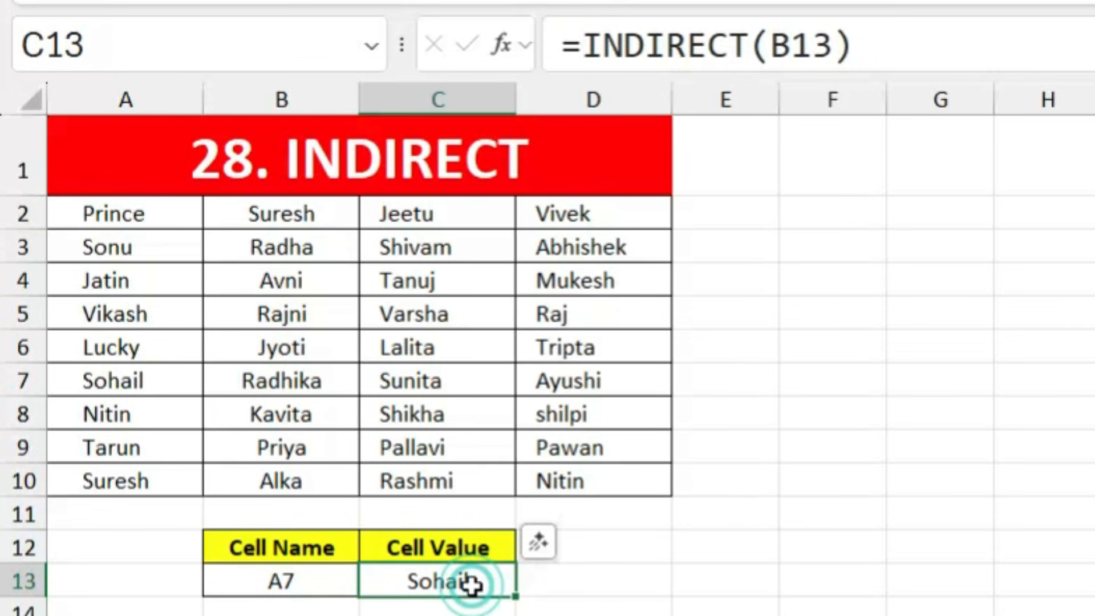
pyautogui.click(832, 615)
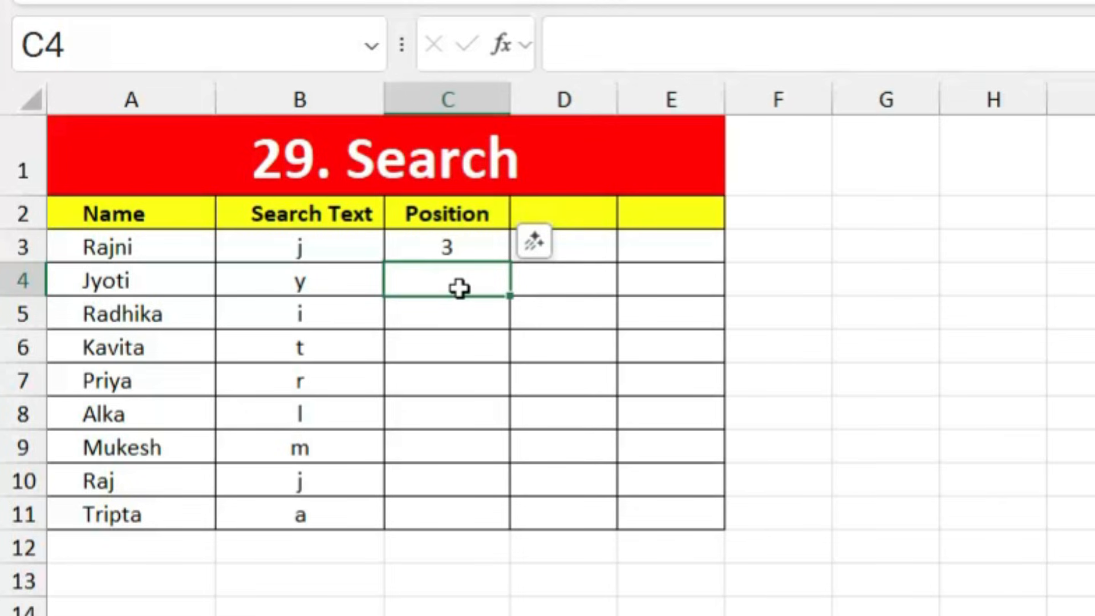
# Step: Enter =SEARCH(B4,A4) in C4 to find the search text's position in the name
pyautogui.write('=search')
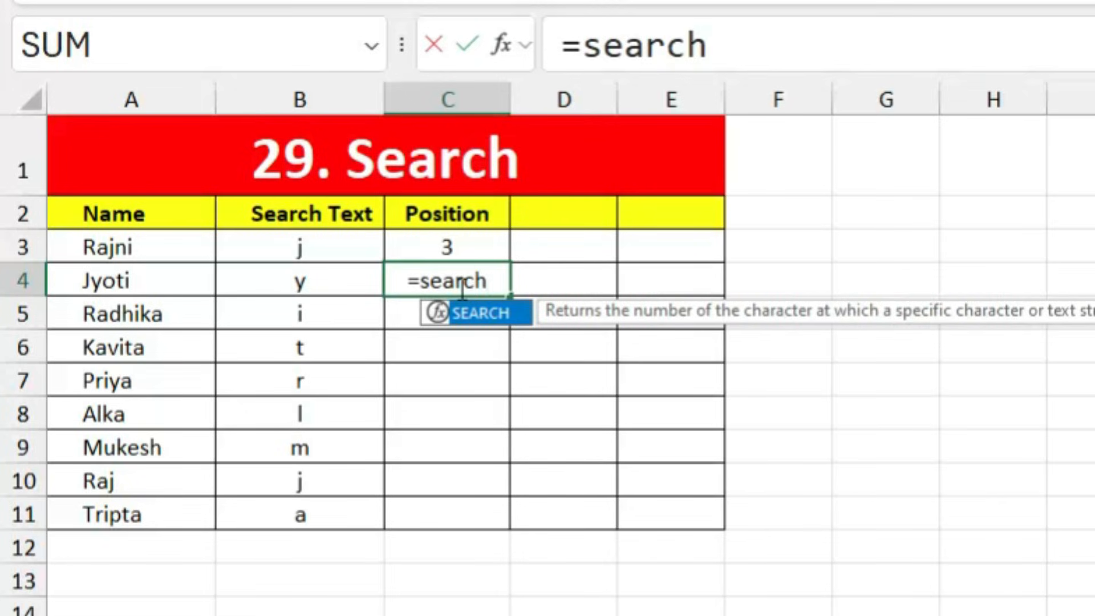
pyautogui.press('Tab')
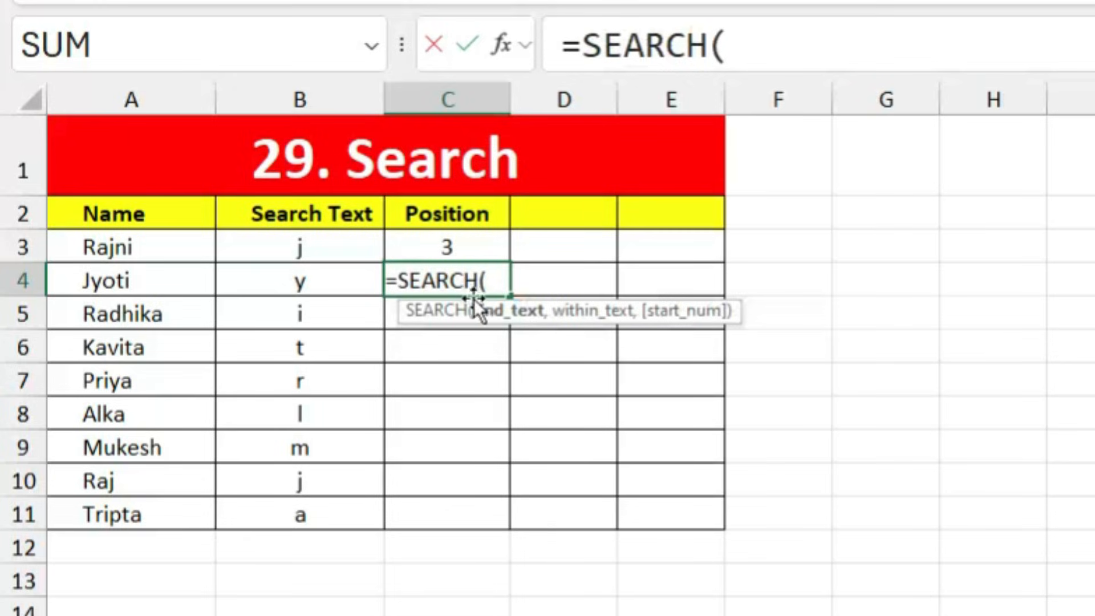
pyautogui.click(294, 282)
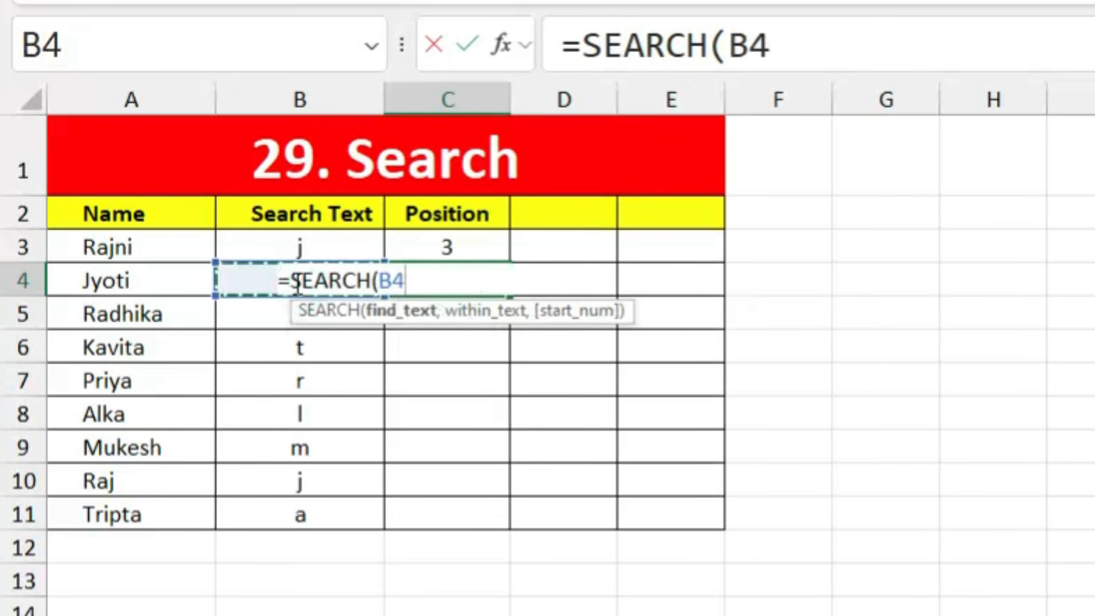
pyautogui.write(',')
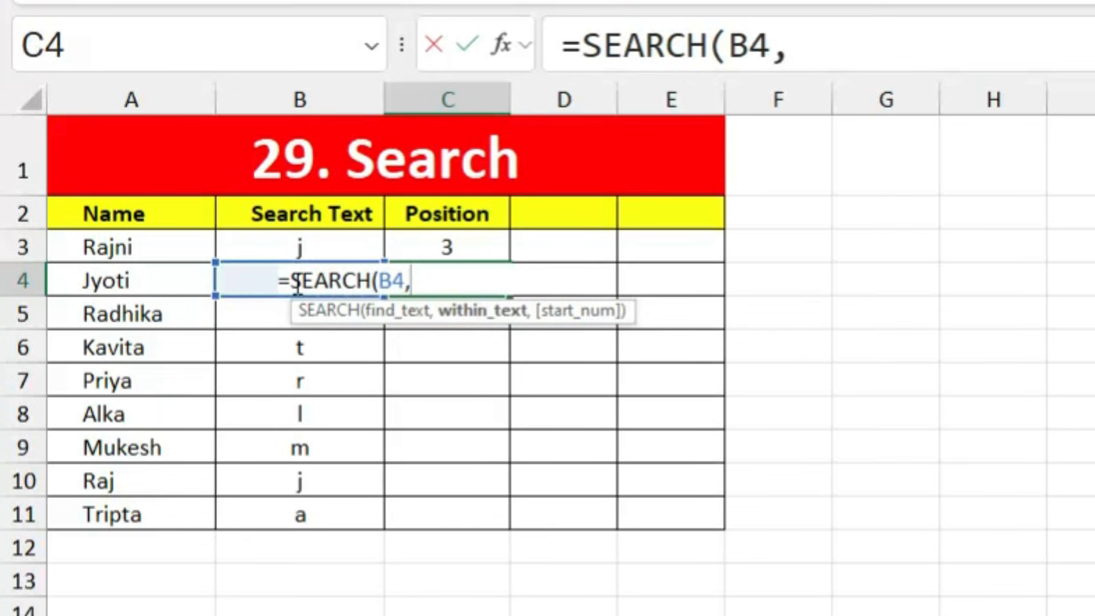
pyautogui.click(129, 278)
pyautogui.press('Return')
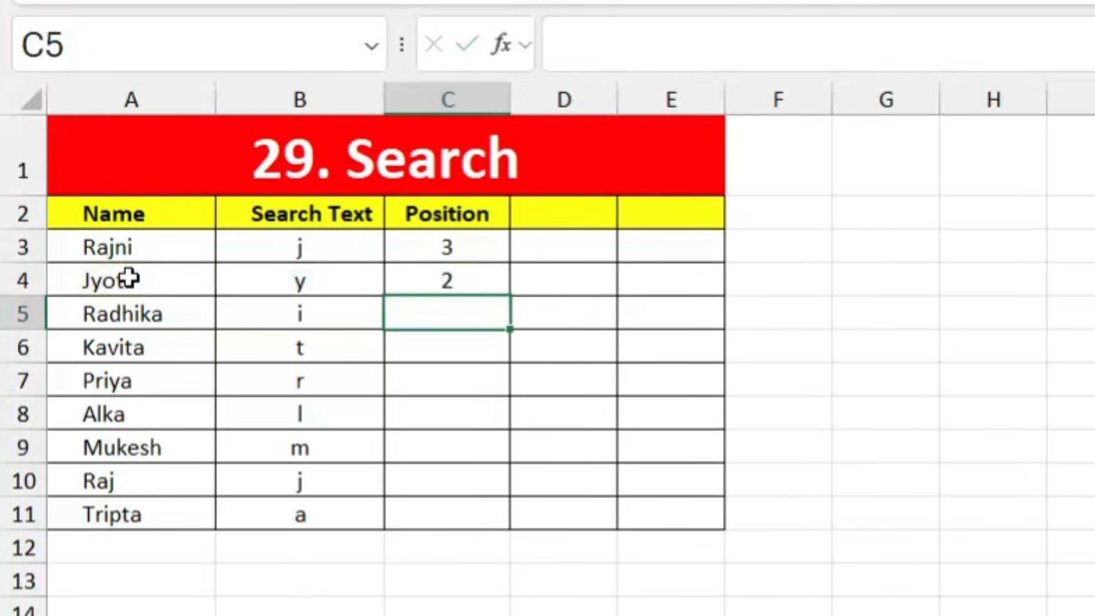
# Step: Fill the SEARCH formula from C4 down to C11
pyautogui.click(486, 285)
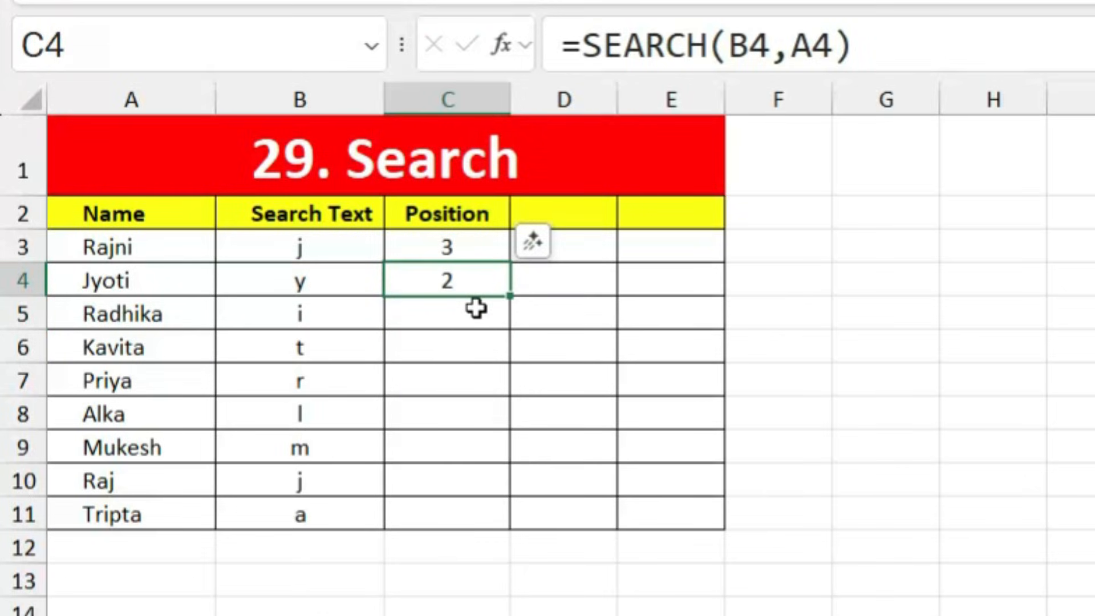
pyautogui.moveTo(509, 295); pyautogui.dragTo(512, 528)
pyautogui.click(627, 417)
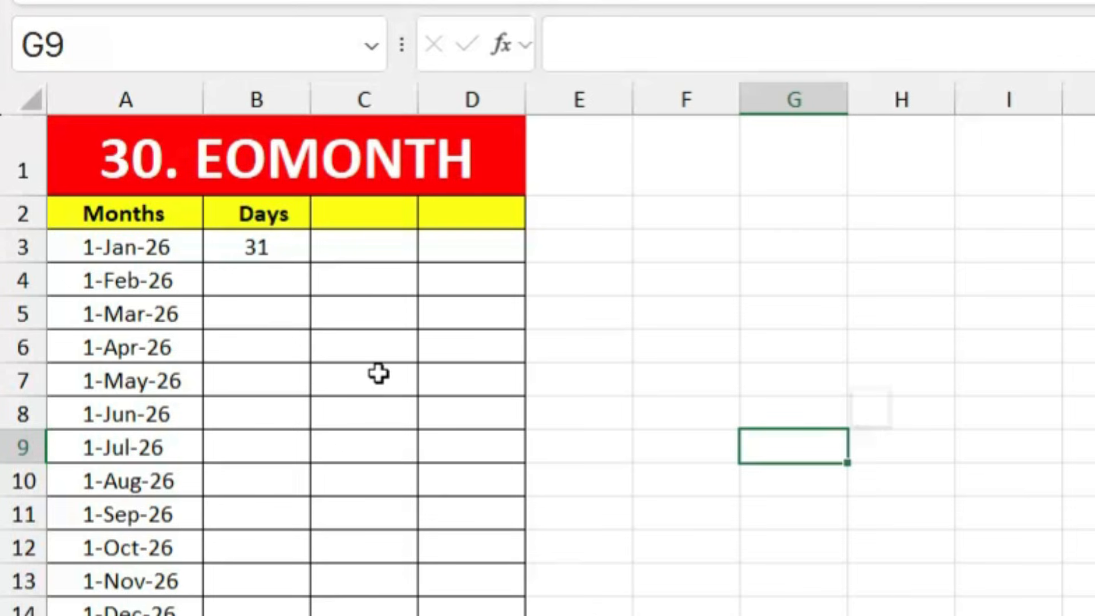
# Step: Enter =DAY(EOMONTH(A4,0)) in B4, accepting Excel's formula correction, to count February's days
pyautogui.click(268, 252)
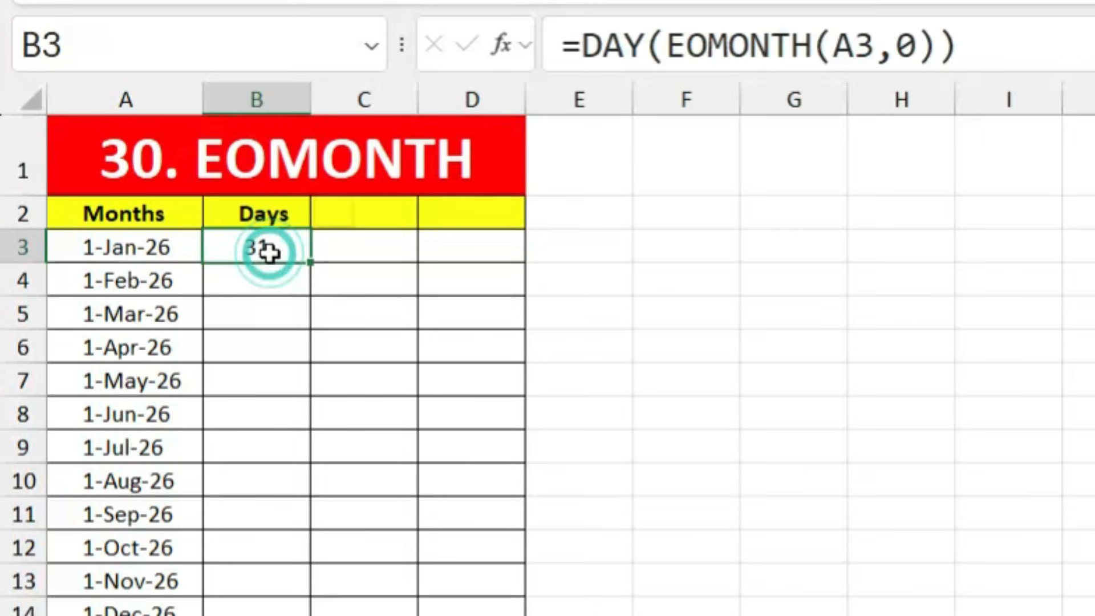
pyautogui.click(257, 281)
pyautogui.write('=da')
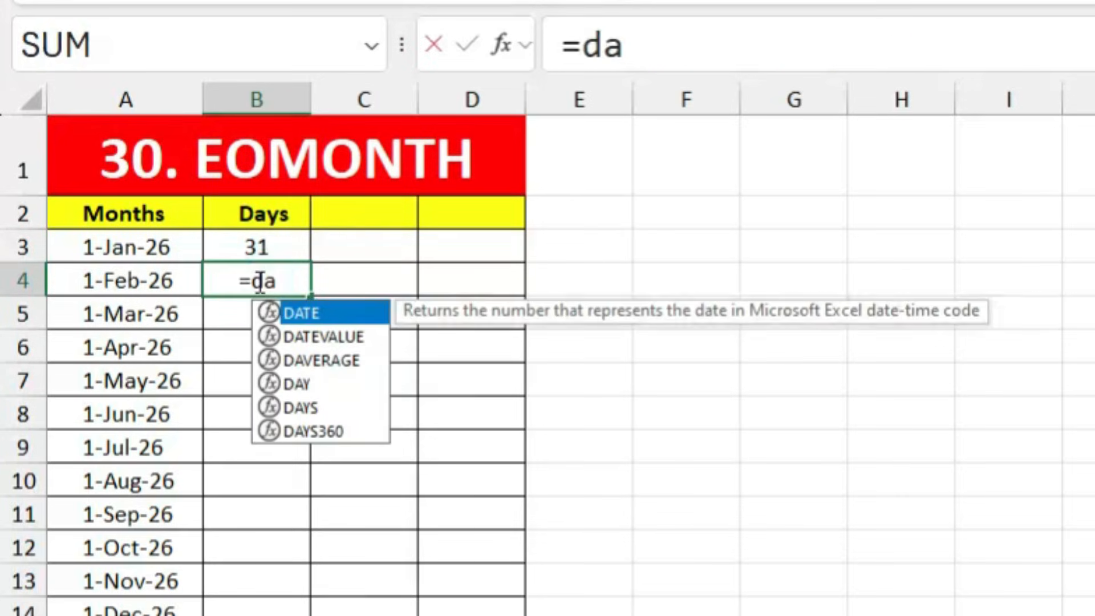
pyautogui.write('y')
pyautogui.press('Tab')
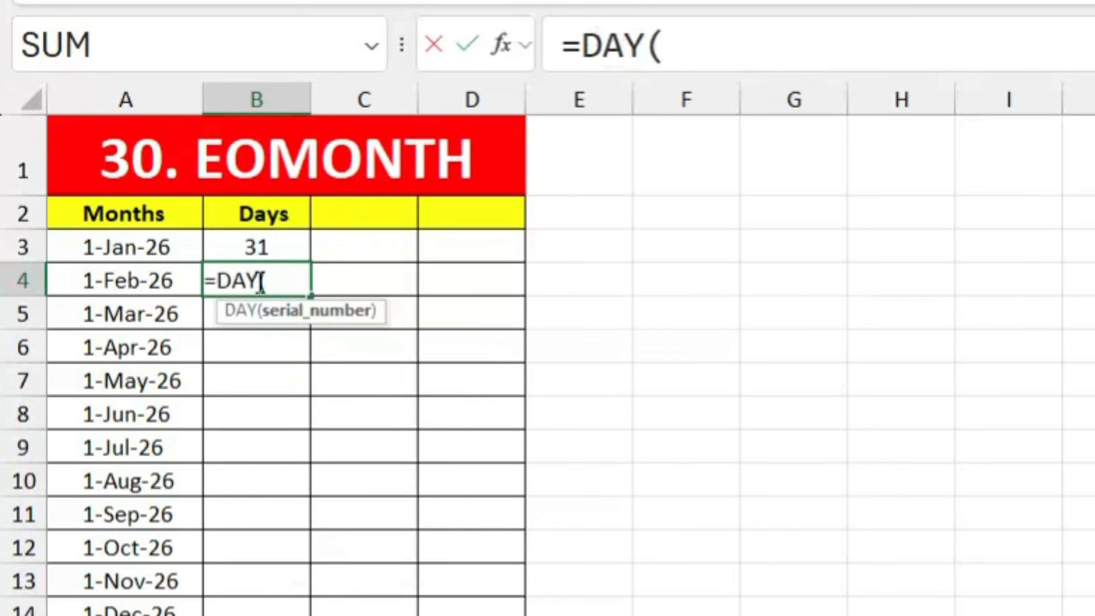
pyautogui.write('eomo')
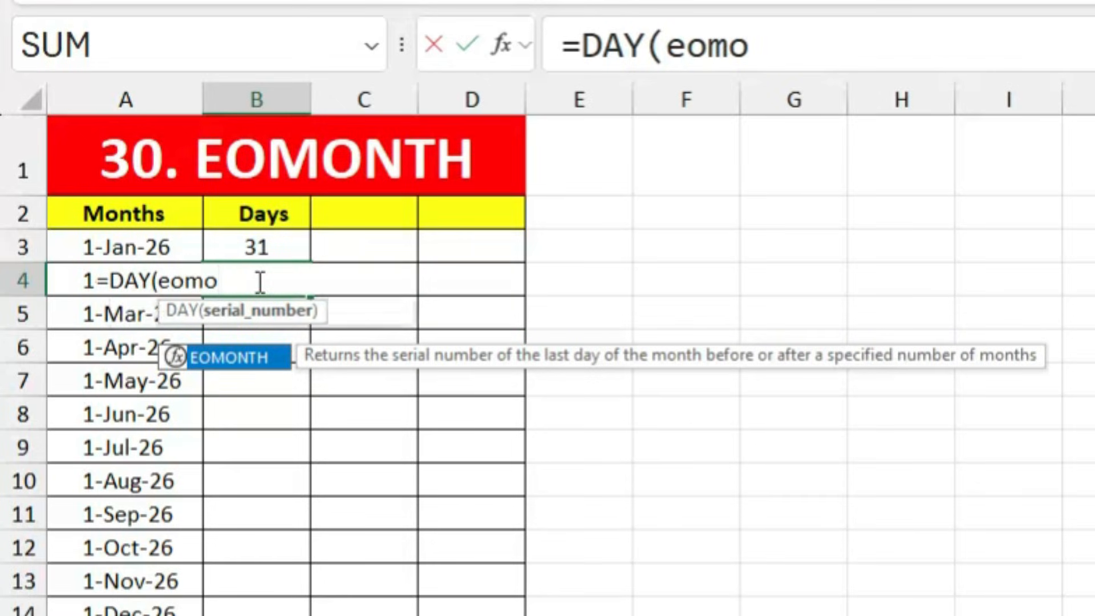
pyautogui.press('Tab')
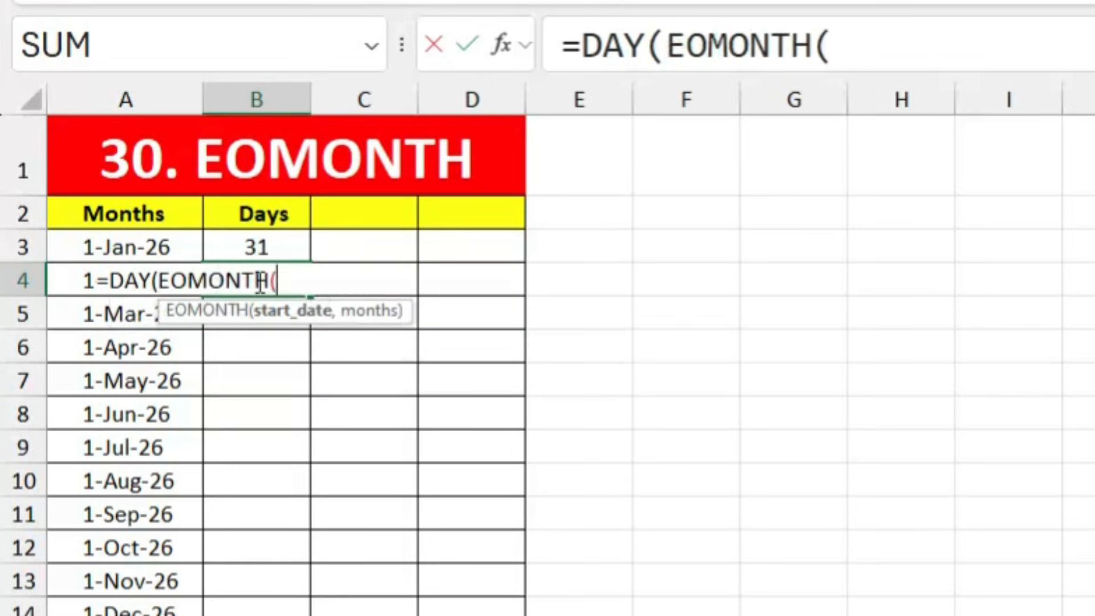
pyautogui.click(67, 283)
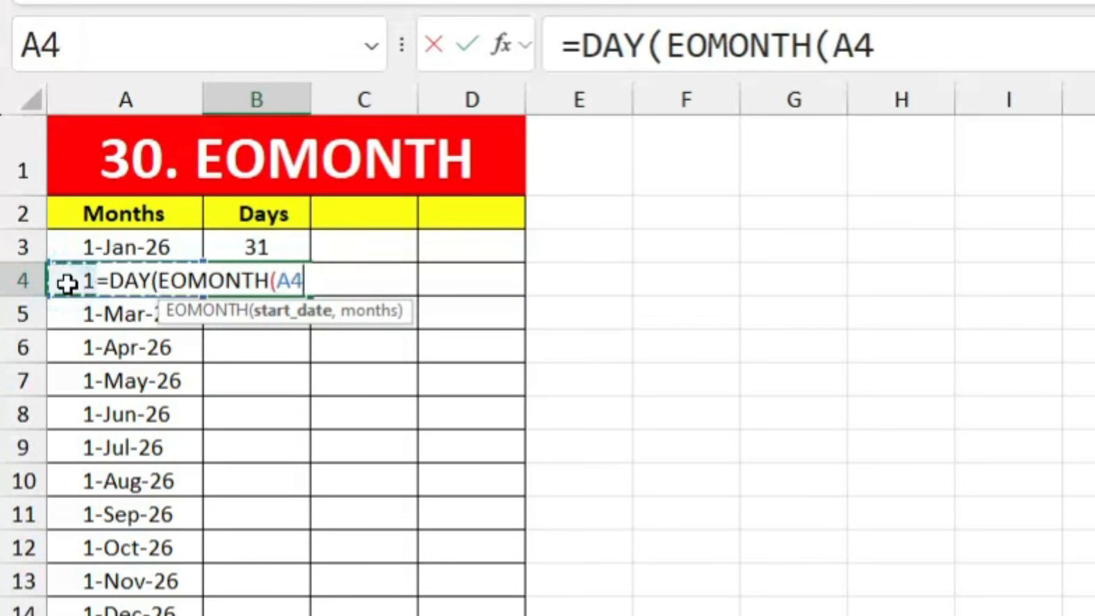
pyautogui.write(',')
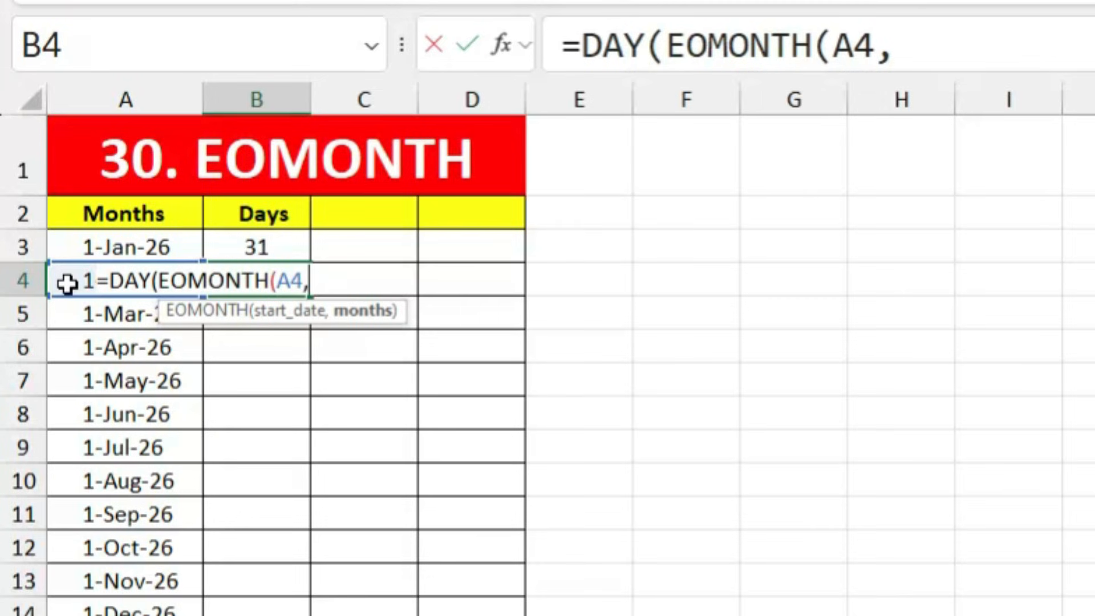
pyautogui.write('0')
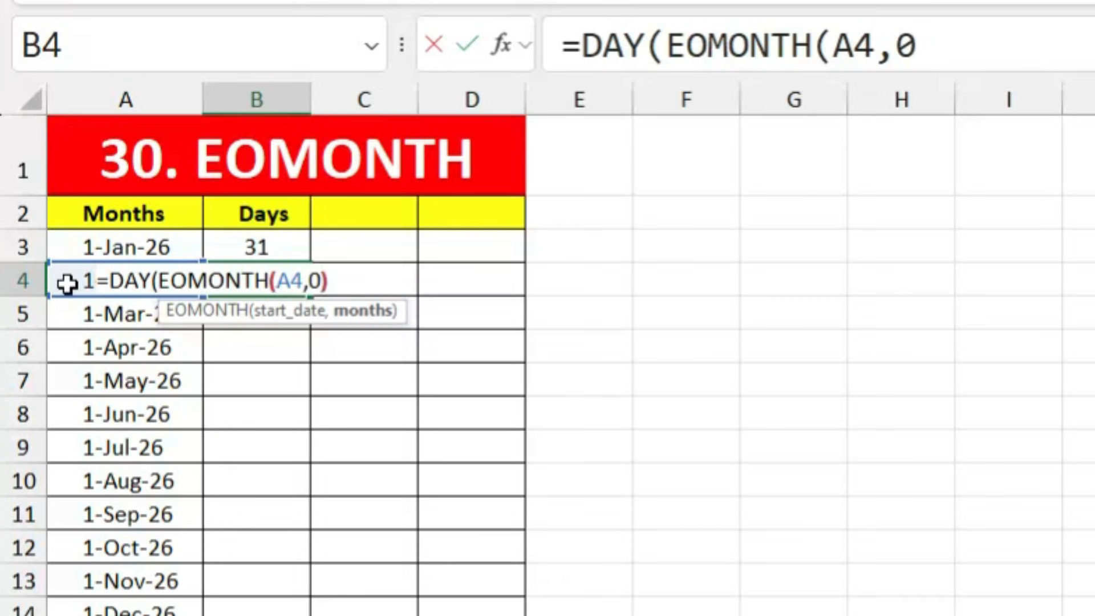
pyautogui.write(')')
pyautogui.press('Return')
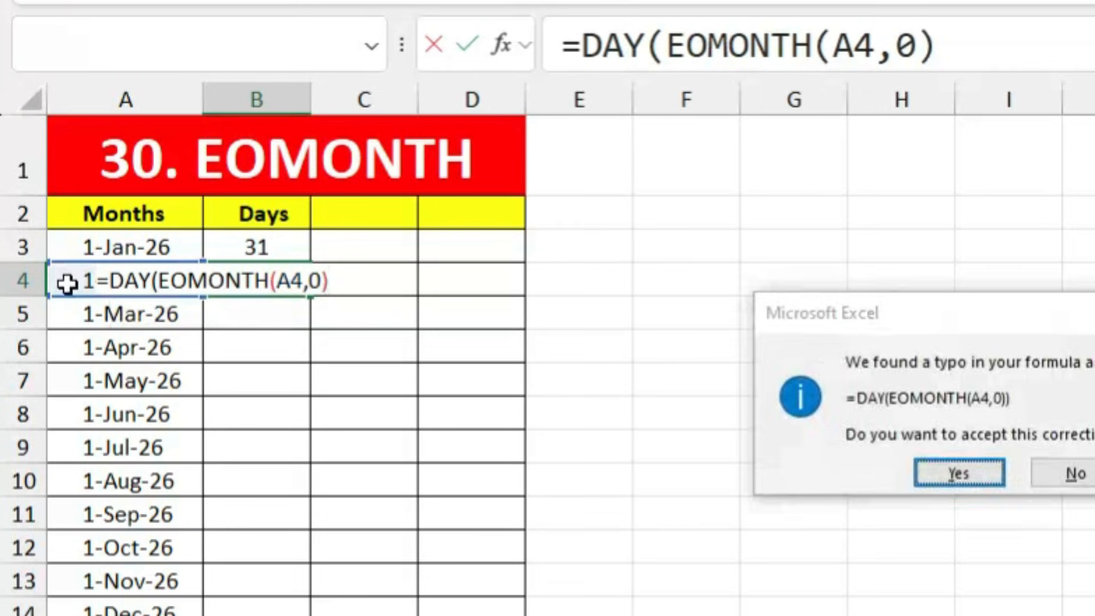
pyautogui.press('Return')
# Step: Fill the day-count formula from B4 down to row 14
pyautogui.click(289, 282)
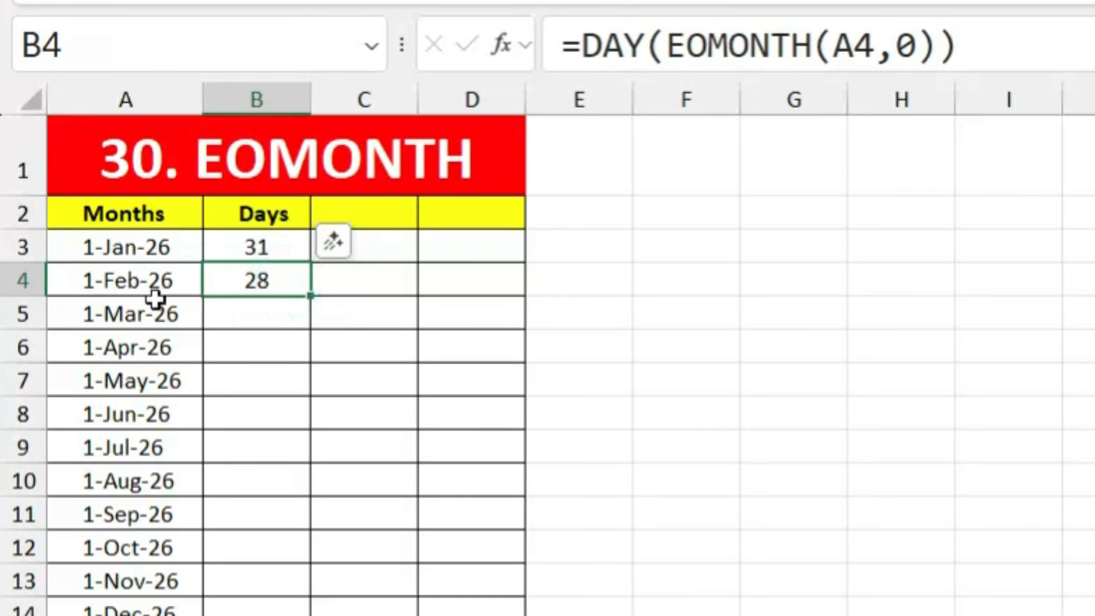
pyautogui.click(238, 246)
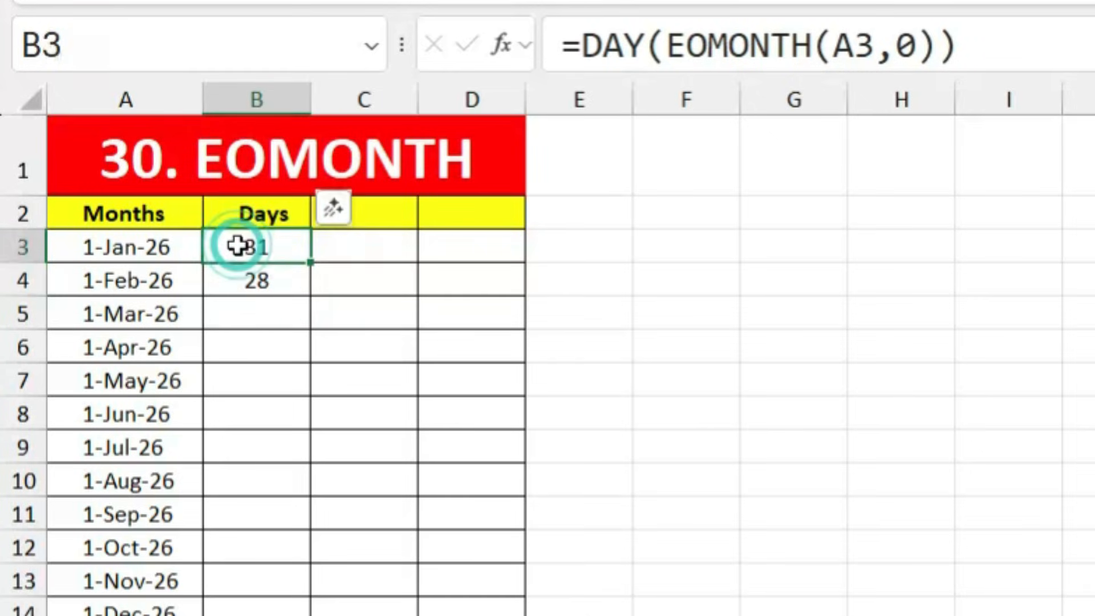
pyautogui.click(257, 282)
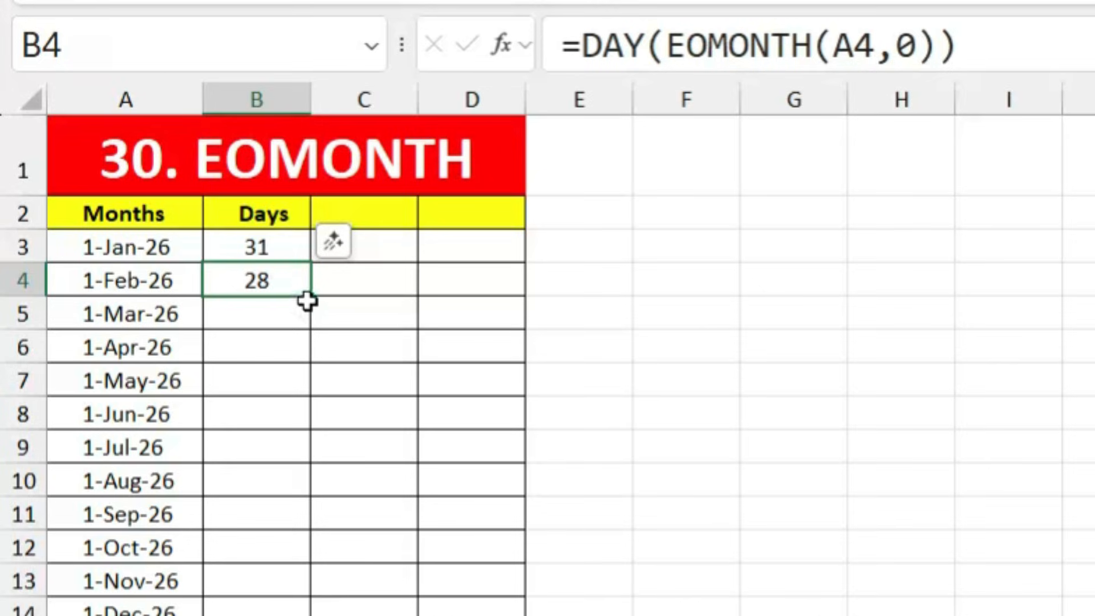
pyautogui.moveTo(310, 301); pyautogui.dragTo(308, 613)
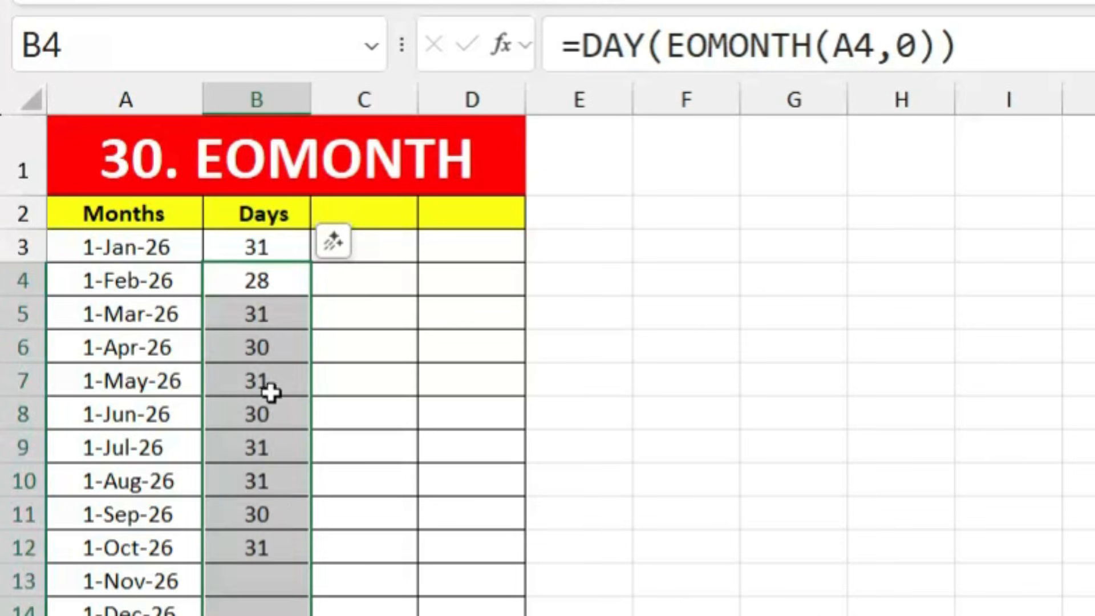
pyautogui.click(183, 390)
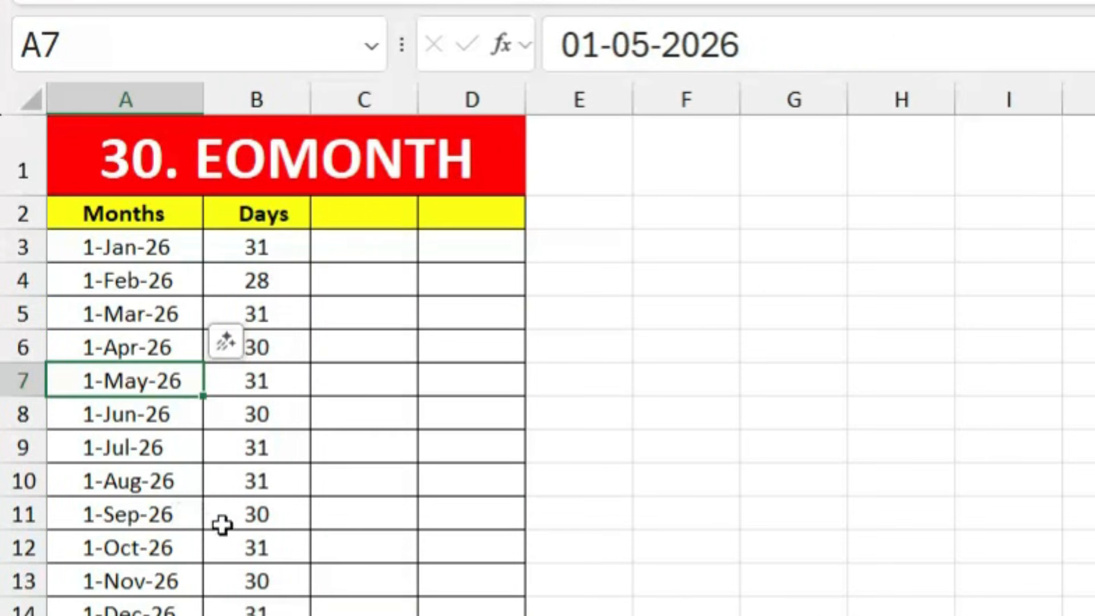
pyautogui.click(600, 533)
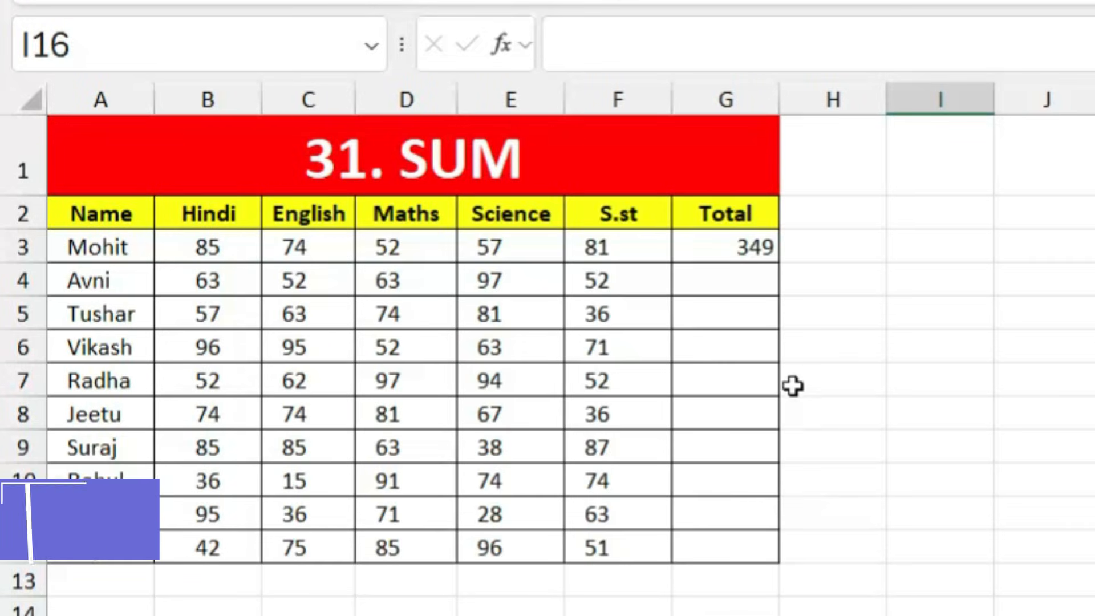
# Step: Enter =SUM(B4:F4) in G4 to total Avni's five subject marks
pyautogui.click(735, 251)
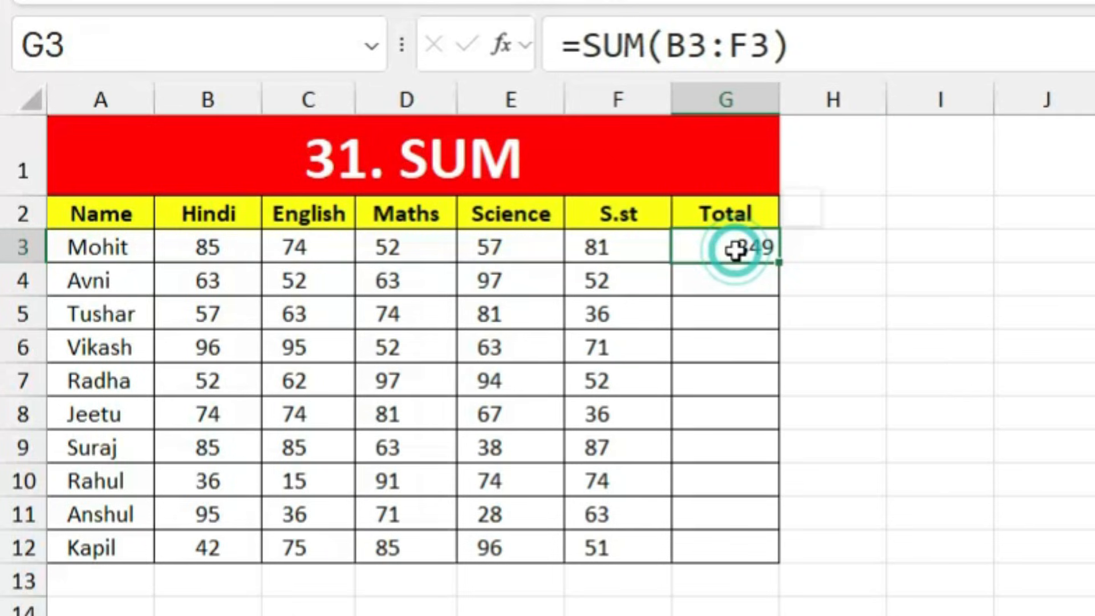
pyautogui.press('Return')
pyautogui.write('-')
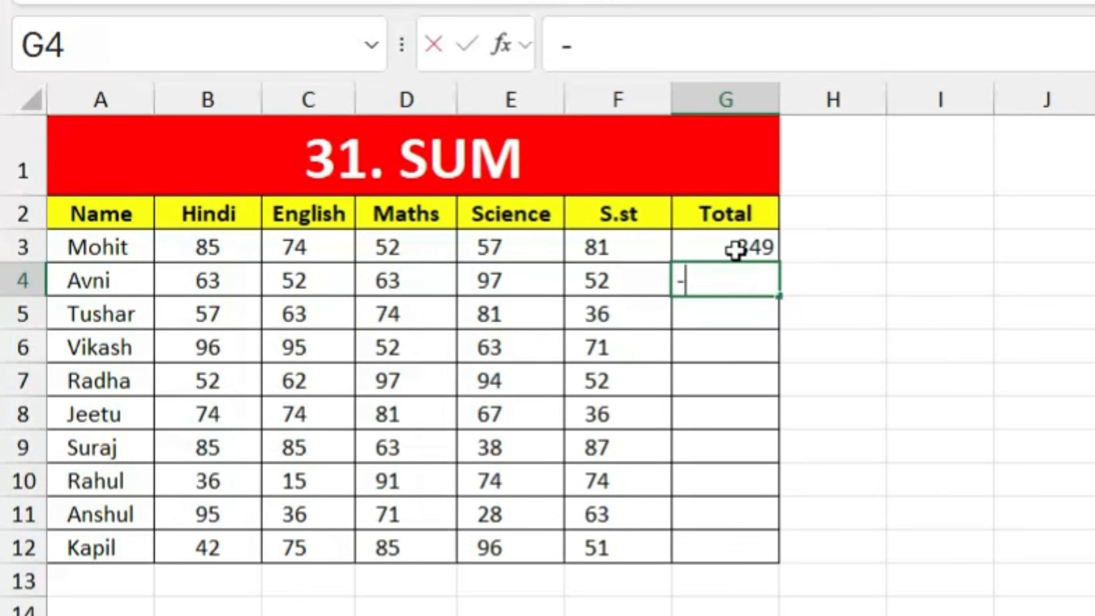
pyautogui.press('BackSpace')
pyautogui.write('=sum')
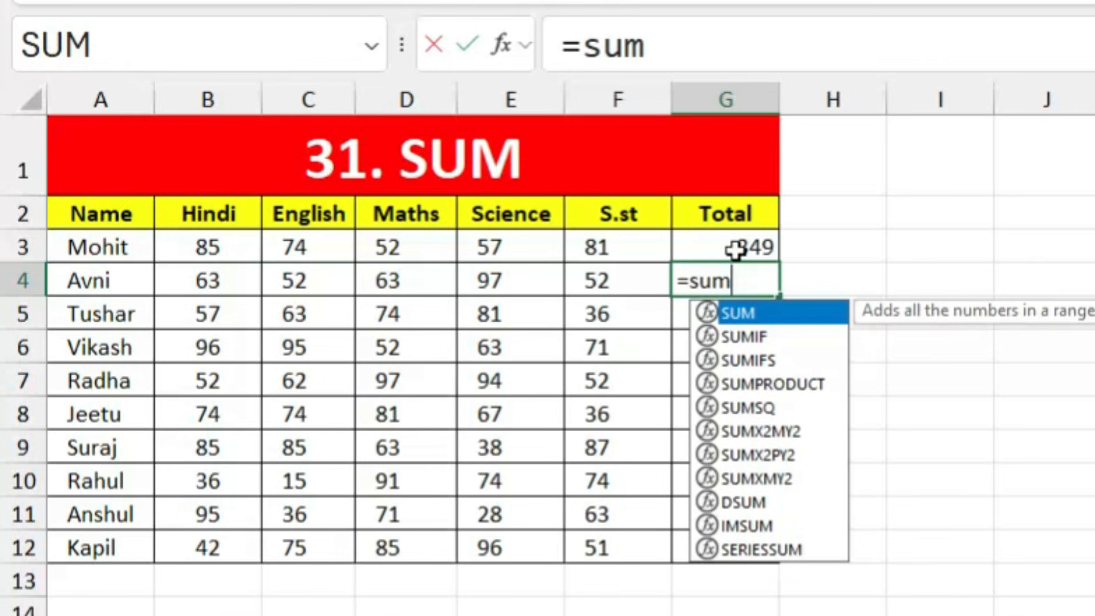
pyautogui.press('Tab')
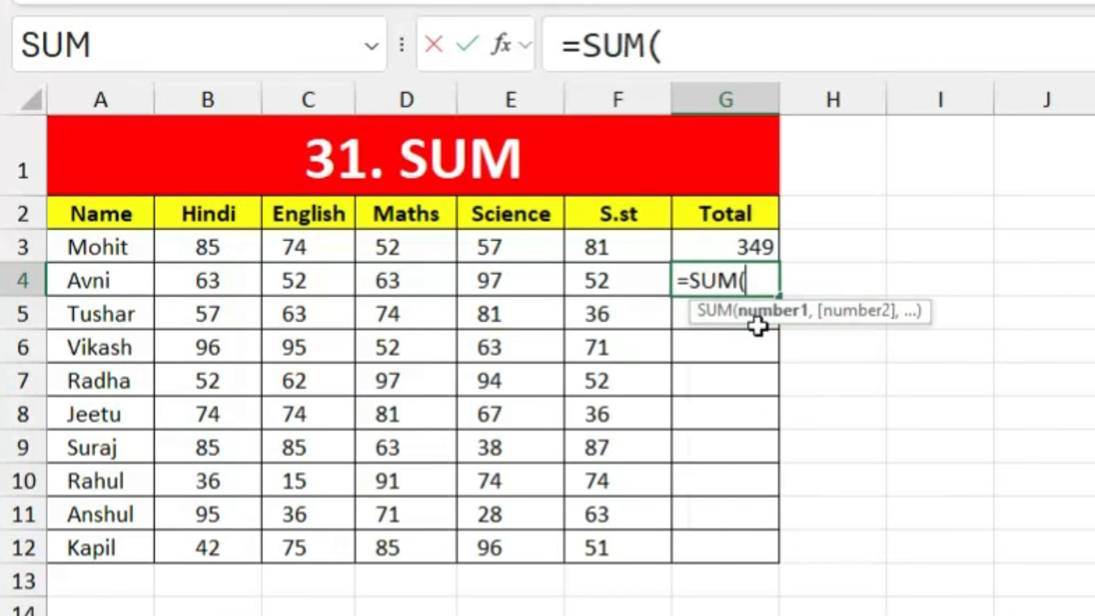
pyautogui.moveTo(220, 277); pyautogui.dragTo(592, 285)
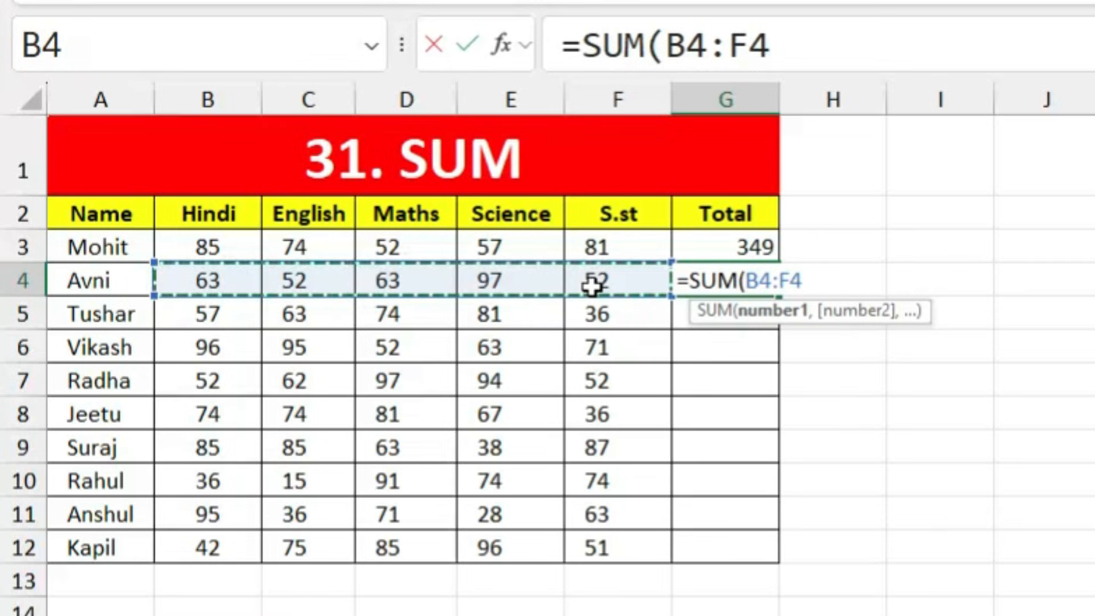
pyautogui.press('Return')
# Step: Fill the SUM formula from G4 down to G12
pyautogui.click(745, 276)
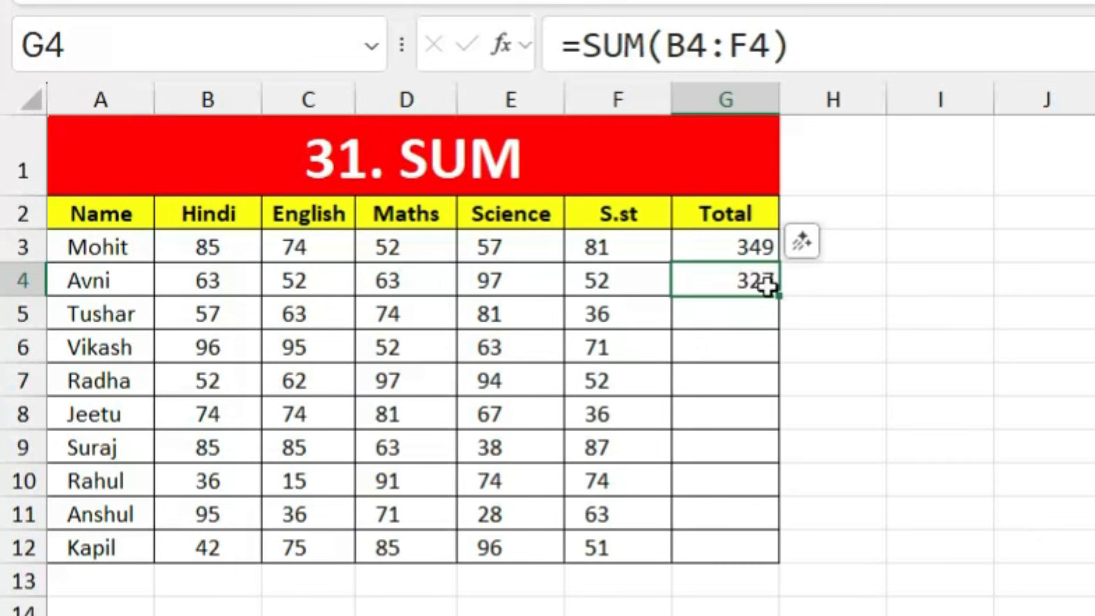
pyautogui.moveTo(782, 295); pyautogui.dragTo(797, 568)
pyautogui.click(892, 487)
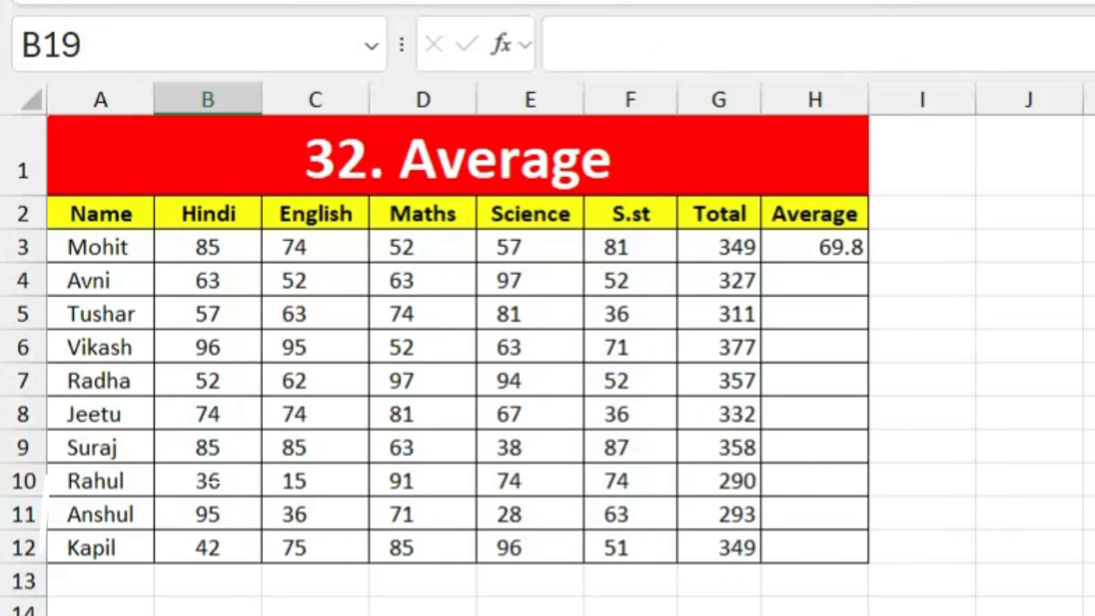
# Step: Enter =AVERAGE(B4:F4) in H4, giving Avni's average of 65.4
pyautogui.click(804, 273)
pyautogui.write('=a')
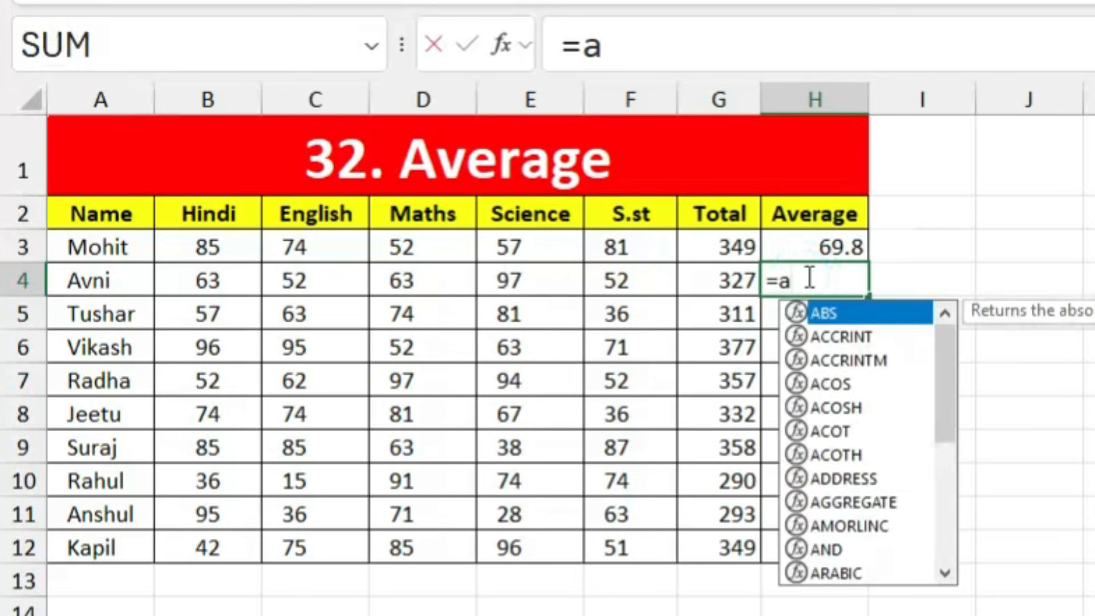
pyautogui.write('vera')
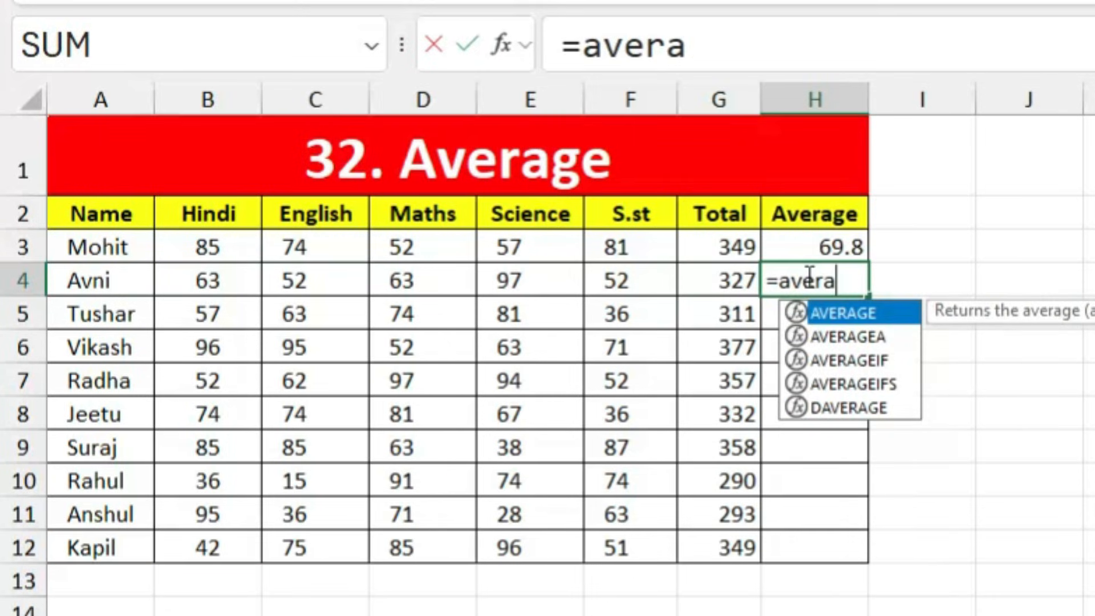
pyautogui.press('Tab')
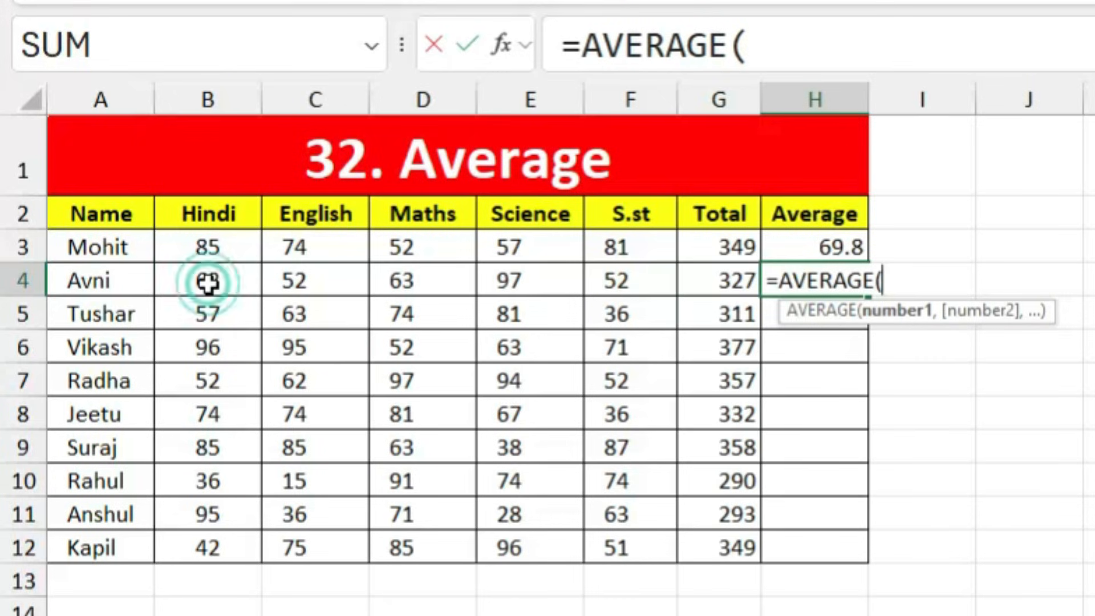
pyautogui.moveTo(211, 281); pyautogui.dragTo(603, 282)
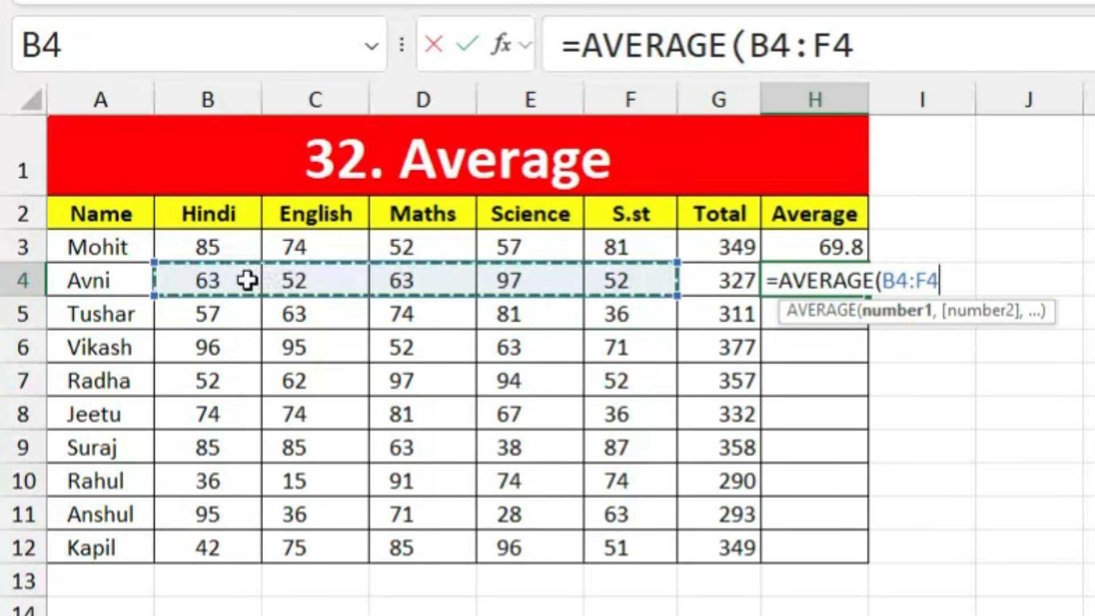
pyautogui.press('Return')
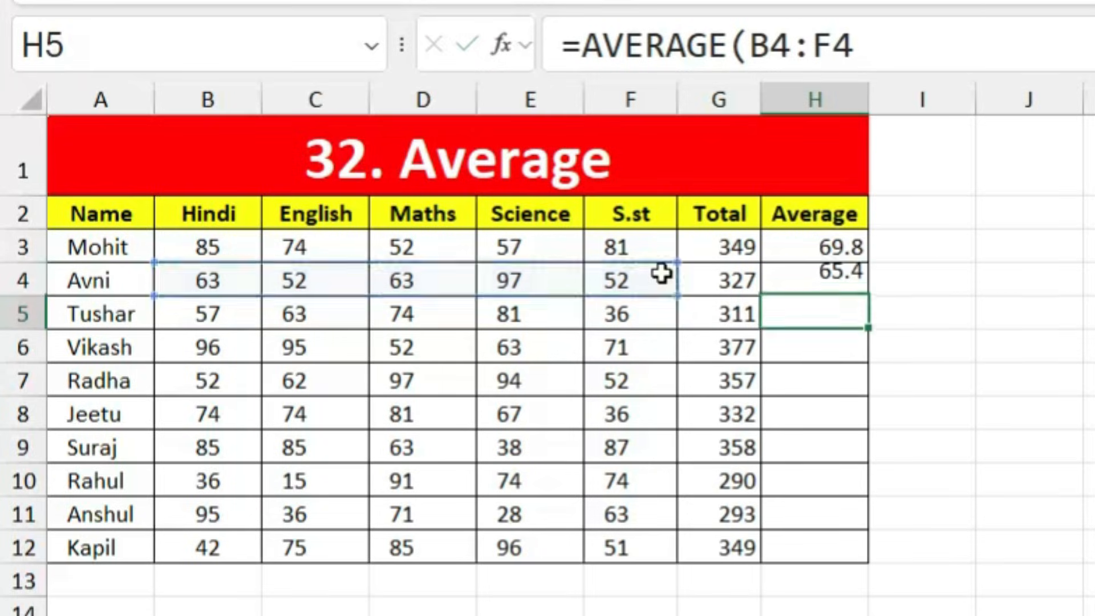
# Step: Fill the AVERAGE formula from H4 down to H12
pyautogui.click(834, 272)
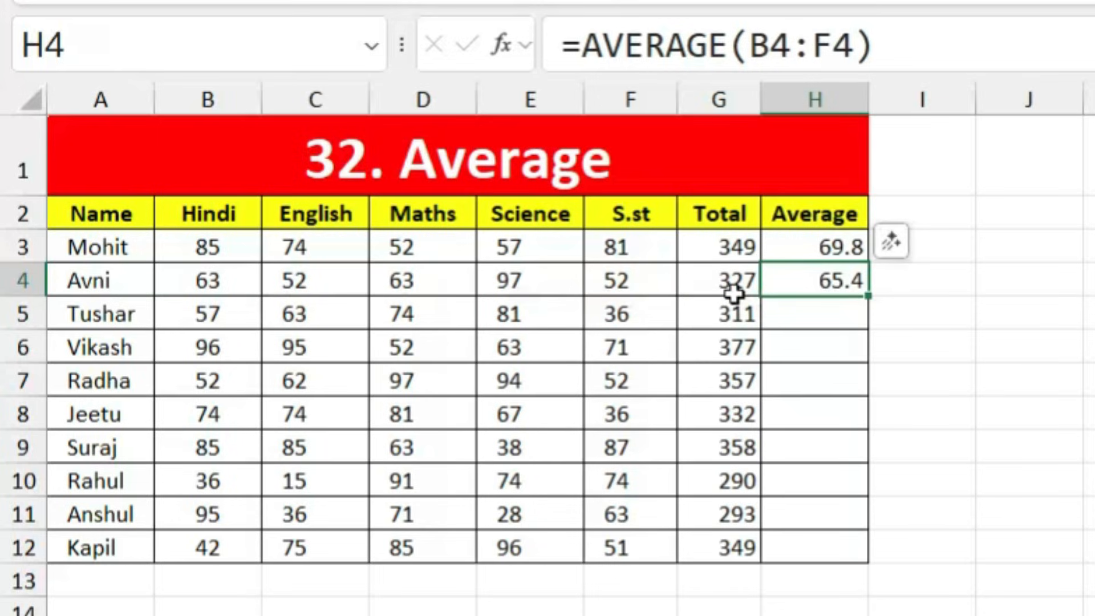
pyautogui.moveTo(868, 295); pyautogui.dragTo(892, 565)
pyautogui.click(963, 501)
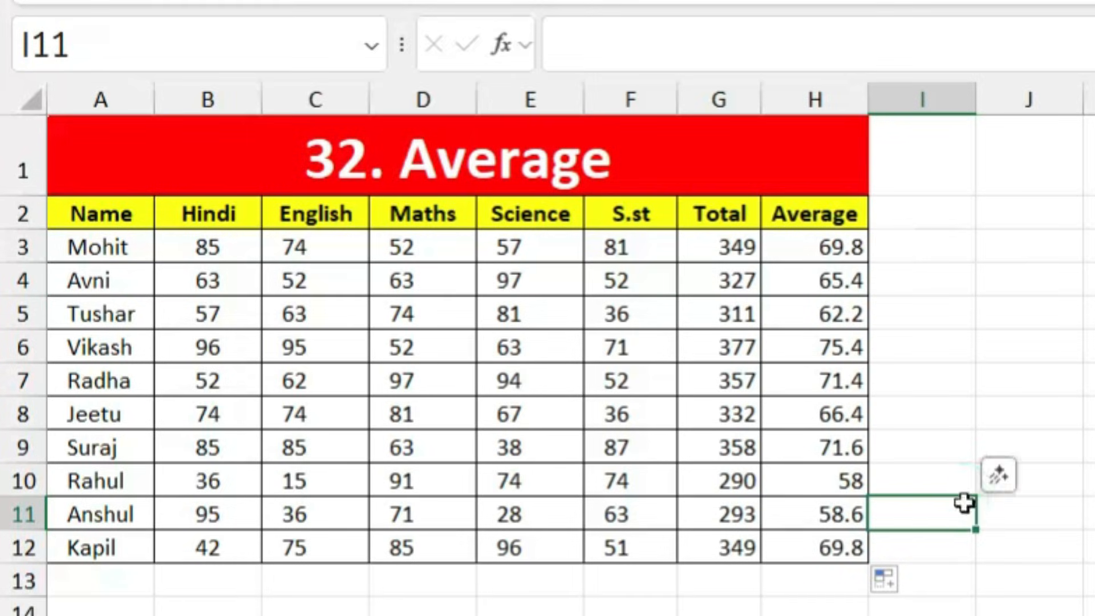
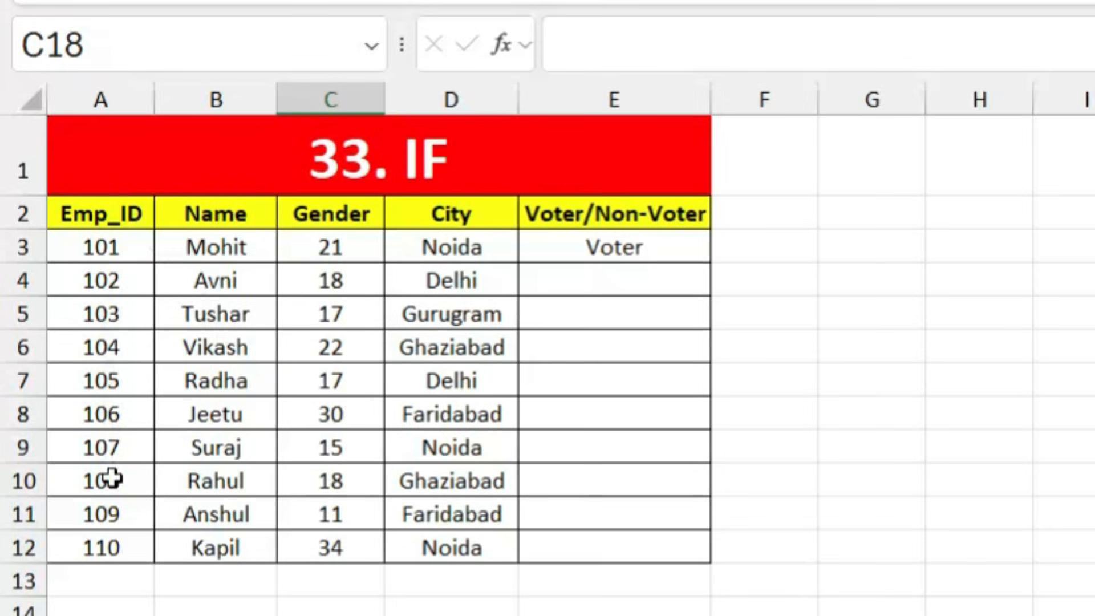
# Step: Rename the column C header in C2 from Gender to Age
pyautogui.click(348, 212)
pyautogui.write('A')
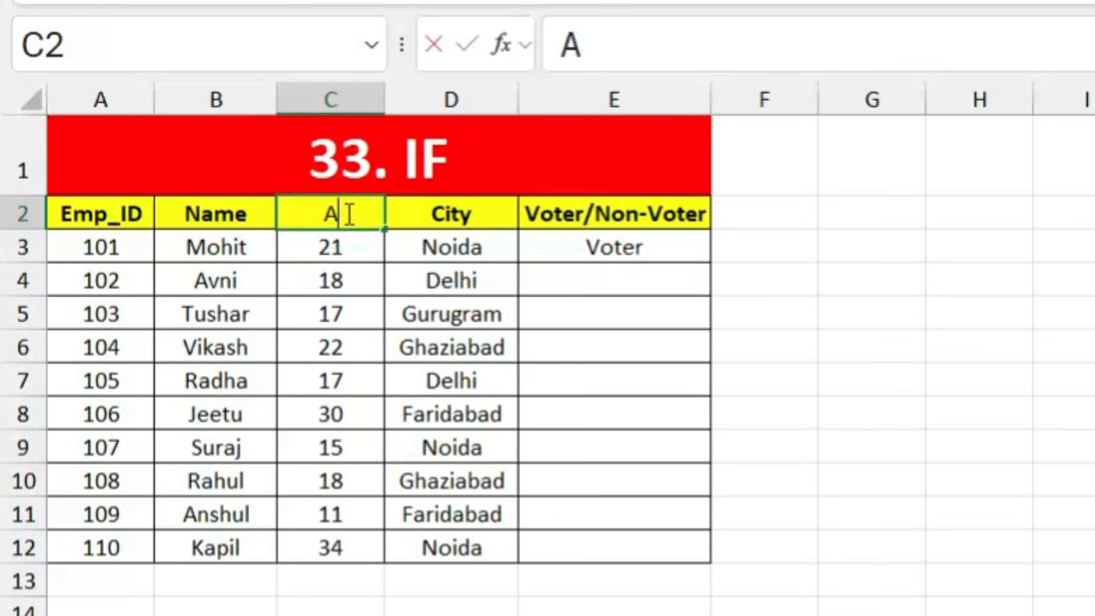
pyautogui.write('ge')
pyautogui.press('Return')
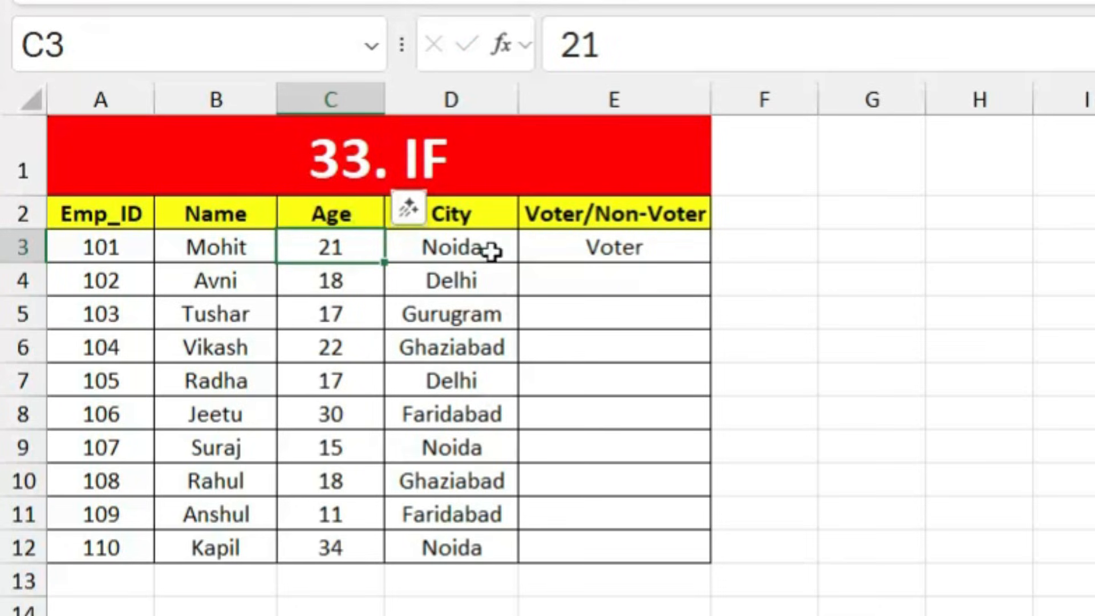
pyautogui.click(478, 223)
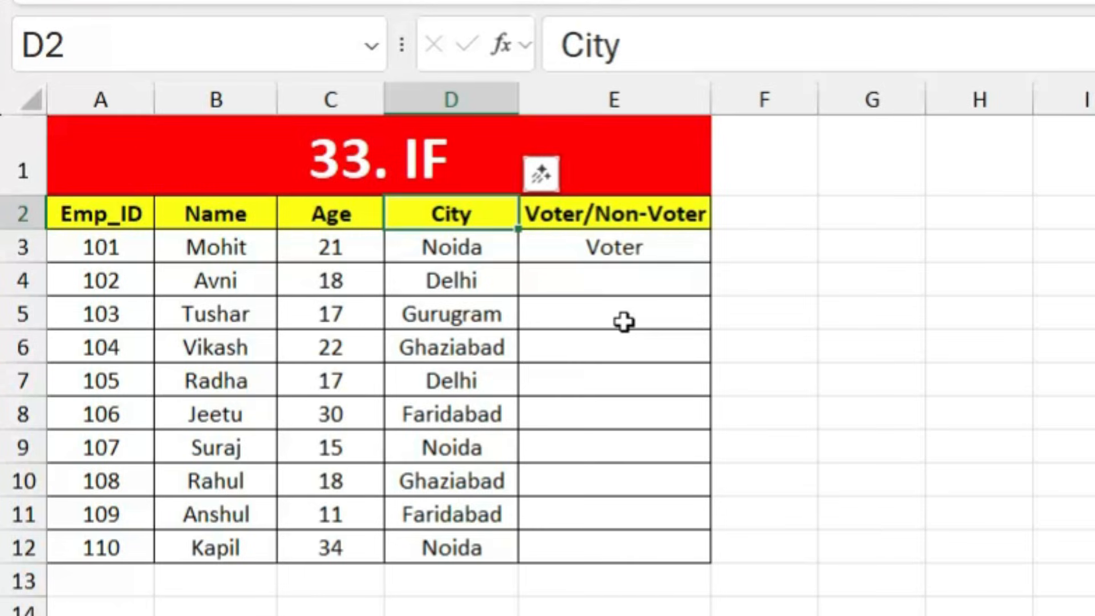
# Step: Enter =IF(C4>=18,"Voter","Non-Voter") in E4, accept Excel's correction, and review the formula
pyautogui.click(602, 290)
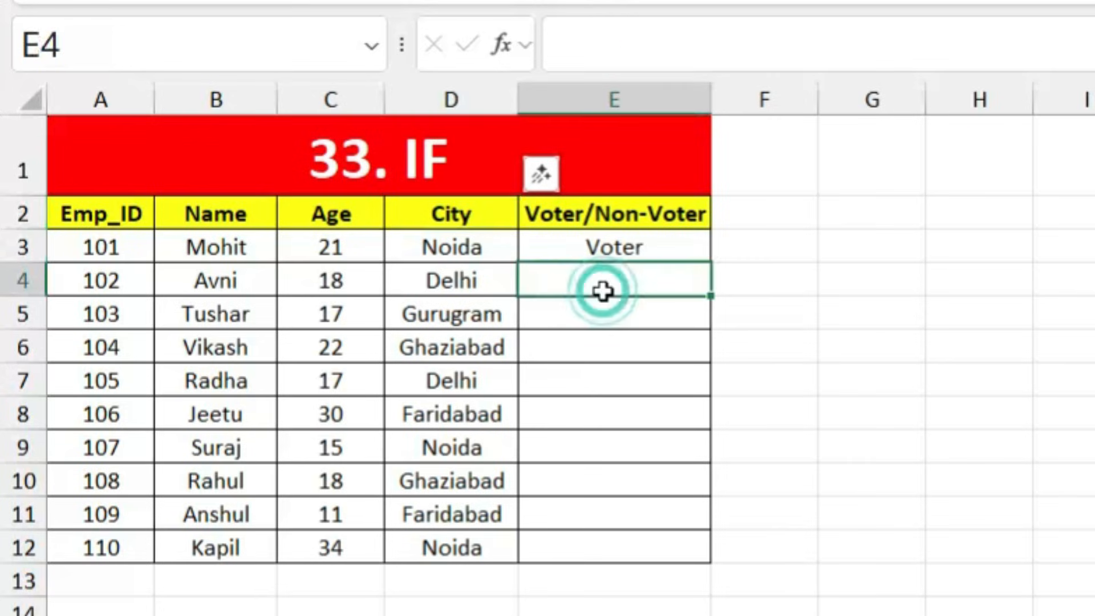
pyautogui.write('=if')
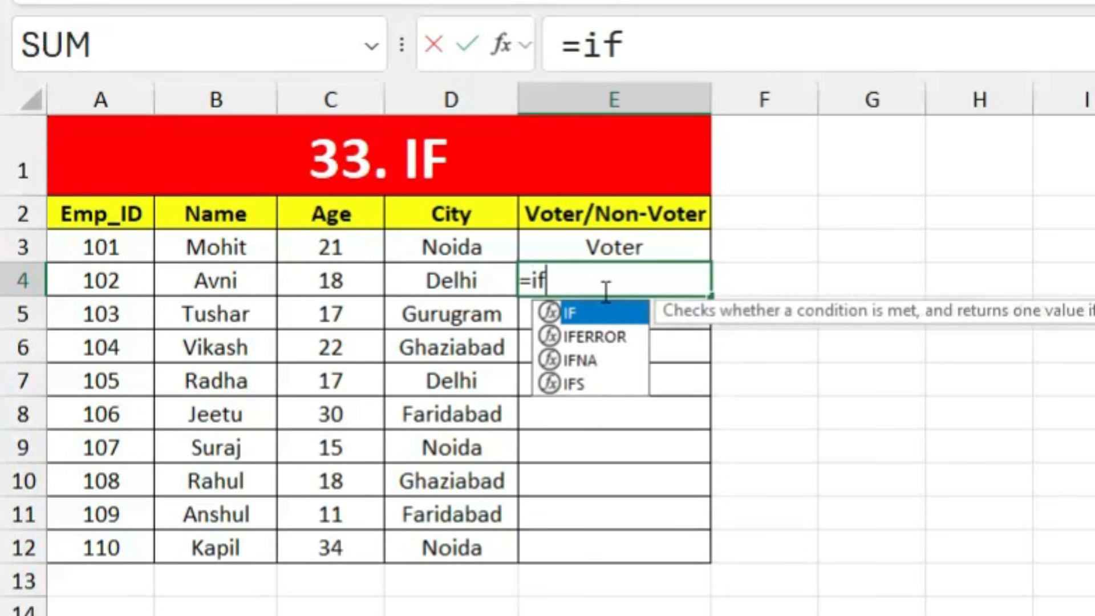
pyautogui.press('Tab')
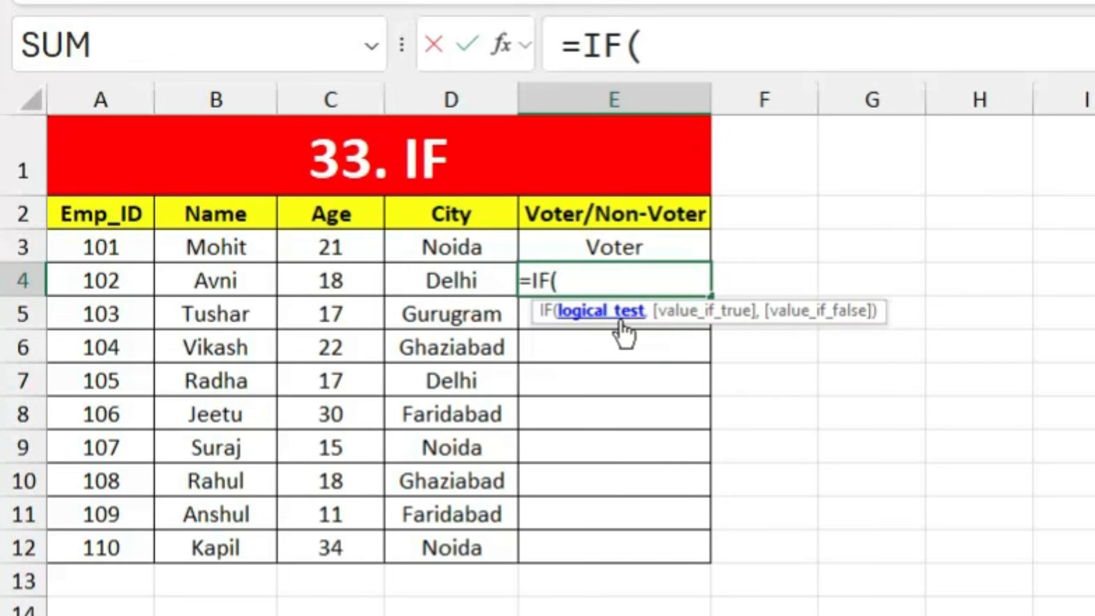
pyautogui.click(342, 277)
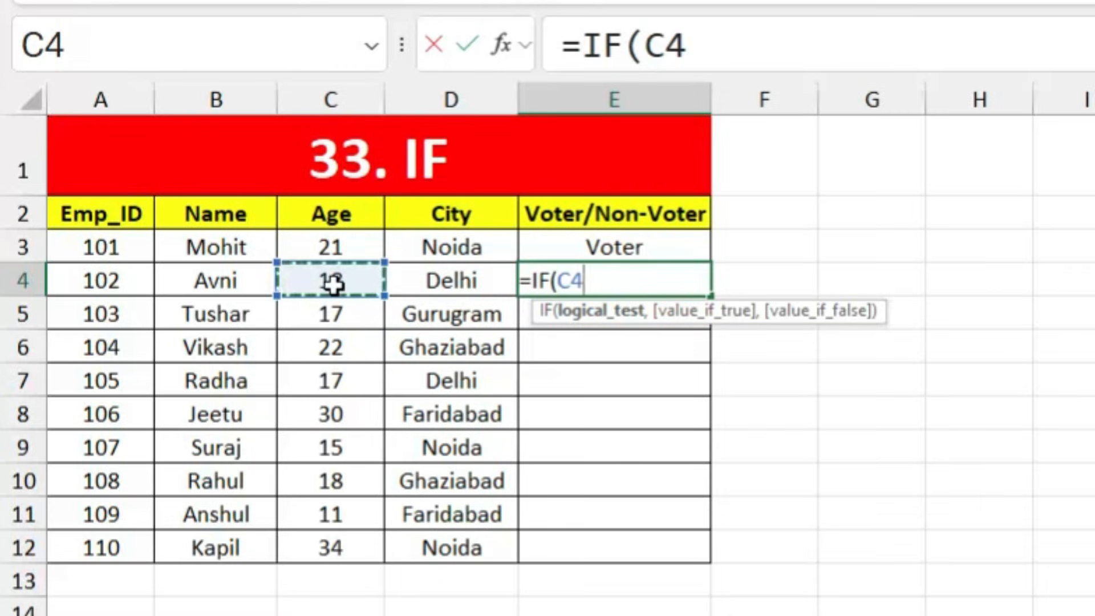
pyautogui.write('=>1')
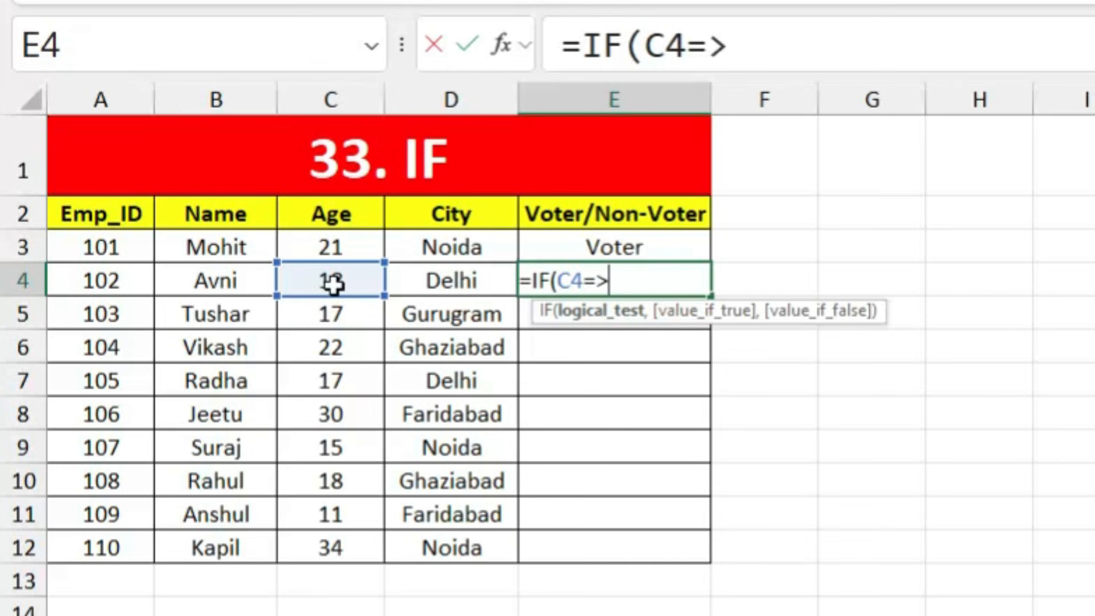
pyautogui.write('8')
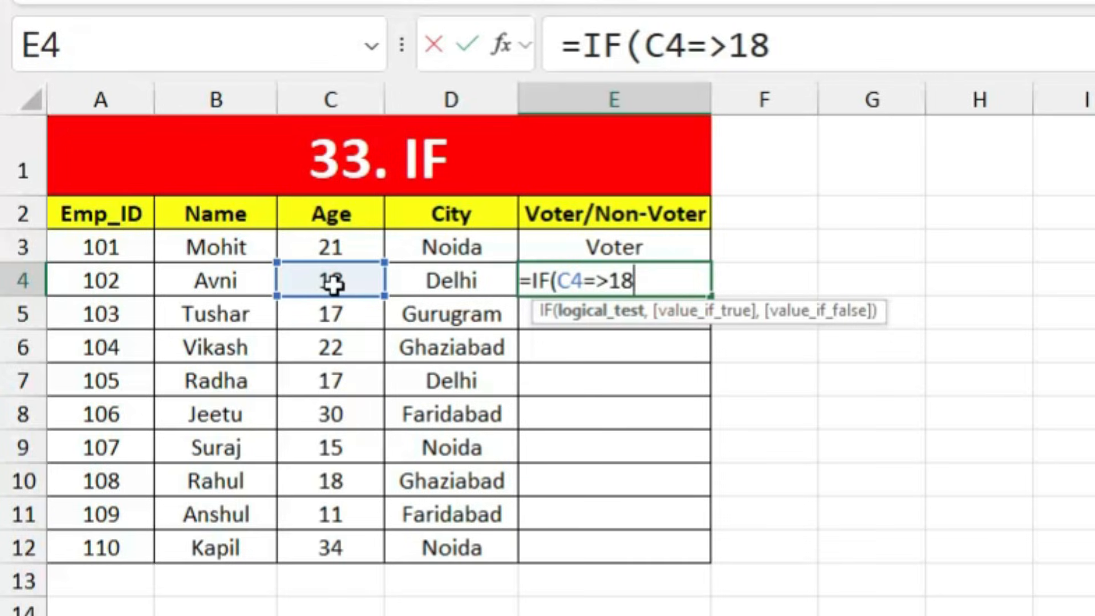
pyautogui.write(',"V')
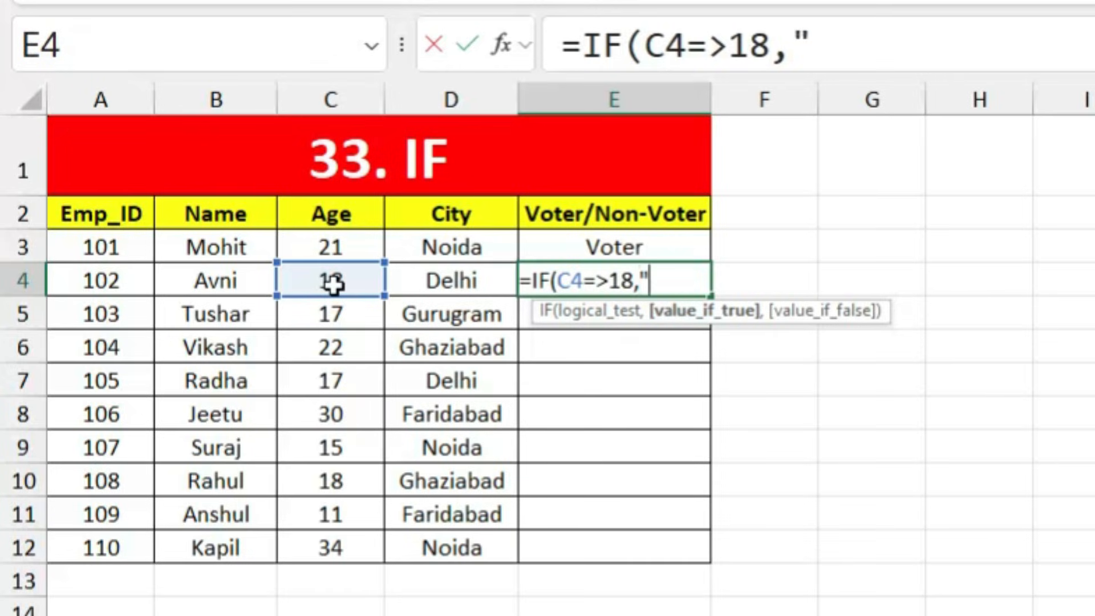
pyautogui.write('oter"')
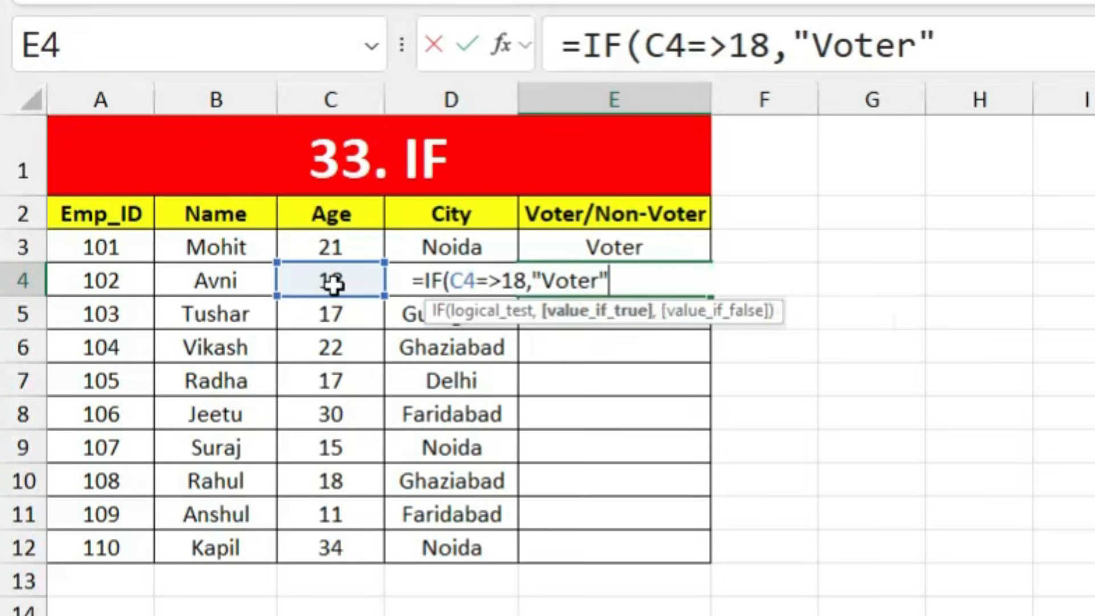
pyautogui.write(',')
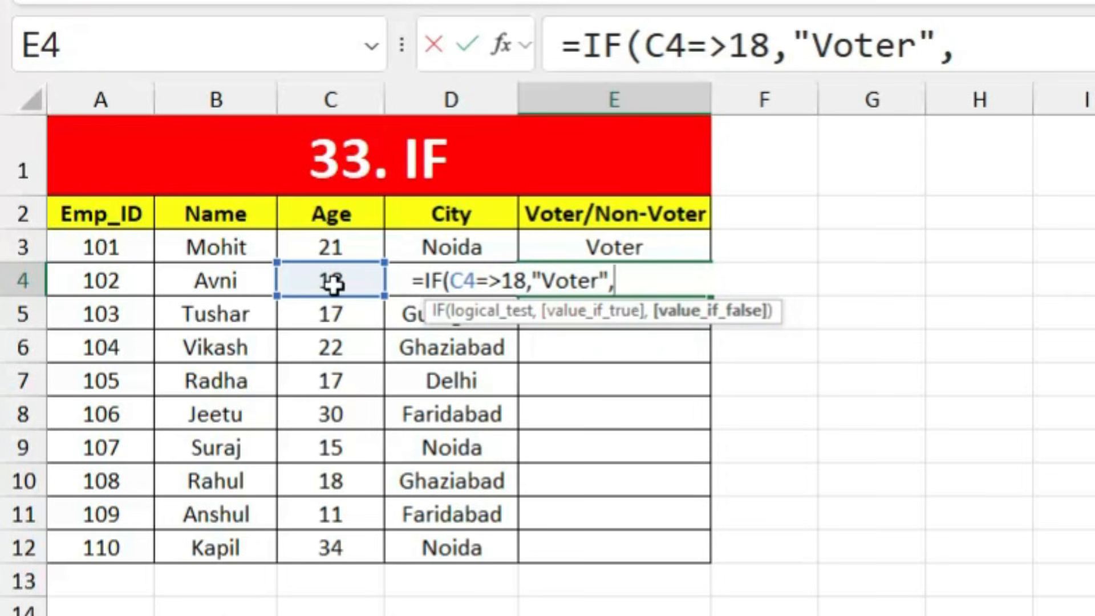
pyautogui.write('"Non-Voter"')
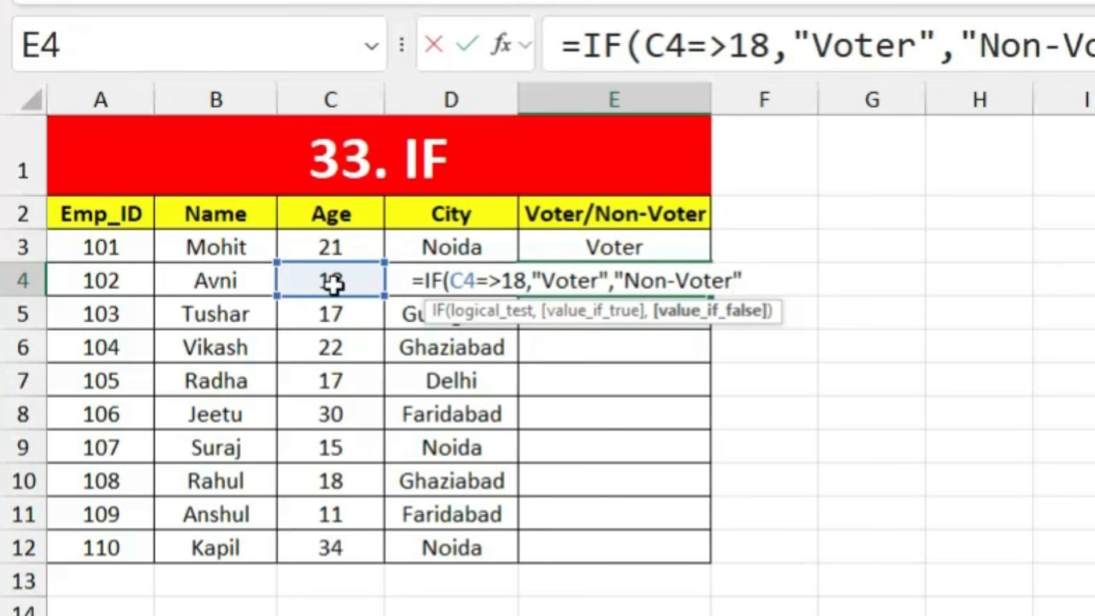
pyautogui.write(')')
pyautogui.press('Return')
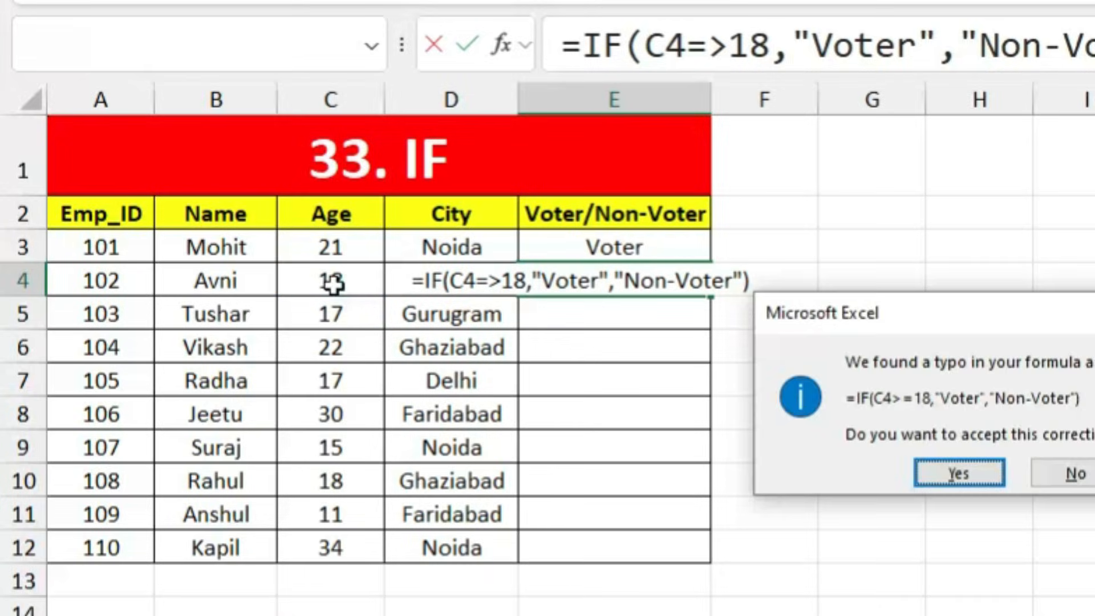
pyautogui.press('Return')
pyautogui.click(651, 283)
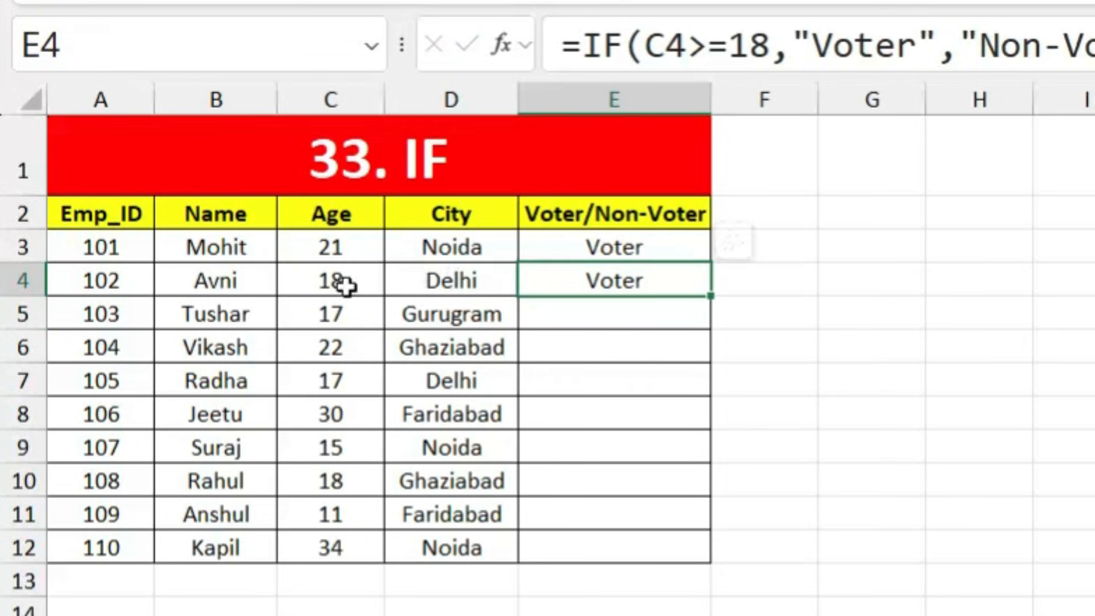
pyautogui.doubleClick(603, 285)
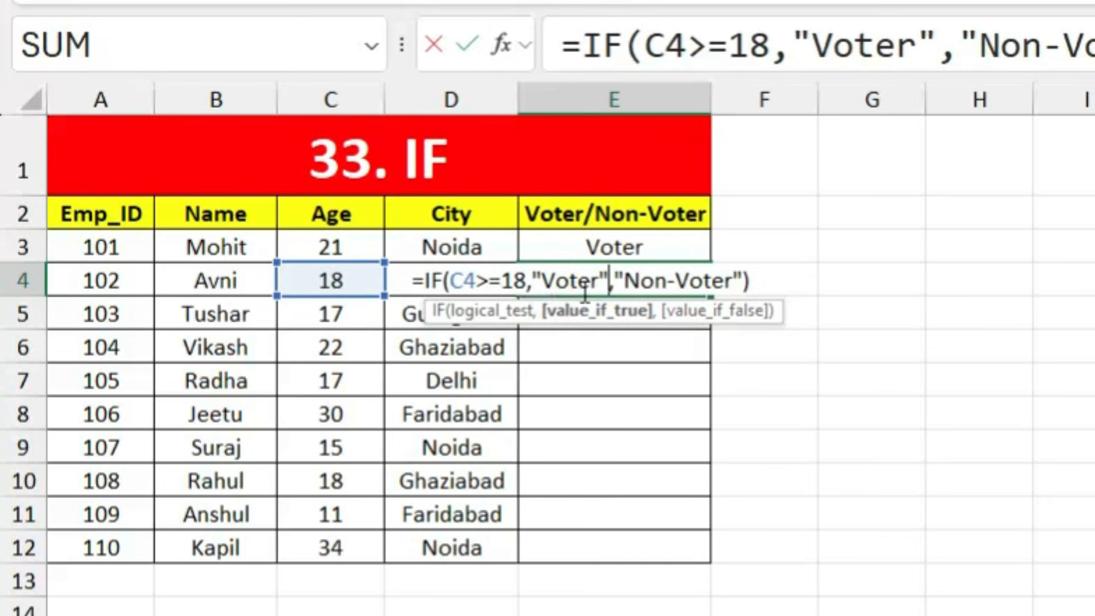
pyautogui.press('Return')
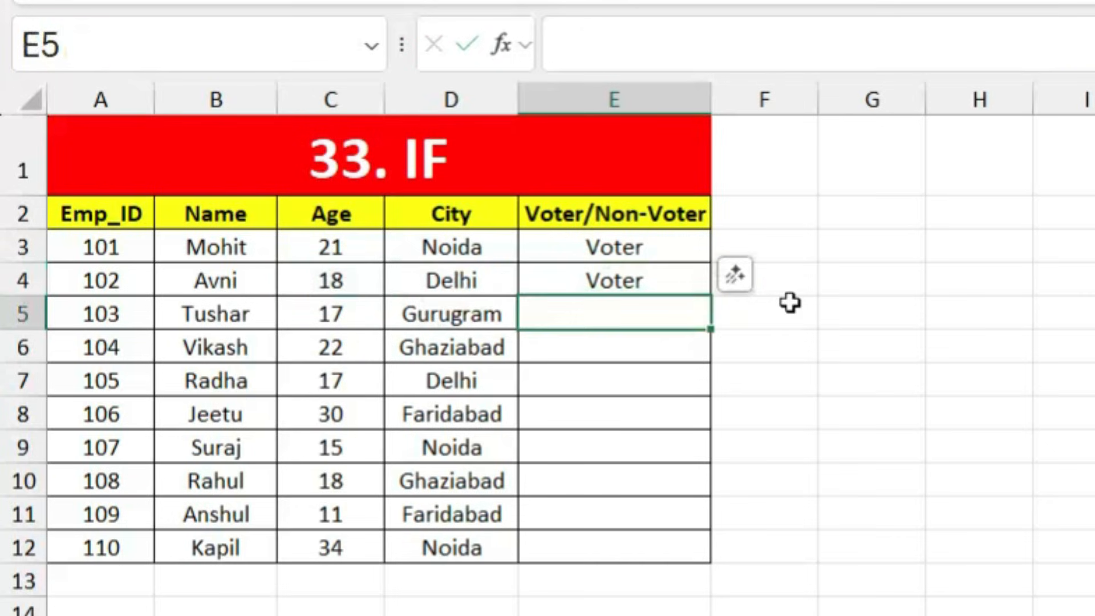
# Step: Copy E4's IF formula down to E12, spot-check employees 103–106, then select E4:E13
pyautogui.click(679, 286)
pyautogui.moveTo(710, 294); pyautogui.dragTo(699, 556)
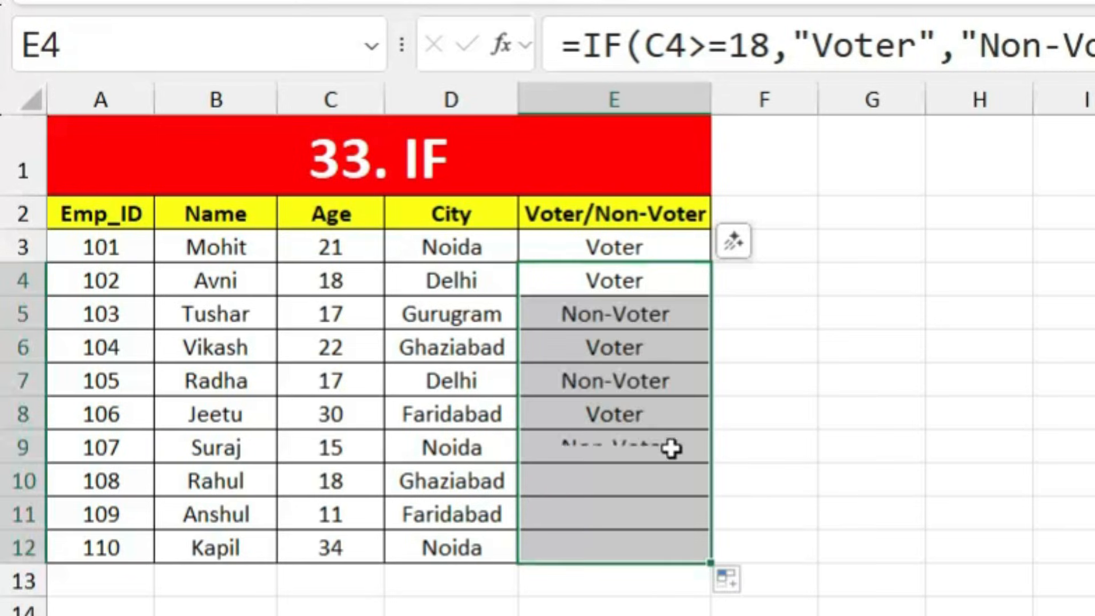
pyautogui.click(346, 314)
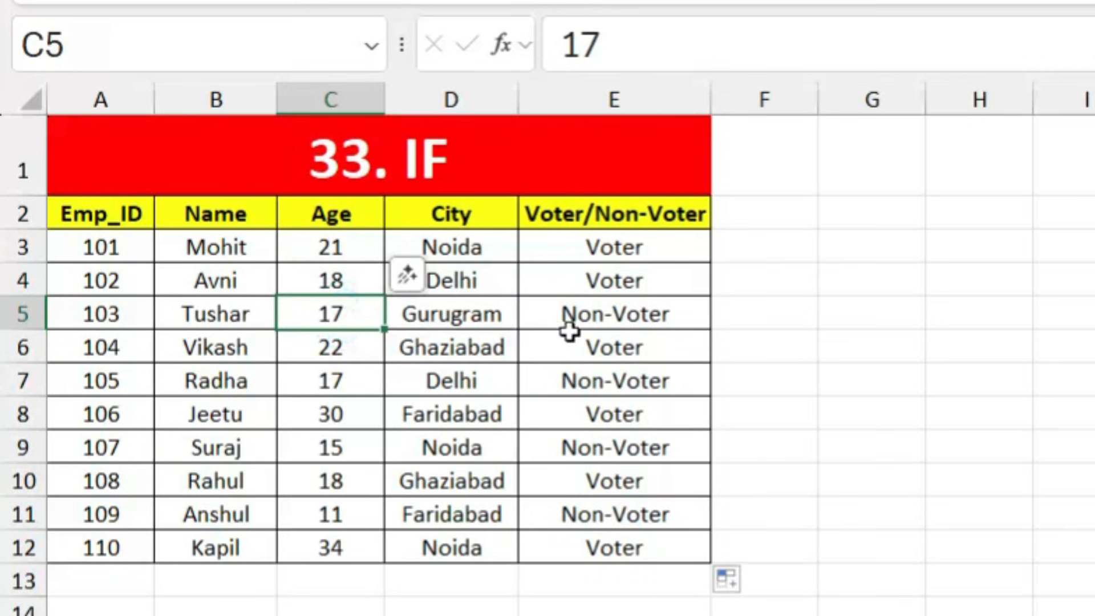
pyautogui.click(636, 349)
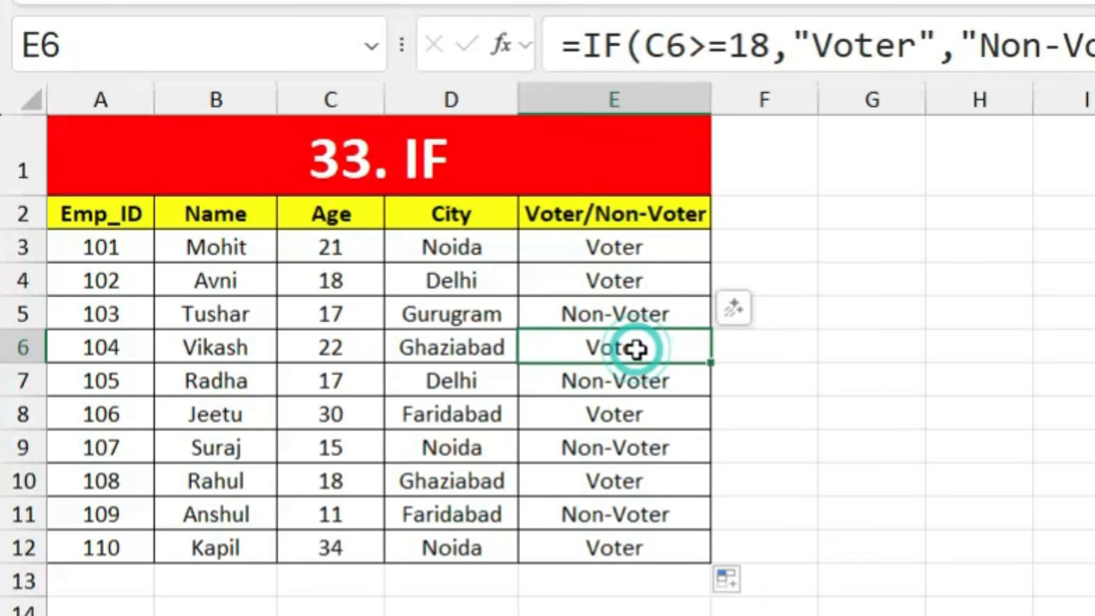
pyautogui.click(349, 383)
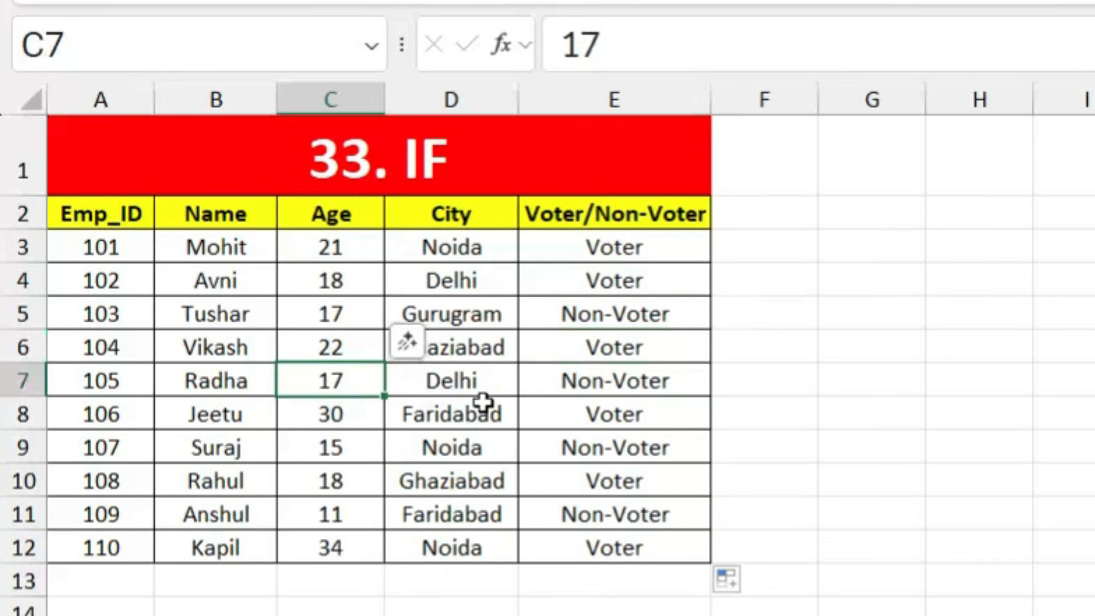
pyautogui.click(616, 406)
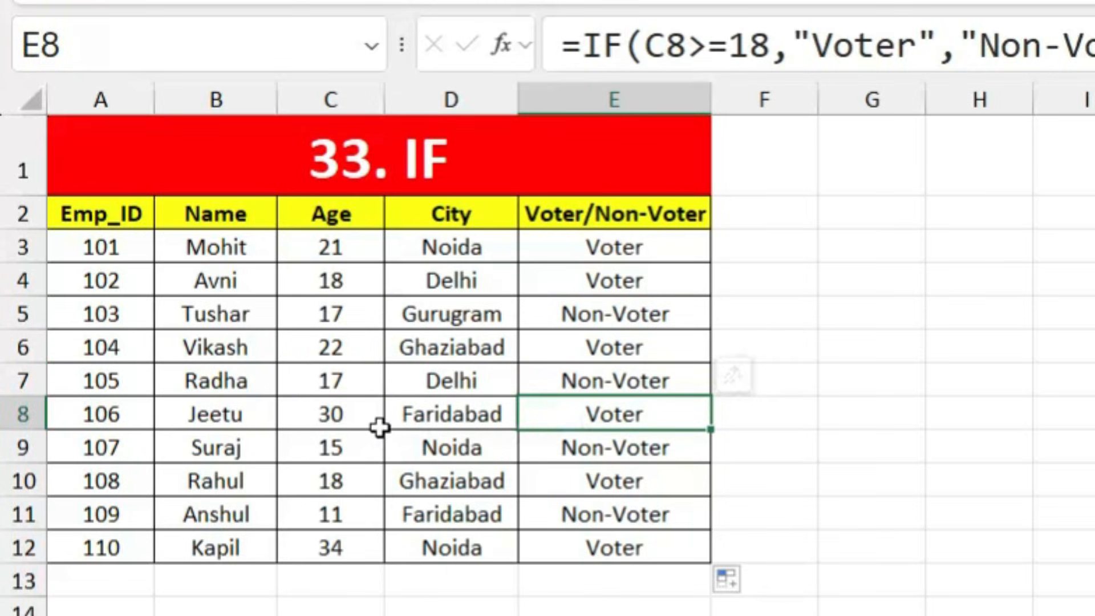
pyautogui.click(379, 427)
pyautogui.click(608, 421)
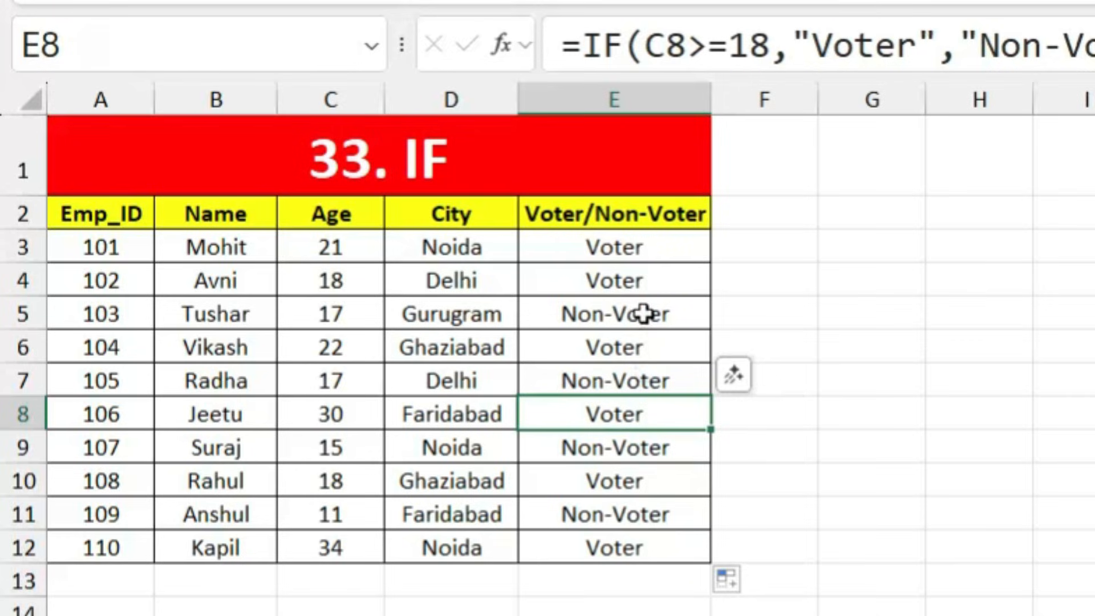
pyautogui.click(641, 282)
pyautogui.moveTo(642, 311); pyautogui.dragTo(623, 567)
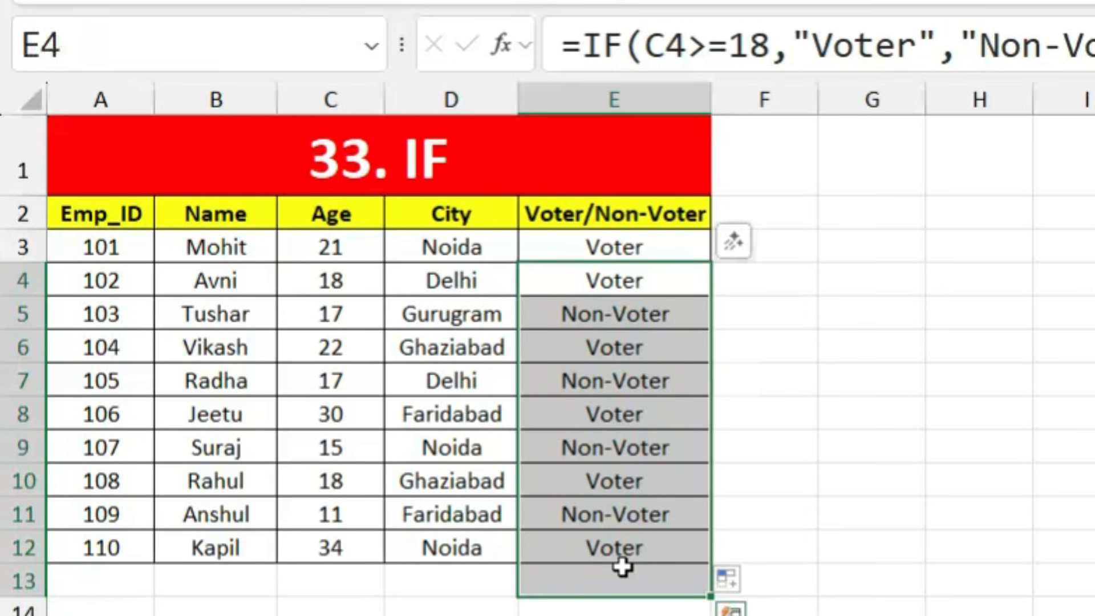
# Step: Clear the results and re-enter =IF(C4>=18,"Voter","Non-Voter") in E4
pyautogui.press('Delete')
pyautogui.click(629, 278)
pyautogui.write('=if')
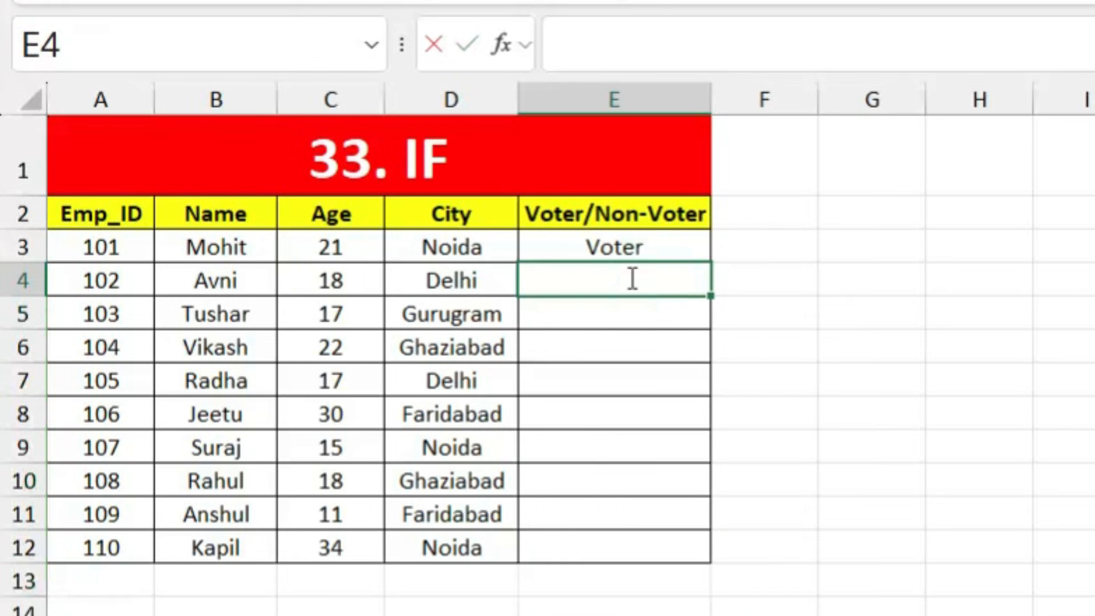
pyautogui.press('Tab')
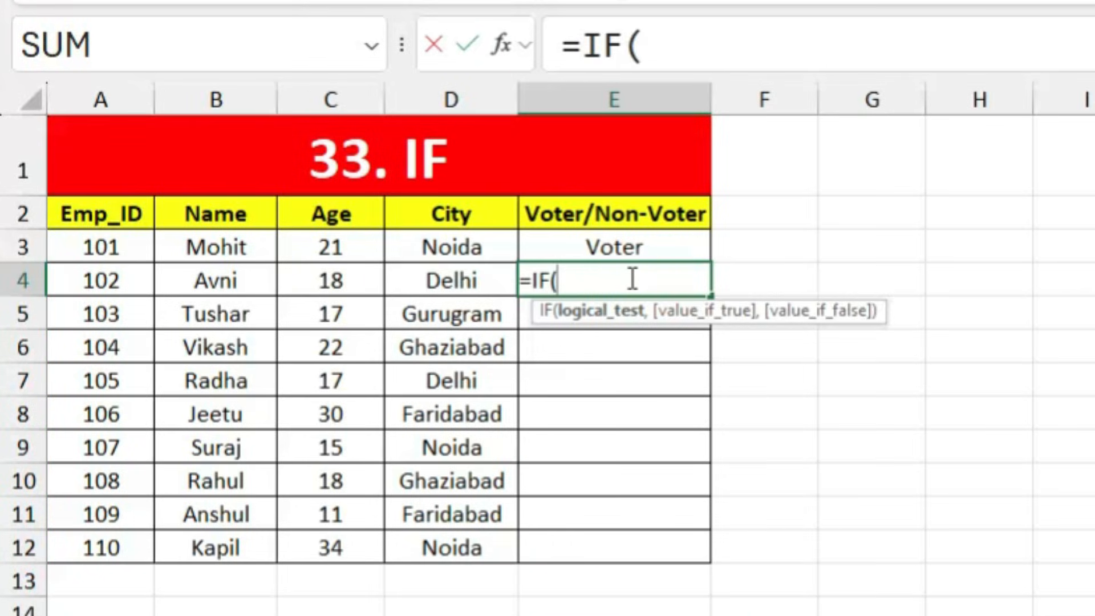
pyautogui.click(325, 286)
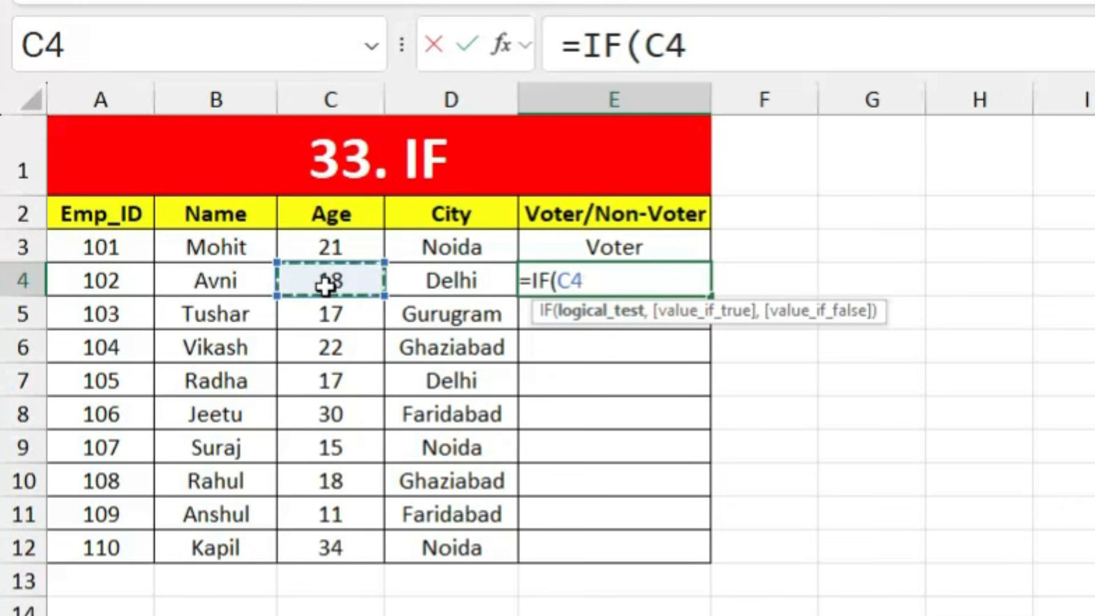
pyautogui.write('=>')
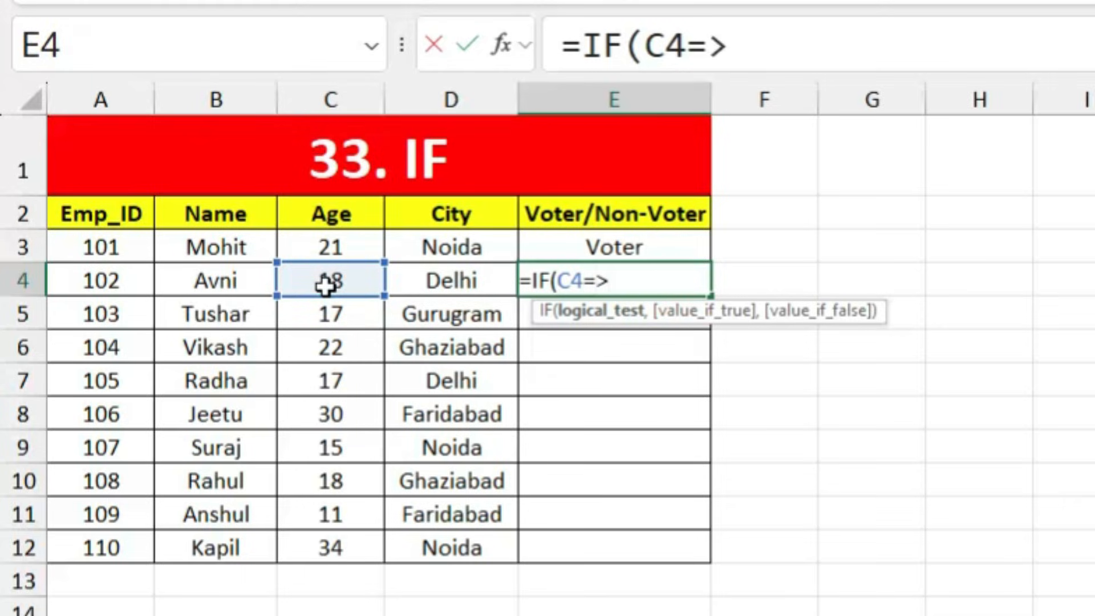
pyautogui.write('18')
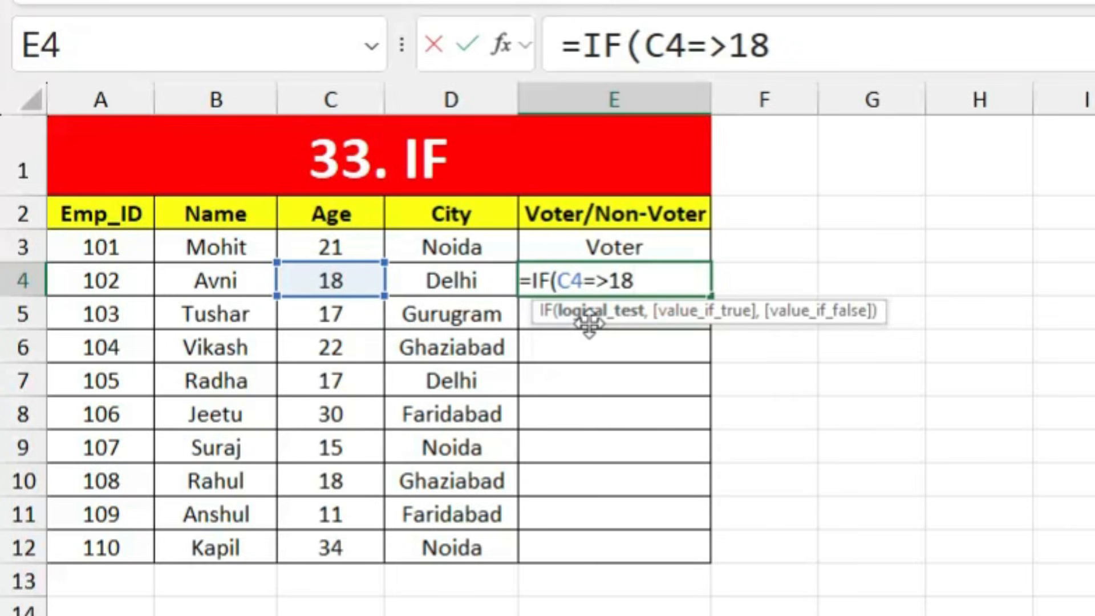
pyautogui.write(',"Vo')
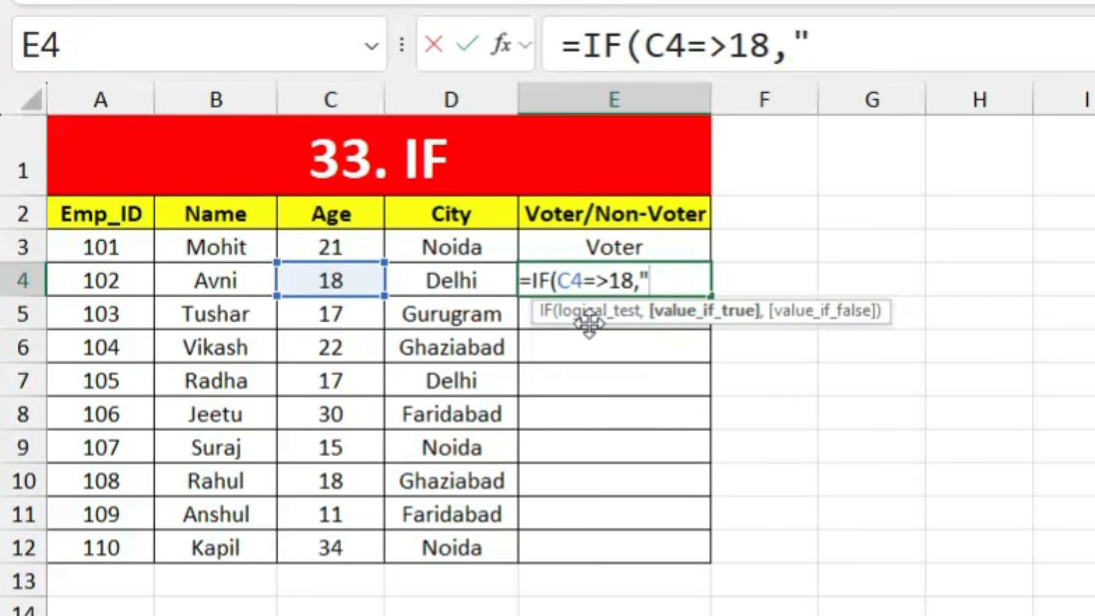
pyautogui.write('ter","')
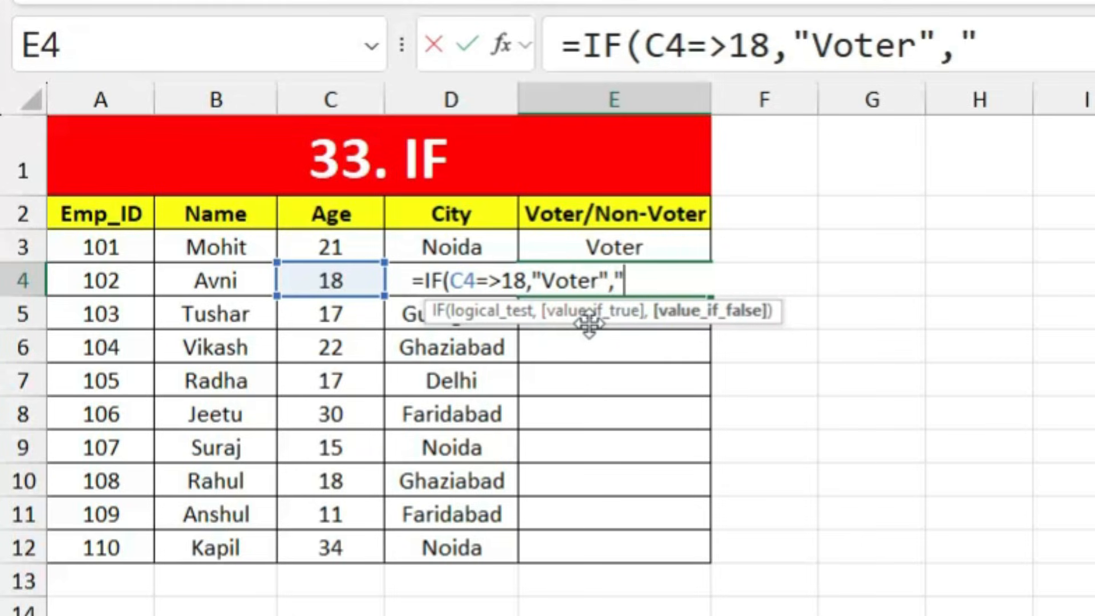
pyautogui.write('Non-Voter"')
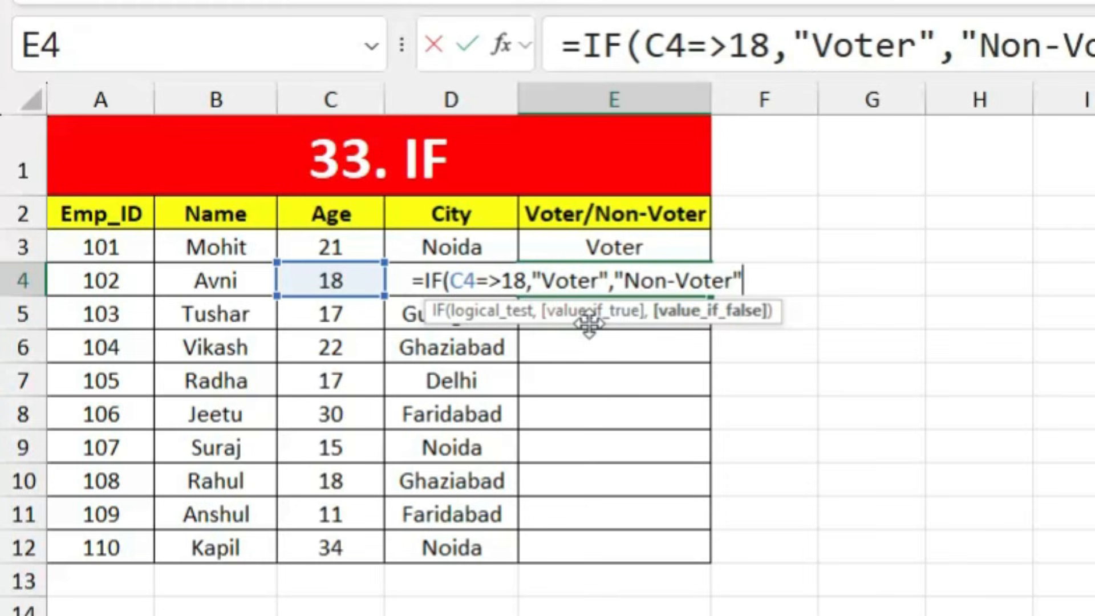
pyautogui.write(')')
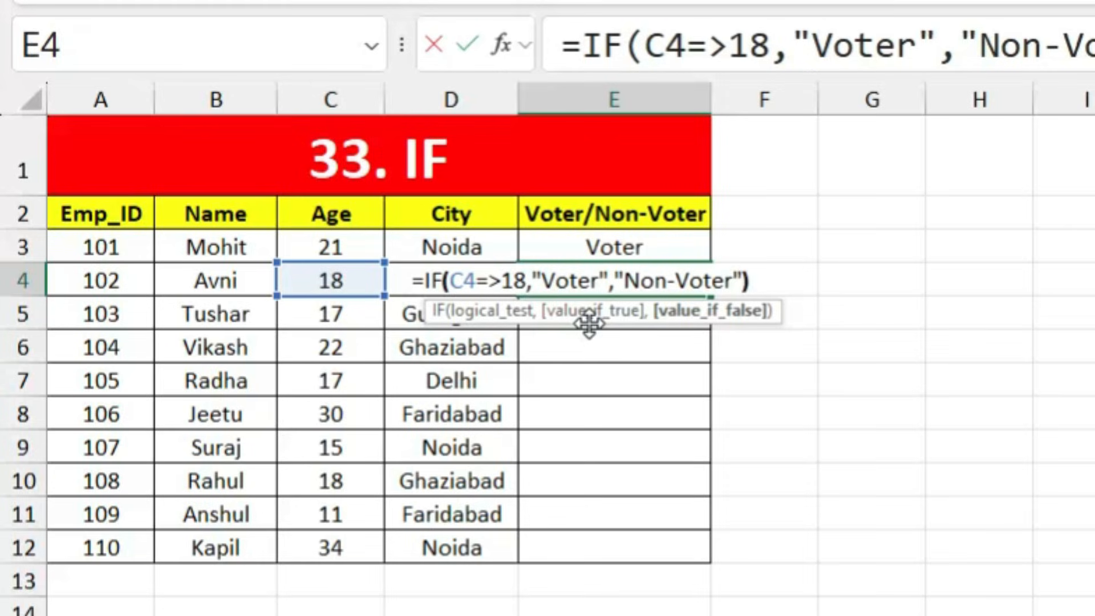
pyautogui.press('Return')
pyautogui.press('Return')
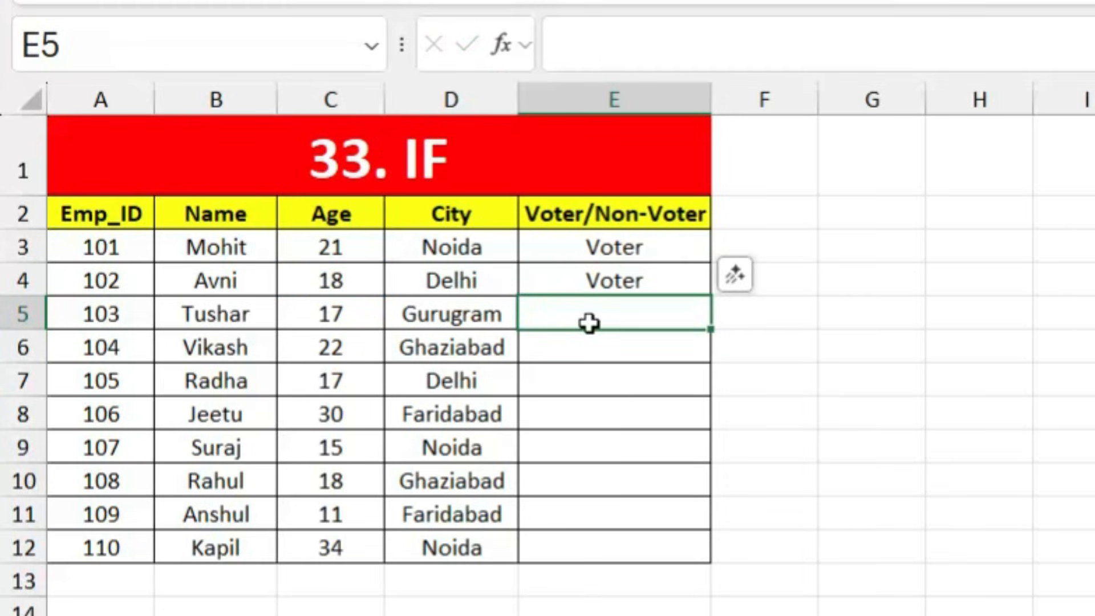
# Step: Fill the Voter formula from E4 down through E12
pyautogui.click(627, 282)
pyautogui.moveTo(704, 296); pyautogui.dragTo(707, 566)
pyautogui.click(957, 578)
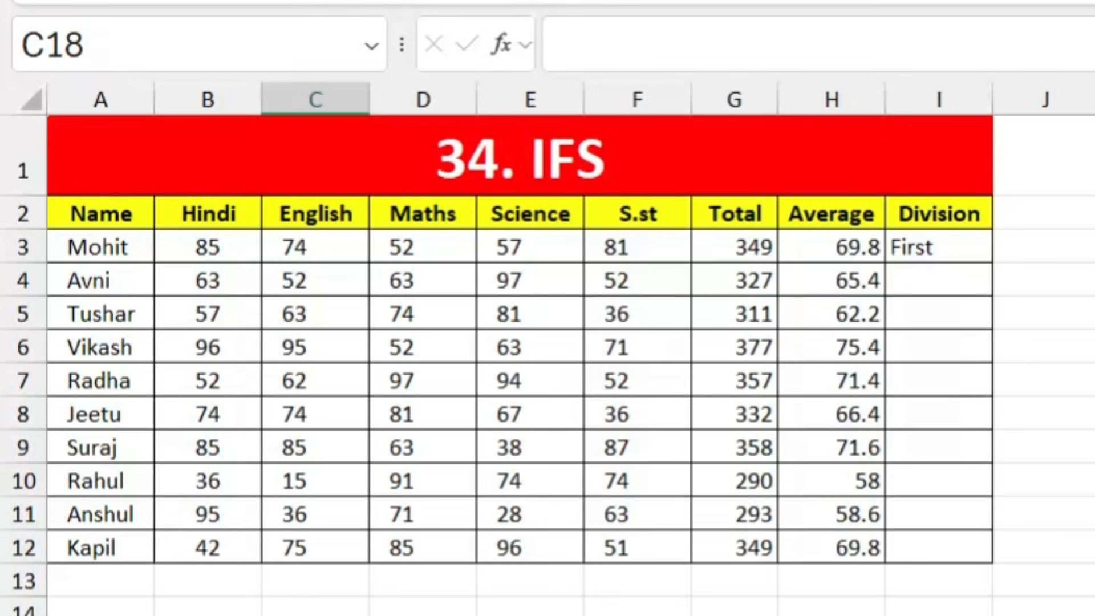
# Step: Clear I3 and start a nested IF: First for H3>=60, second for H3>=40
pyautogui.click(946, 254)
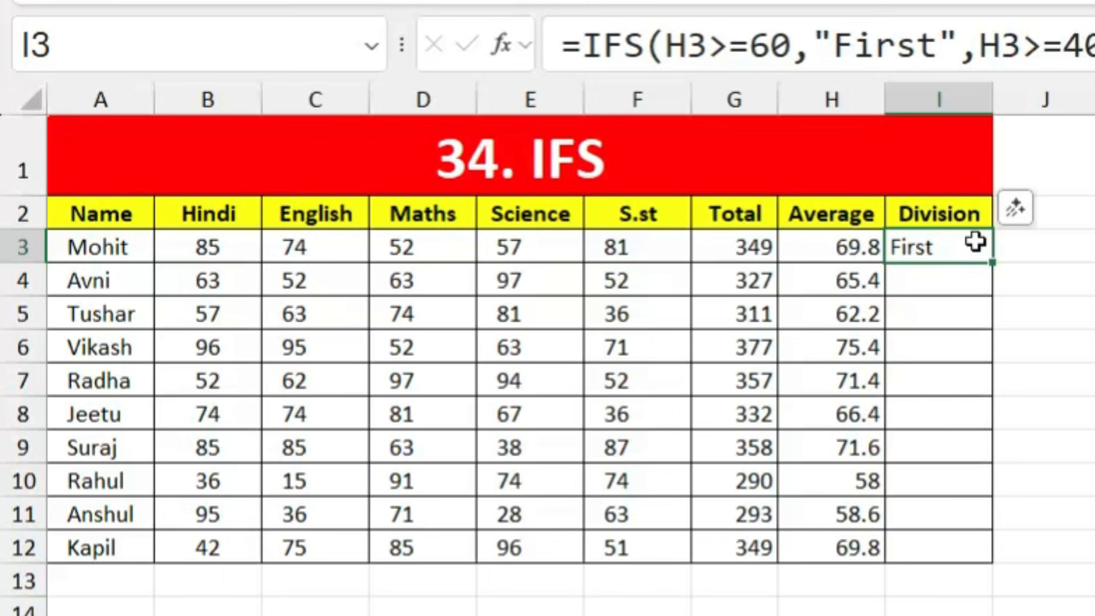
pyautogui.press('Delete')
pyautogui.write('=if')
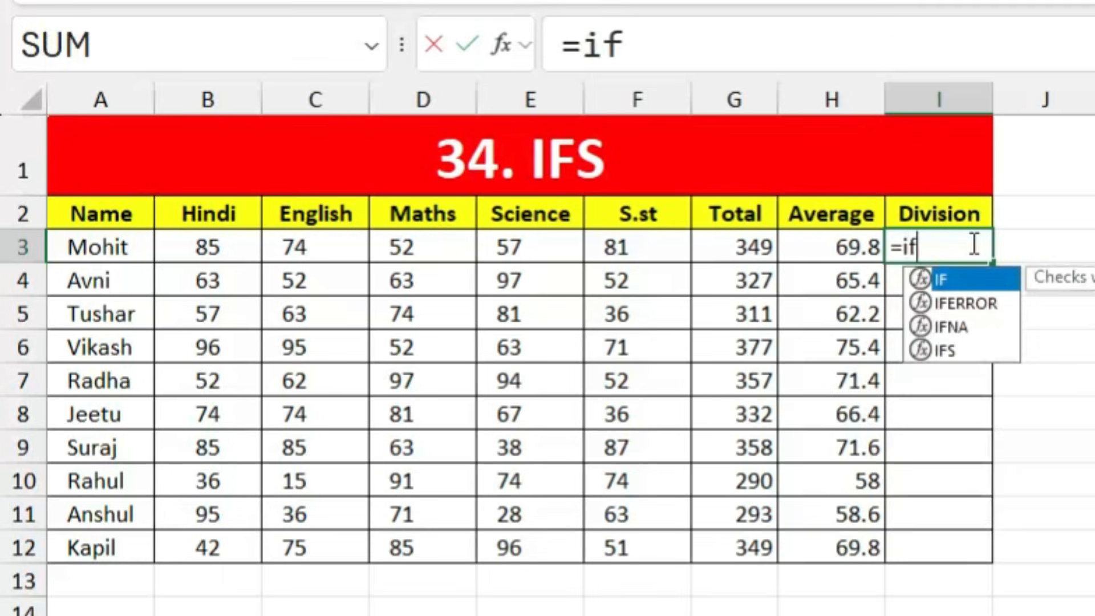
pyautogui.press('Tab')
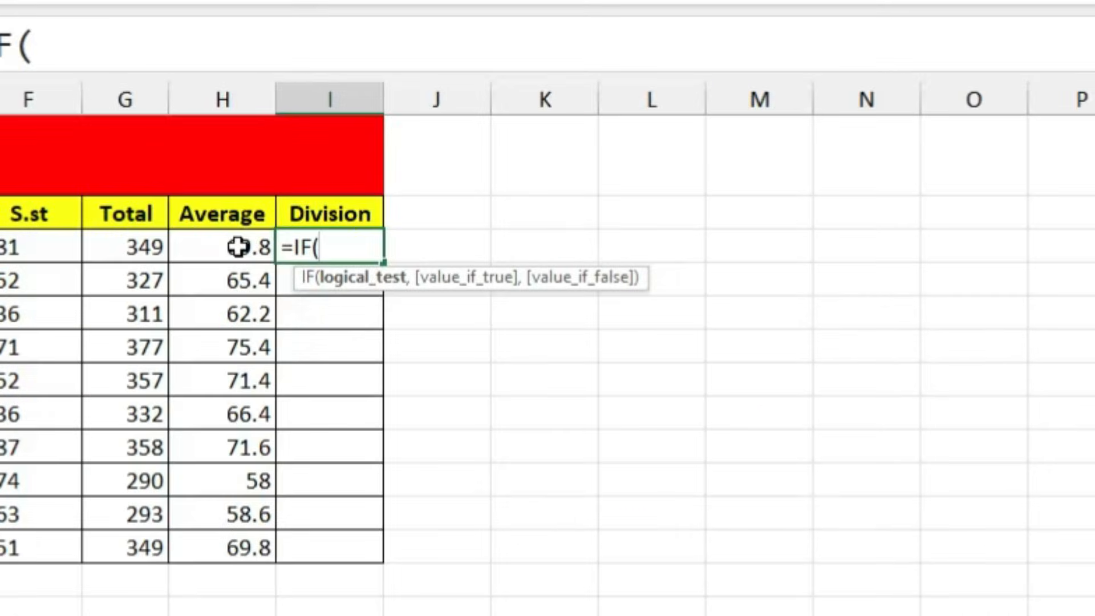
pyautogui.click(844, 246)
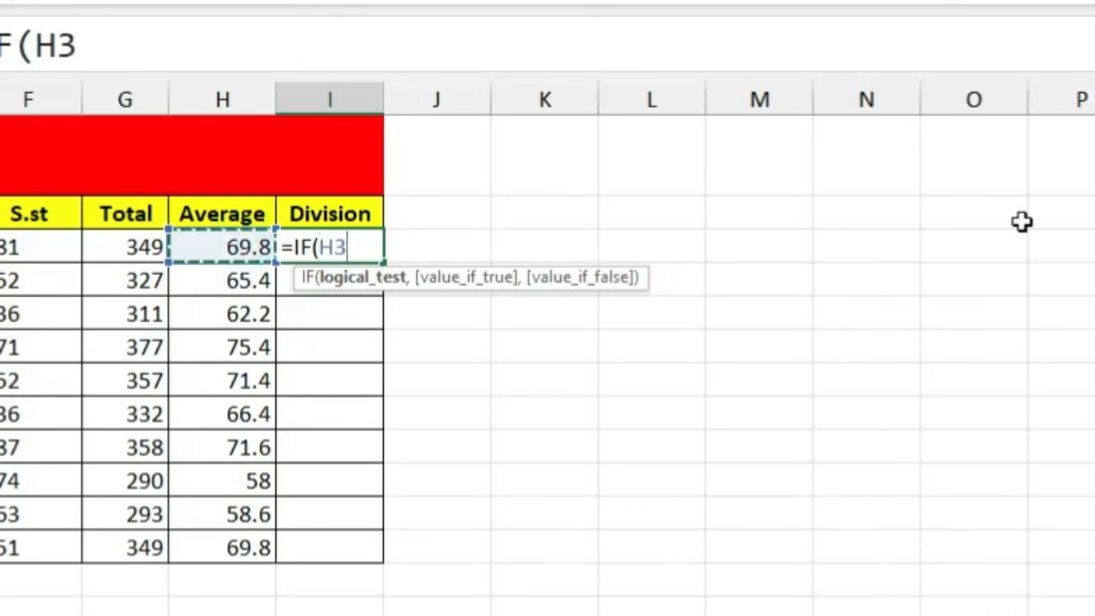
pyautogui.write('=>')
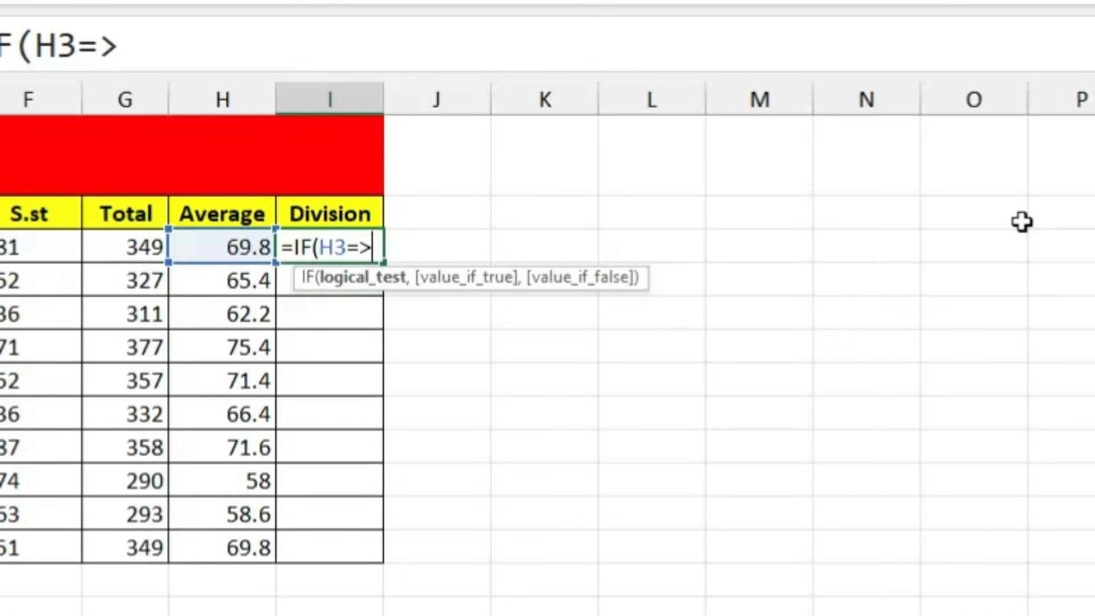
pyautogui.write('60,"')
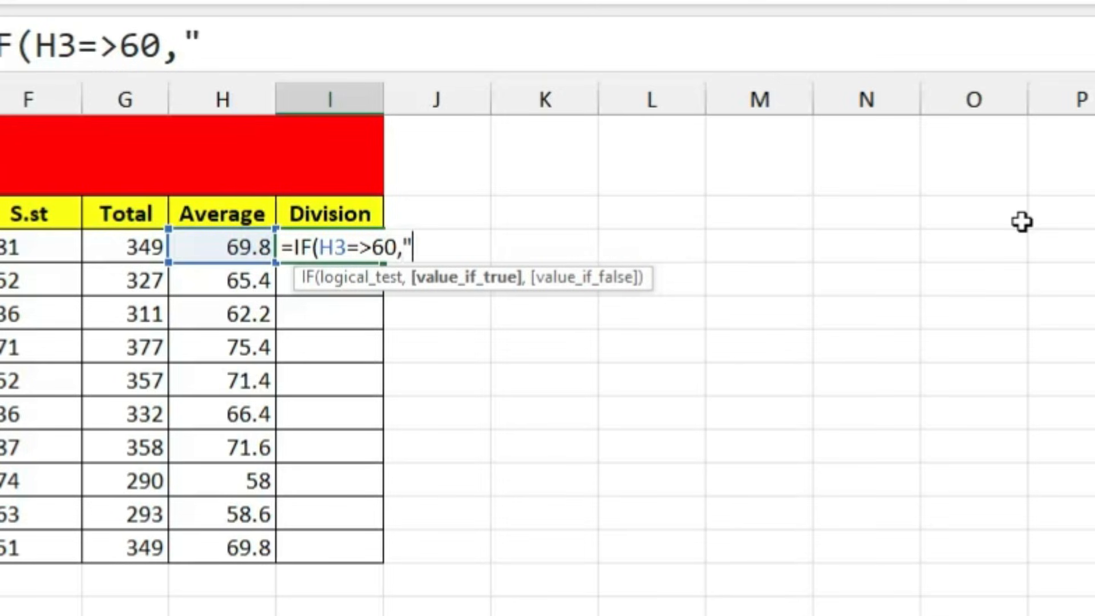
pyautogui.write('First"')
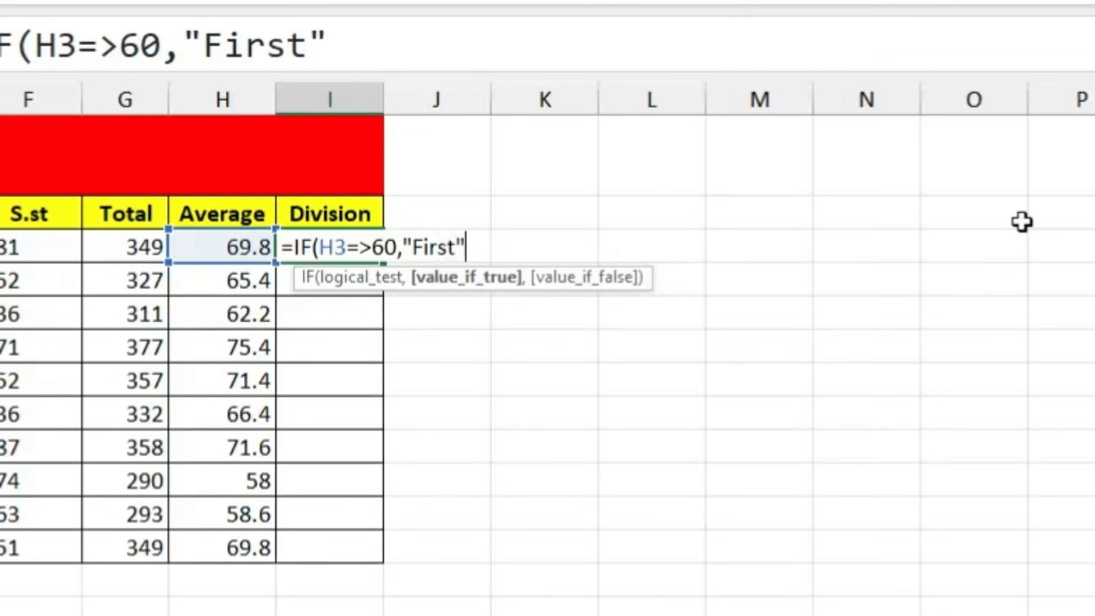
pyautogui.write(',')
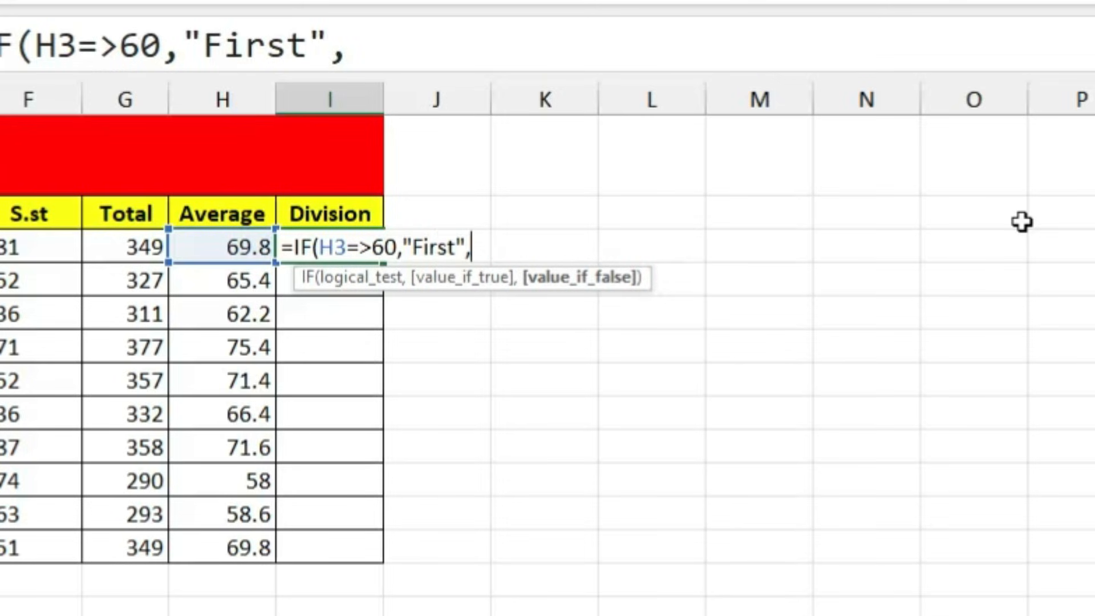
pyautogui.write('if')
pyautogui.press('Tab')
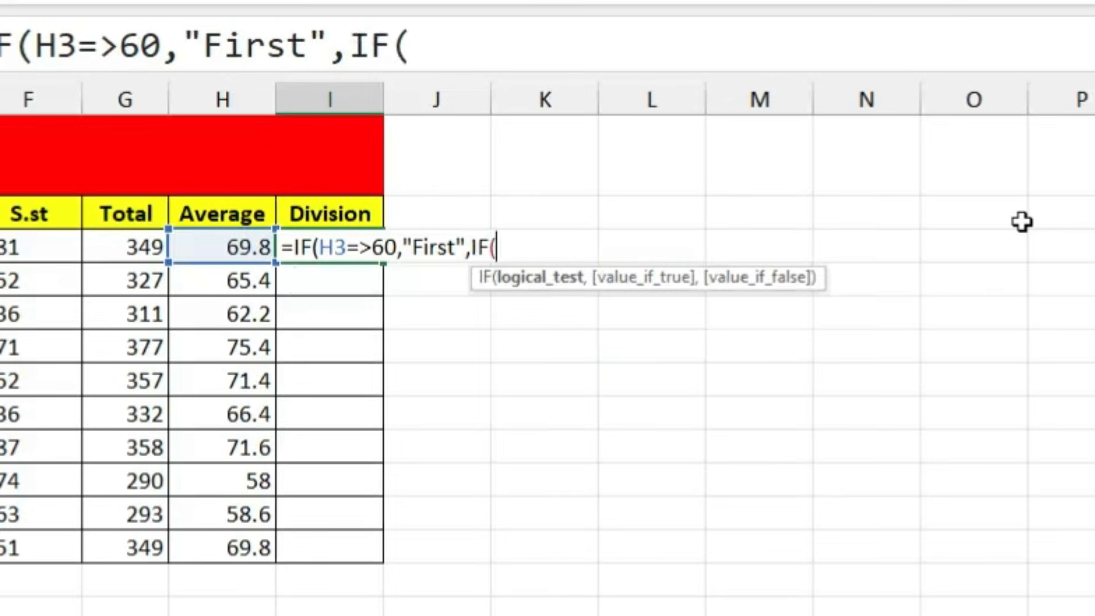
pyautogui.click(223, 244)
pyautogui.write('=')
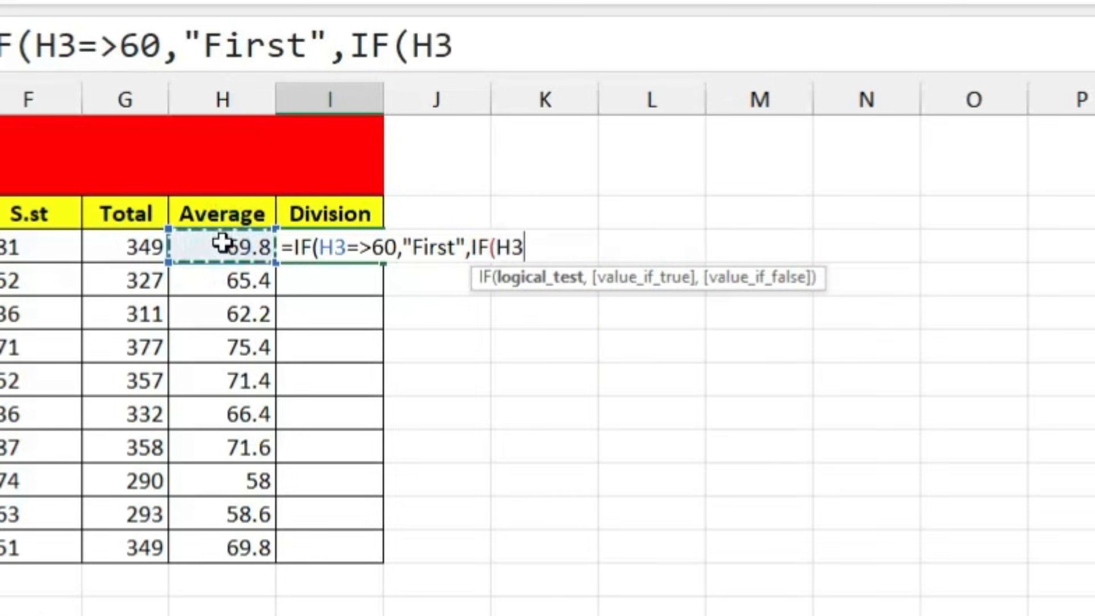
pyautogui.write('>')
pyautogui.write('40')
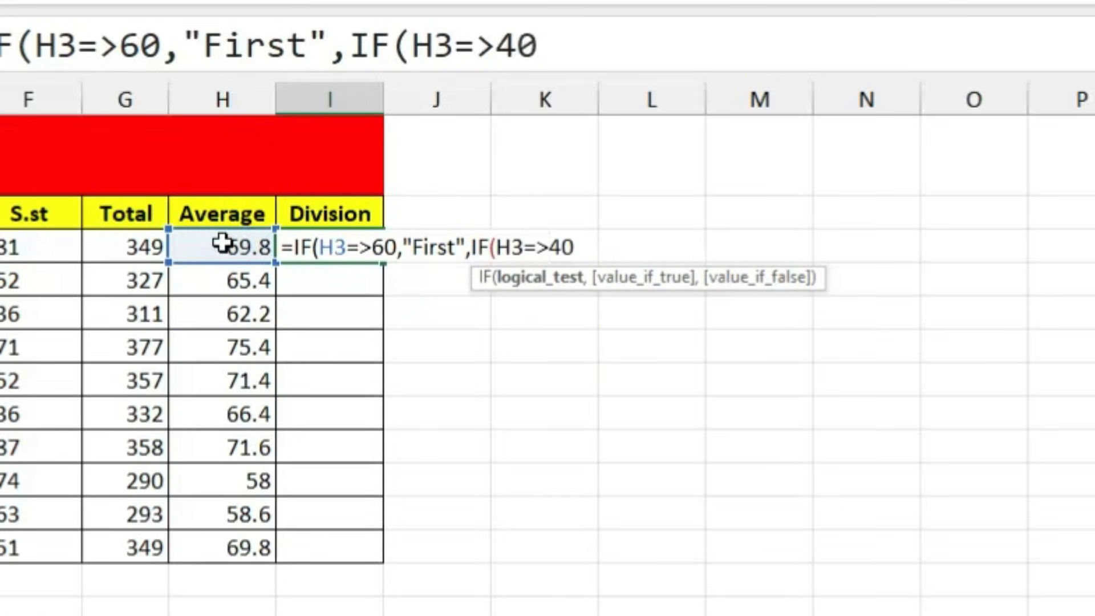
pyautogui.write(',"seco')
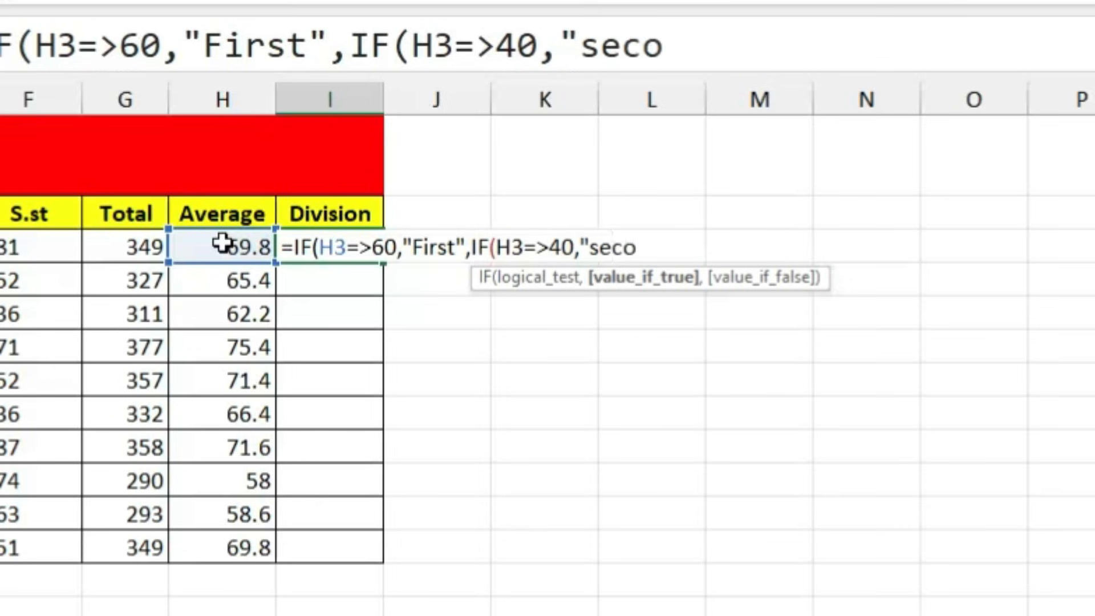
pyautogui.write('nd"')
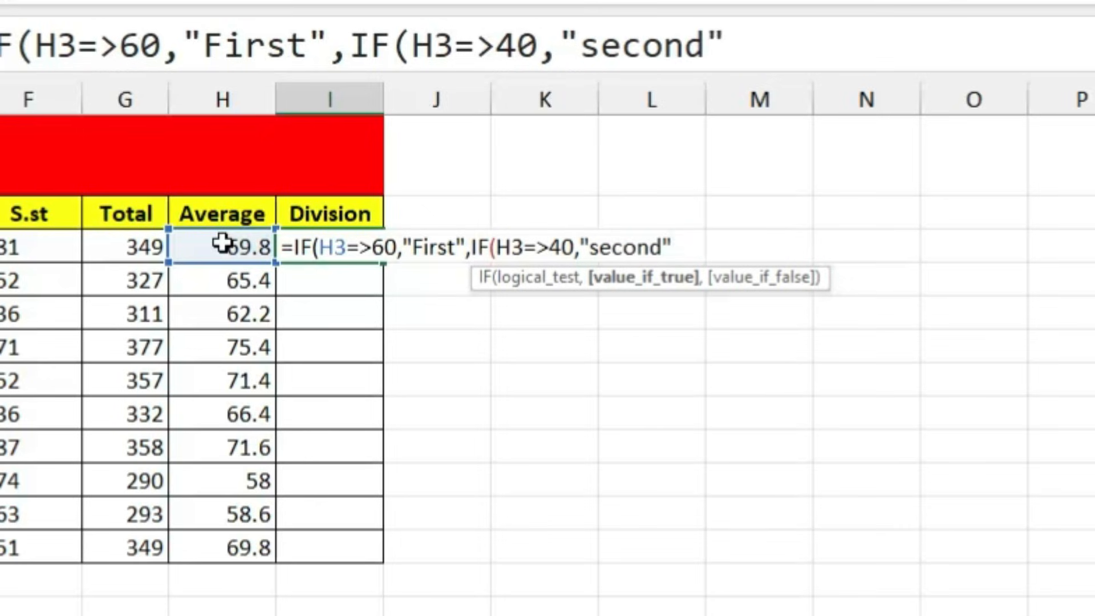
pyautogui.write(',if')
# Step: Finish the nested IF with Third for H3>=33 and Fail below 33, accepting the correction
pyautogui.press('Tab')
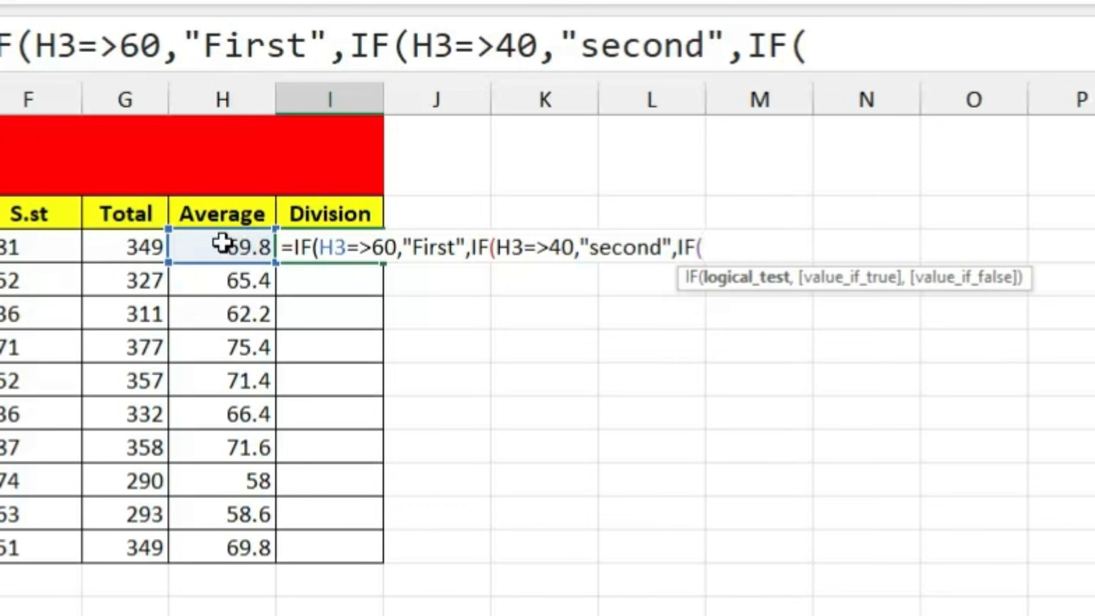
pyautogui.click(223, 245)
pyautogui.write('=')
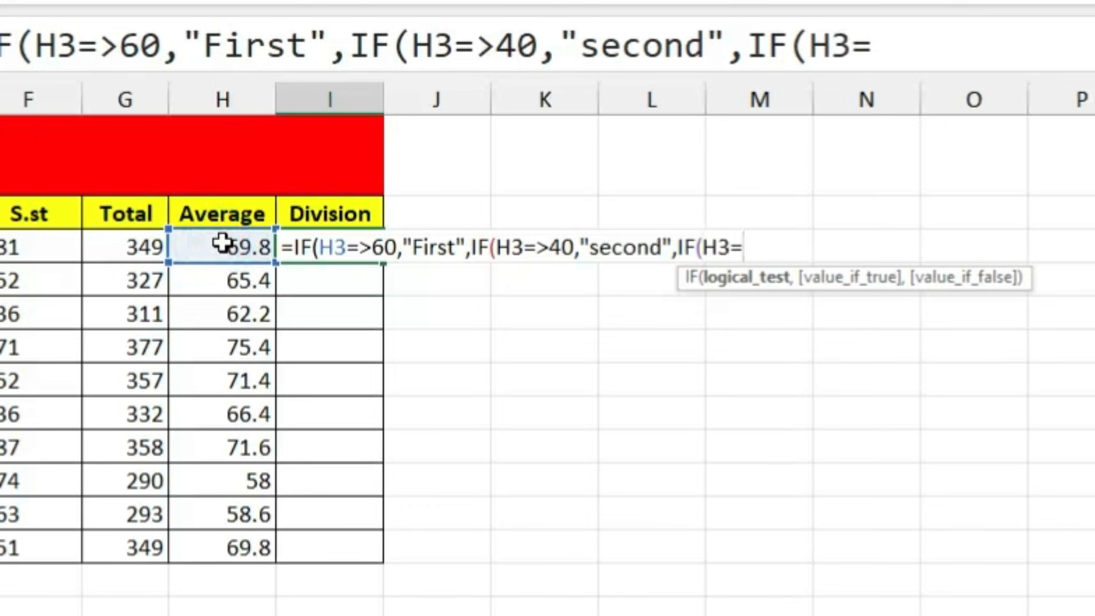
pyautogui.write('>33')
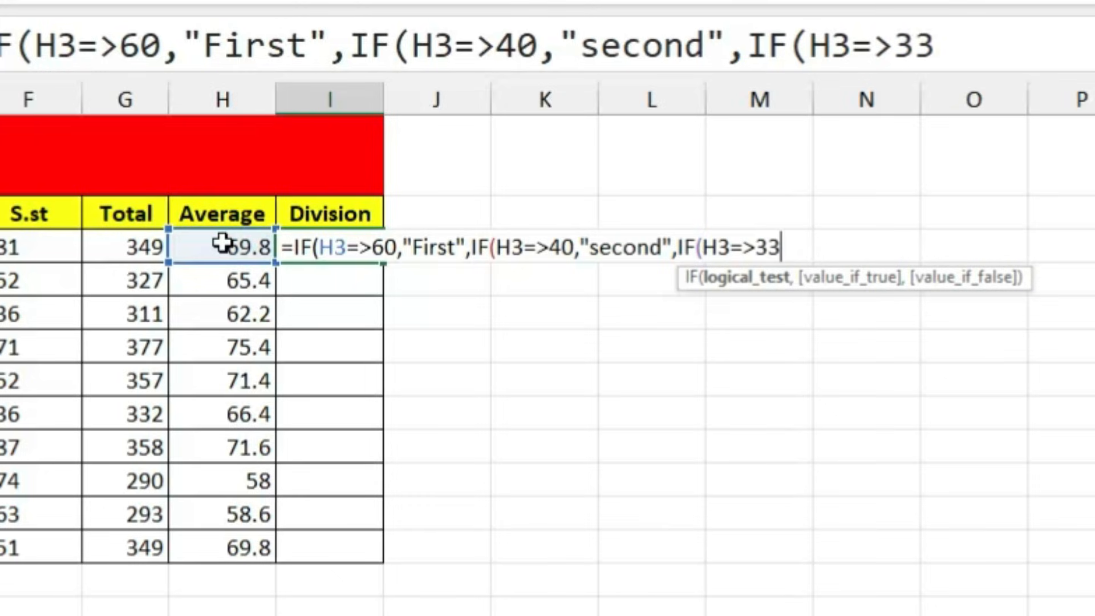
pyautogui.write(',"Thir')
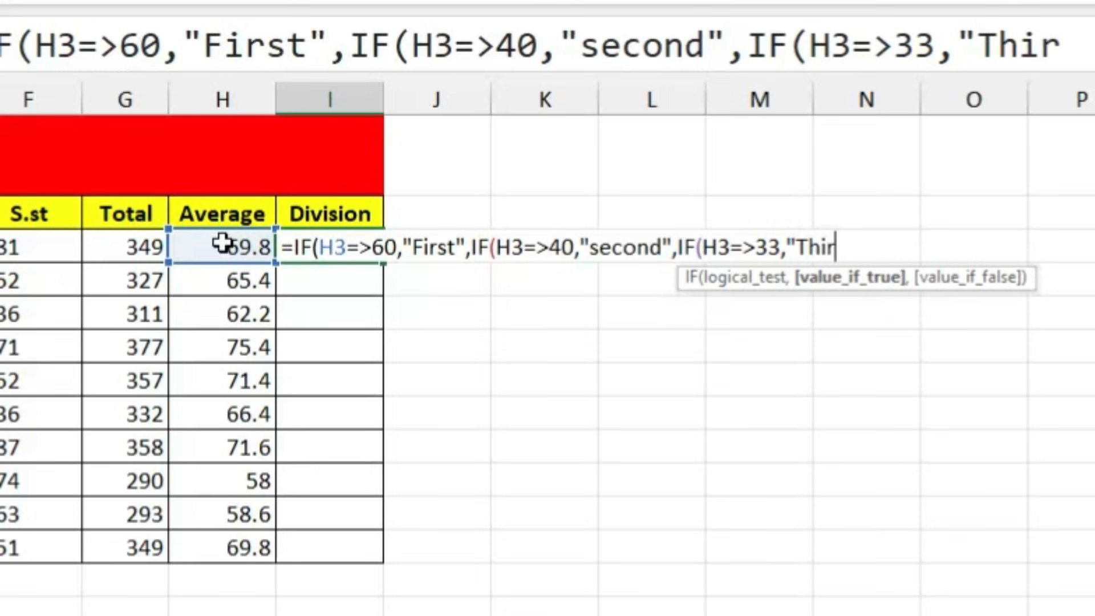
pyautogui.write('d"')
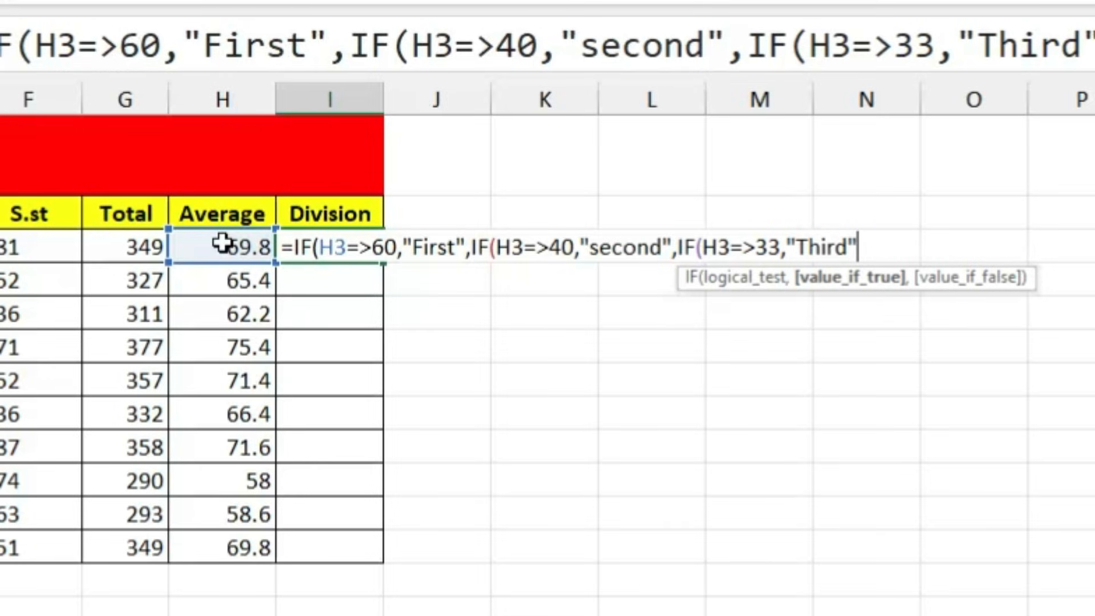
pyautogui.write(',if')
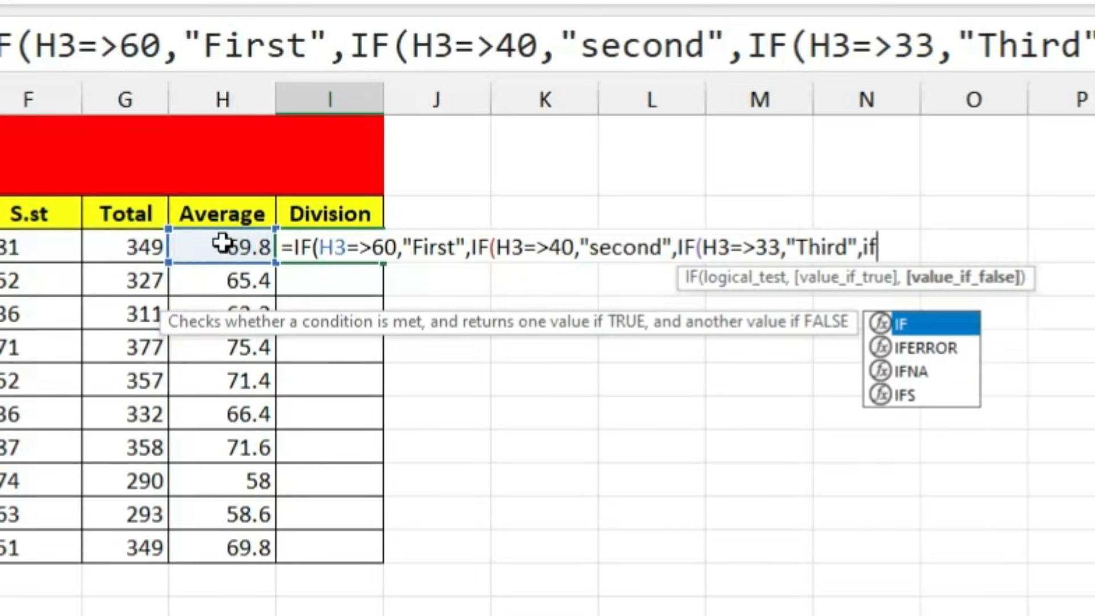
pyautogui.press('Tab')
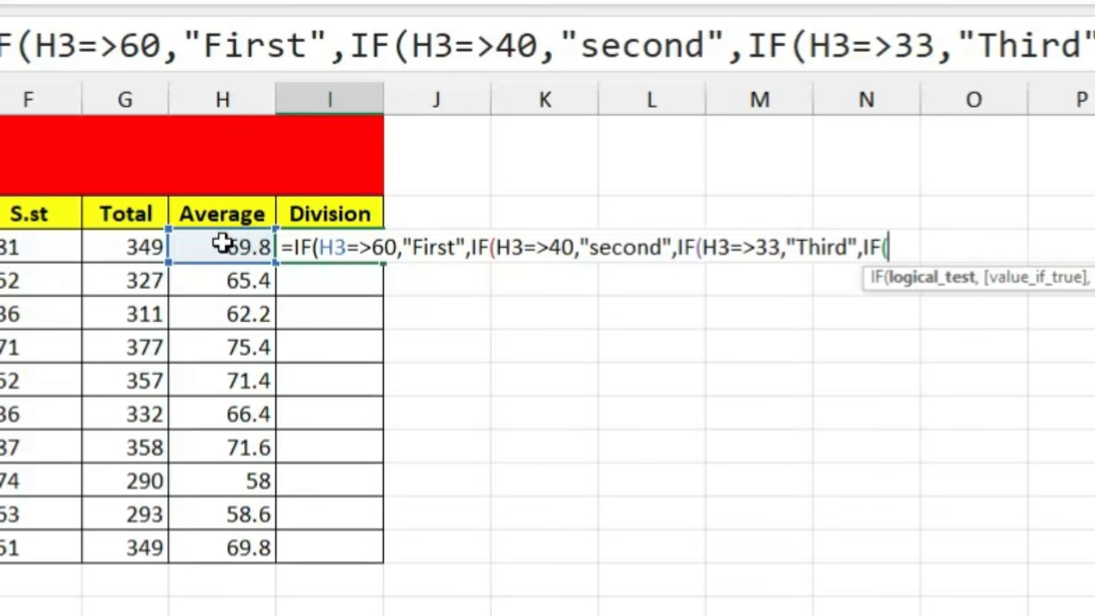
pyautogui.click(222, 244)
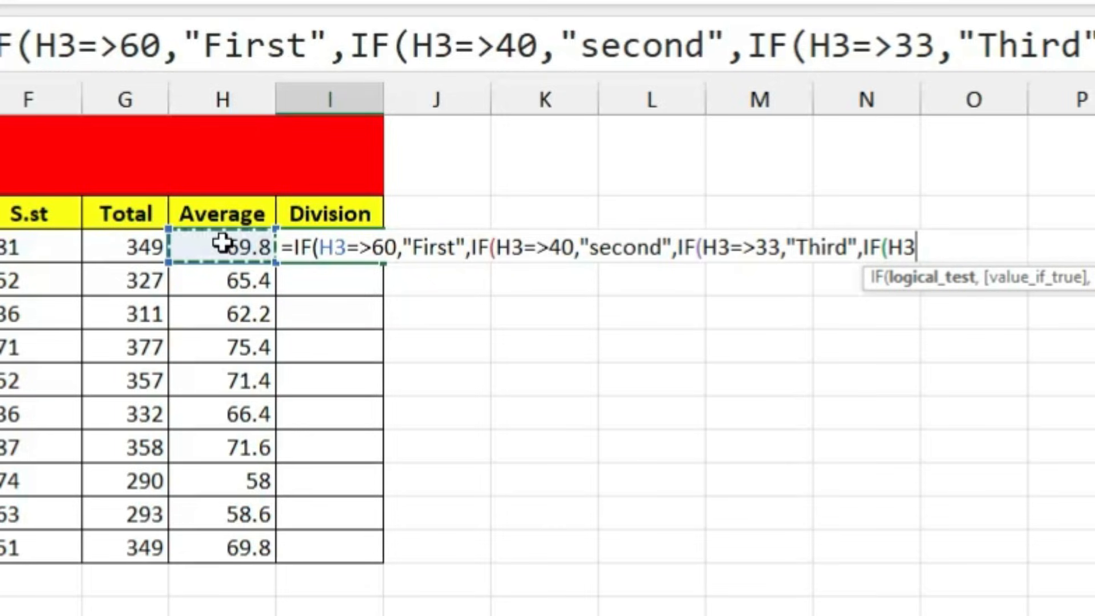
pyautogui.write('<')
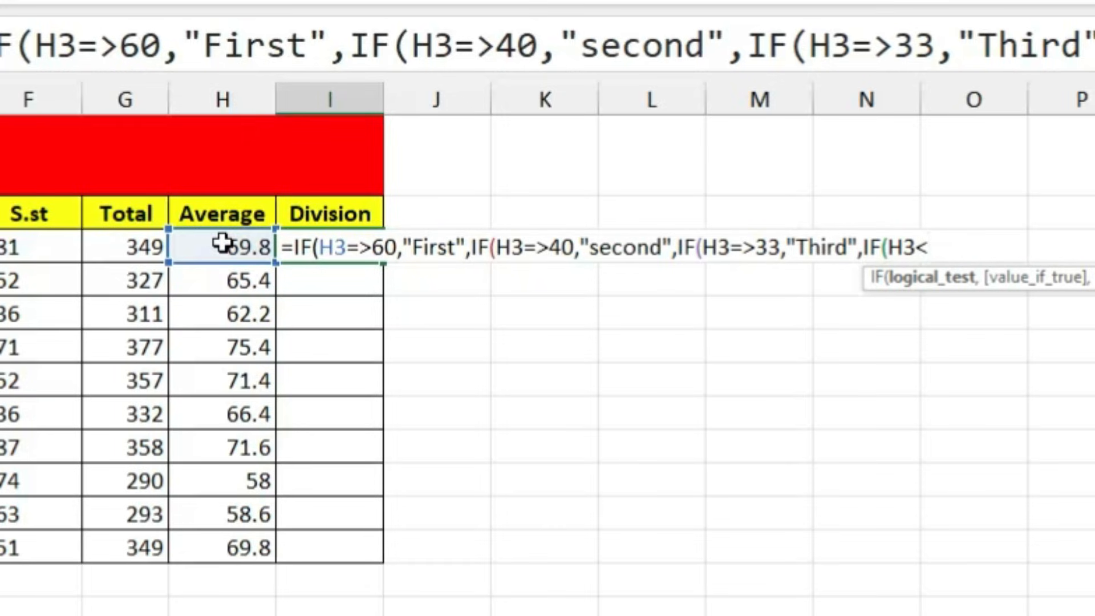
pyautogui.write('33,"F')
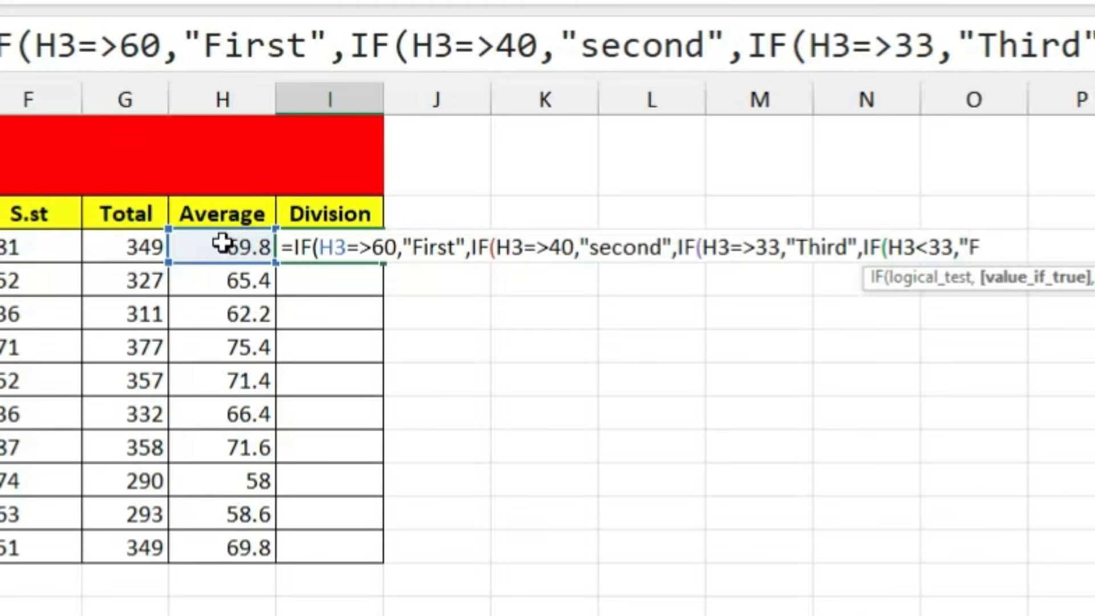
pyautogui.write('ail")')
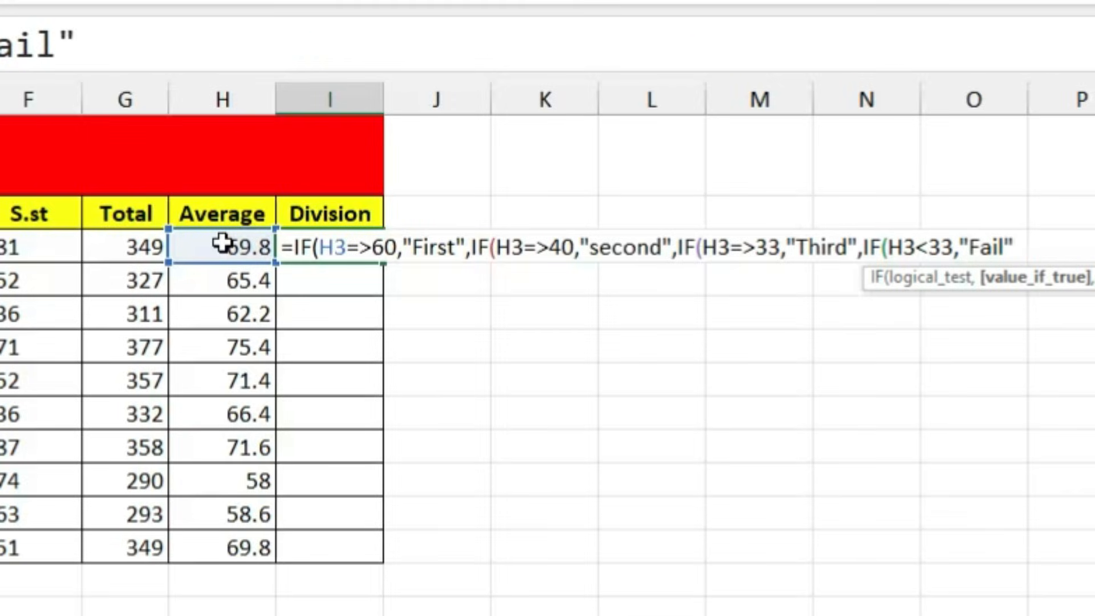
pyautogui.press('Return')
pyautogui.press('Return')
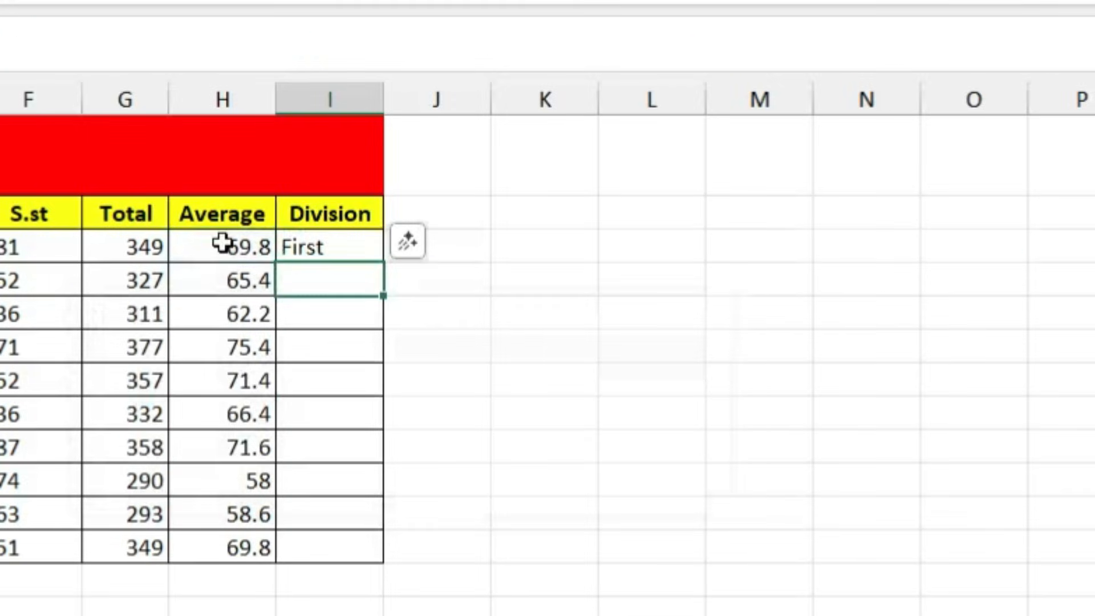
pyautogui.doubleClick(317, 248)
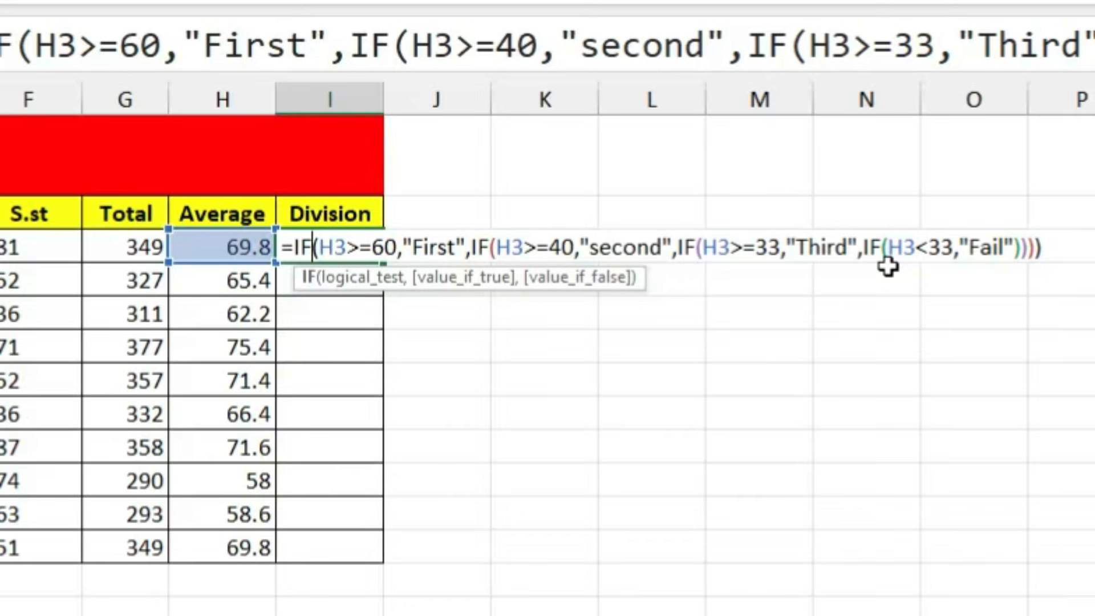
pyautogui.press('Return')
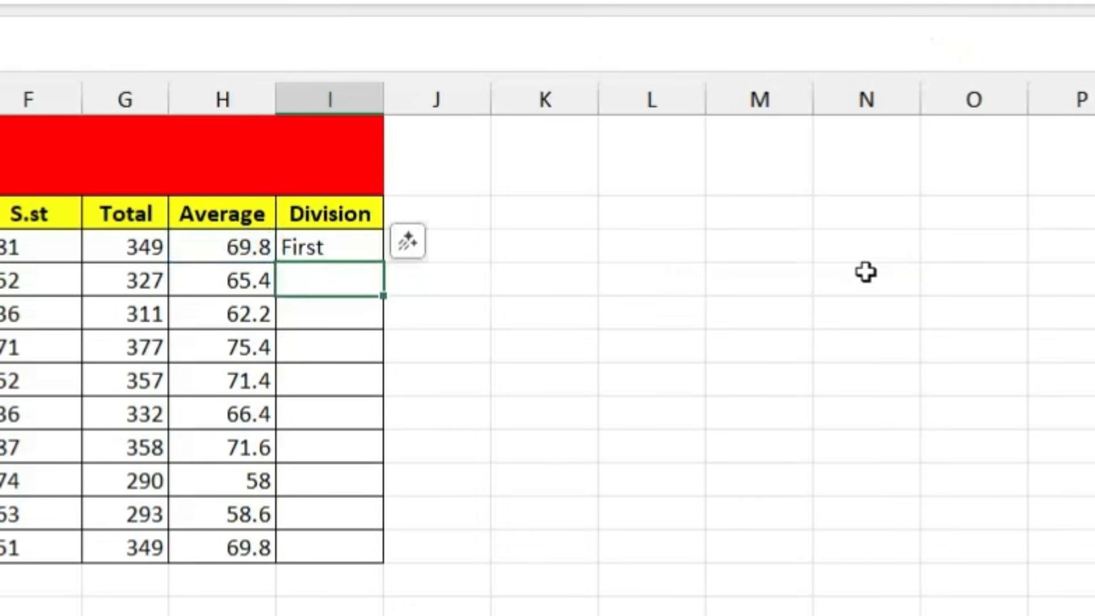
pyautogui.click(329, 248)
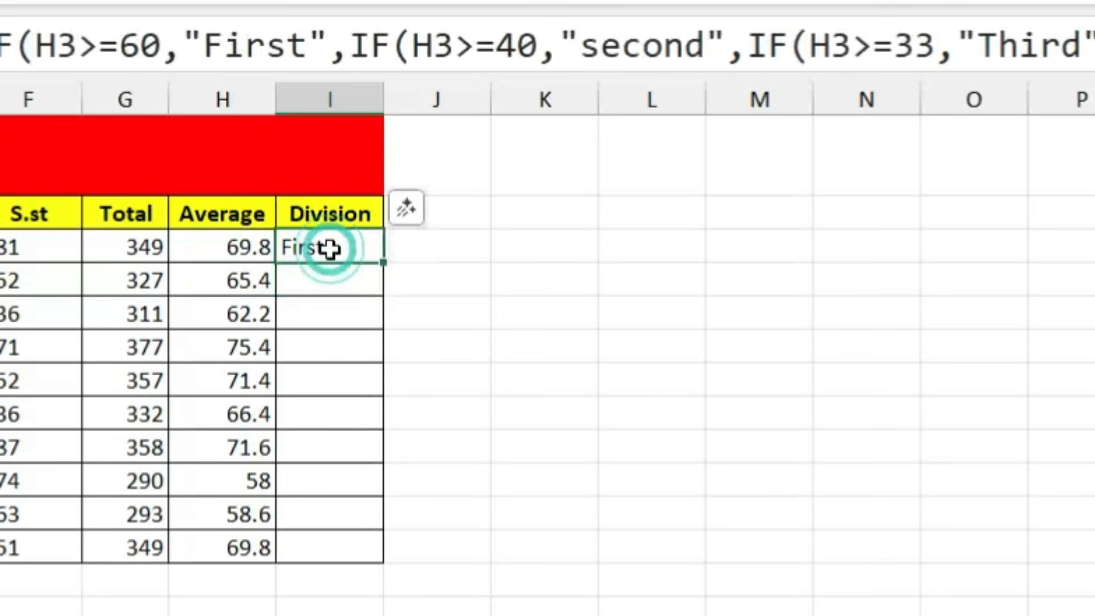
# Step: Replace I3 with an IFS formula: First for H3>=60, Second for >=40, Third for >=33
pyautogui.press('Delete')
pyautogui.write('=ifs')
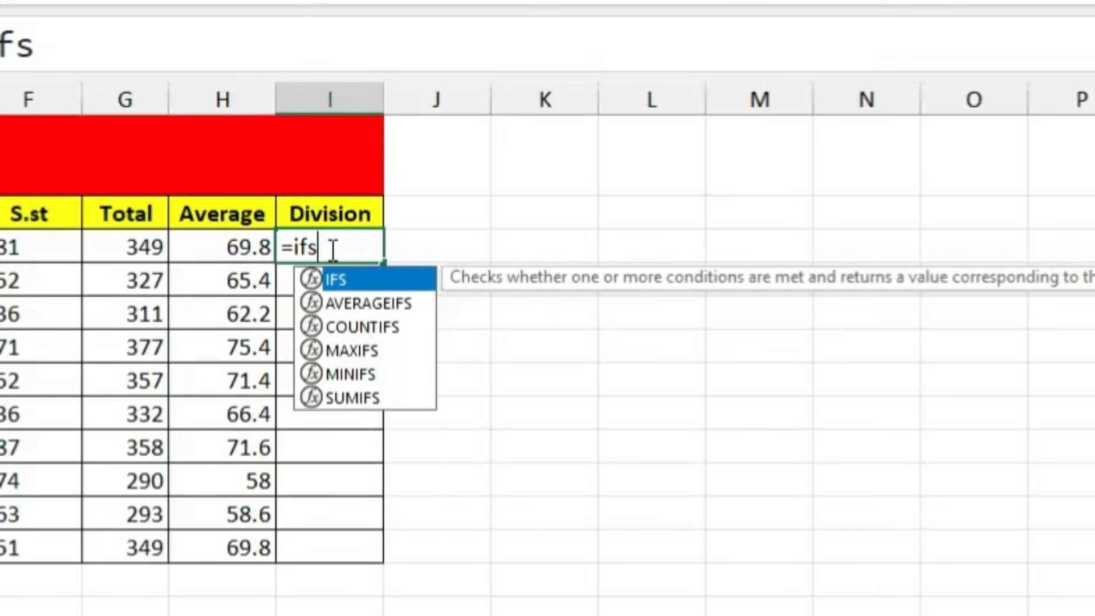
pyautogui.press('Tab')
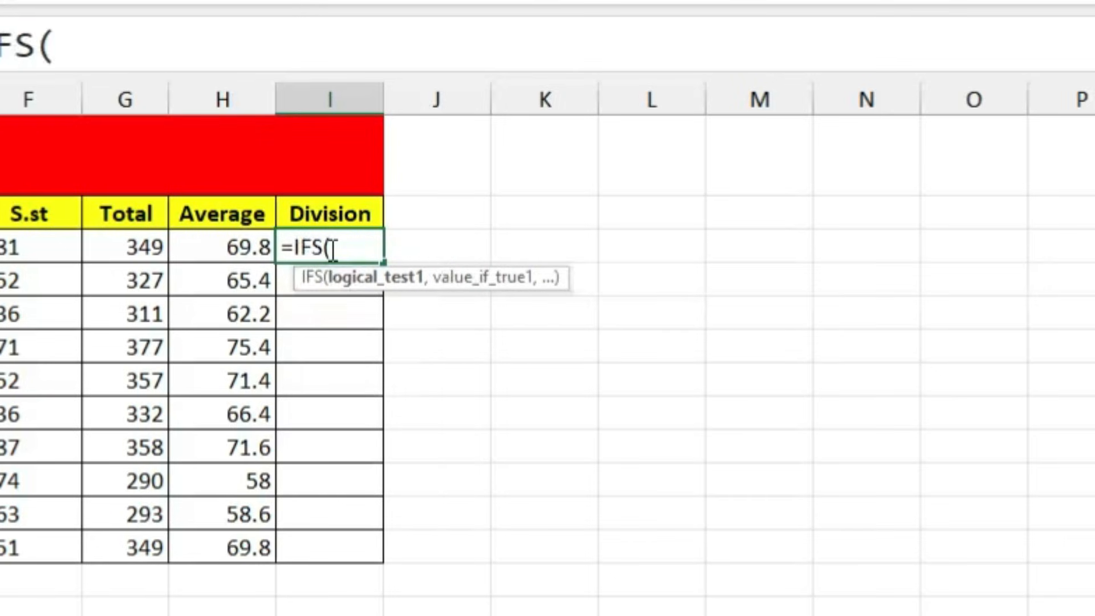
pyautogui.click(225, 242)
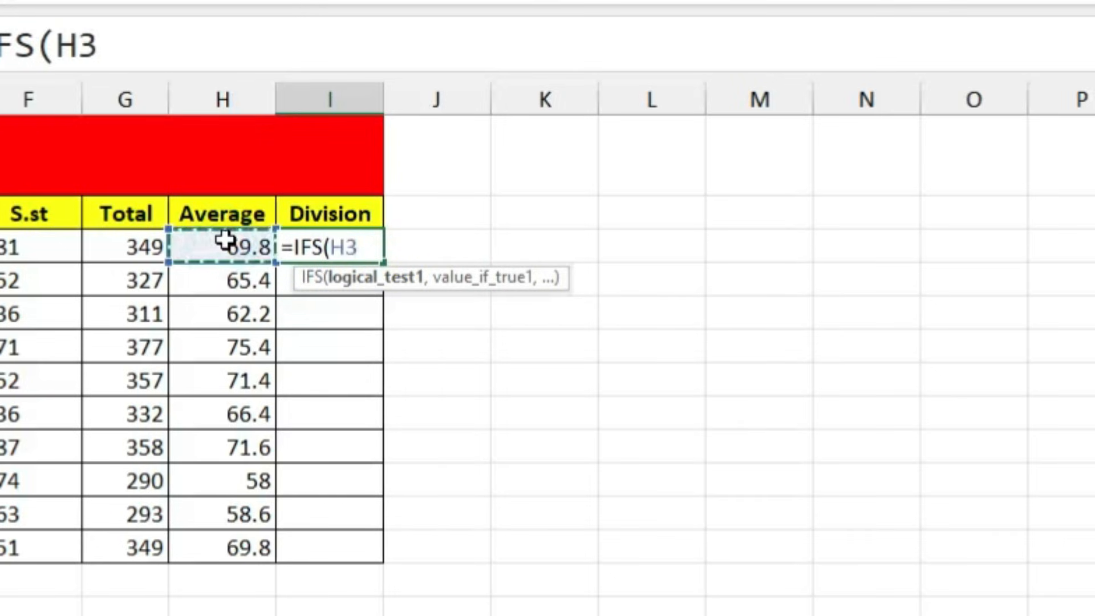
pyautogui.write('=')
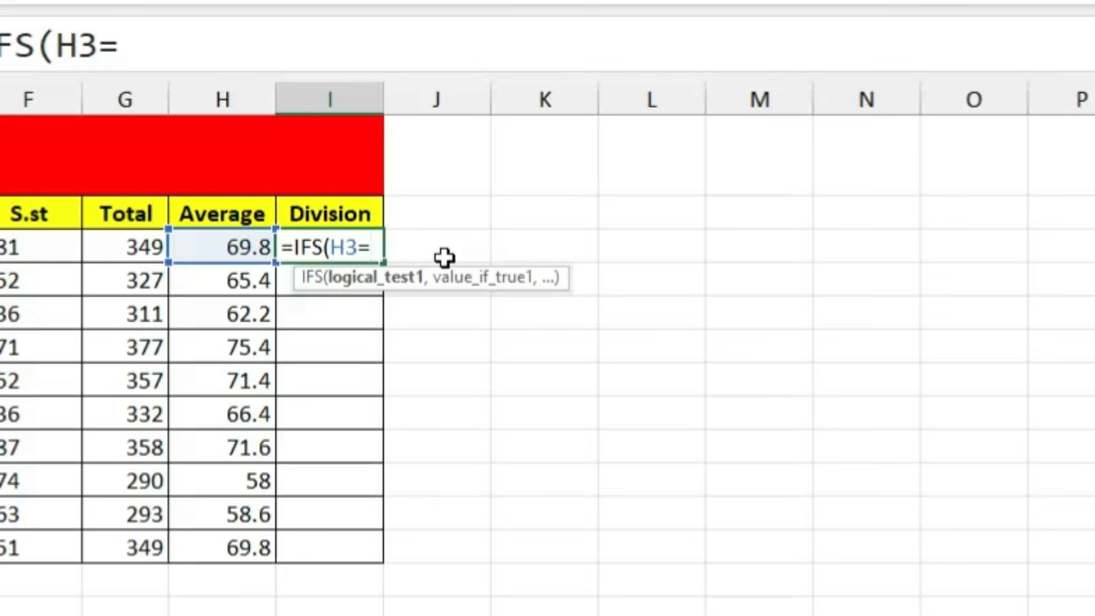
pyautogui.write('>60,')
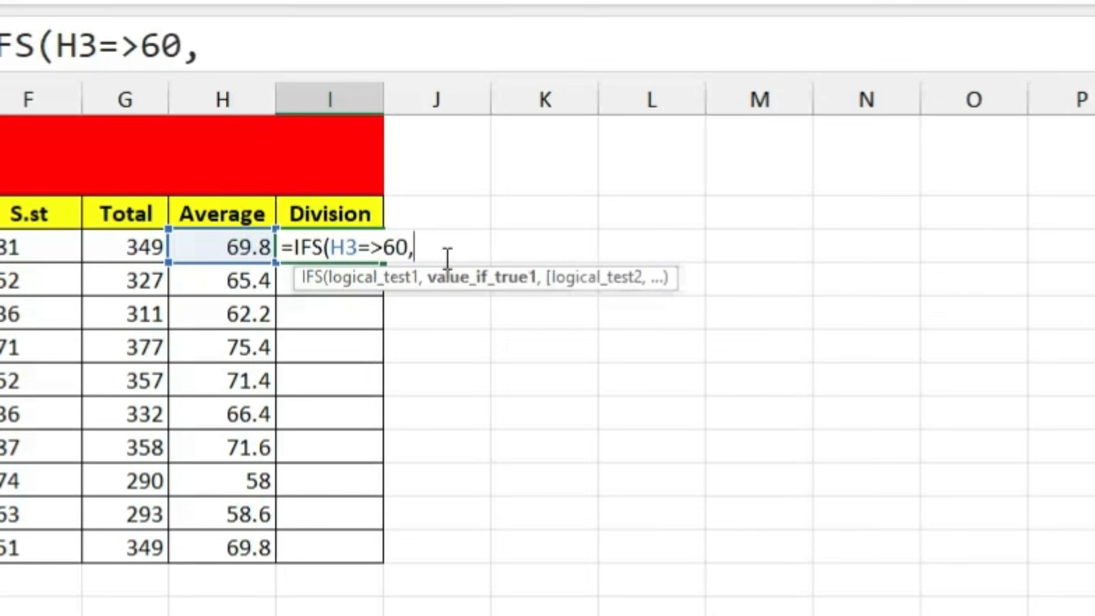
pyautogui.write('"First"')
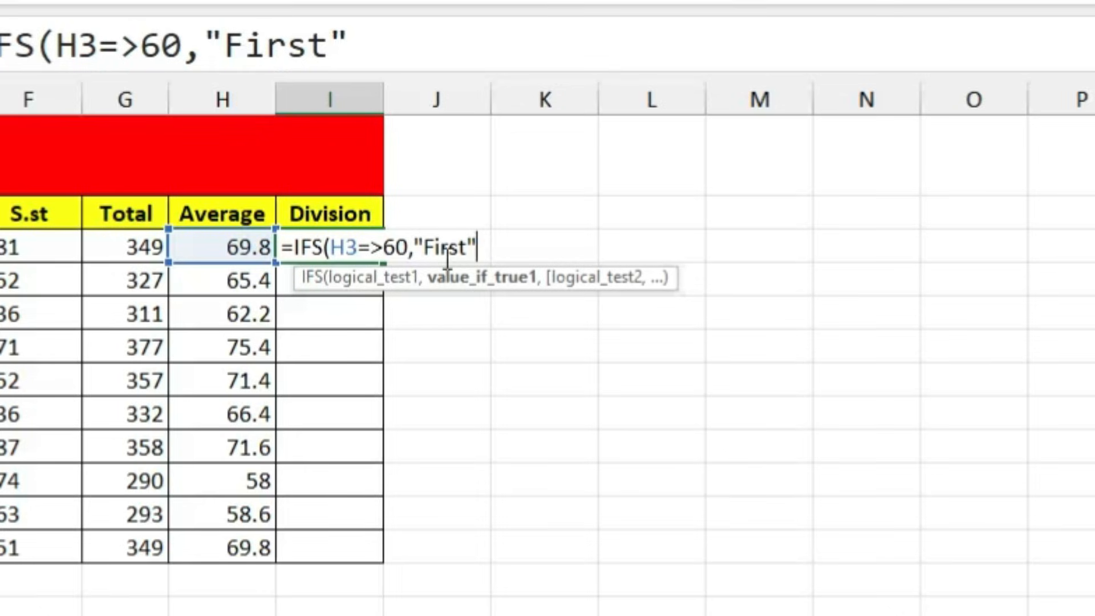
pyautogui.write(',')
pyautogui.click(246, 250)
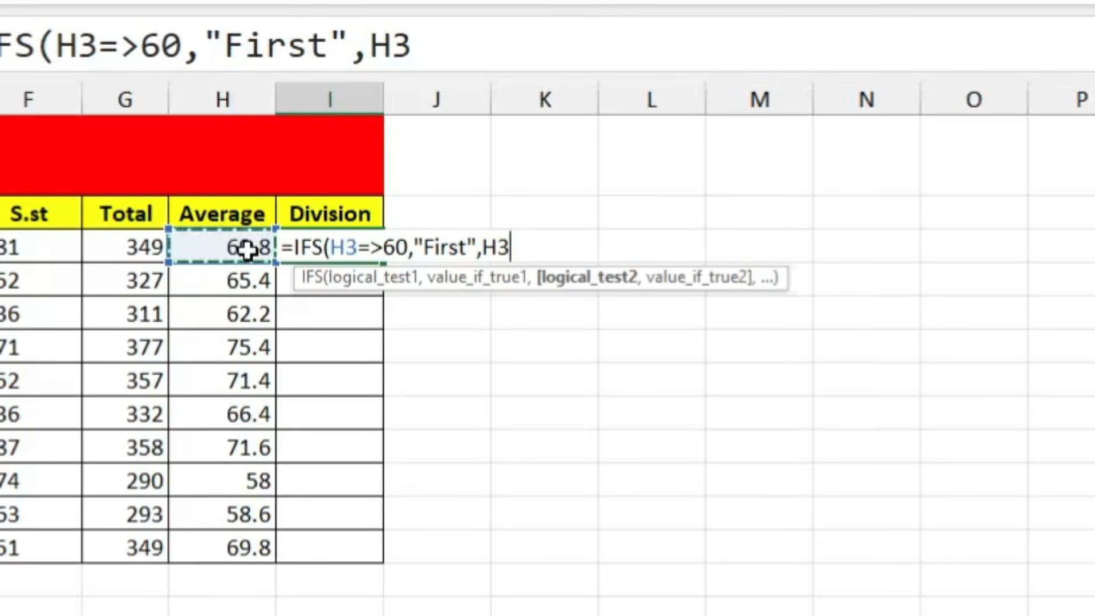
pyautogui.write('=>')
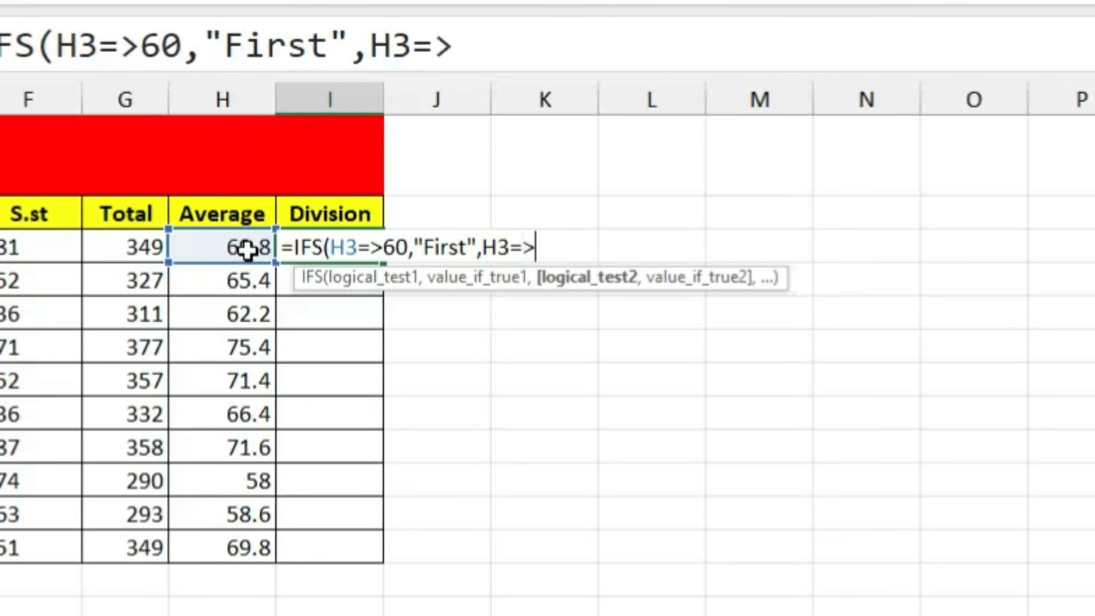
pyautogui.write('40,"')
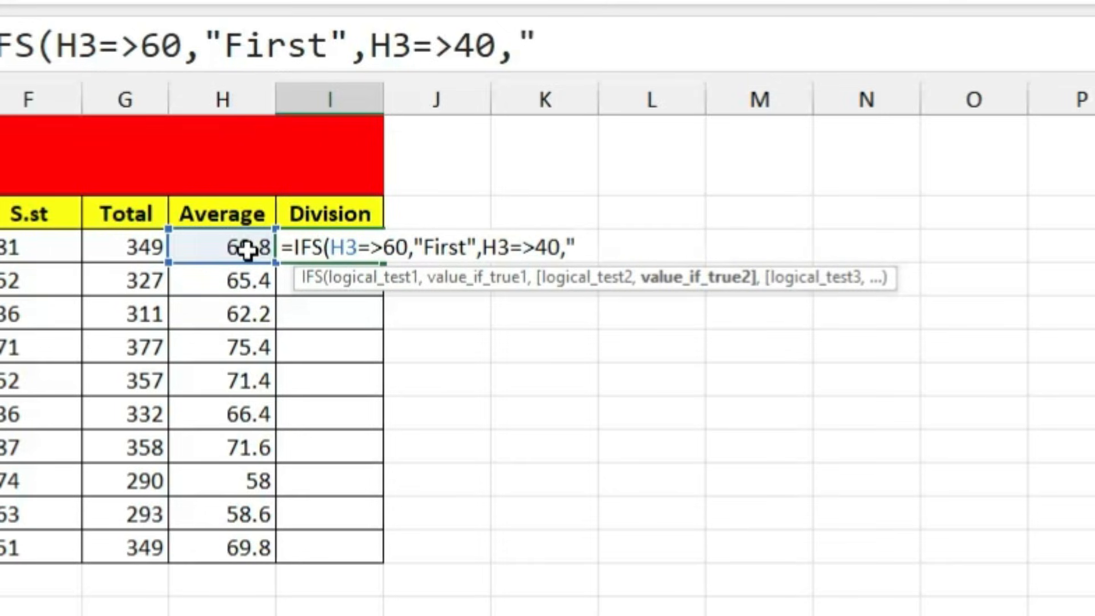
pyautogui.write('Second"')
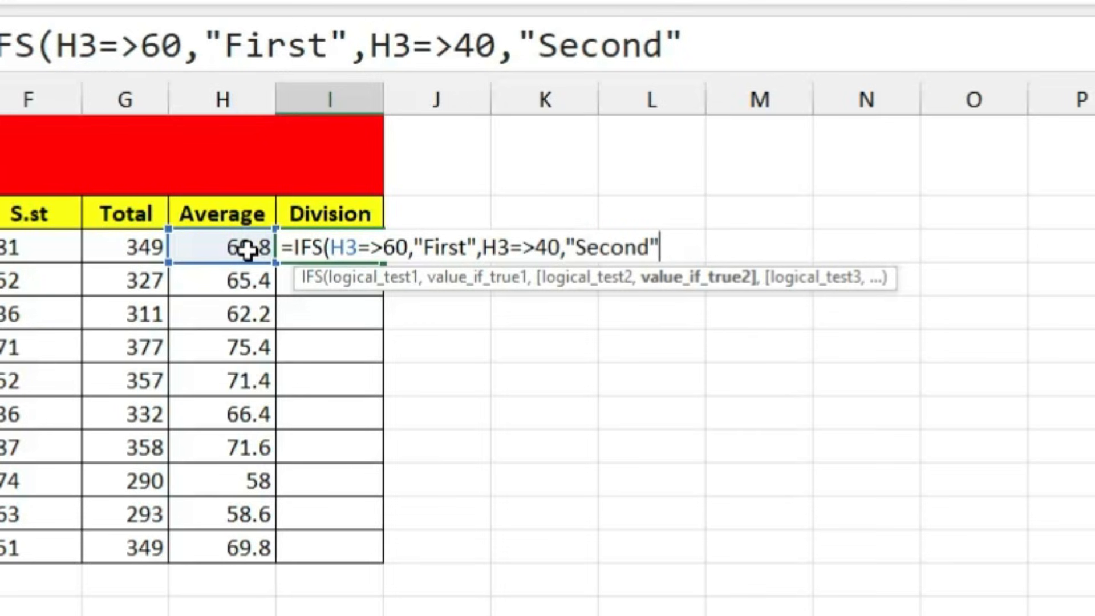
pyautogui.write(',')
pyautogui.click(246, 249)
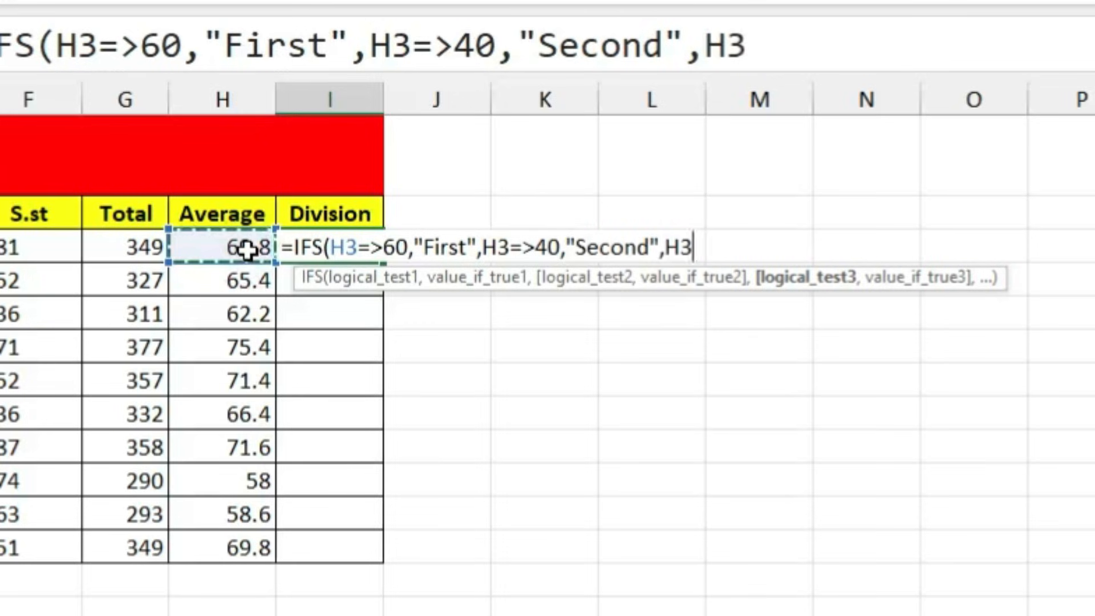
pyautogui.write('=>33')
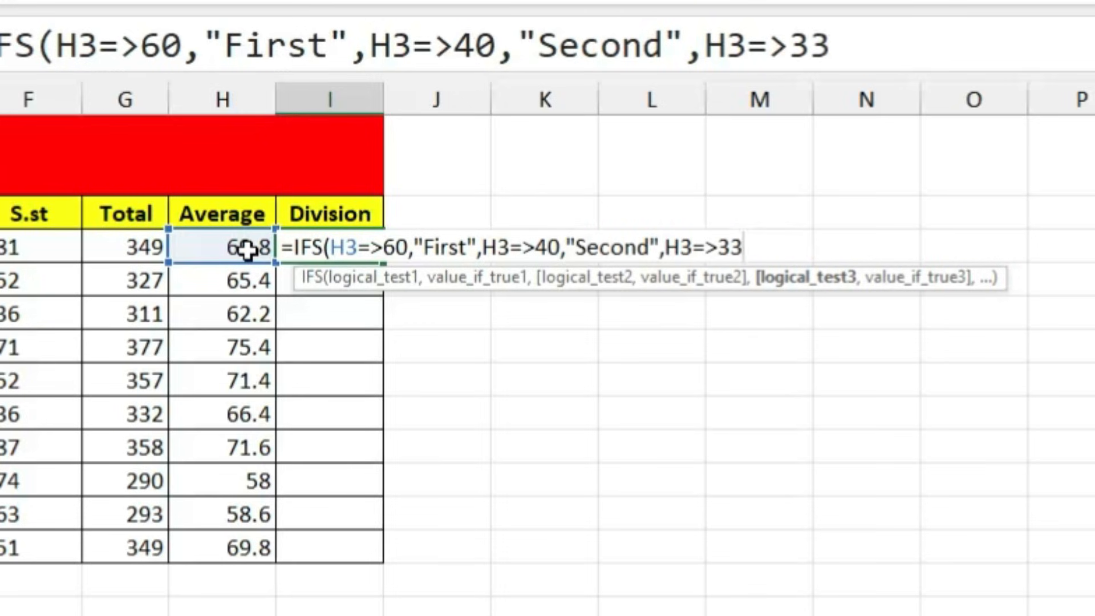
pyautogui.write(',":')
pyautogui.press('BackSpace')
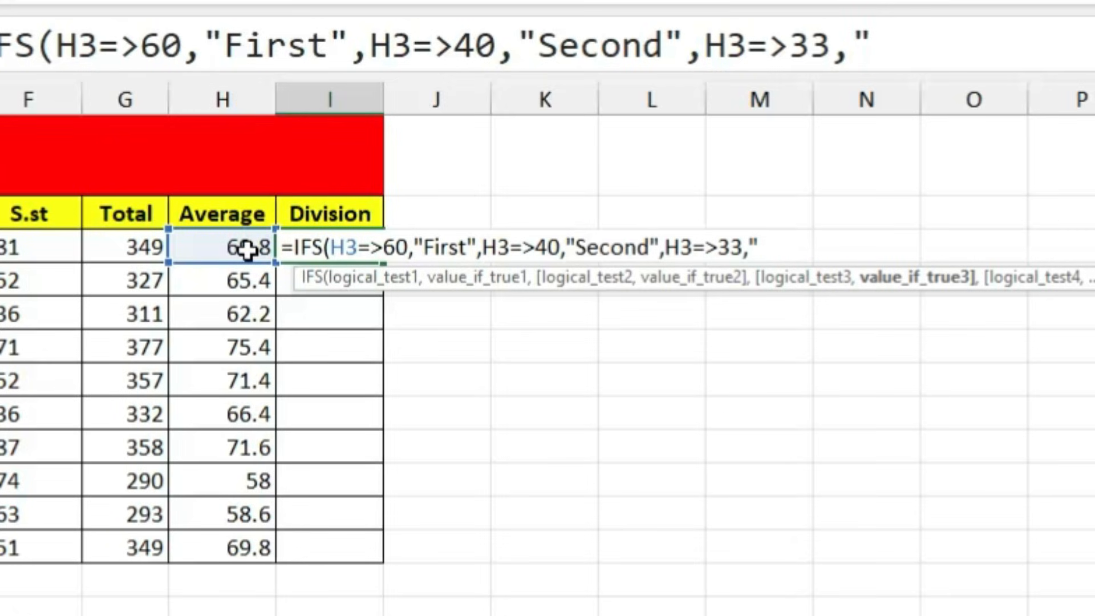
pyautogui.write('Third"')
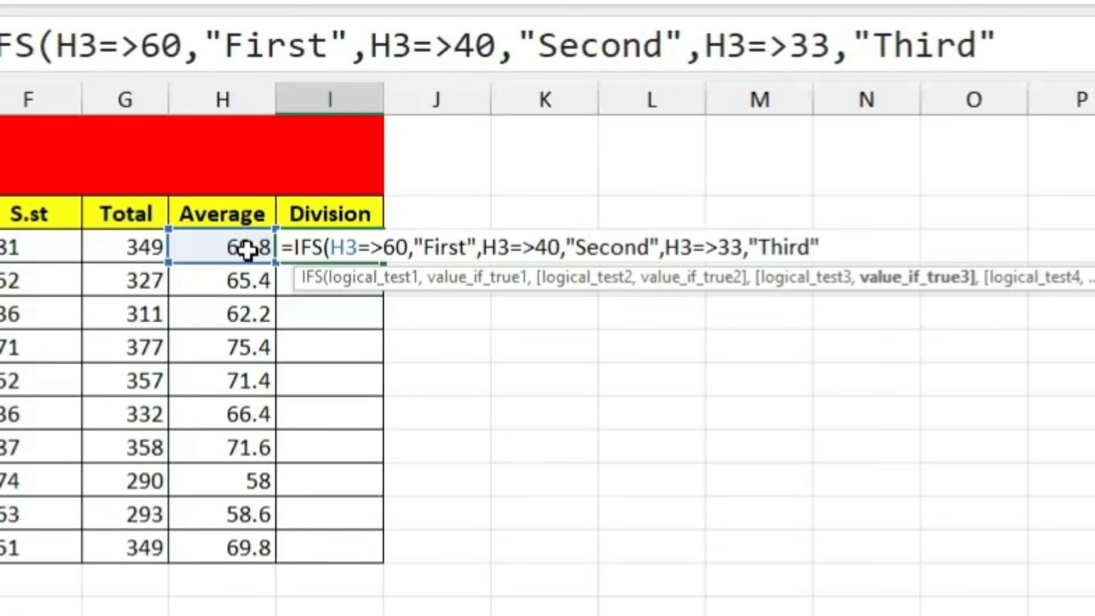
pyautogui.write(',')
# Step: Finish the IFS with Fail for H3<33, commit it, and fill it down through I12
pyautogui.click(246, 249)
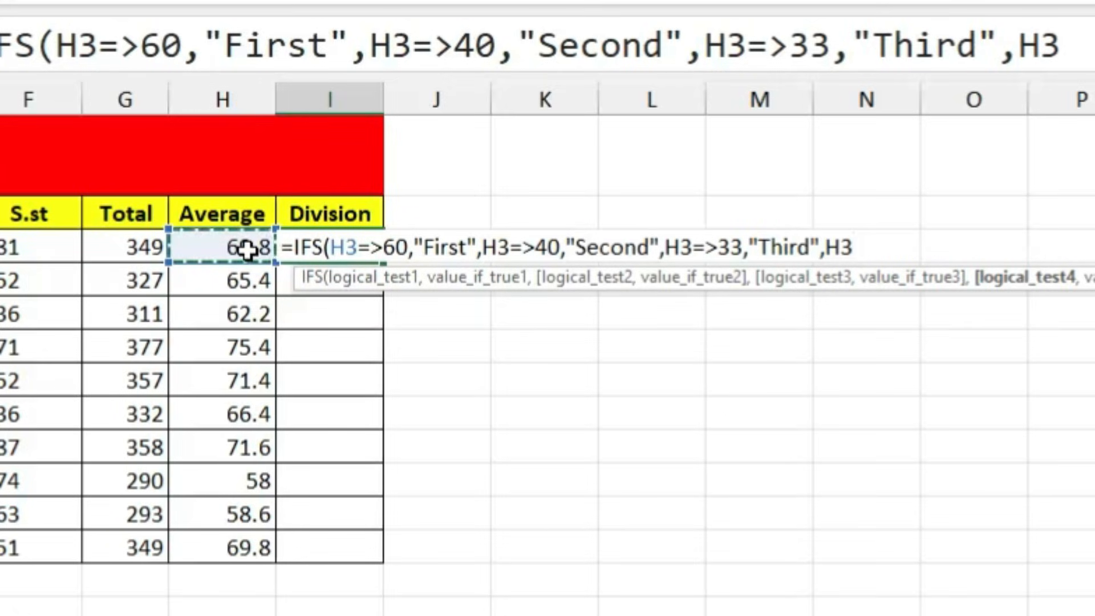
pyautogui.write('=')
pyautogui.press('BackSpace')
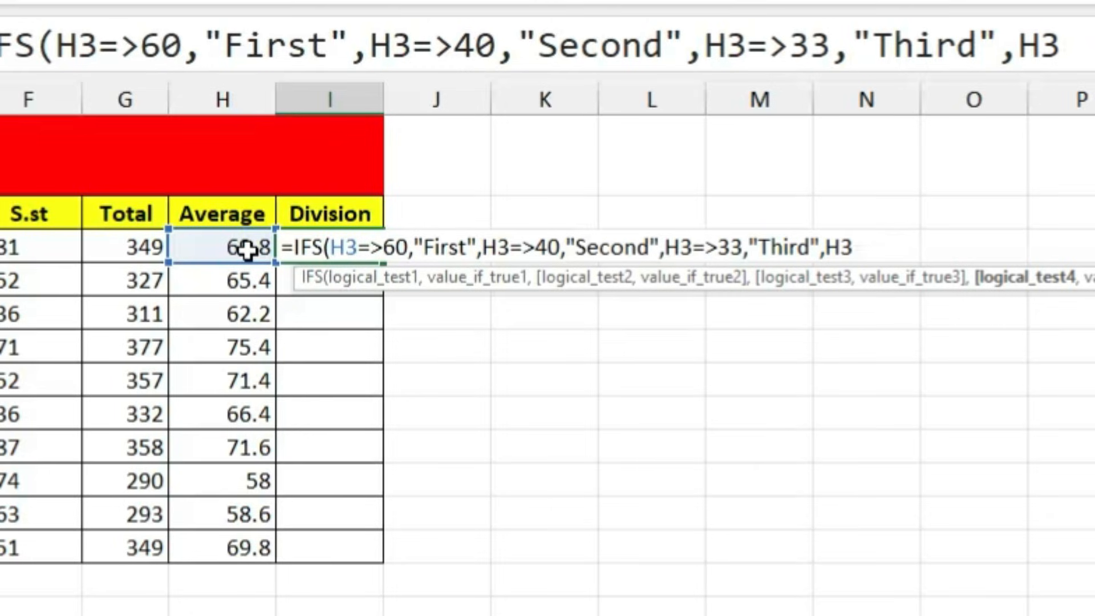
pyautogui.write('<33,"Fail')
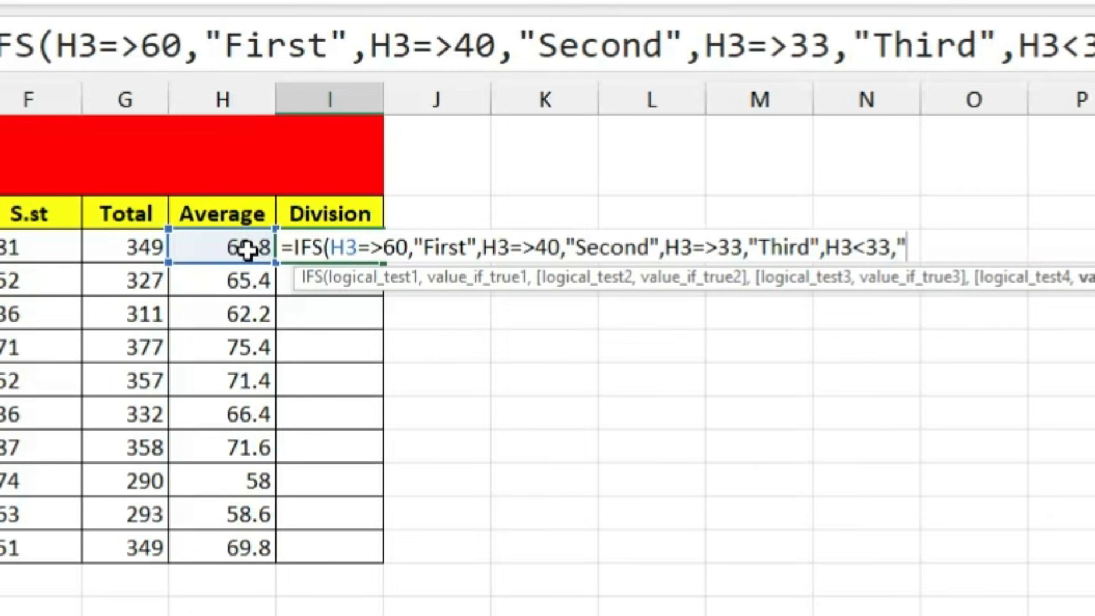
pyautogui.write('")')
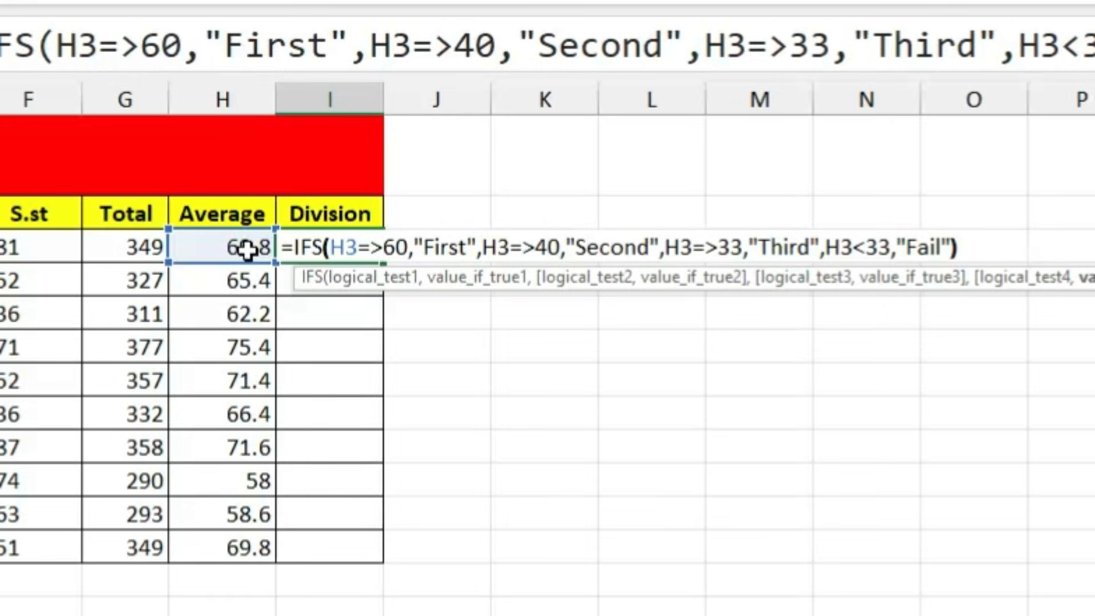
pyautogui.press('Return')
pyautogui.press('Return')
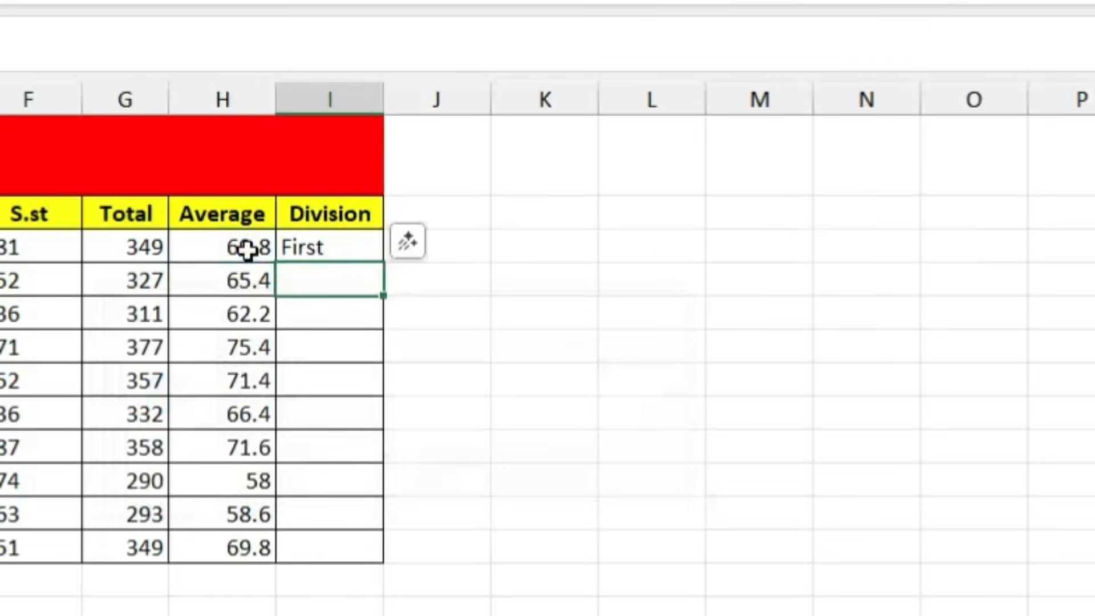
pyautogui.click(297, 243)
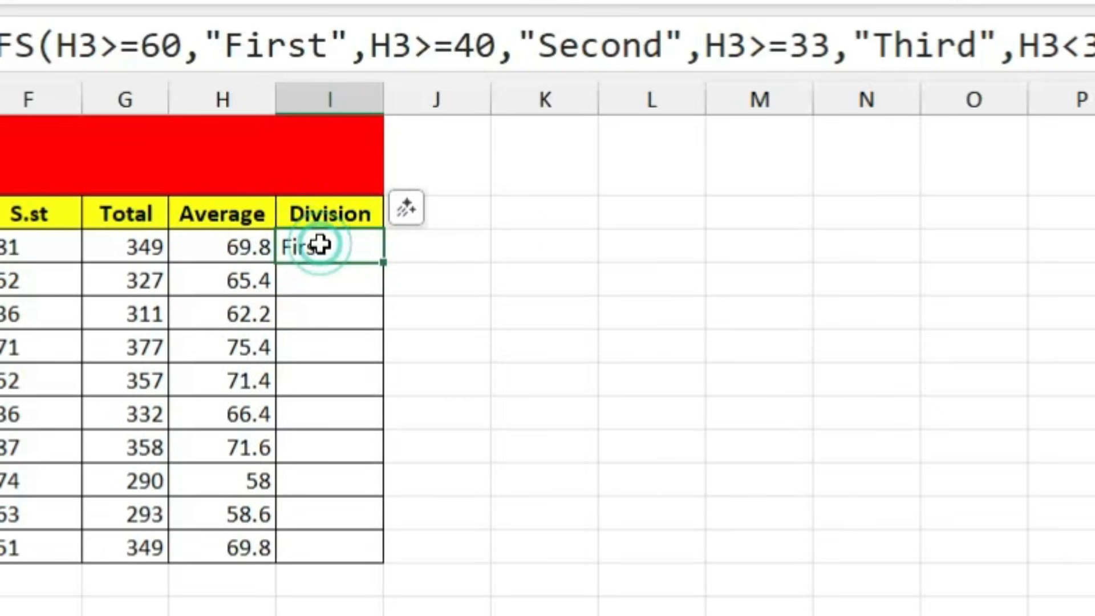
pyautogui.doubleClick(321, 244)
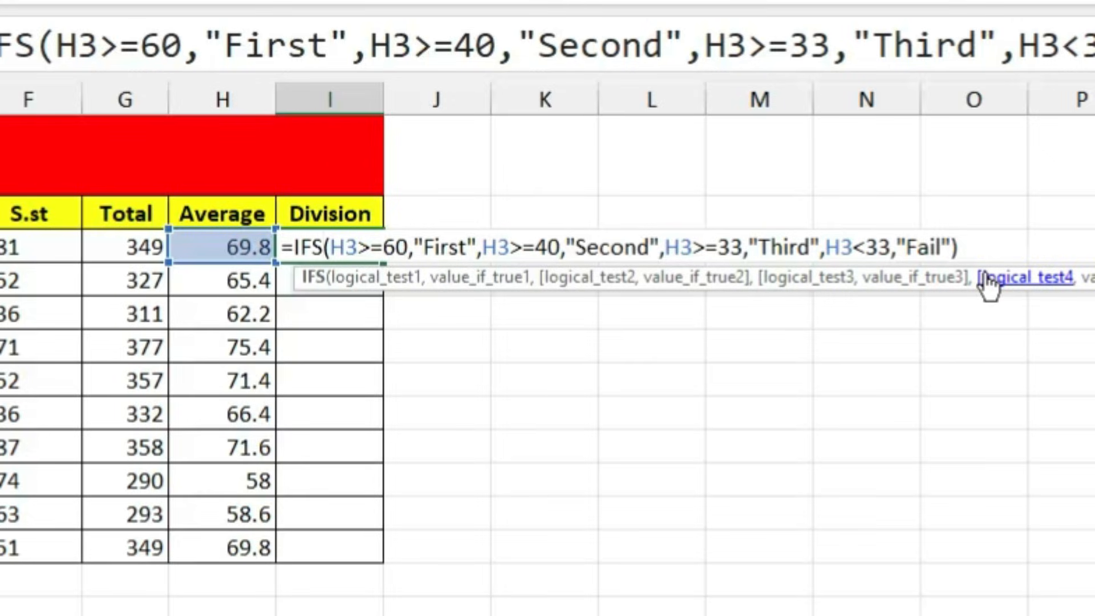
pyautogui.press('Return')
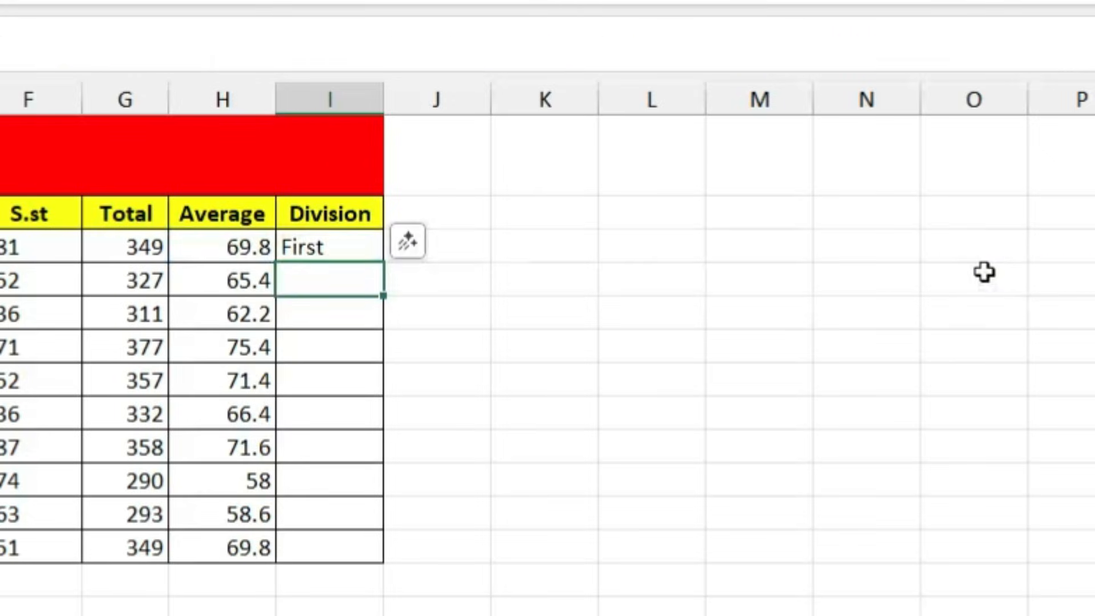
pyautogui.click(365, 246)
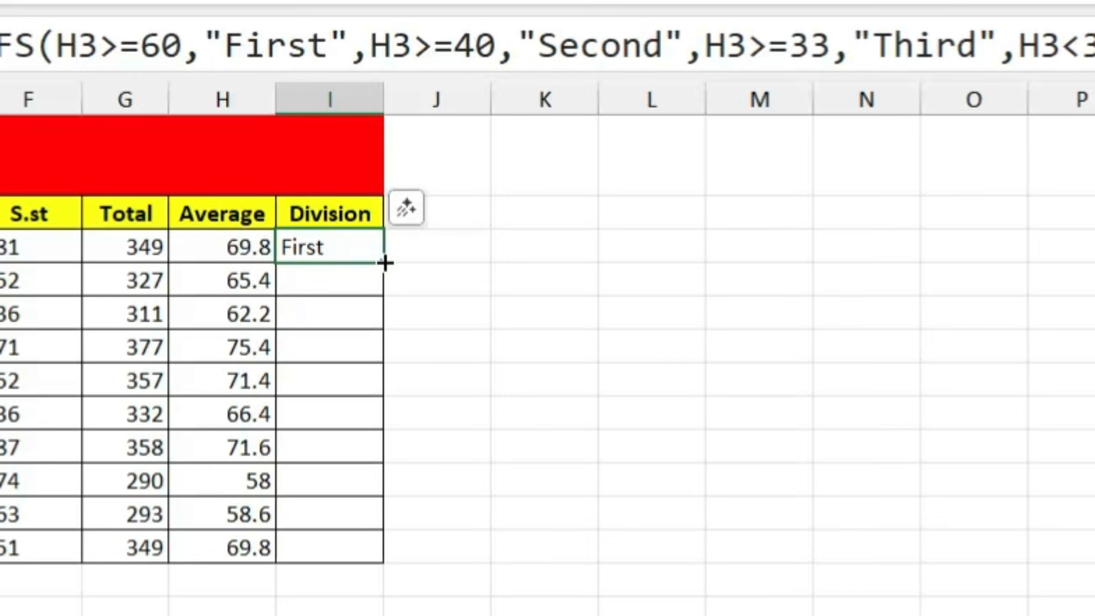
pyautogui.moveTo(385, 263); pyautogui.dragTo(367, 562)
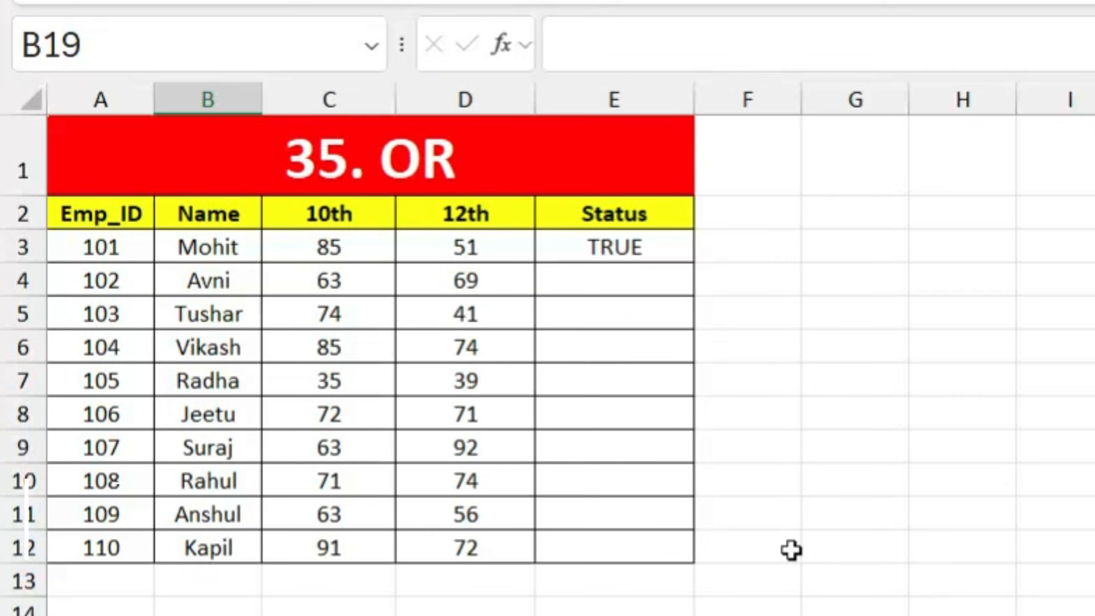
pyautogui.click(727, 594)
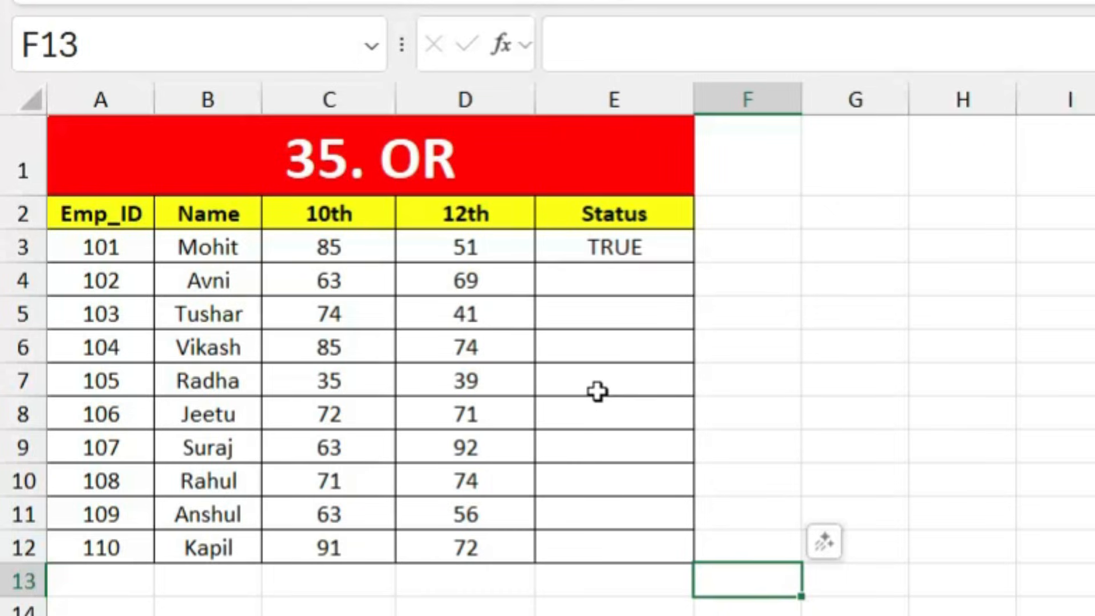
pyautogui.click(609, 251)
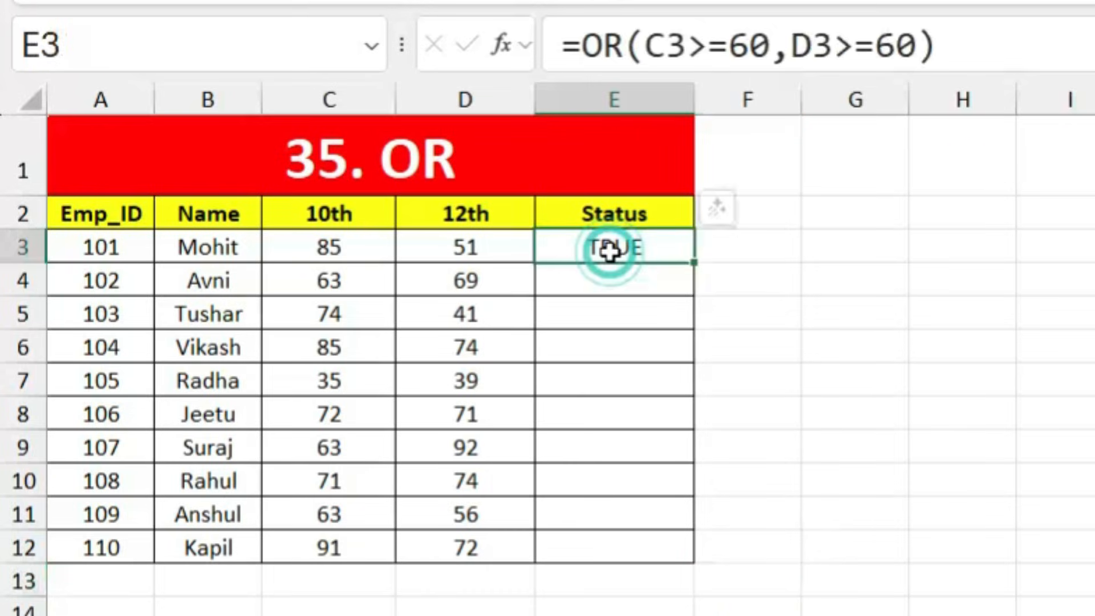
pyautogui.press('Return')
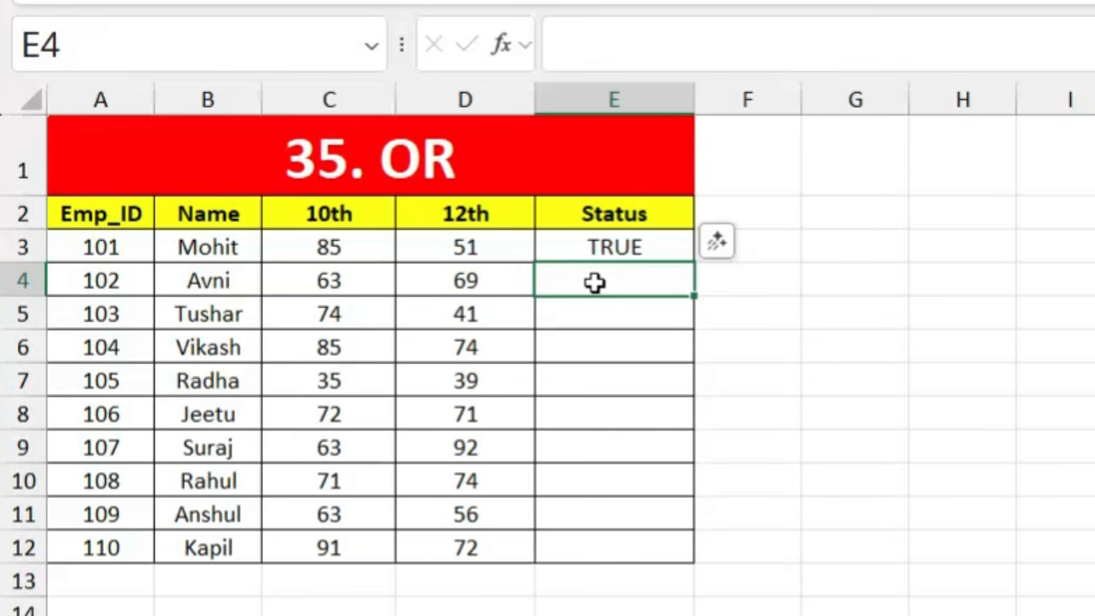
# Step: Enter =OR(C4>=60,D4>=60) in E4, accepting Excel's operator correction
pyautogui.write('=or')
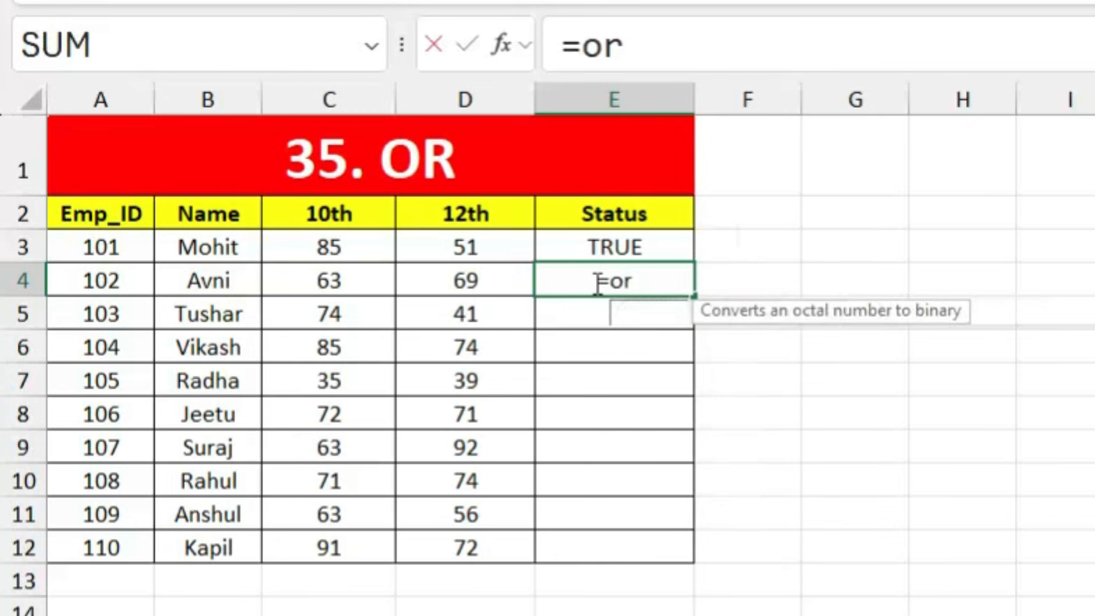
pyautogui.press('Tab')
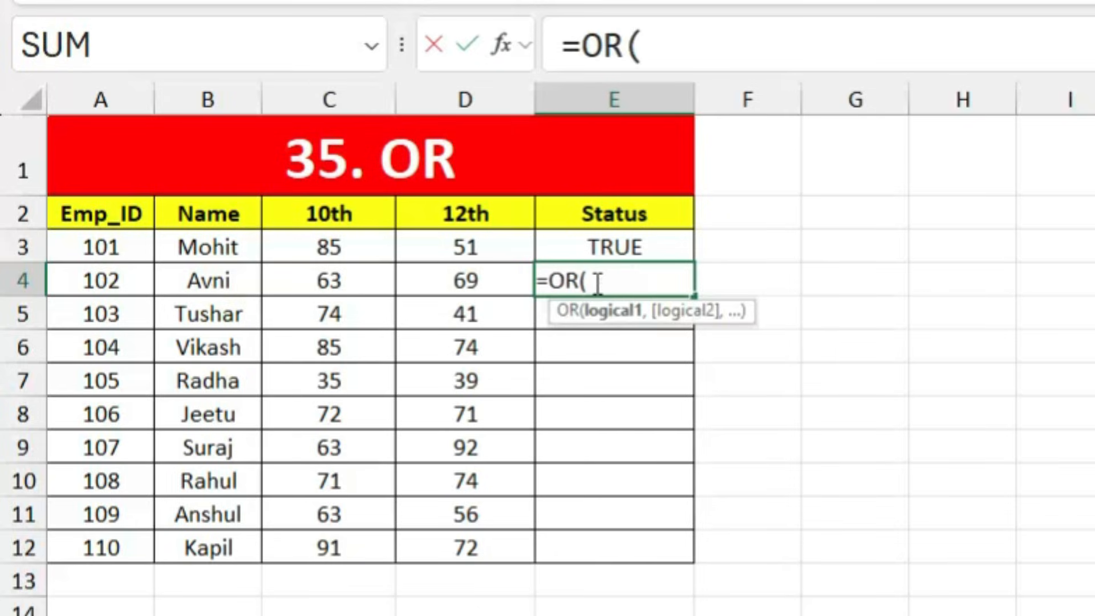
pyautogui.click(331, 283)
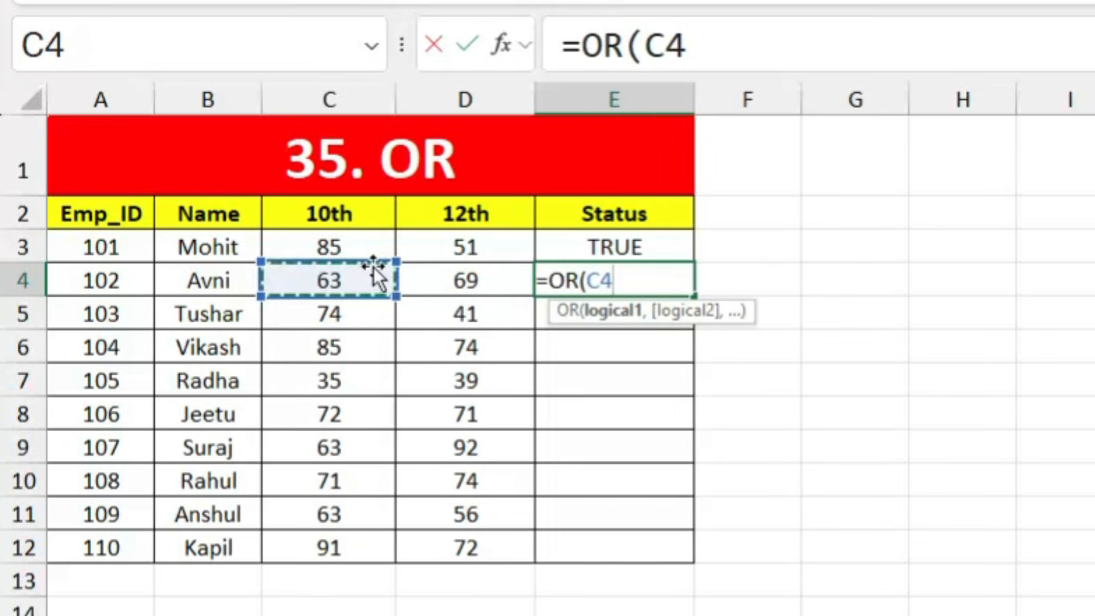
pyautogui.write('=>')
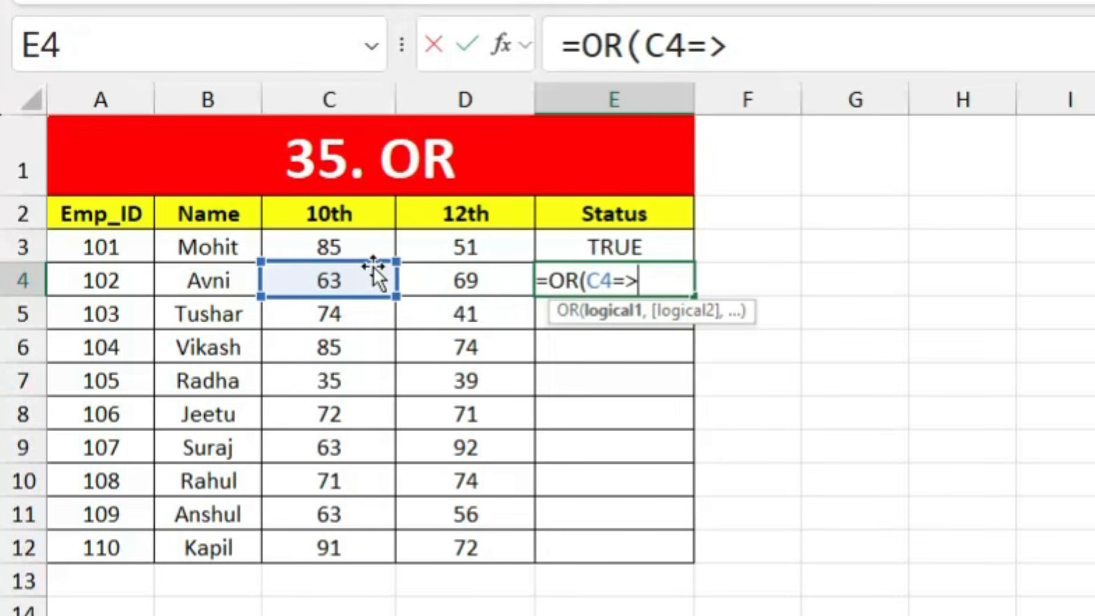
pyautogui.write('60,')
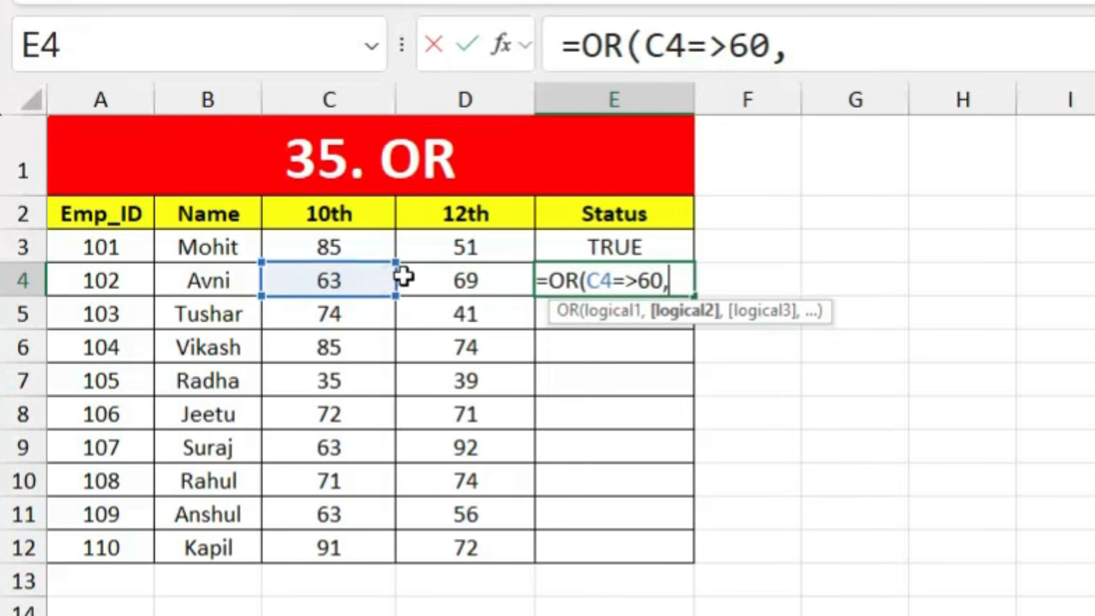
pyautogui.click(456, 283)
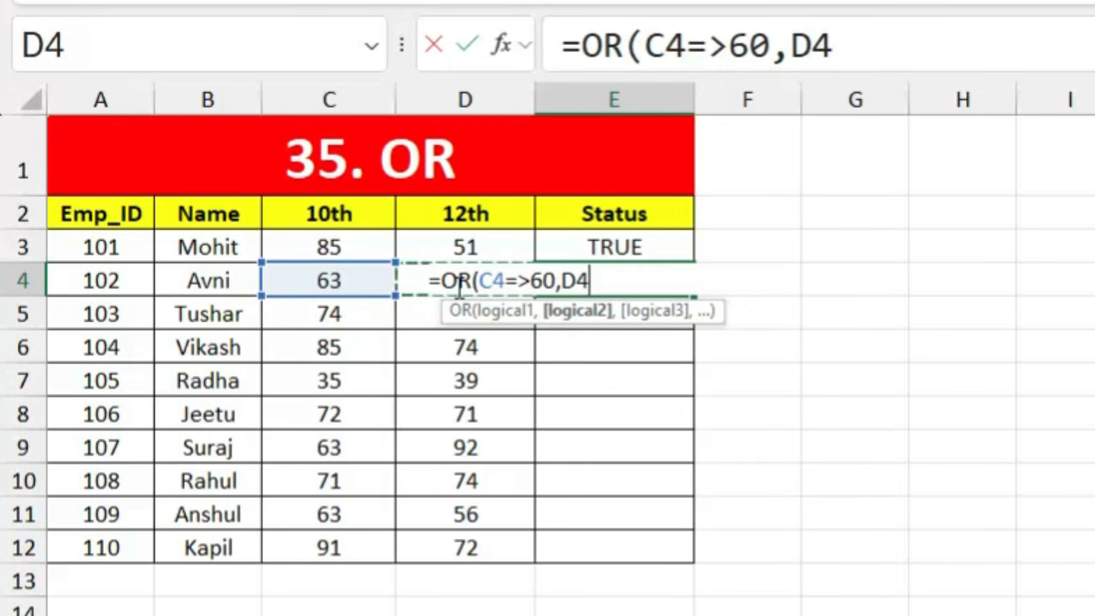
pyautogui.write('=>60')
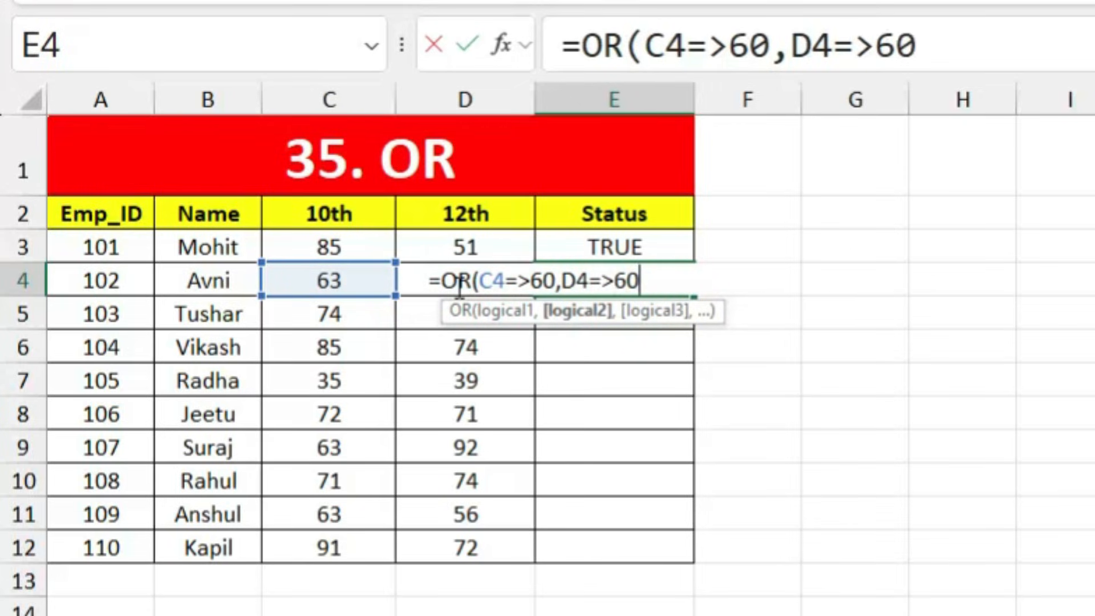
pyautogui.write(')')
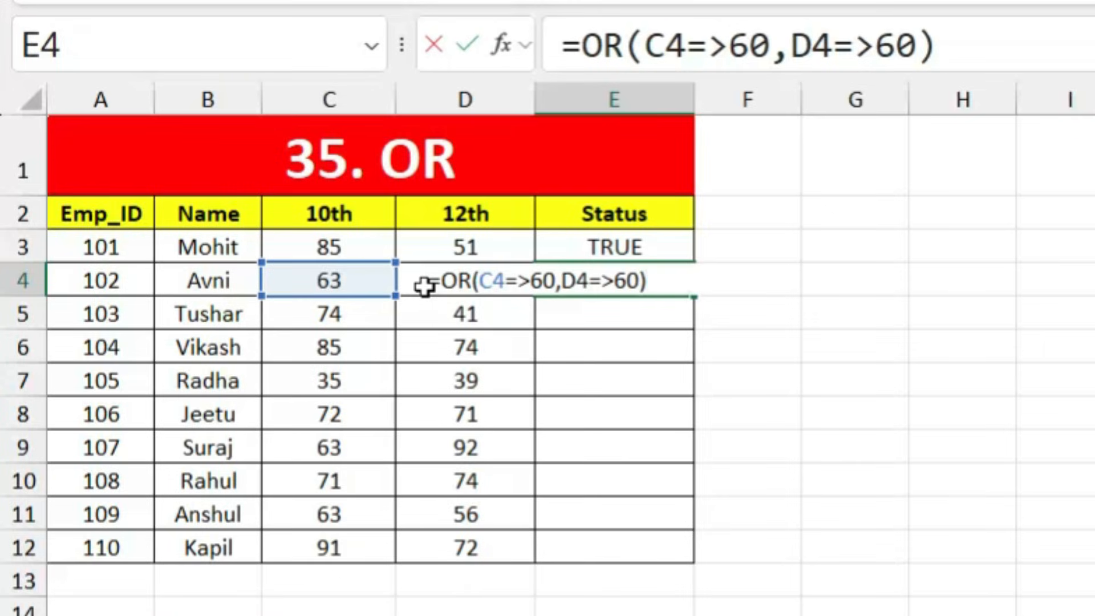
pyautogui.press('Return')
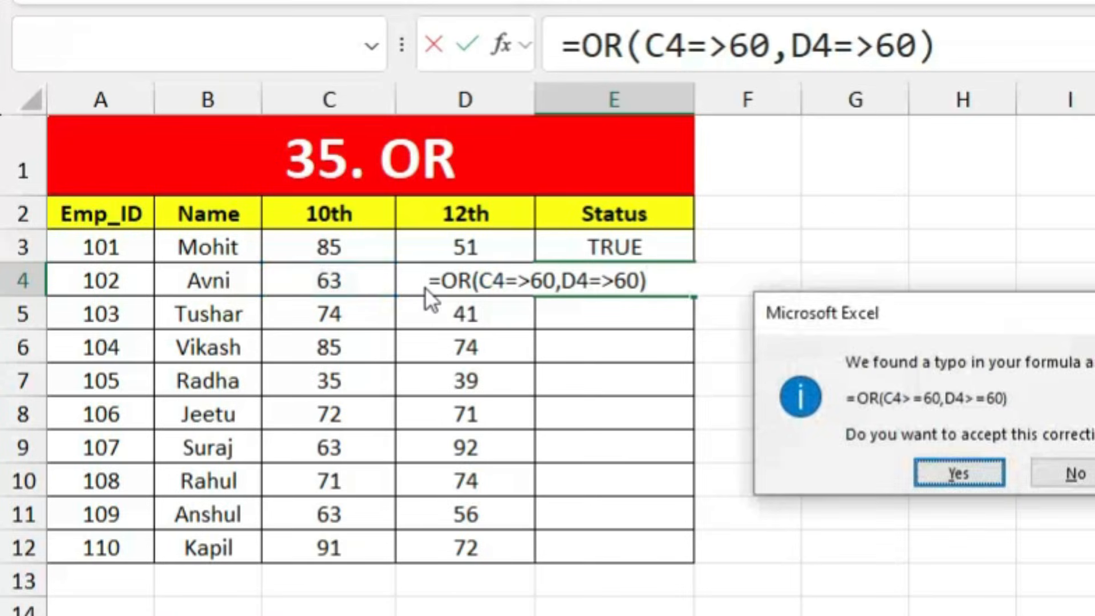
pyautogui.press('Return')
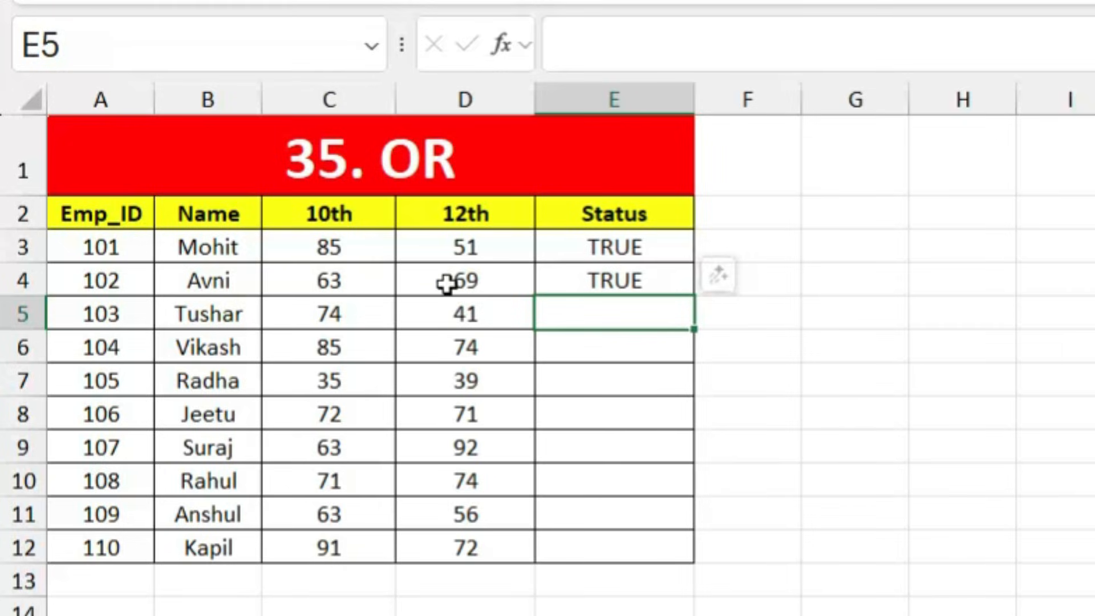
# Step: Change Avni's 12th mark in D4 to 52 and 10th mark in C4 to 35
pyautogui.click(483, 283)
pyautogui.write('52')
pyautogui.press('Return')
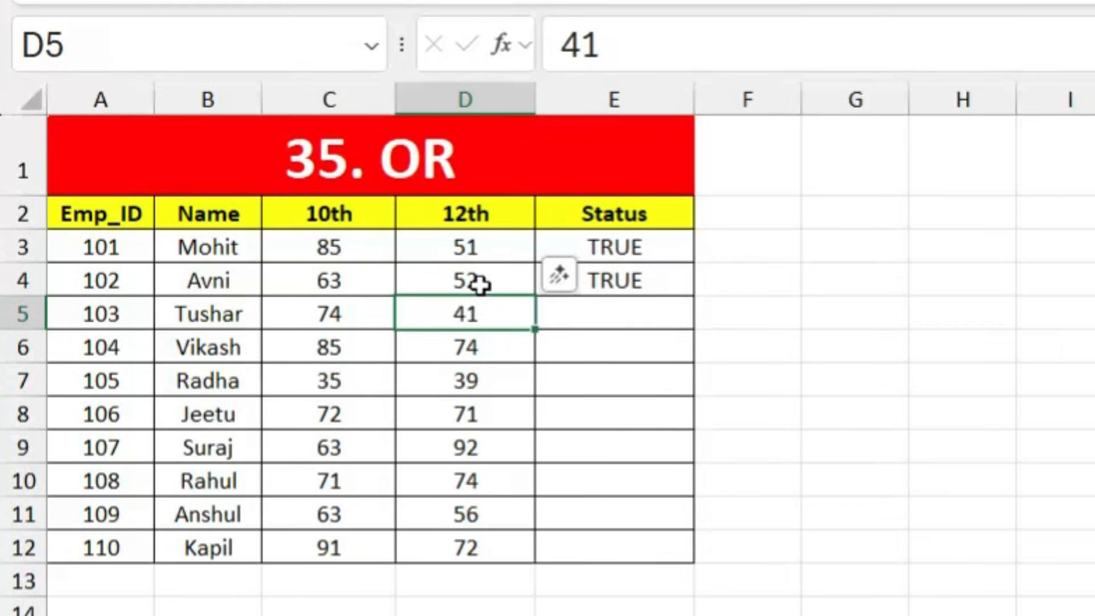
pyautogui.click(340, 287)
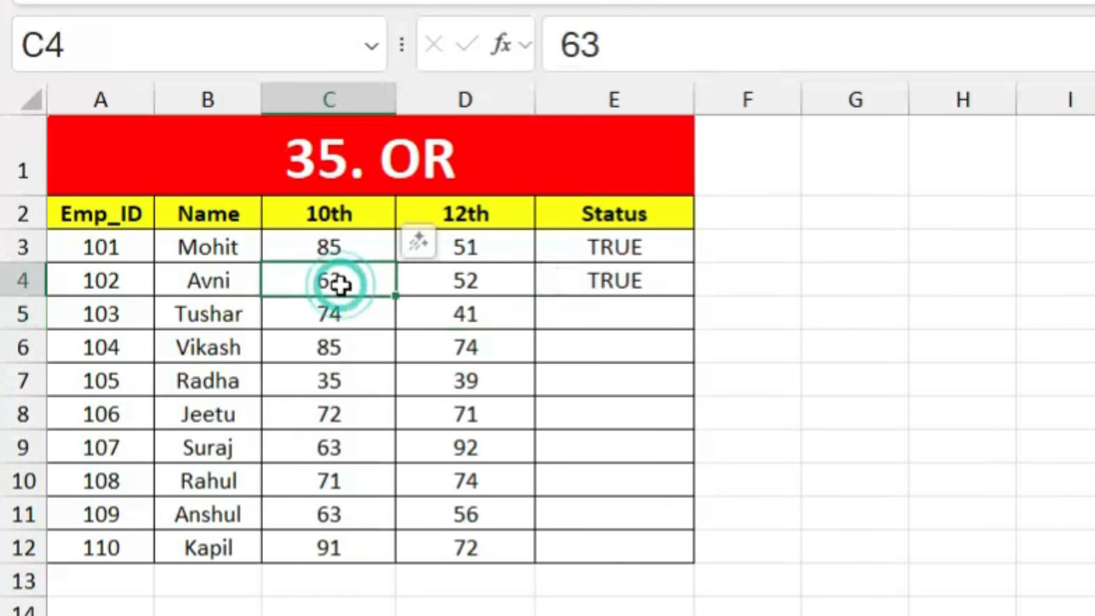
pyautogui.write('35')
pyautogui.press('Return')
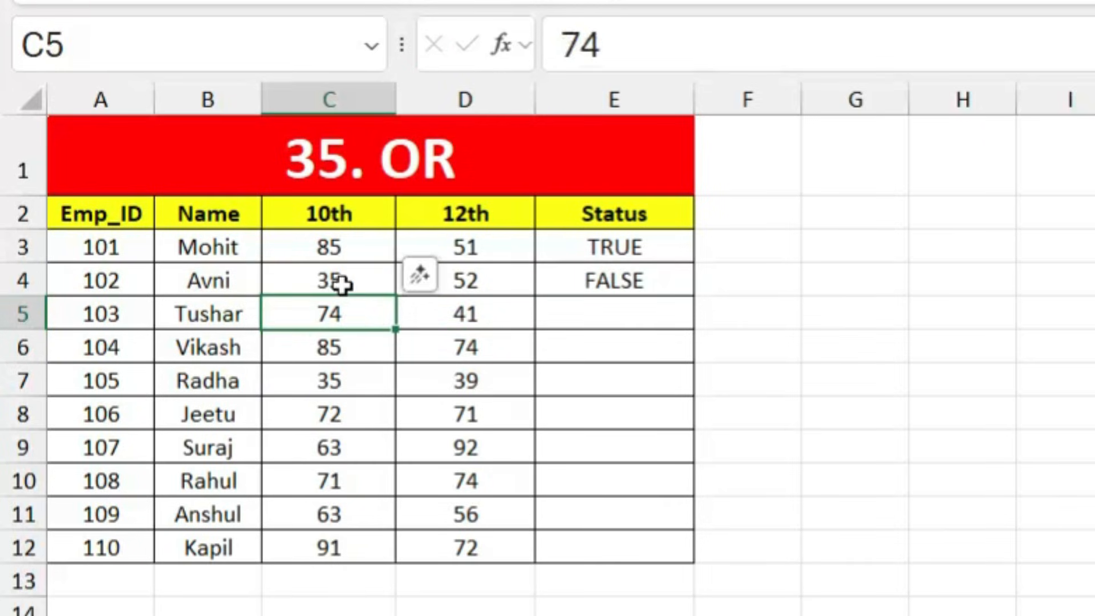
# Step: Fill the OR formula from E4 down to E12
pyautogui.click(621, 285)
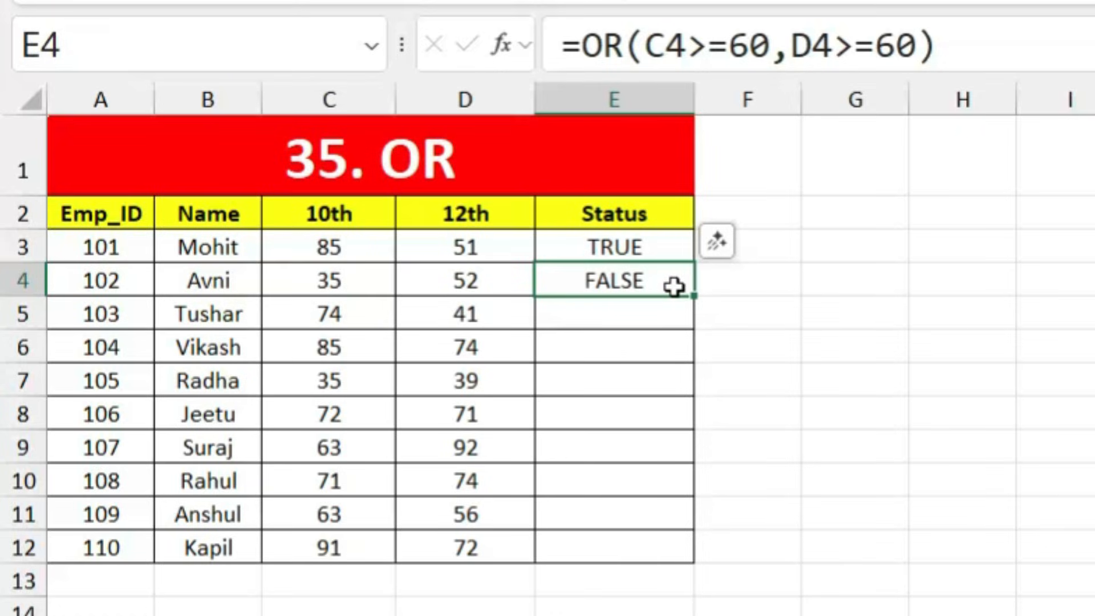
pyautogui.moveTo(693, 296); pyautogui.dragTo(695, 561)
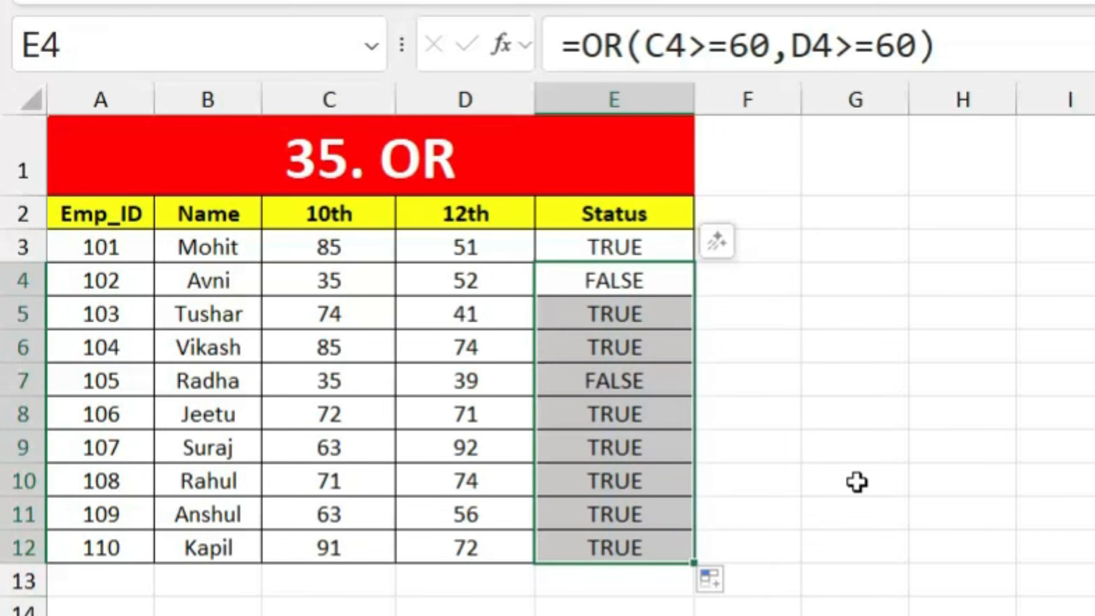
pyautogui.click(856, 482)
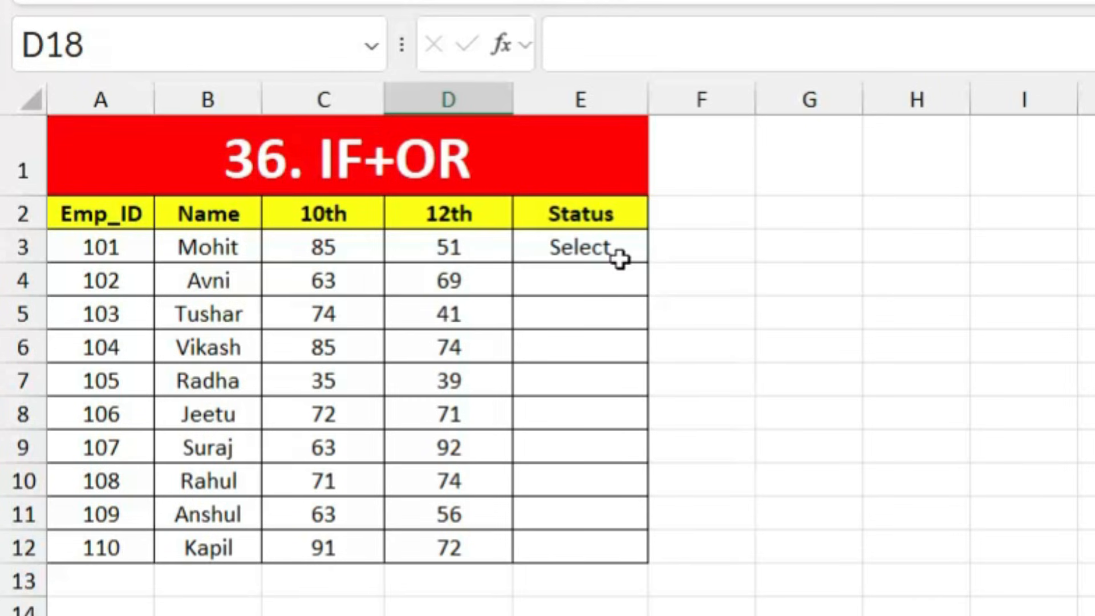
# Step: Enter =IF(OR(C4>=60,D4>=60),"Select","reject") in Avni's Status cell E4
pyautogui.click(596, 275)
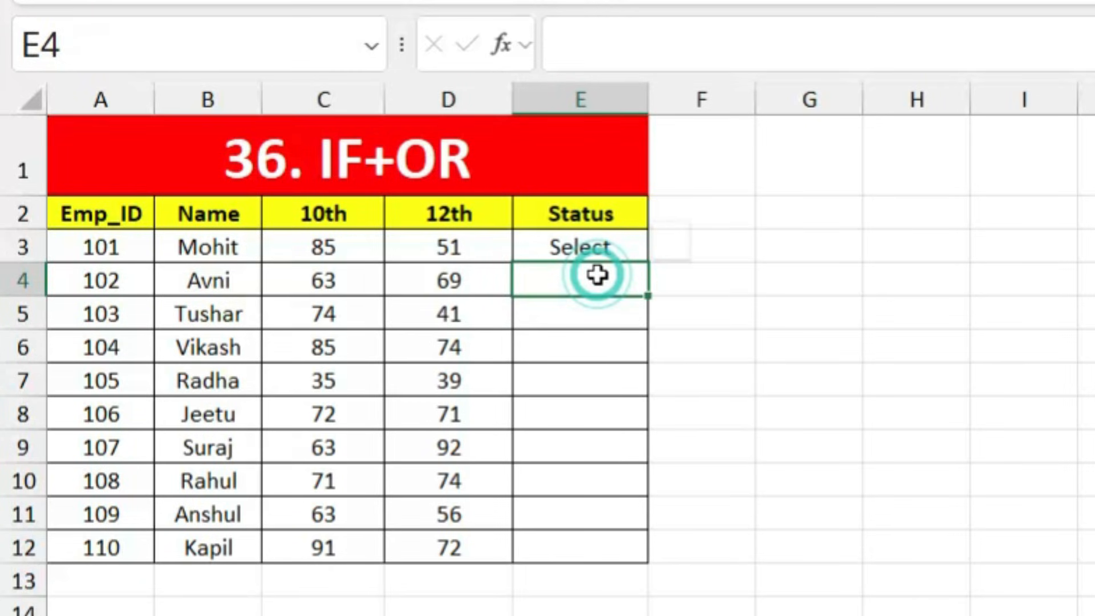
pyautogui.write('=if')
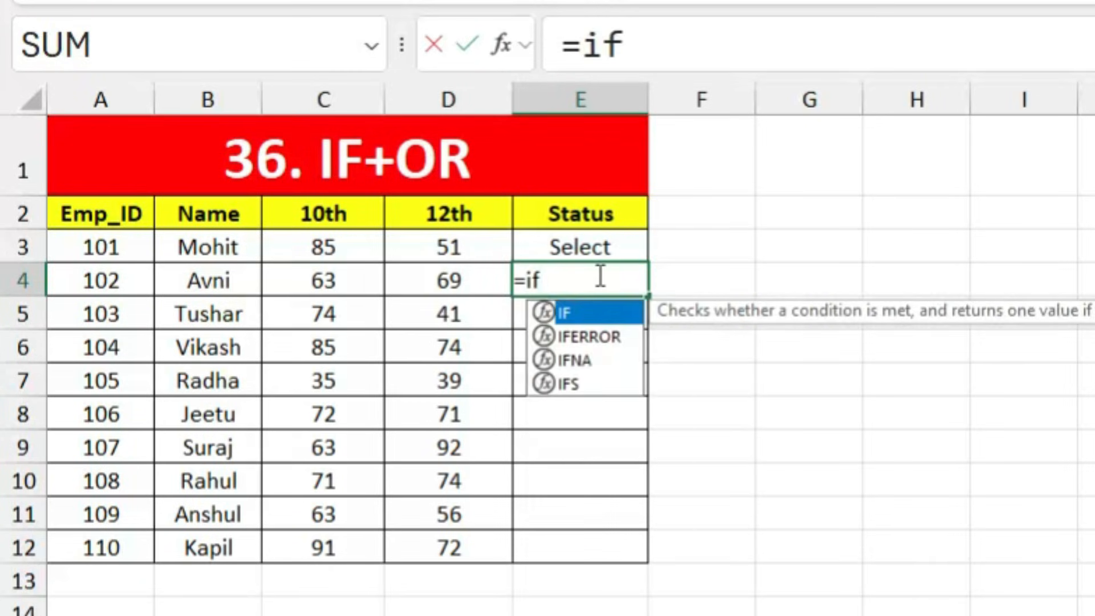
pyautogui.press('Tab')
pyautogui.write('or')
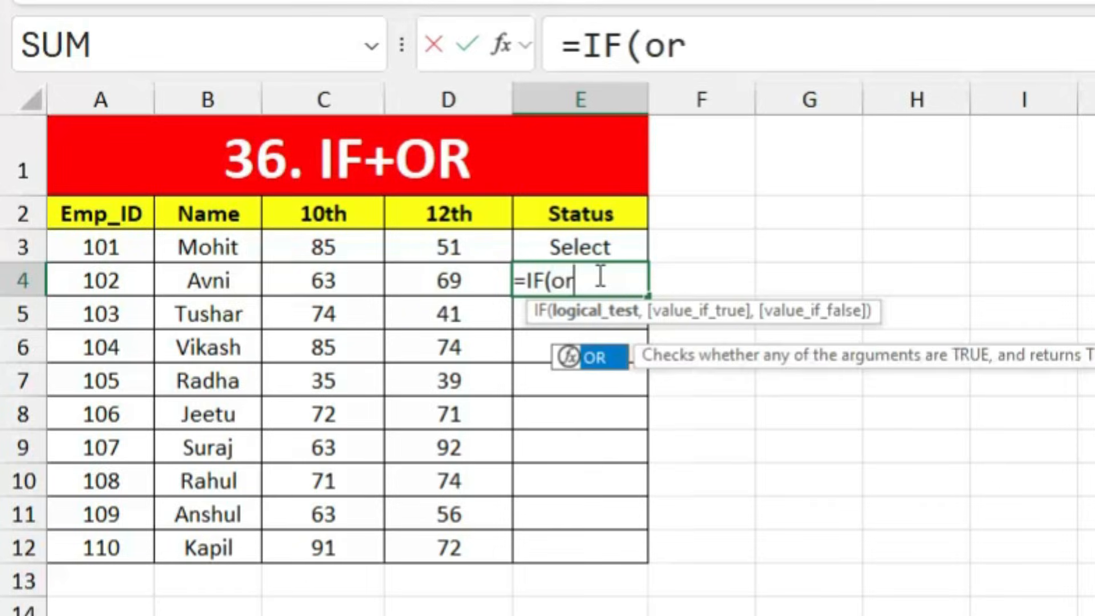
pyautogui.press('Tab')
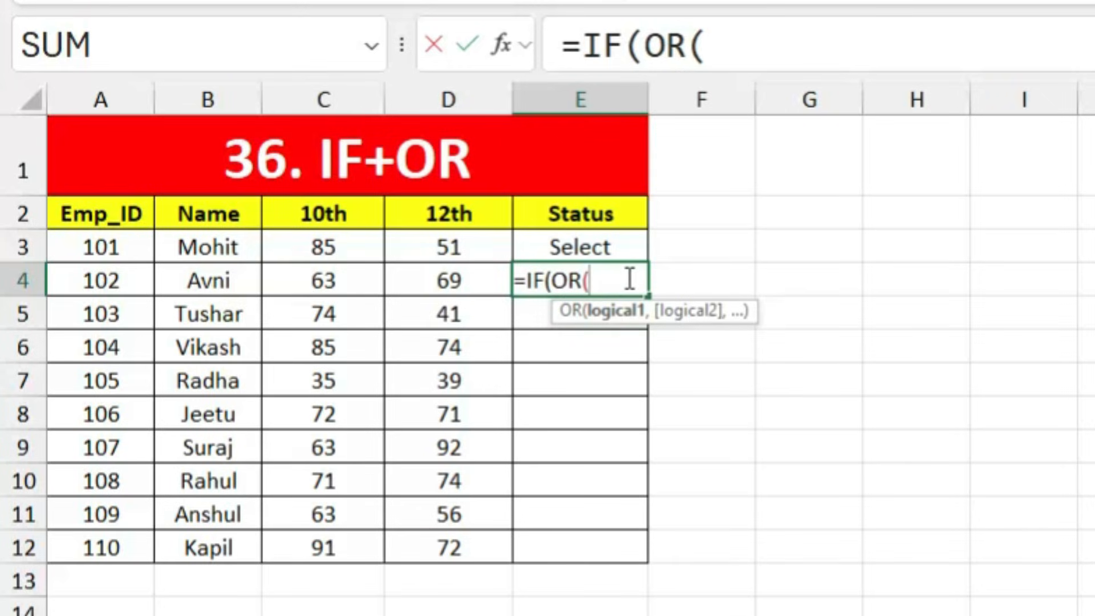
pyautogui.click(346, 280)
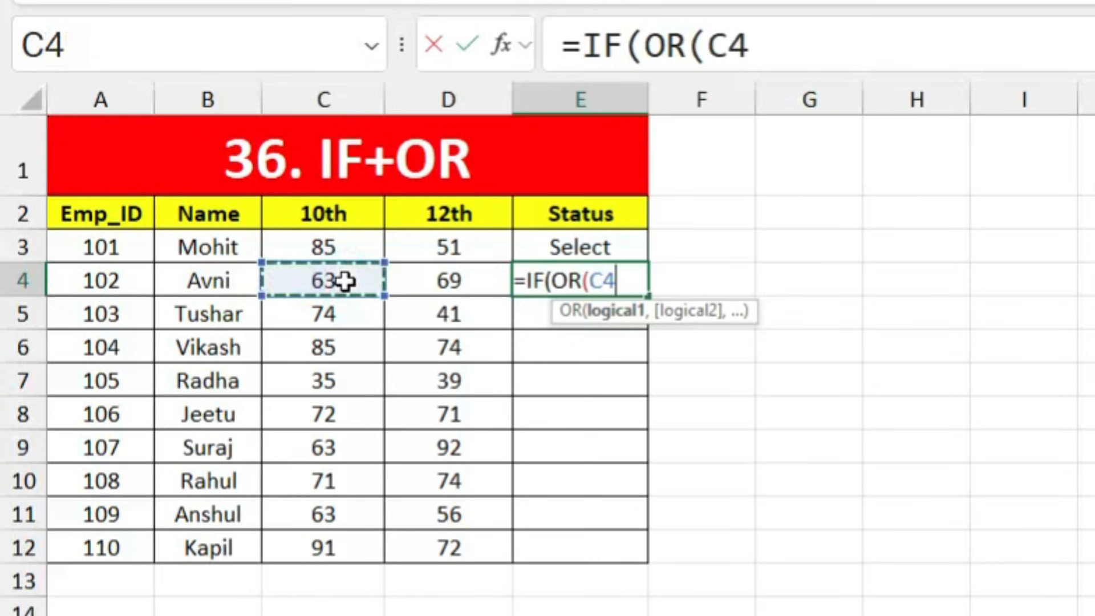
pyautogui.write('=>')
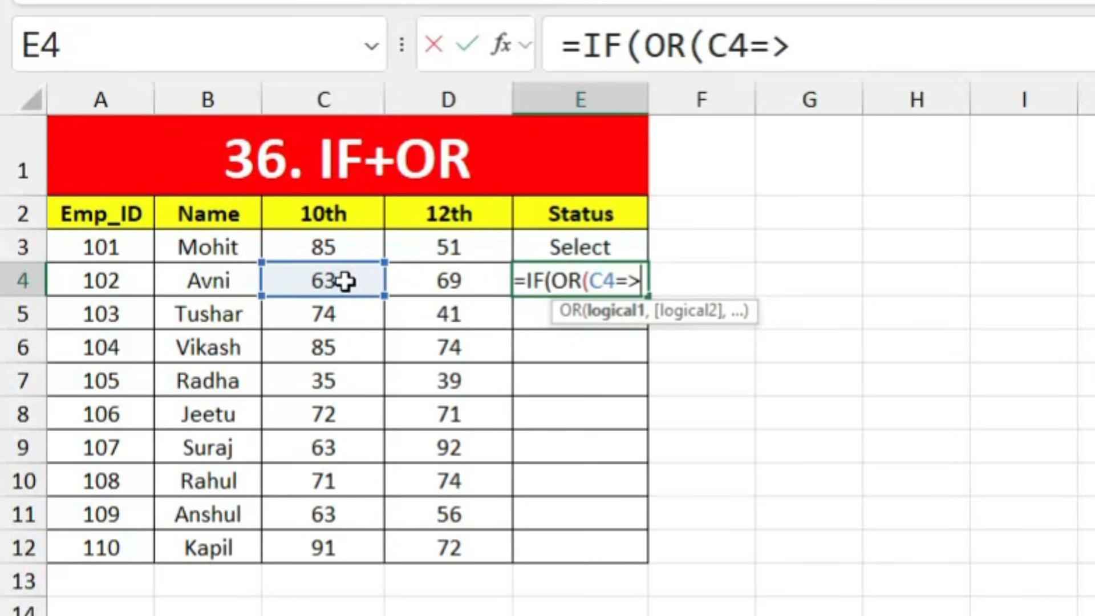
pyautogui.write('60,')
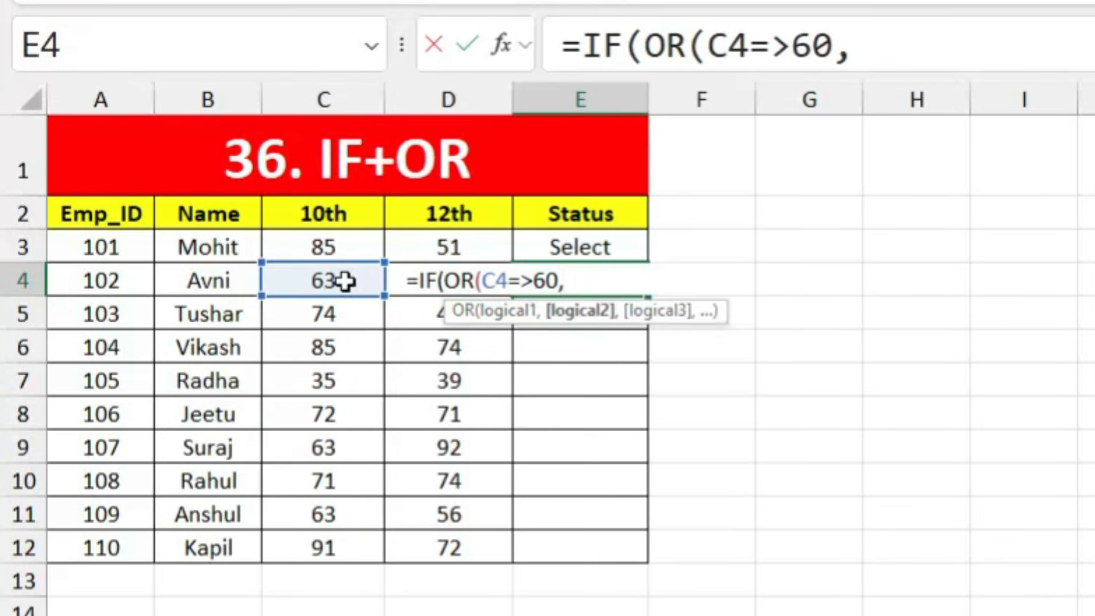
pyautogui.click(395, 281)
pyautogui.write('=')
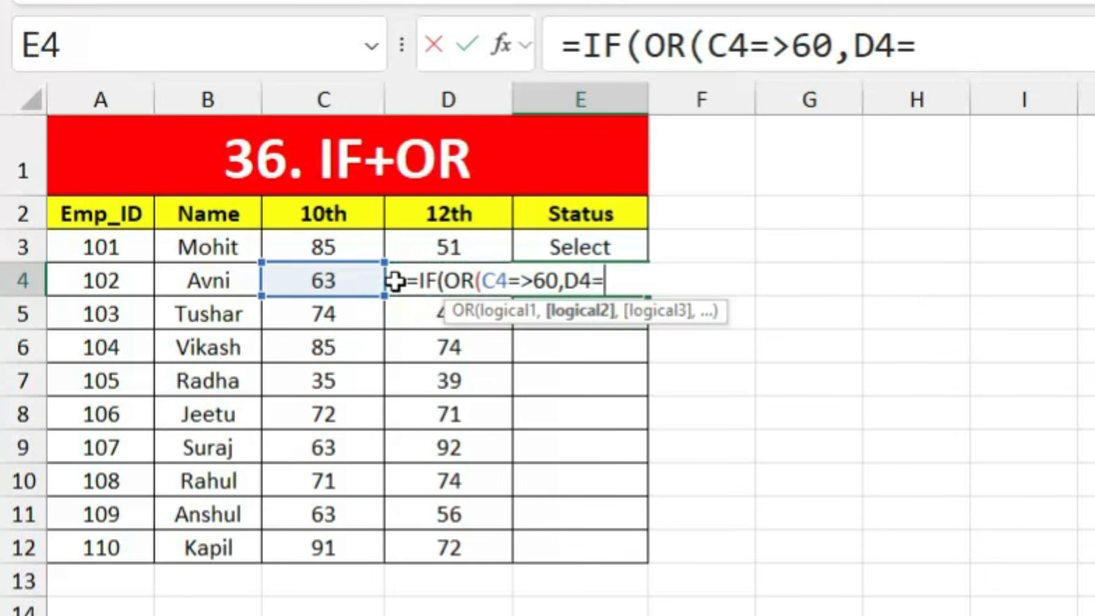
pyautogui.write('>60')
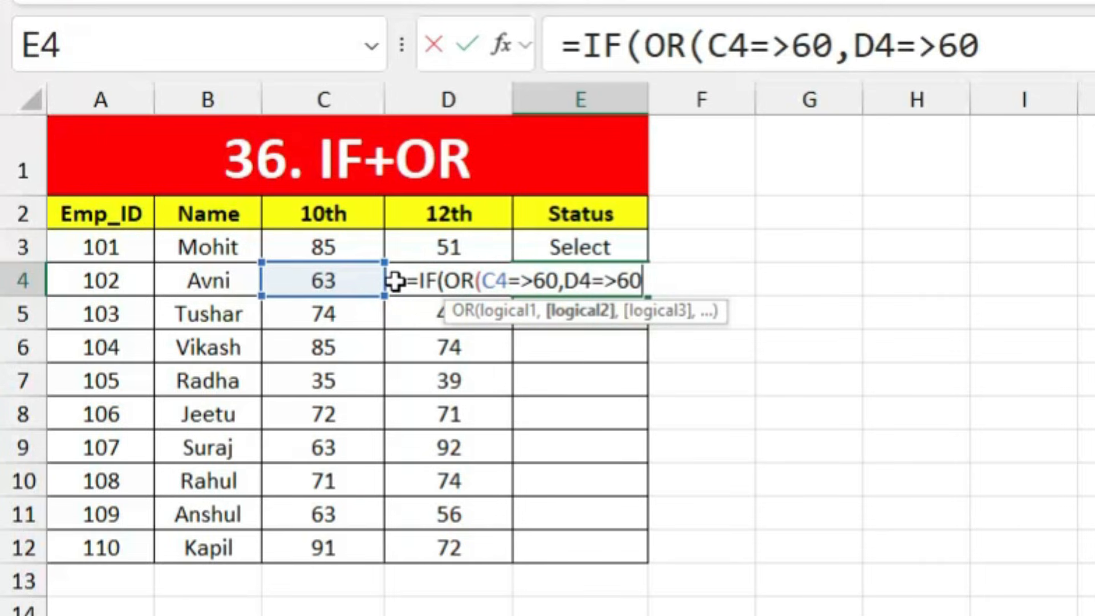
pyautogui.write(')')
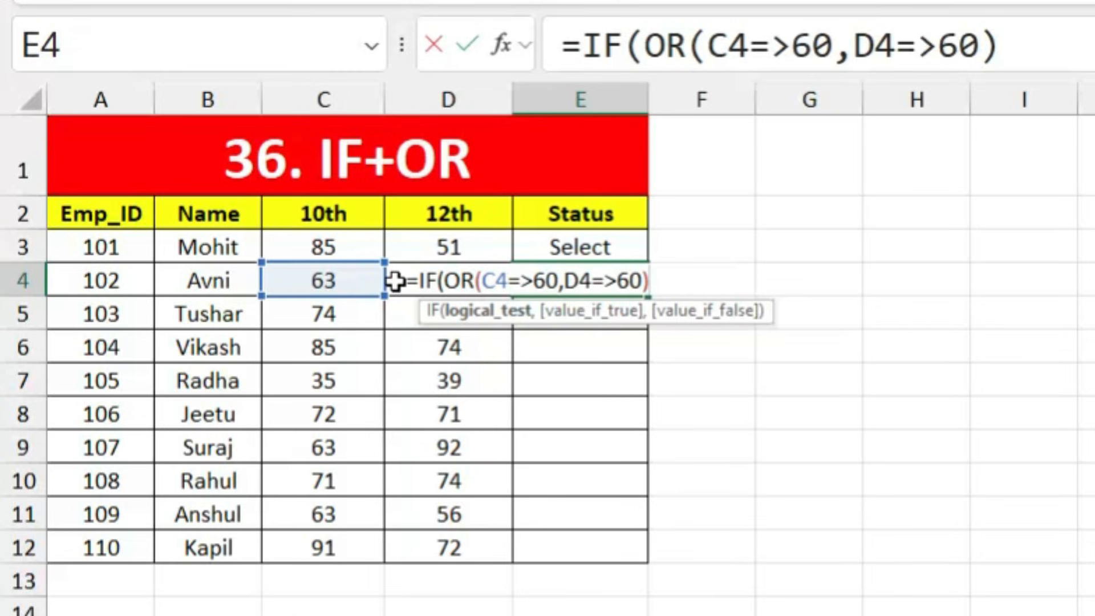
pyautogui.write(',')
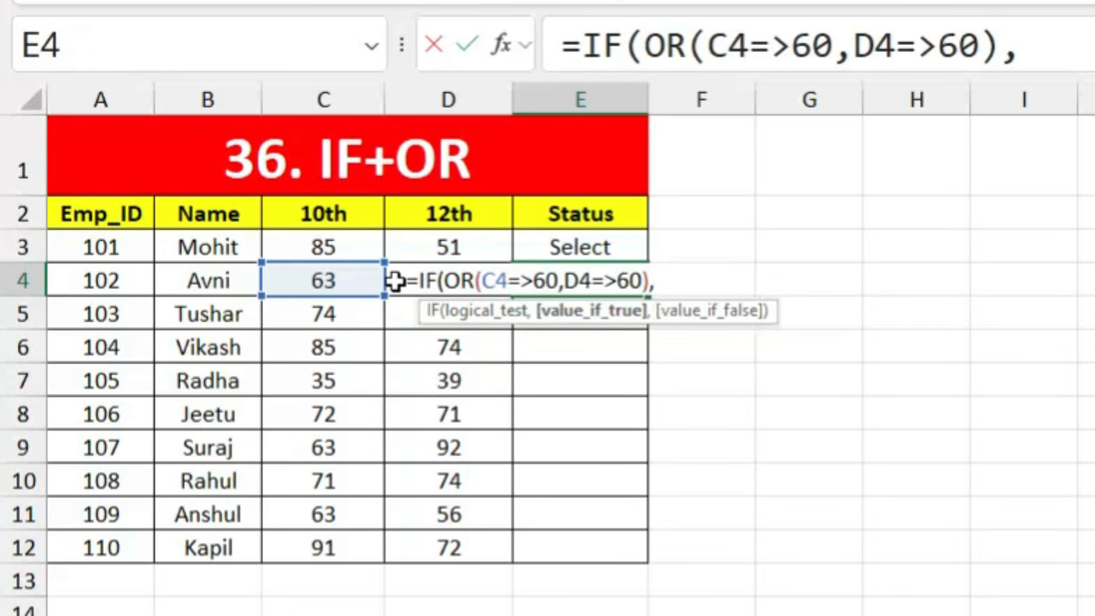
pyautogui.write('"S')
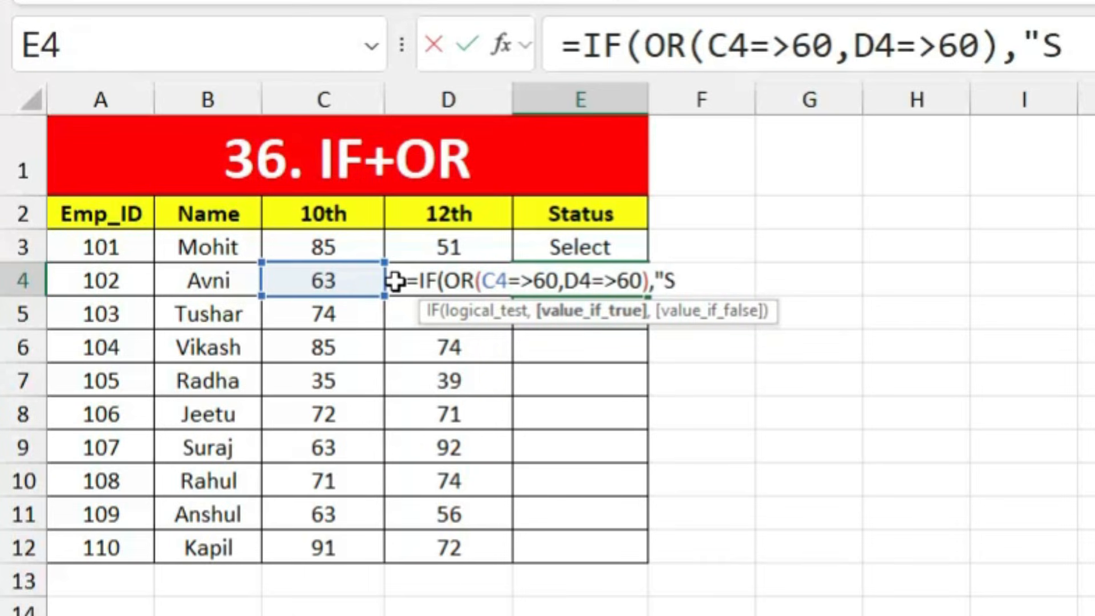
pyautogui.write('elect"')
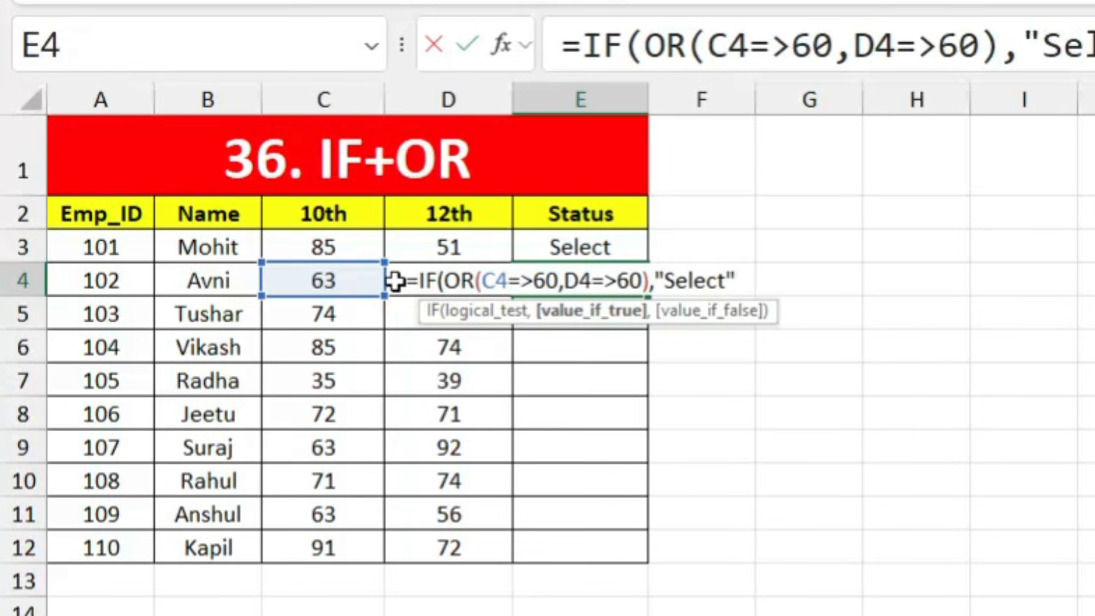
pyautogui.write(',"rej')
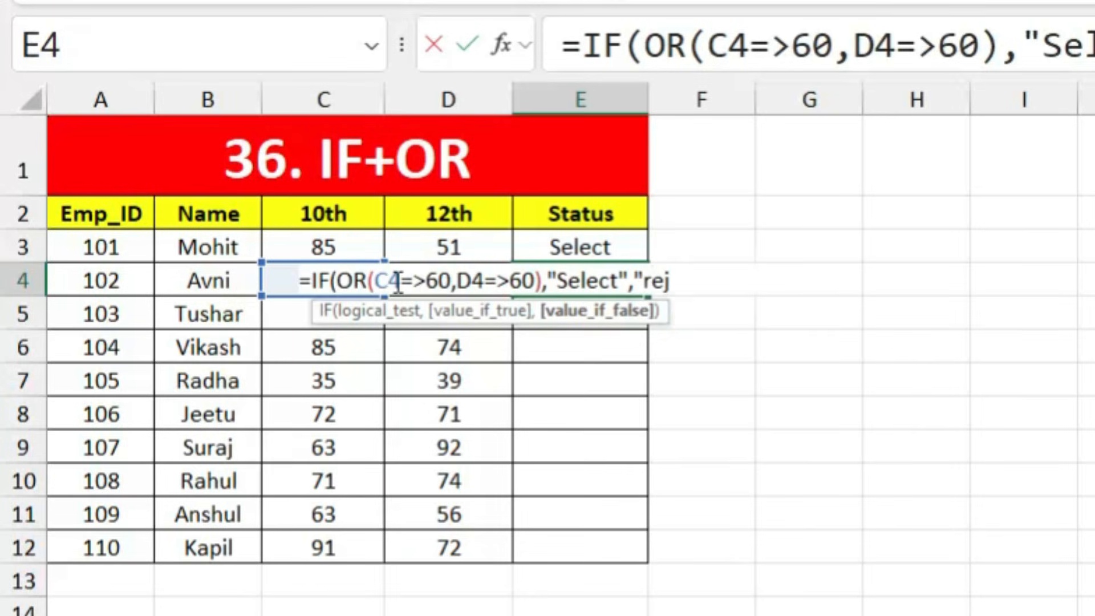
pyautogui.write('ect"')
pyautogui.press('Return')
pyautogui.press('Return')
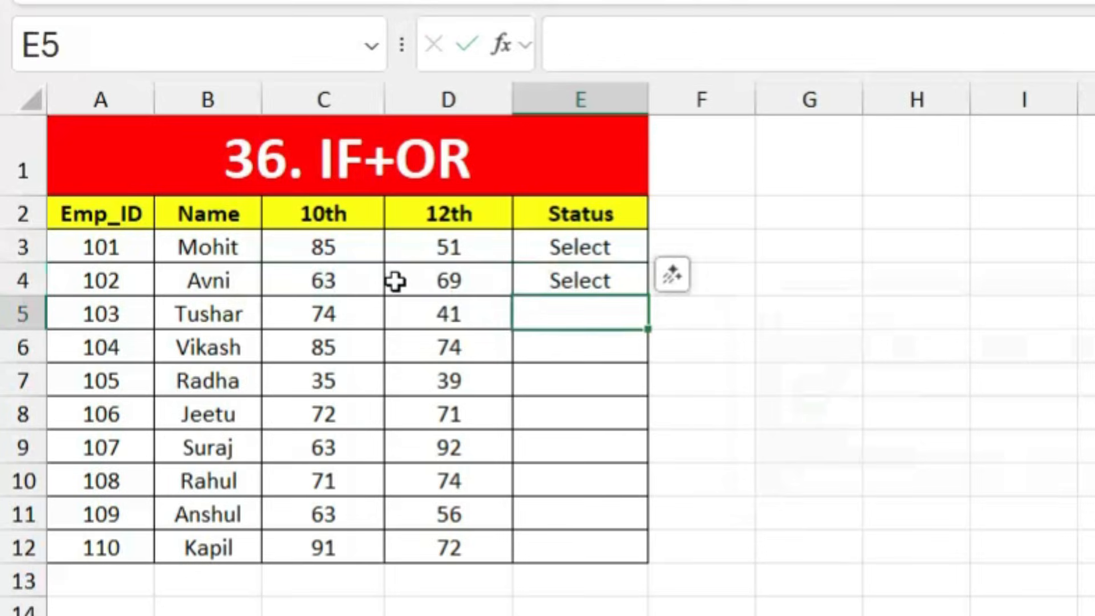
# Step: Change Avni's marks to 41 in C4 and 35 in D4 to test the formula
pyautogui.click(559, 272)
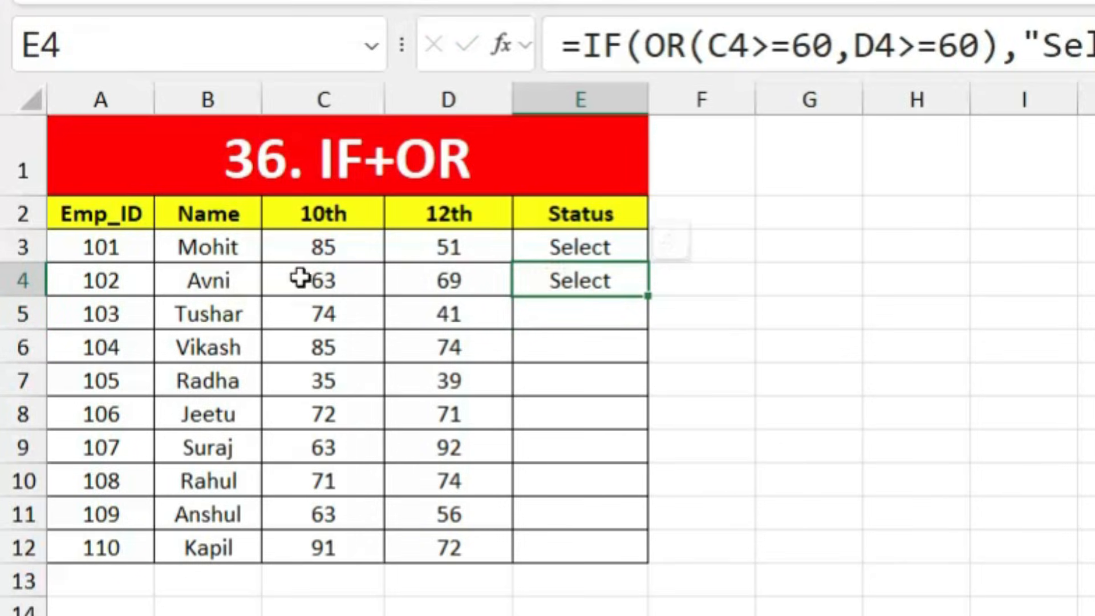
pyautogui.doubleClick(344, 278)
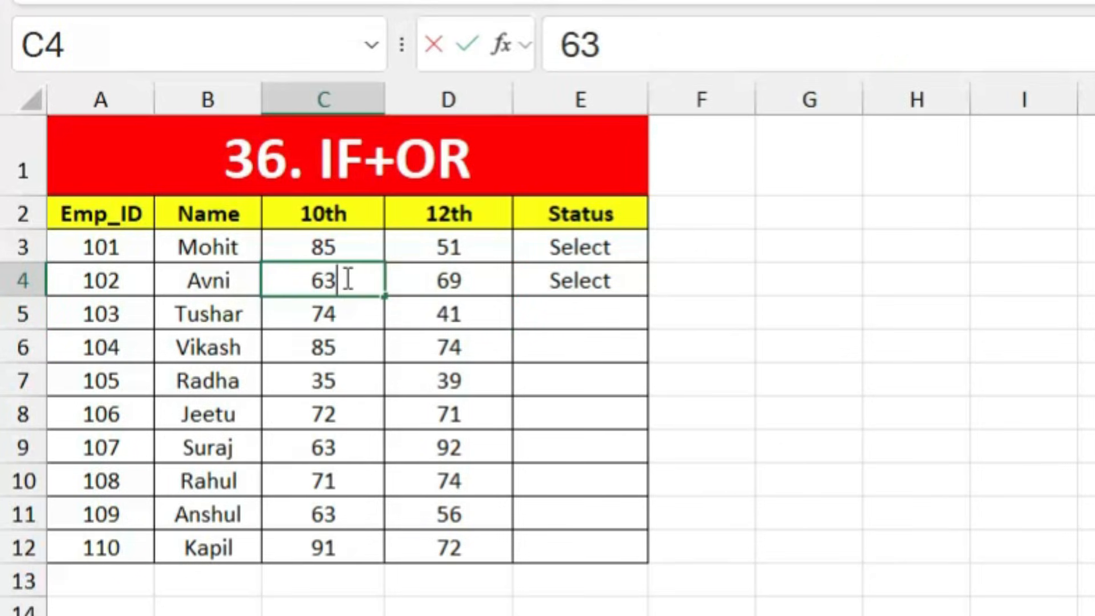
pyautogui.press('BackSpace')
pyautogui.press('BackSpace')
pyautogui.write('41')
pyautogui.press('Return')
pyautogui.click(453, 315)
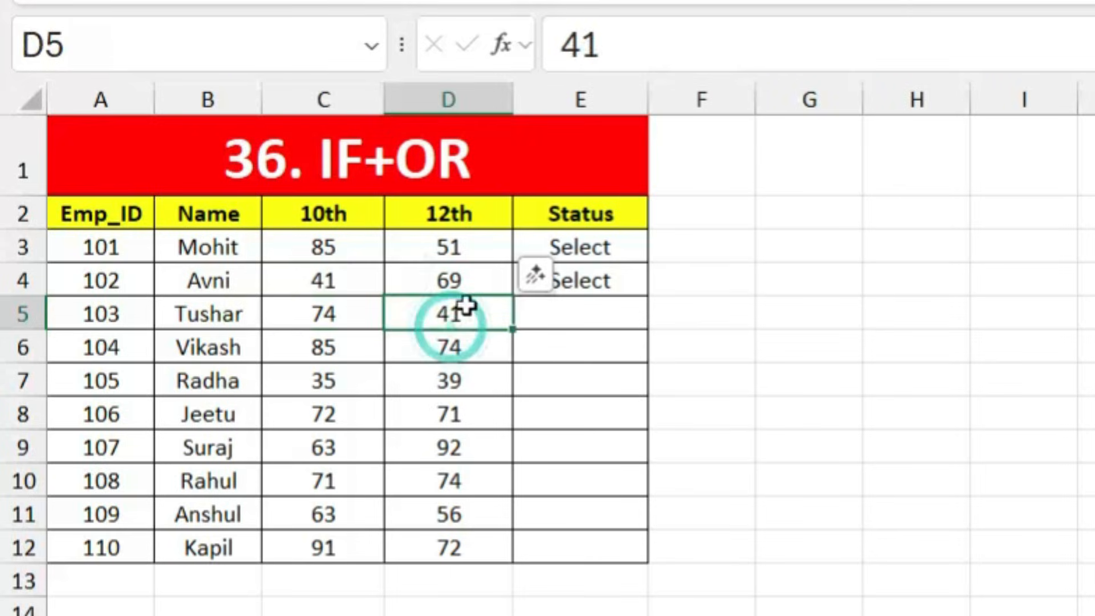
pyautogui.click(466, 277)
pyautogui.write('35')
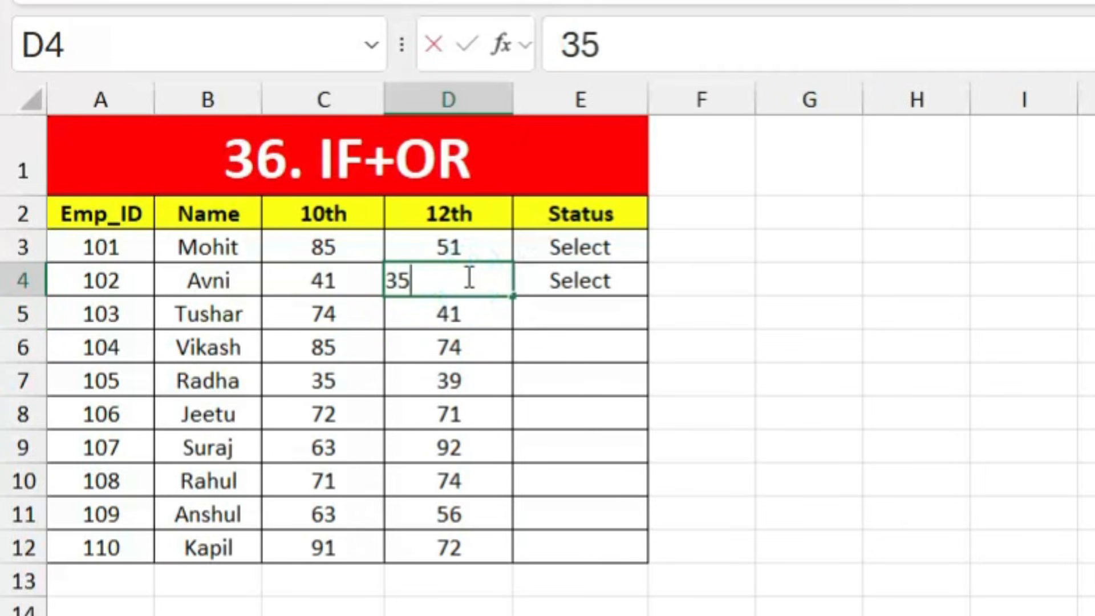
pyautogui.press('Return')
pyautogui.click(581, 419)
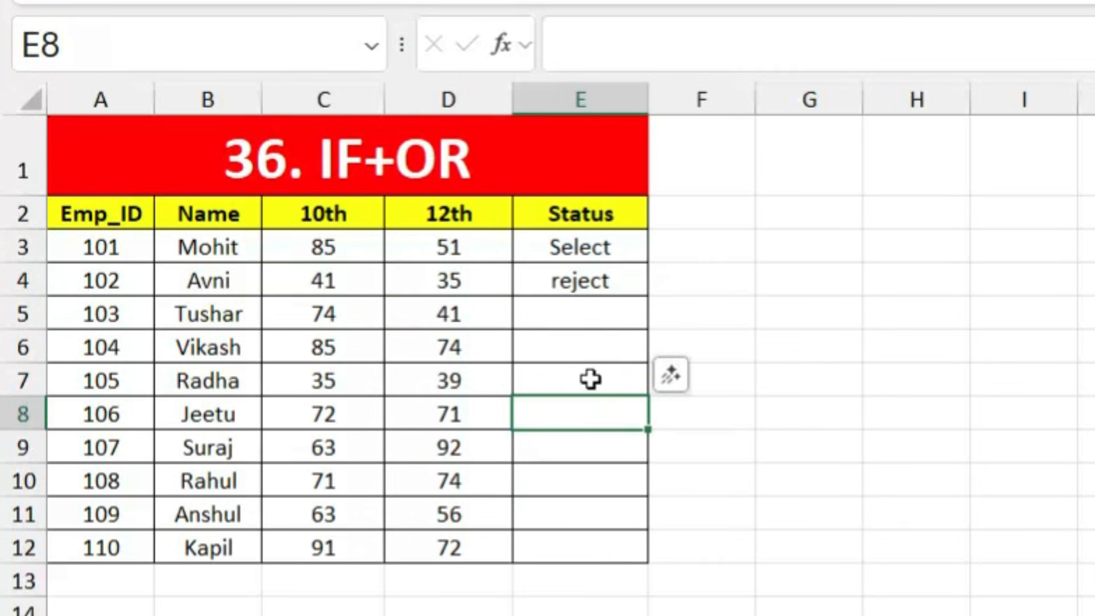
# Step: Fill the IF+OR formula from E4 down to E12
pyautogui.click(618, 273)
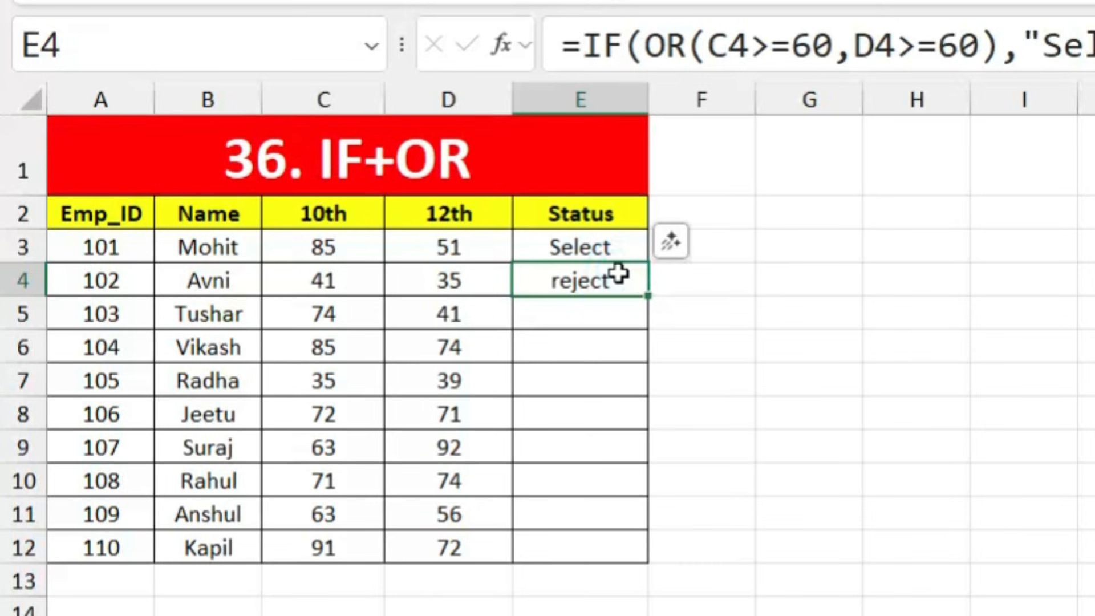
pyautogui.moveTo(648, 294); pyautogui.dragTo(641, 548)
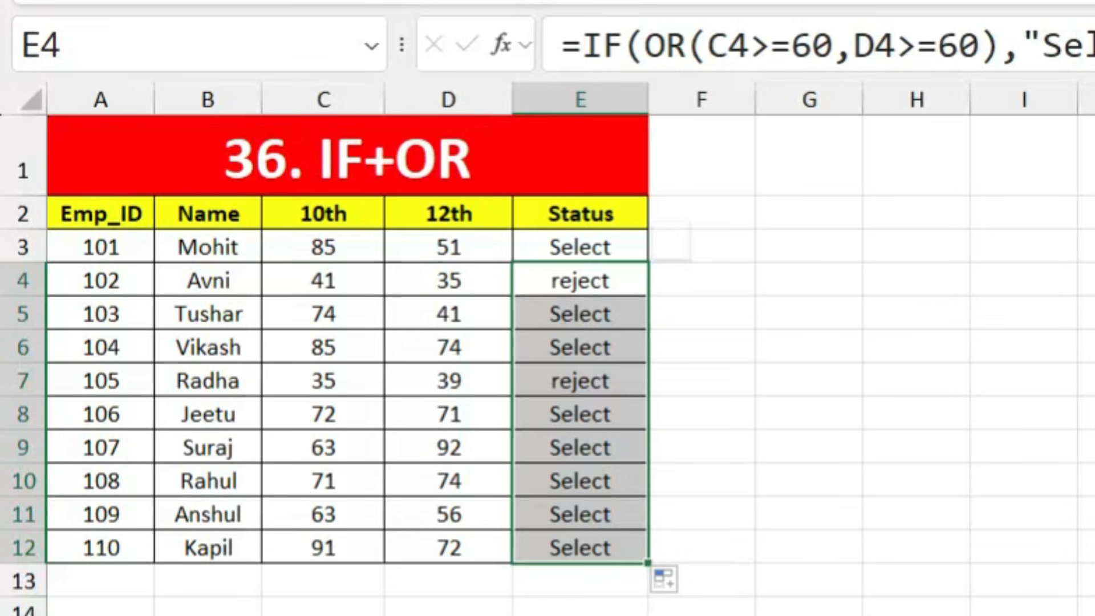
pyautogui.click(916, 615)
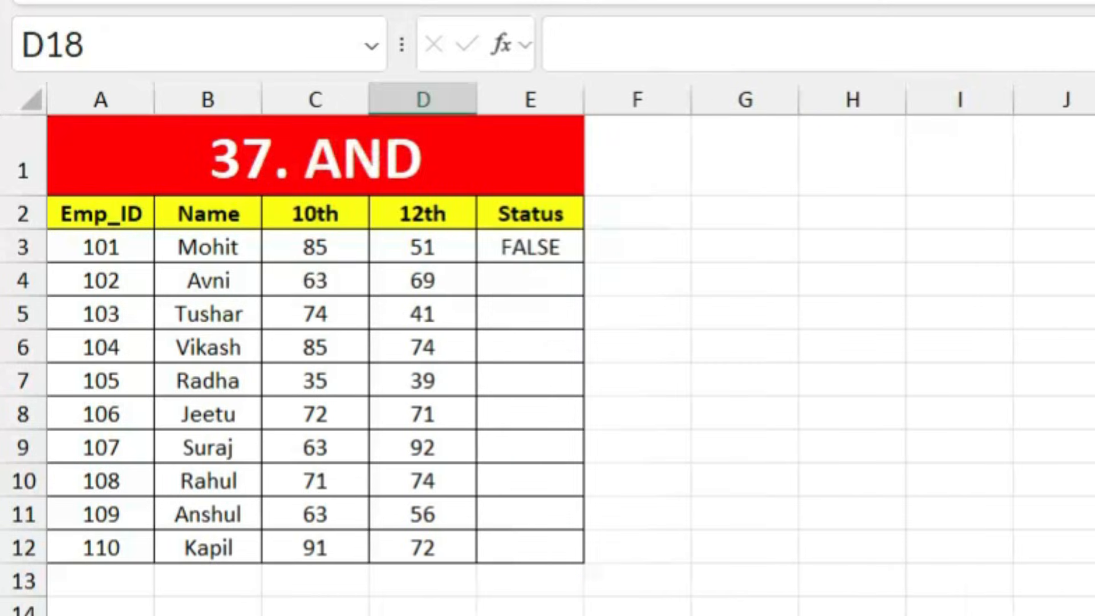
# Step: Review employee 101's 10th and 12th marks and the AND formula in E3
pyautogui.click(676, 539)
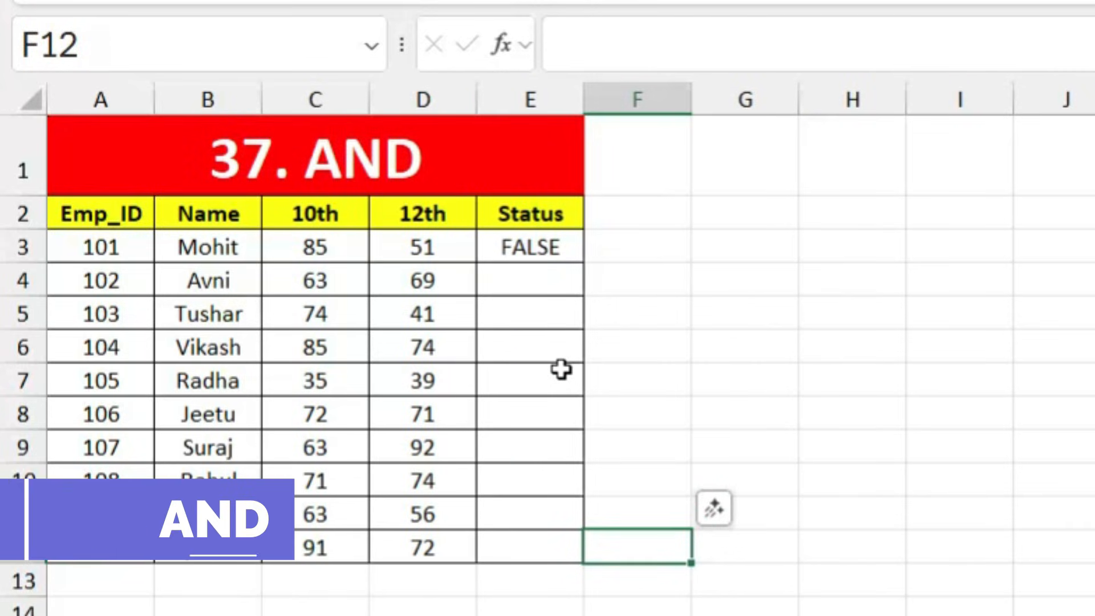
pyautogui.click(340, 249)
pyautogui.click(419, 246)
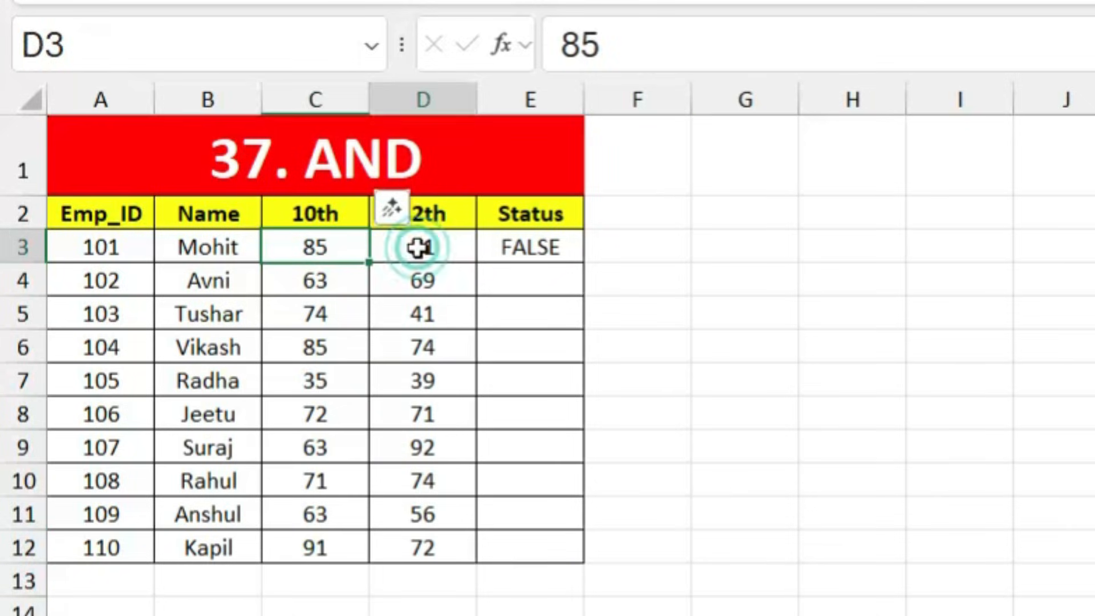
pyautogui.click(529, 251)
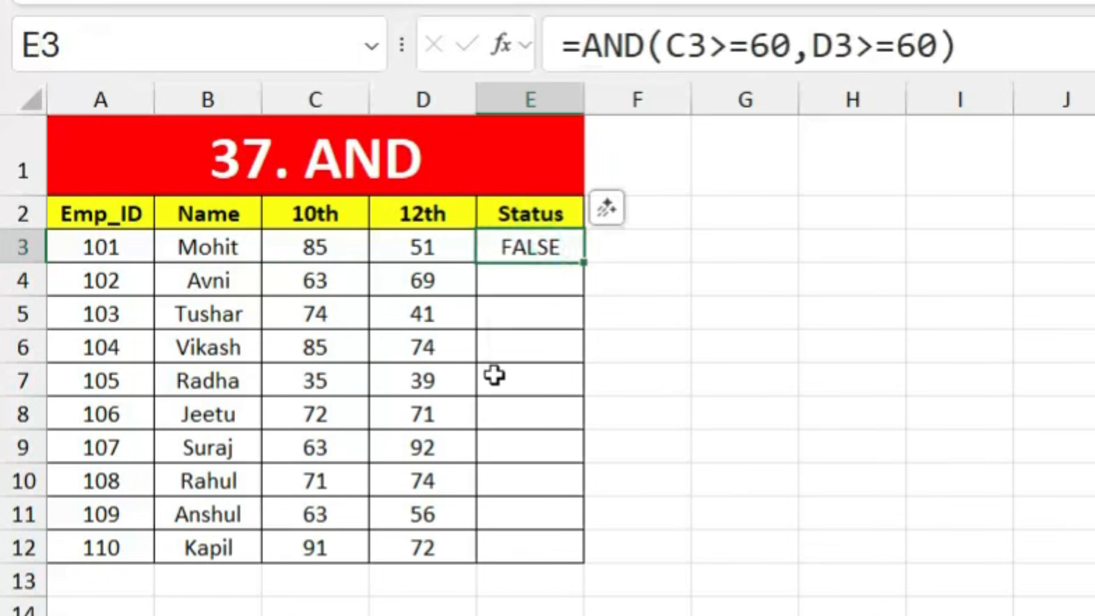
# Step: Change employee 101's 12th mark in D3 to 74
pyautogui.click(434, 249)
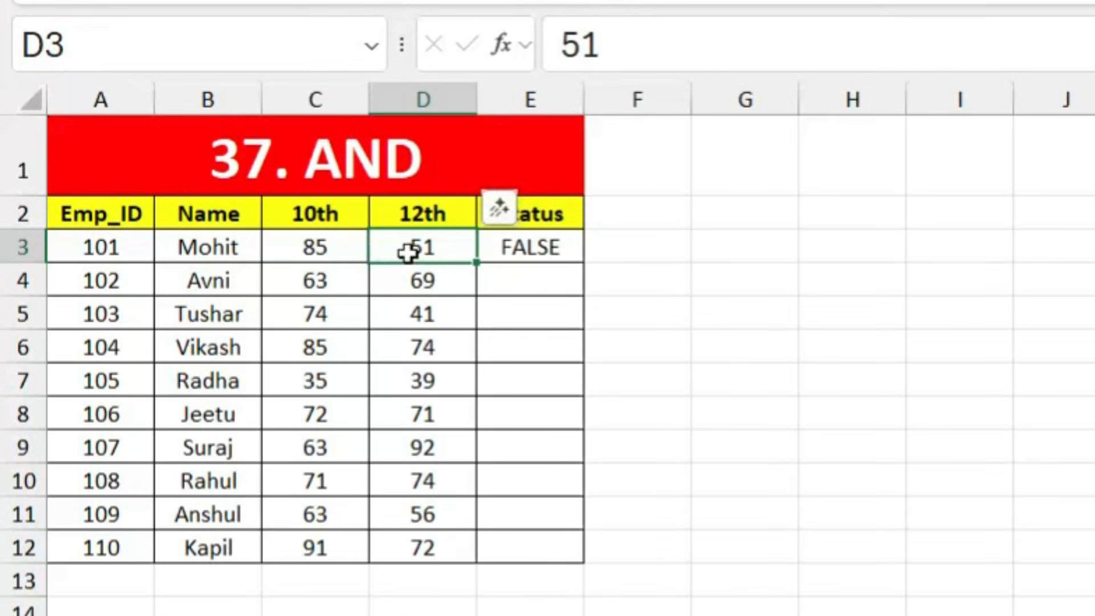
pyautogui.write('74')
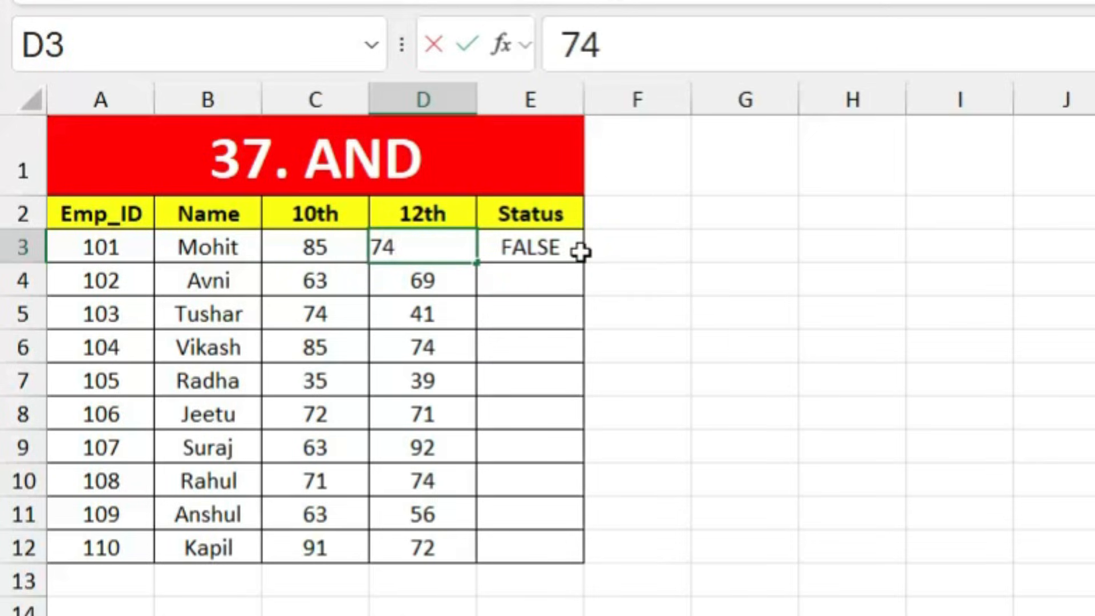
pyautogui.press('Return')
pyautogui.click(536, 284)
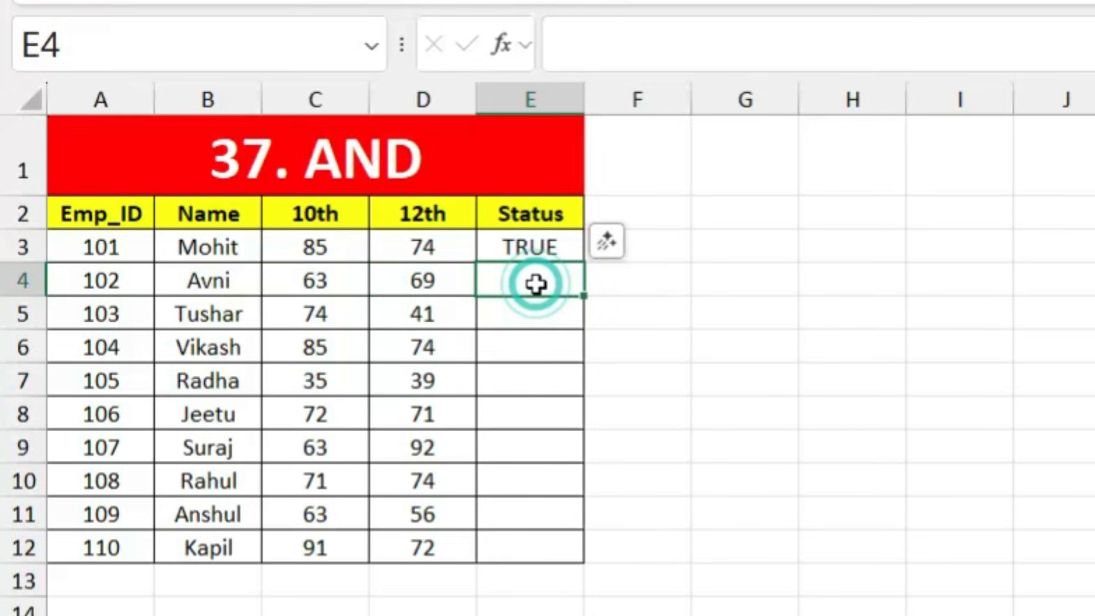
# Step: Enter =AND(C4>=60,D4>=60) in E4 for employee 102
pyautogui.write('=and')
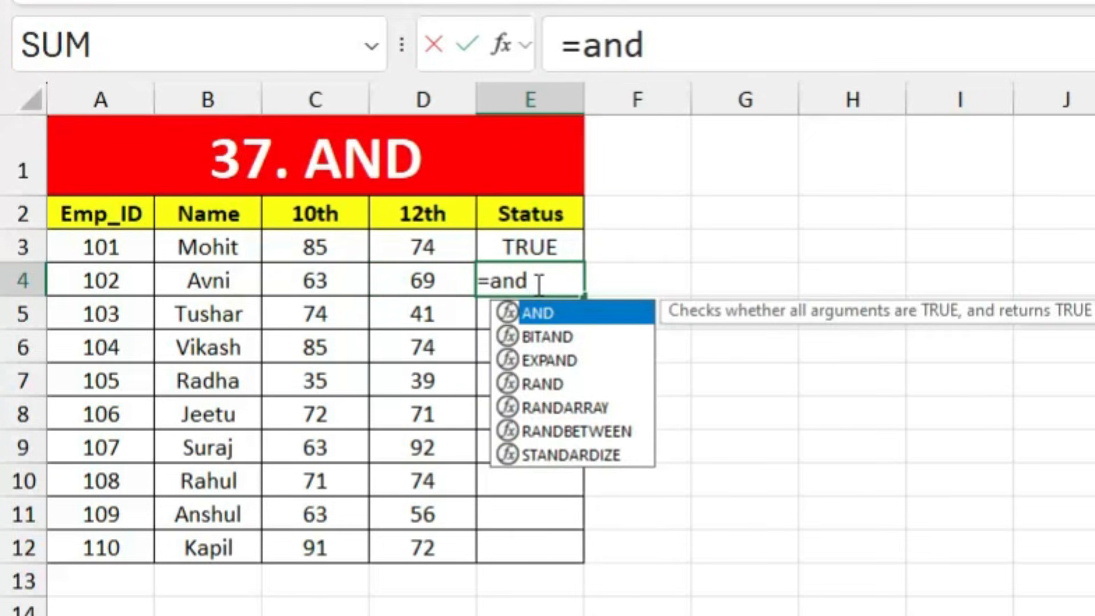
pyautogui.press('Tab')
pyautogui.click(328, 276)
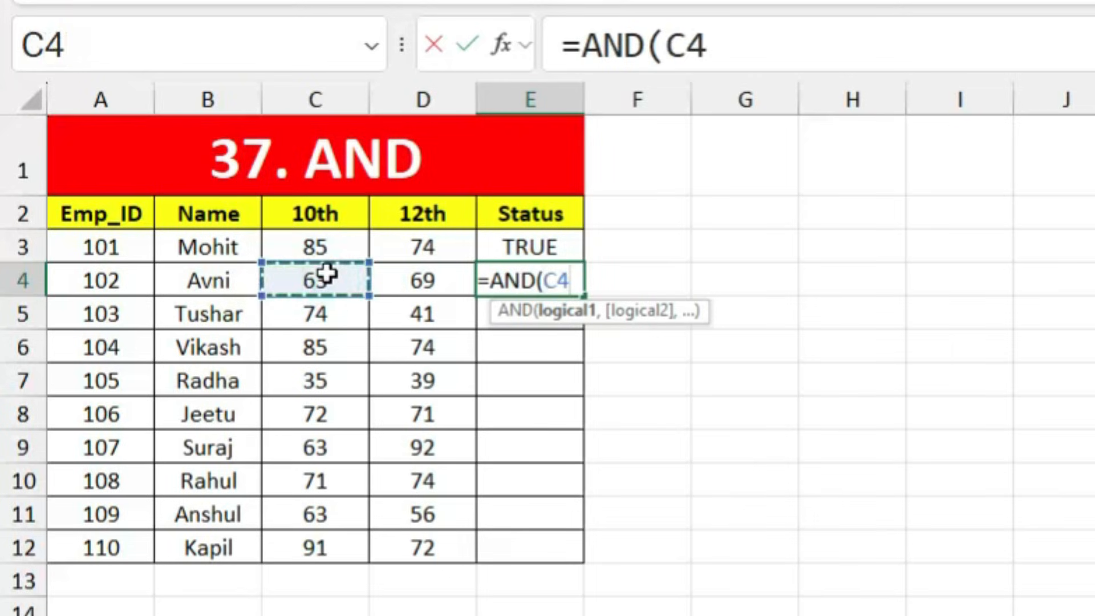
pyautogui.write('=>')
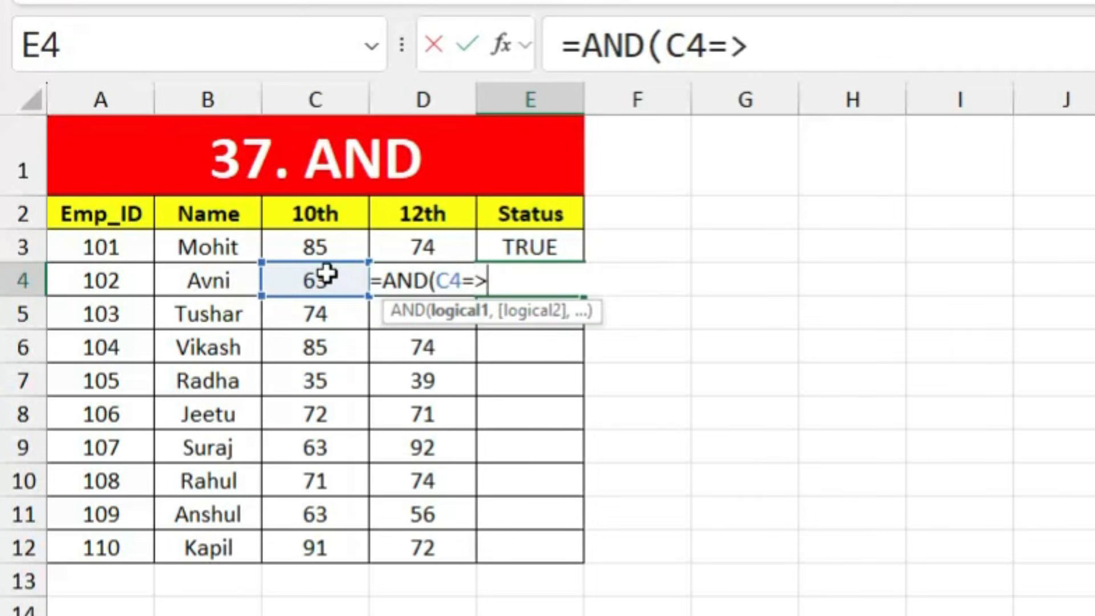
pyautogui.write('60,')
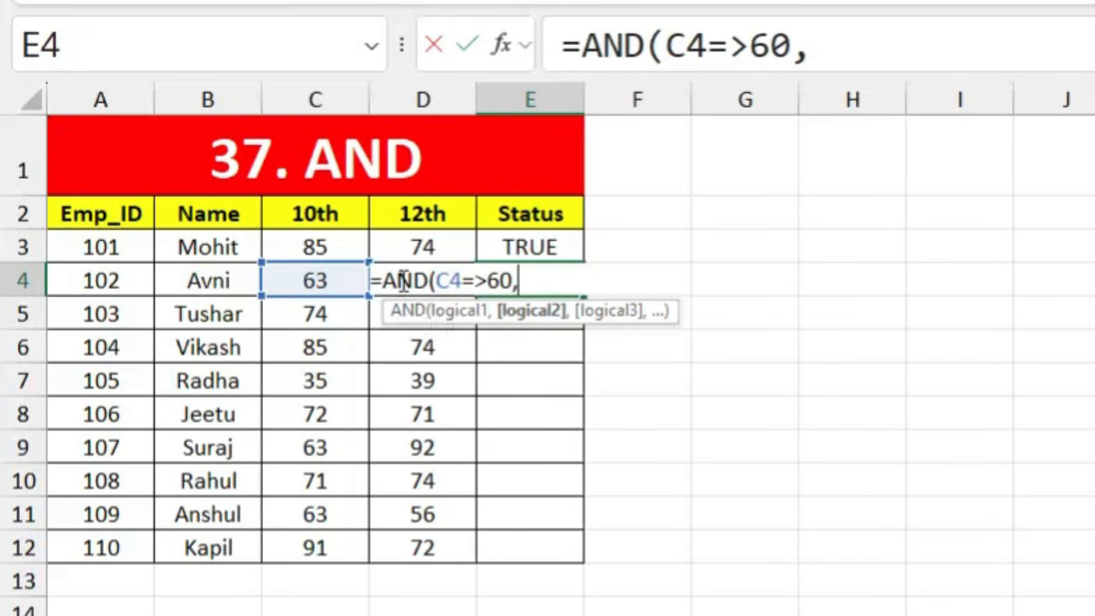
pyautogui.click(400, 347)
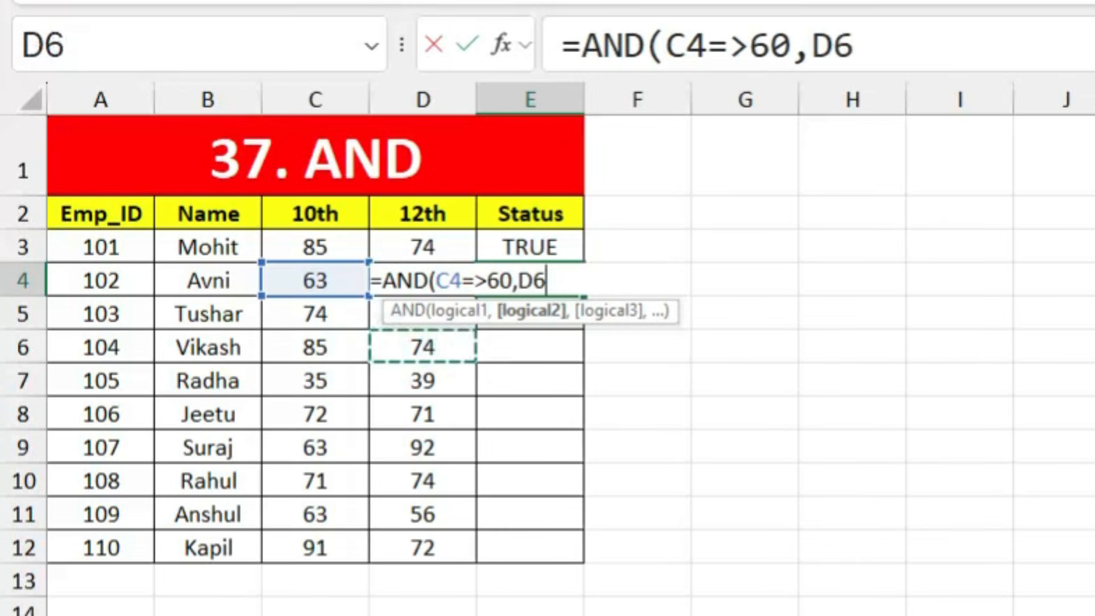
pyautogui.press('Up')
pyautogui.press('Up')
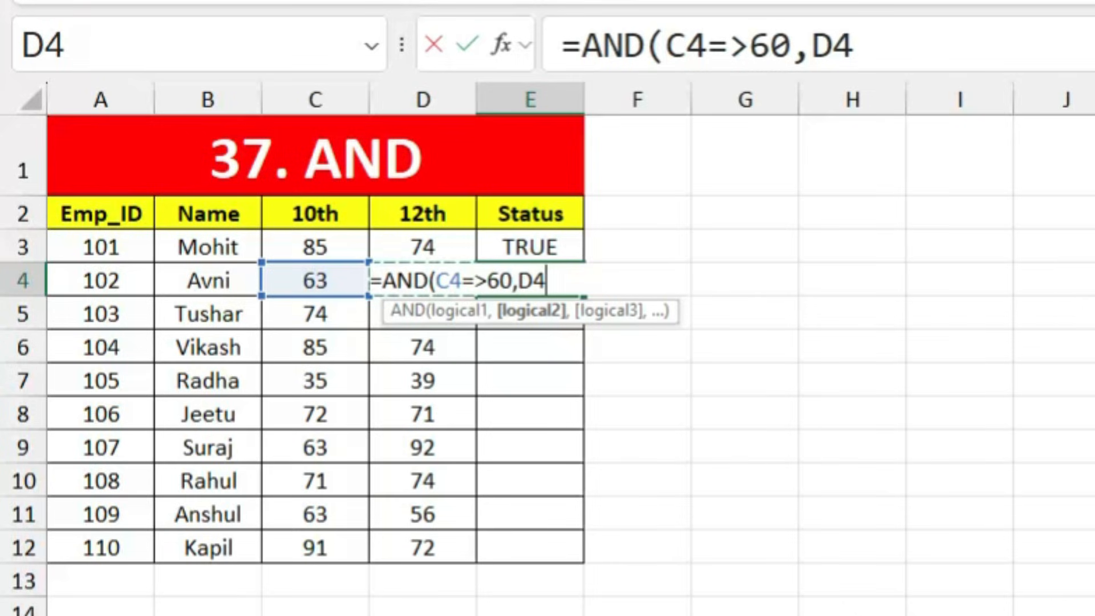
pyautogui.write('=')
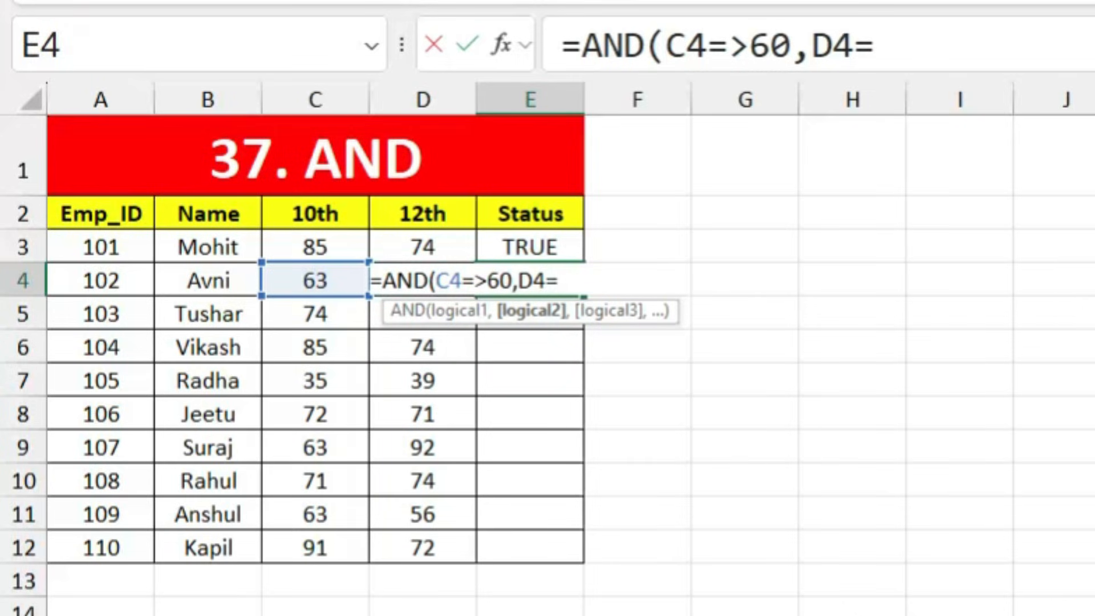
pyautogui.write('>60')
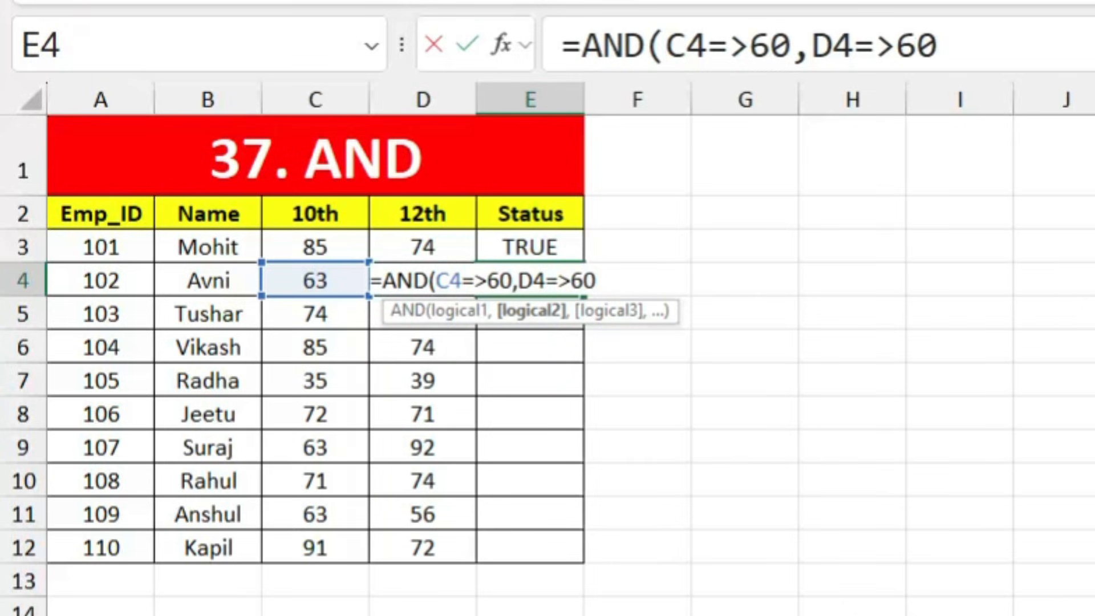
pyautogui.write(')')
pyautogui.press('Return')
pyautogui.press('Return')
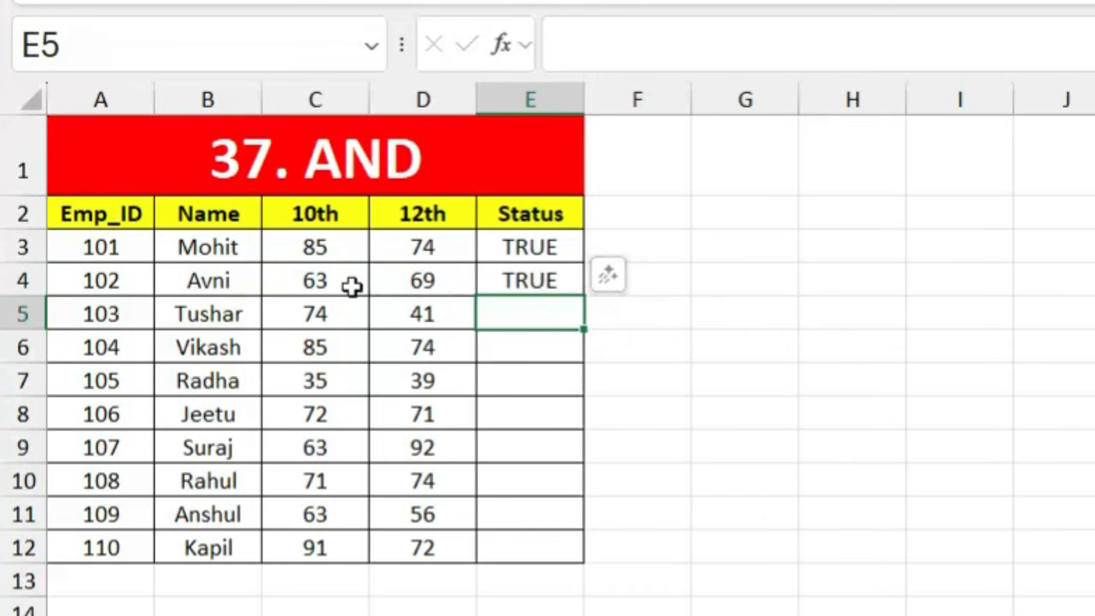
# Step: Change employee 102's 10th mark in C4 to 41
pyautogui.click(325, 282)
pyautogui.write('41')
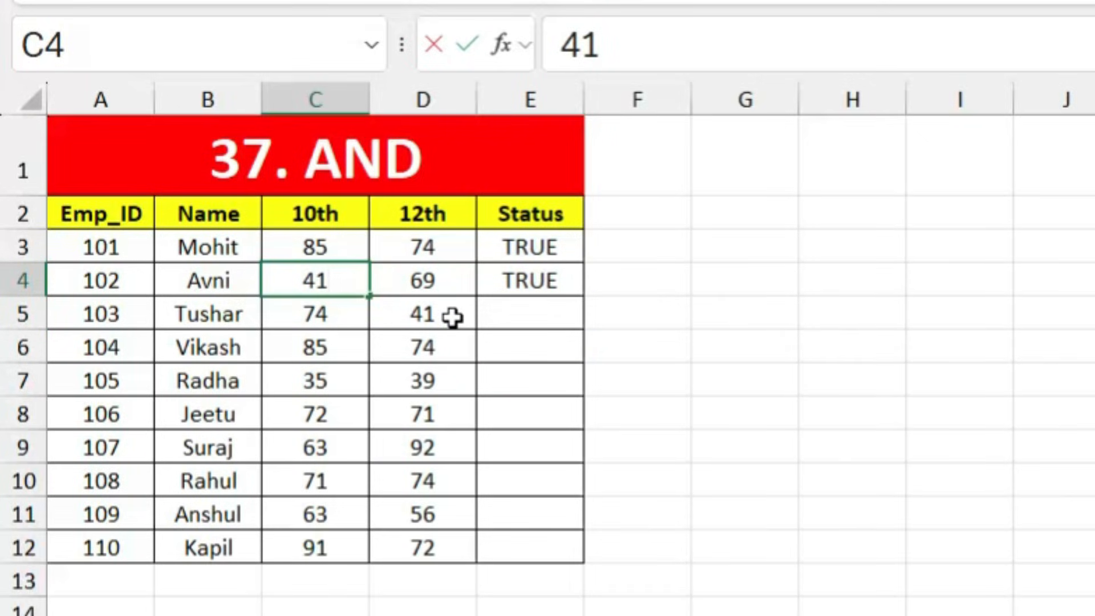
pyautogui.press('Return')
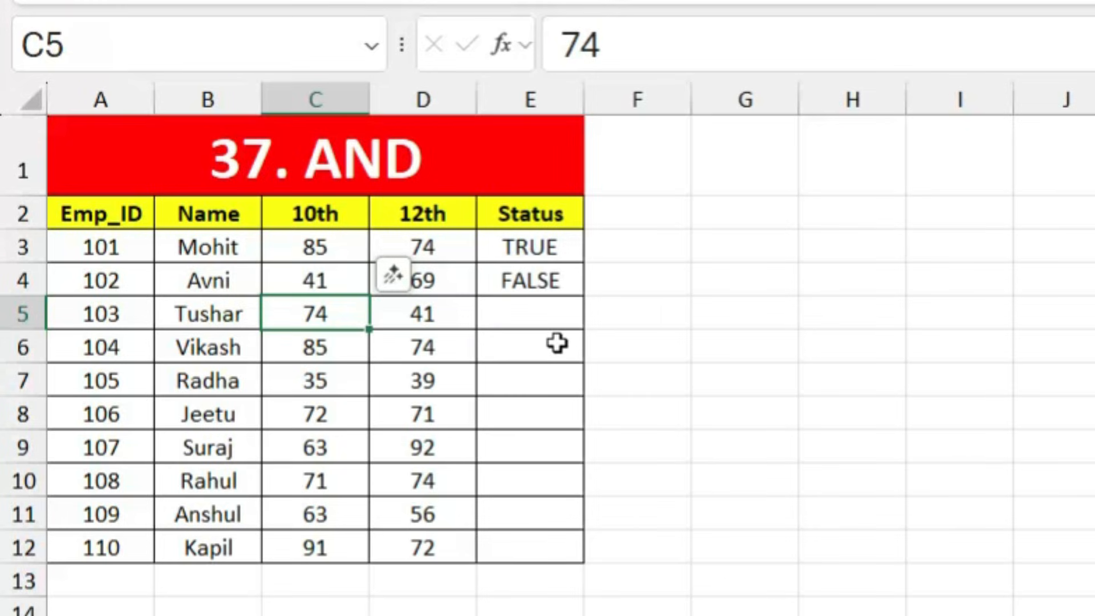
# Step: Copy the AND formula from E4 down to E12
pyautogui.click(556, 289)
pyautogui.moveTo(583, 299); pyautogui.dragTo(543, 547)
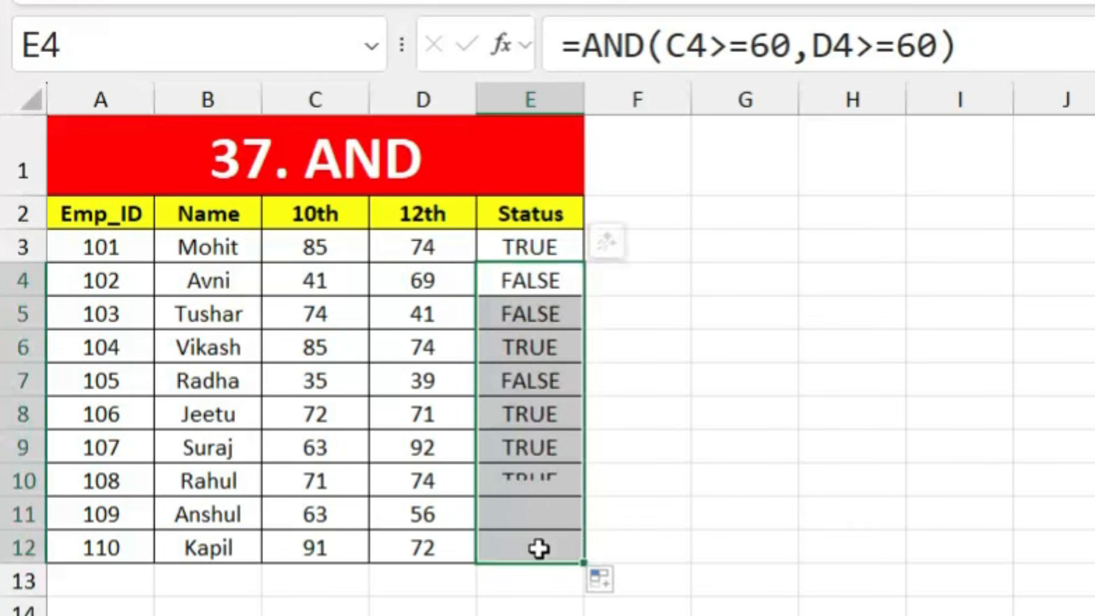
pyautogui.click(722, 543)
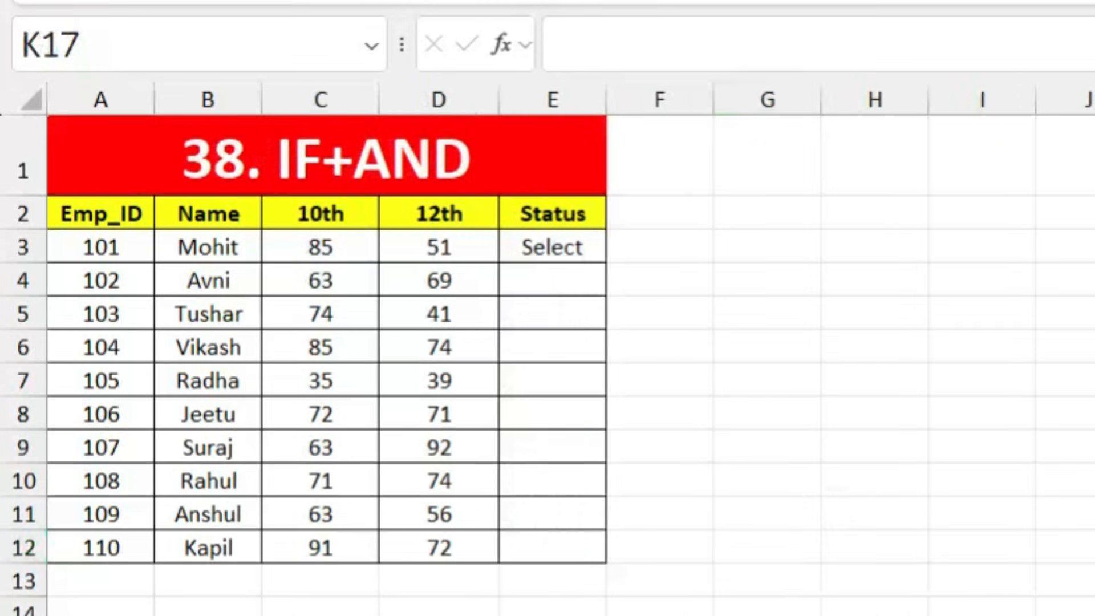
# Step: On the 38. IF+AND sheet, replace OR with AND in E3's IF formula
pyautogui.click(485, 192)
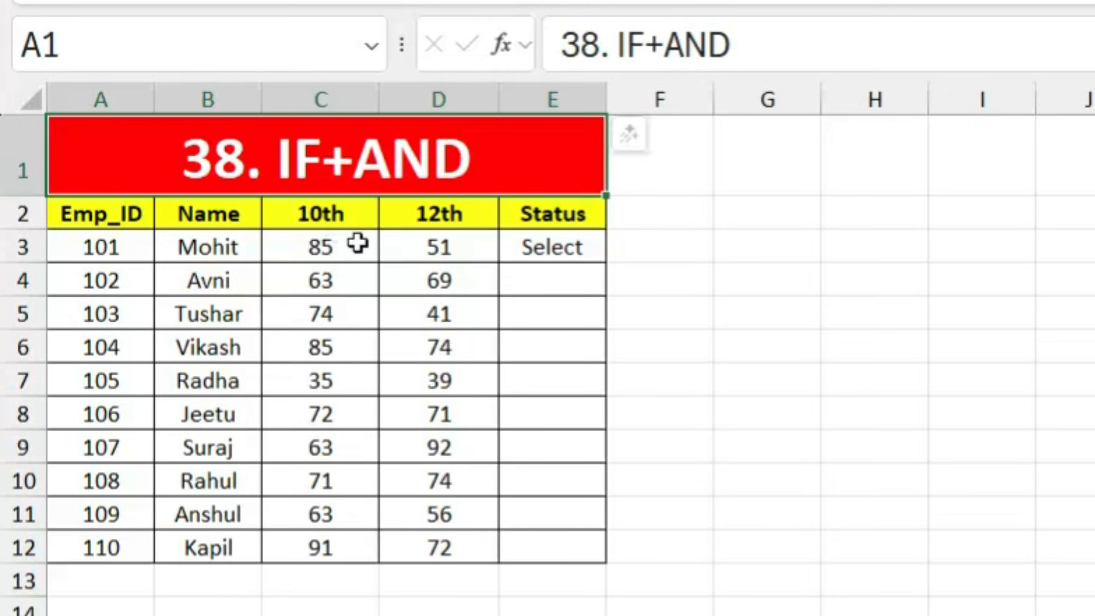
pyautogui.click(552, 243)
pyautogui.doubleClick(553, 250)
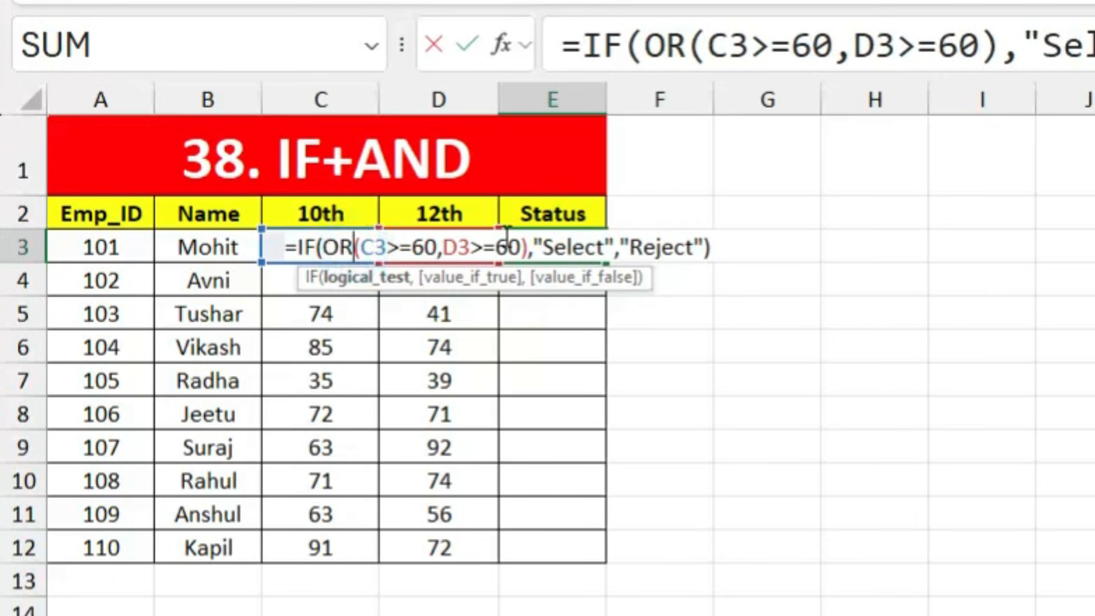
pyautogui.press('BackSpace')
pyautogui.press('BackSpace')
pyautogui.write('and')
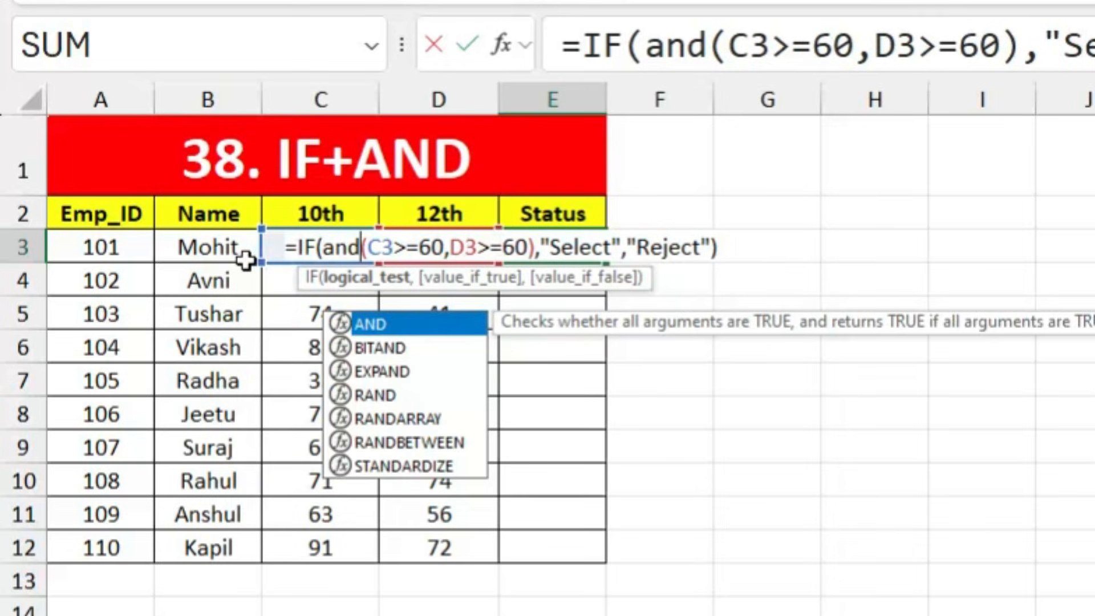
pyautogui.press('Return')
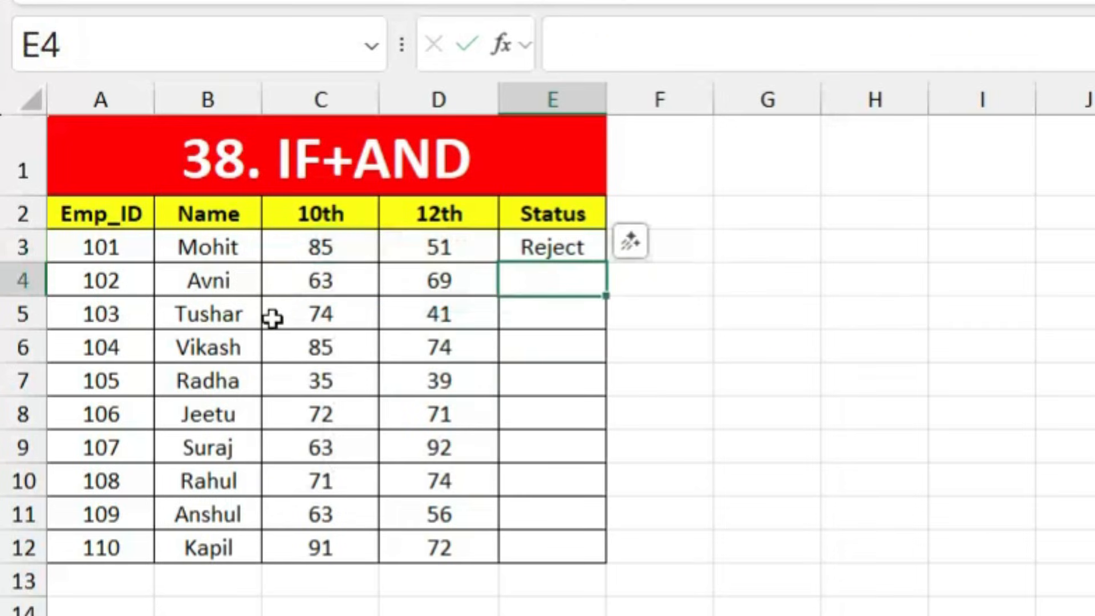
# Step: Set employee 101's 12th mark in D3 to 74 so E3 shows Select
pyautogui.click(439, 251)
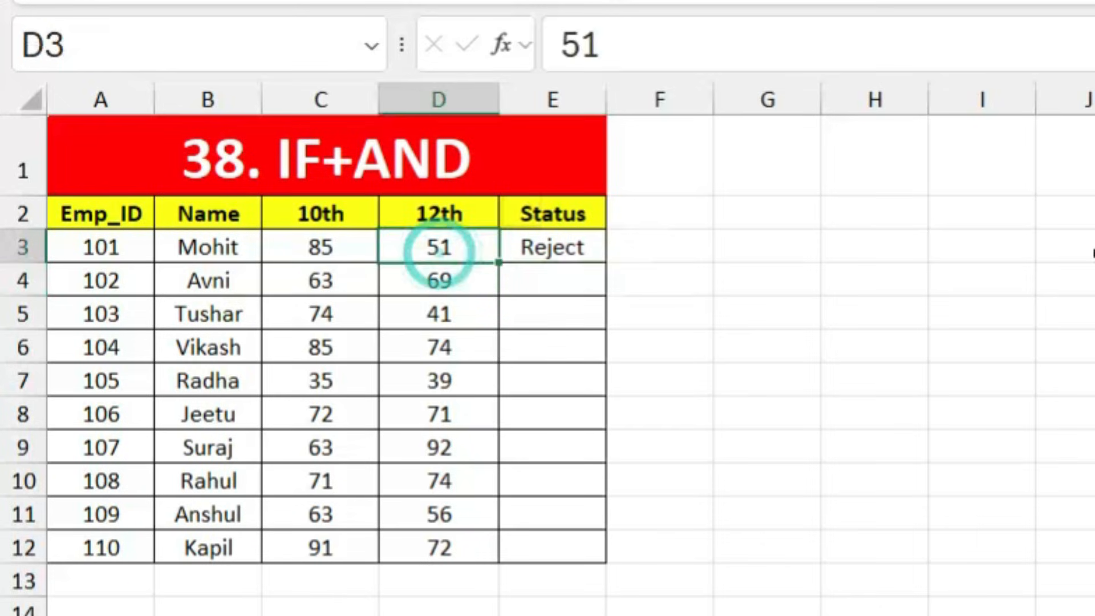
pyautogui.write('74')
pyautogui.press('Return')
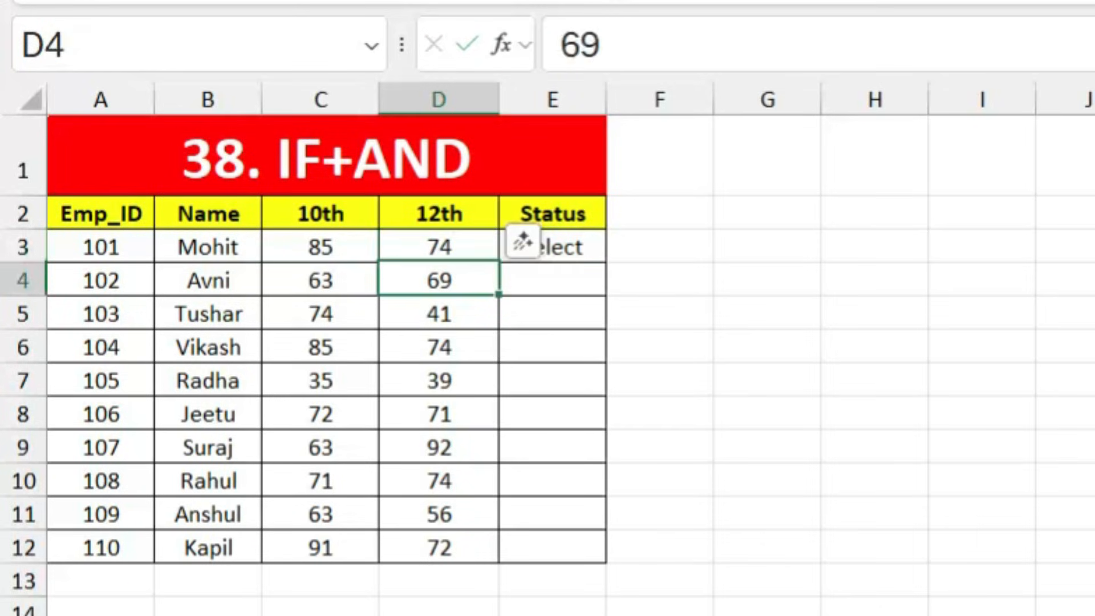
pyautogui.click(681, 439)
pyautogui.click(575, 381)
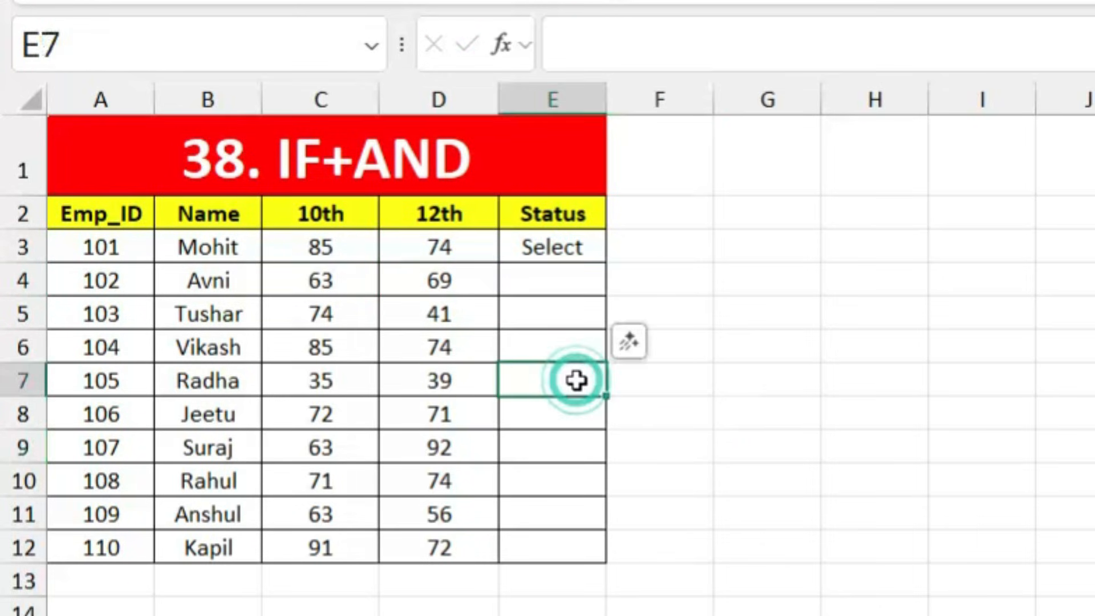
pyautogui.doubleClick(566, 252)
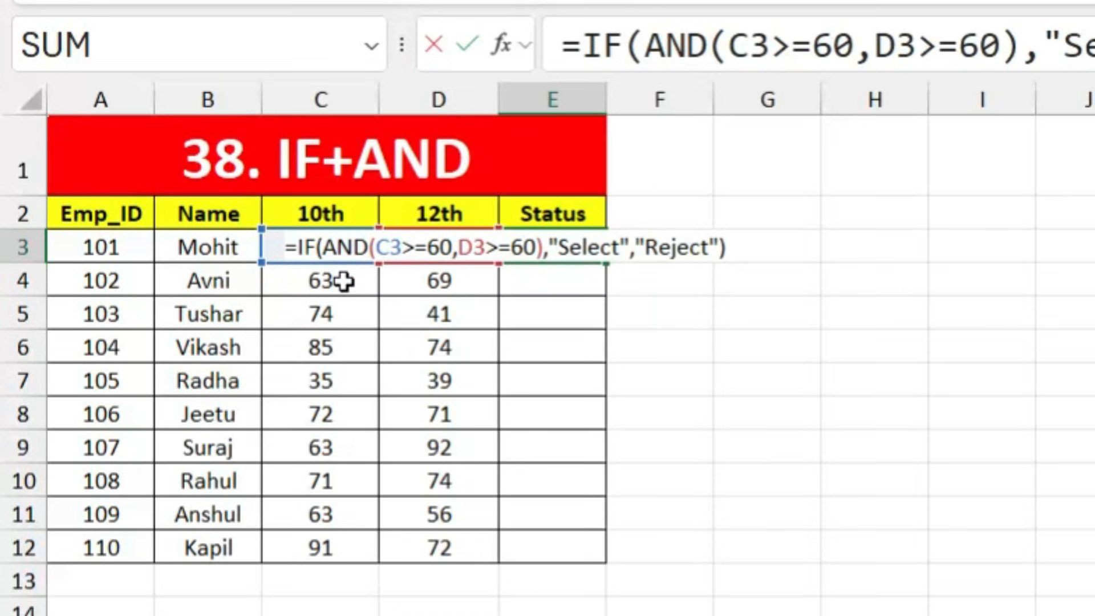
pyautogui.press('Return')
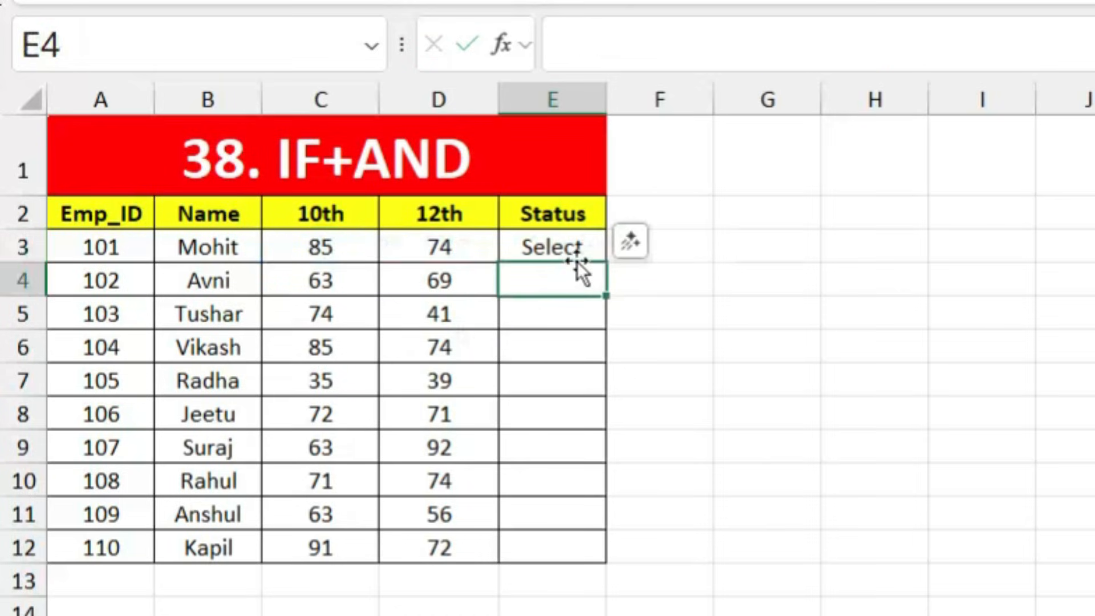
pyautogui.click(576, 245)
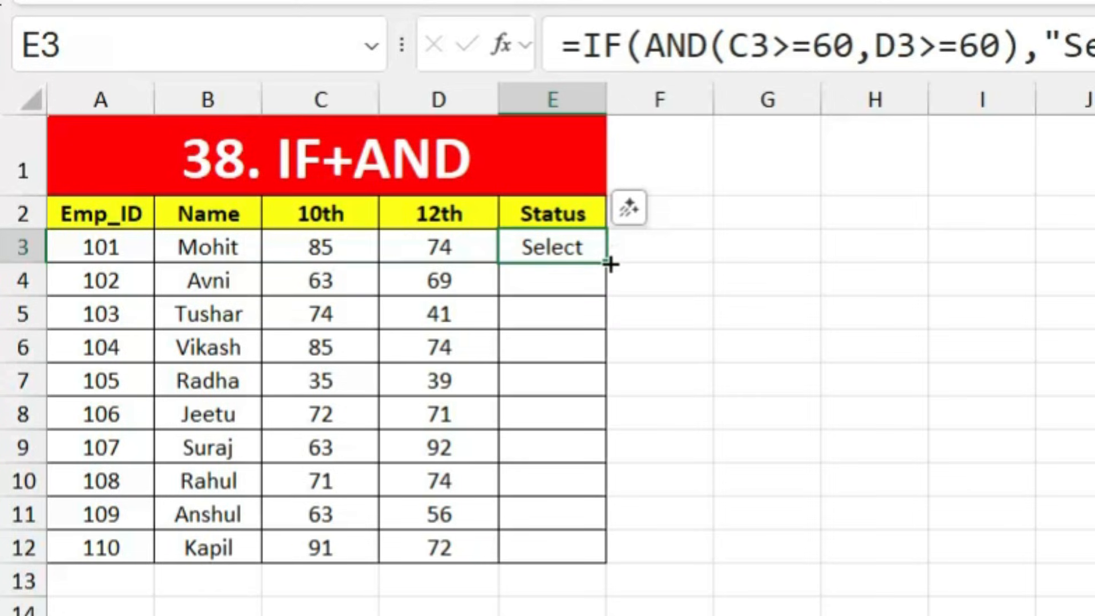
# Step: Copy the IF+AND formula down to E12 and set employee 103's 12th mark to 78
pyautogui.moveTo(605, 268); pyautogui.dragTo(591, 562)
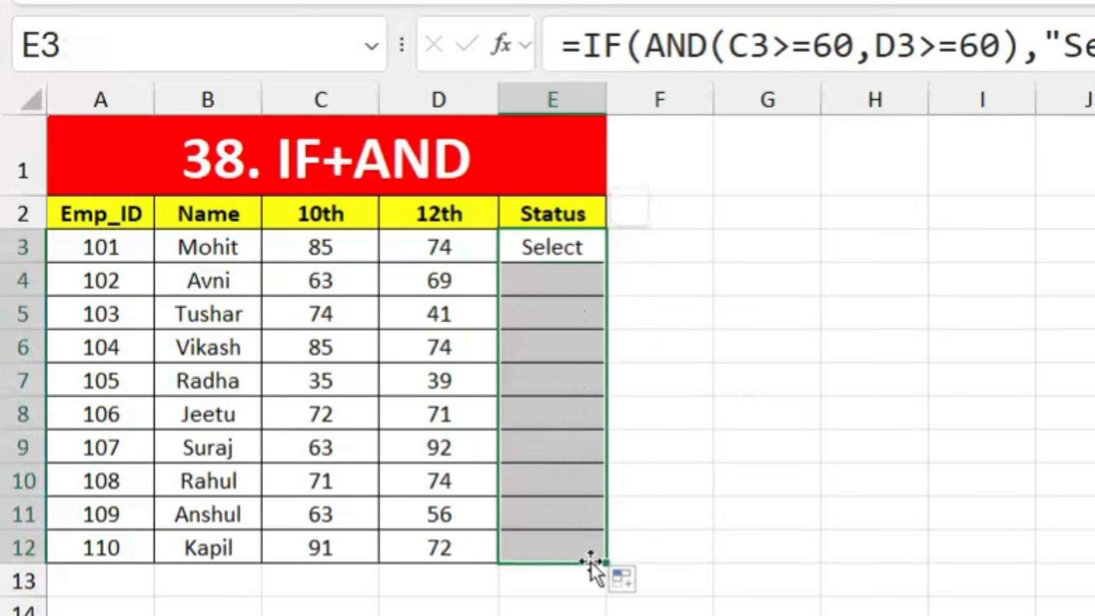
pyautogui.click(741, 513)
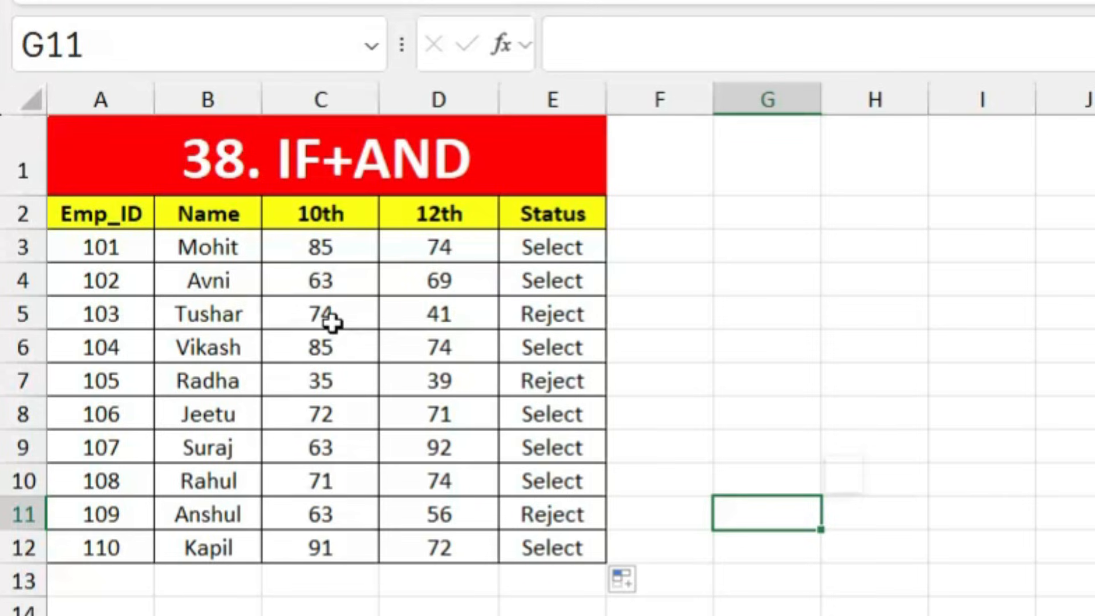
pyautogui.click(447, 313)
pyautogui.write('7')
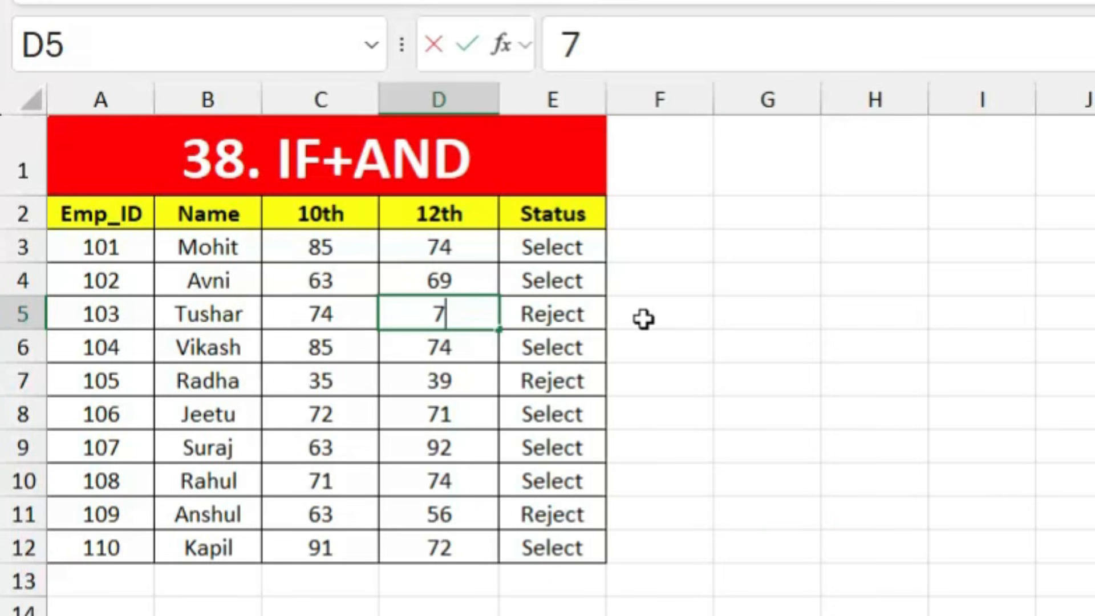
pyautogui.write('8')
pyautogui.press('Return')
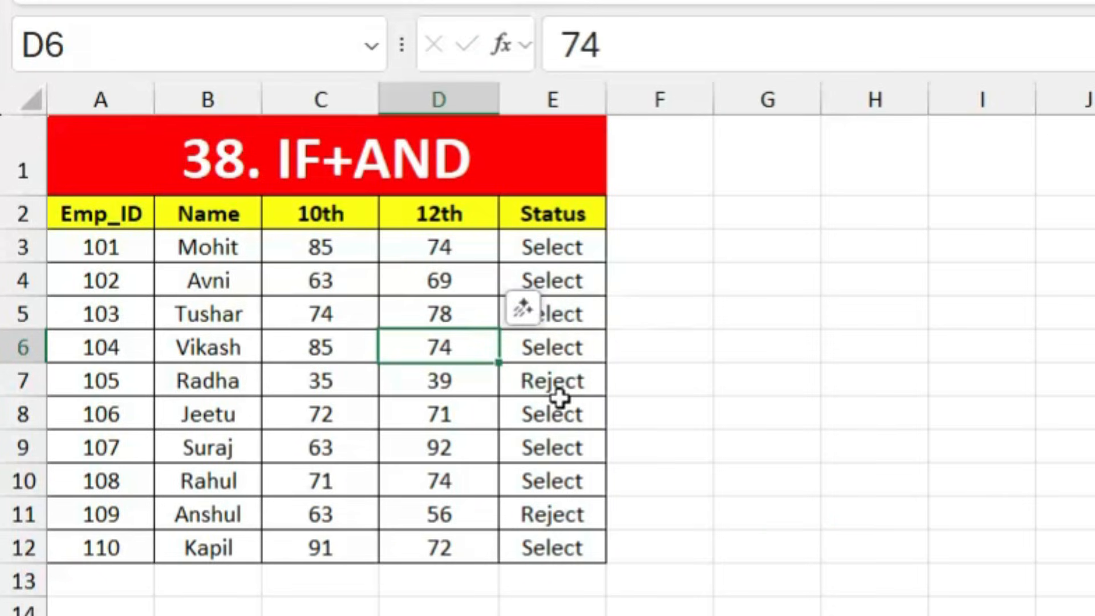
pyautogui.click(710, 454)
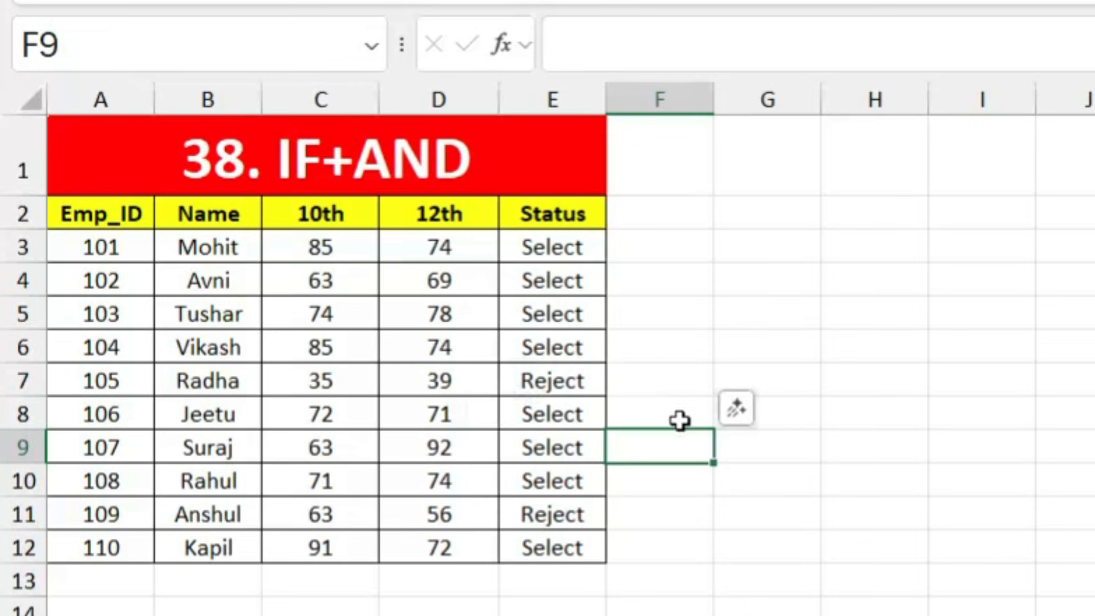
pyautogui.click(840, 494)
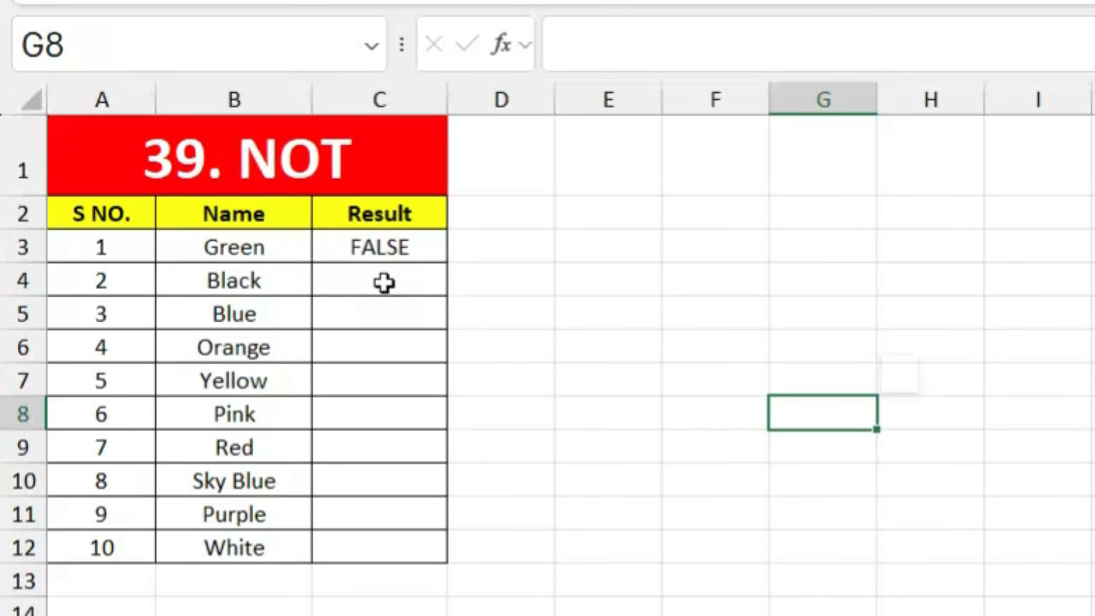
# Step: Enter =NOT(B4="Black") in C4 on the NOT sheet
pyautogui.click(236, 247)
pyautogui.click(390, 251)
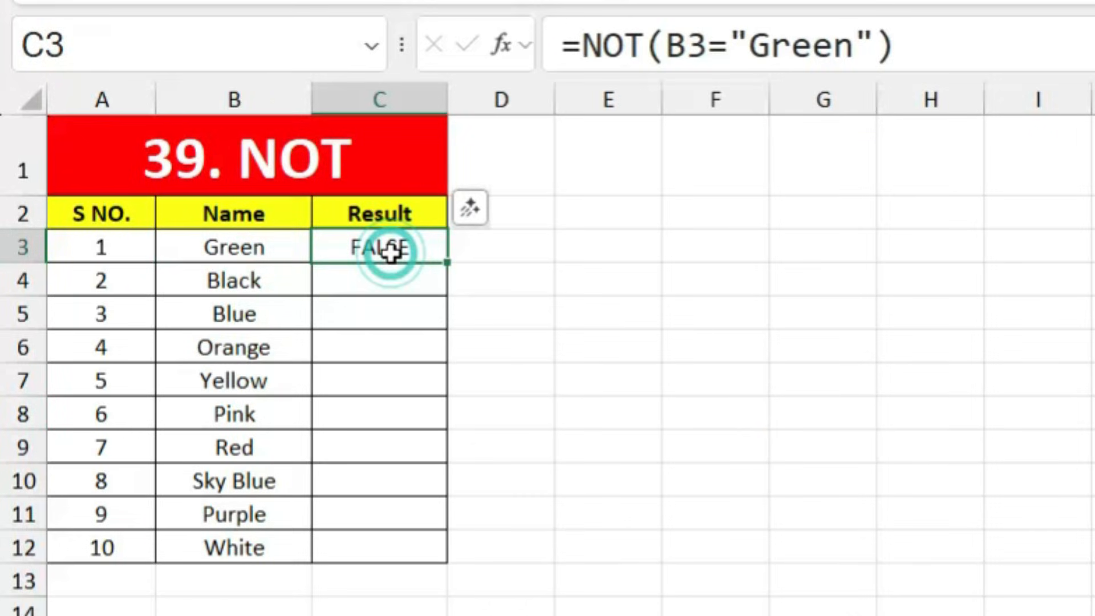
pyautogui.press('Down')
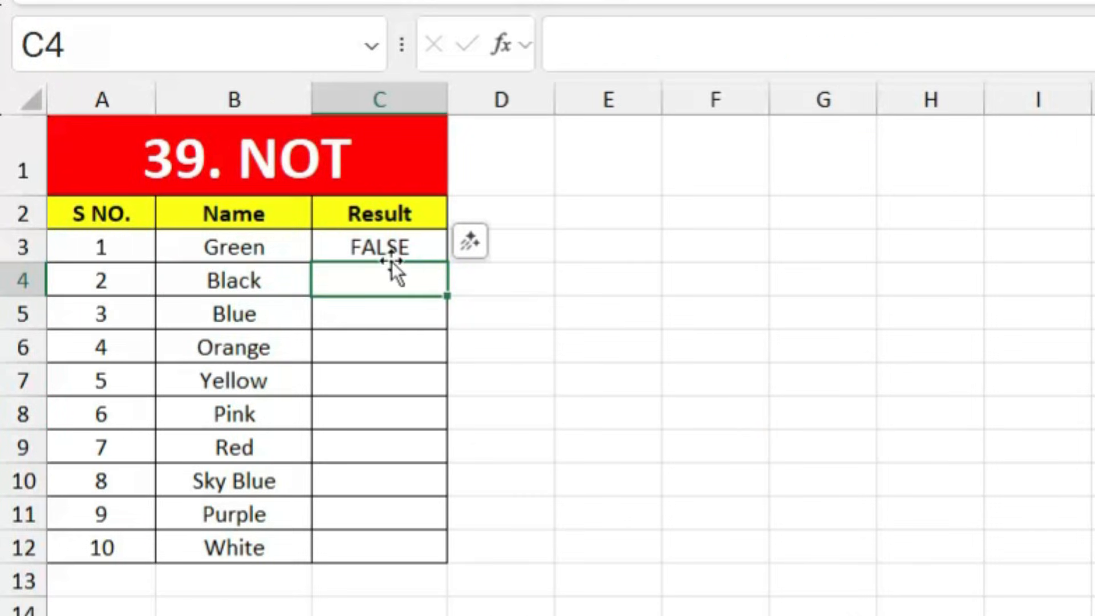
pyautogui.write('=')
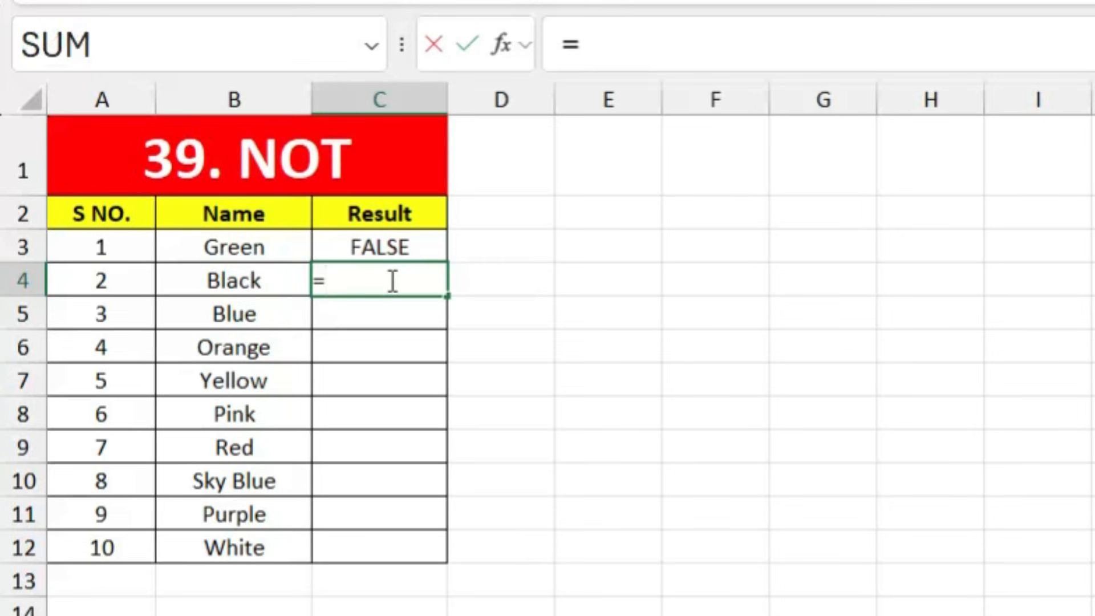
pyautogui.write('not')
pyautogui.press('Tab')
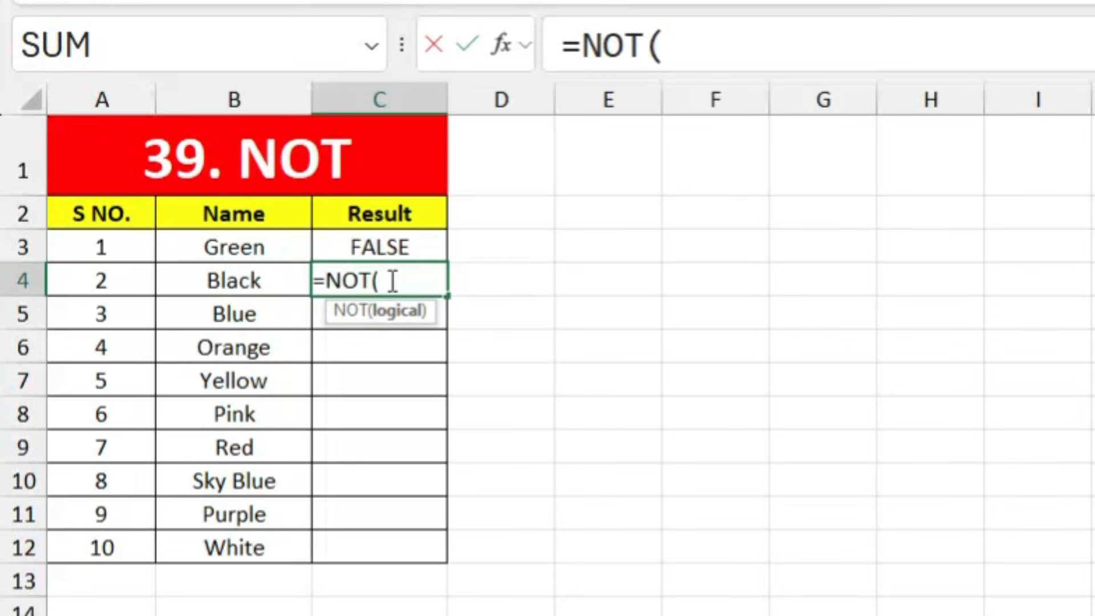
pyautogui.click(250, 269)
pyautogui.write('=')
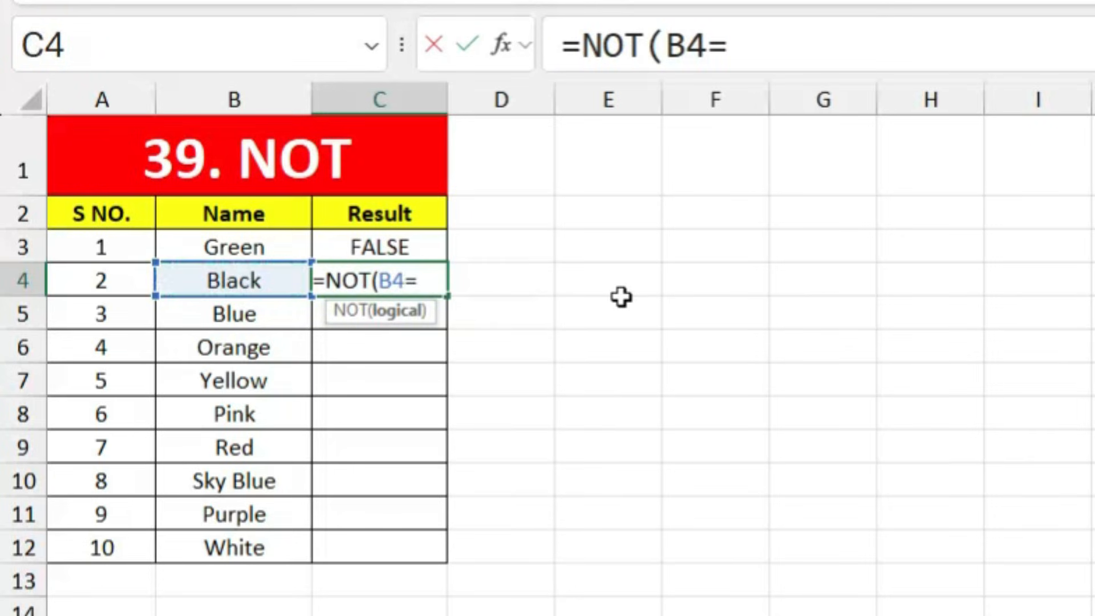
pyautogui.write('"Blac')
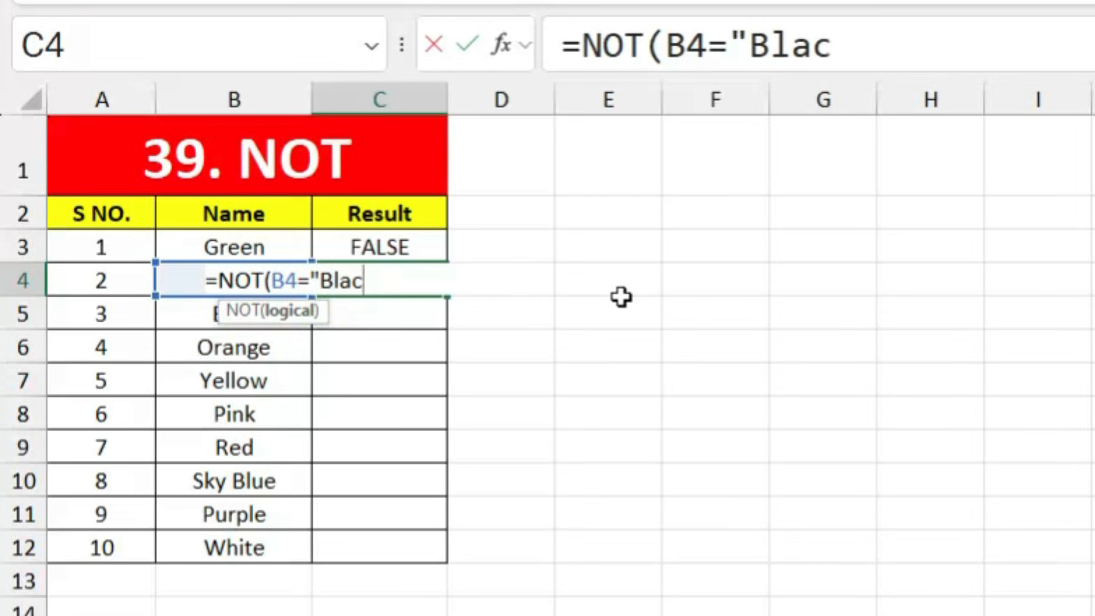
pyautogui.write('k"')
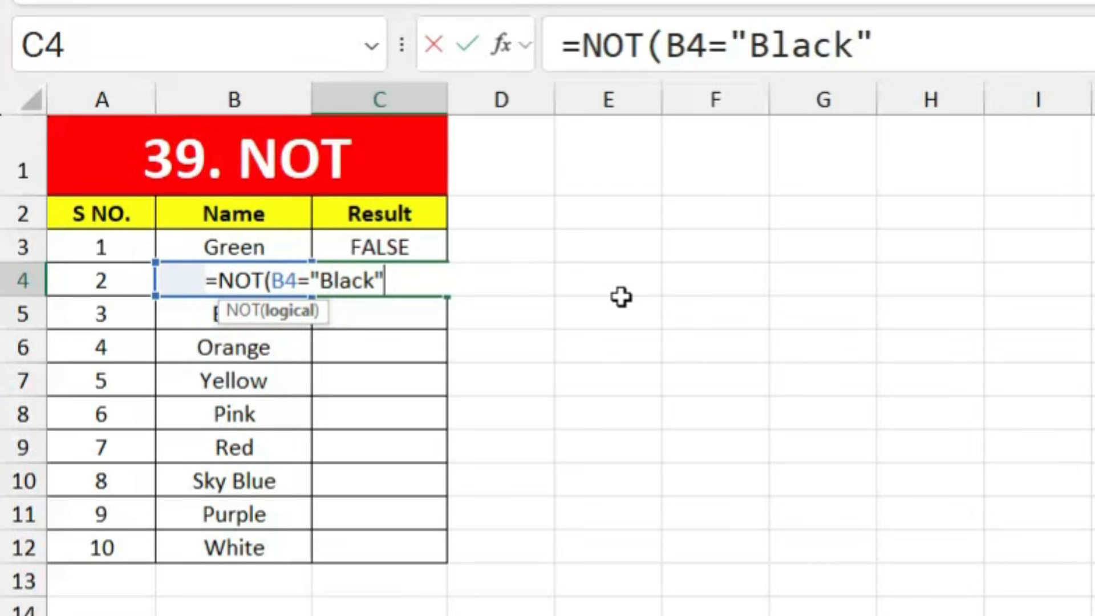
pyautogui.press('Return')
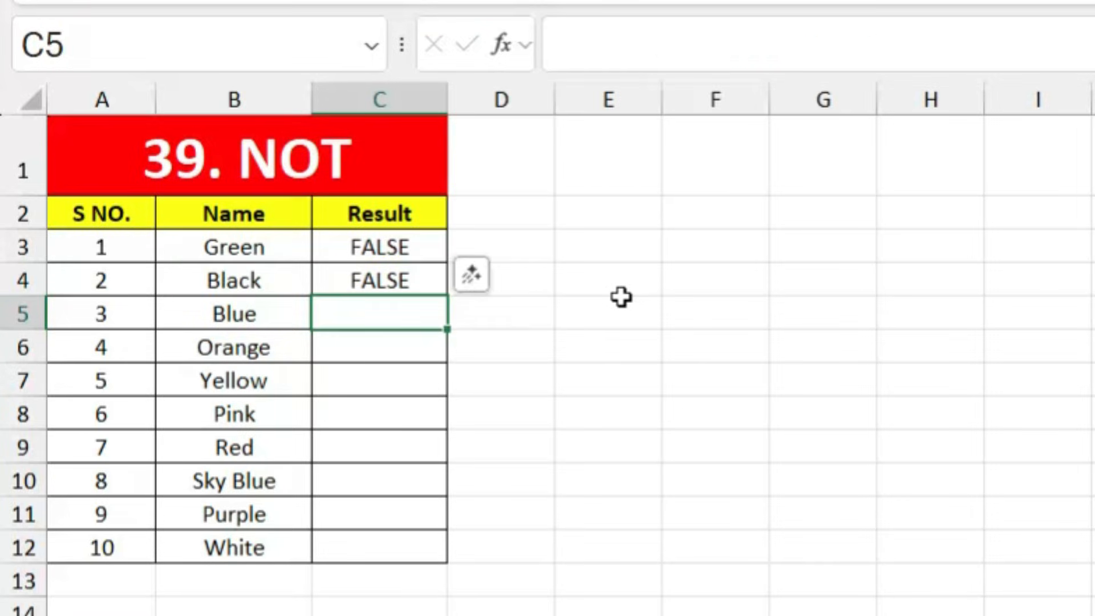
pyautogui.click(391, 281)
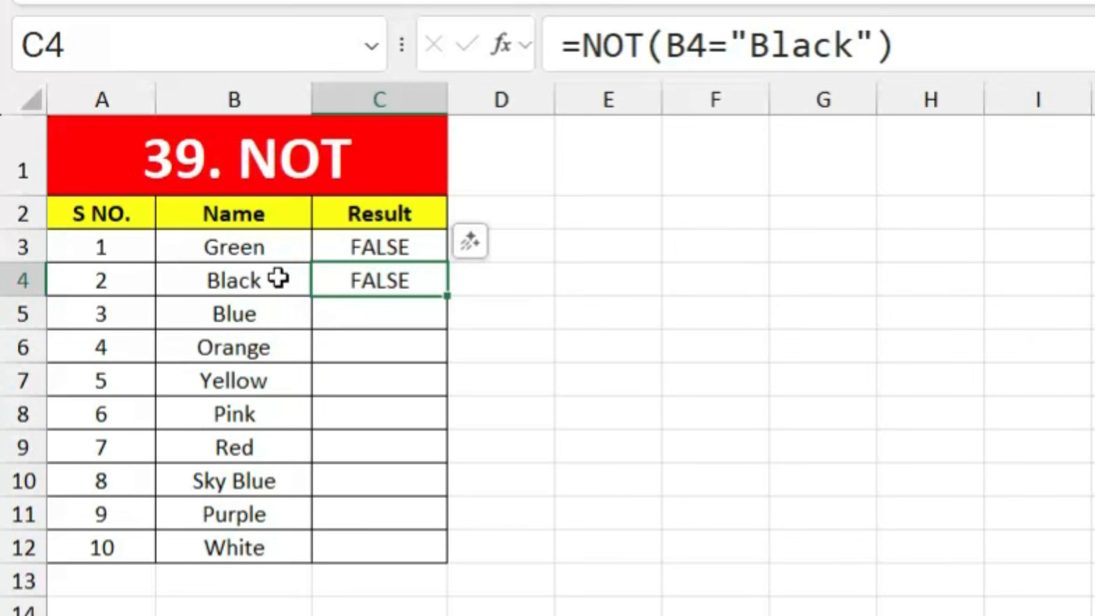
pyautogui.doubleClick(331, 278)
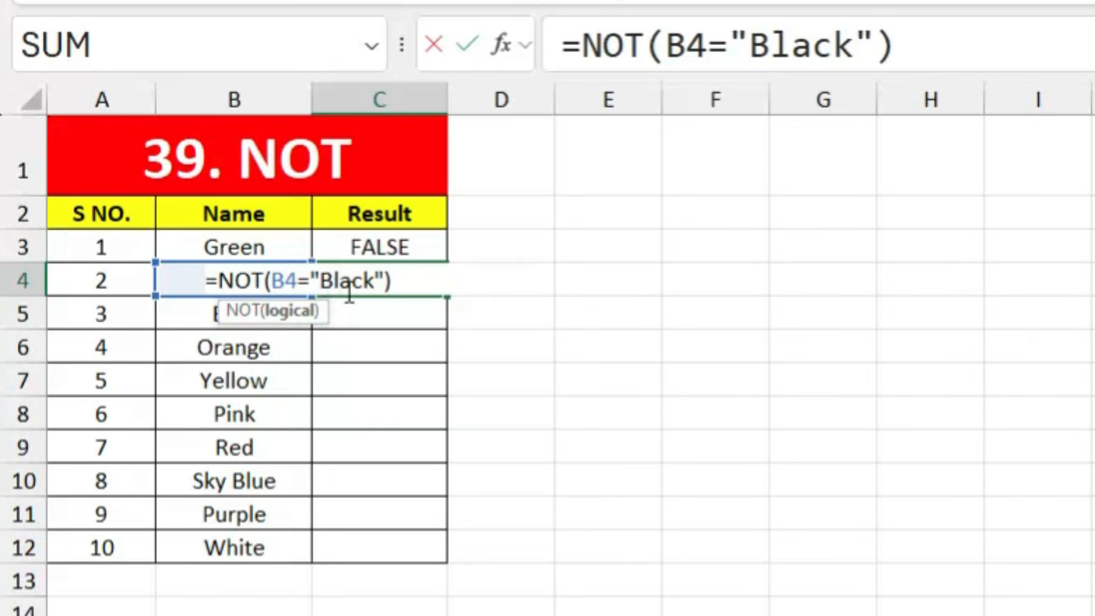
pyautogui.press('Return')
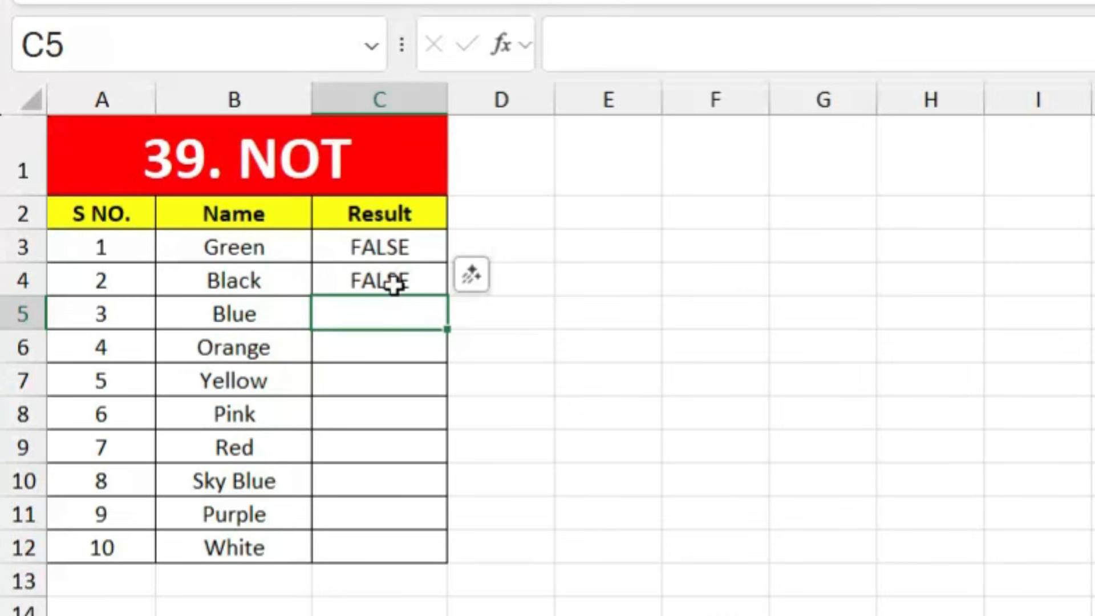
# Step: Test the NOT result by changing B4 to White, then undo back to Black
pyautogui.click(274, 283)
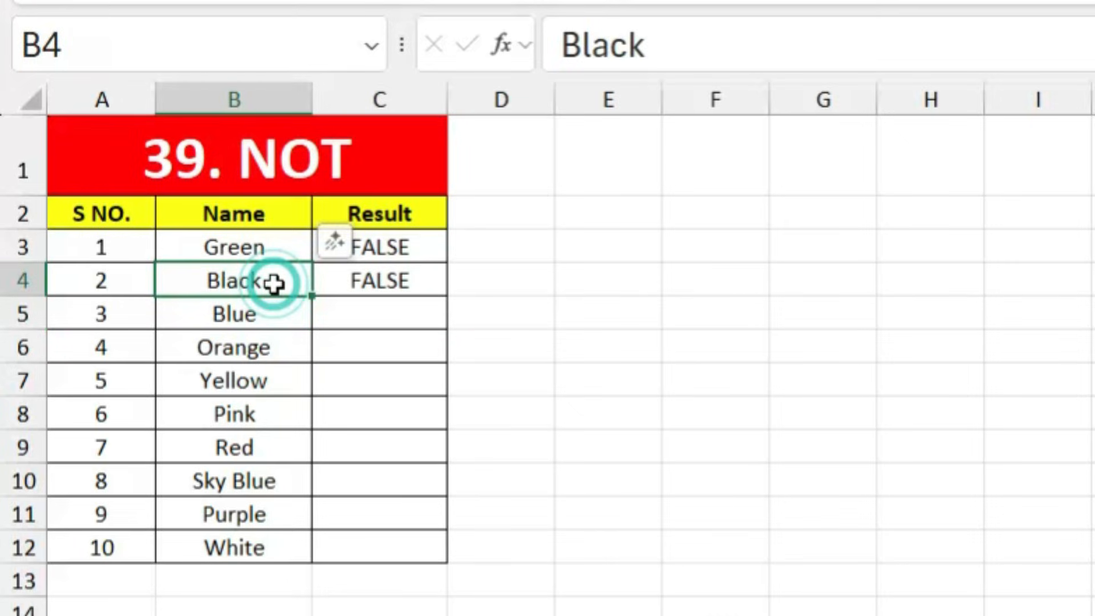
pyautogui.write('Wi')
pyautogui.press('BackSpace')
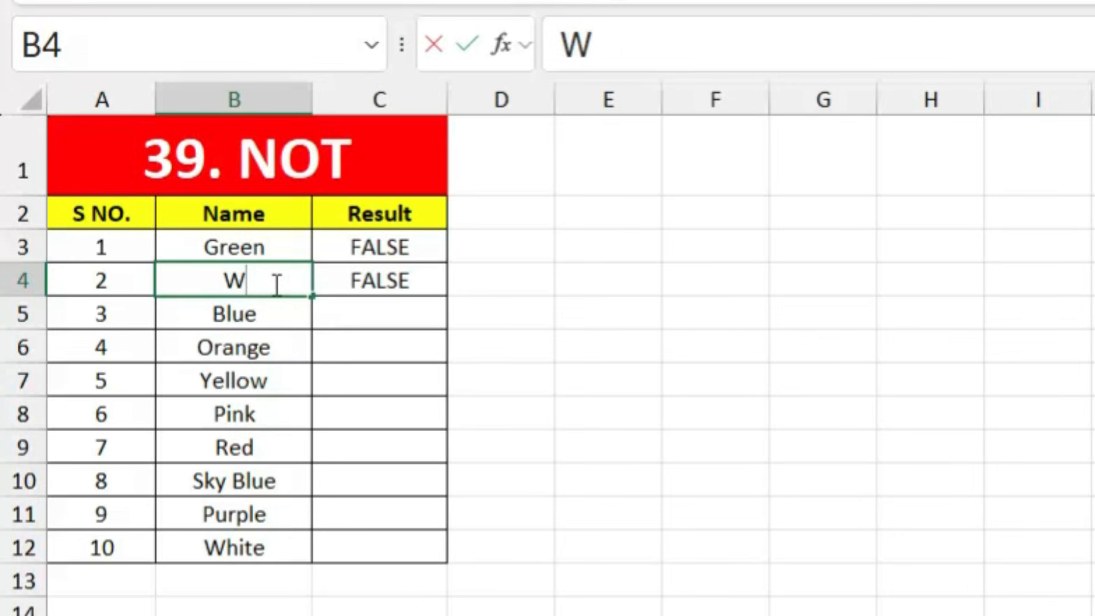
pyautogui.write('hite')
pyautogui.press('Return')
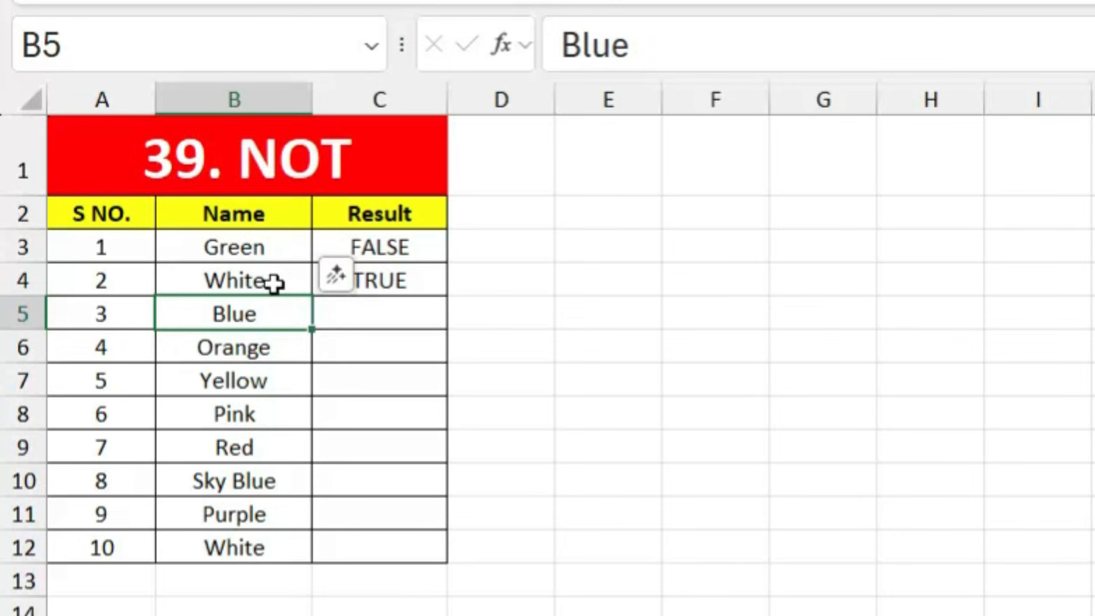
pyautogui.click(273, 284)
pyautogui.hotkey('ctrl', 'z')
pyautogui.press('Right')
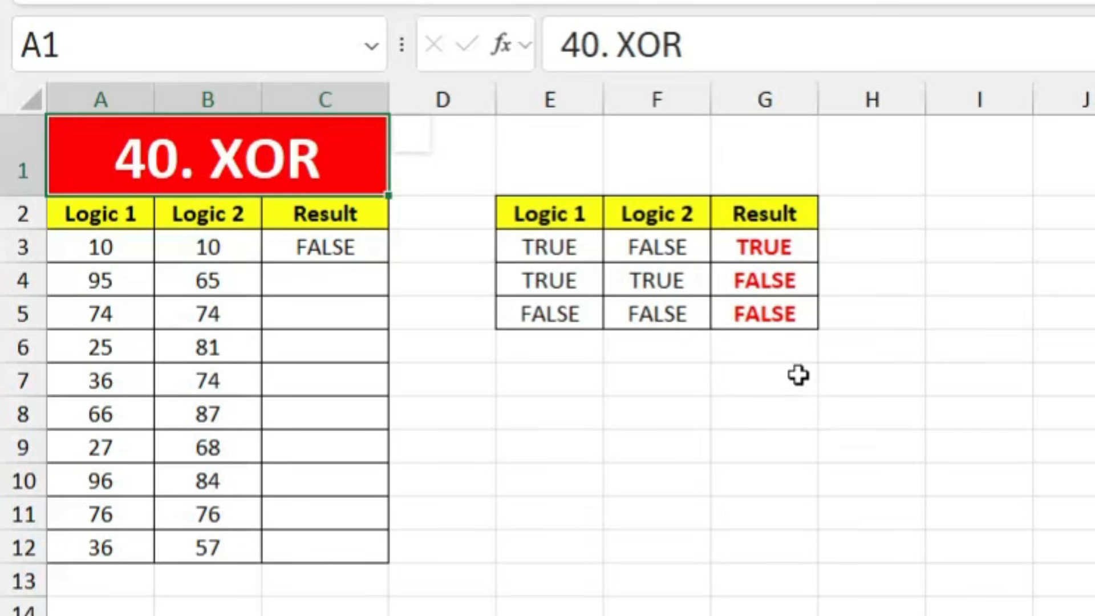
pyautogui.click(552, 247)
pyautogui.click(657, 247)
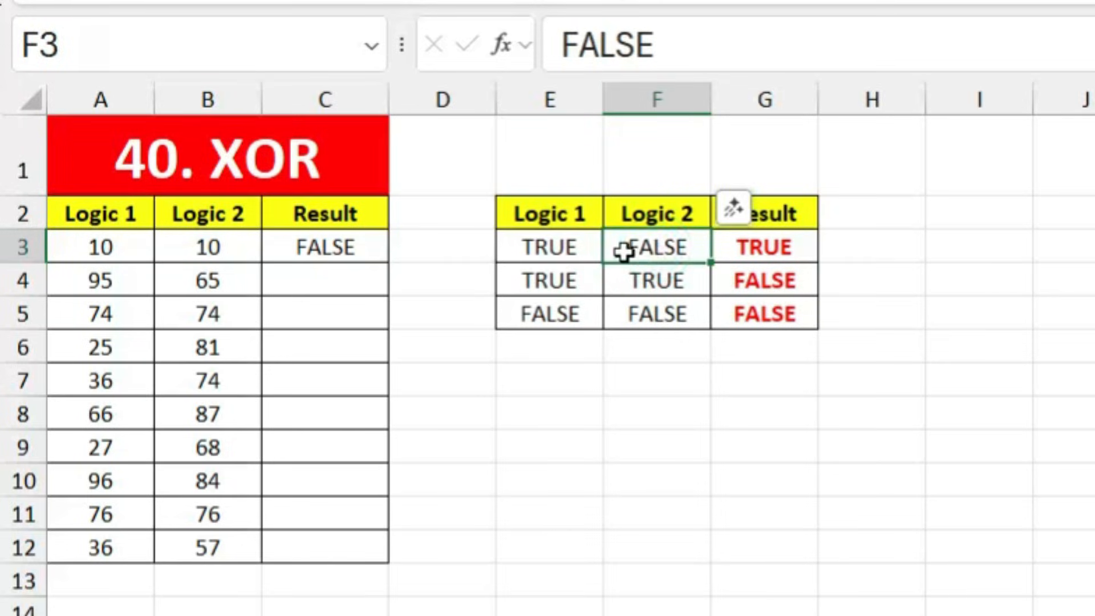
pyautogui.click(552, 247)
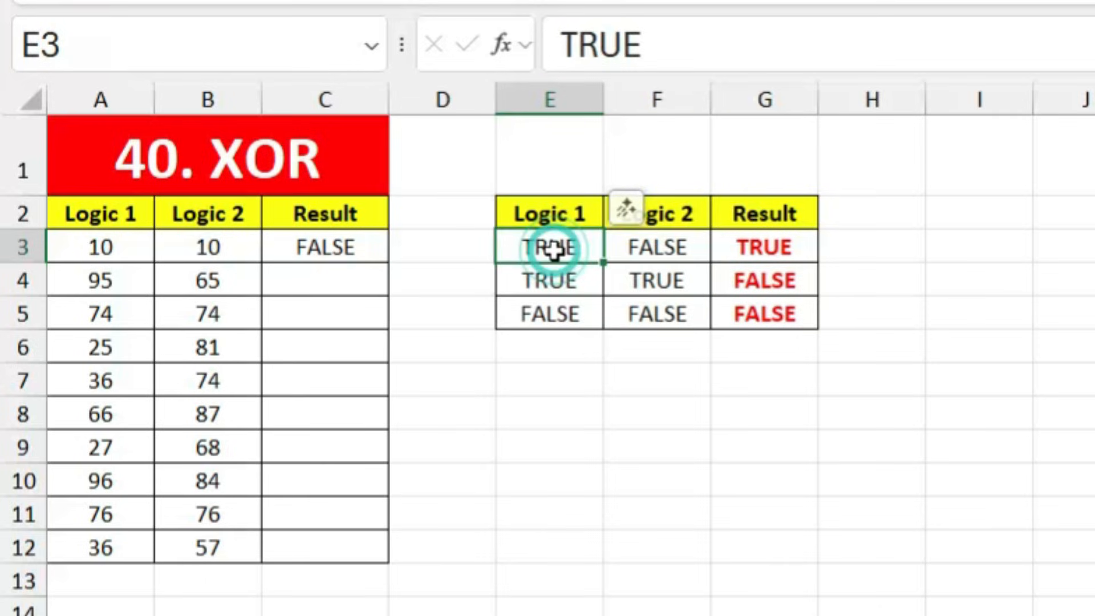
pyautogui.click(654, 249)
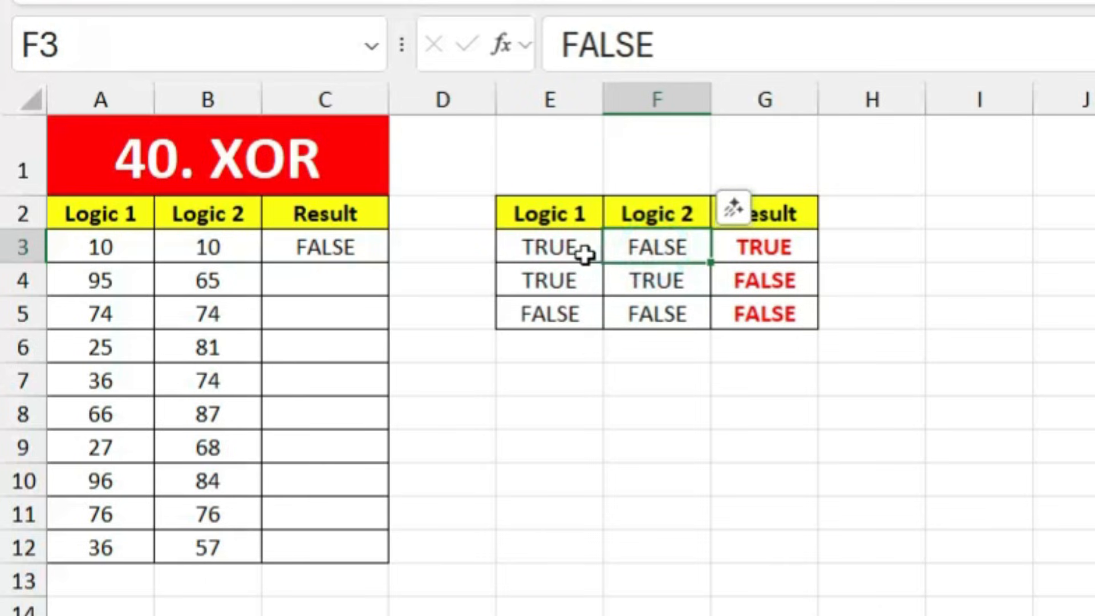
pyautogui.click(768, 256)
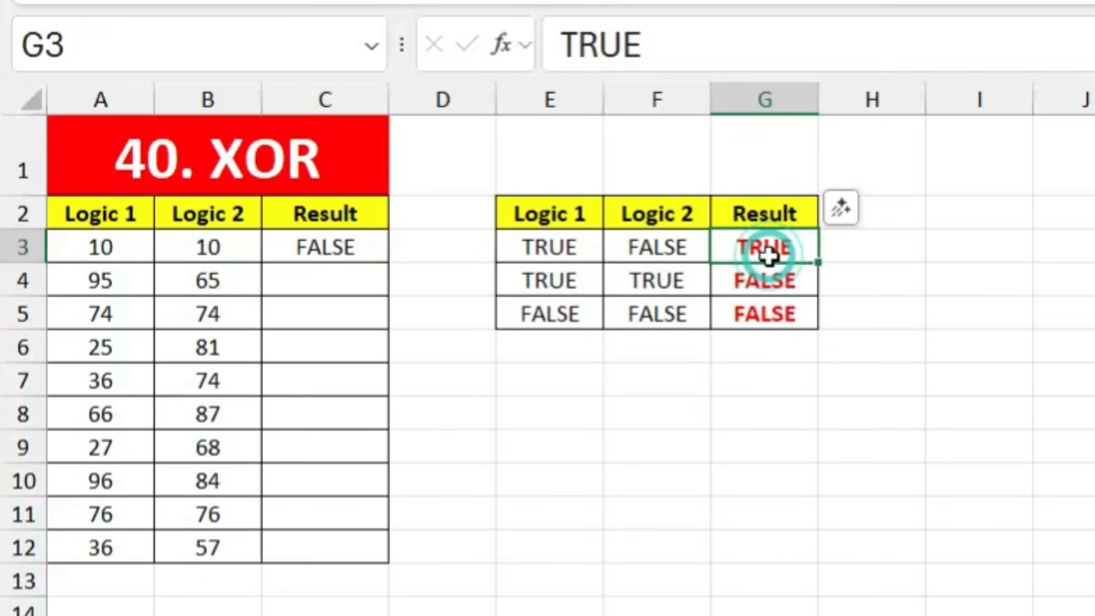
pyautogui.click(521, 281)
pyautogui.click(643, 278)
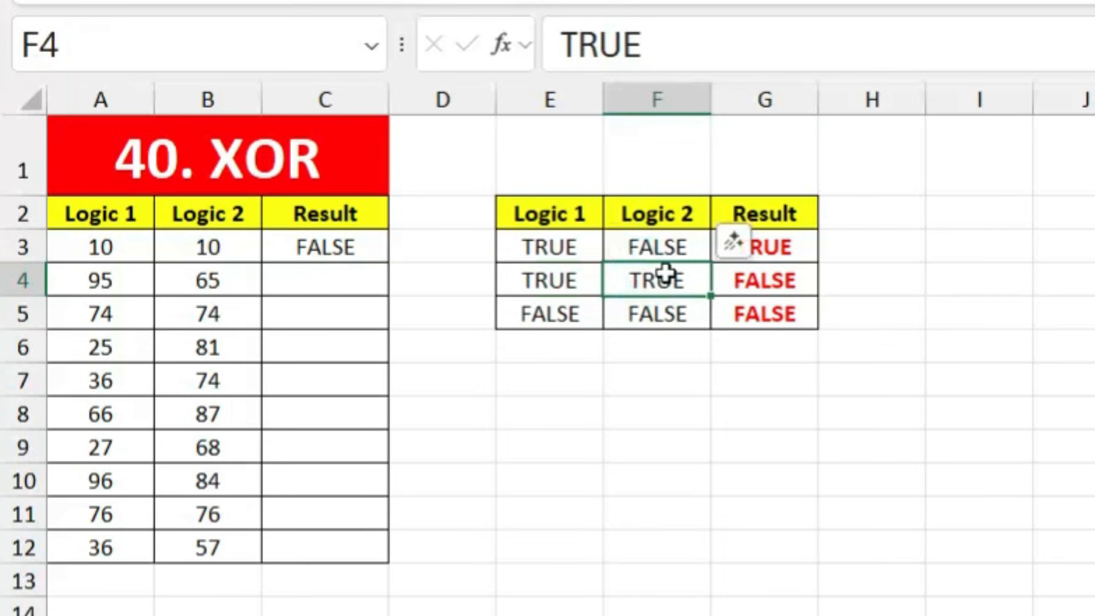
pyautogui.click(761, 277)
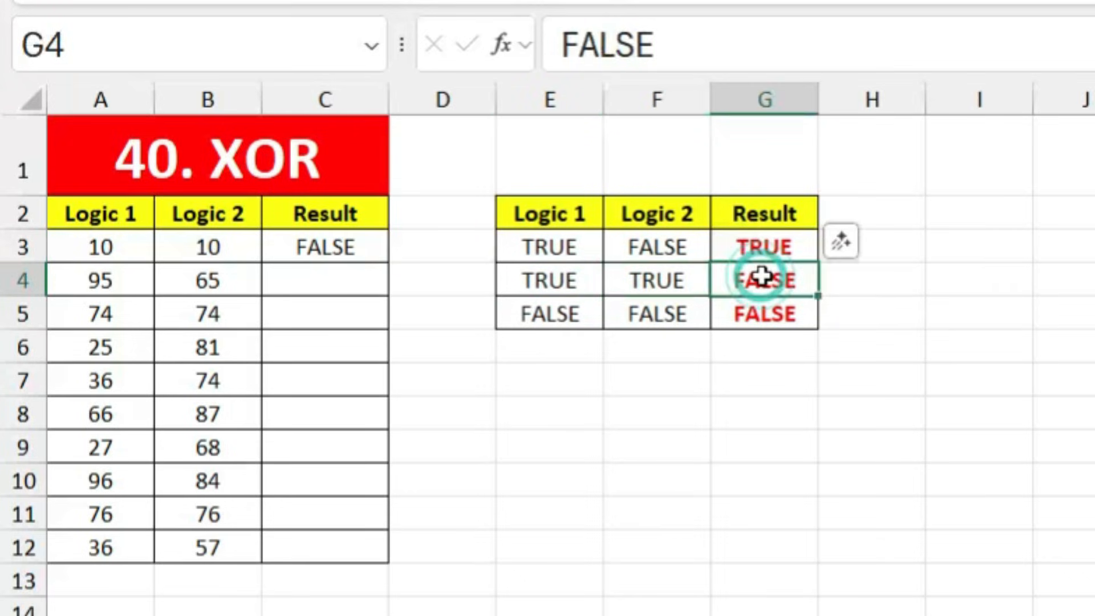
pyautogui.click(533, 319)
pyautogui.click(642, 319)
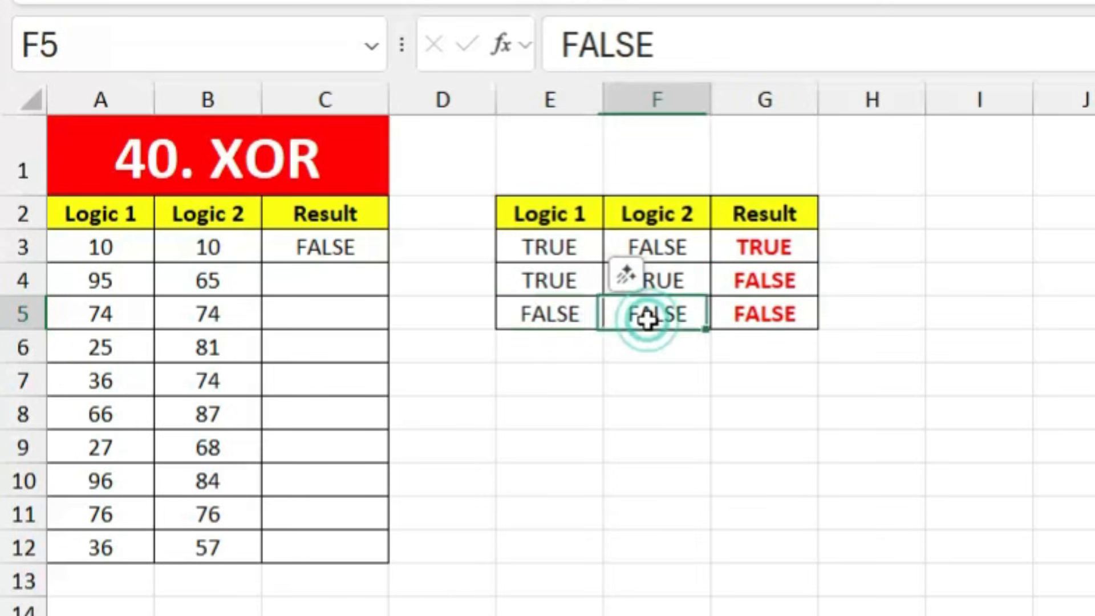
pyautogui.click(772, 319)
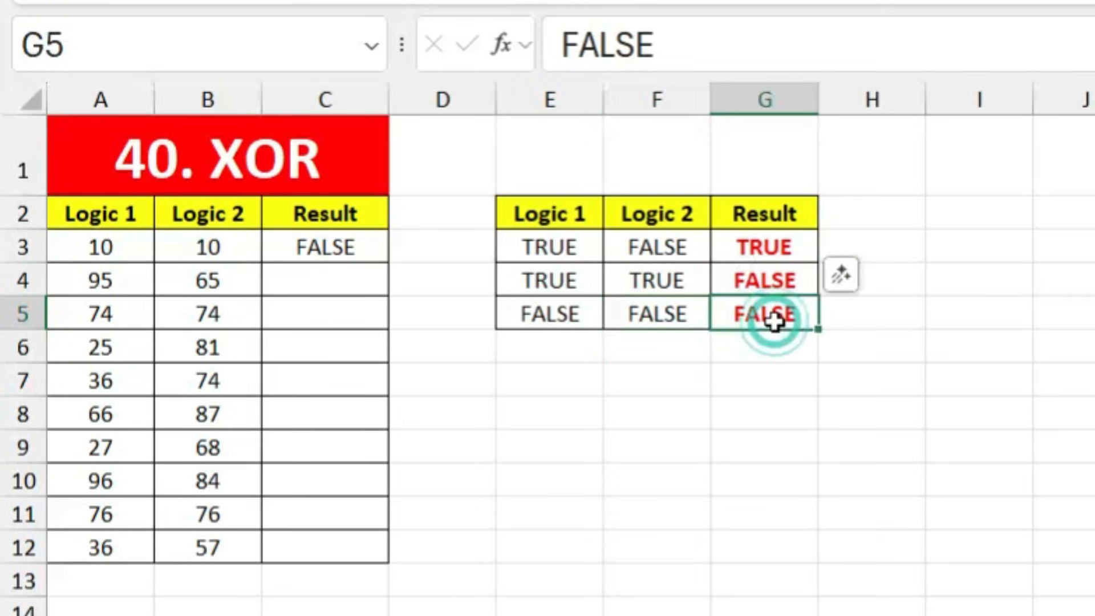
pyautogui.click(752, 257)
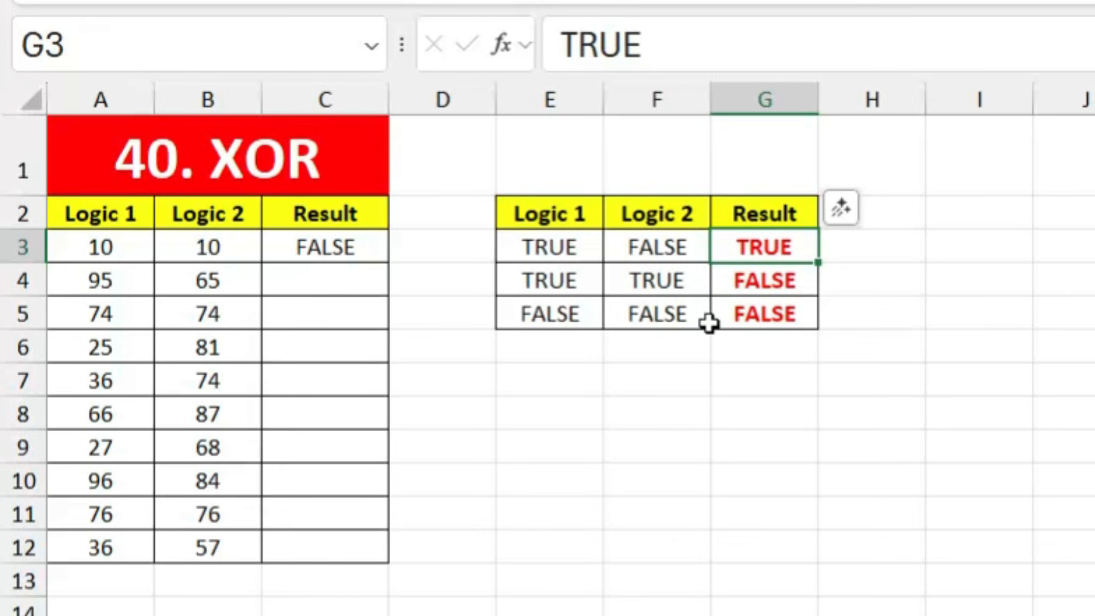
# Step: Enter =XOR(A4>=60,B4>=80) in C4, accepting Excel's suggested correction
pyautogui.click(351, 251)
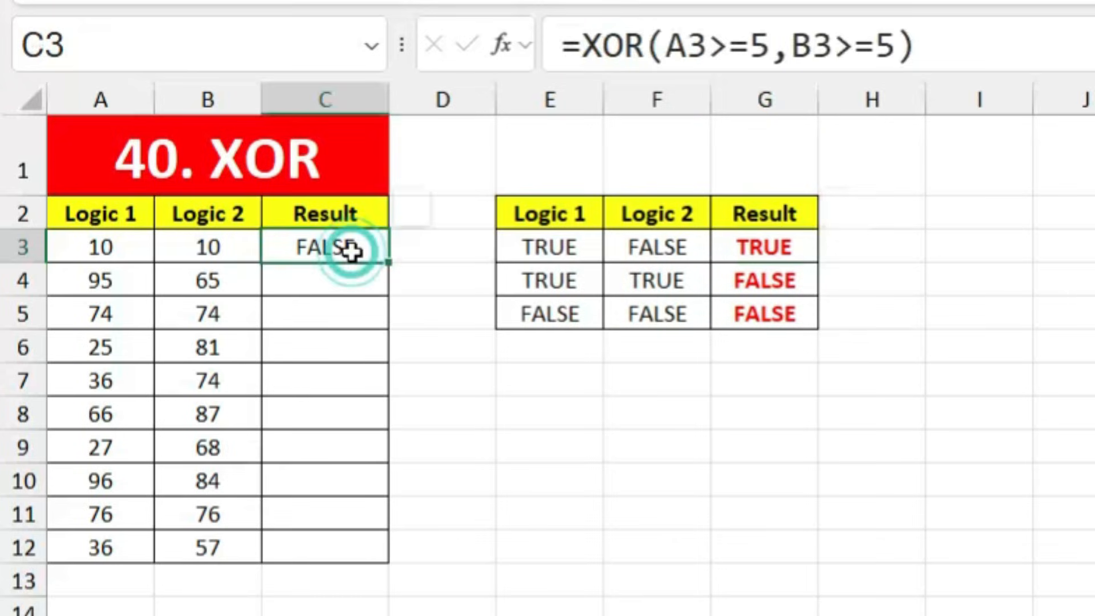
pyautogui.click(335, 288)
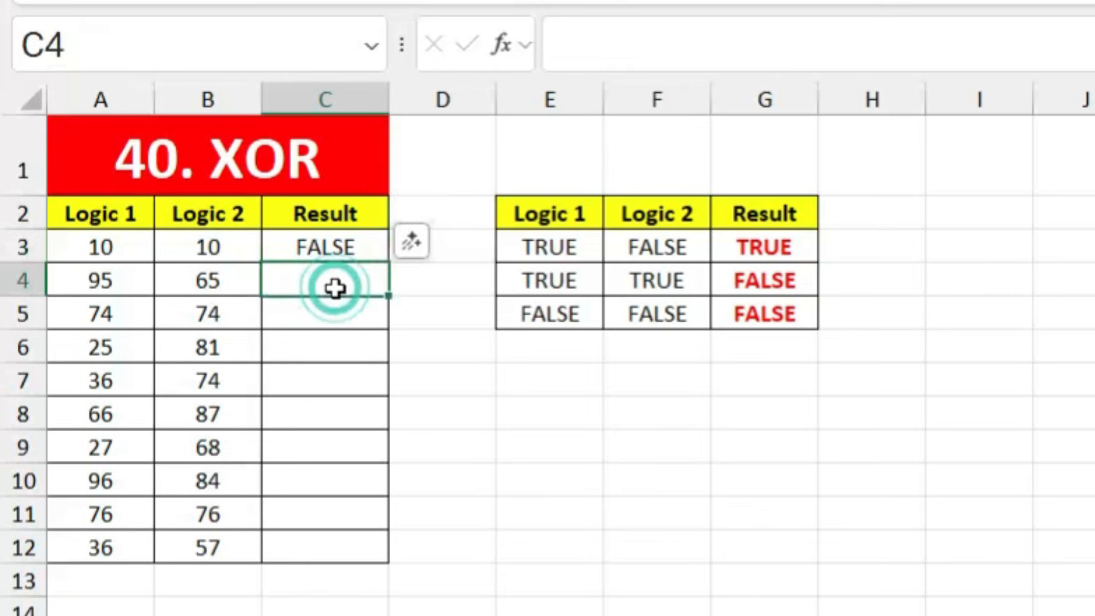
pyautogui.write('=xor')
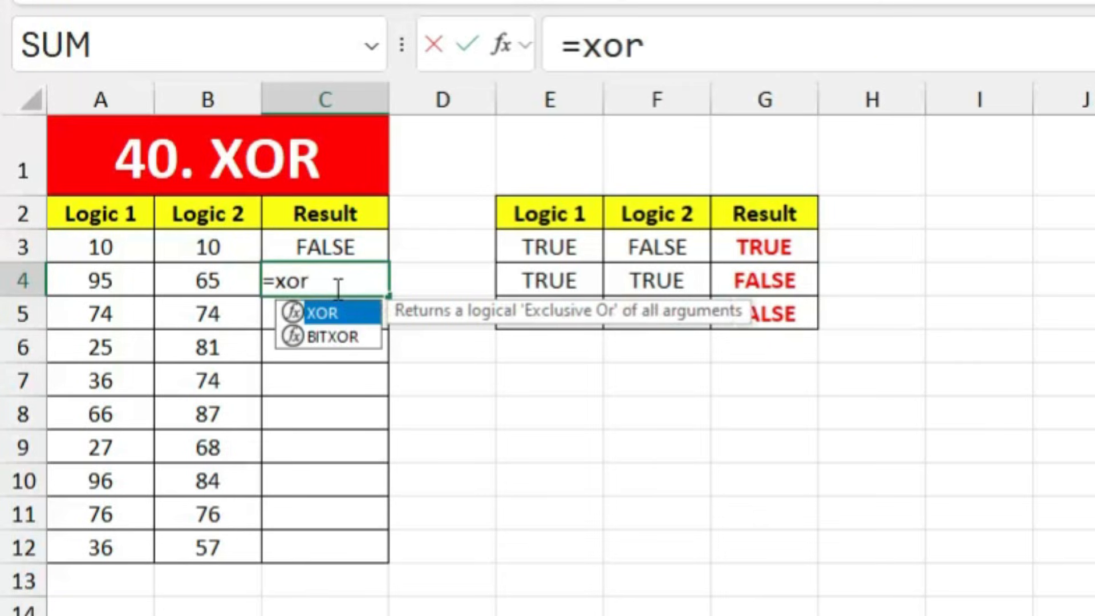
pyautogui.press('Tab')
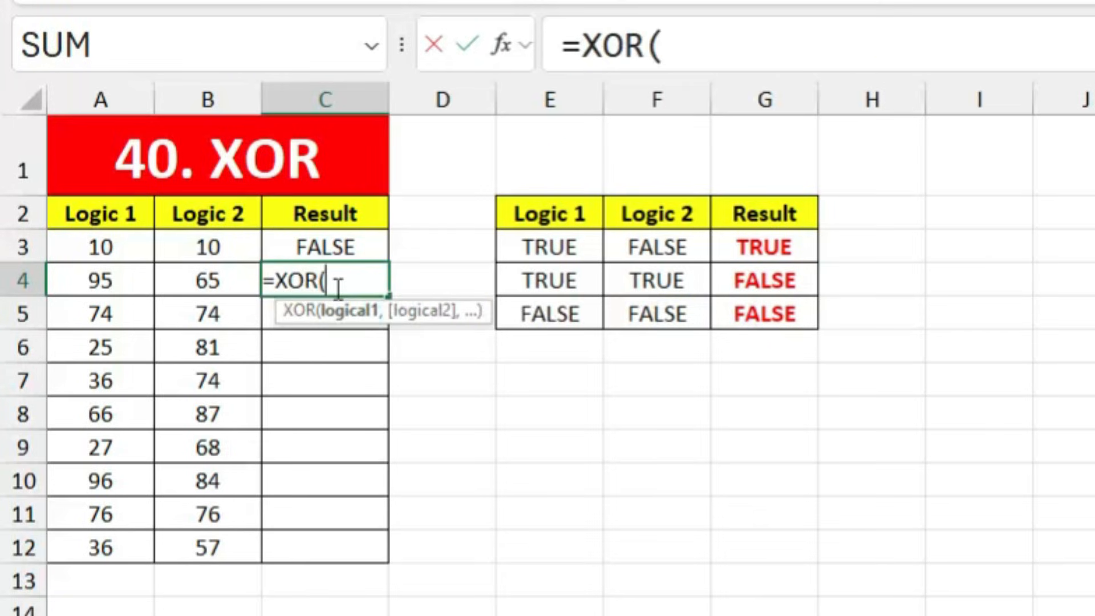
pyautogui.click(122, 279)
pyautogui.write('=')
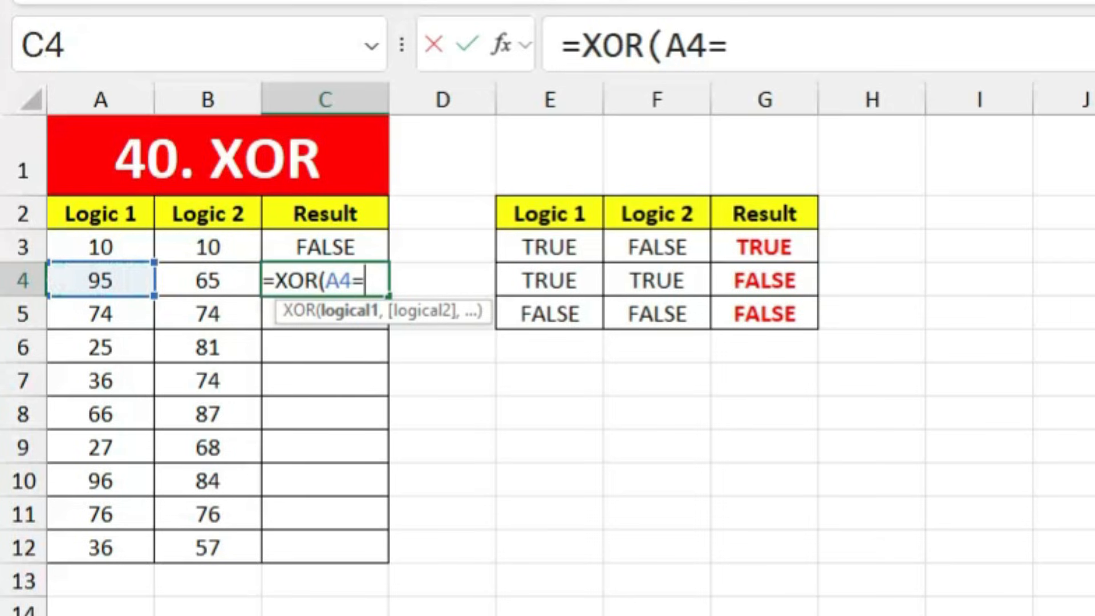
pyautogui.write('>60')
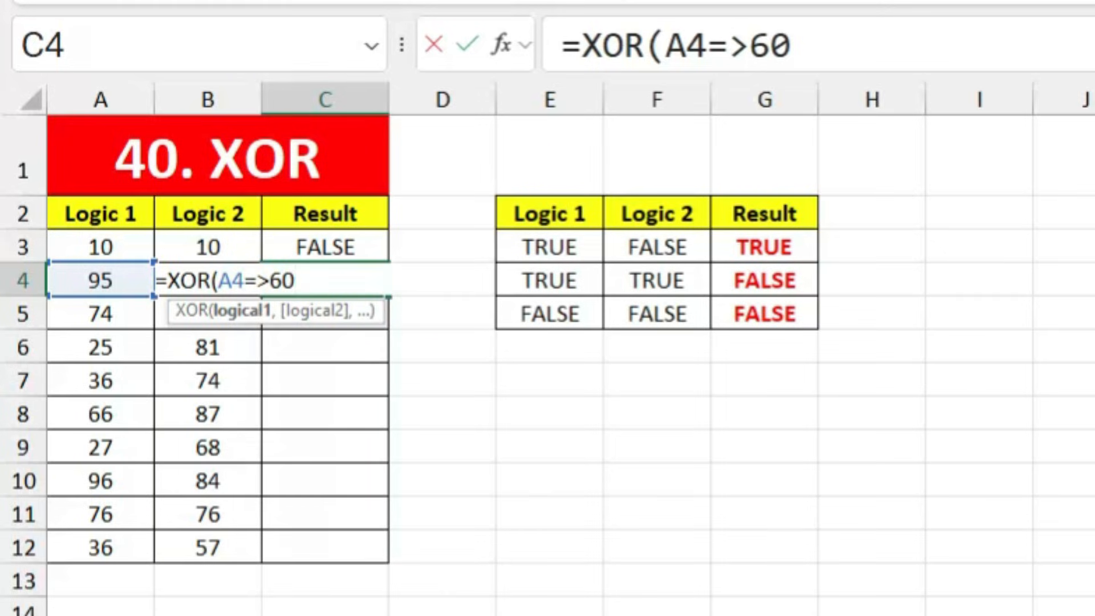
pyautogui.write(',')
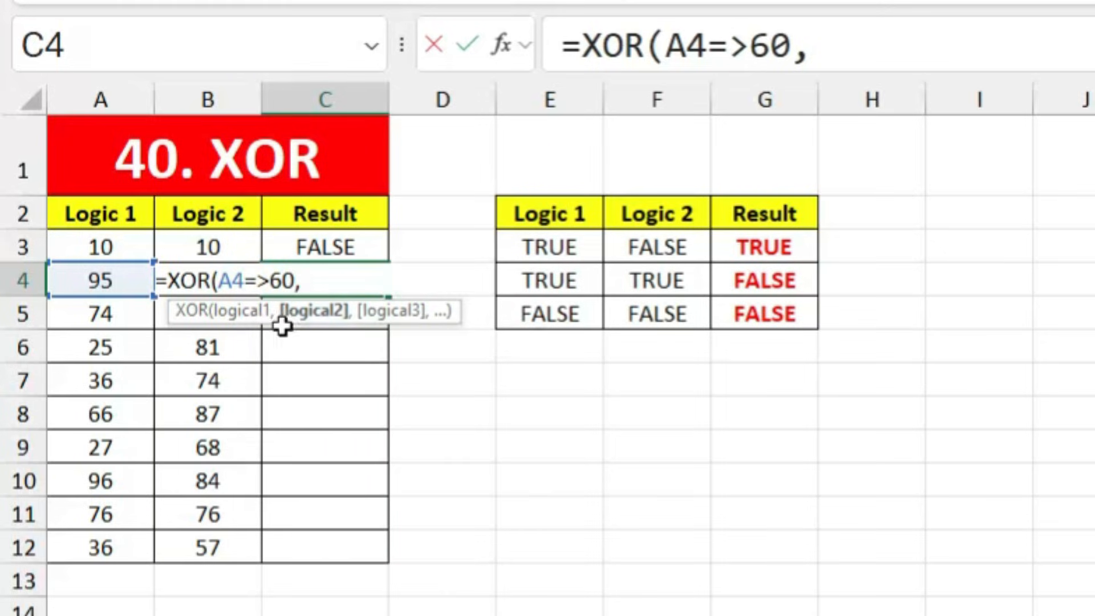
pyautogui.click(211, 345)
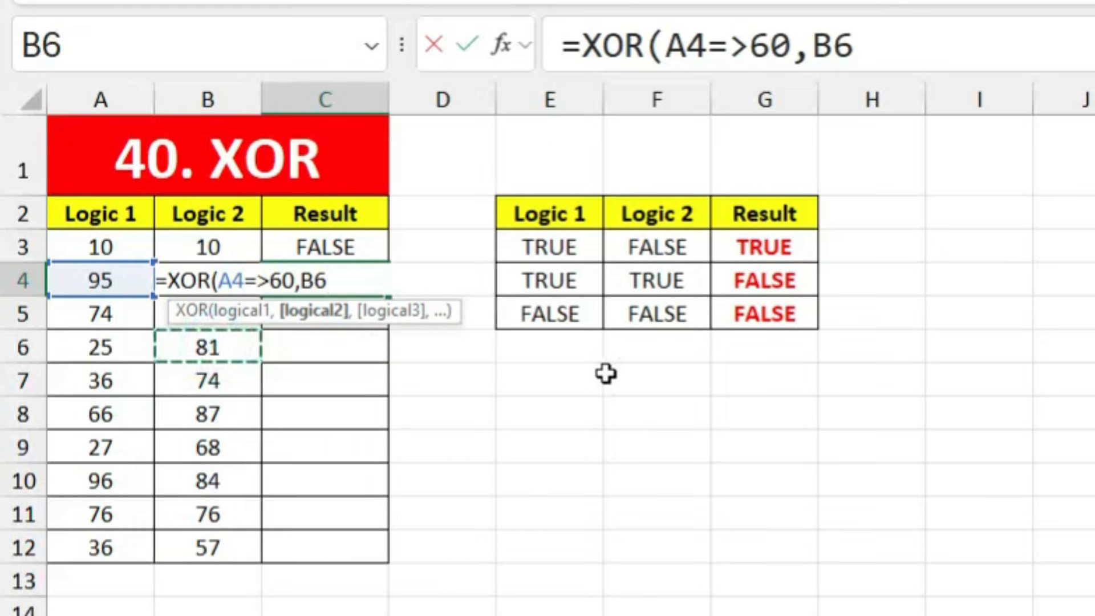
pyautogui.press('Up')
pyautogui.press('Up')
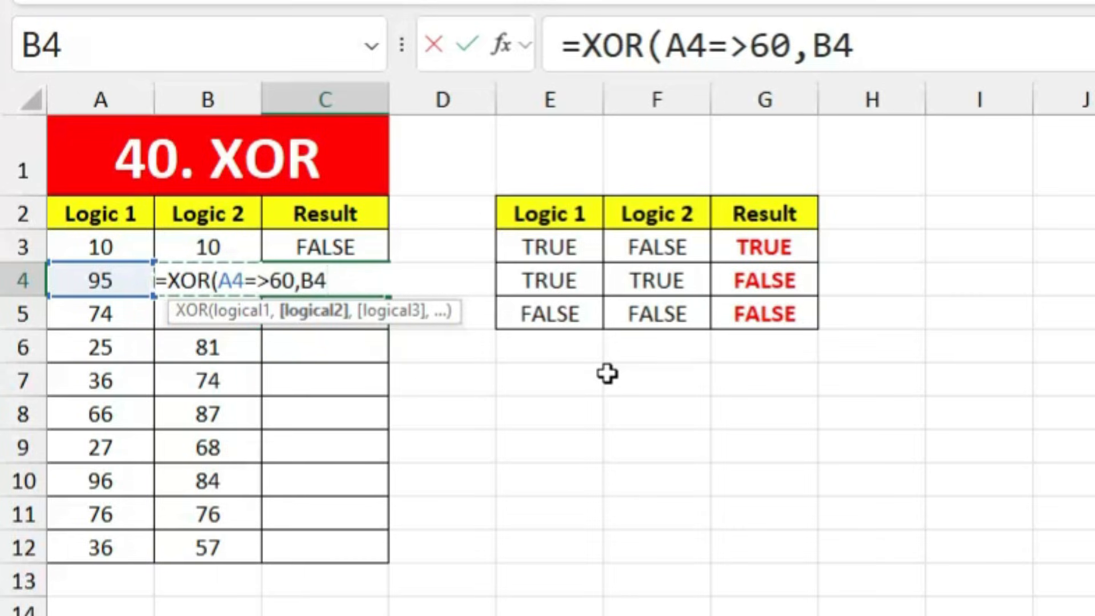
pyautogui.write('=>')
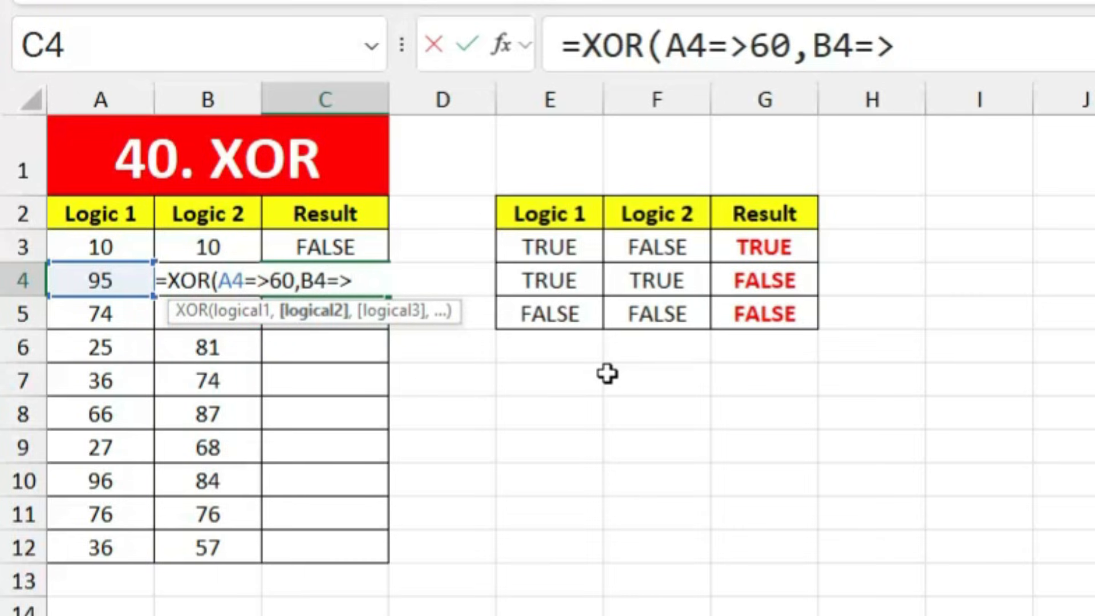
pyautogui.write('80')
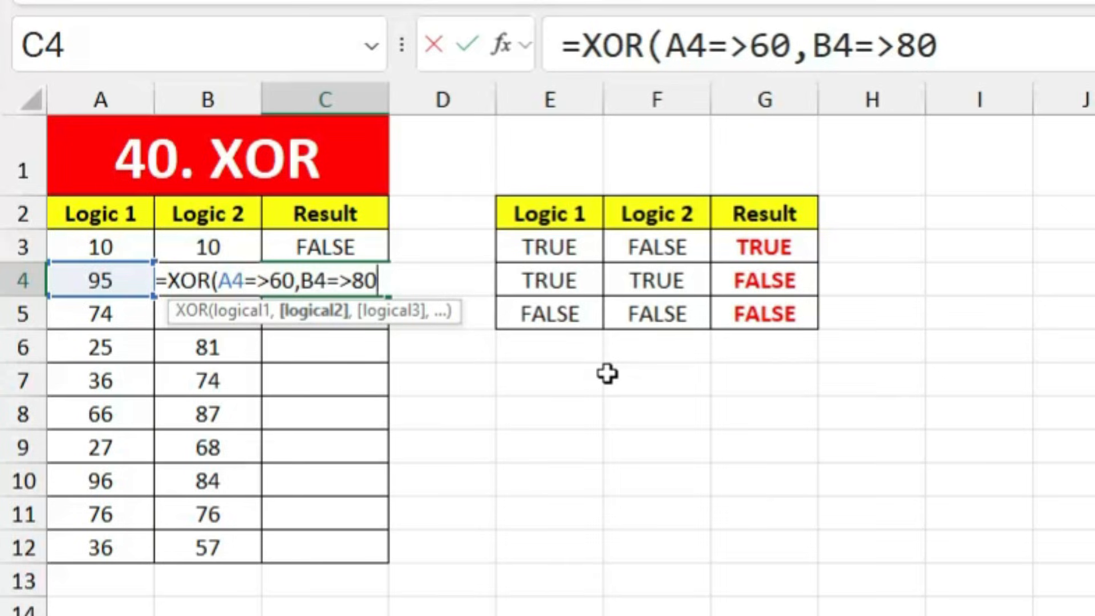
pyautogui.press('Return')
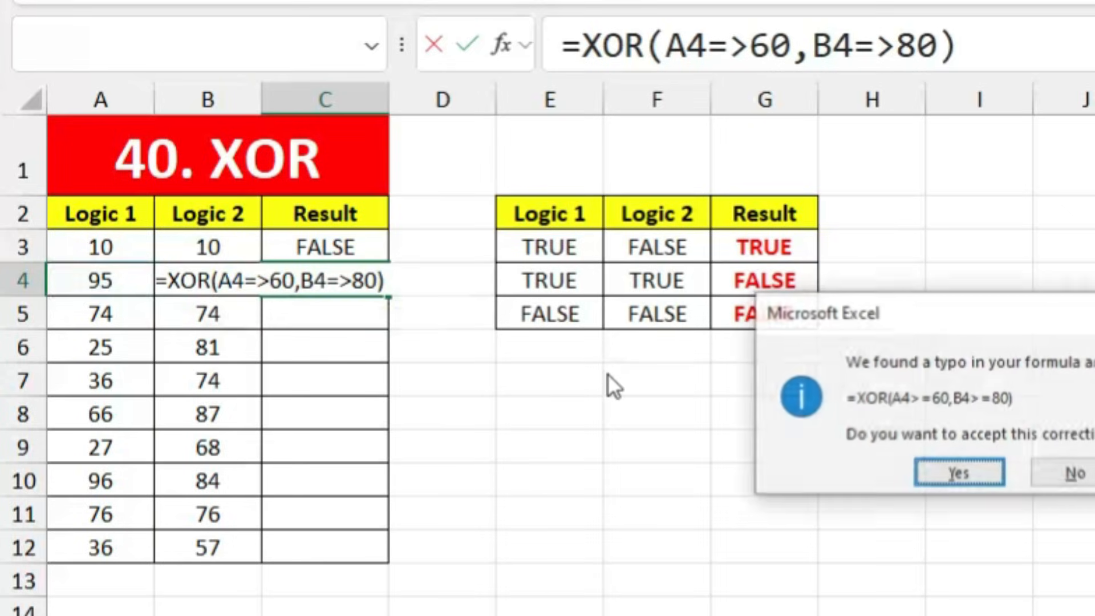
pyautogui.press('Return')
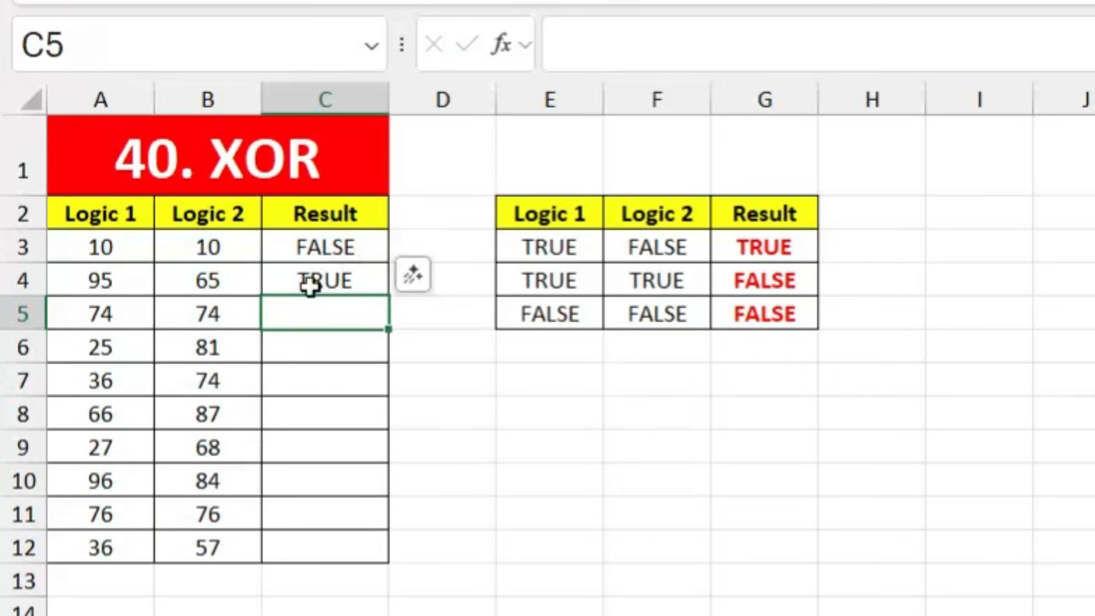
# Step: Review C4's XOR formula against its inputs 95 in A4 and 65 in B4
pyautogui.click(329, 273)
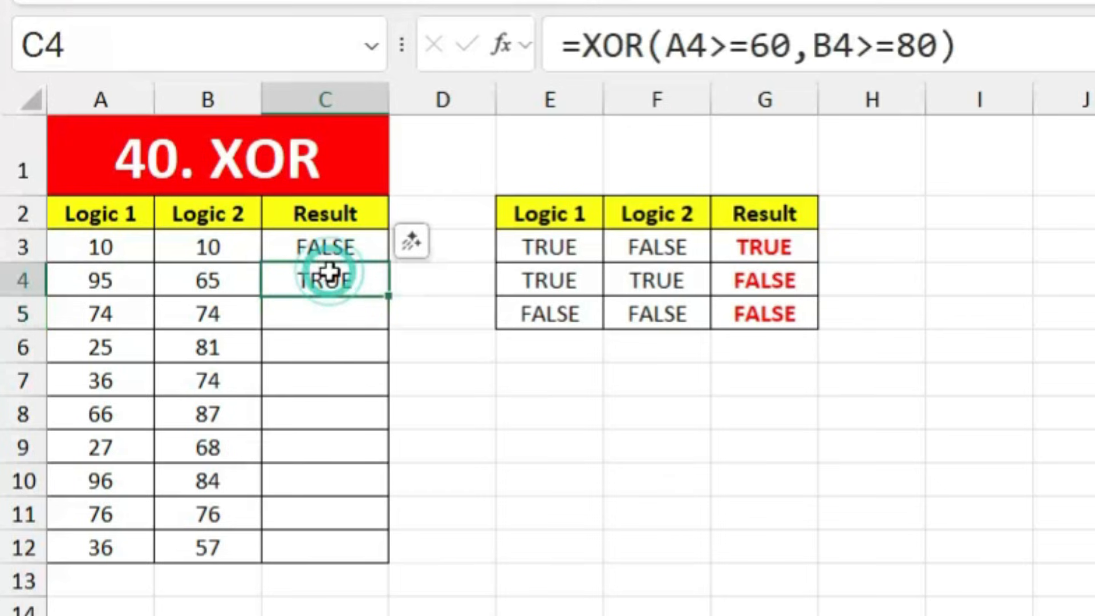
pyautogui.doubleClick(365, 278)
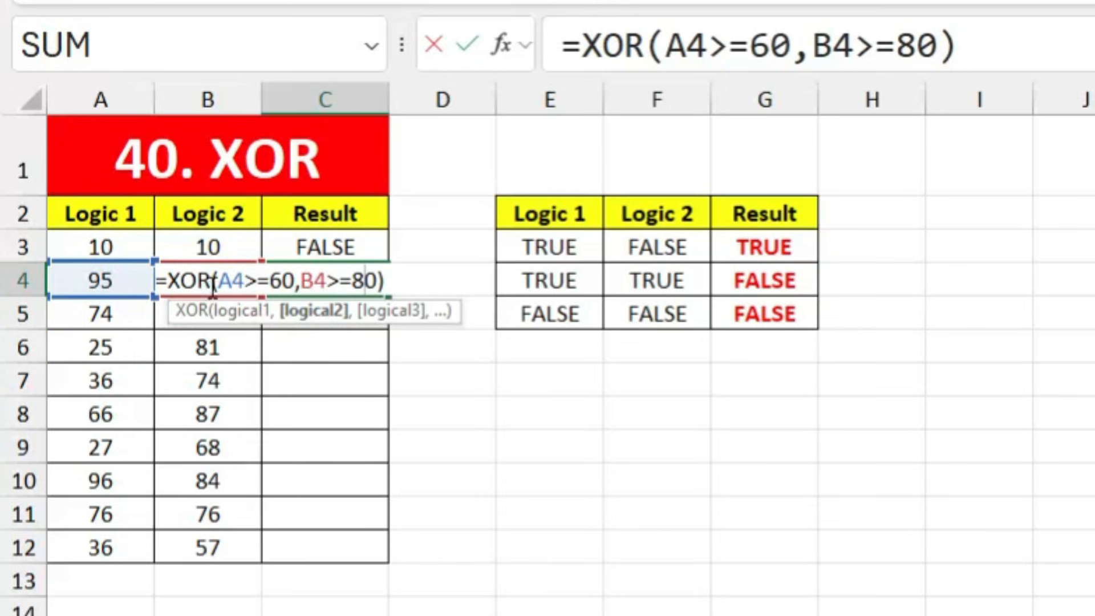
pyautogui.press('Return')
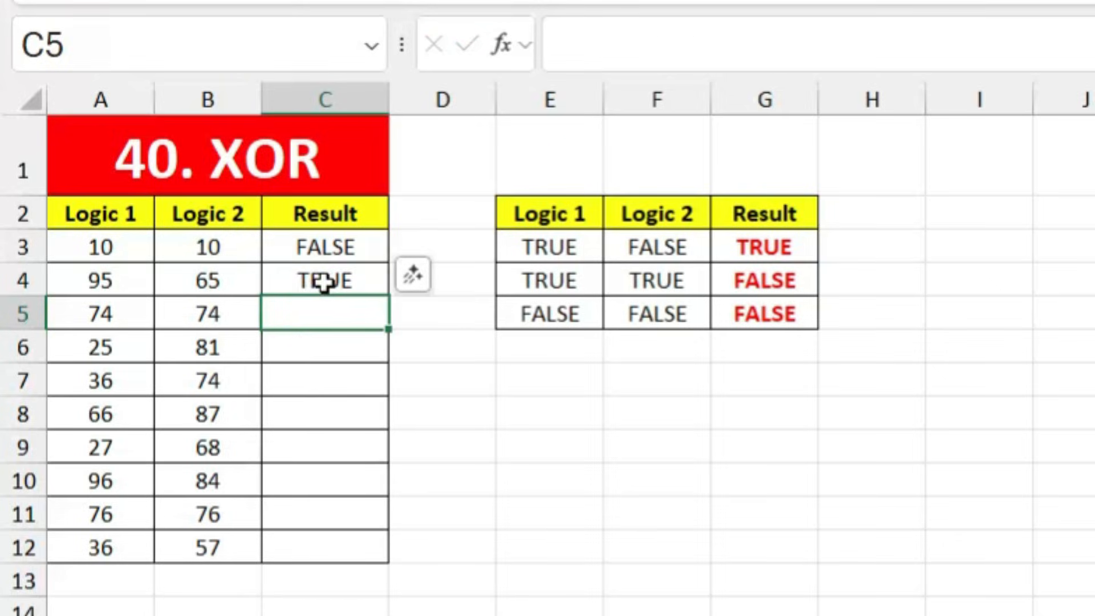
pyautogui.click(98, 283)
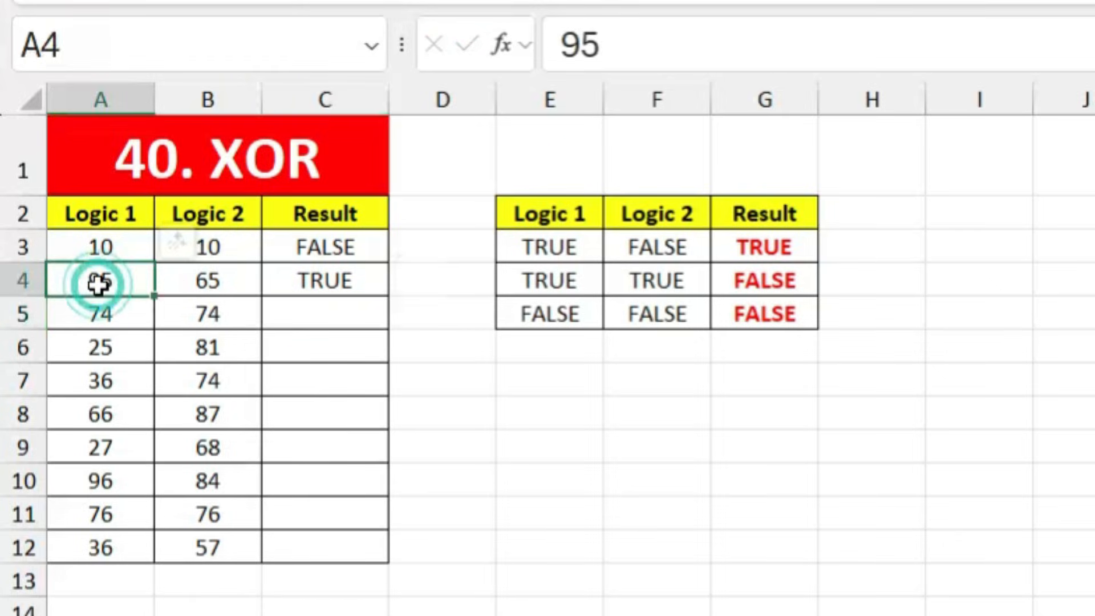
pyautogui.click(229, 283)
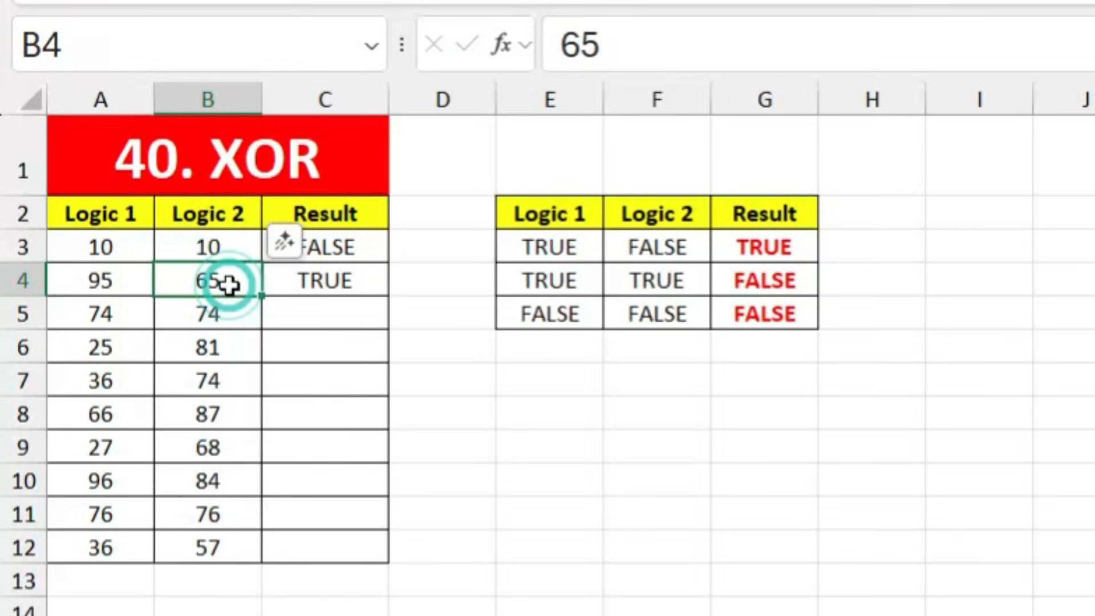
pyautogui.click(317, 285)
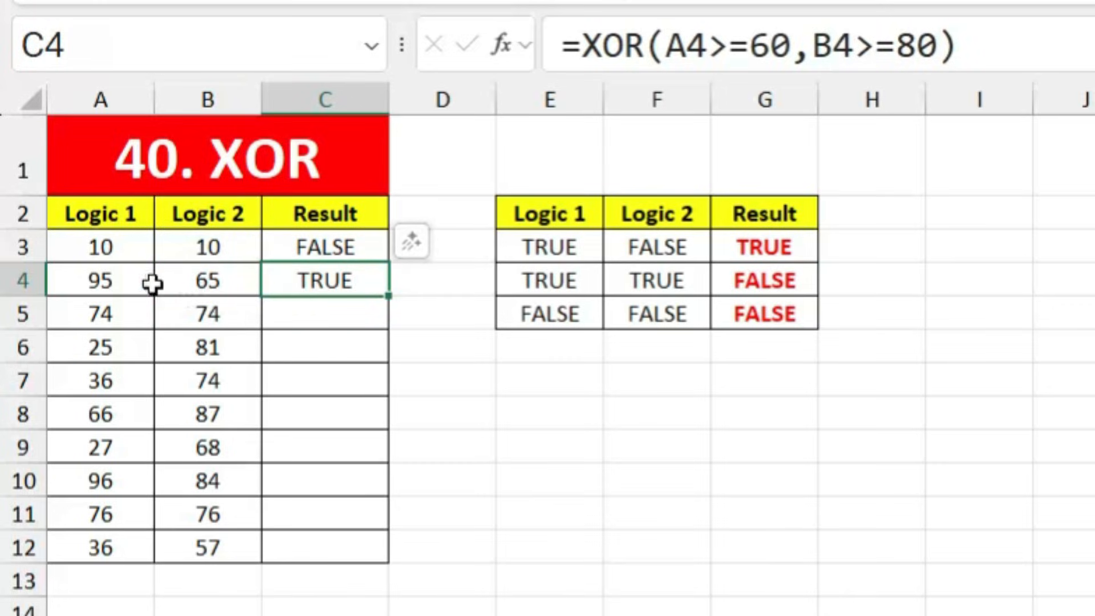
pyautogui.click(120, 283)
pyautogui.click(208, 285)
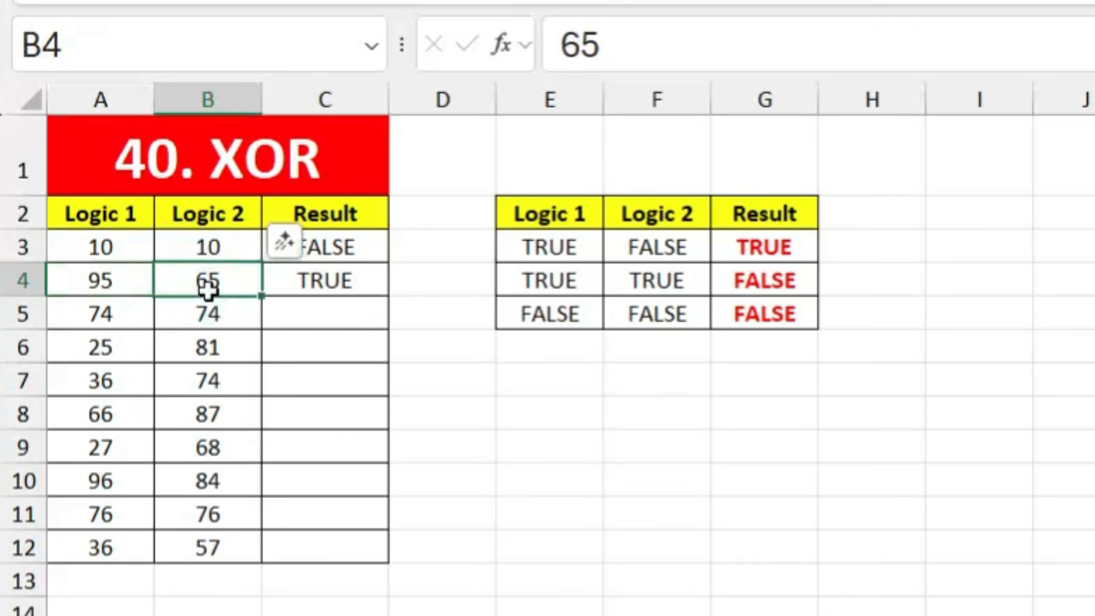
# Step: Copy the XOR formula from C4 down through C12
pyautogui.click(329, 282)
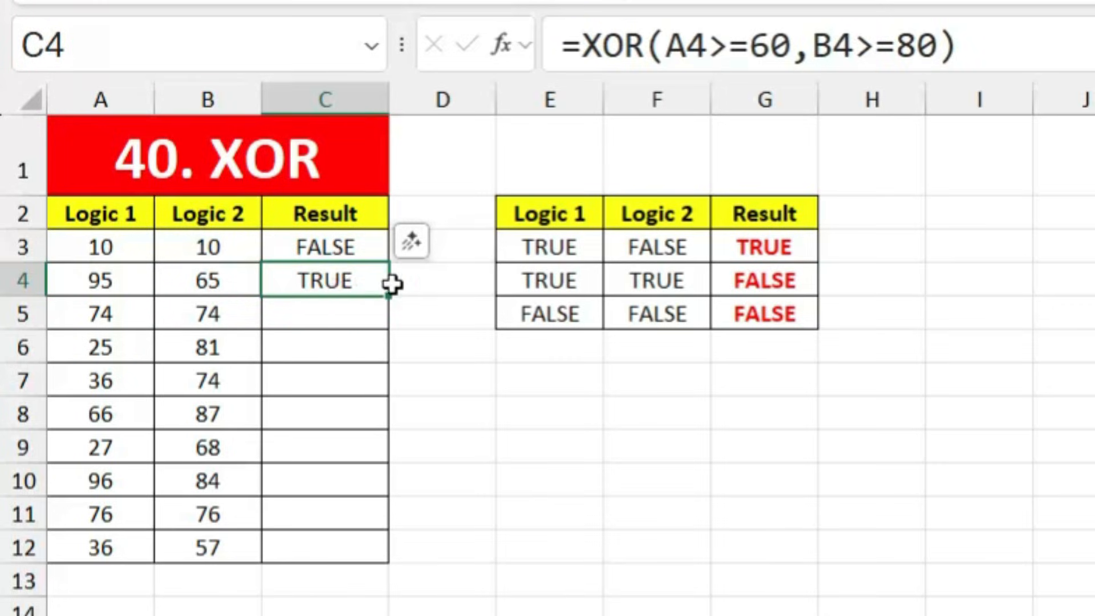
pyautogui.moveTo(387, 415); pyautogui.dragTo(382, 564)
pyautogui.click(527, 439)
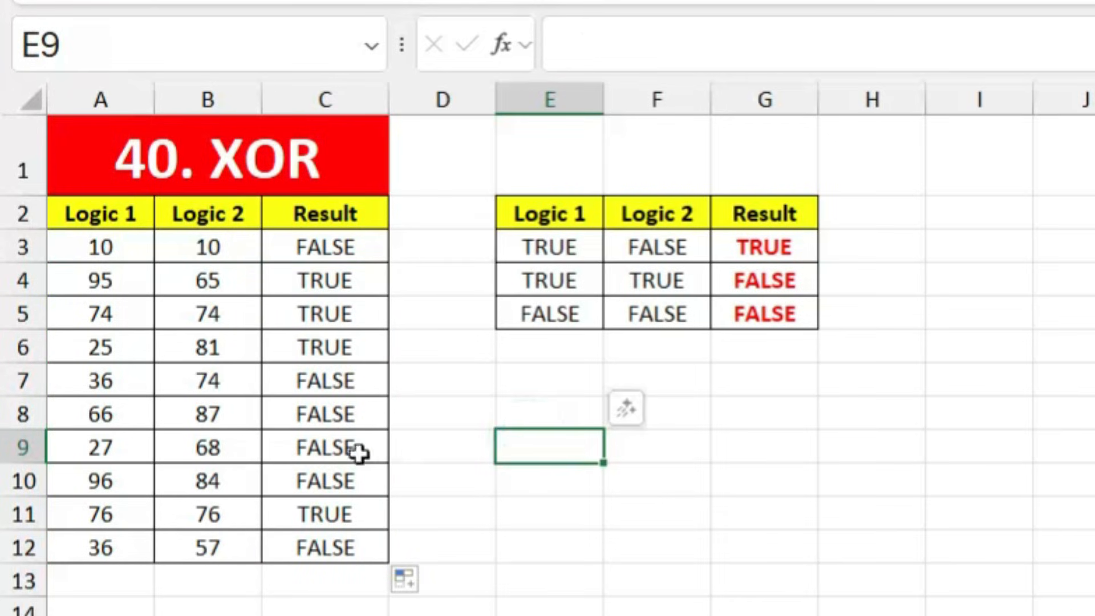
pyautogui.click(436, 472)
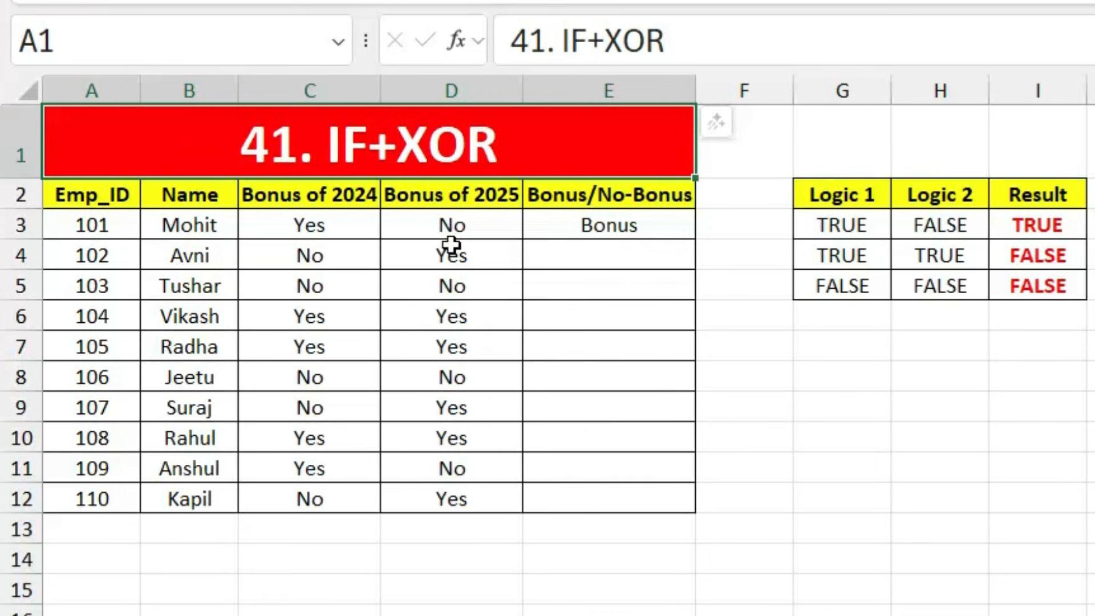
# Step: Enter =IF(XOR(C4="NO",D4="No"),"Bonus","No Bonus") in E4 for employee 102
pyautogui.click(611, 259)
pyautogui.write('=')
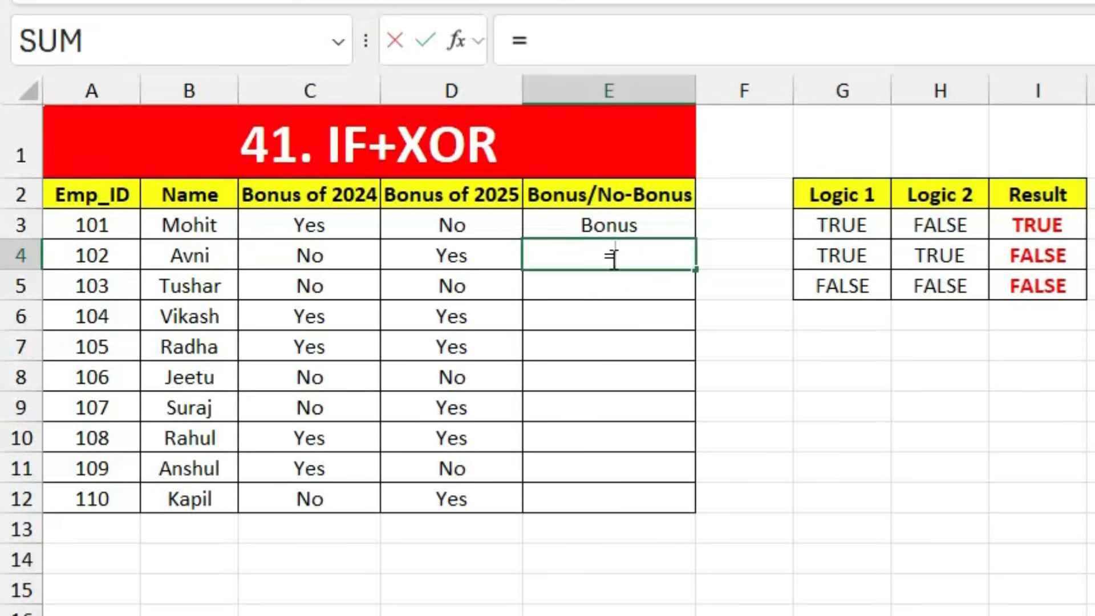
pyautogui.write('x')
pyautogui.press('BackSpace')
pyautogui.write('if')
pyautogui.press('Tab')
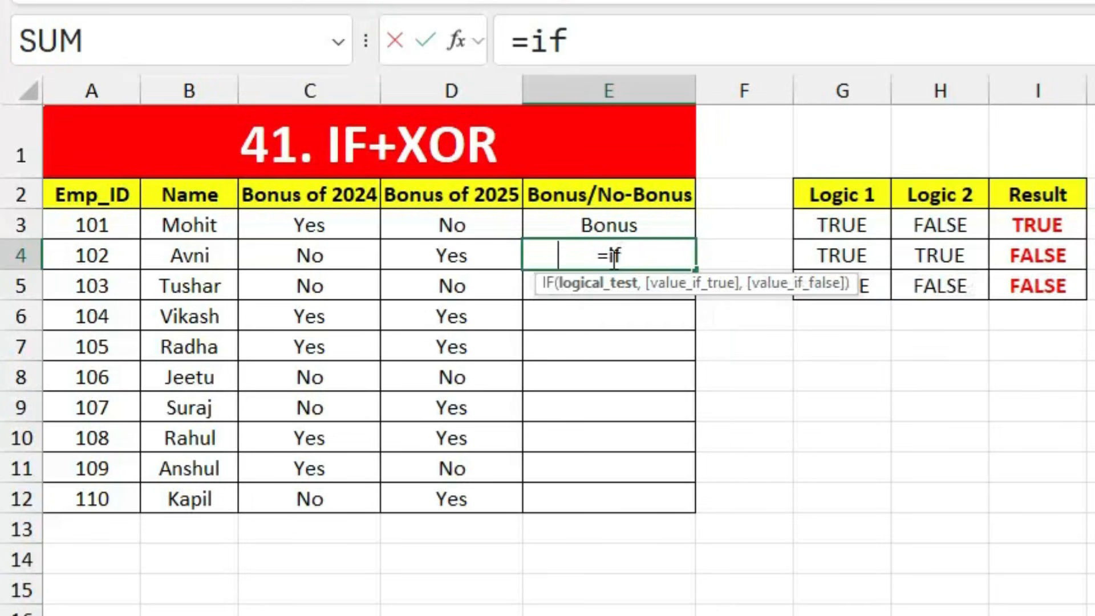
pyautogui.write('xo')
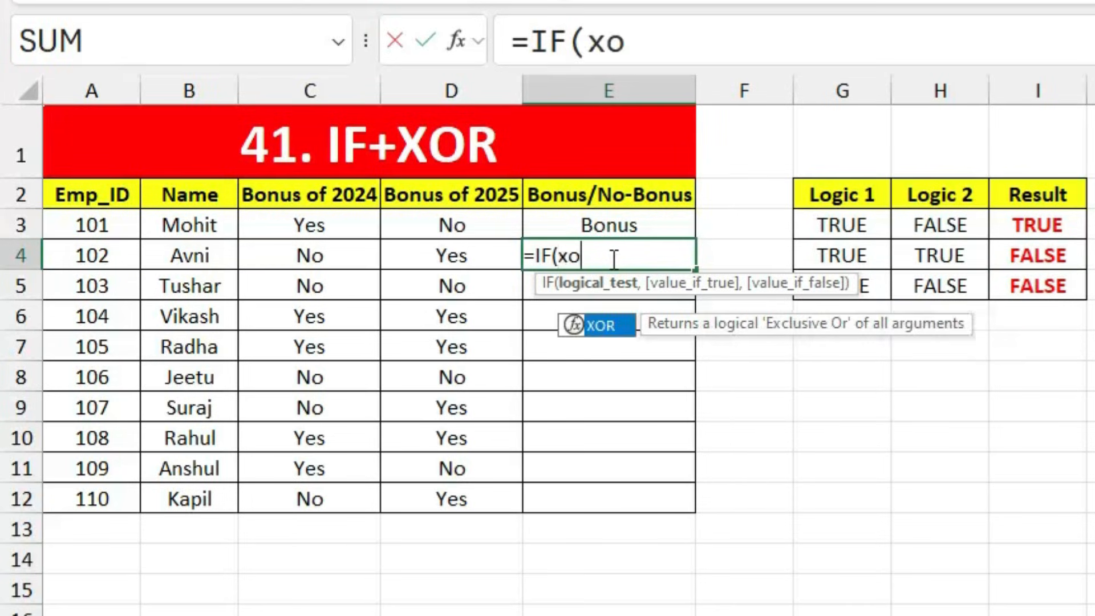
pyautogui.write('r')
pyautogui.press('Tab')
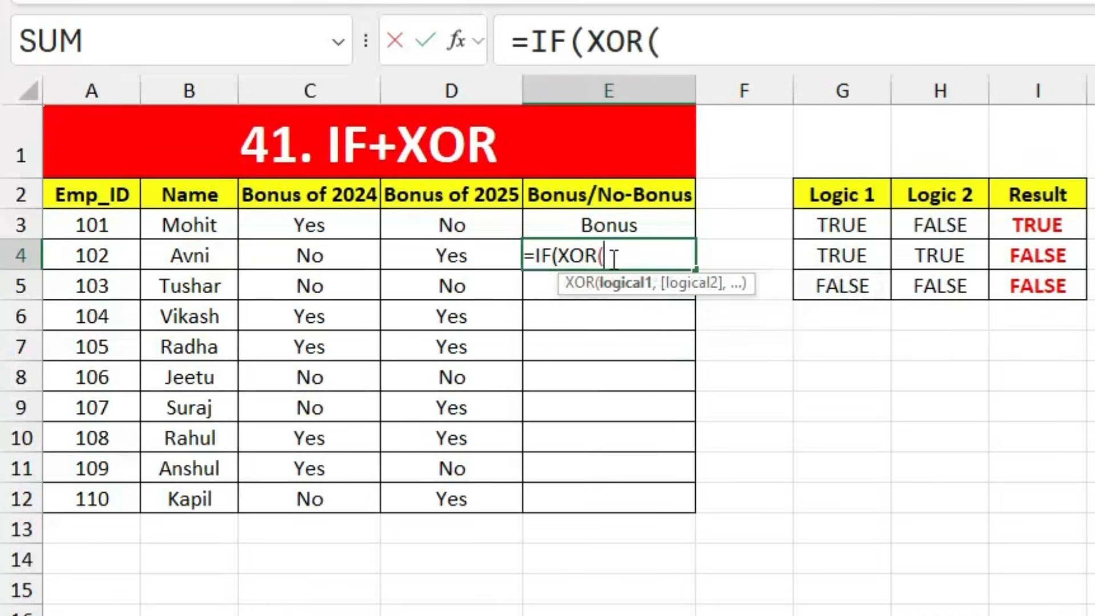
pyautogui.click(342, 259)
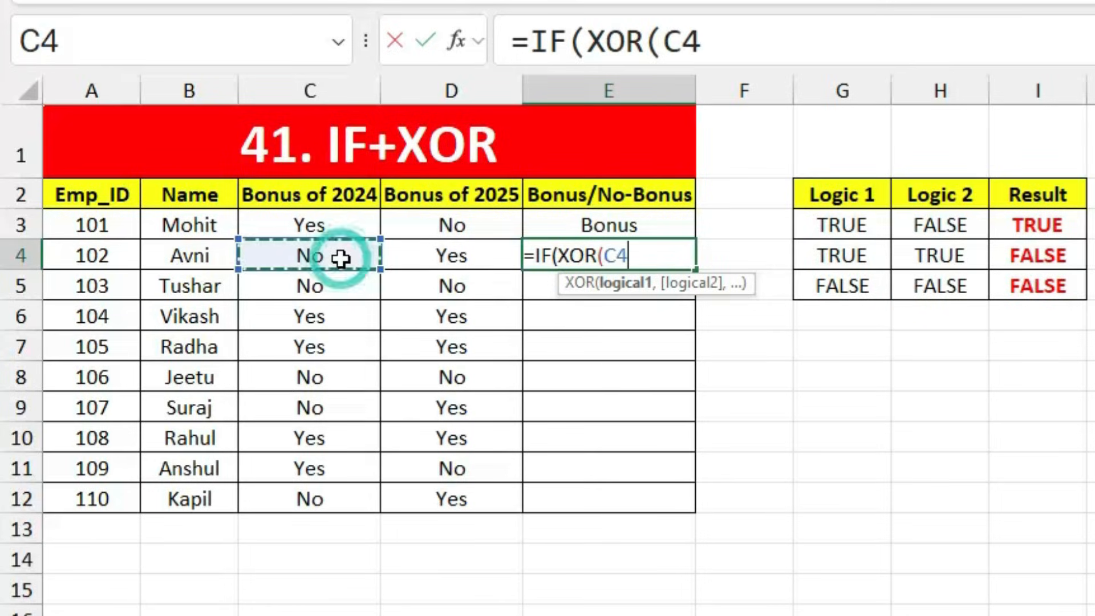
pyautogui.write('=')
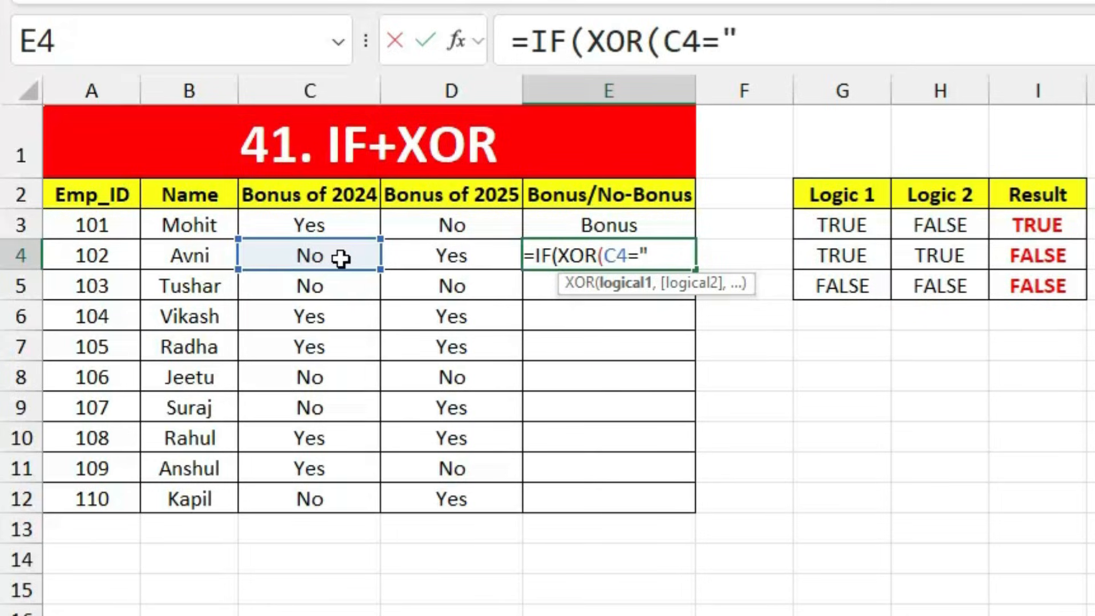
pyautogui.write('"NO')
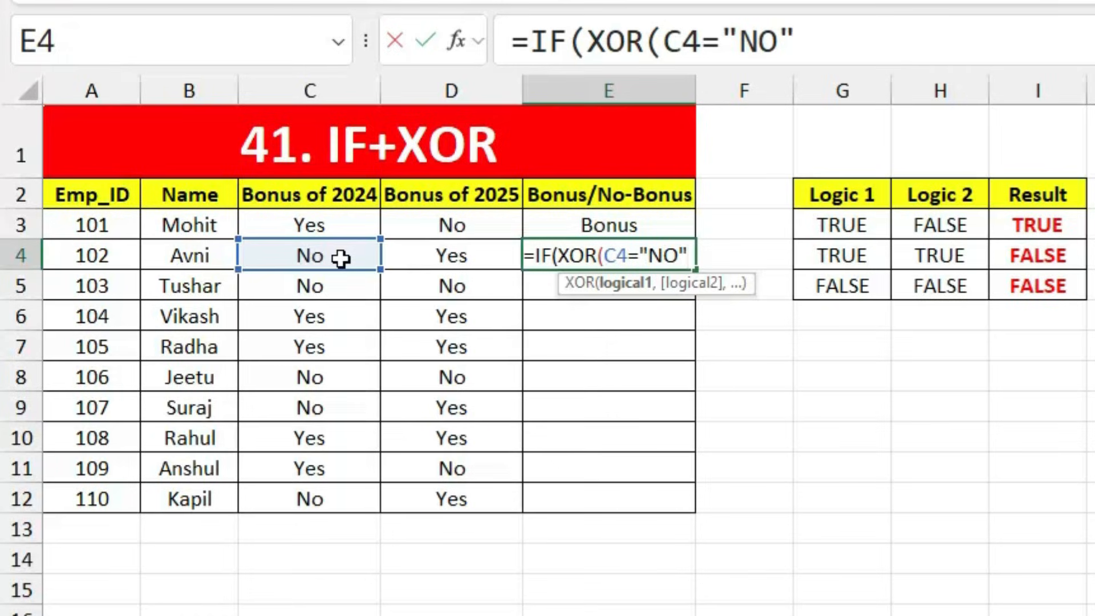
pyautogui.write('",')
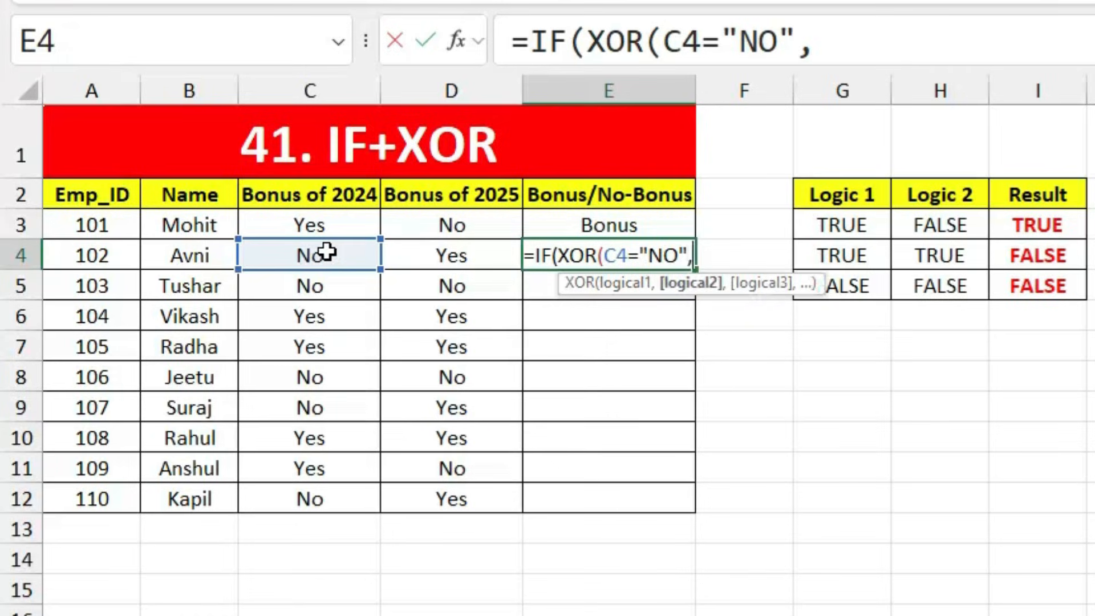
pyautogui.click(455, 257)
pyautogui.write('="')
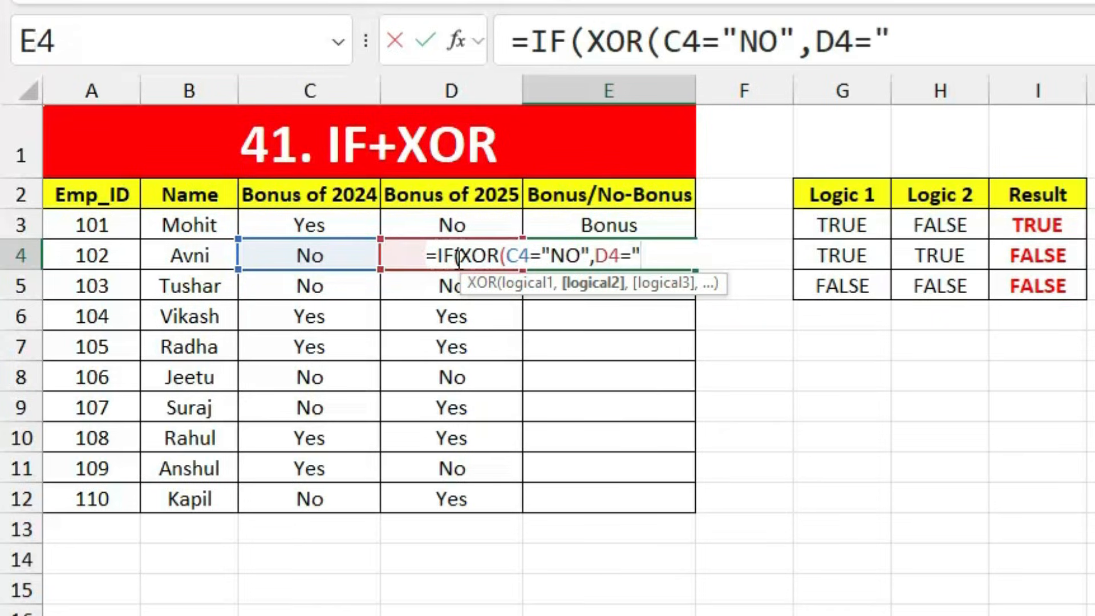
pyautogui.write('No')
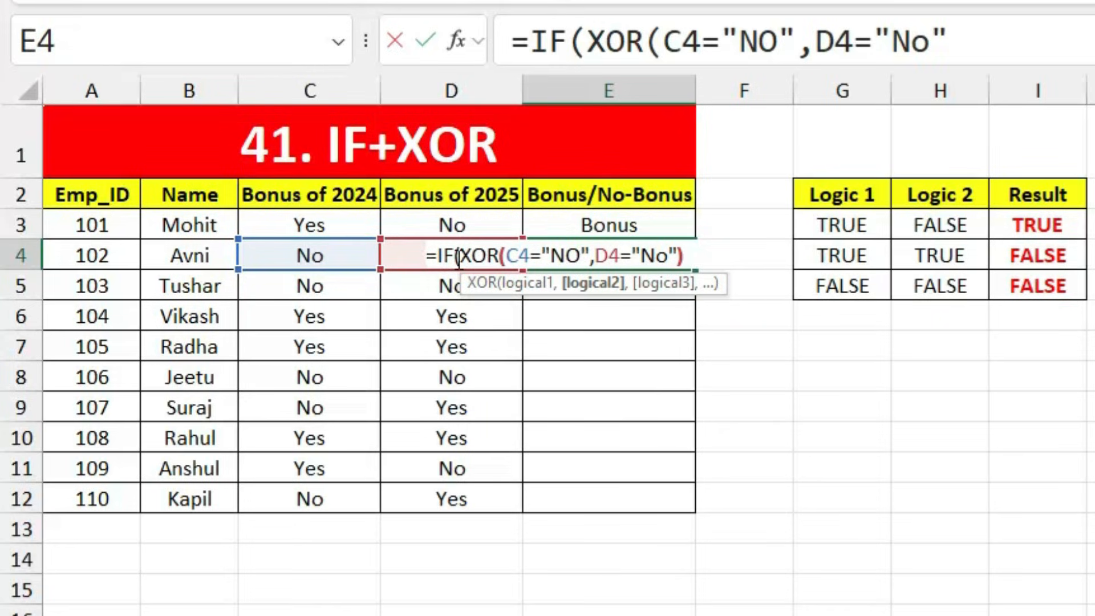
pyautogui.write('"),')
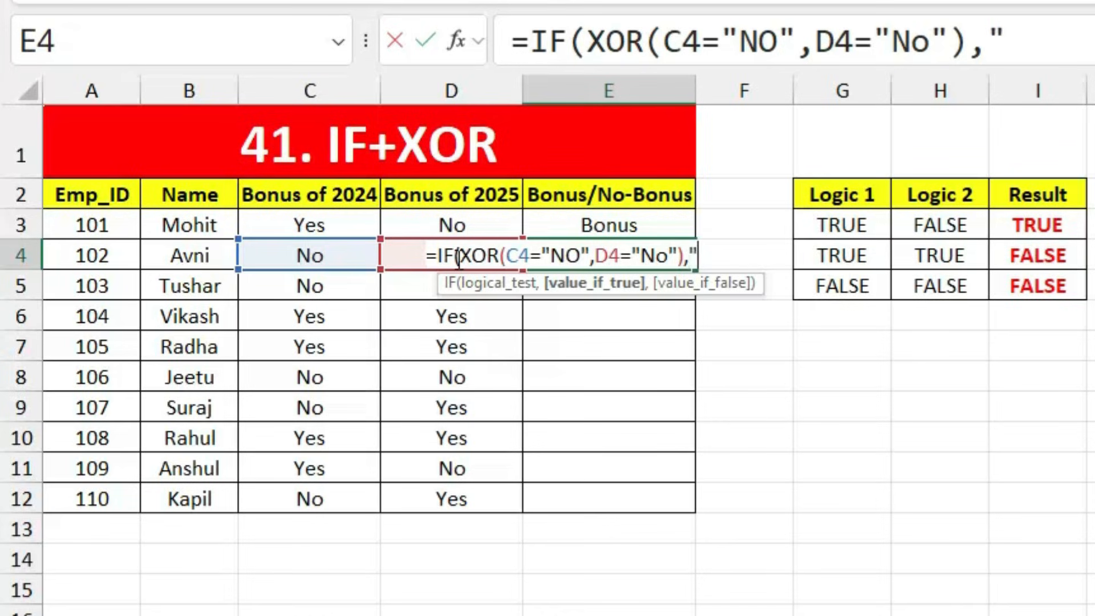
pyautogui.write('"Bonus"')
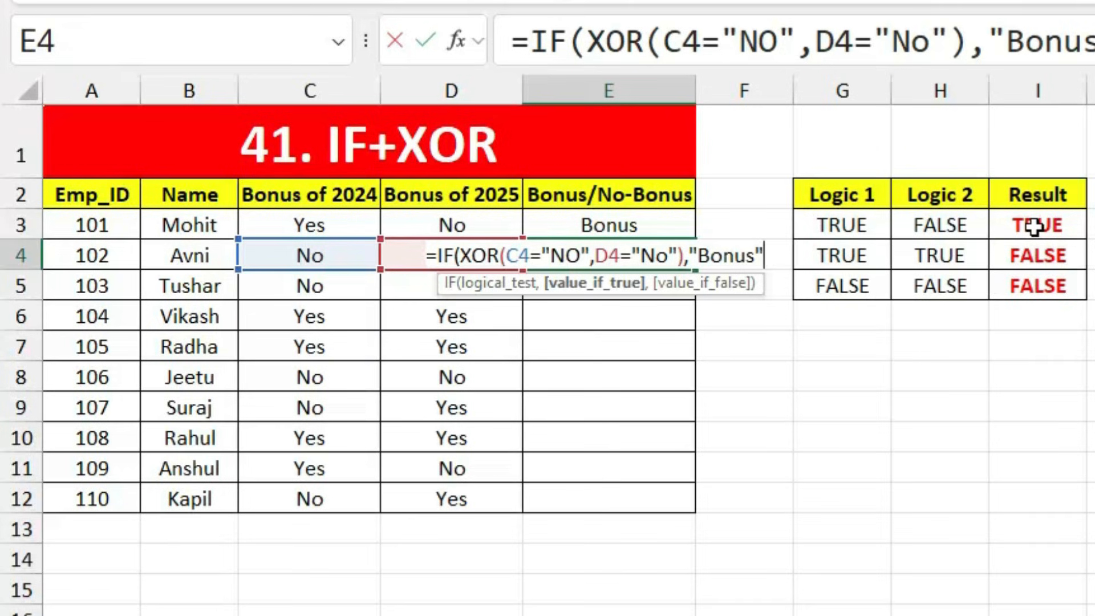
pyautogui.write(',"')
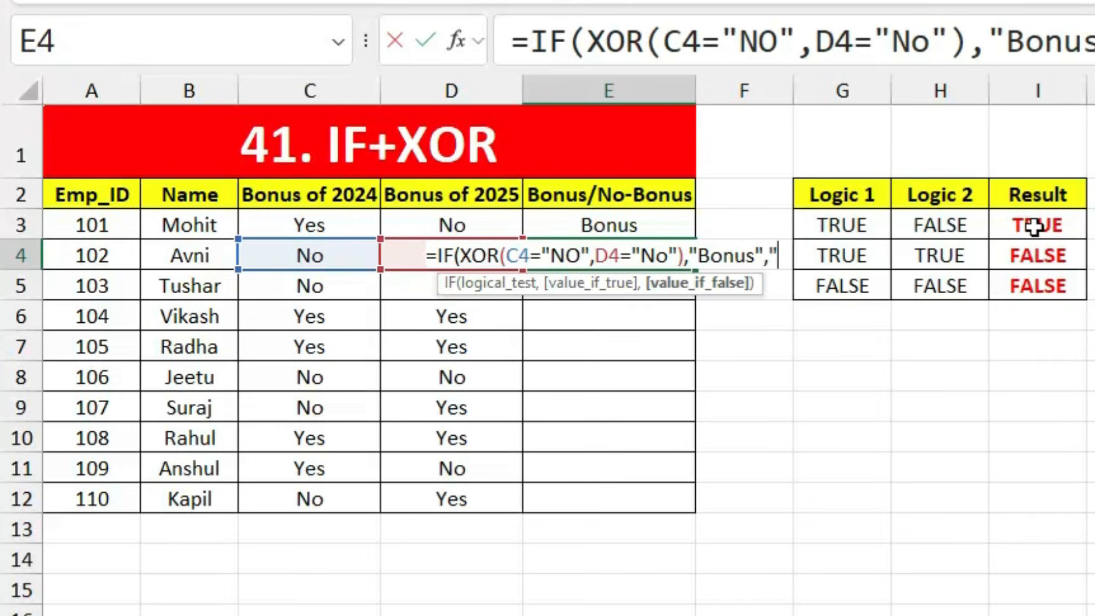
pyautogui.write('No Bonus")')
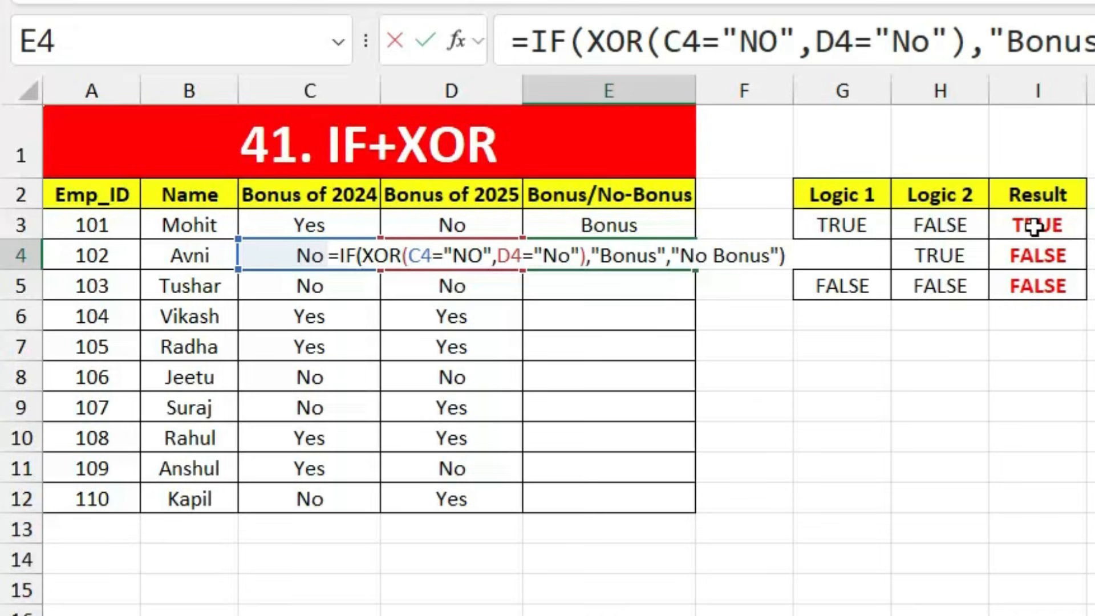
pyautogui.press('Return')
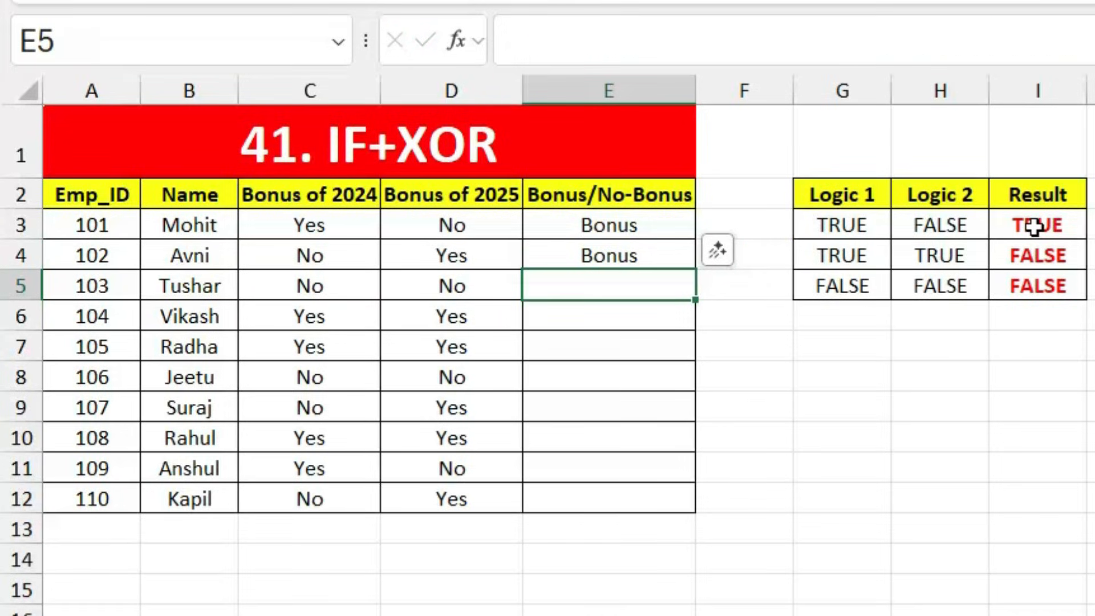
# Step: Check E4's bonus result, then copy the formula down to E12
pyautogui.click(690, 255)
pyautogui.click(283, 263)
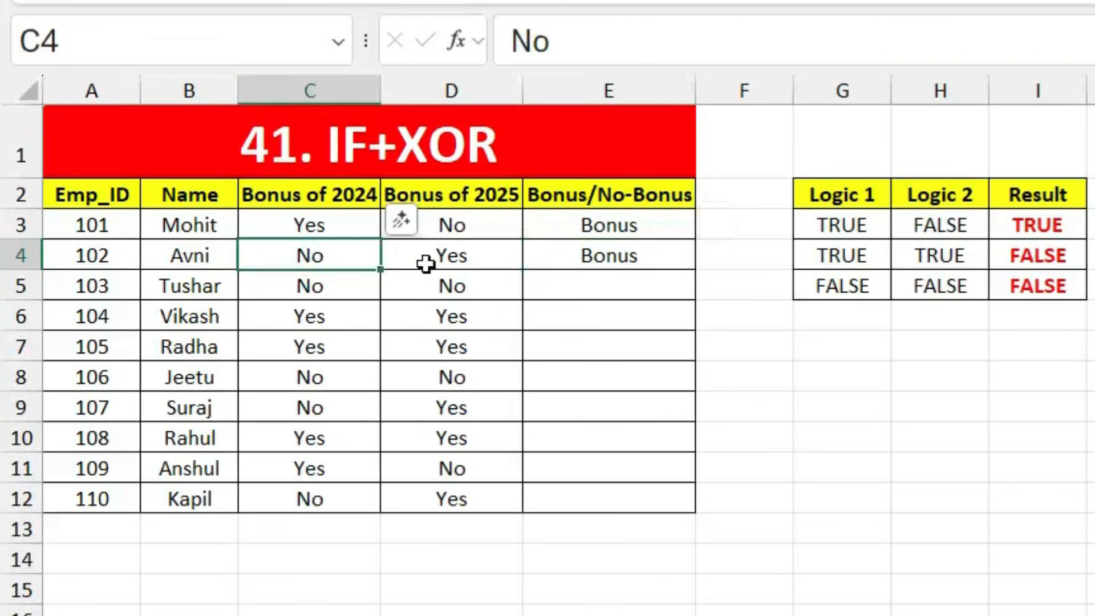
pyautogui.click(482, 254)
pyautogui.click(626, 257)
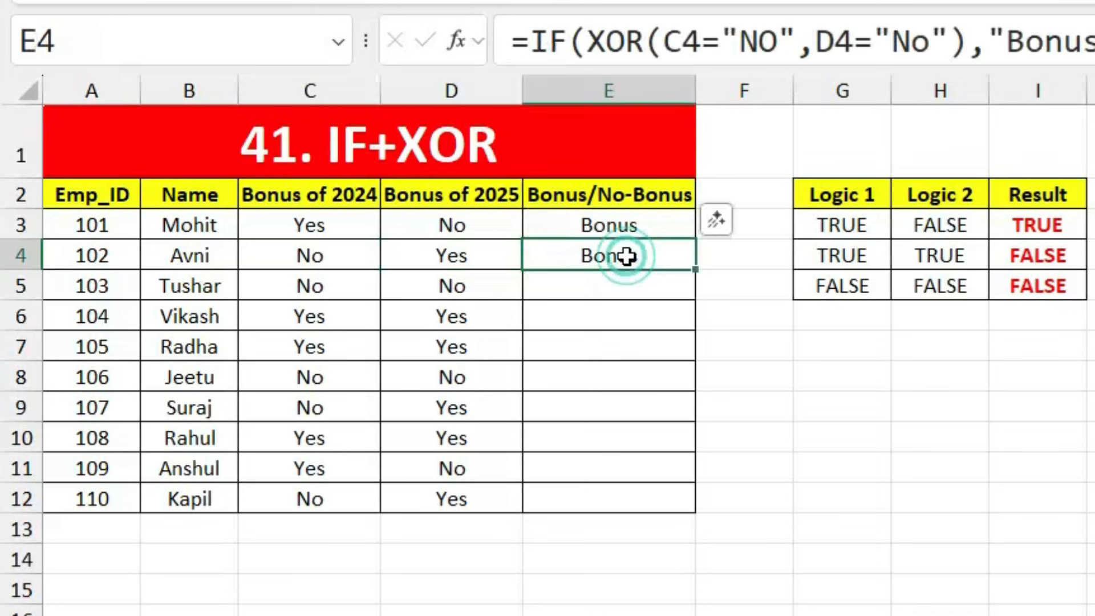
pyautogui.click(833, 229)
pyautogui.click(908, 232)
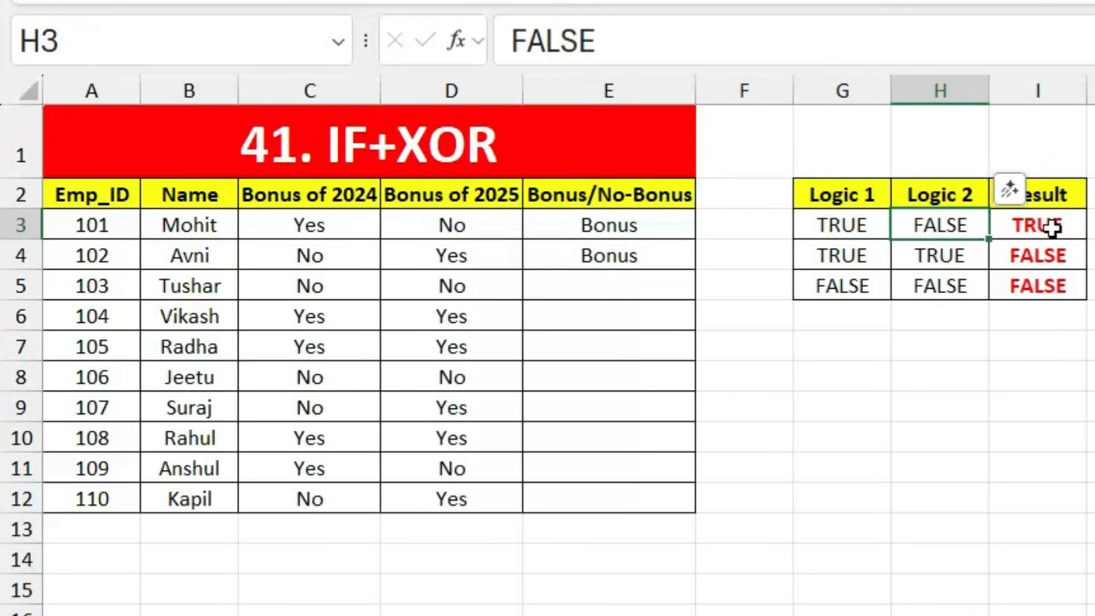
pyautogui.click(655, 257)
pyautogui.moveTo(695, 270); pyautogui.dragTo(692, 510)
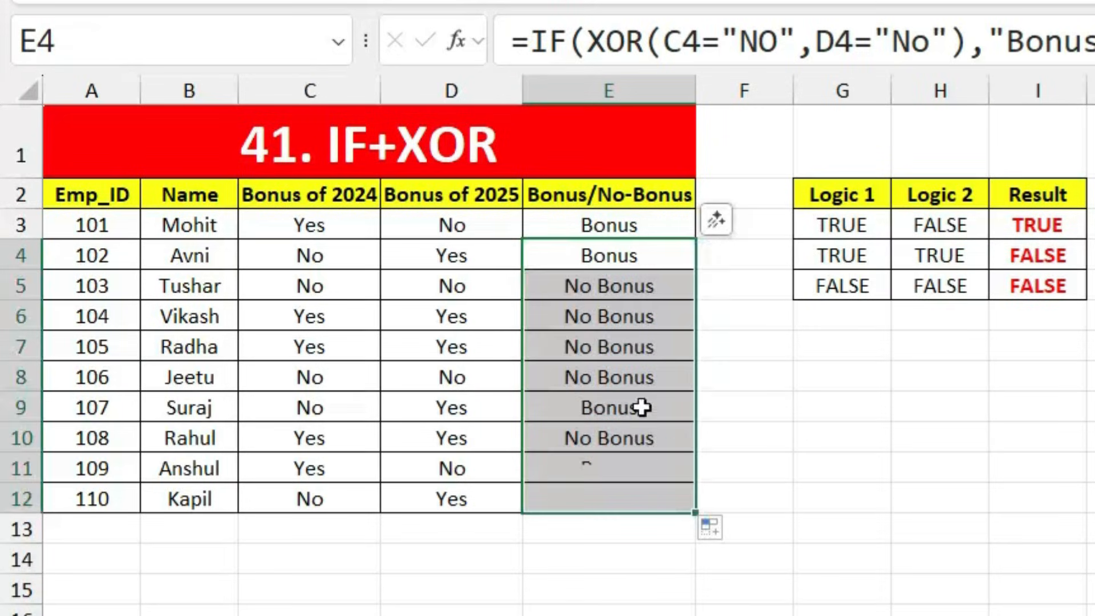
# Step: Verify the copied Bonus/No Bonus results for IDs 103 and 104 against the XOR examples
pyautogui.click(360, 285)
pyautogui.click(447, 290)
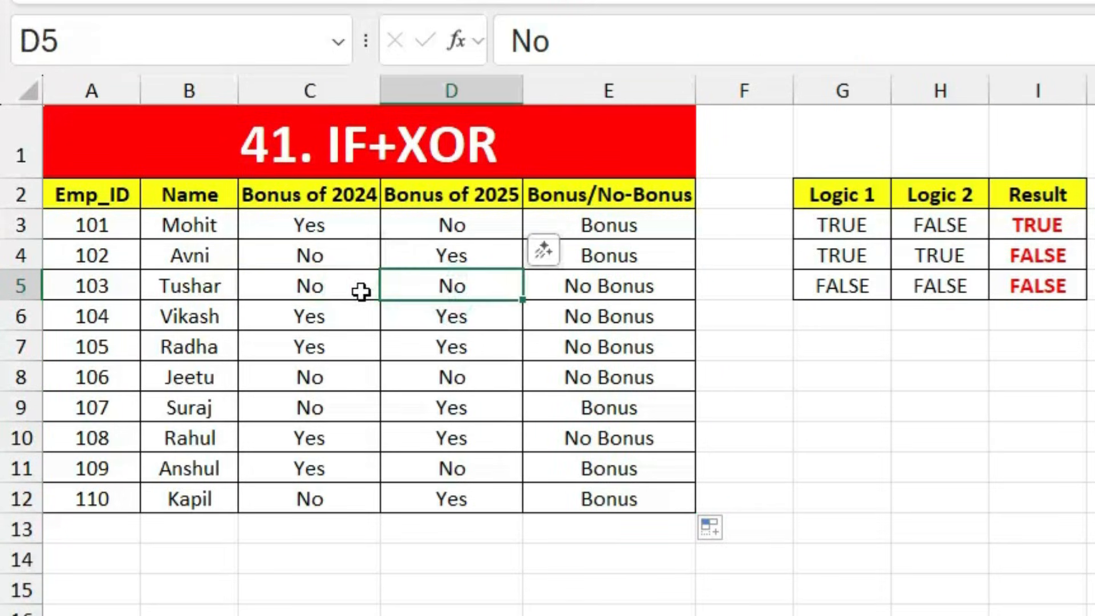
pyautogui.click(815, 301)
pyautogui.click(935, 290)
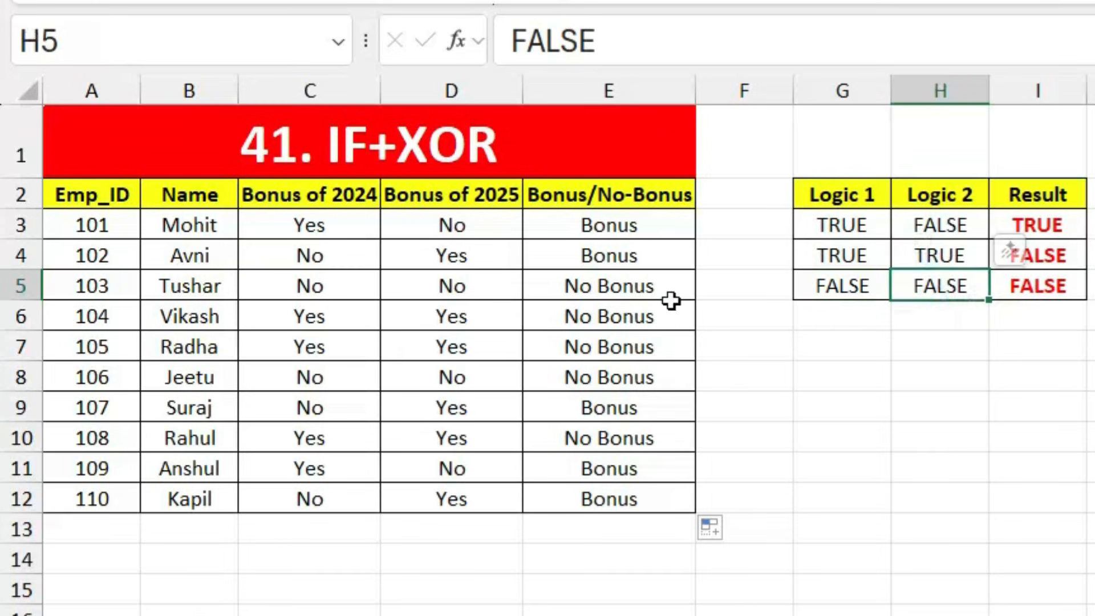
pyautogui.click(349, 318)
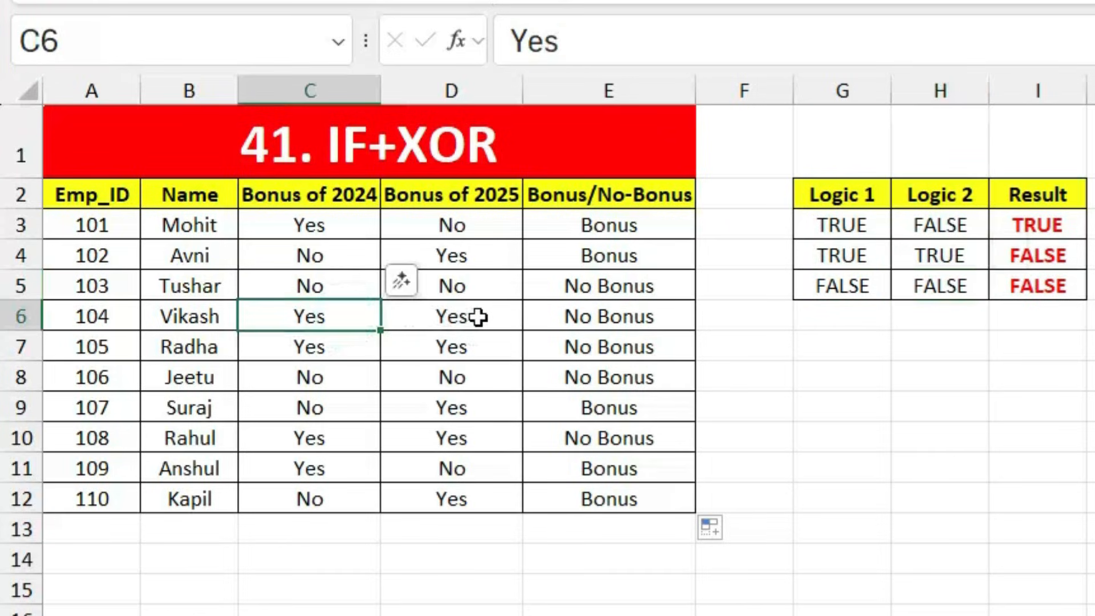
pyautogui.click(477, 316)
pyautogui.click(593, 320)
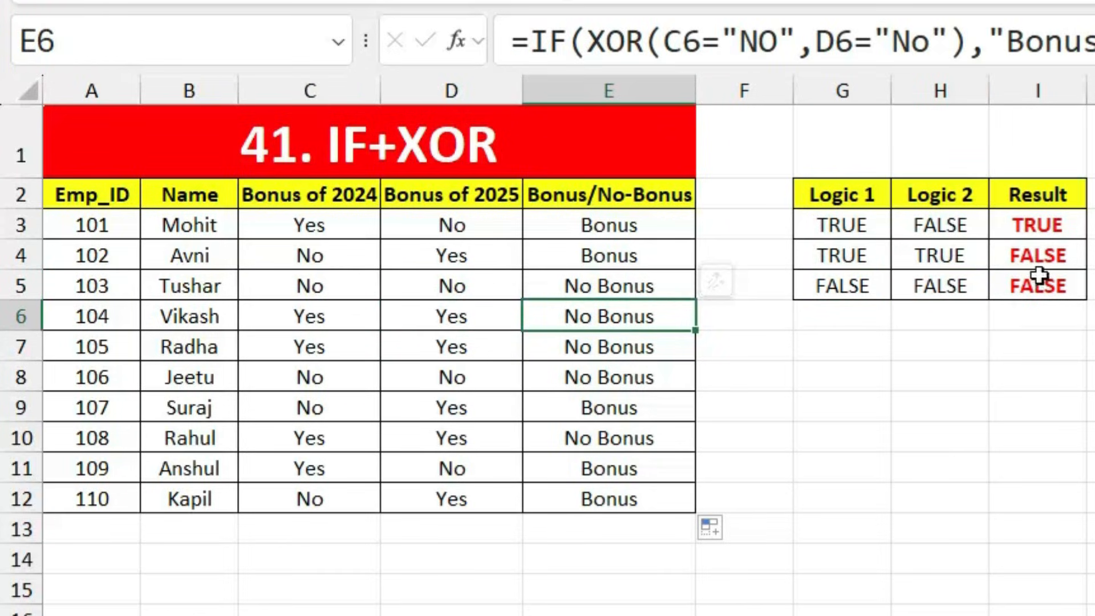
pyautogui.click(850, 256)
pyautogui.click(938, 259)
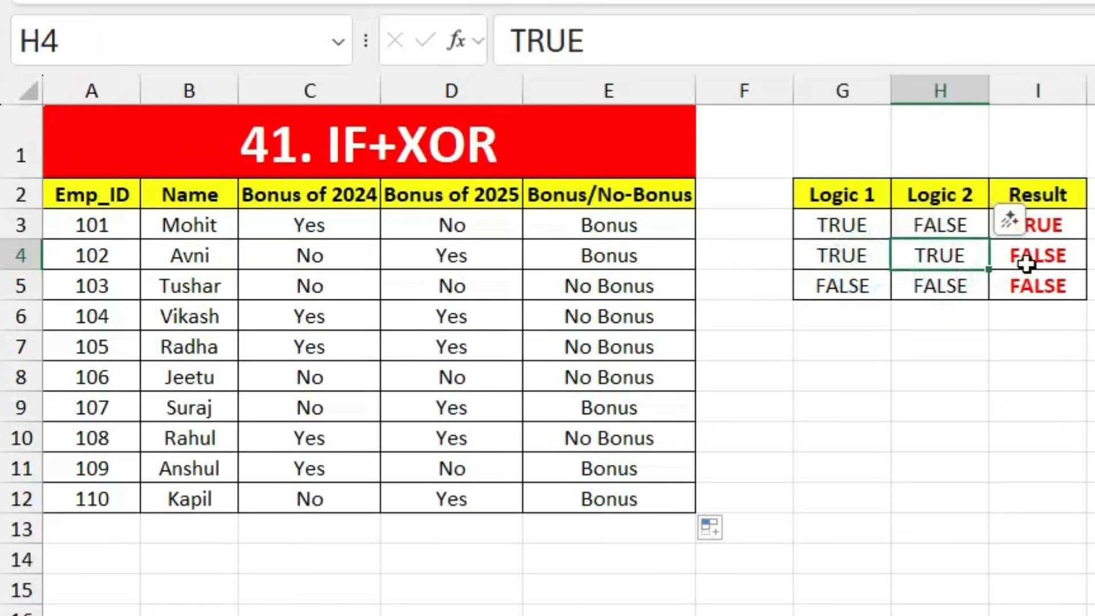
pyautogui.click(647, 367)
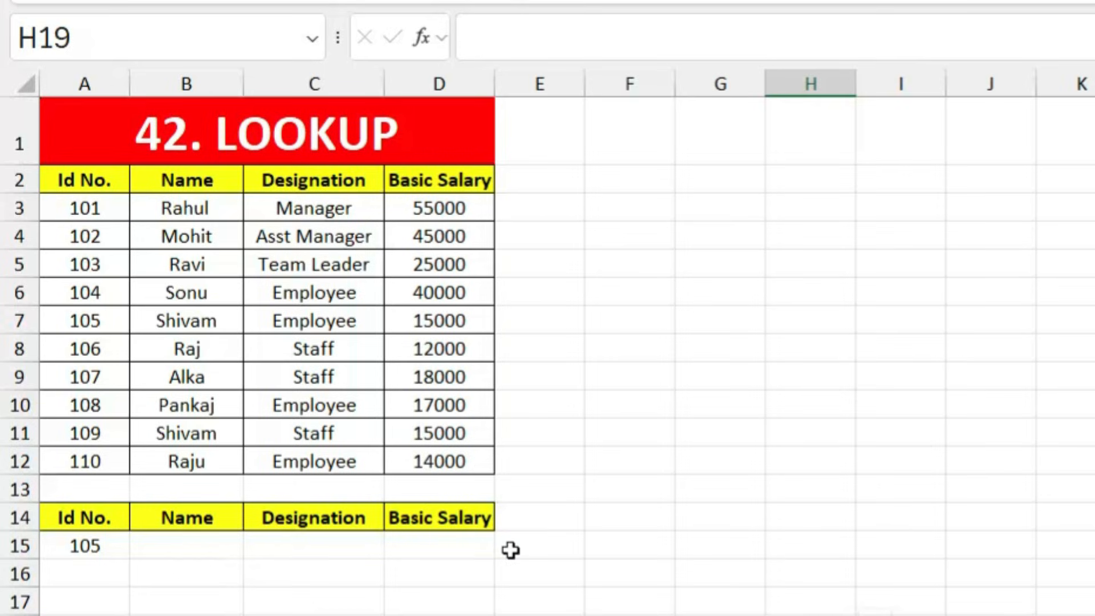
# Step: Enter a LOOKUP formula in B15 keyed on A15 over A2:B12 to return the employee name
pyautogui.click(187, 547)
pyautogui.write('=looku')
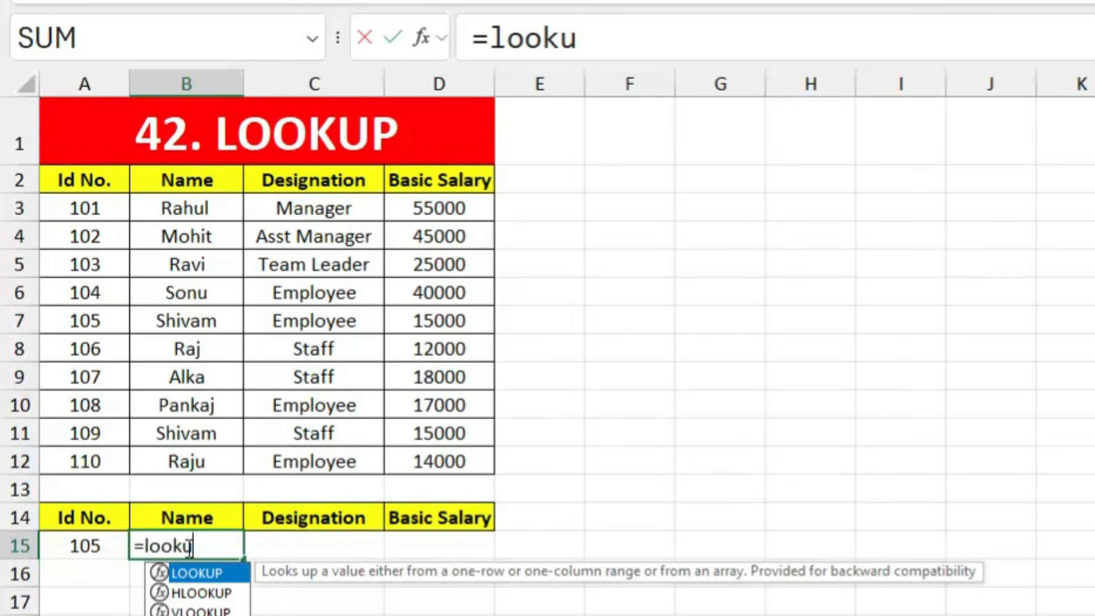
pyautogui.press('Tab')
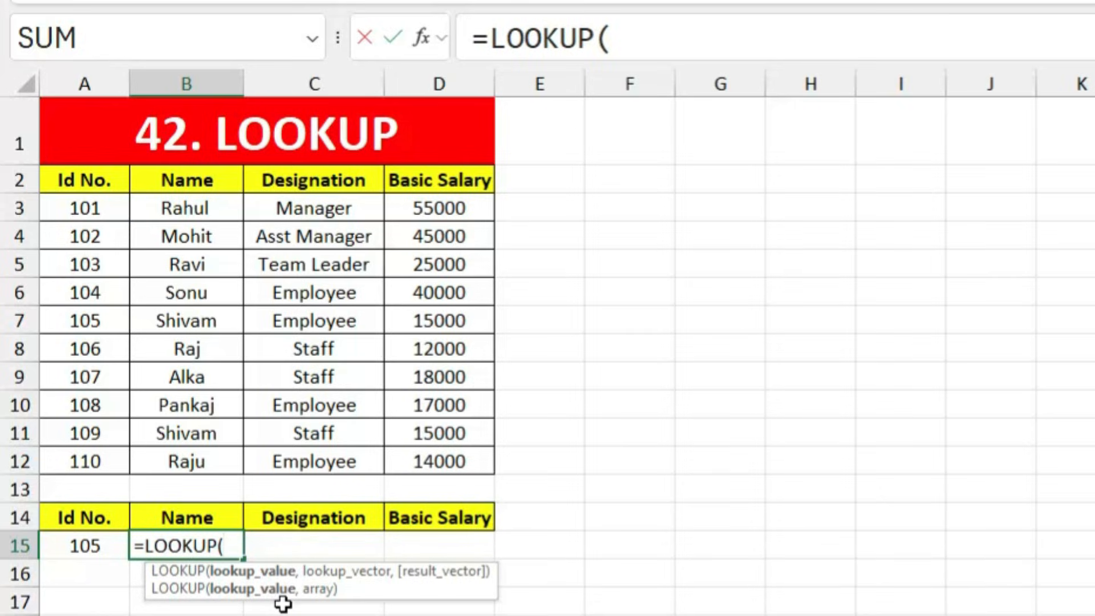
pyautogui.click(86, 542)
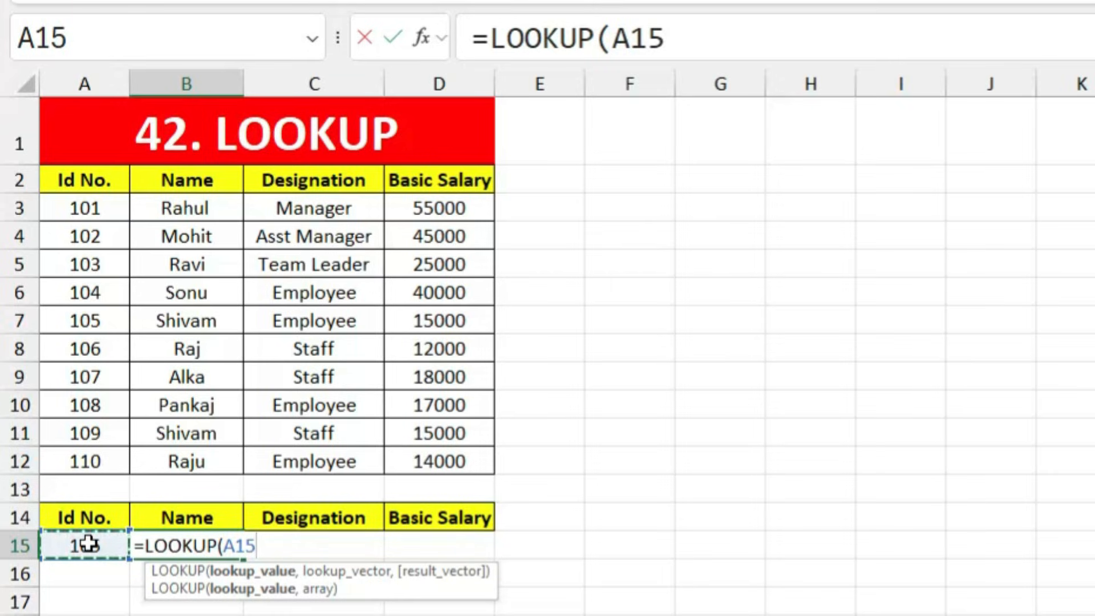
pyautogui.write(',')
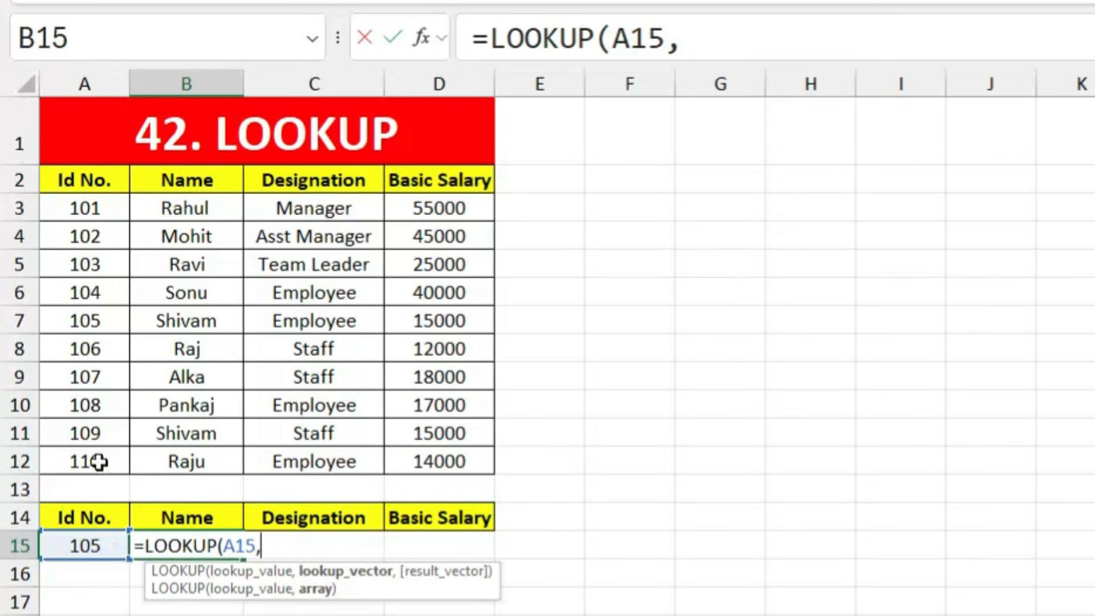
pyautogui.moveTo(88, 181); pyautogui.dragTo(161, 462)
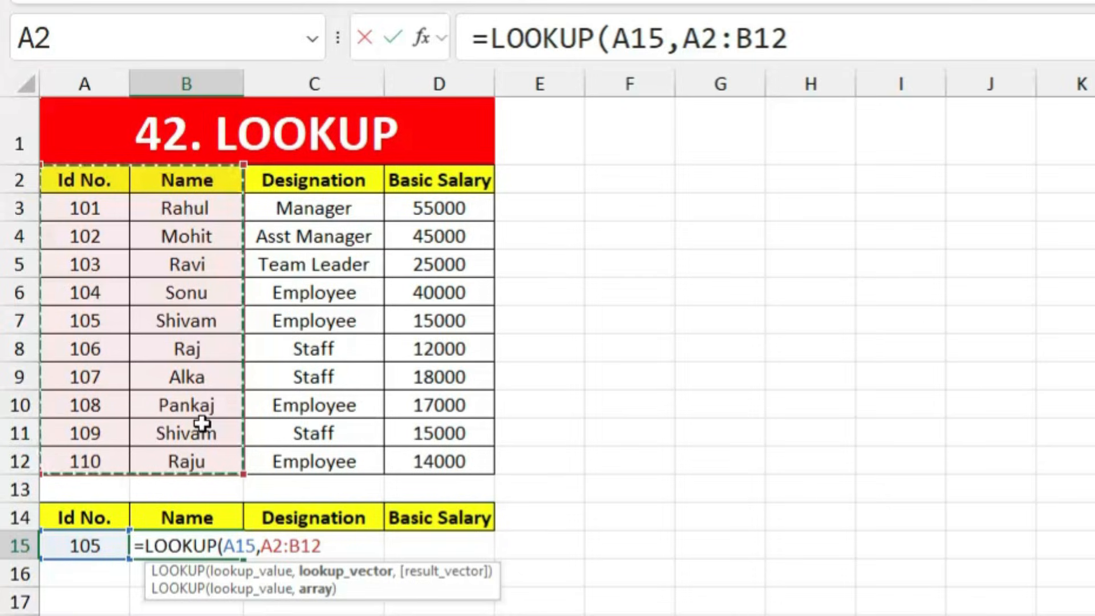
pyautogui.press('Return')
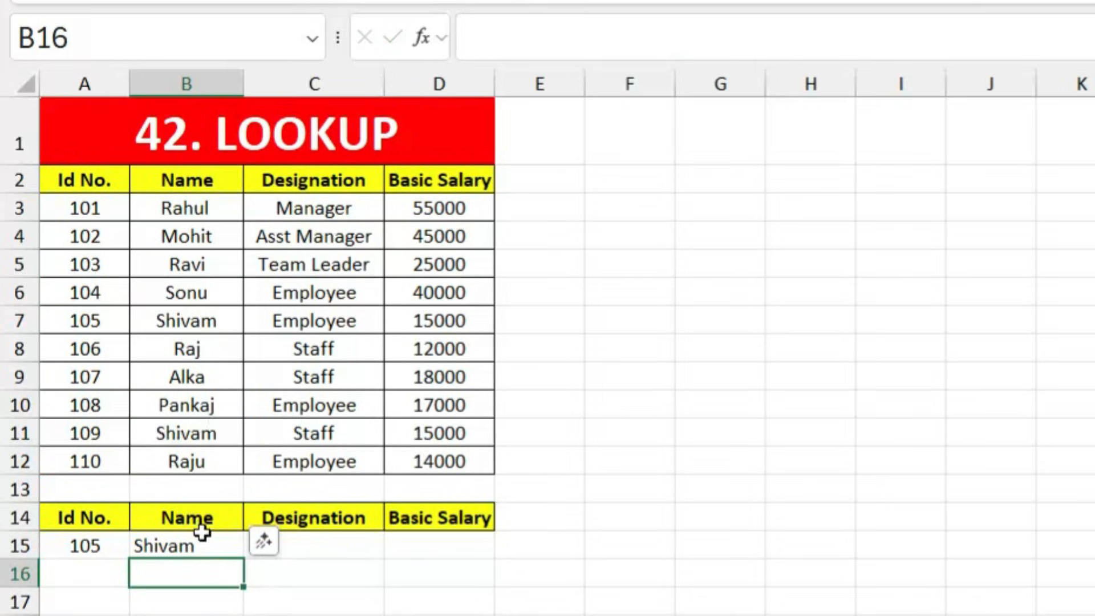
# Step: Enter =LOOKUP(A15,A2:C12) in C15 to return the Designation for ID 105
pyautogui.click(325, 544)
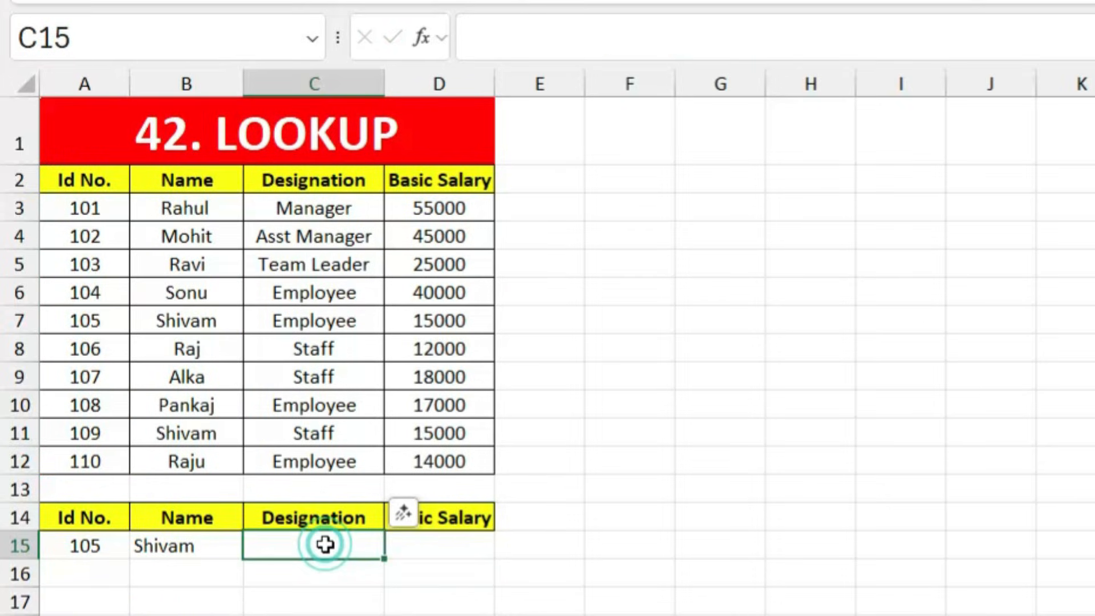
pyautogui.write('=look')
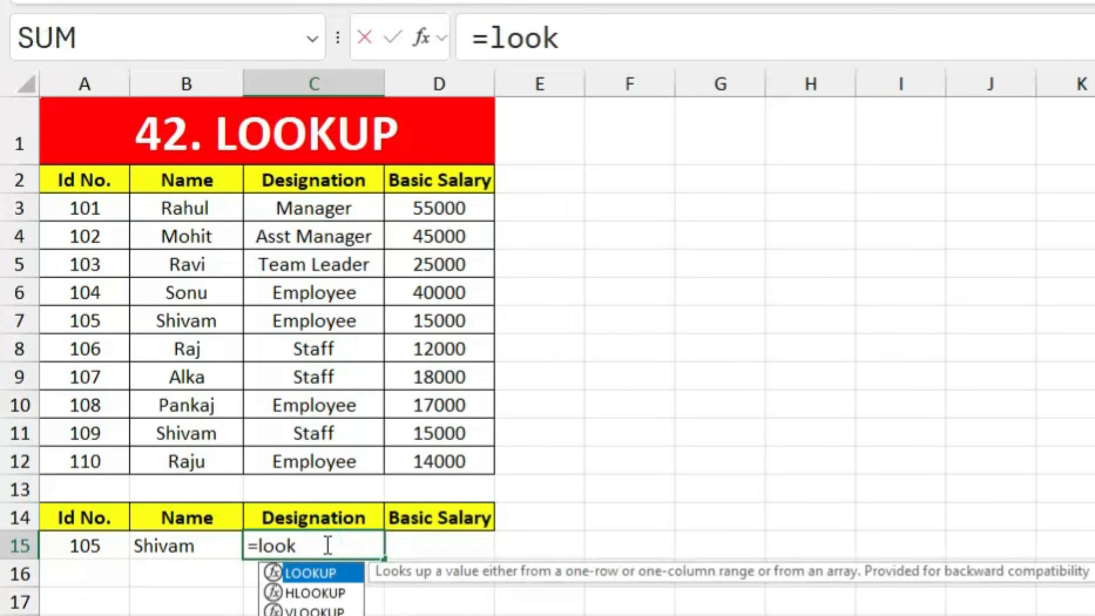
pyautogui.press('Tab')
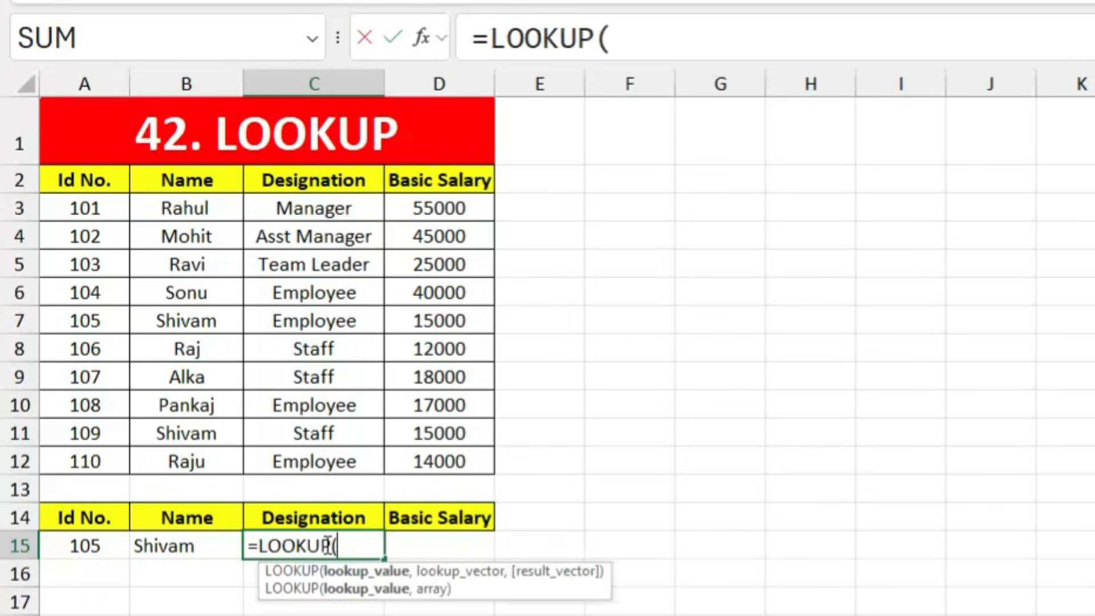
pyautogui.click(66, 544)
pyautogui.write(',')
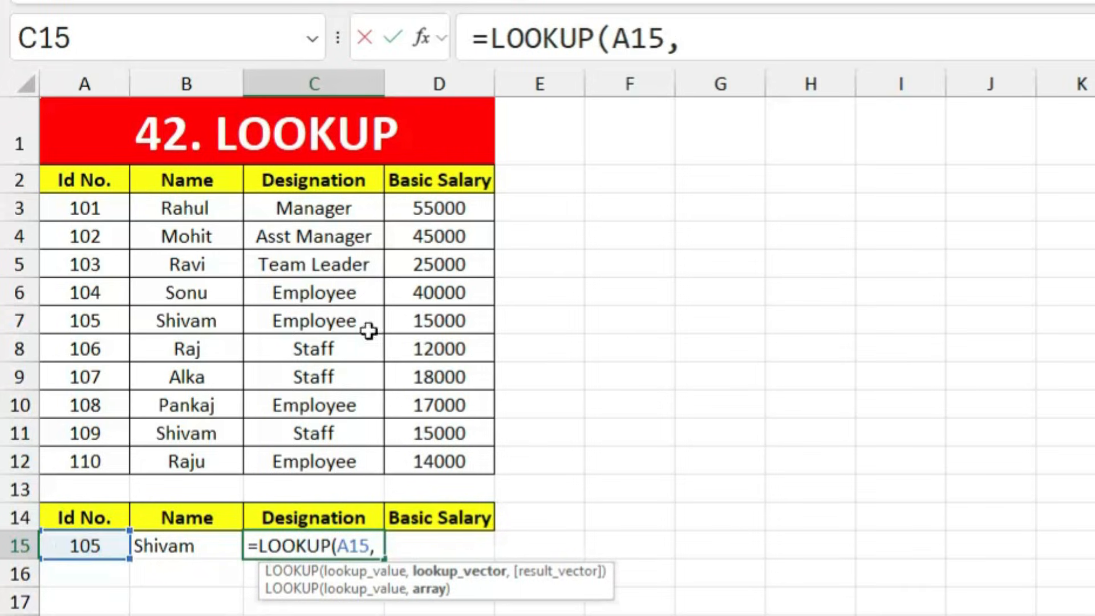
pyautogui.moveTo(87, 181); pyautogui.dragTo(298, 465)
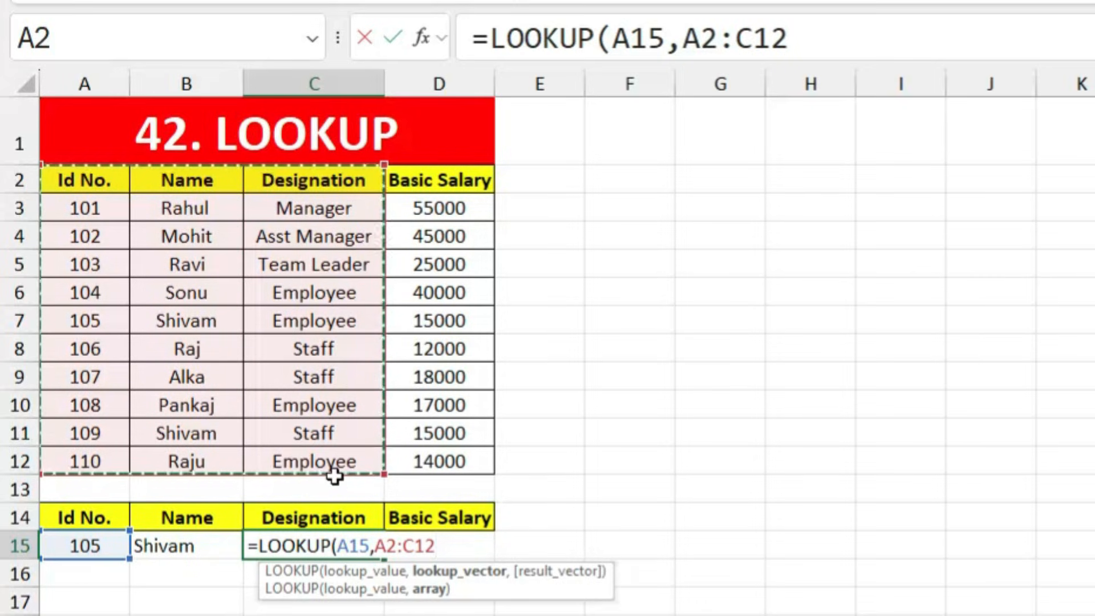
pyautogui.press('Return')
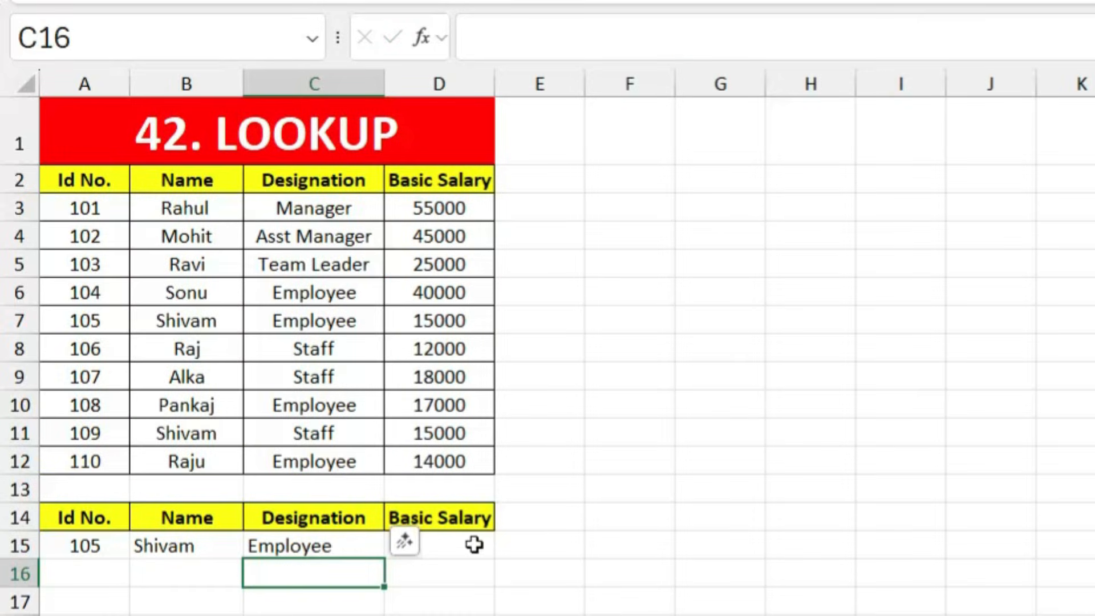
# Step: Enter =LOOKUP(A15,A2:D12) in D15 to return the Basic Salary 15000
pyautogui.click(465, 545)
pyautogui.write('=looku')
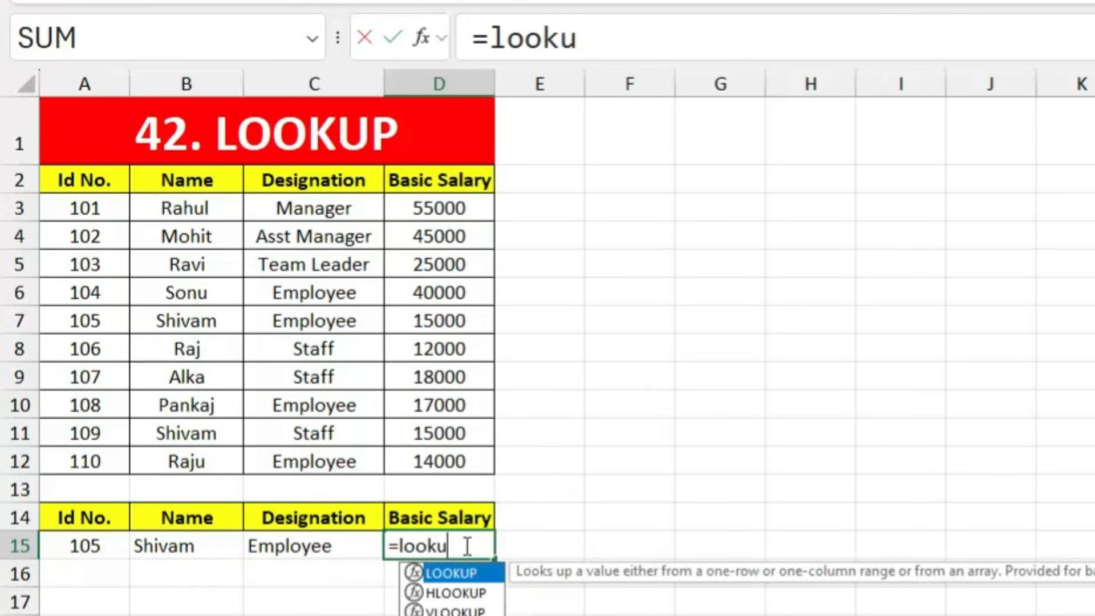
pyautogui.press('Tab')
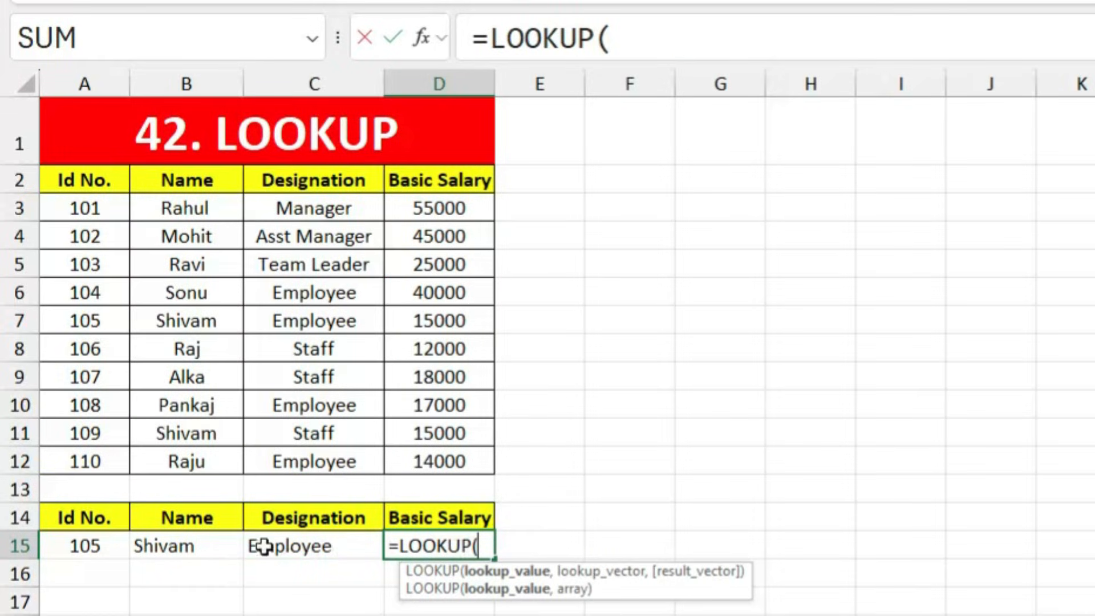
pyautogui.click(86, 545)
pyautogui.write(',')
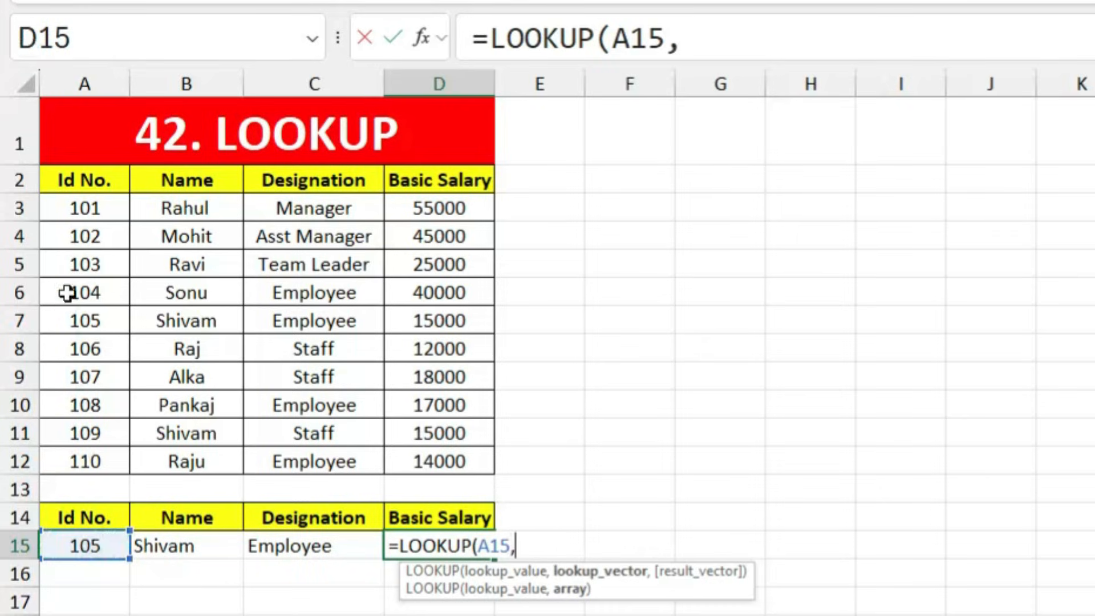
pyautogui.moveTo(80, 180); pyautogui.dragTo(408, 467)
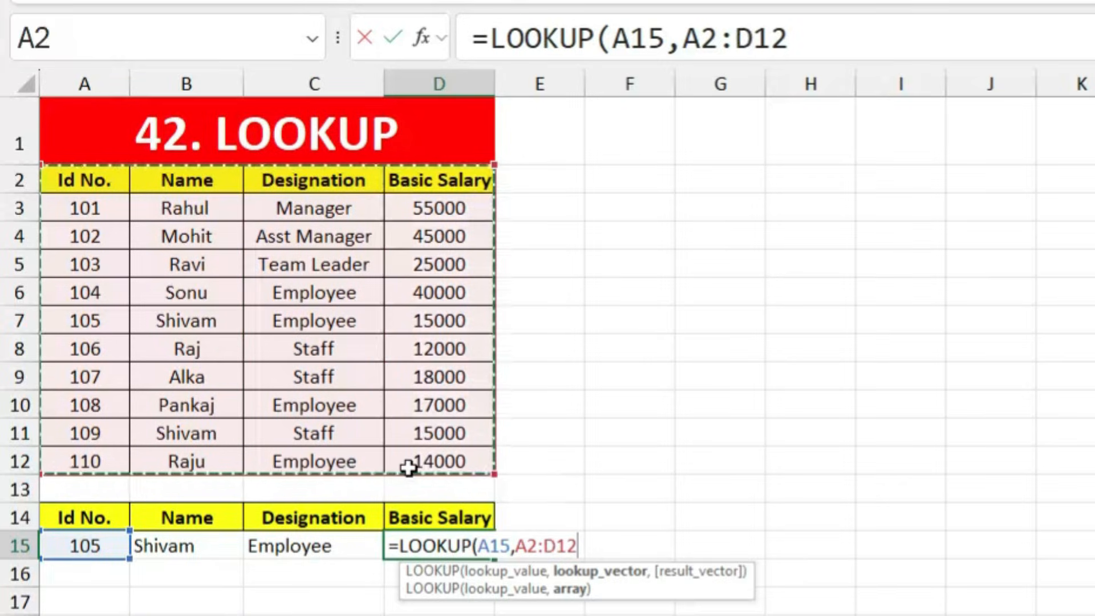
pyautogui.press('Return')
pyautogui.click(297, 597)
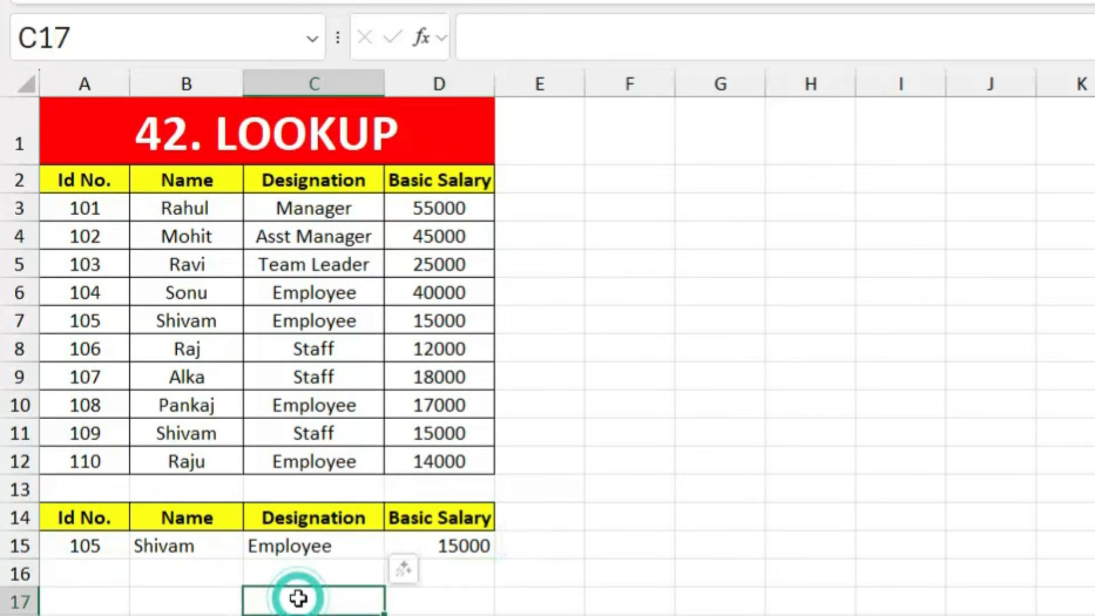
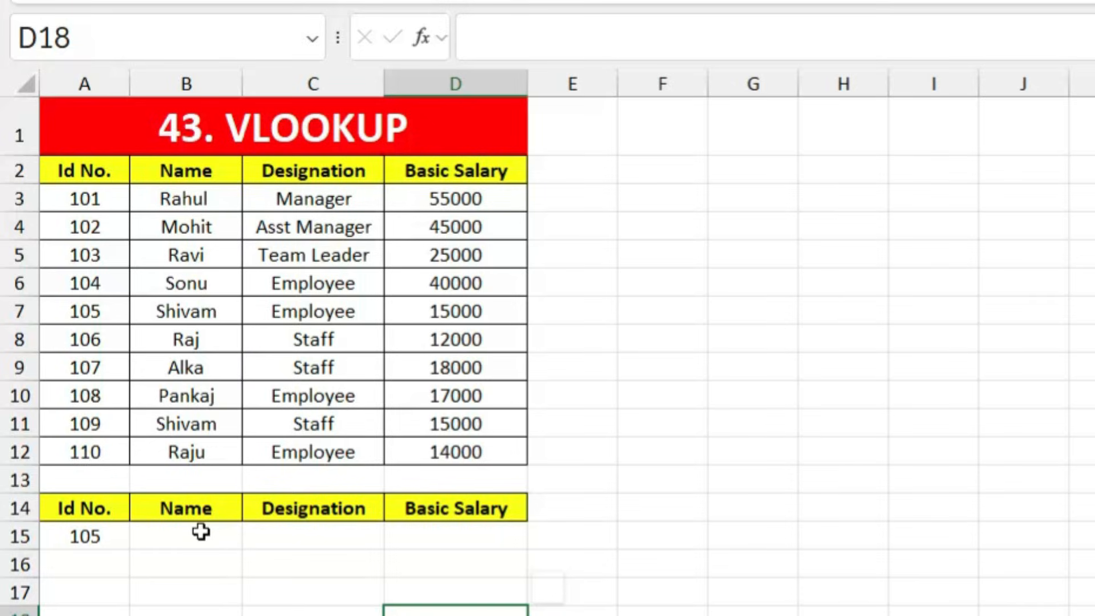
# Step: Enter =VLOOKUP(A15,A2:D12,2,0) in B15 to return the name Shivam for ID 105
pyautogui.click(200, 535)
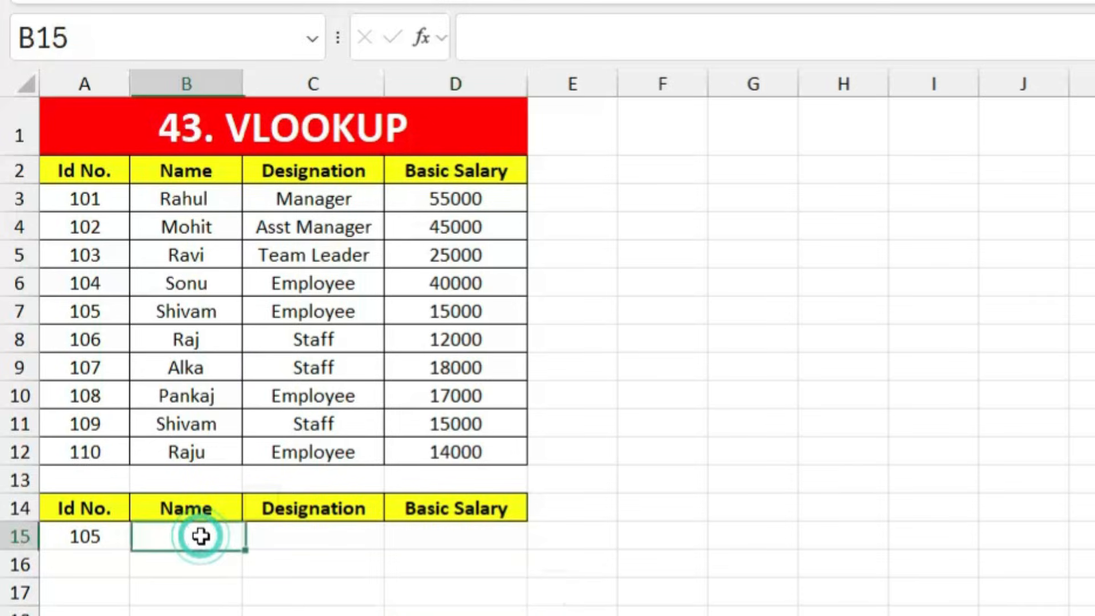
pyautogui.write('=vlook')
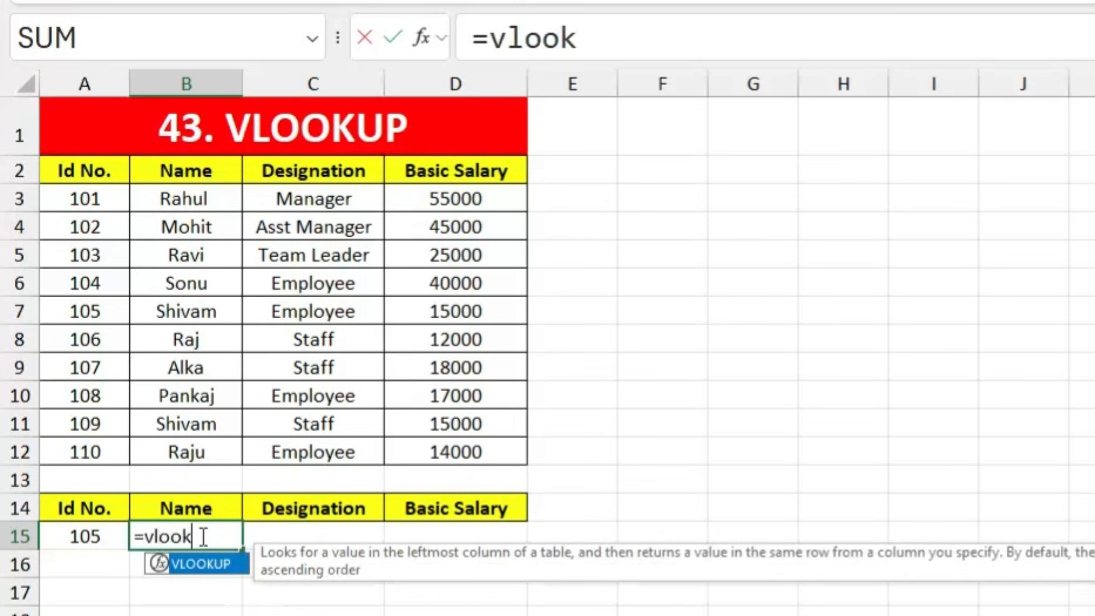
pyautogui.press('Tab')
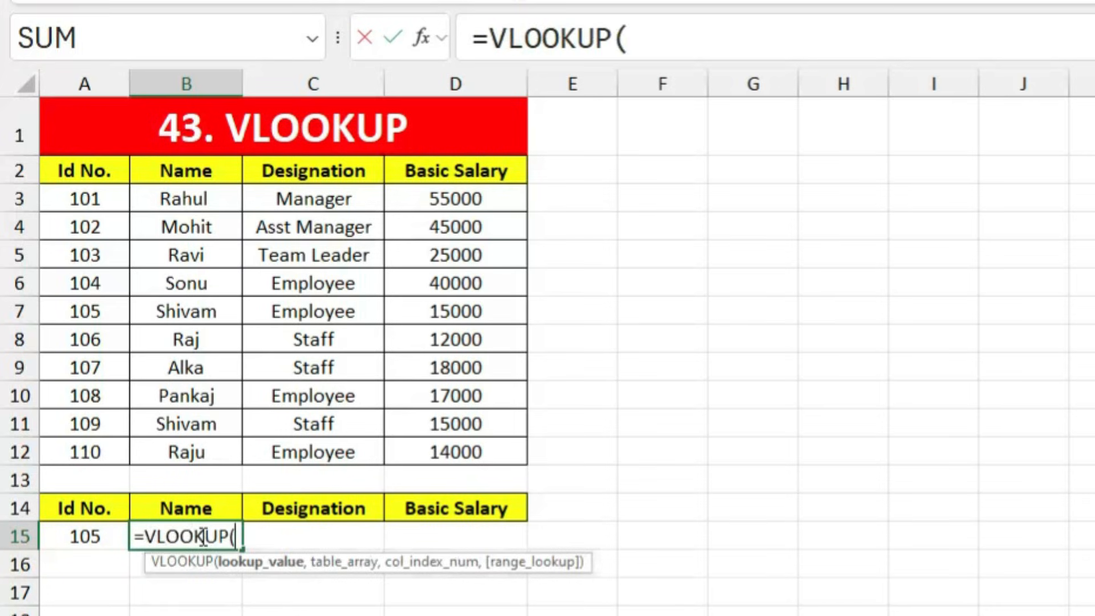
pyautogui.click(73, 539)
pyautogui.write(',')
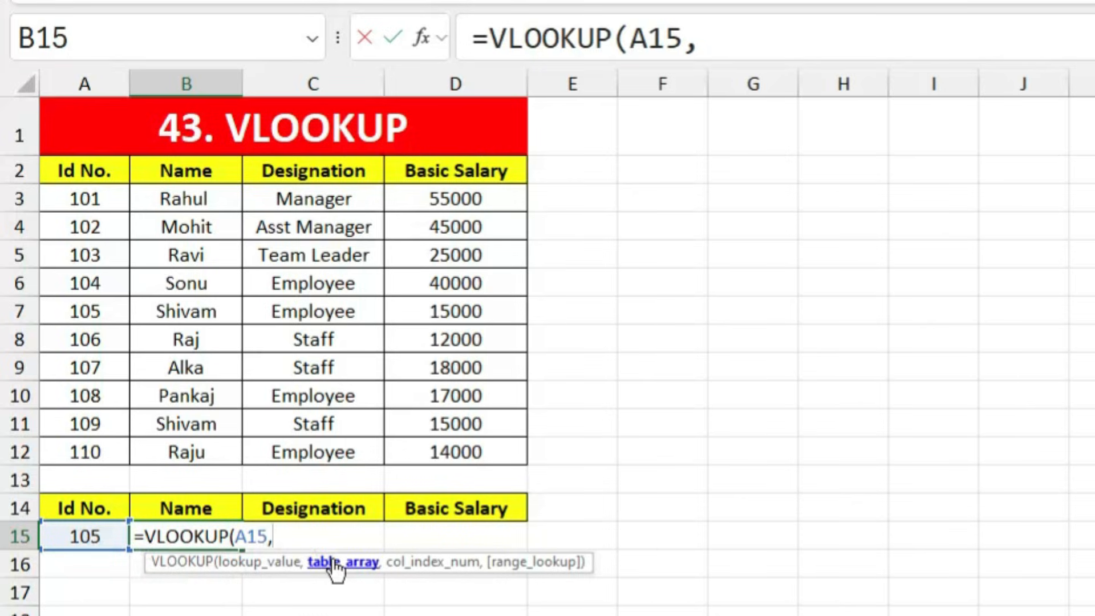
pyautogui.moveTo(82, 171); pyautogui.dragTo(424, 456)
pyautogui.write(',')
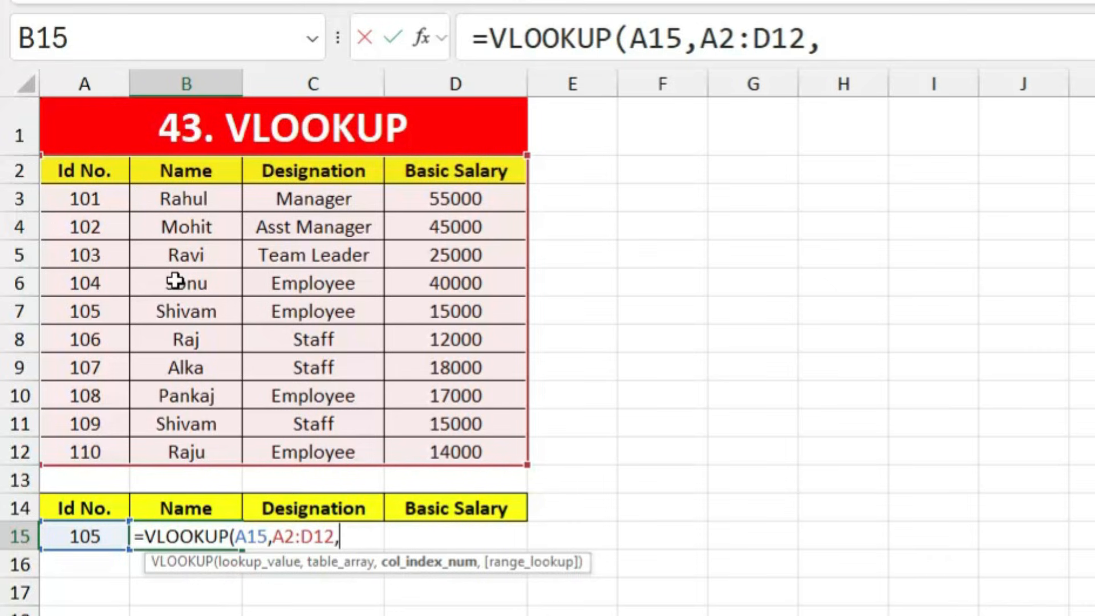
pyautogui.write('2,')
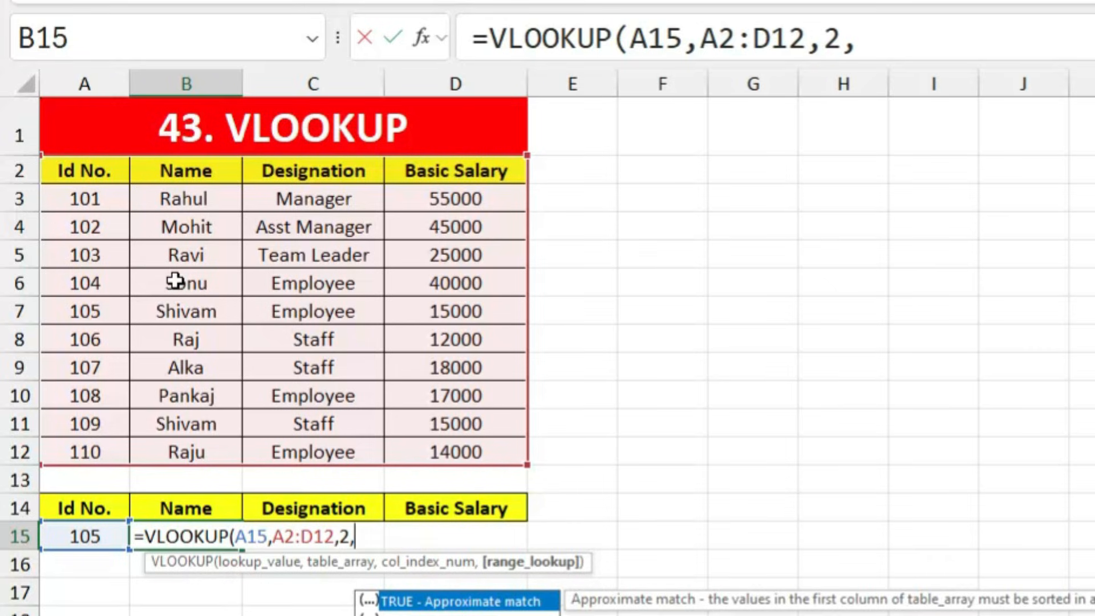
pyautogui.write('0')
pyautogui.press('Return')
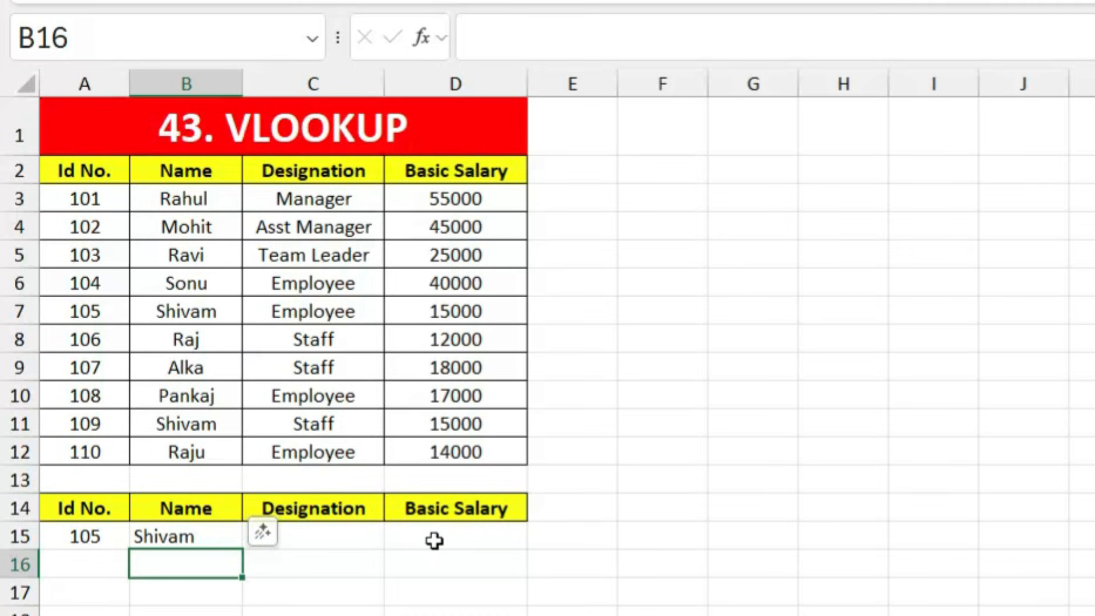
# Step: Fill B15's VLOOKUP across to D15 and compare the results with ID 105's table row
pyautogui.click(220, 531)
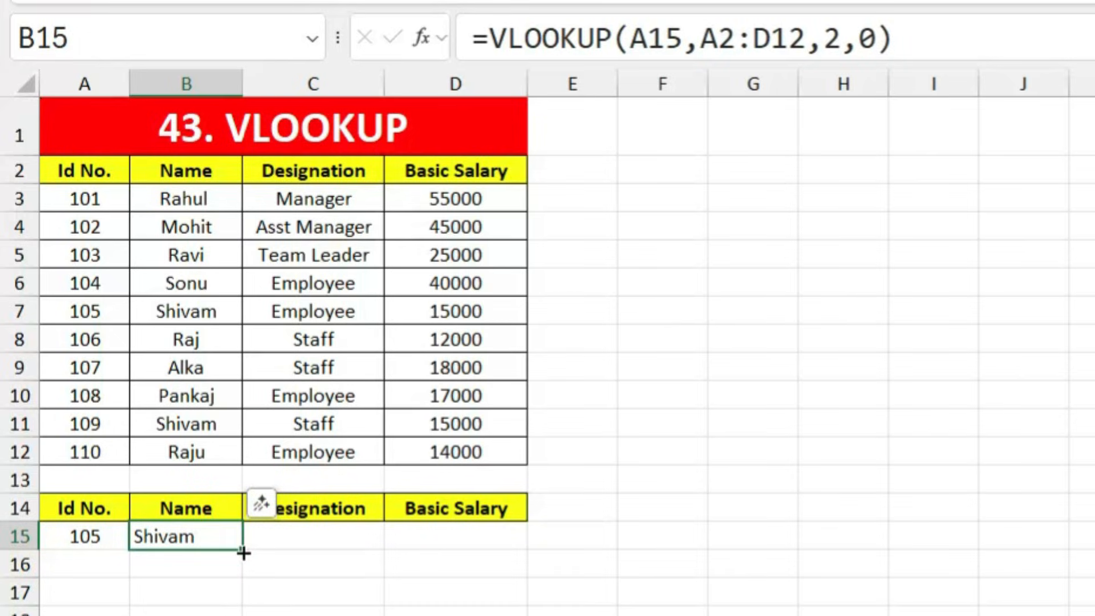
pyautogui.moveTo(246, 551); pyautogui.dragTo(504, 552)
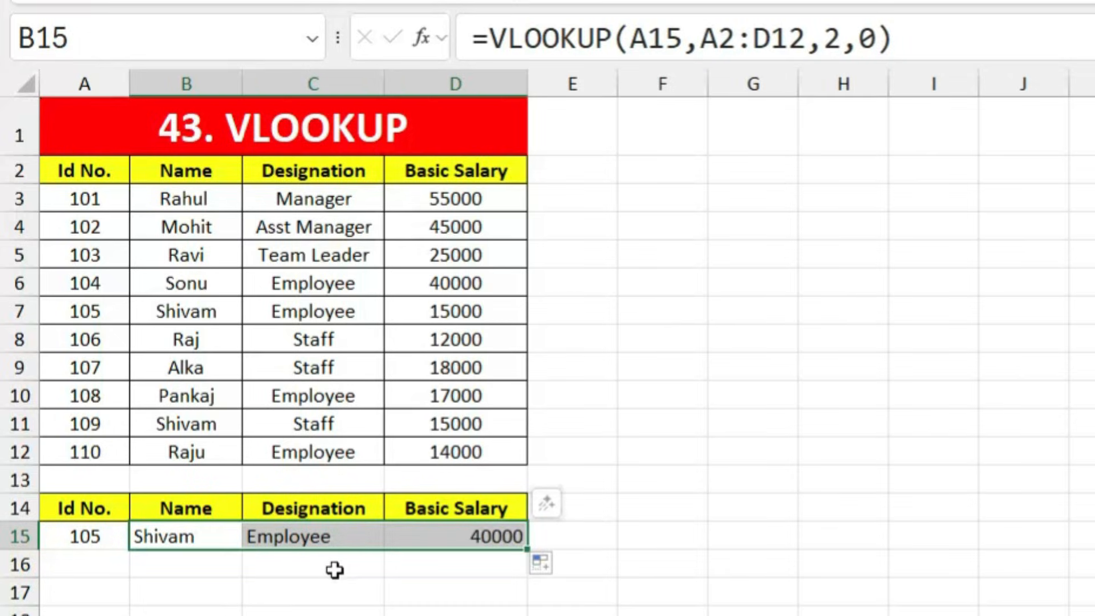
pyautogui.click(347, 577)
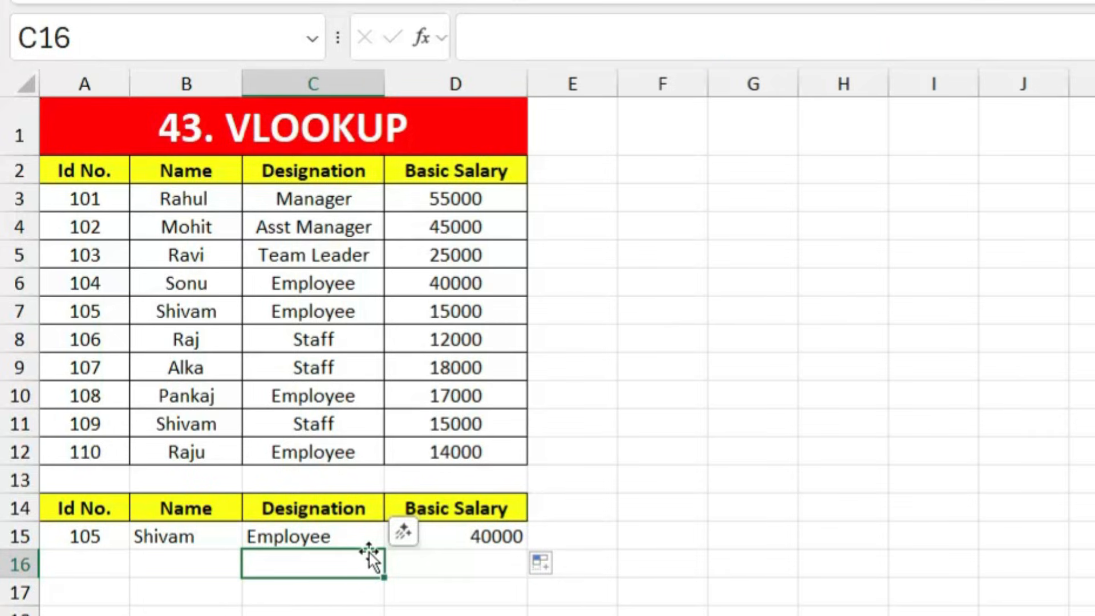
pyautogui.click(108, 316)
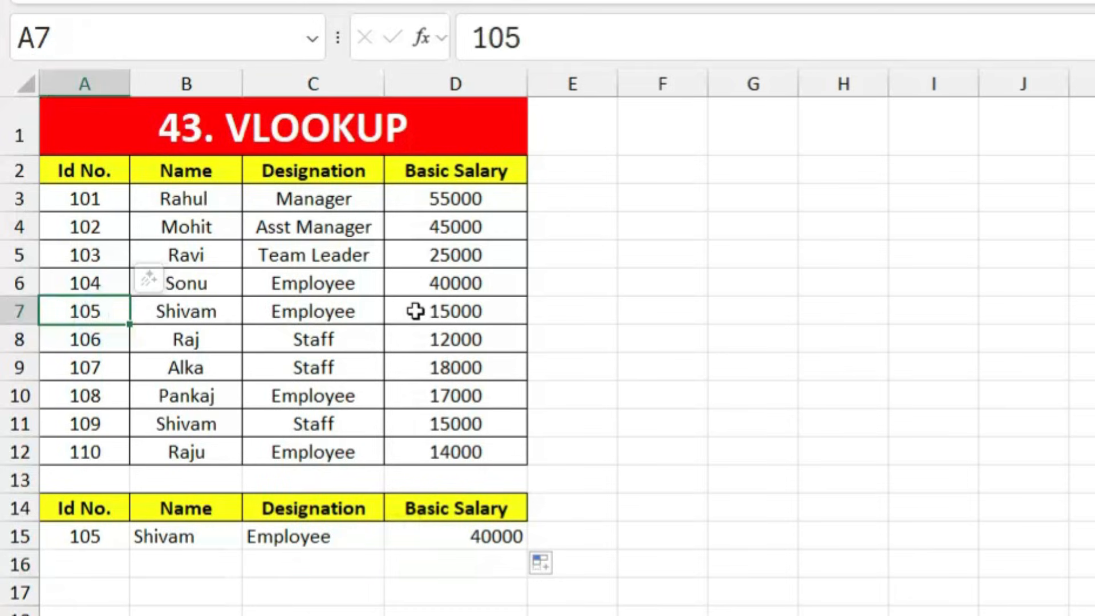
pyautogui.click(453, 314)
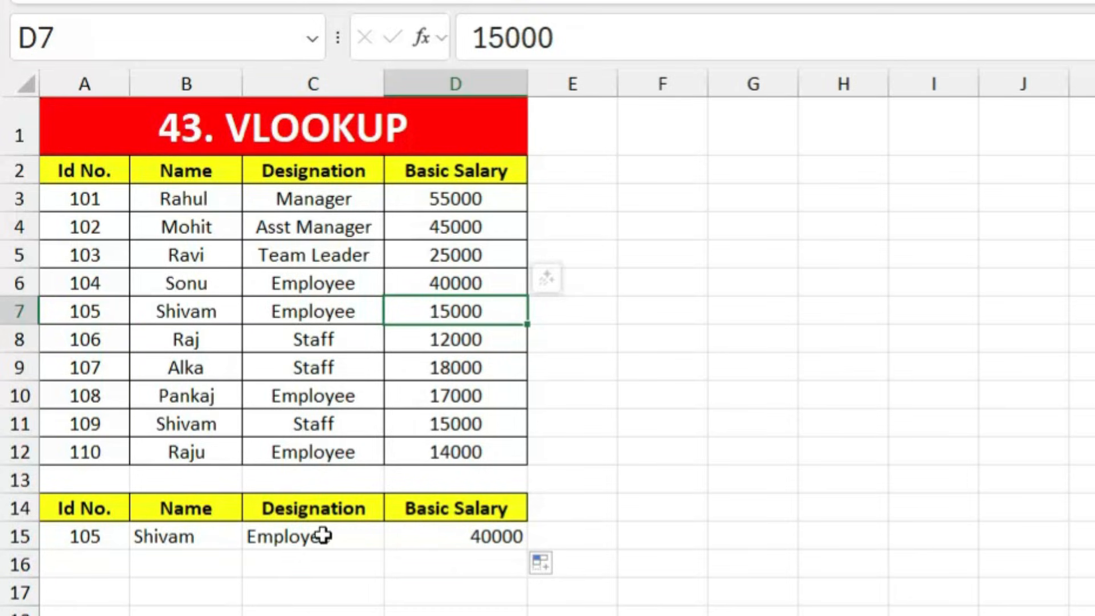
# Step: Clear the wrong results from C15:D15
pyautogui.moveTo(323, 536); pyautogui.dragTo(488, 535)
pyautogui.press('Delete')
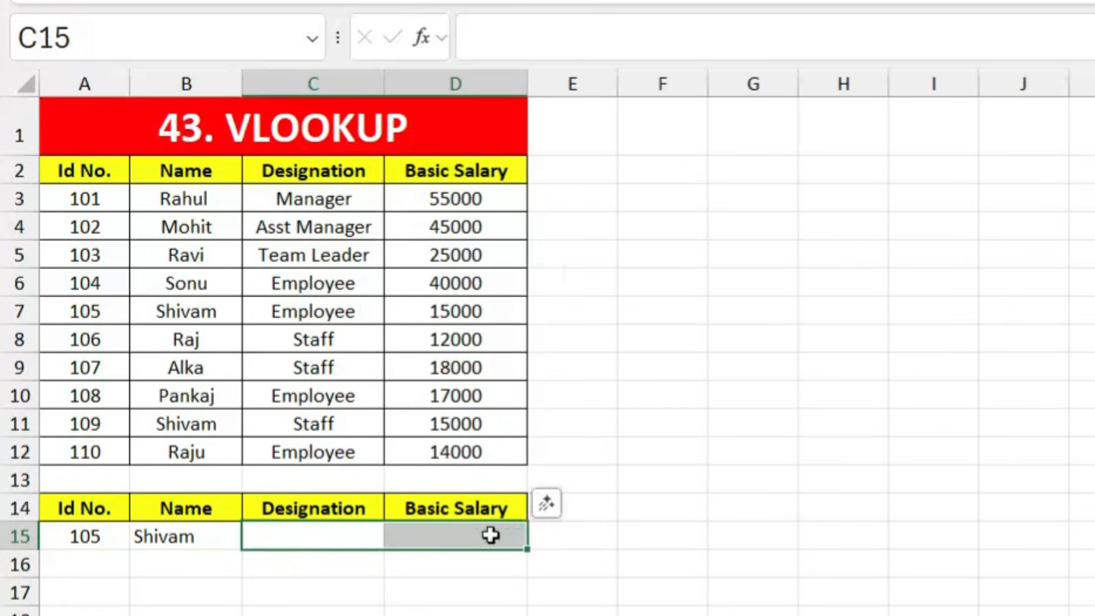
pyautogui.click(606, 505)
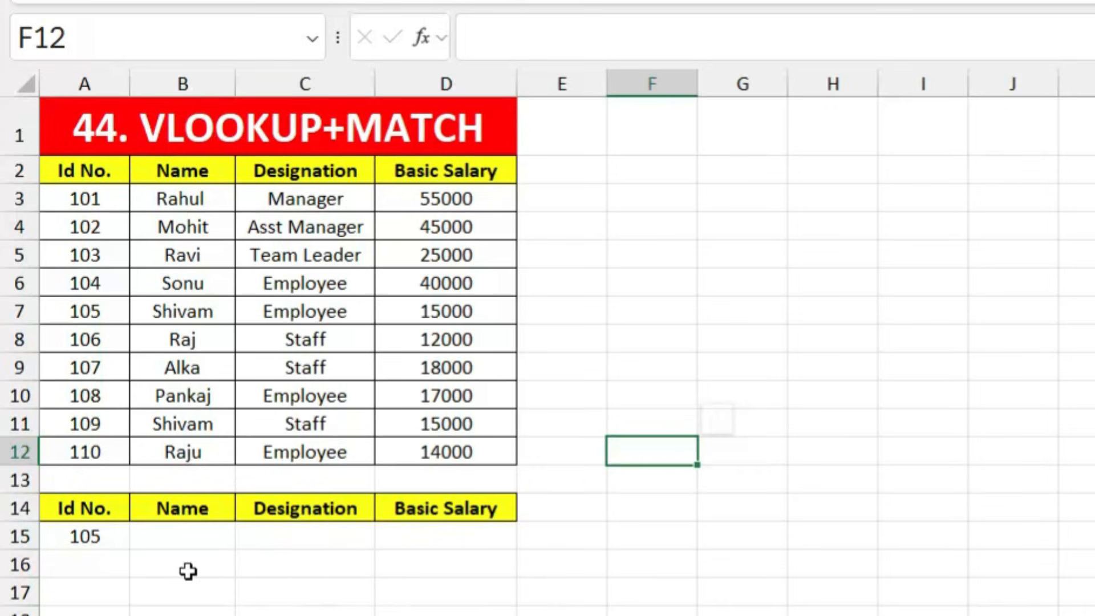
# Step: Start a VLOOKUP in B15 with lookup value A15 and table A2:D12
pyautogui.click(179, 535)
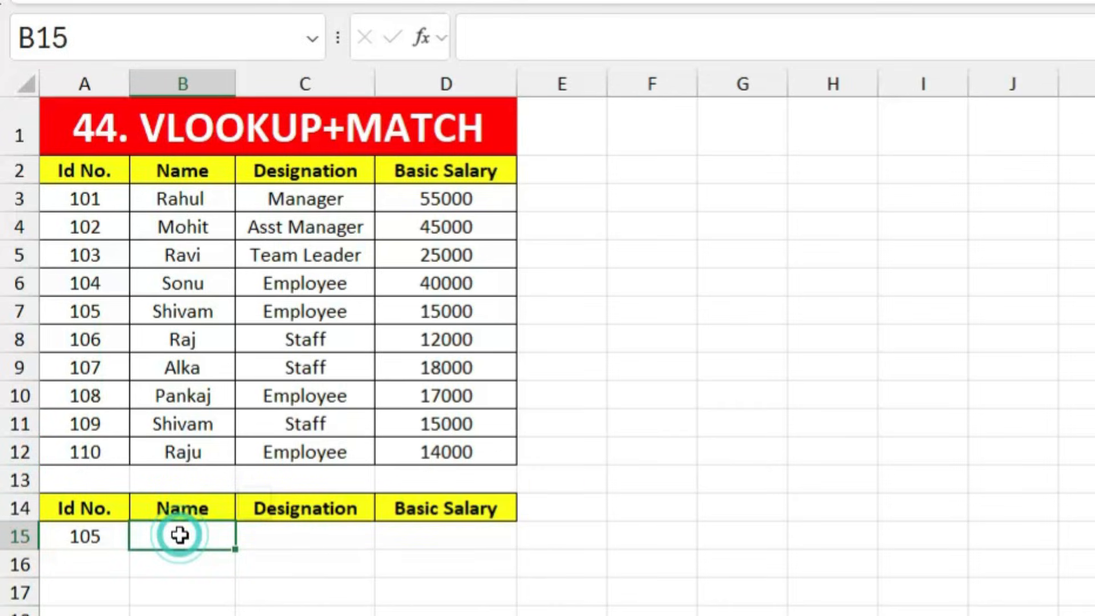
pyautogui.write('=vlooku')
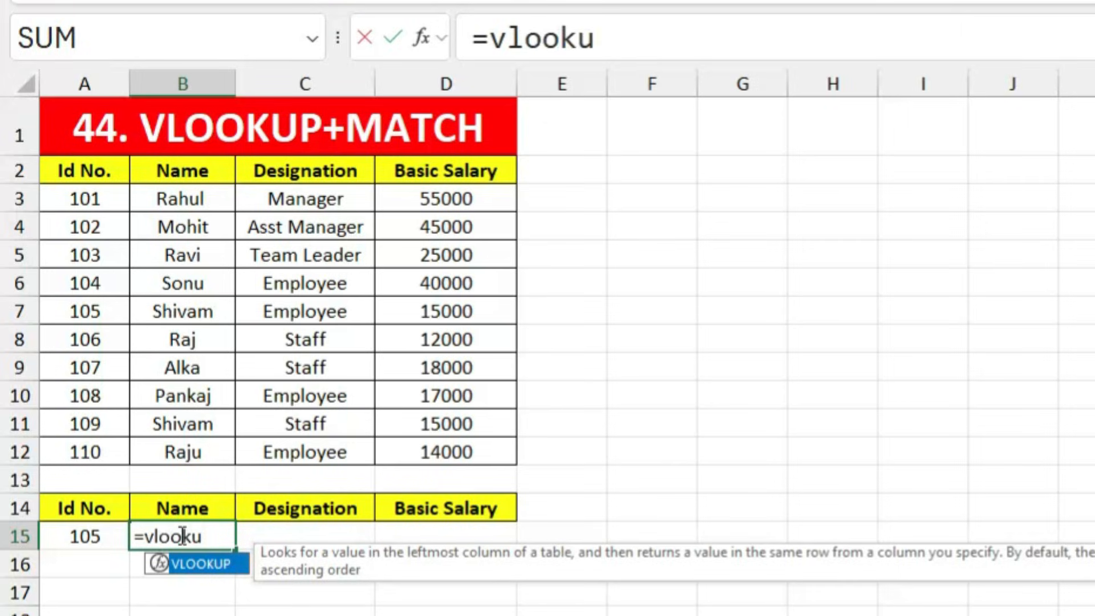
pyautogui.press('Tab')
pyautogui.click(88, 538)
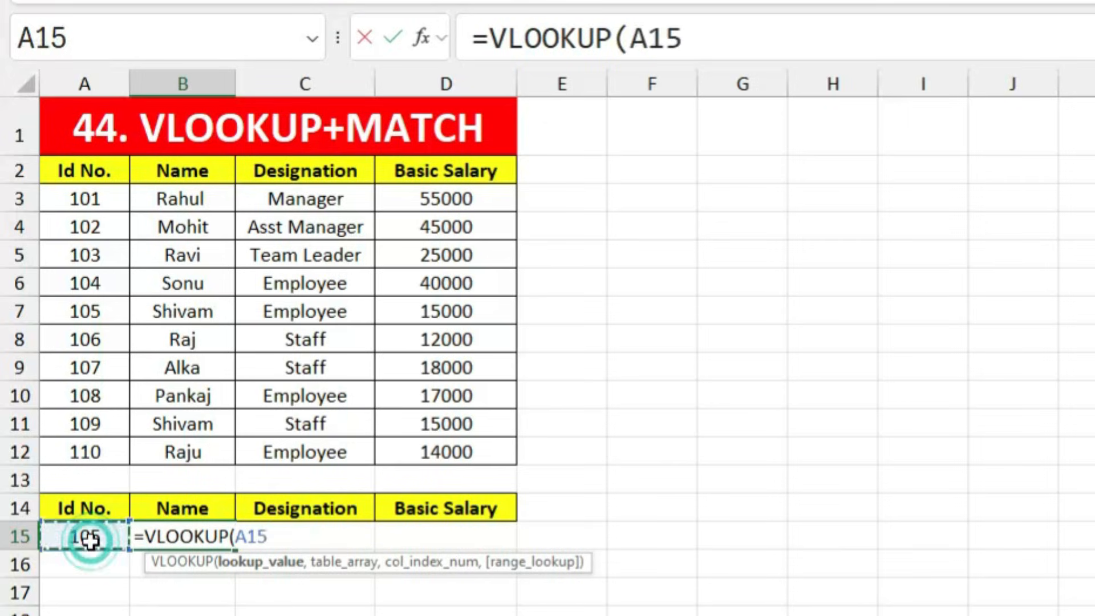
pyautogui.write(',')
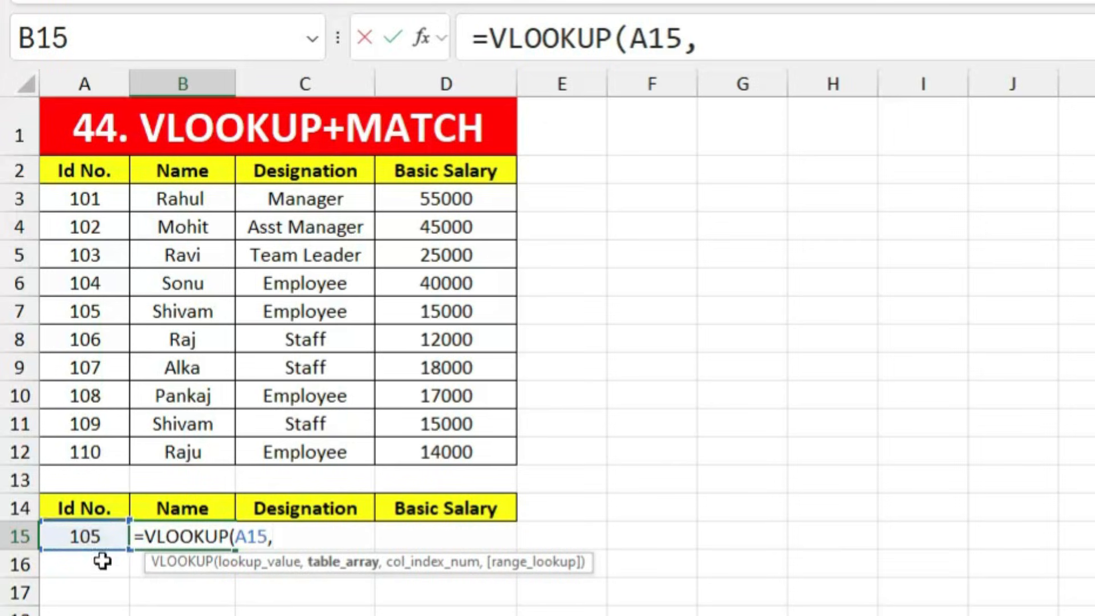
pyautogui.moveTo(88, 169); pyautogui.dragTo(440, 452)
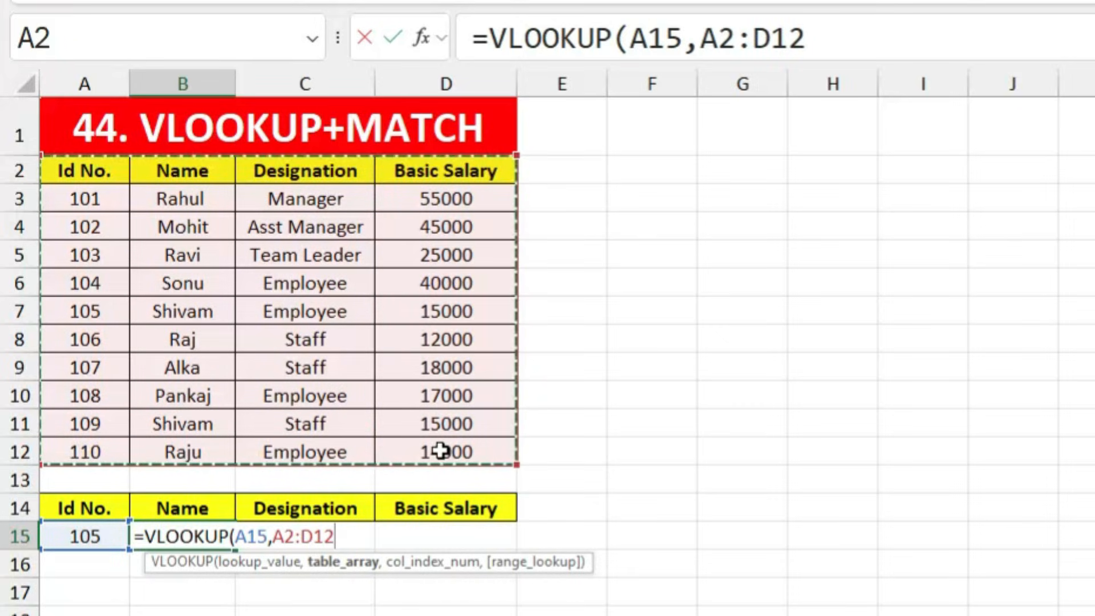
# Step: Nest MATCH(B14,A14:D14,0) as the column index and finish the formula to return Shivam
pyautogui.write(',')
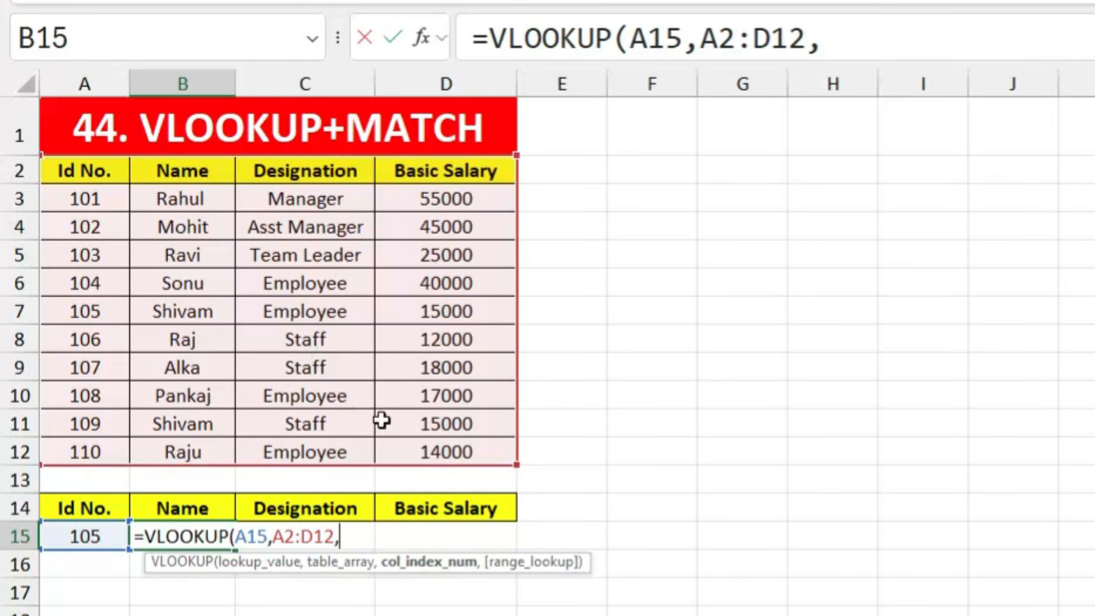
pyautogui.write('matc')
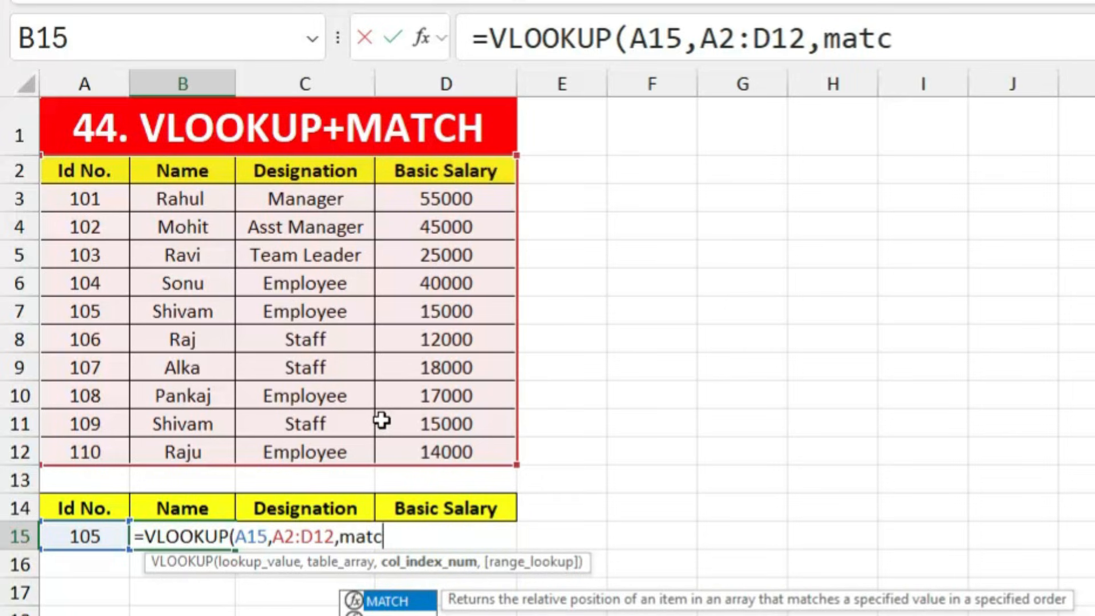
pyautogui.press('Tab')
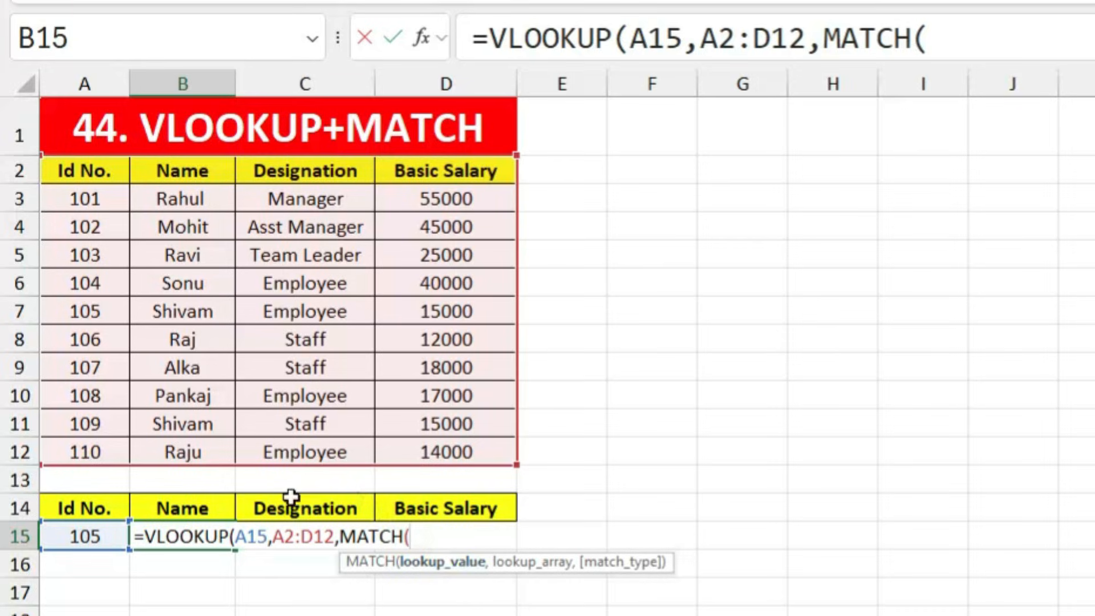
pyautogui.click(192, 508)
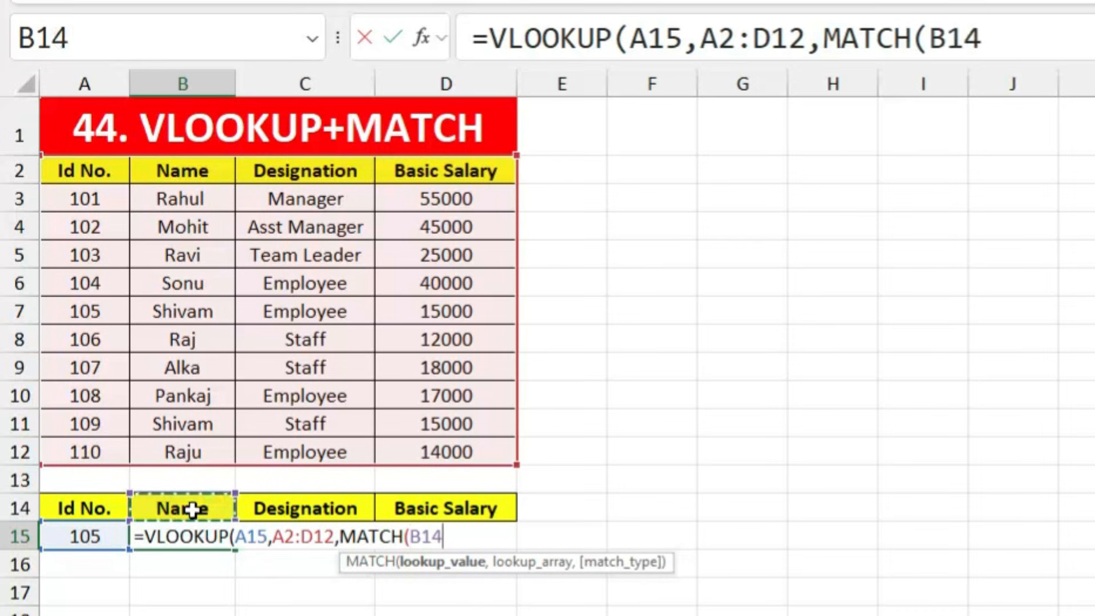
pyautogui.write(',')
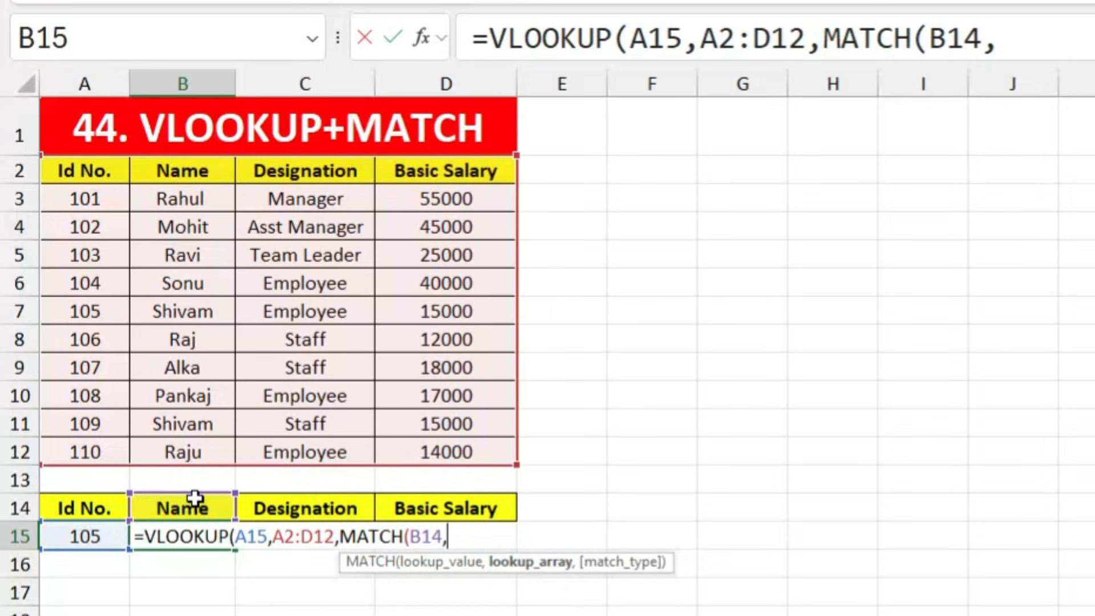
pyautogui.moveTo(91, 508); pyautogui.dragTo(426, 511)
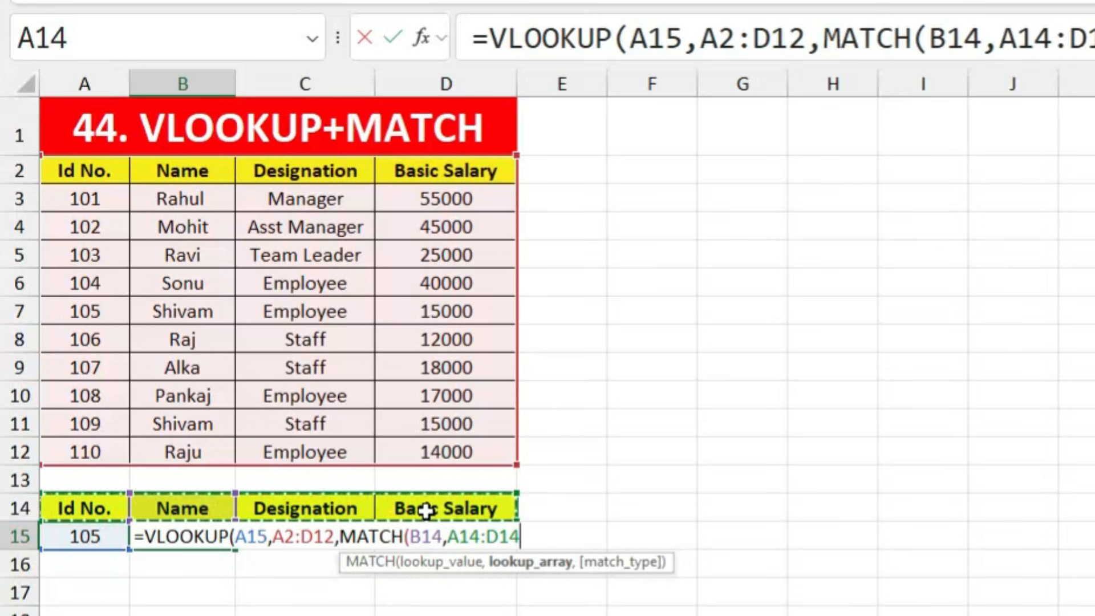
pyautogui.write(',0')
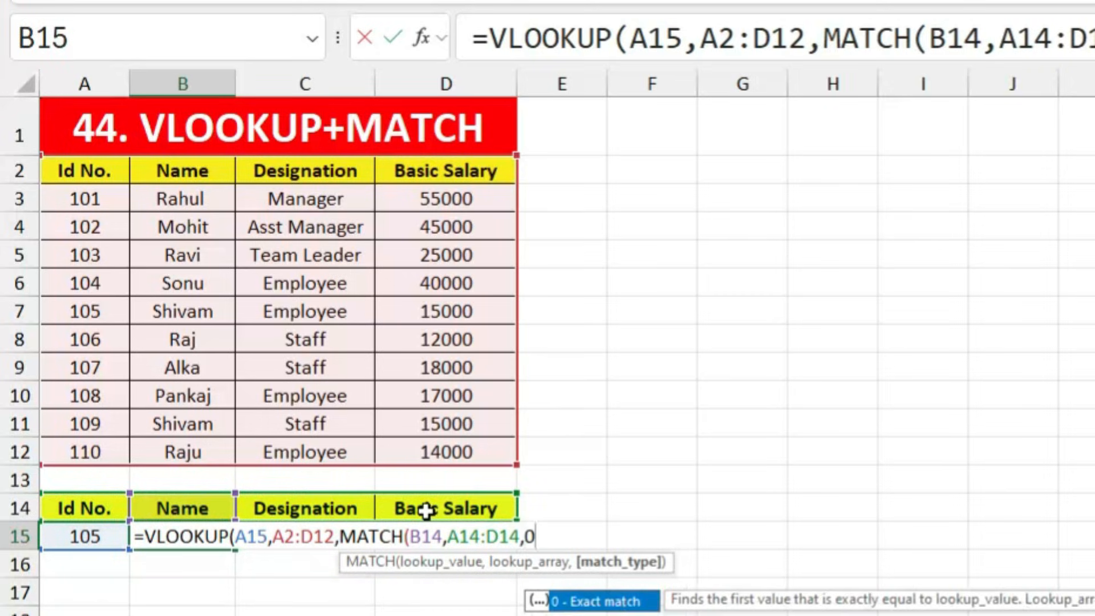
pyautogui.write('),0')
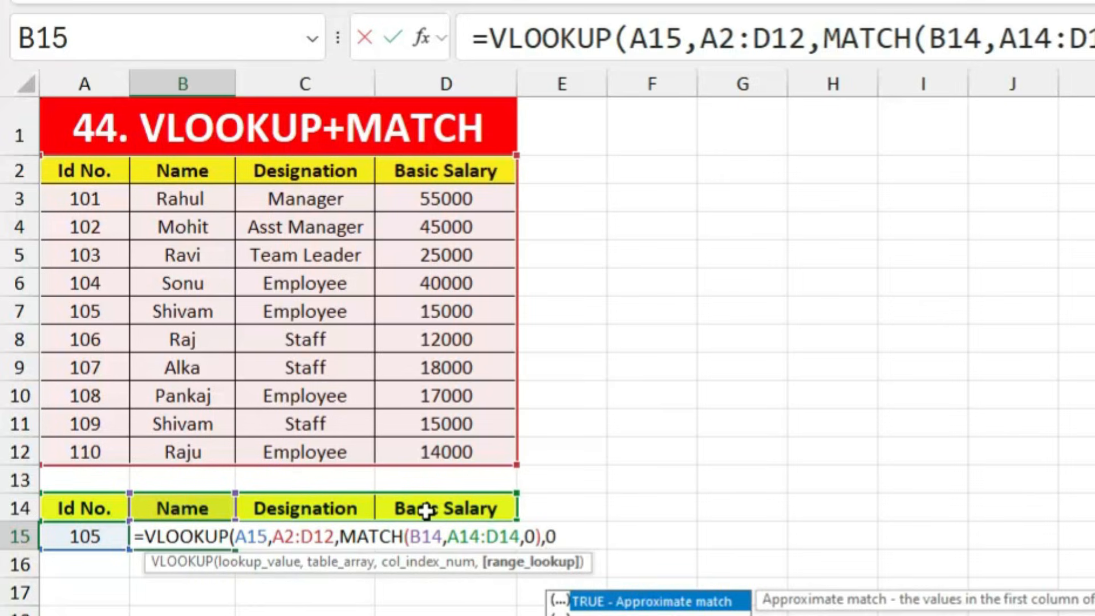
pyautogui.write(')')
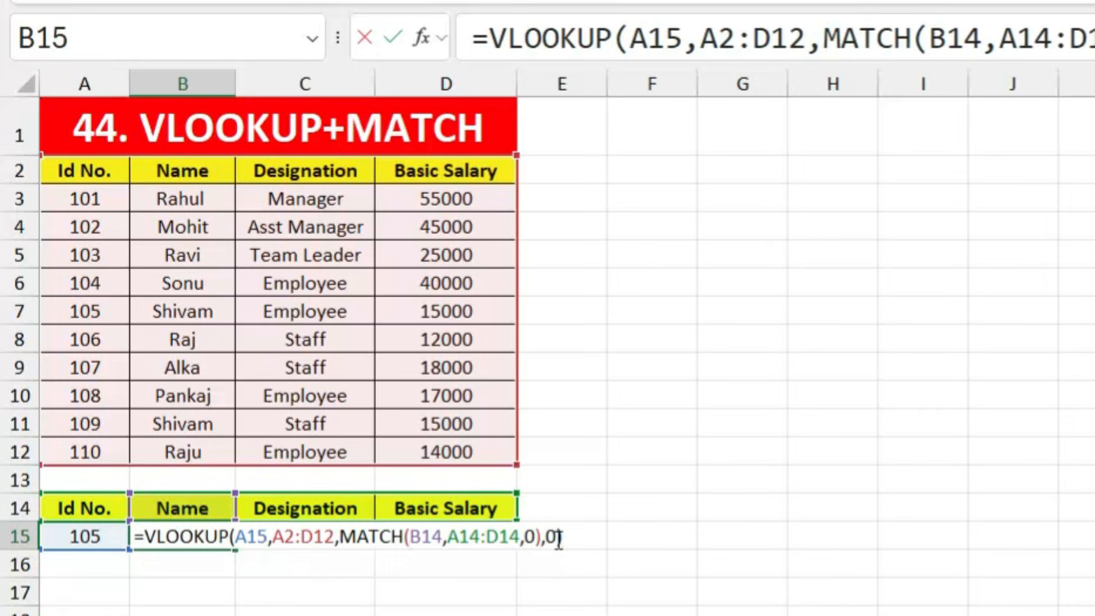
pyautogui.press('Return')
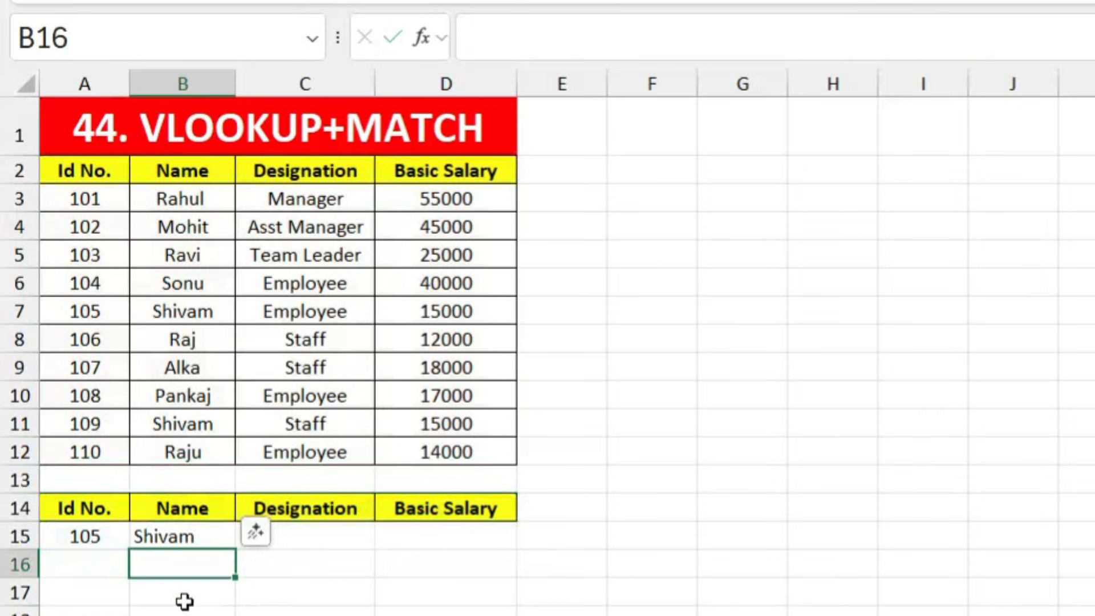
pyautogui.click(205, 540)
pyautogui.moveTo(237, 551); pyautogui.dragTo(466, 558)
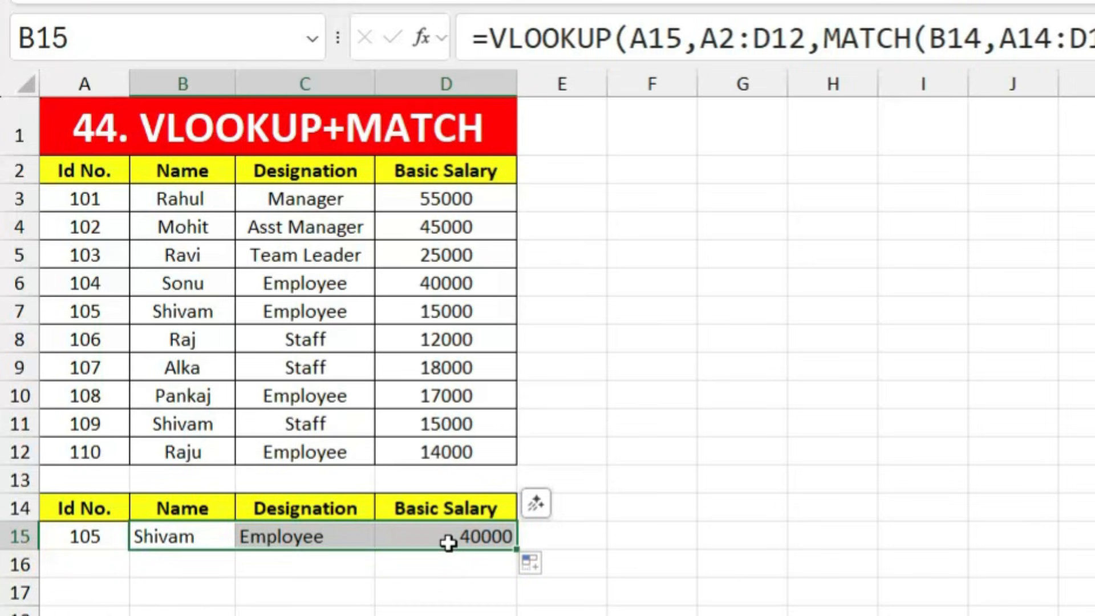
pyautogui.click(448, 552)
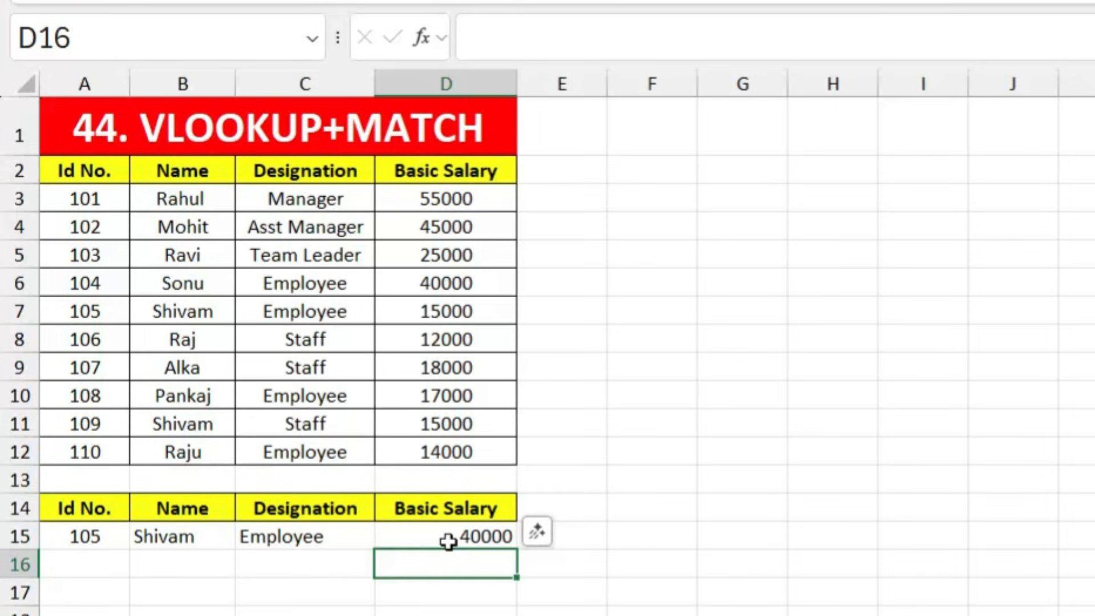
pyautogui.doubleClick(448, 540)
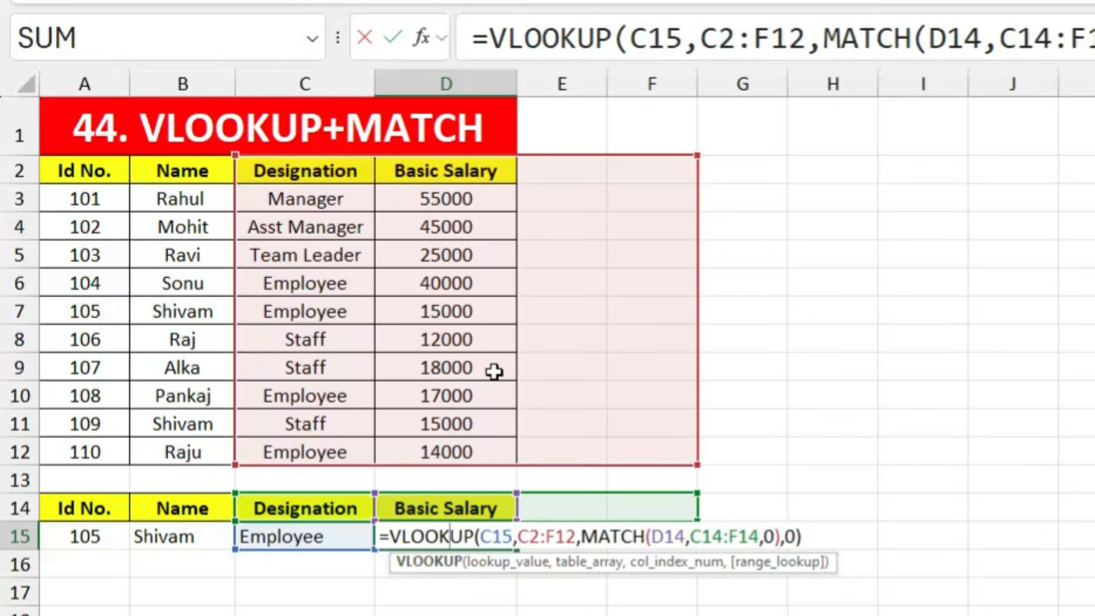
pyautogui.press('Return')
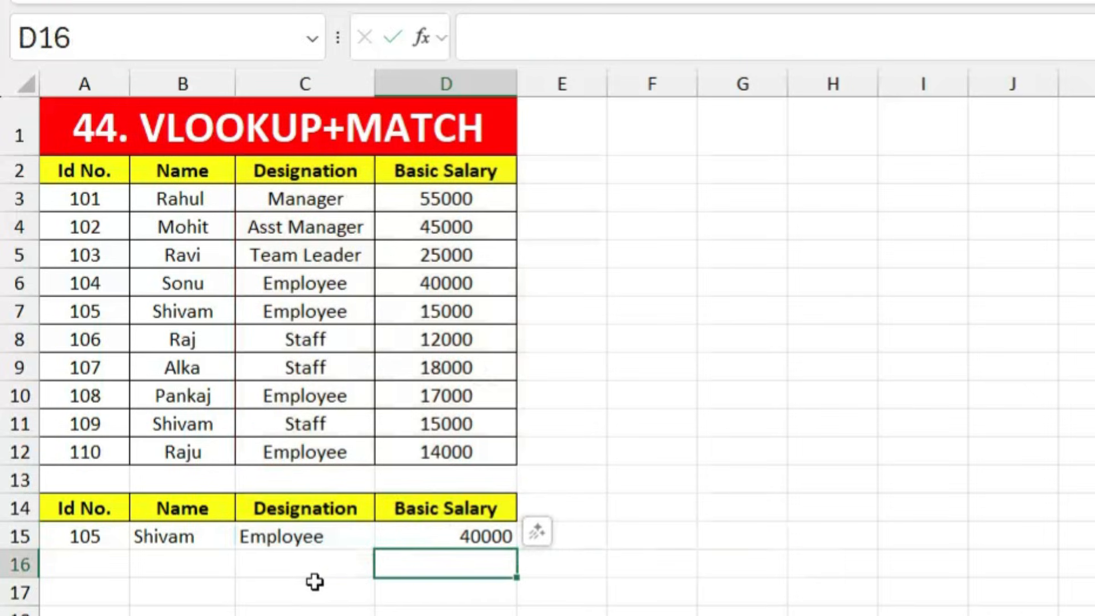
pyautogui.doubleClick(191, 539)
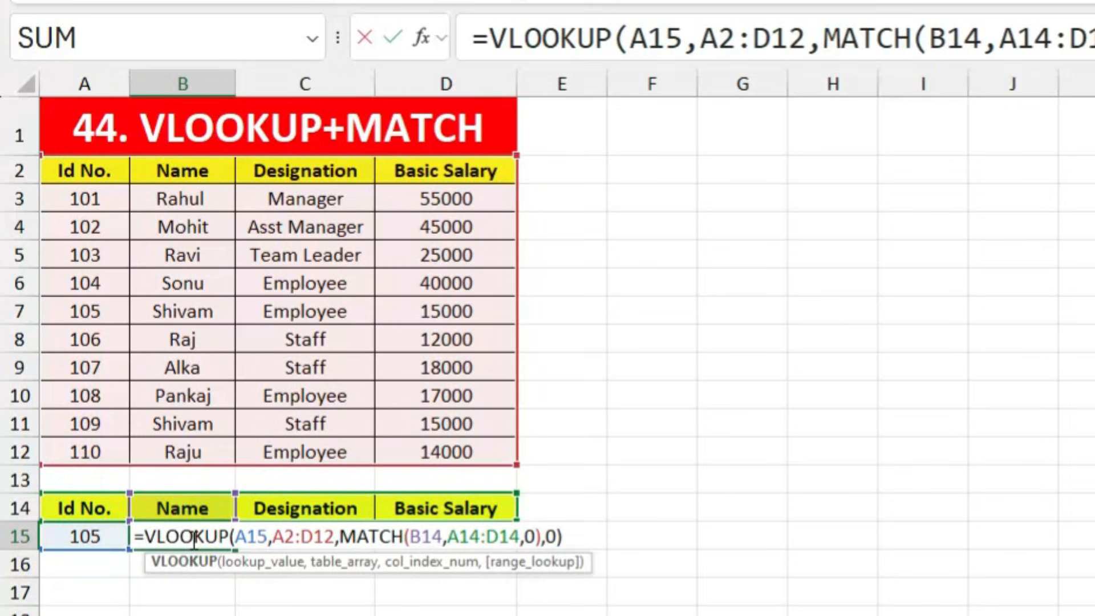
# Step: Make A15, A2:D12 and A14:D14 absolute references in B15's lookup formula
pyautogui.click(247, 536)
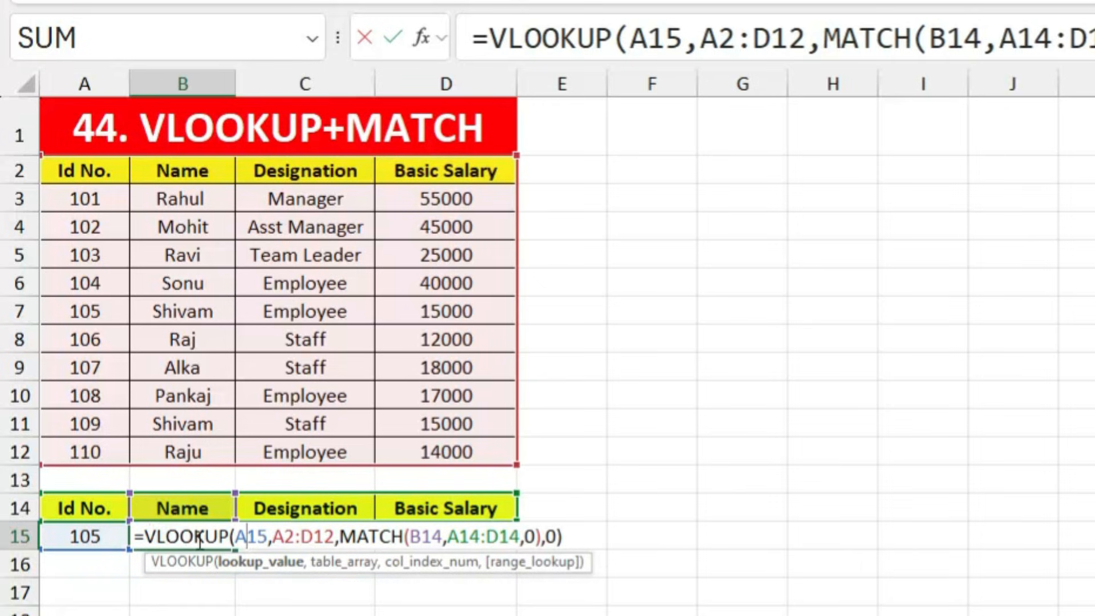
pyautogui.click(239, 565)
pyautogui.press('F4')
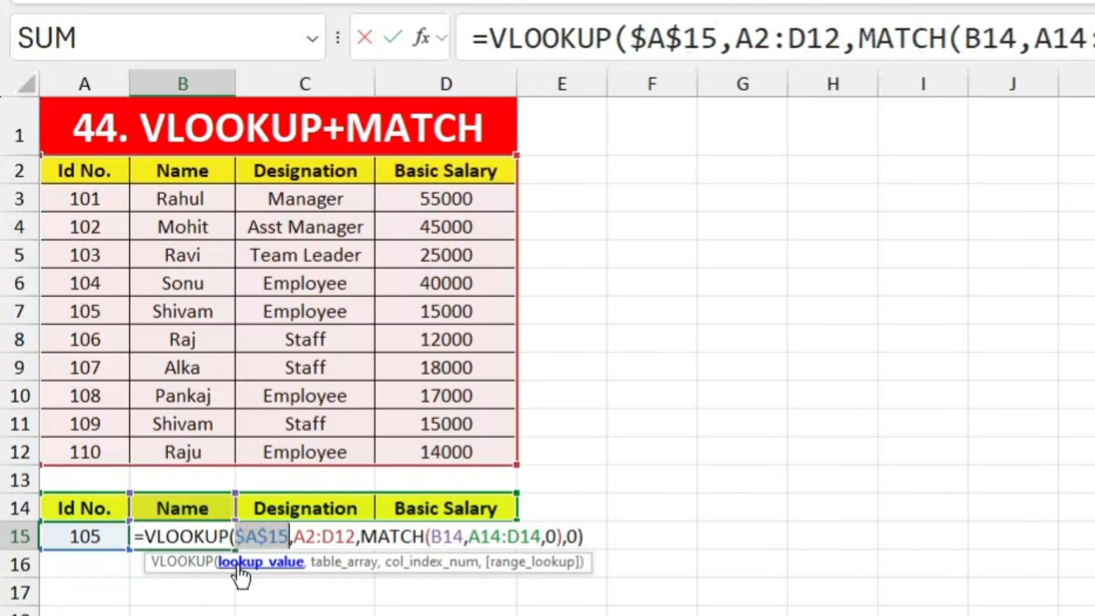
pyautogui.click(360, 542)
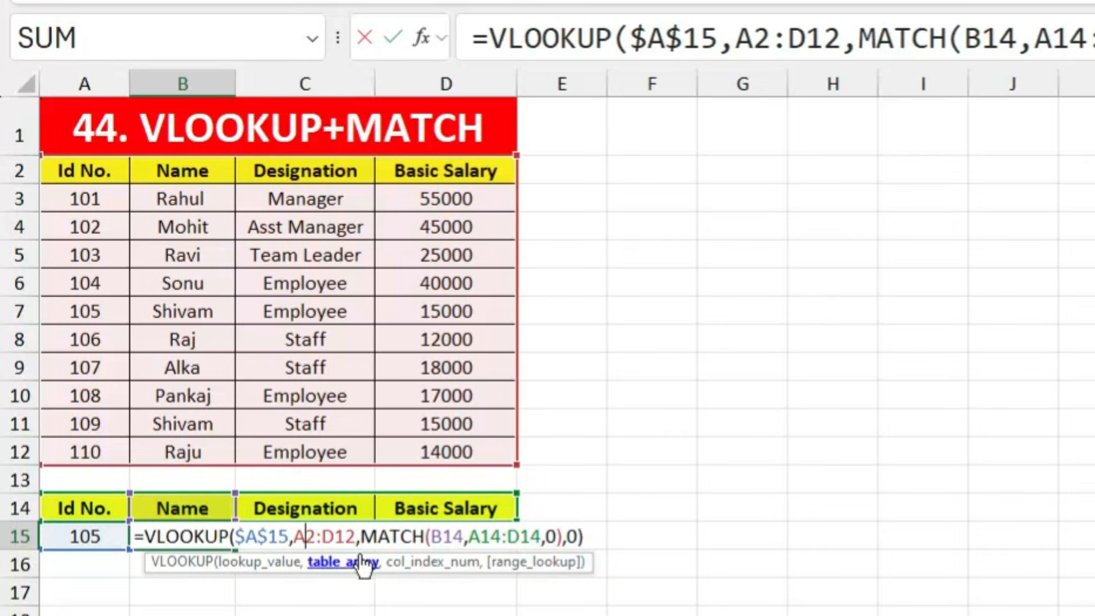
pyautogui.press('F4')
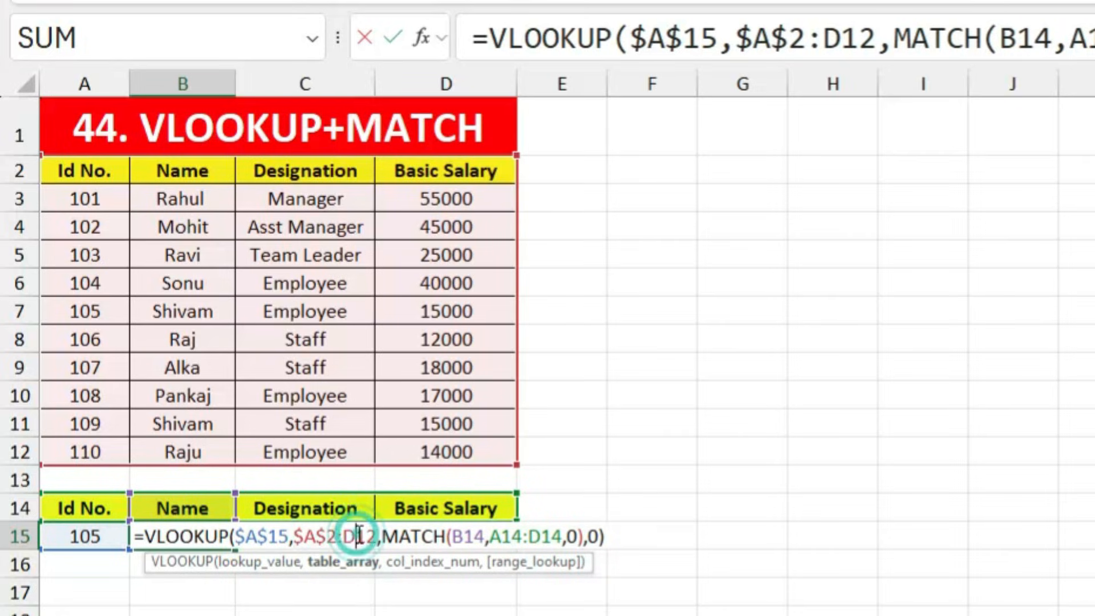
pyautogui.press('F4')
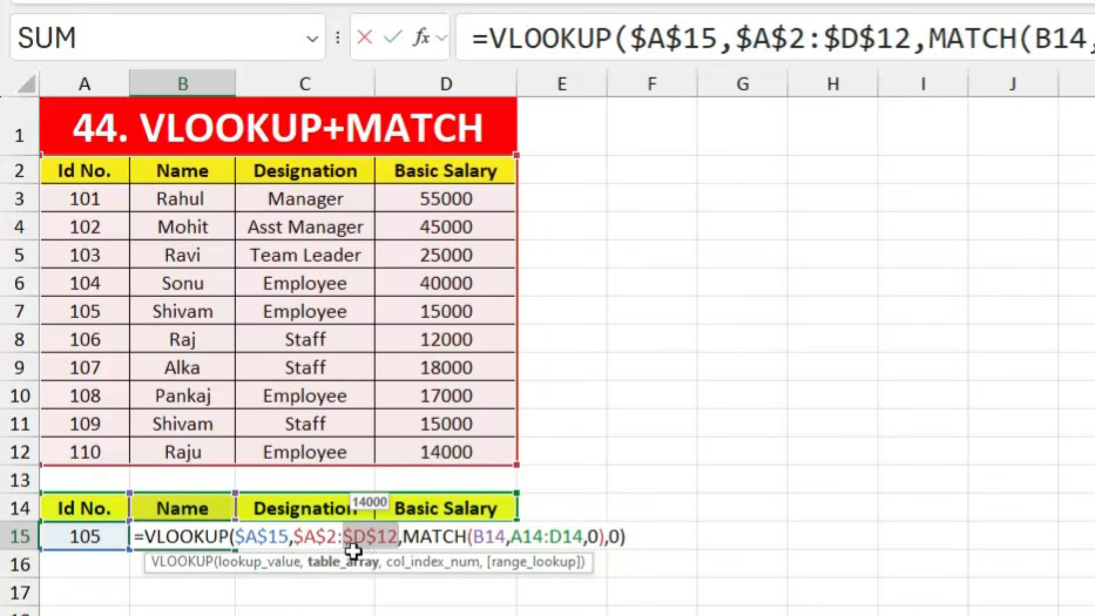
pyautogui.click(527, 536)
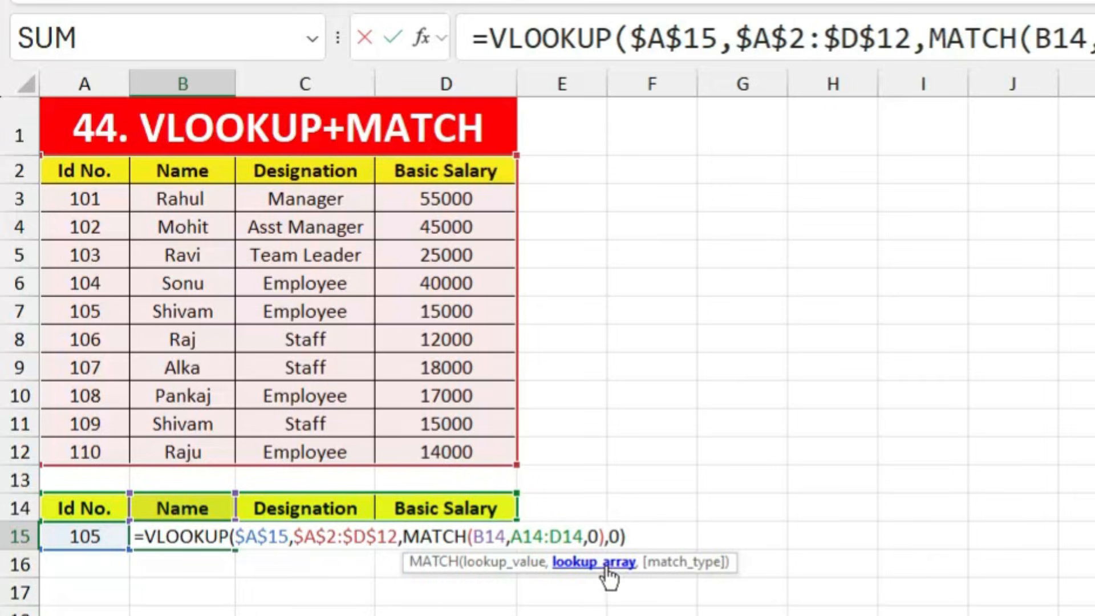
pyautogui.press('F4')
pyautogui.click(581, 536)
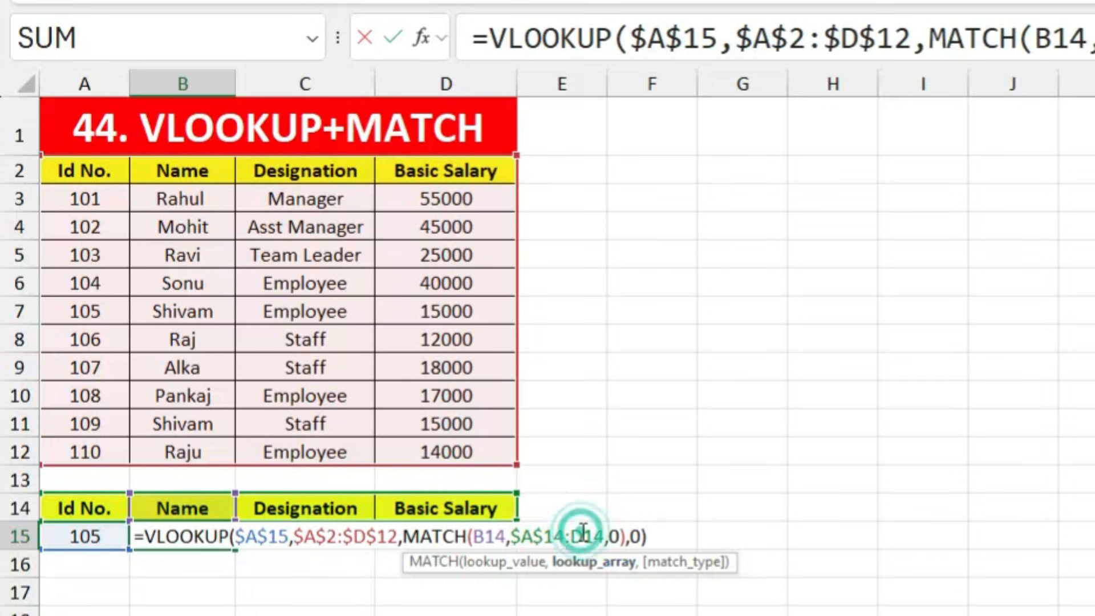
pyautogui.press('F4')
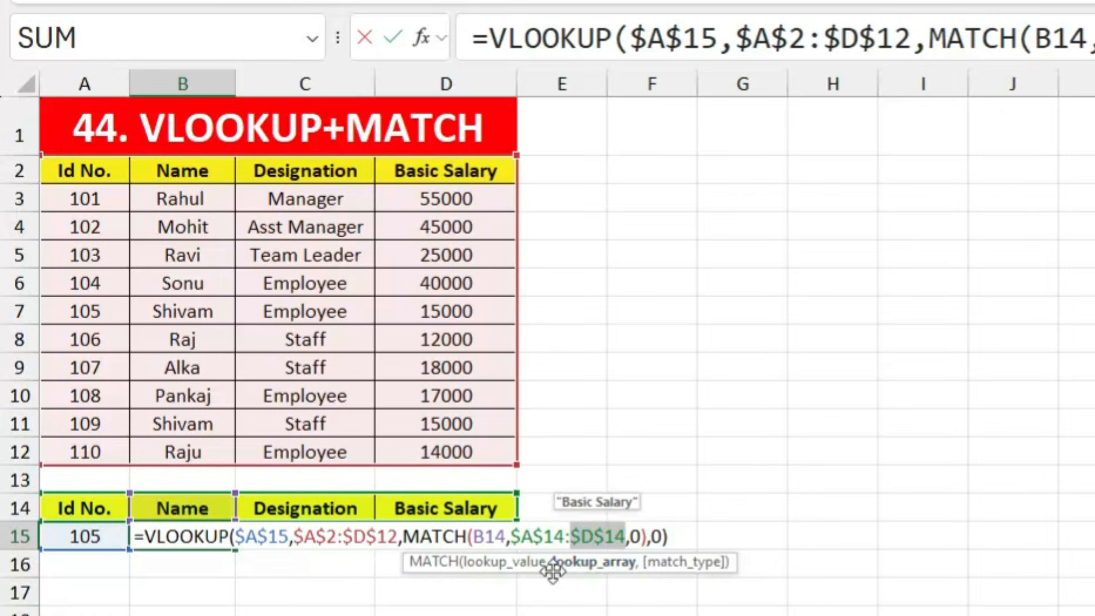
pyautogui.press('Return')
# Step: Fill B15's formula across to D15 and compare with employee 105's record
pyautogui.click(228, 545)
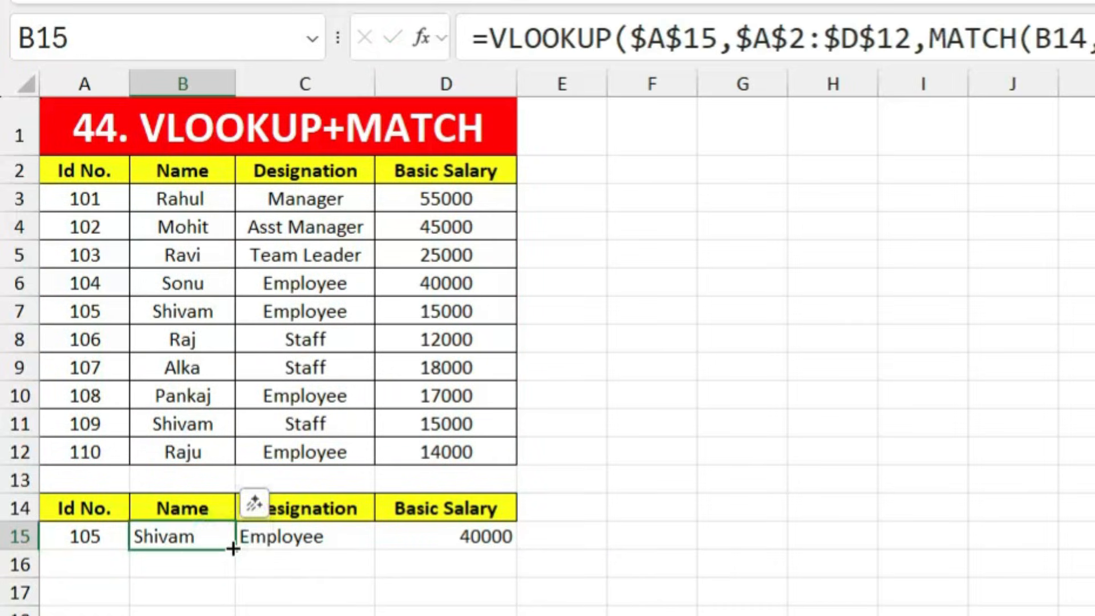
pyautogui.moveTo(238, 548); pyautogui.dragTo(460, 560)
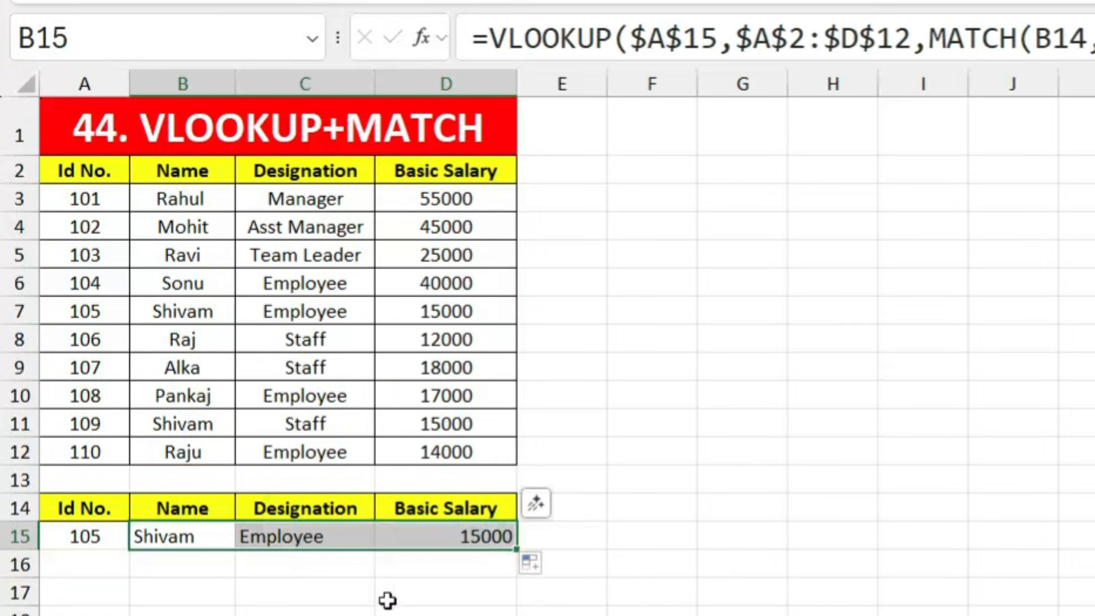
pyautogui.click(326, 592)
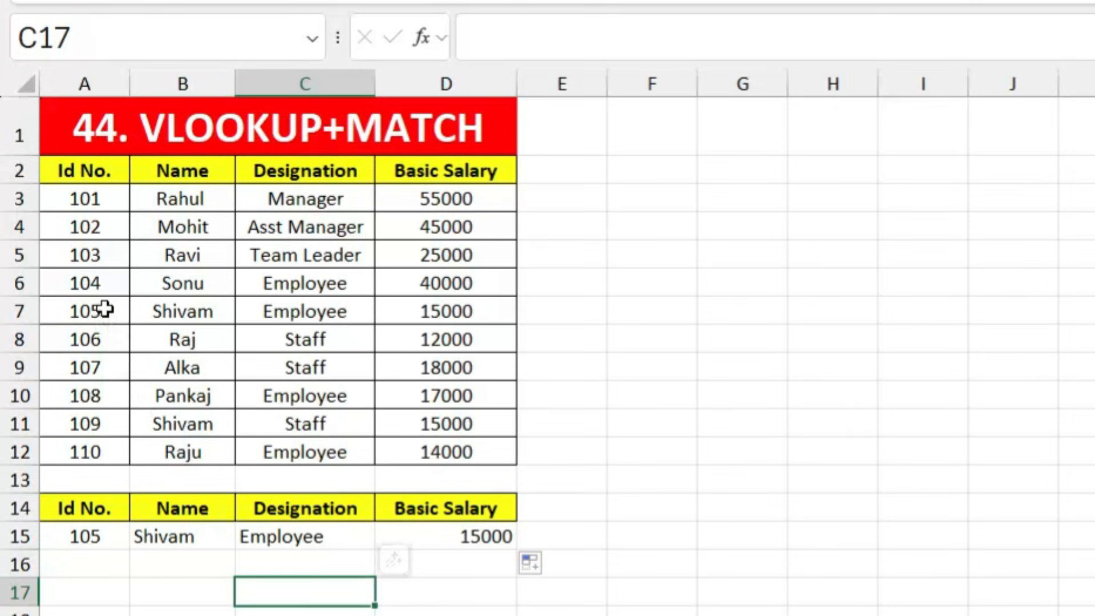
pyautogui.moveTo(103, 310); pyautogui.dragTo(452, 308)
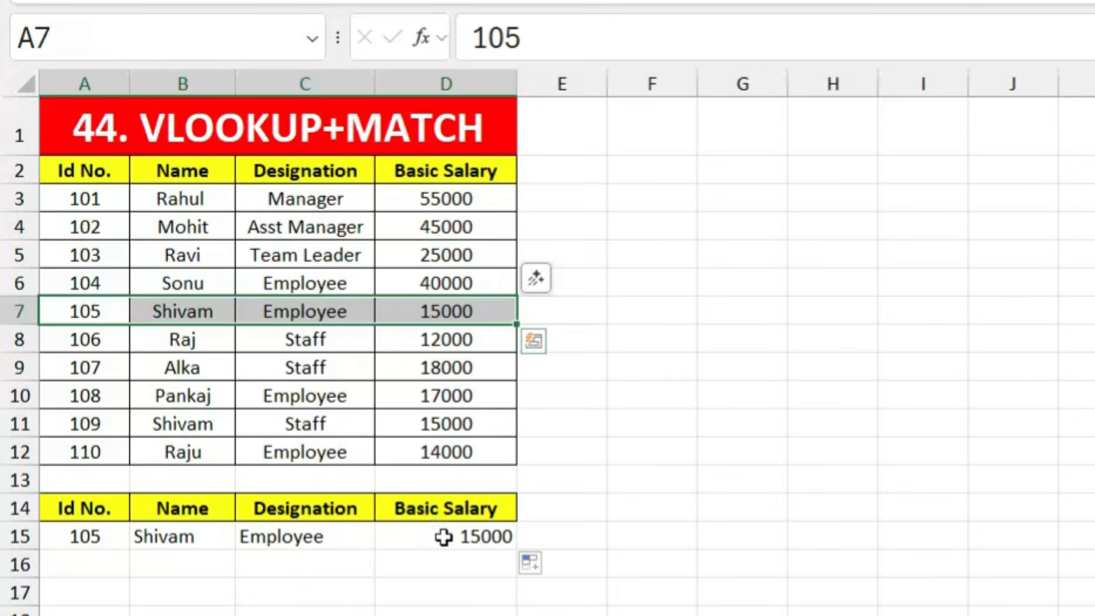
# Step: Try locking B14 as absolute and refilling row 15, then undo and recommit B15's formula
pyautogui.doubleClick(196, 536)
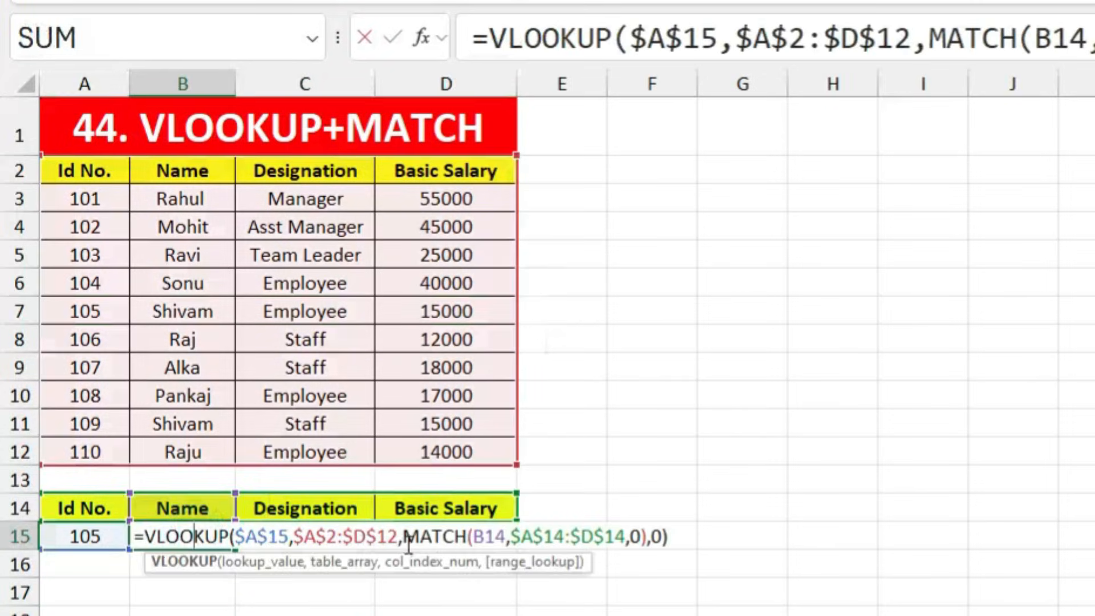
pyautogui.click(492, 539)
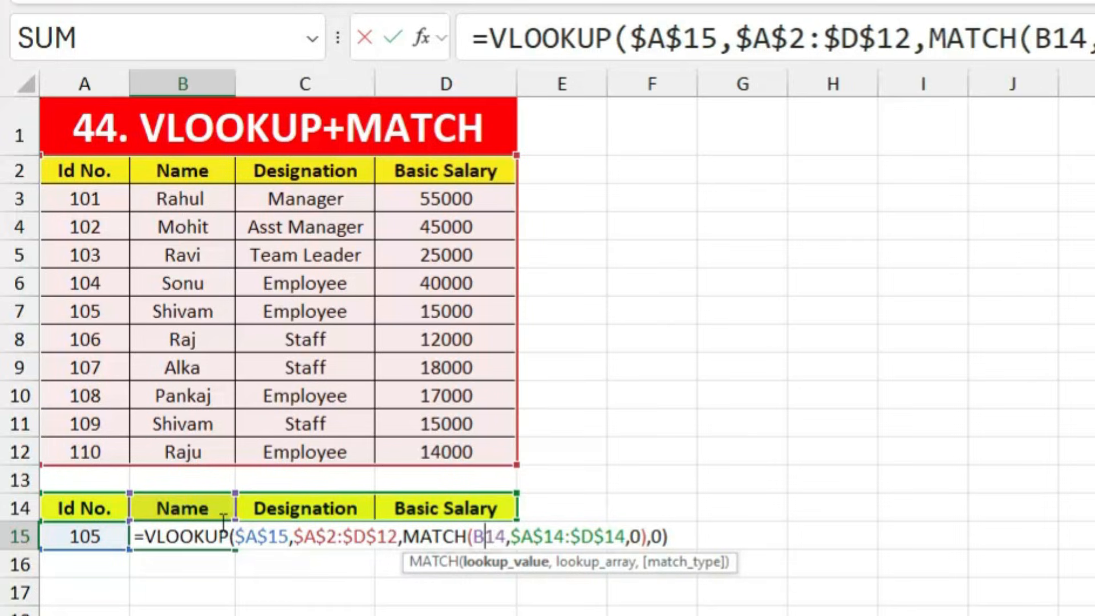
pyautogui.press('F4')
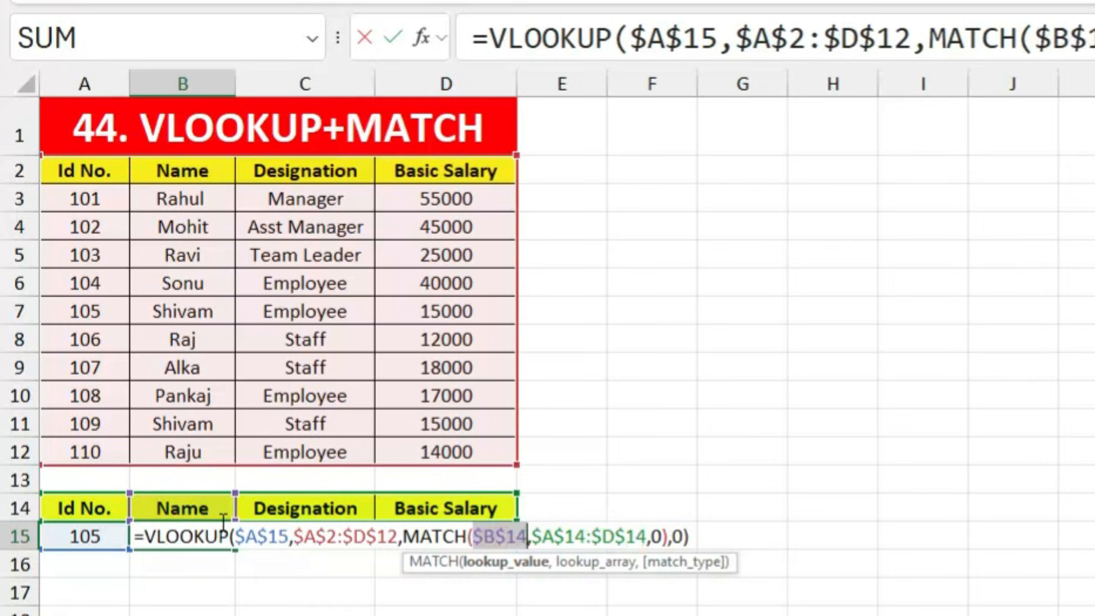
pyautogui.press('Return')
pyautogui.click(170, 536)
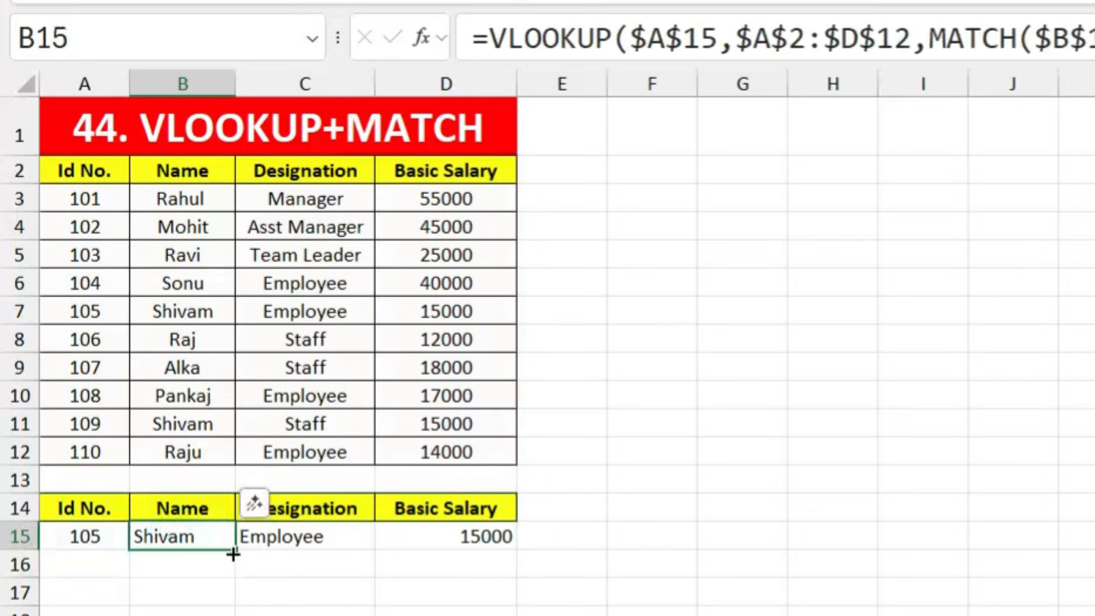
pyautogui.moveTo(235, 553); pyautogui.dragTo(453, 556)
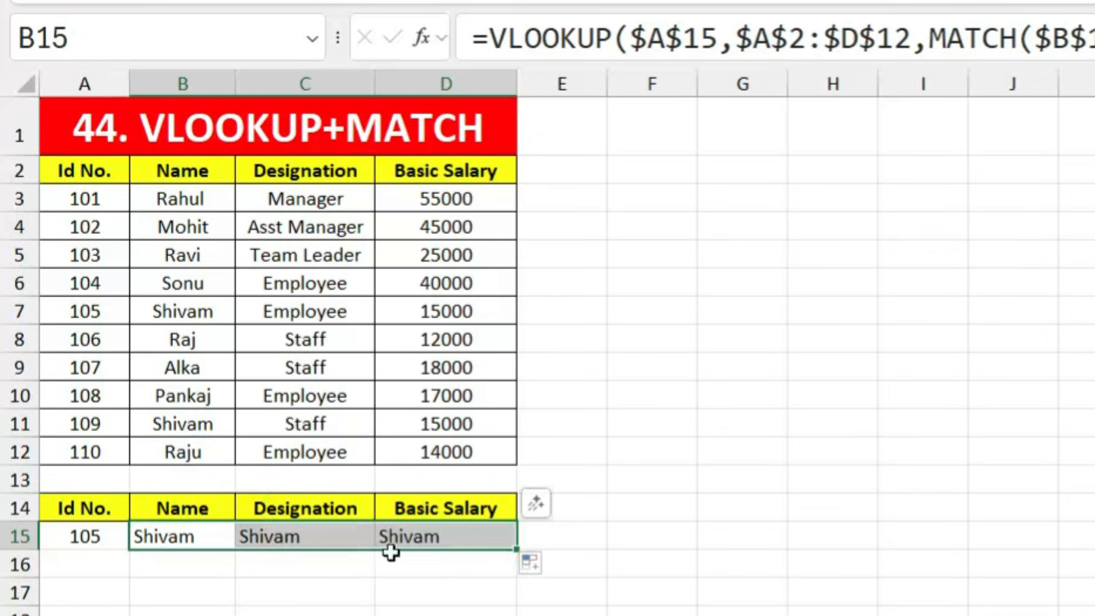
pyautogui.click(349, 584)
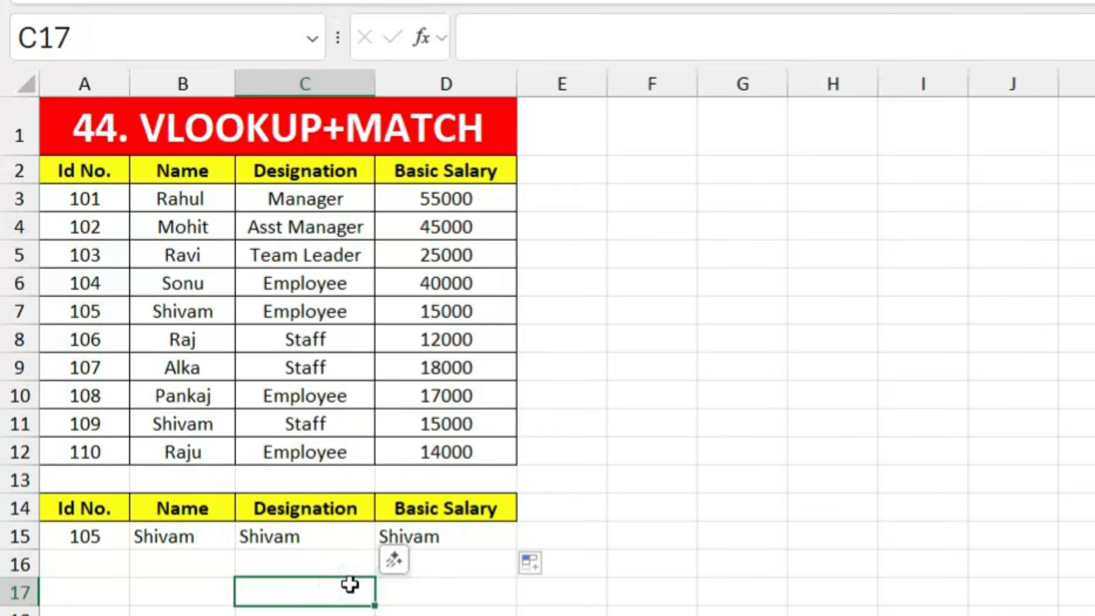
pyautogui.hotkey('ctrl', 'z')
pyautogui.hotkey('ctrl', 'z')
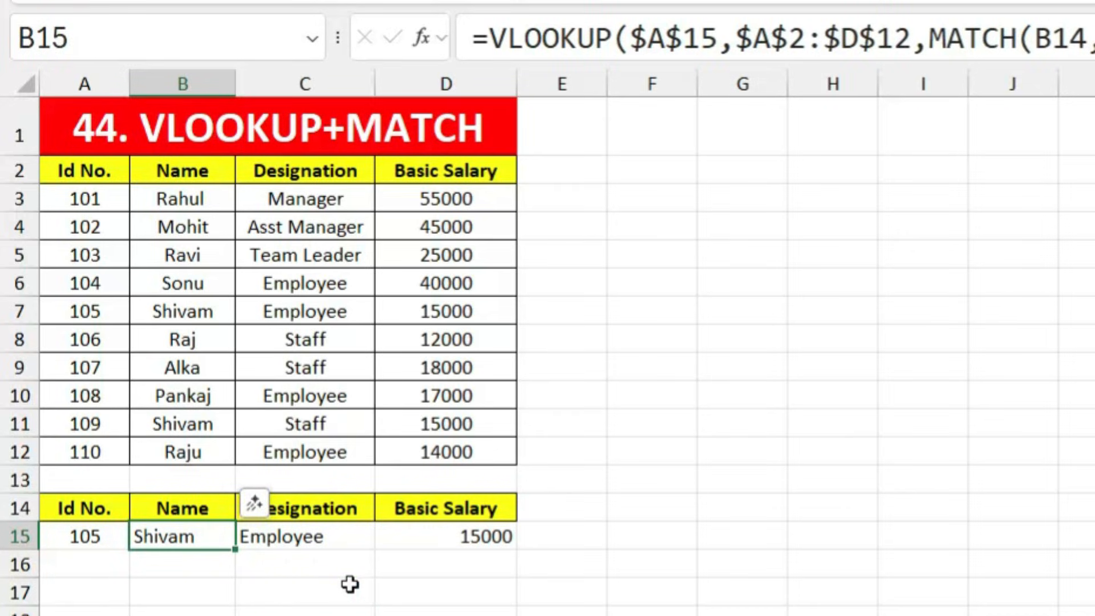
pyautogui.doubleClick(202, 532)
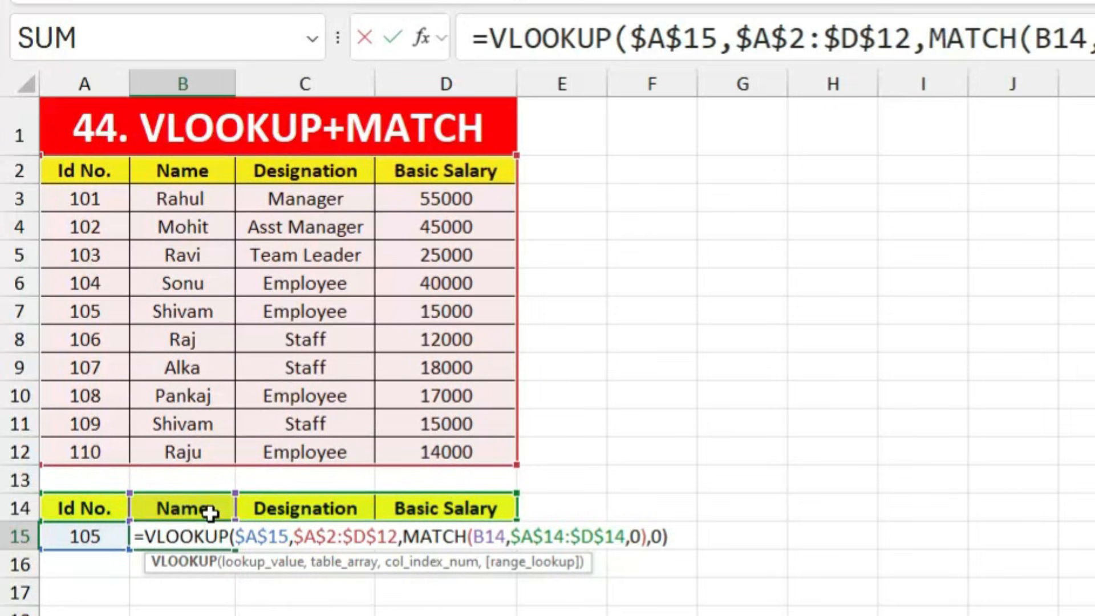
pyautogui.press('Return')
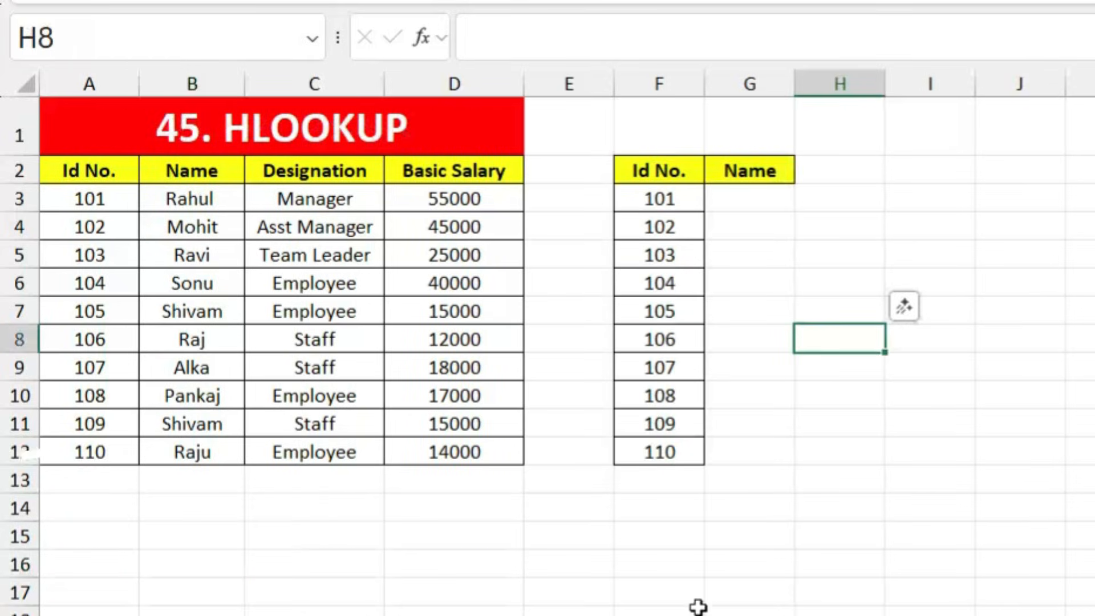
# Step: Enter =HLOOKUP(G2,A2:D12,2,0) in G3 to look up the first name
pyautogui.click(679, 576)
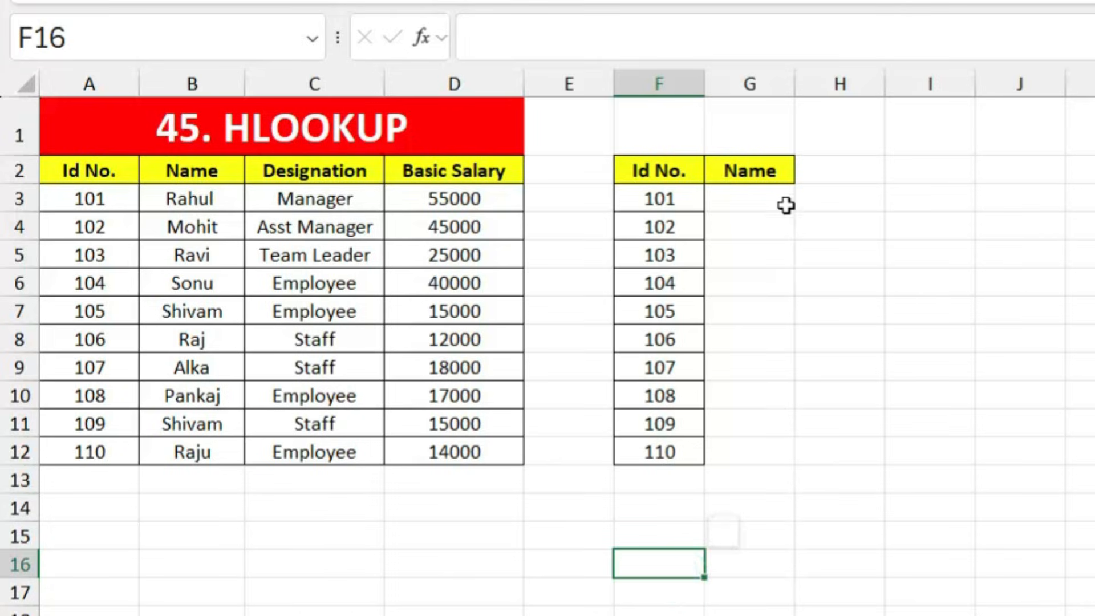
pyautogui.click(760, 198)
pyautogui.write('=hlook')
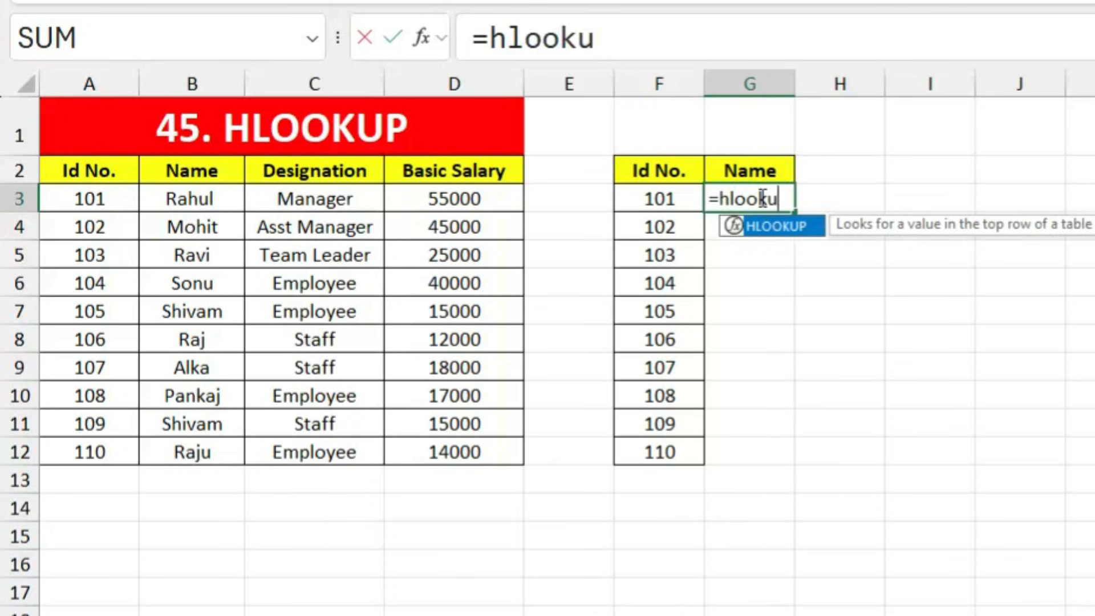
pyautogui.write('u')
pyautogui.press('Tab')
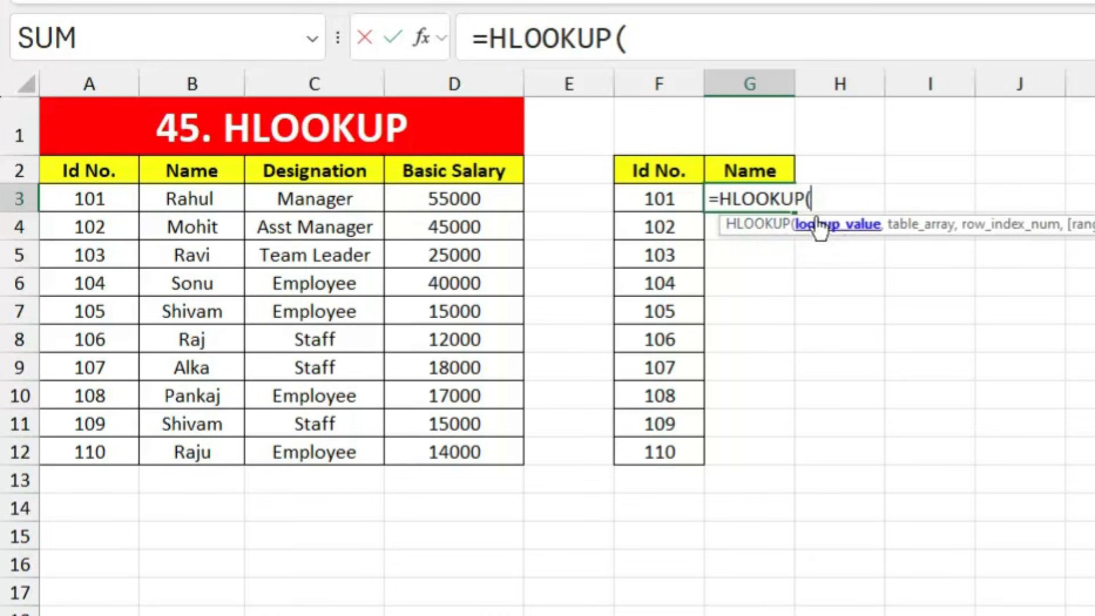
pyautogui.click(749, 163)
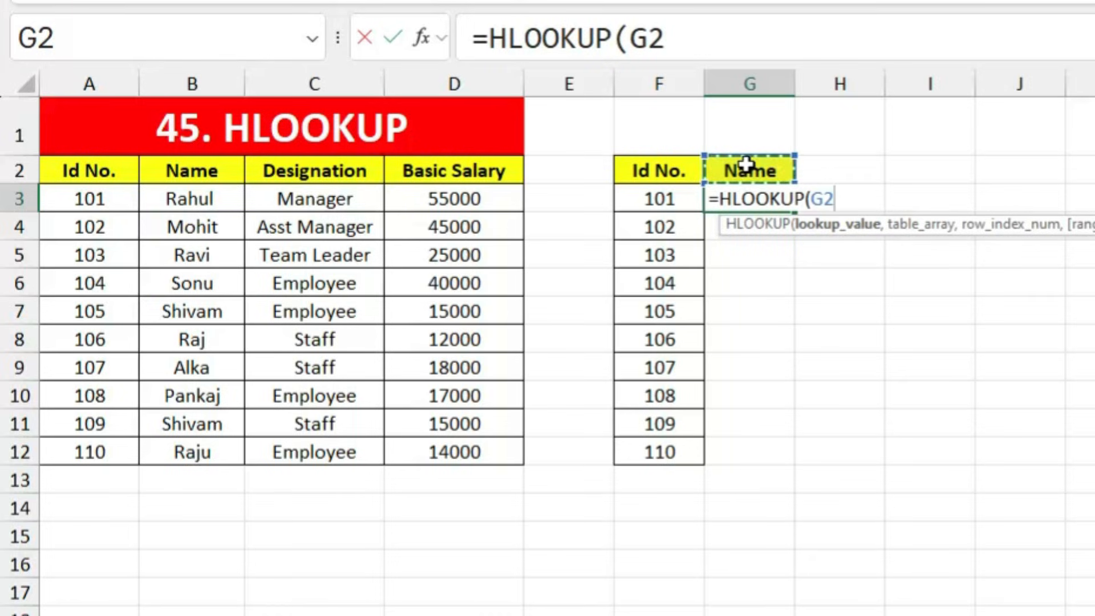
pyautogui.write(',')
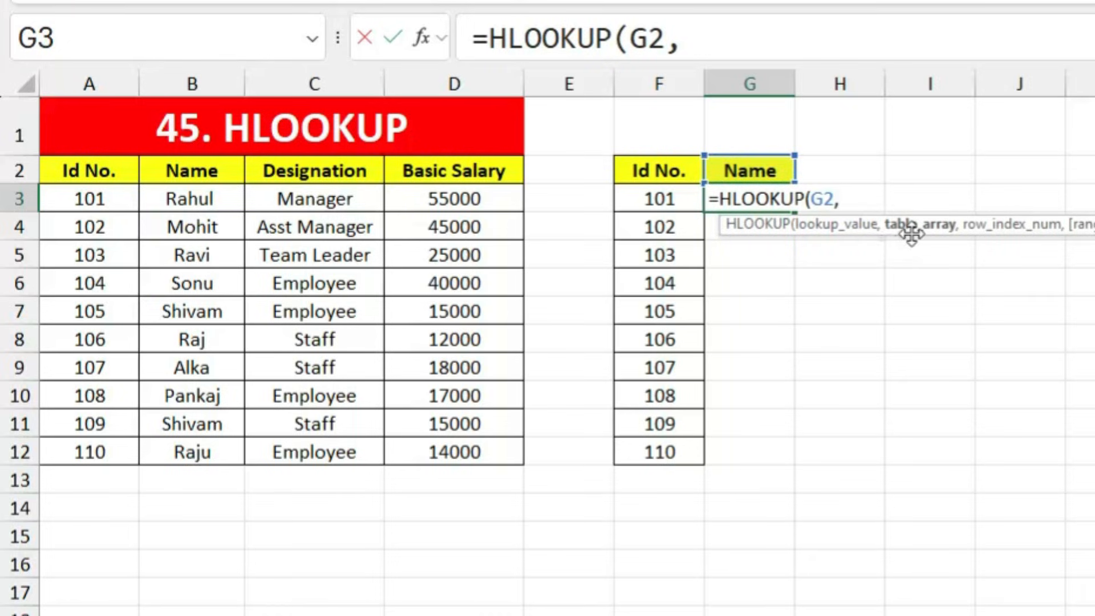
pyautogui.moveTo(105, 176); pyautogui.dragTo(471, 448)
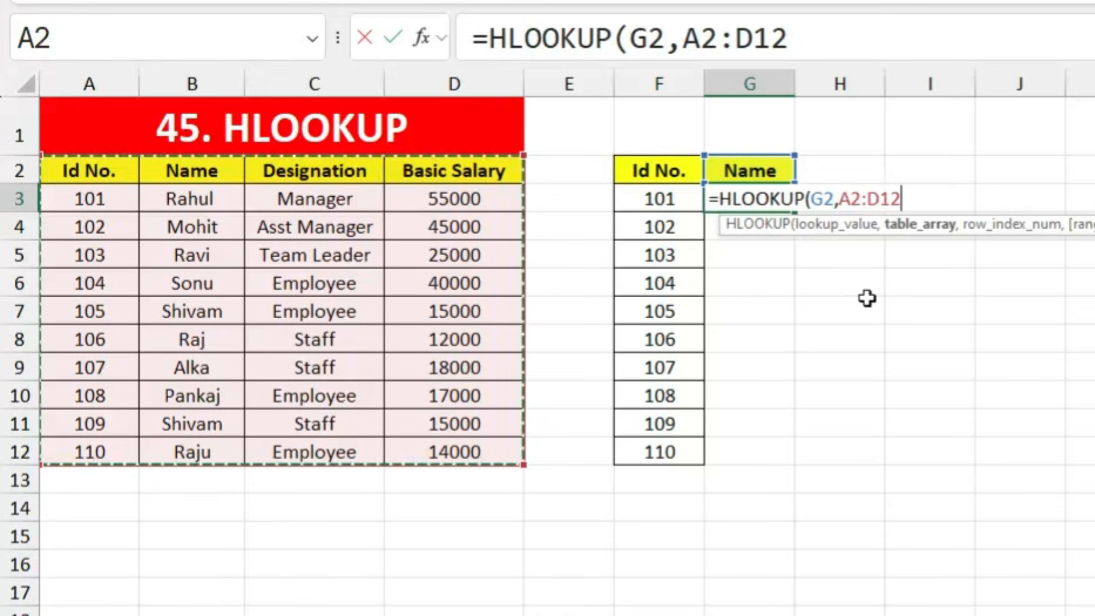
pyautogui.write(',')
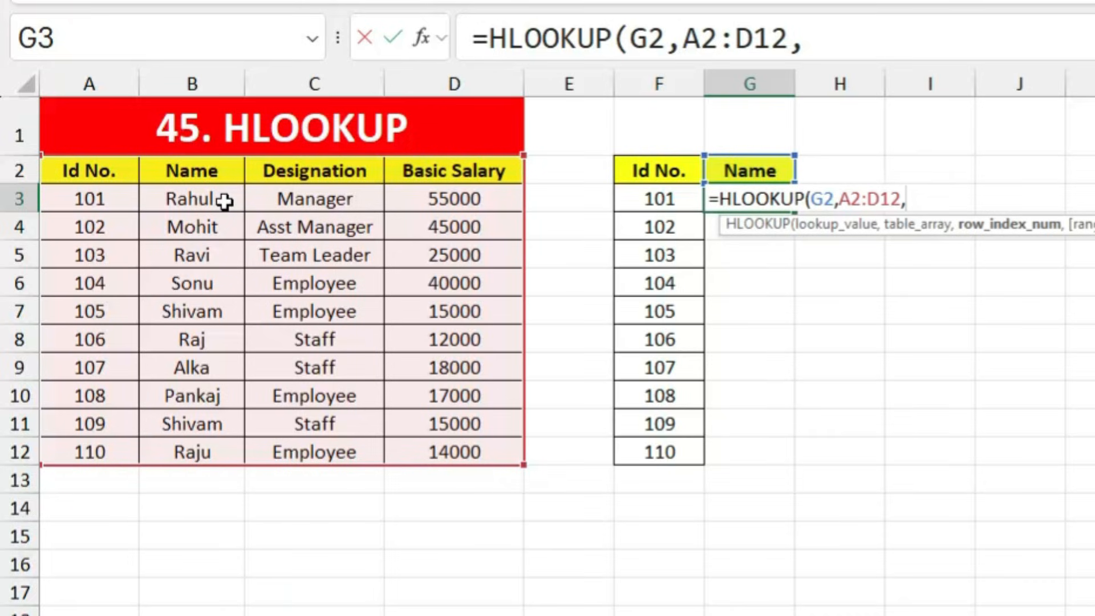
pyautogui.write(',0')
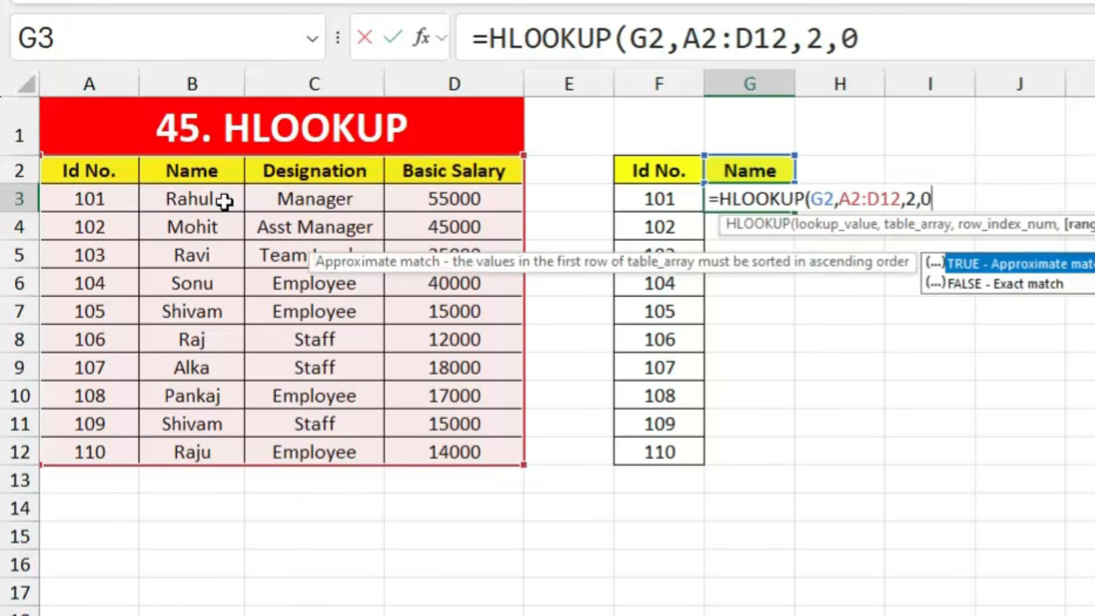
pyautogui.press('Return')
# Step: Fill G3's name formula down through G12
pyautogui.click(747, 197)
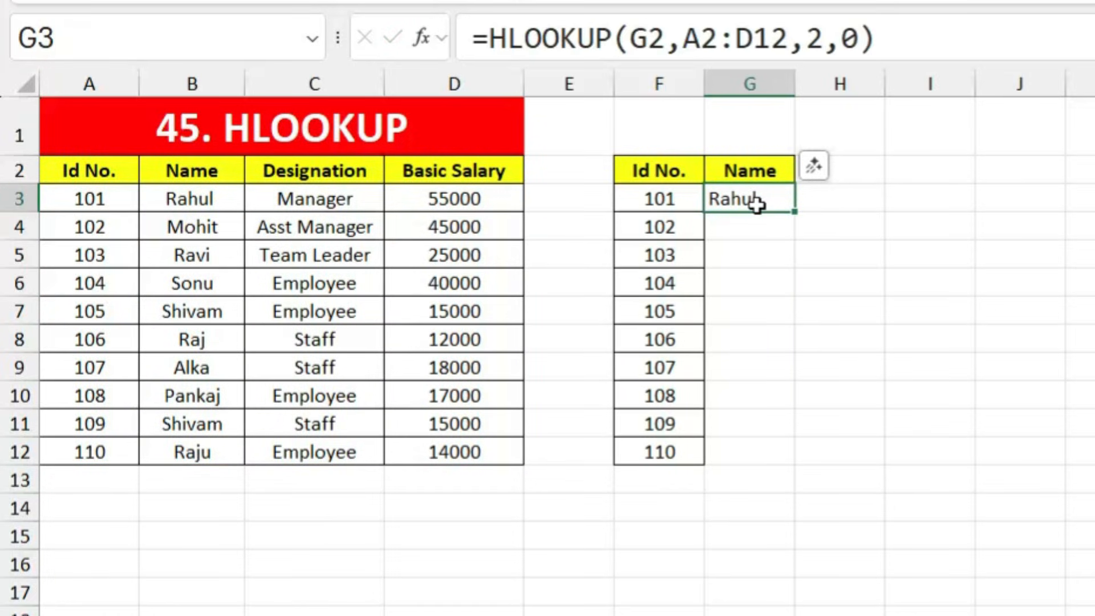
pyautogui.moveTo(796, 212); pyautogui.dragTo(787, 461)
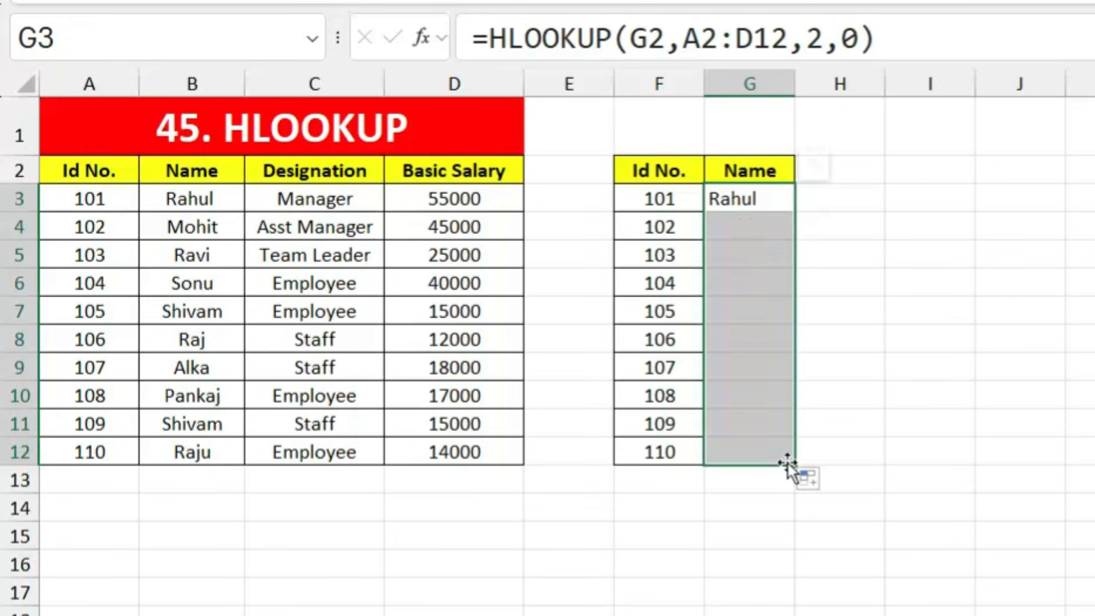
pyautogui.click(912, 437)
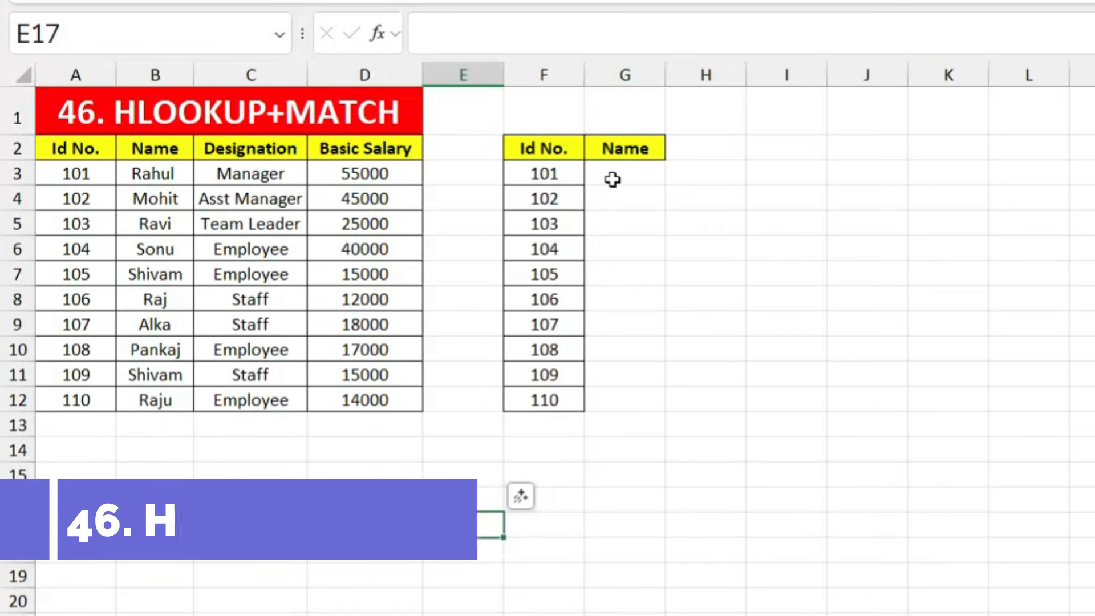
# Step: Start an HLOOKUP in G3 with lookup value G2 and table A2:D12
pyautogui.click(612, 180)
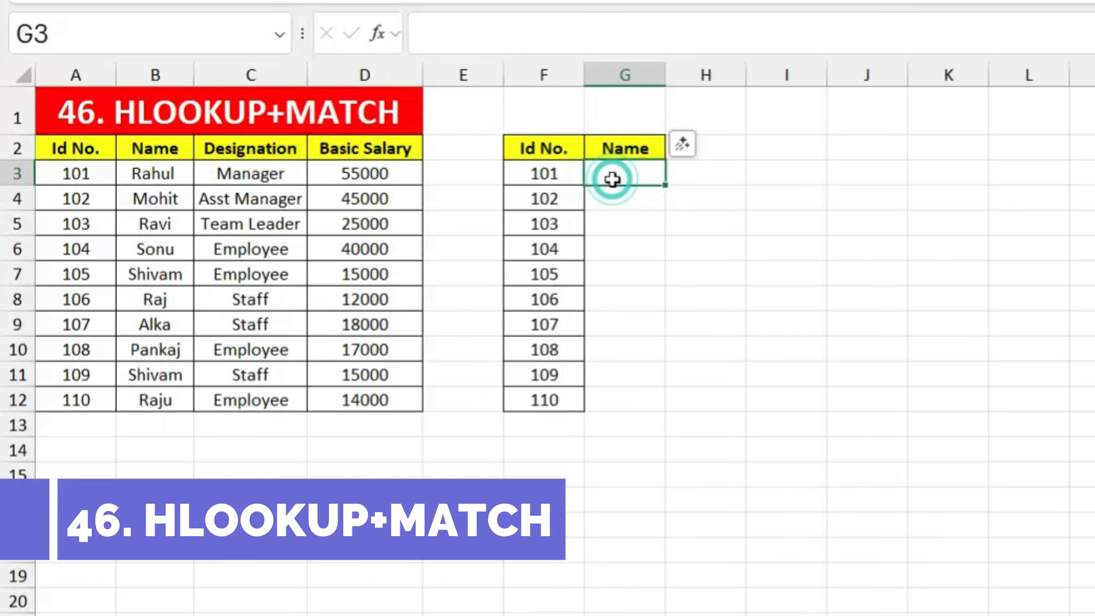
pyautogui.write('=hlook')
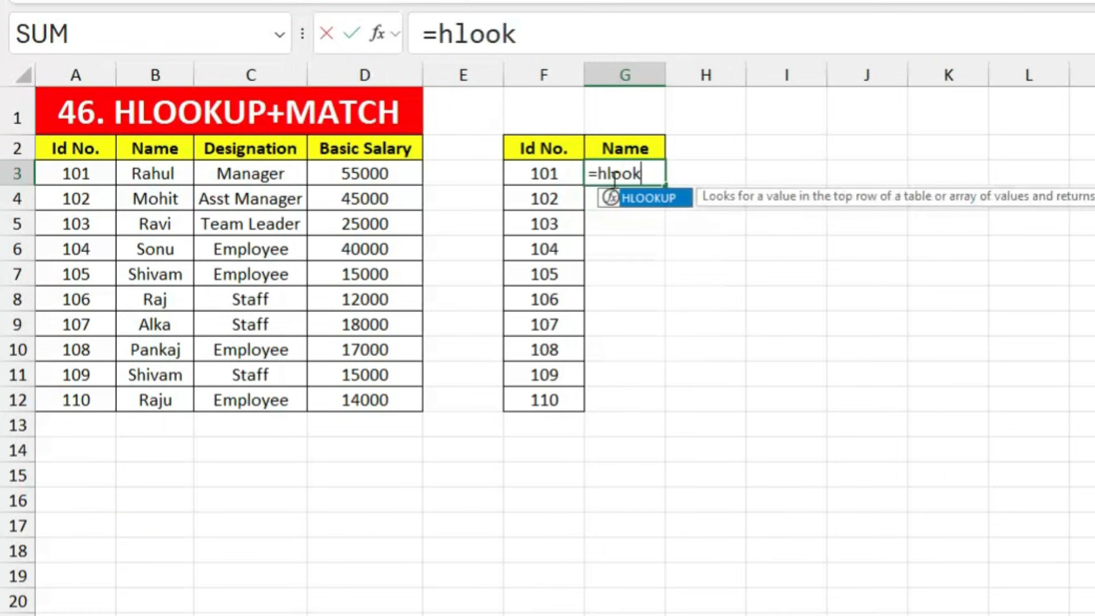
pyautogui.write('u')
pyautogui.press('Tab')
pyautogui.click(629, 153)
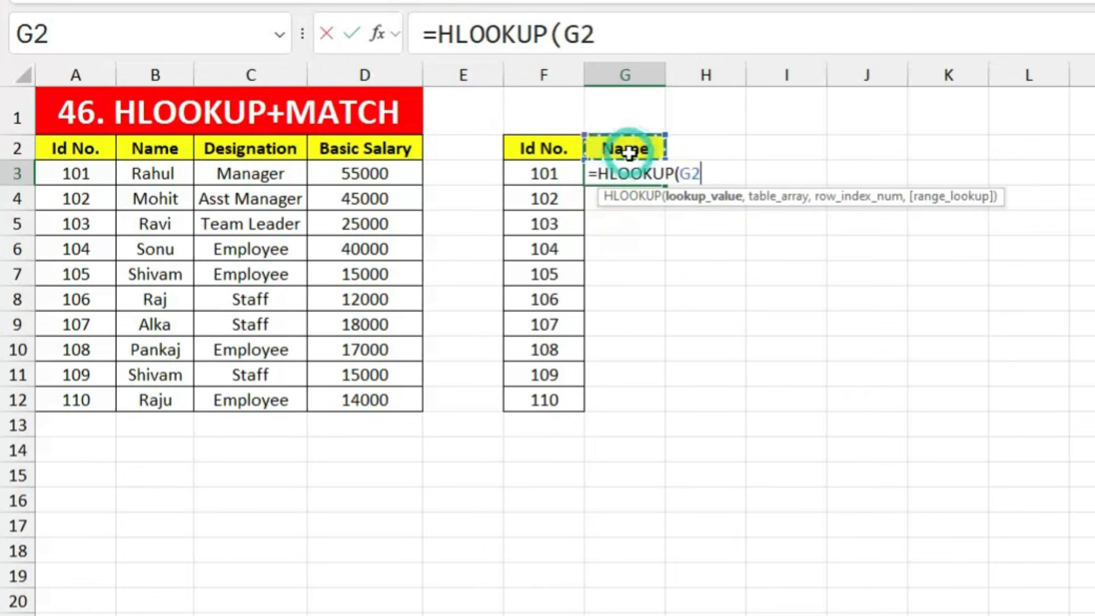
pyautogui.write(',')
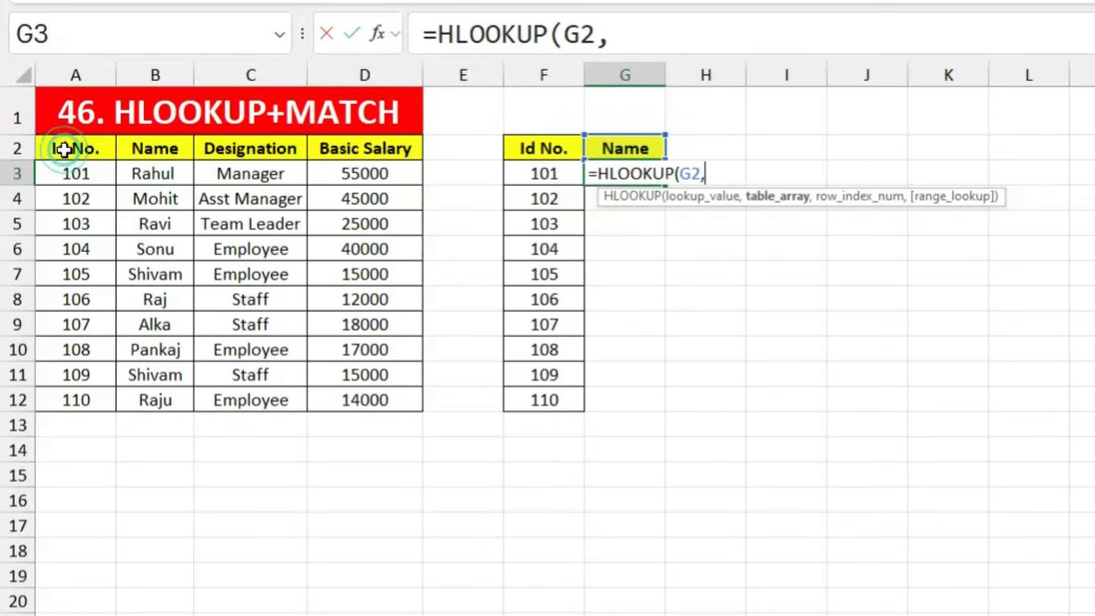
pyautogui.moveTo(64, 147); pyautogui.dragTo(373, 393)
# Step: Nest MATCH(F3,A2:A12,0) as the row index and close the formula with ,0)
pyautogui.write(',')
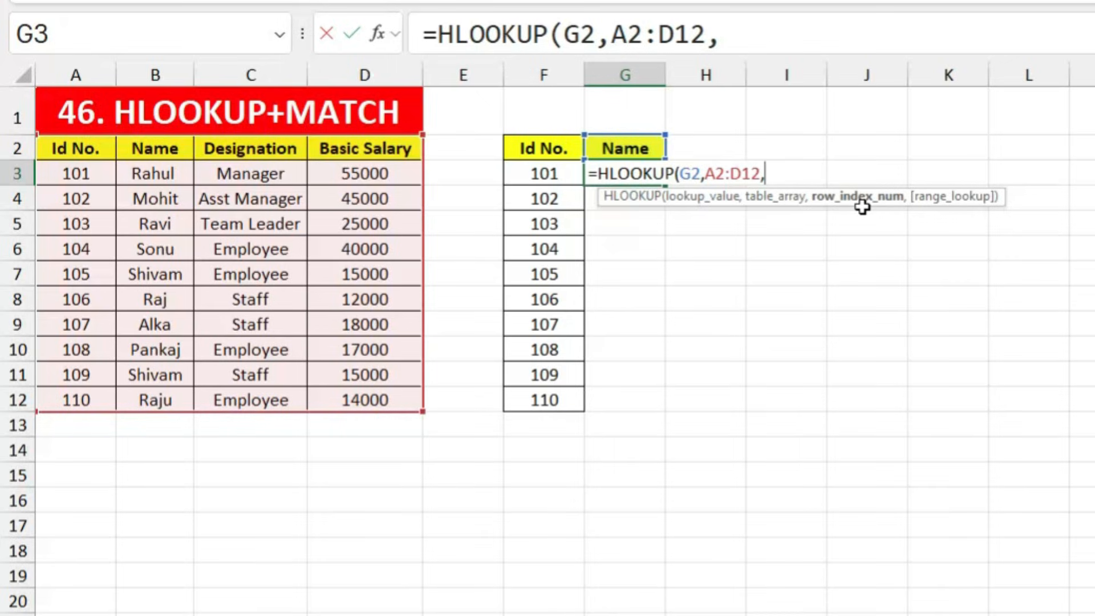
pyautogui.write('matc')
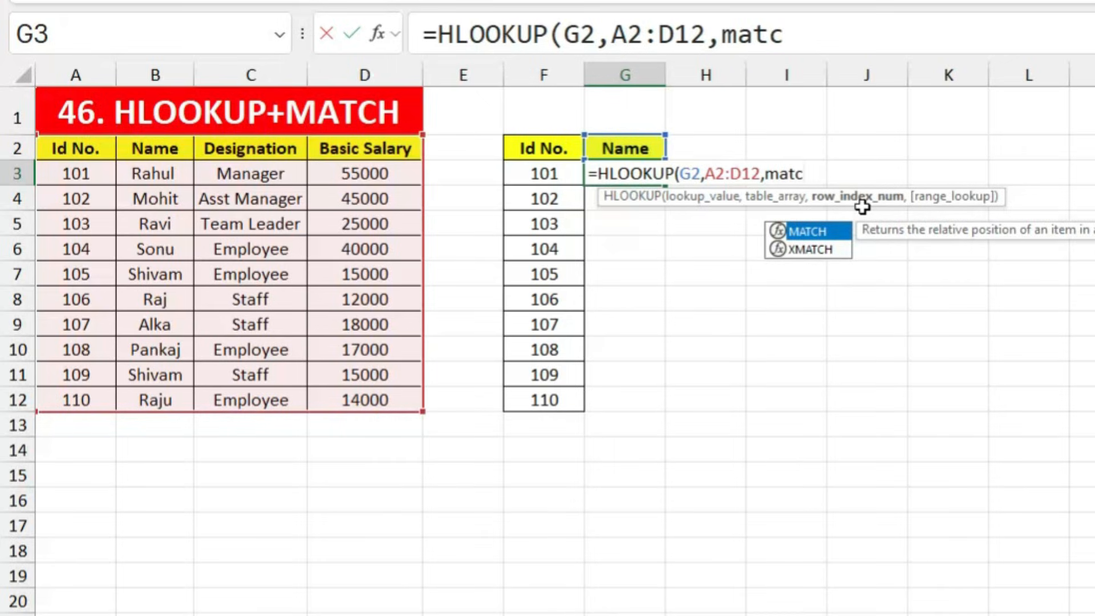
pyautogui.press('Tab')
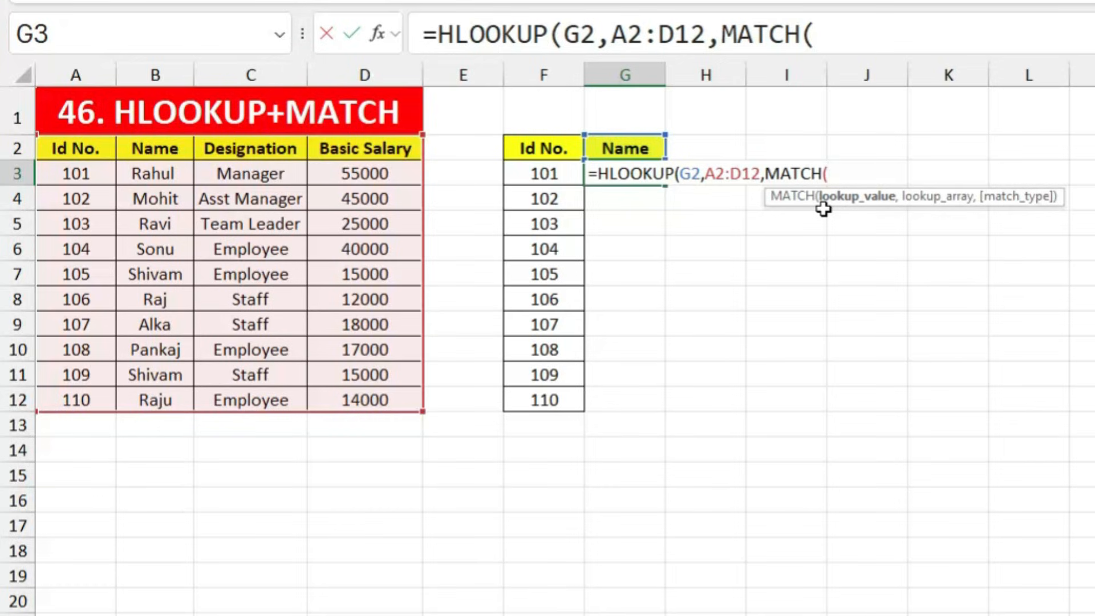
pyautogui.click(546, 173)
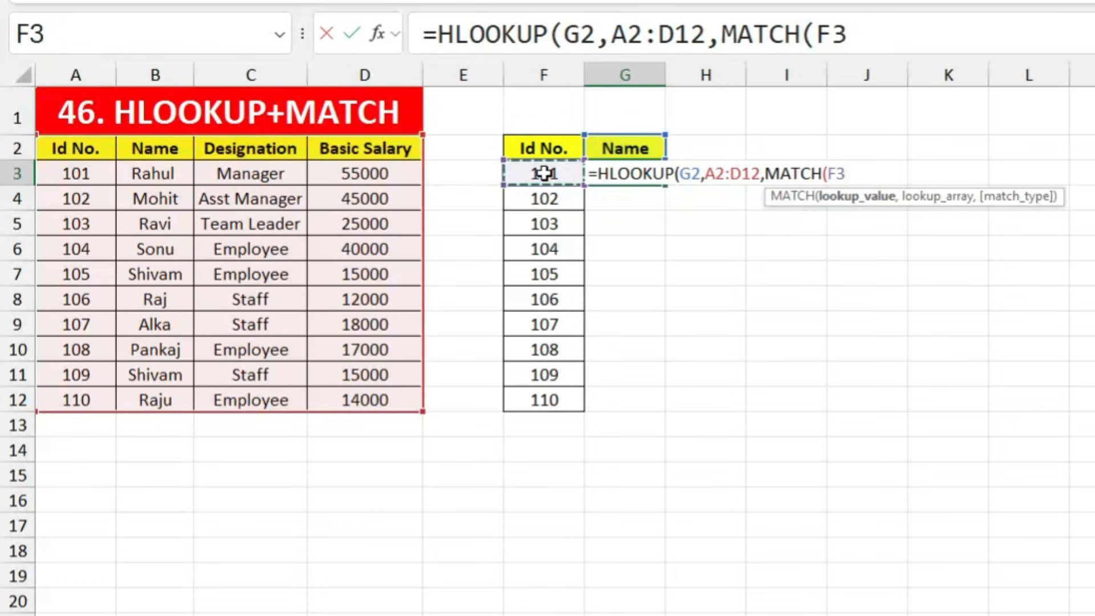
pyautogui.write(',')
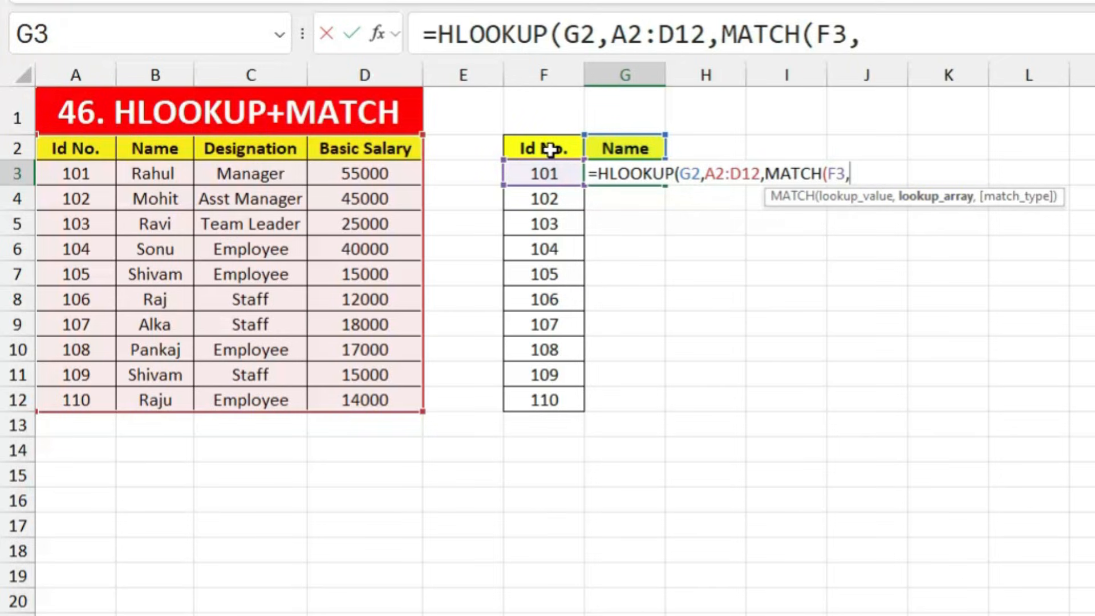
pyautogui.moveTo(77, 147); pyautogui.dragTo(80, 391)
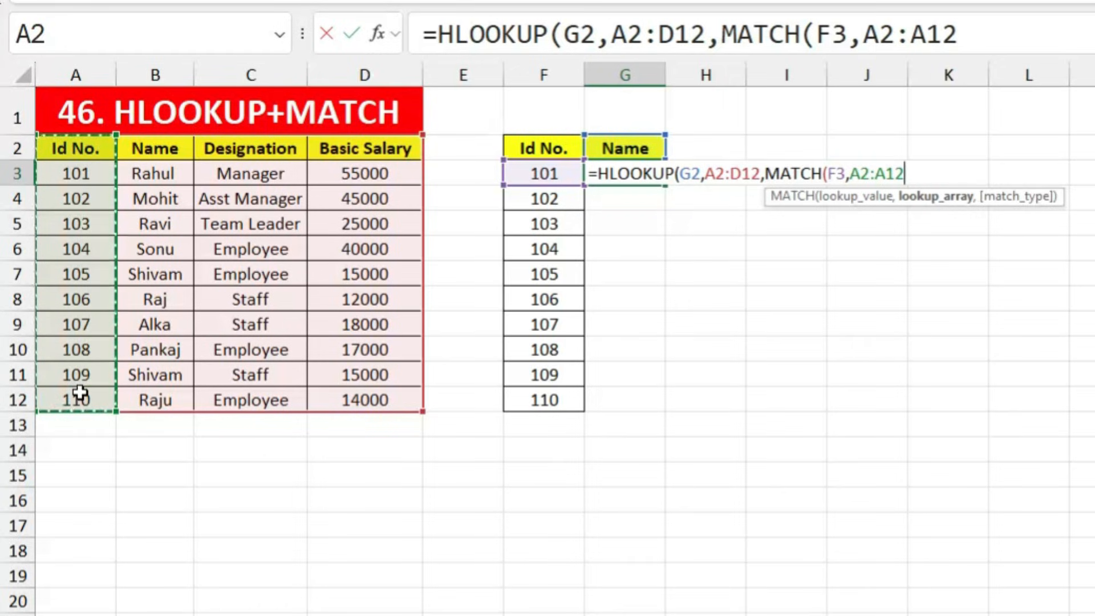
pyautogui.write(',0),0')
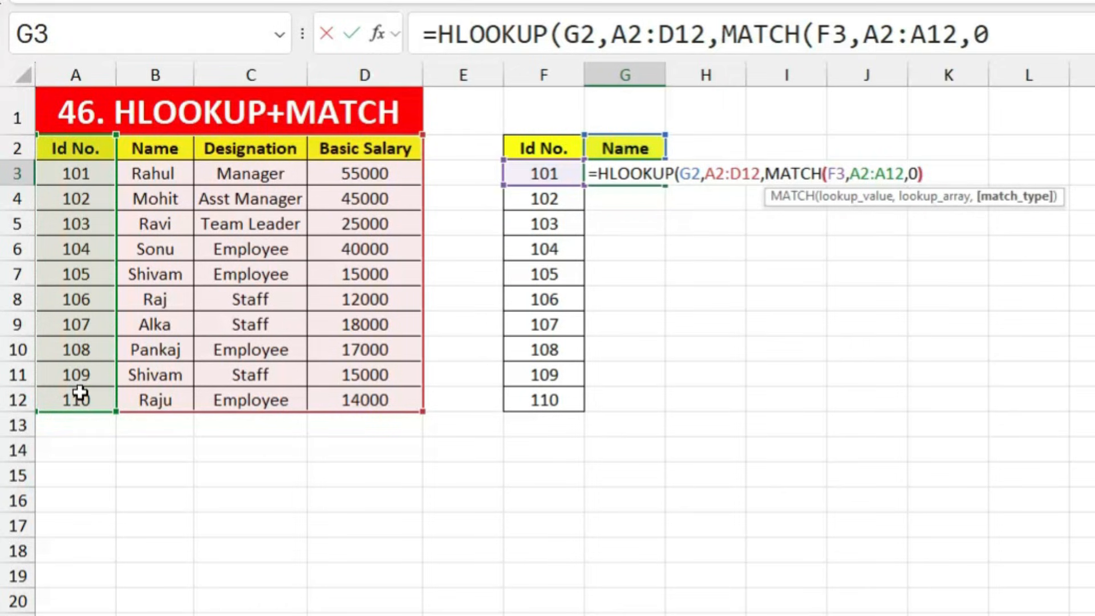
pyautogui.write(')')
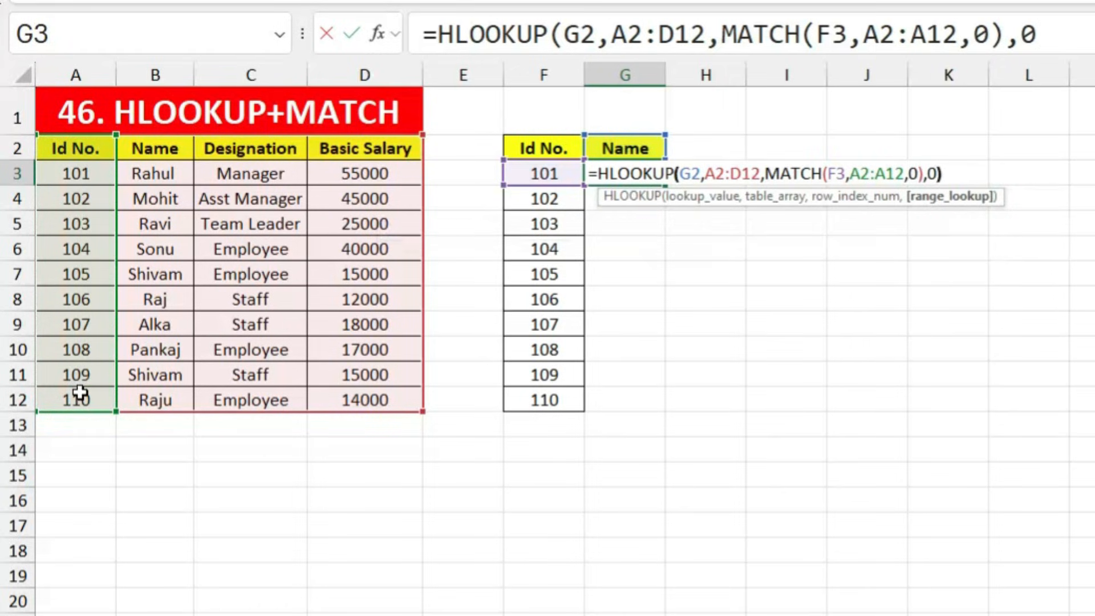
# Step: Make G2, A2:D12 and A2:A12 absolute in G3's HLOOKUP+MATCH formula
pyautogui.click(689, 172)
pyautogui.press('F4')
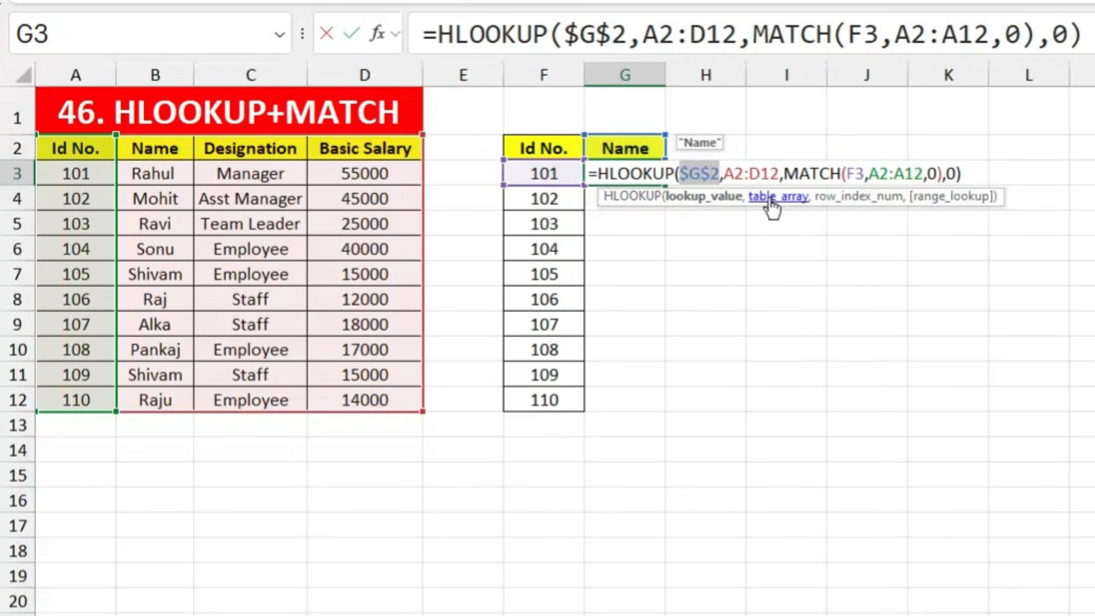
pyautogui.click(736, 172)
pyautogui.press('F4')
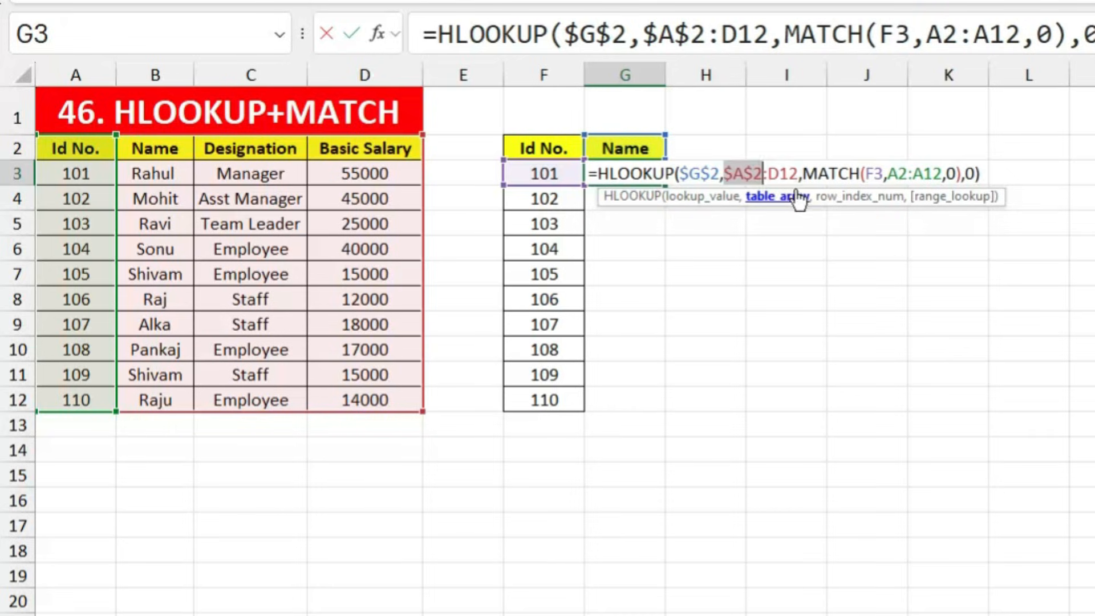
pyautogui.click(767, 171)
pyautogui.press('F4')
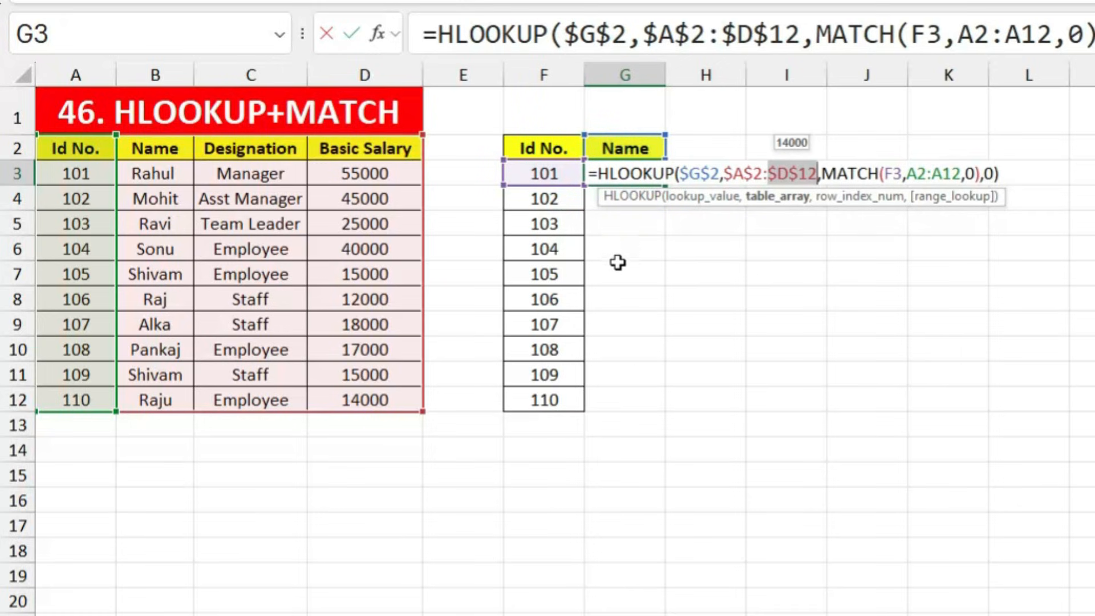
pyautogui.click(919, 175)
pyautogui.press('F4')
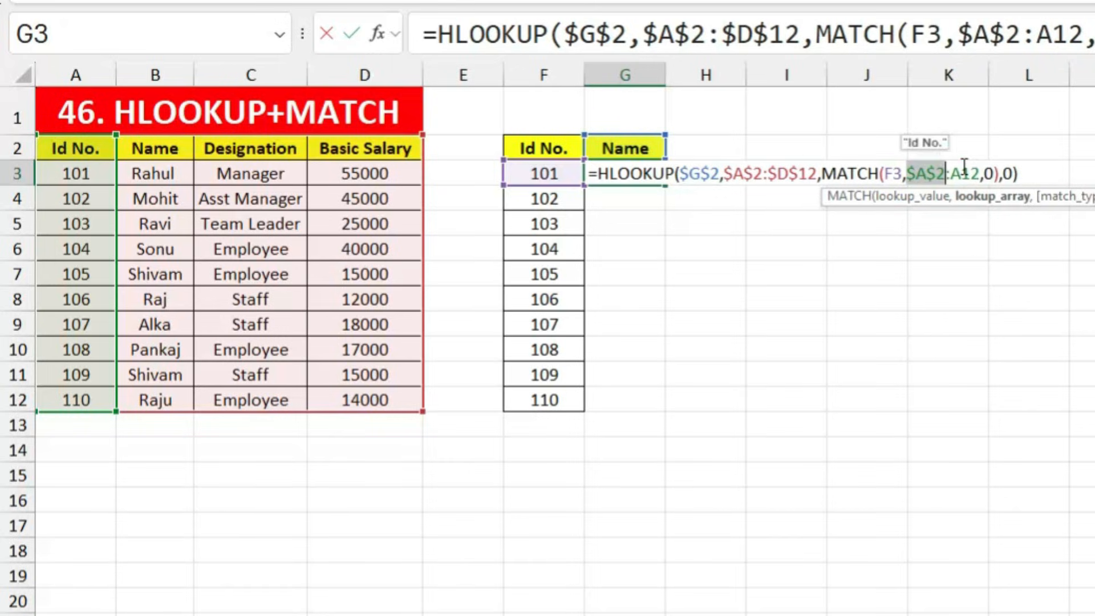
pyautogui.press('F4')
pyautogui.press('Return')
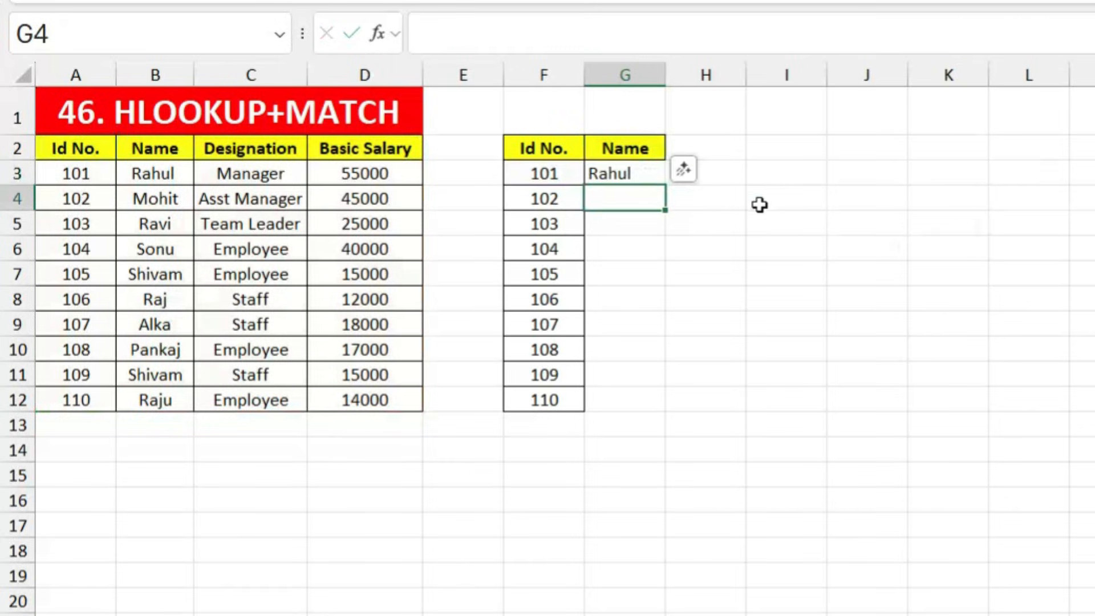
# Step: Fill G3's formula down through G12 to list names Rahul through Raju
pyautogui.click(631, 174)
pyautogui.moveTo(665, 186); pyautogui.dragTo(668, 407)
pyautogui.click(836, 319)
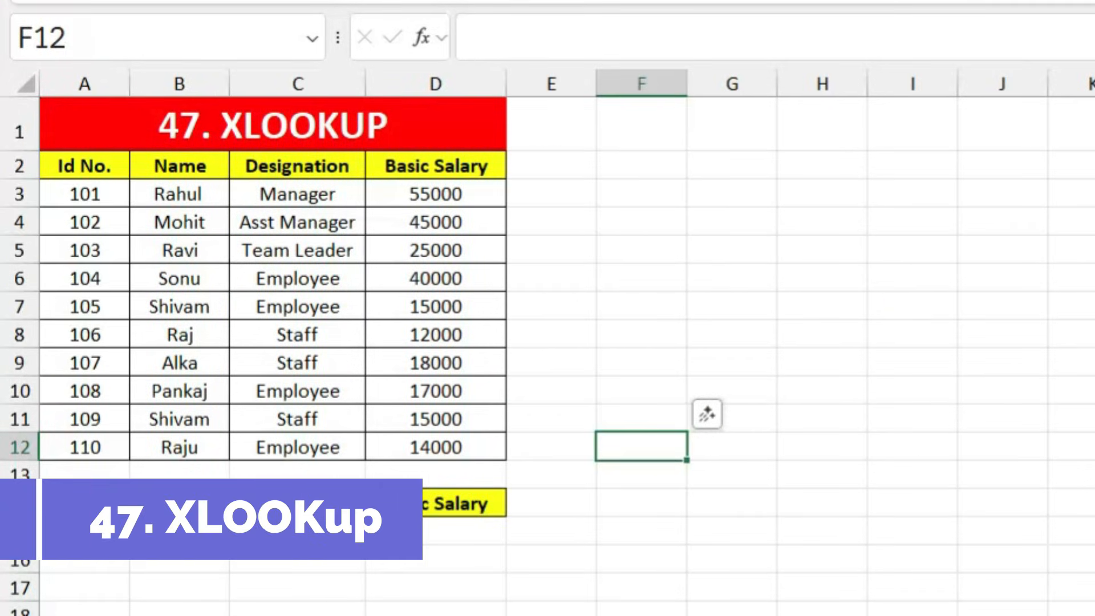
# Step: Enter an XLOOKUP in B15 searching A2:A12 and returning the Name column for ID 105
pyautogui.click(176, 532)
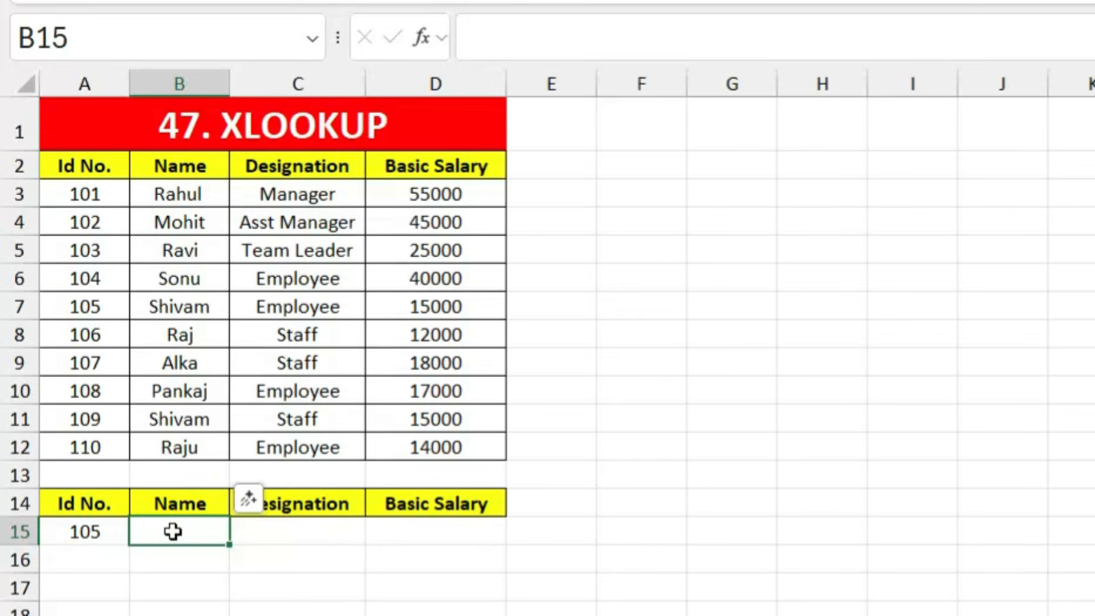
pyautogui.click(269, 590)
pyautogui.click(183, 534)
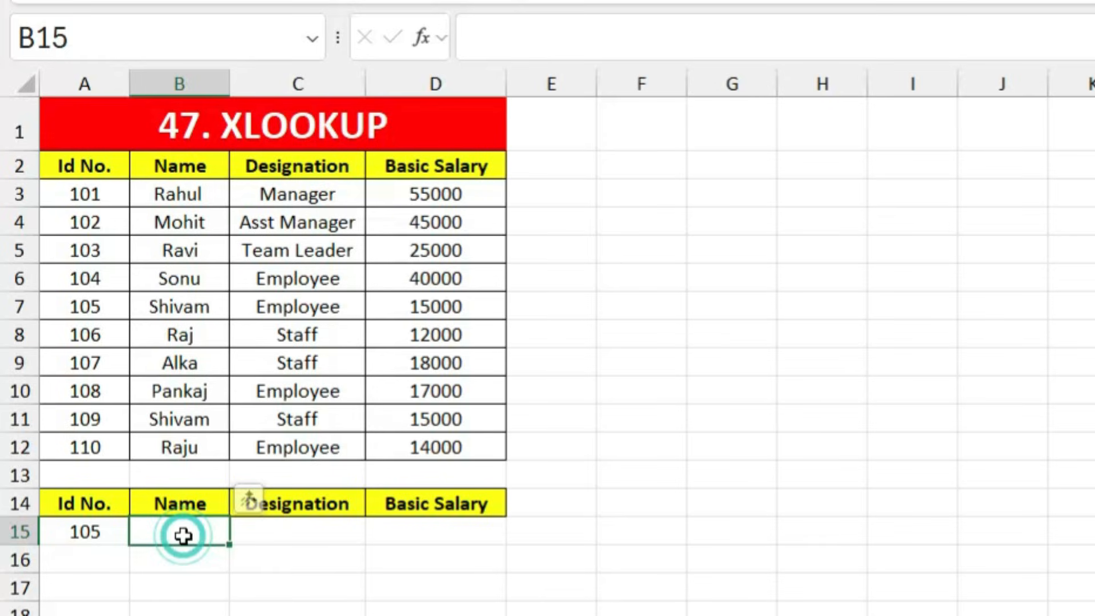
pyautogui.write('=xloo')
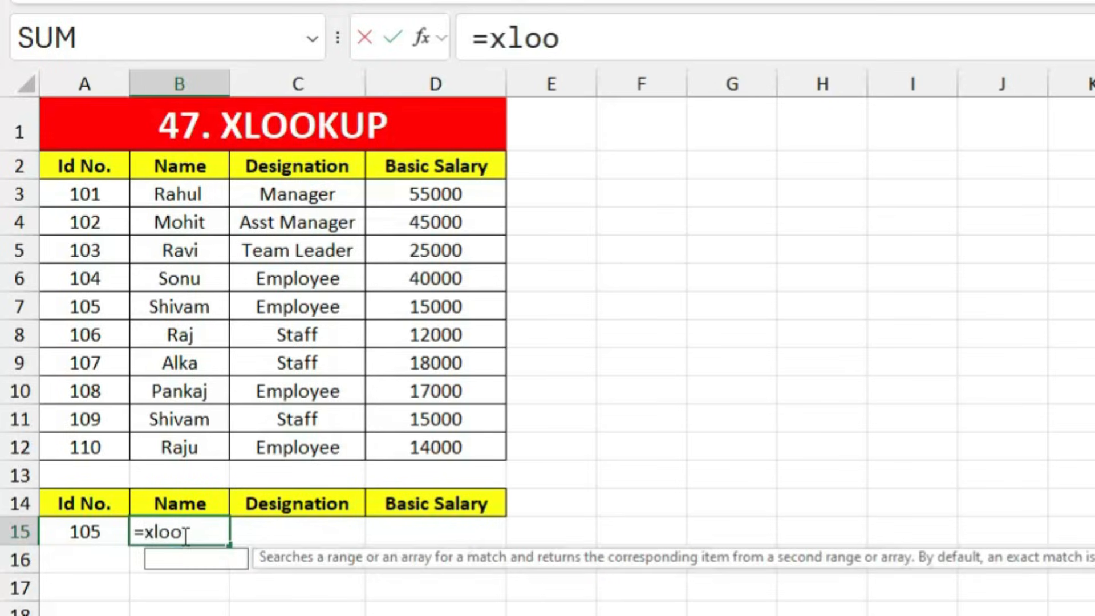
pyautogui.write('k')
pyautogui.press('Tab')
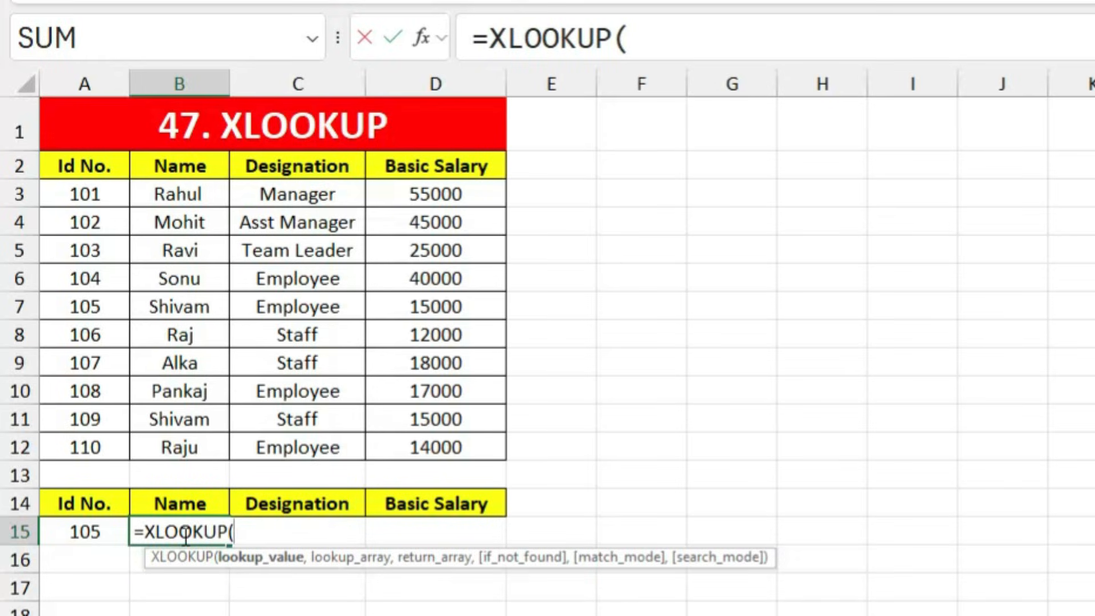
pyautogui.click(84, 528)
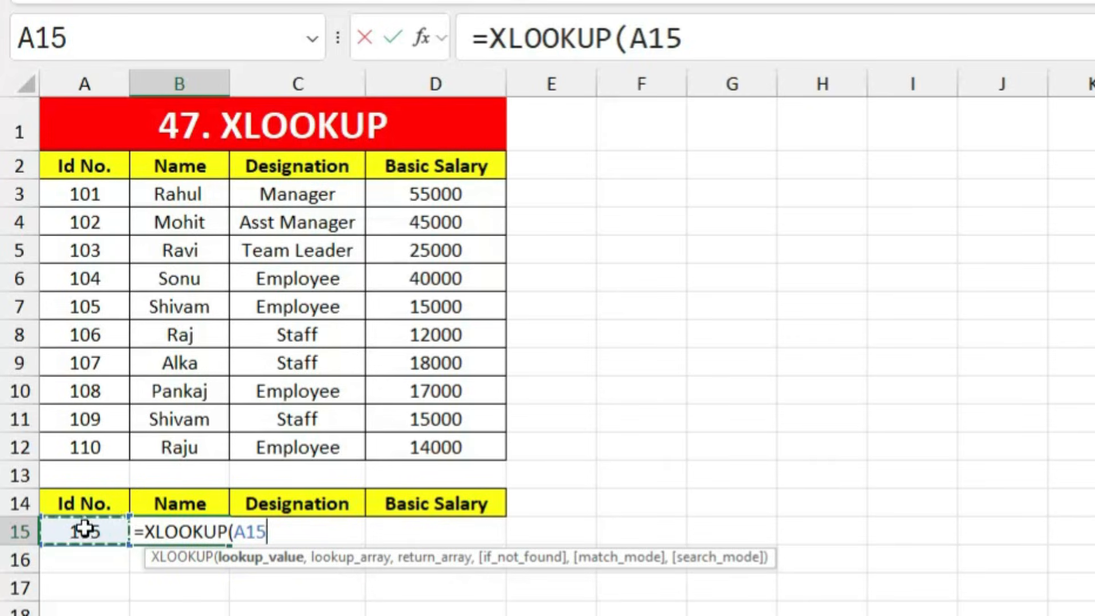
pyautogui.write(',')
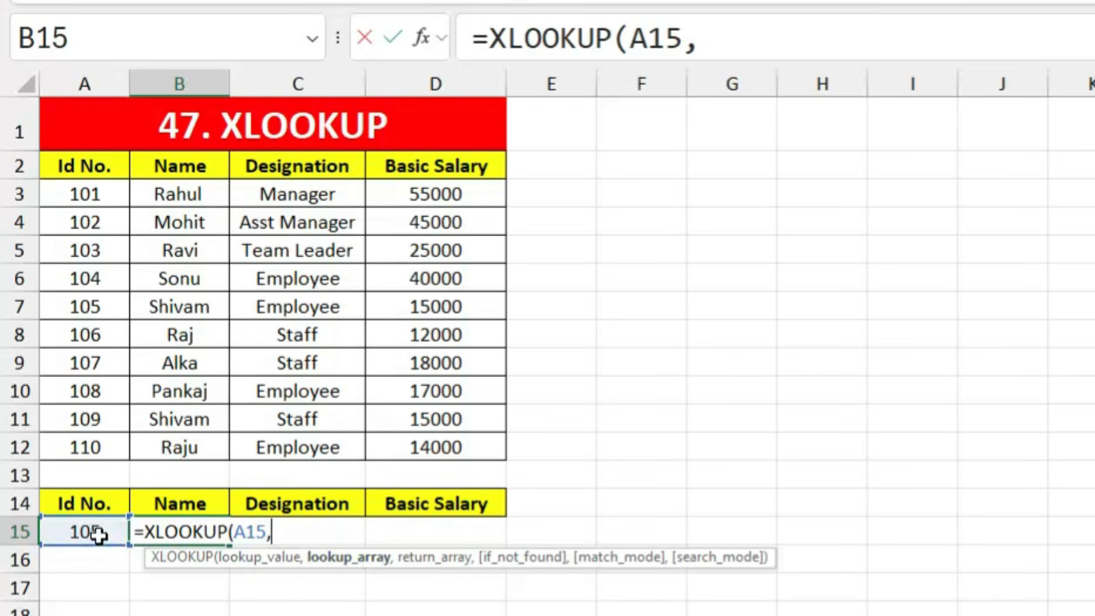
pyautogui.moveTo(78, 167); pyautogui.dragTo(84, 446)
pyautogui.write(',')
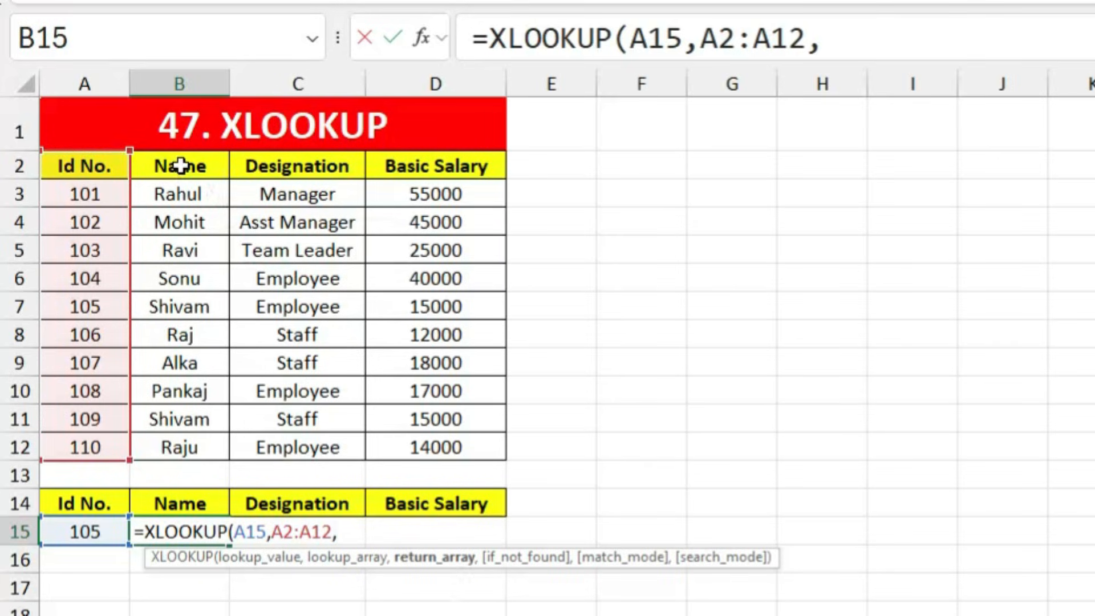
pyautogui.moveTo(181, 166); pyautogui.dragTo(175, 438)
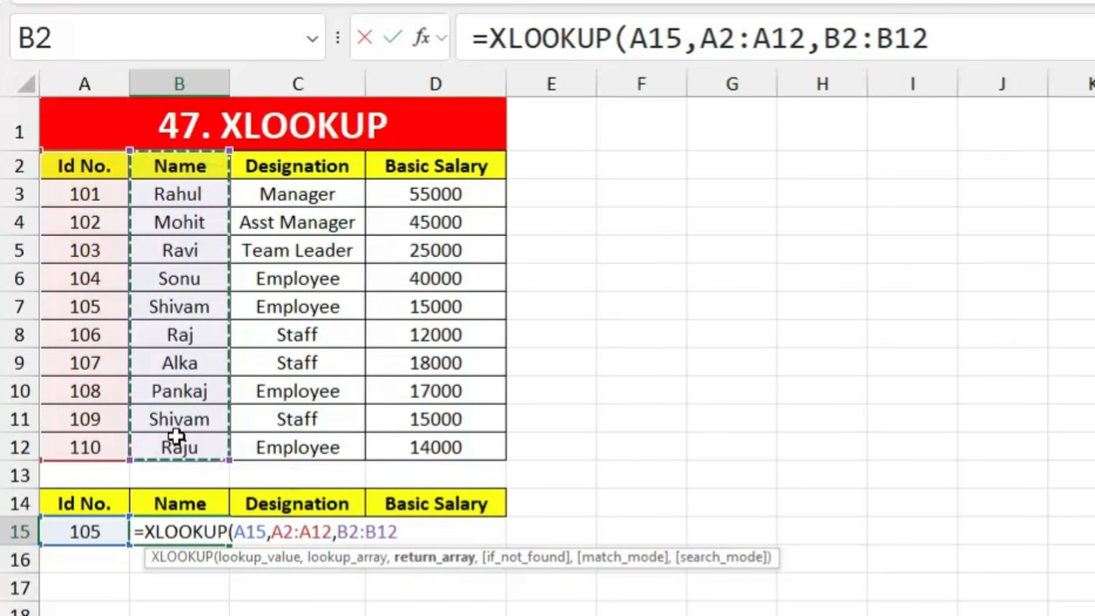
pyautogui.press('Return')
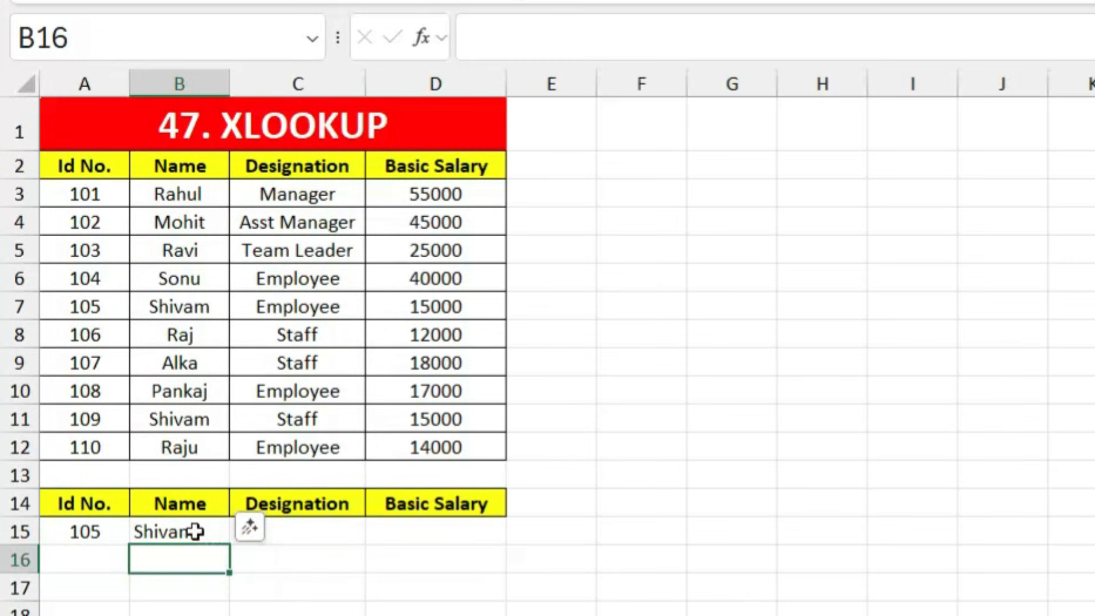
# Step: Enter =XLOOKUP(A15,A2:A12,C2:C12) in C15 to return the designation Employee
pyautogui.click(290, 530)
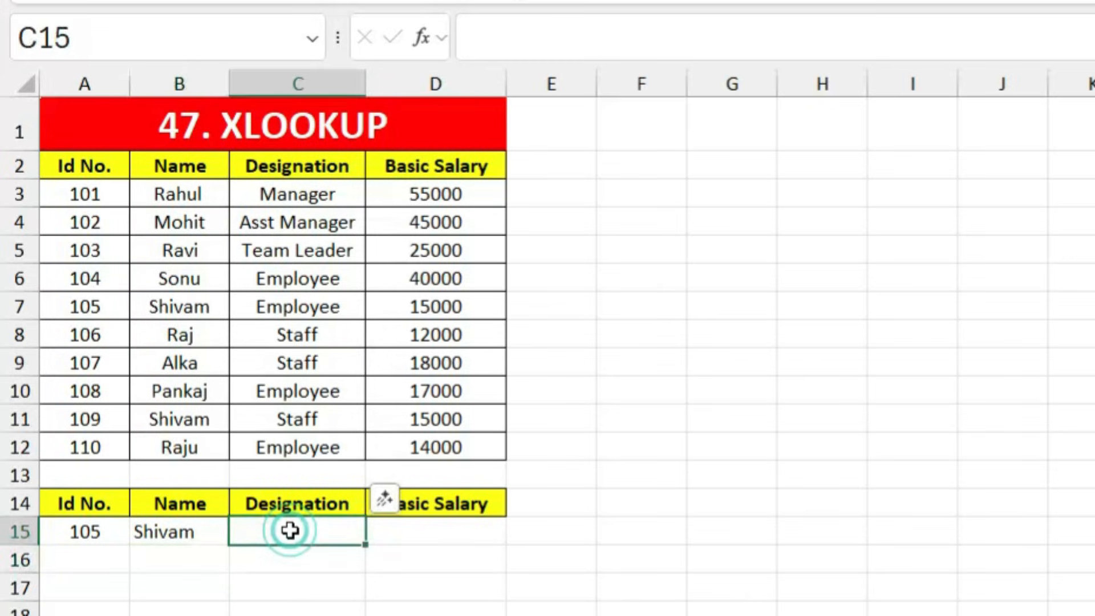
pyautogui.write('=xlook')
pyautogui.press('Tab')
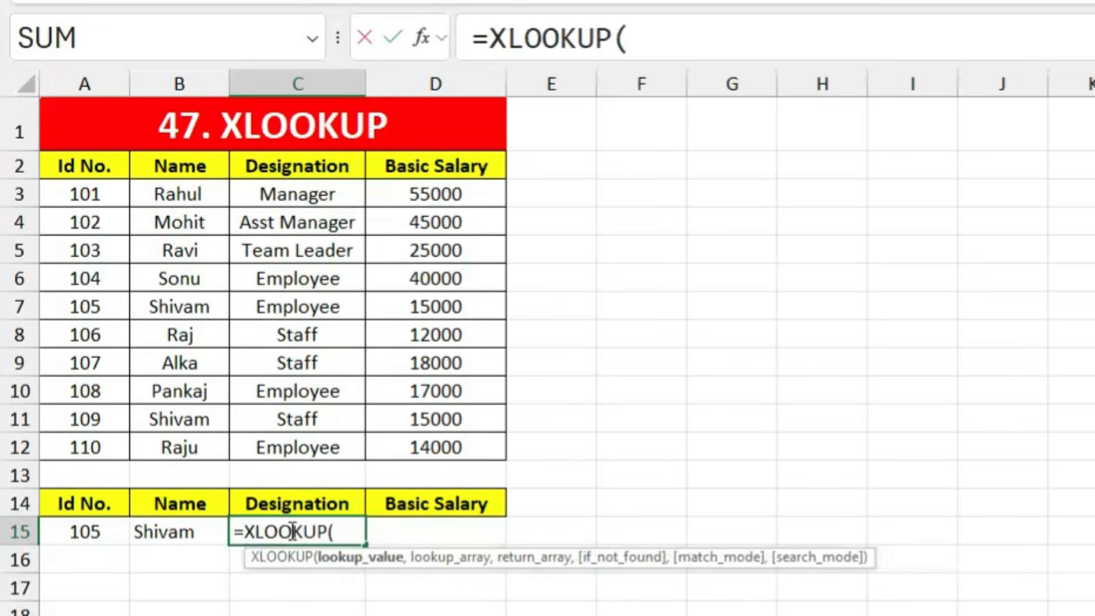
pyautogui.click(106, 525)
pyautogui.write(',')
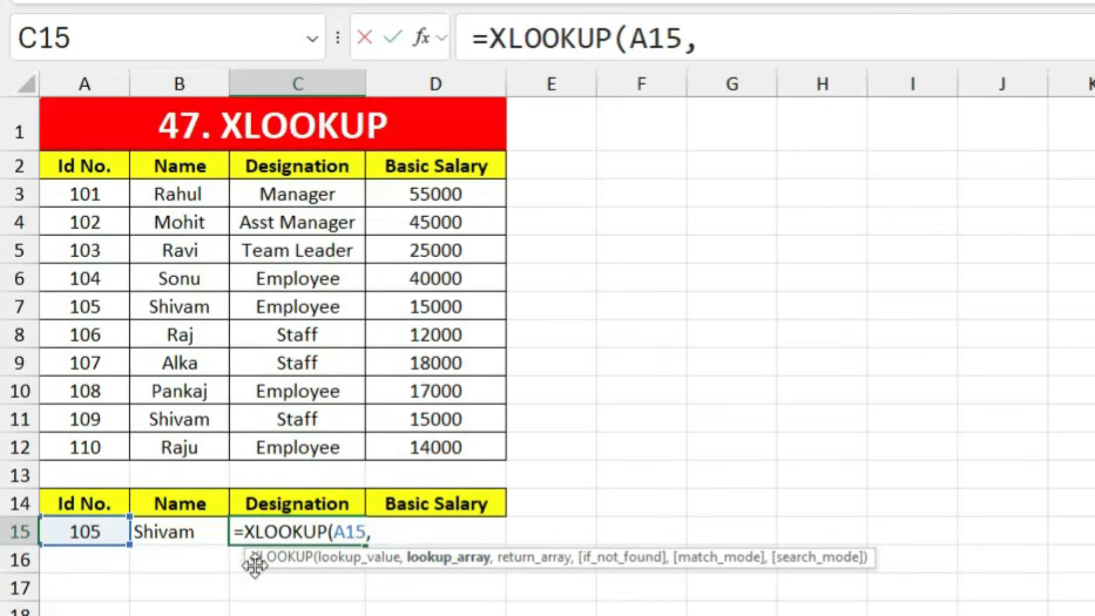
pyautogui.moveTo(68, 164); pyautogui.dragTo(66, 444)
pyautogui.write(',')
pyautogui.moveTo(291, 166); pyautogui.dragTo(294, 434)
pyautogui.press('Return')
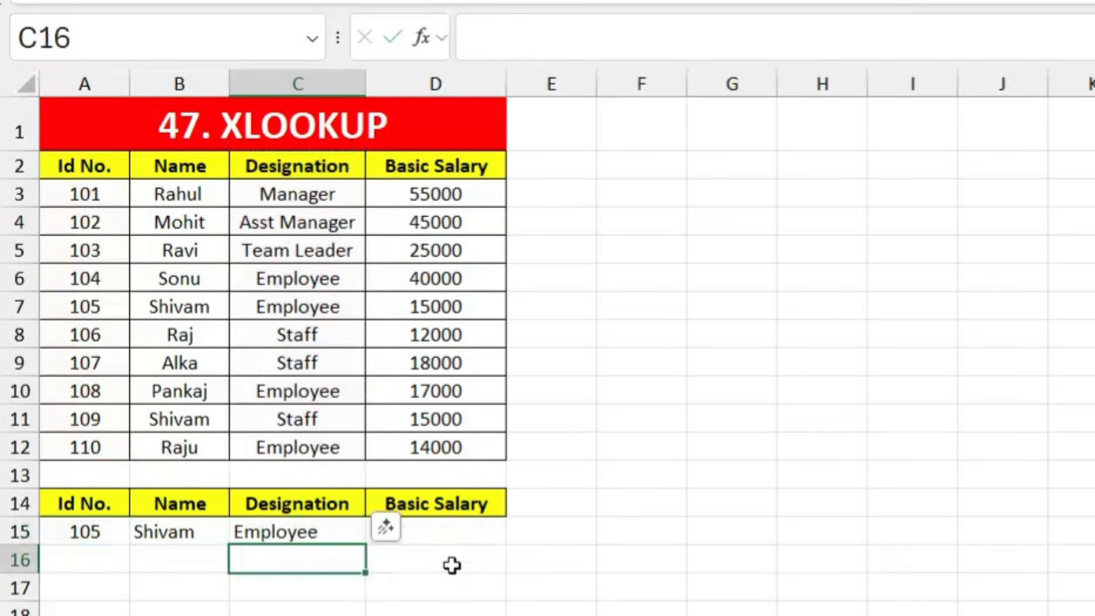
# Step: Enter =XLOOKUP(A15,A2:A12,D2:D12) in D15 for salary 15000, then select B15:D15
pyautogui.click(440, 532)
pyautogui.write('=xlook')
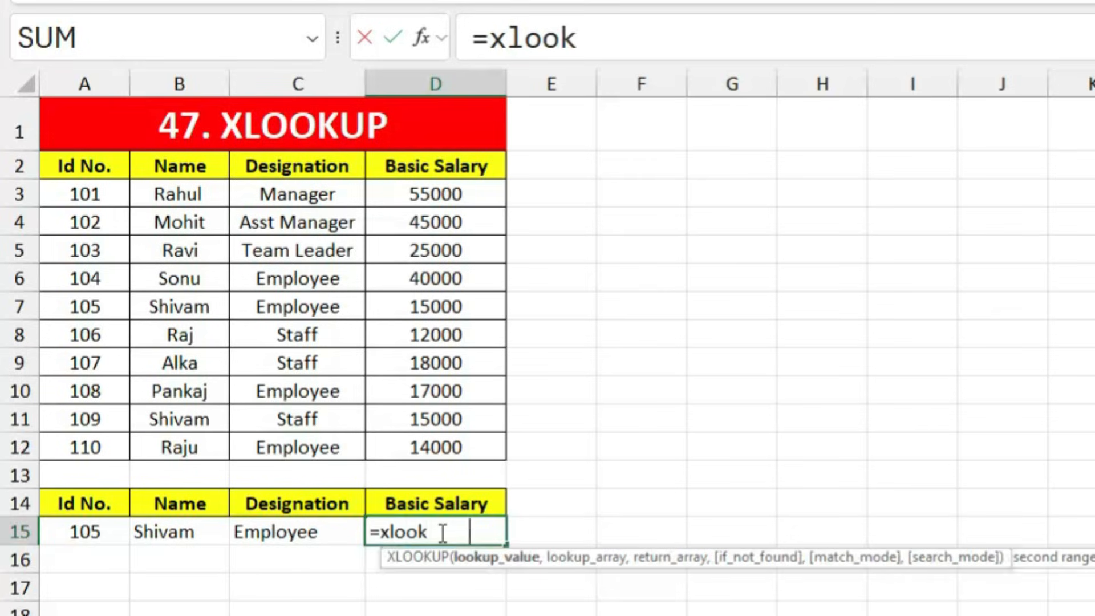
pyautogui.press('Tab')
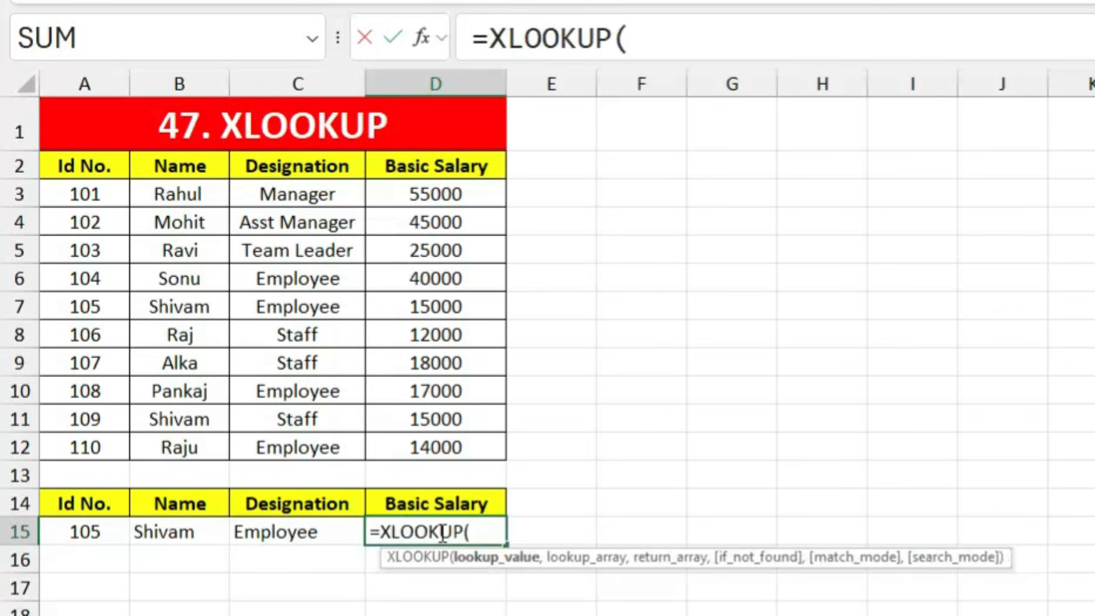
pyautogui.click(88, 536)
pyautogui.write(',')
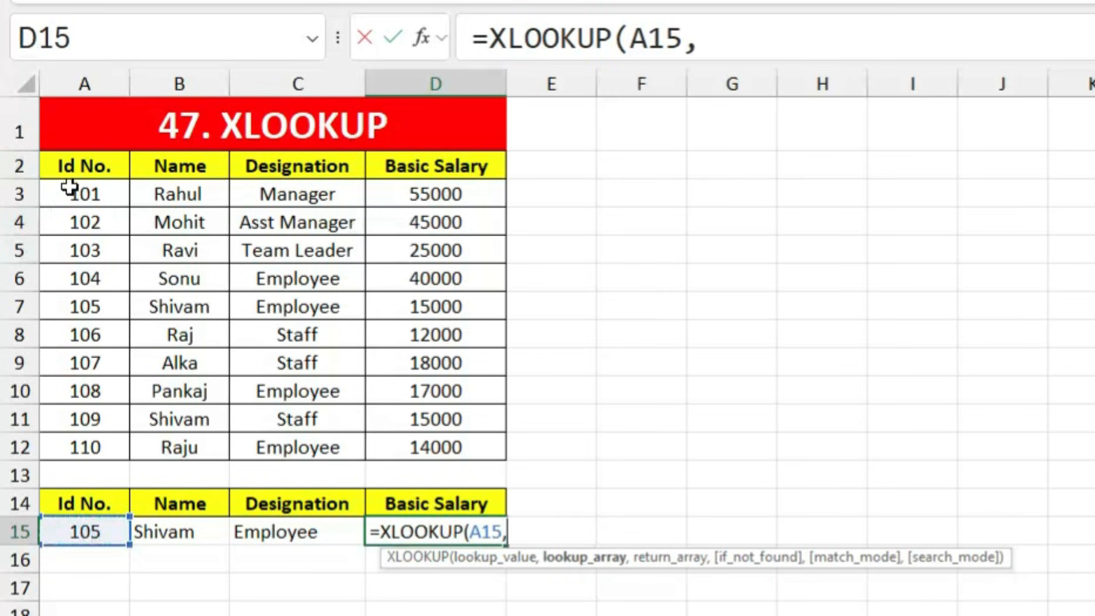
pyautogui.moveTo(80, 155); pyautogui.dragTo(87, 447)
pyautogui.write(',')
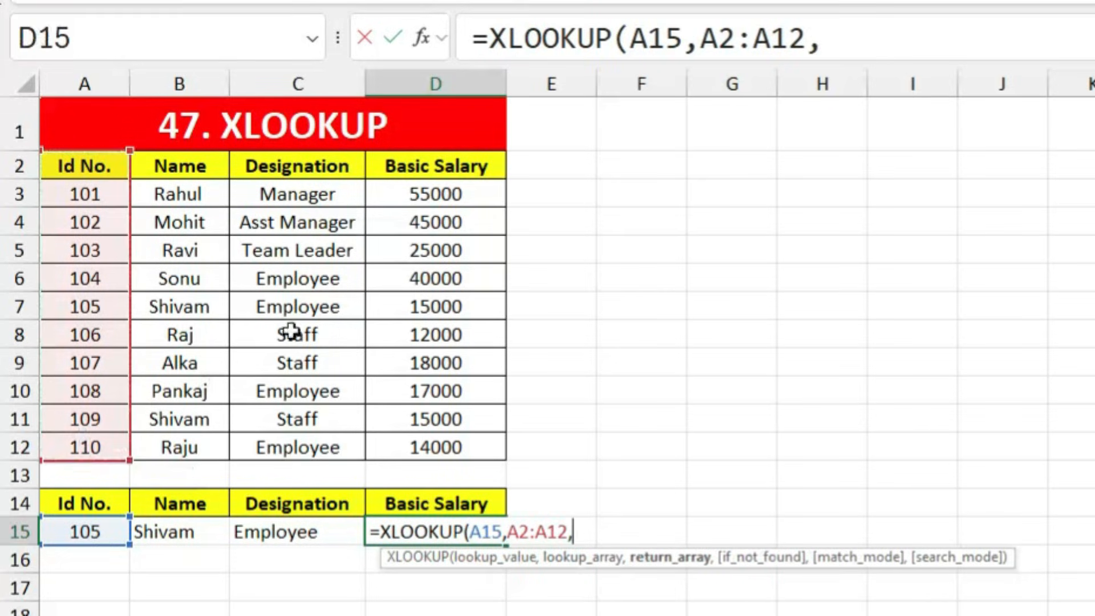
pyautogui.moveTo(440, 165); pyautogui.dragTo(428, 442)
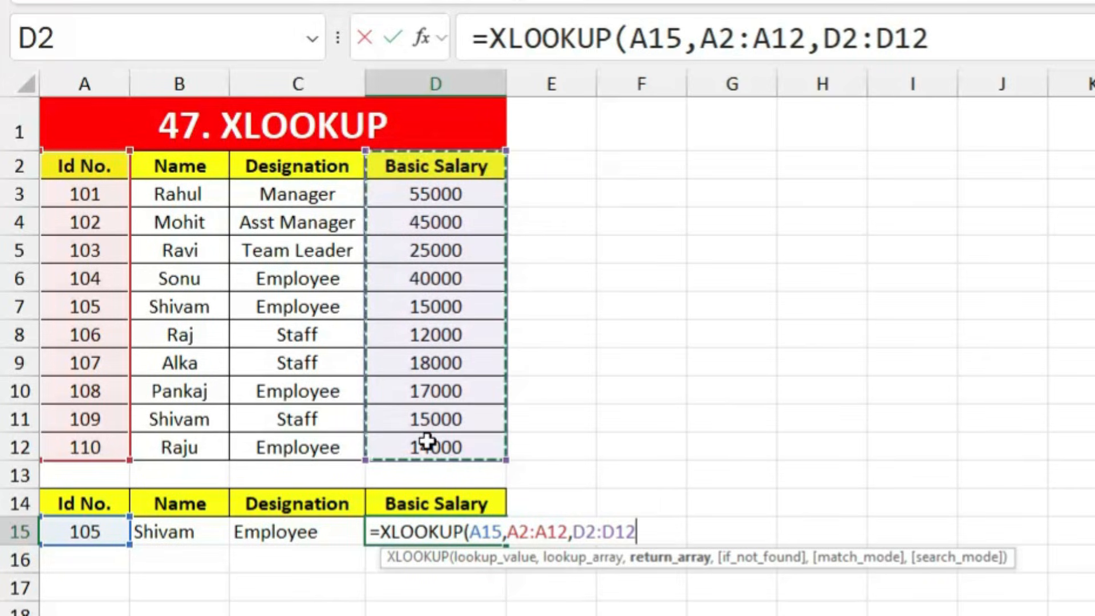
pyautogui.press('Return')
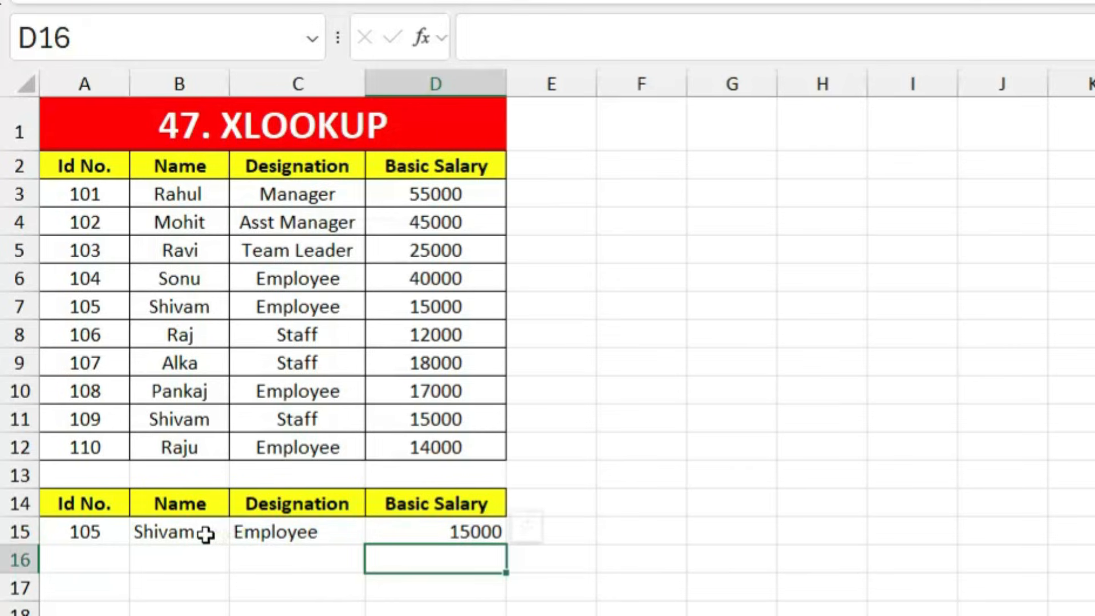
pyautogui.moveTo(188, 534); pyautogui.dragTo(450, 552)
# Step: Clear B15:D15 and enter =XLOOKUP(A15,A2:A12,B2:D12) in B15 to spill Shivam, Employee, 15000
pyautogui.press('Delete')
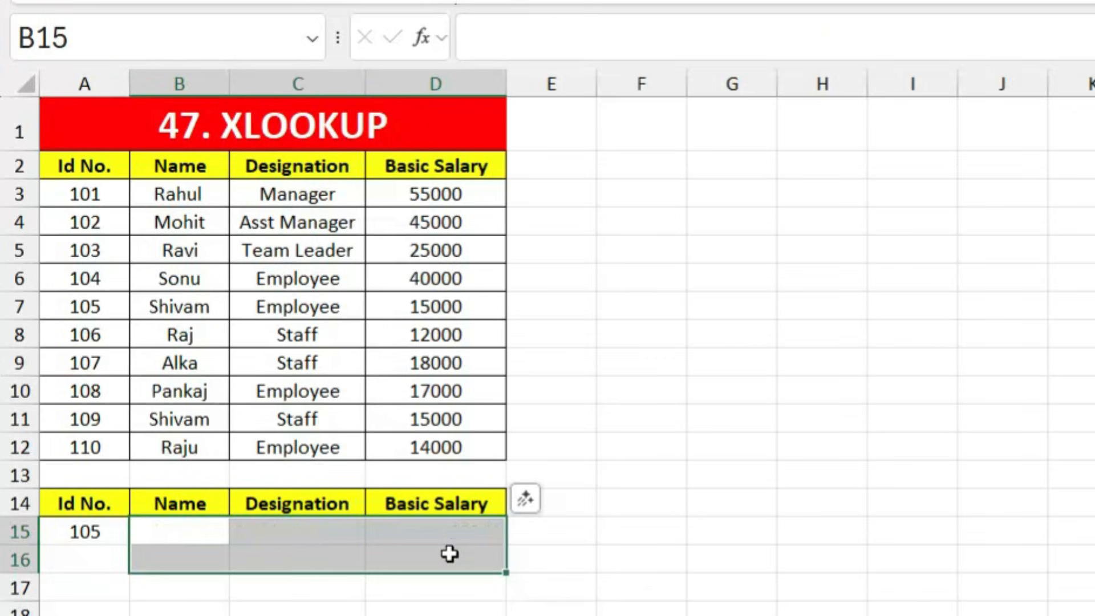
pyautogui.click(183, 540)
pyautogui.write('=xlook')
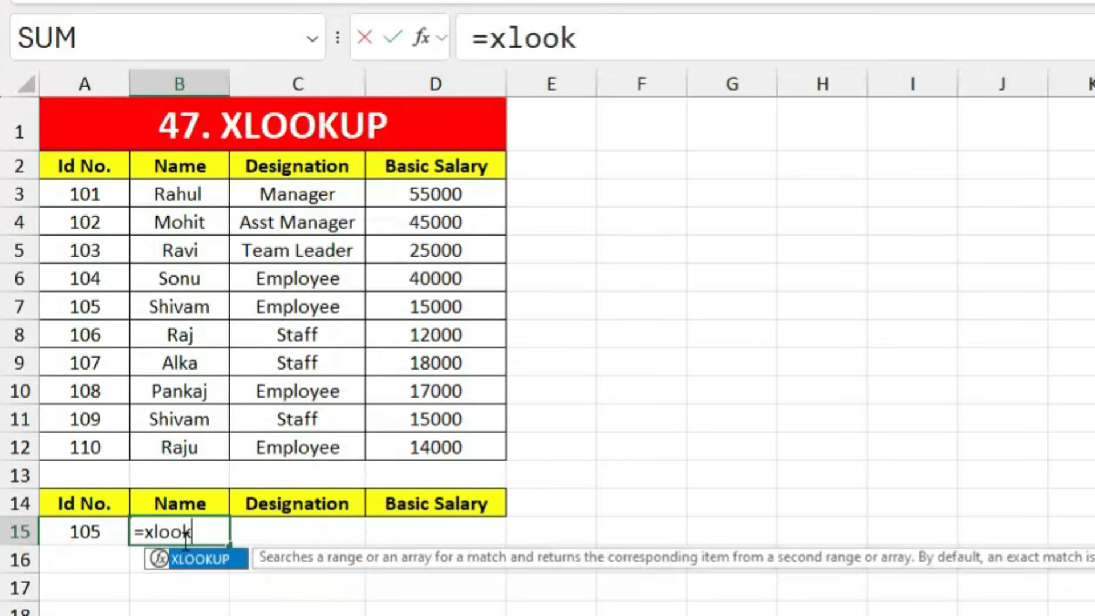
pyautogui.press('Tab')
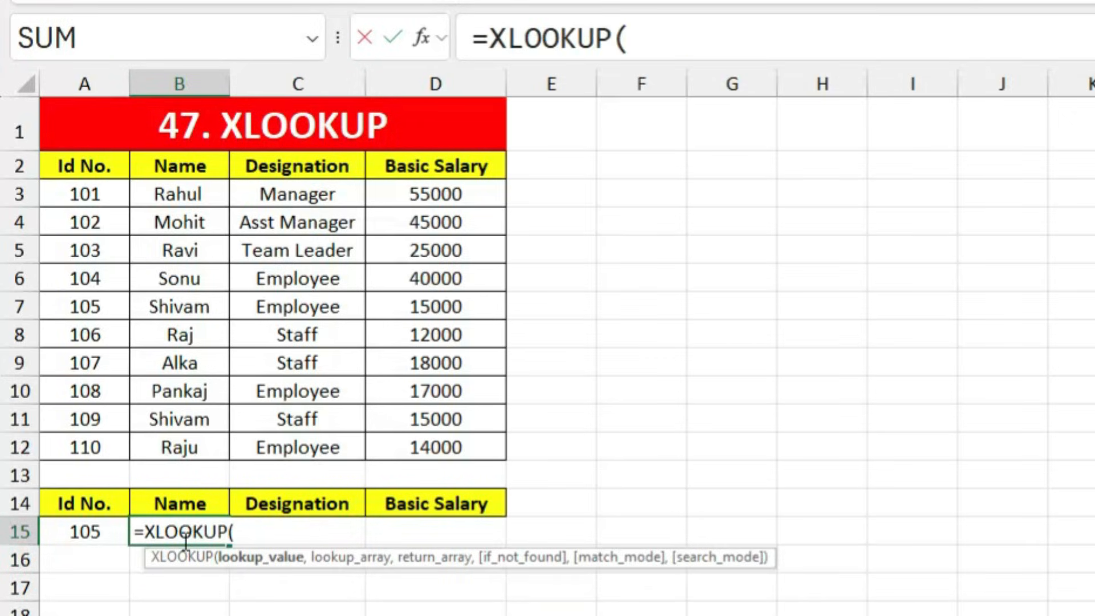
pyautogui.click(59, 531)
pyautogui.write(',')
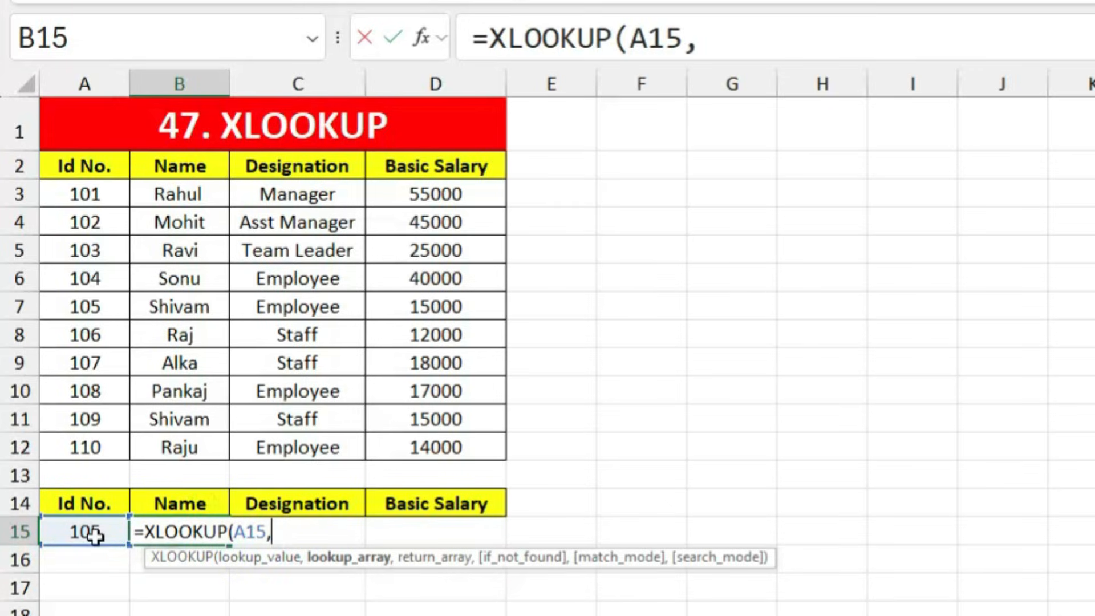
pyautogui.moveTo(78, 167); pyautogui.dragTo(85, 439)
pyautogui.write(',')
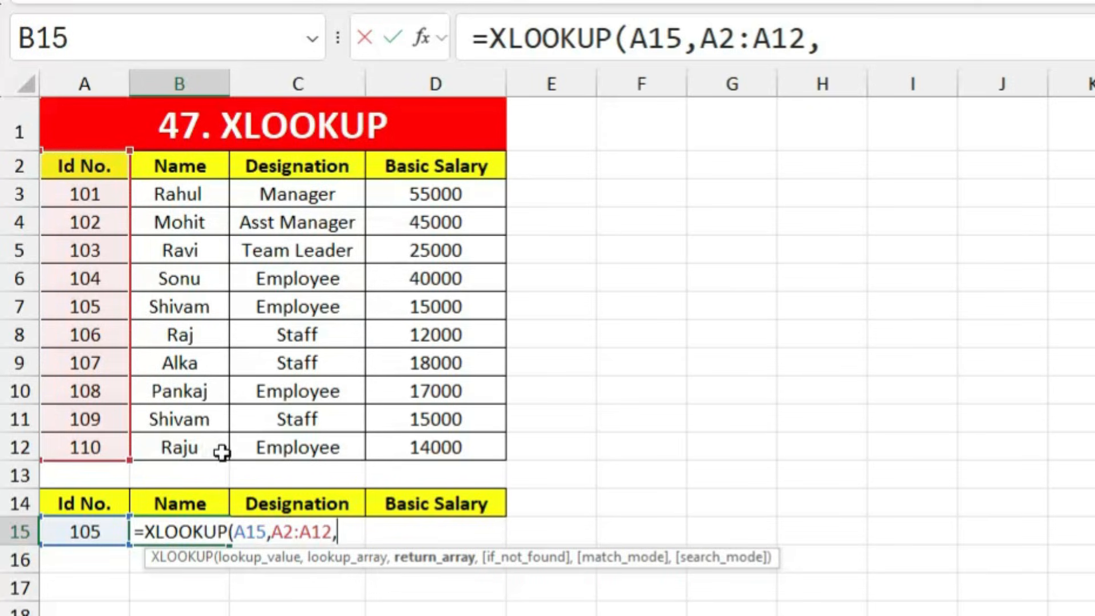
pyautogui.moveTo(174, 171); pyautogui.dragTo(431, 439)
pyautogui.press('Return')
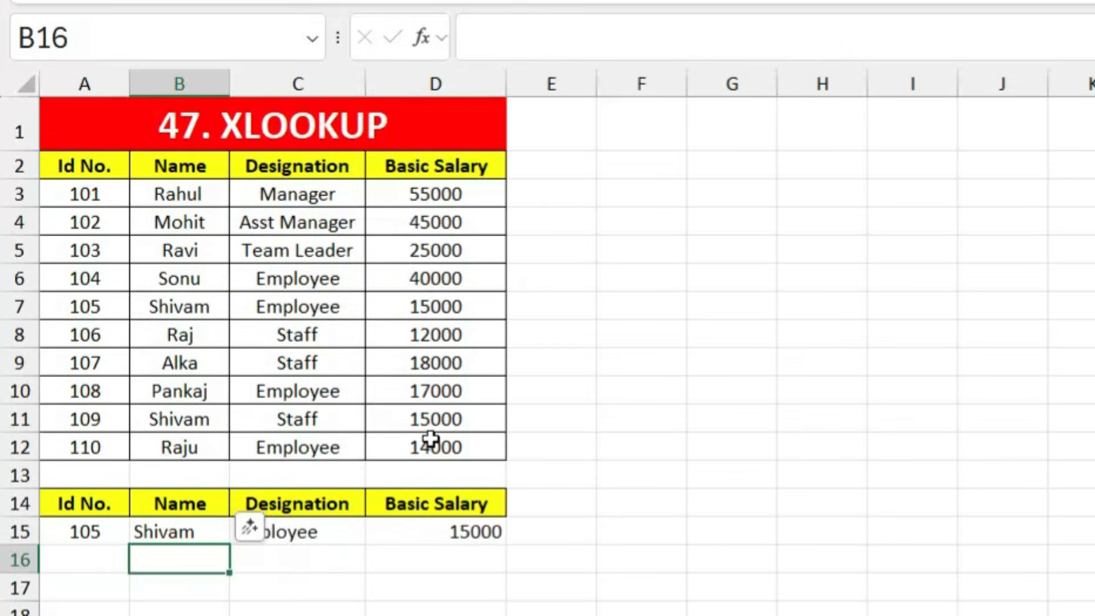
pyautogui.click(387, 612)
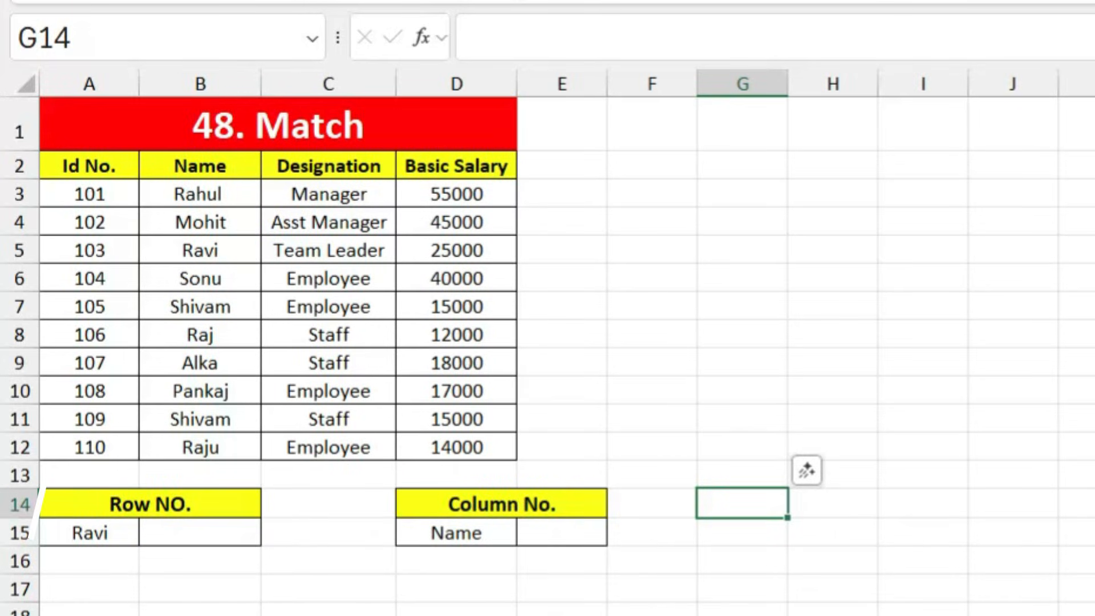
# Step: Enter =MATCH(A15,B2:B12,0) in B15 to find Ravi's row in the Name column
pyautogui.click(545, 608)
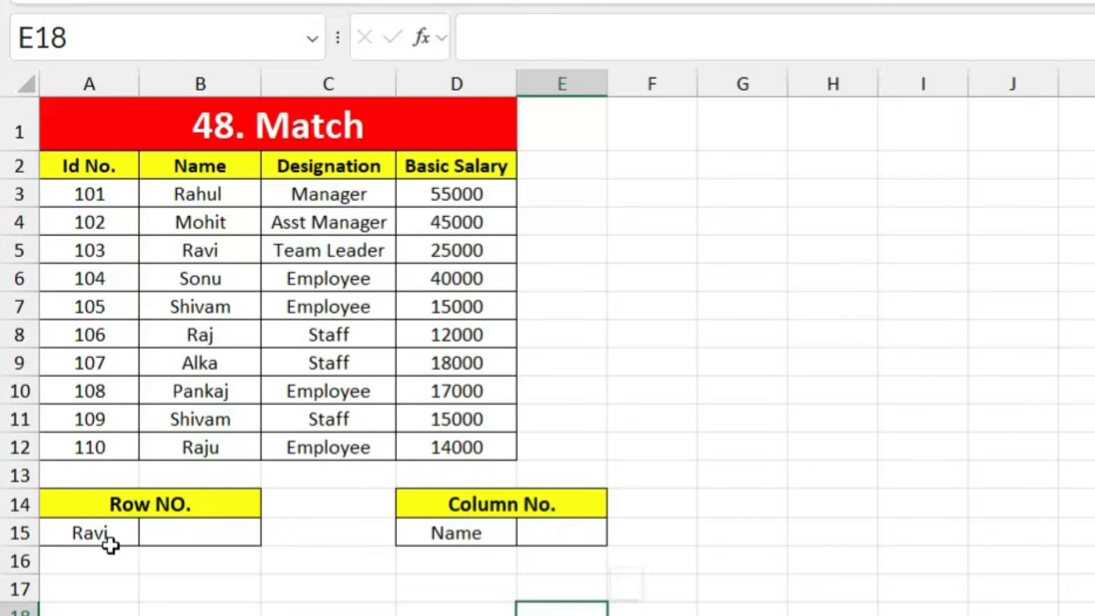
pyautogui.click(98, 588)
pyautogui.click(205, 535)
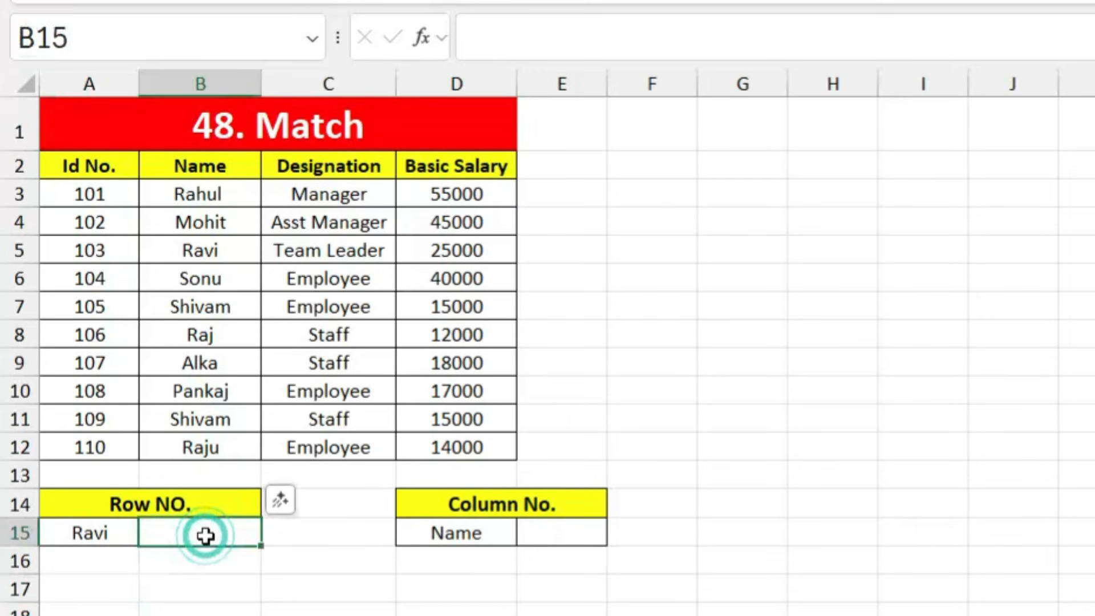
pyautogui.write('=matc')
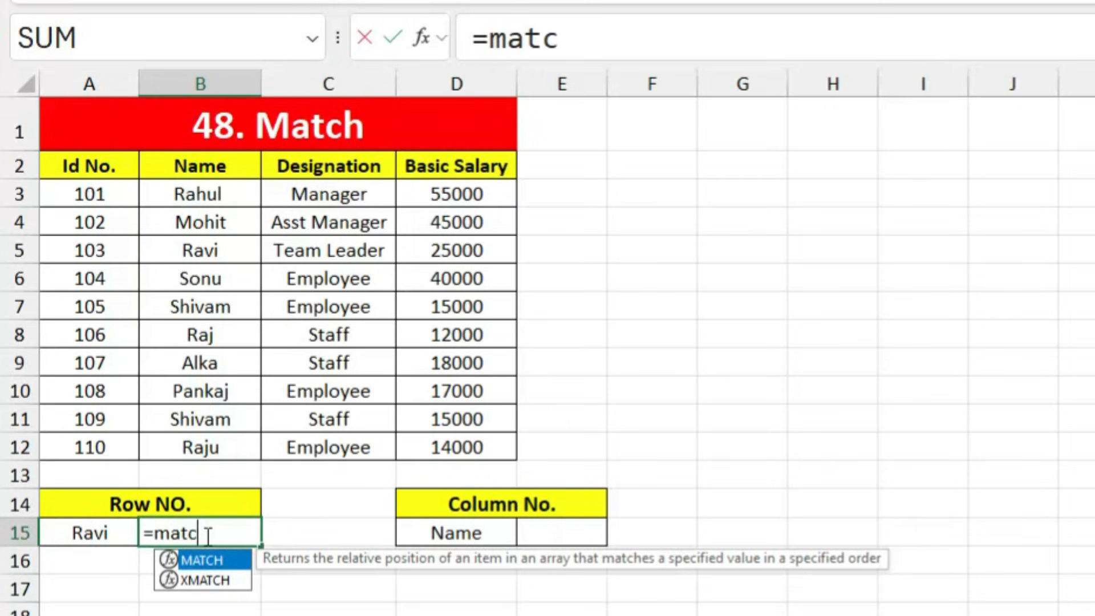
pyautogui.press('Tab')
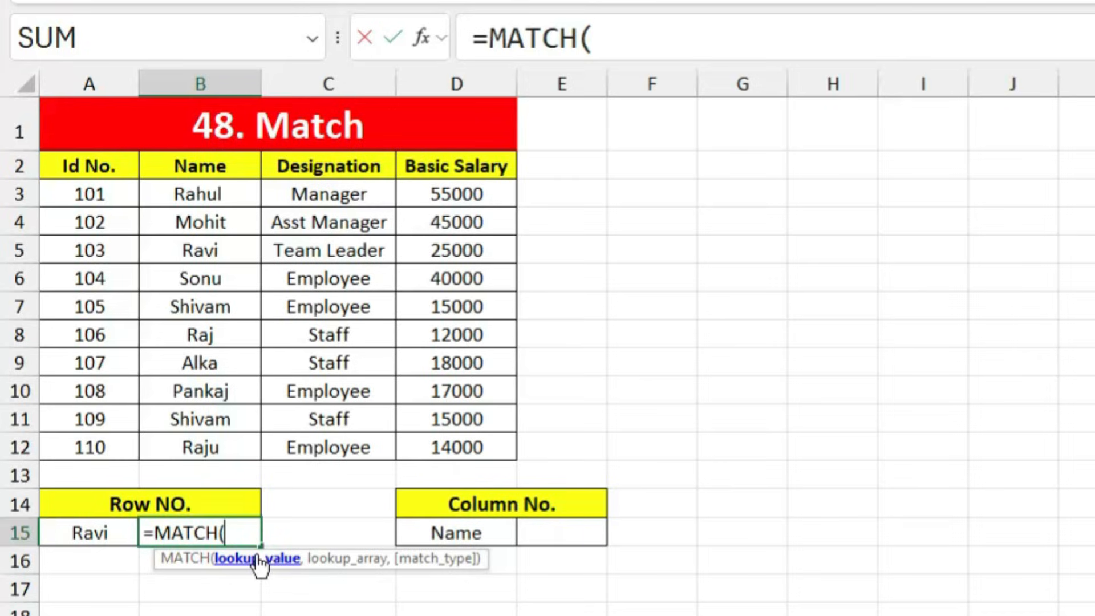
pyautogui.click(84, 535)
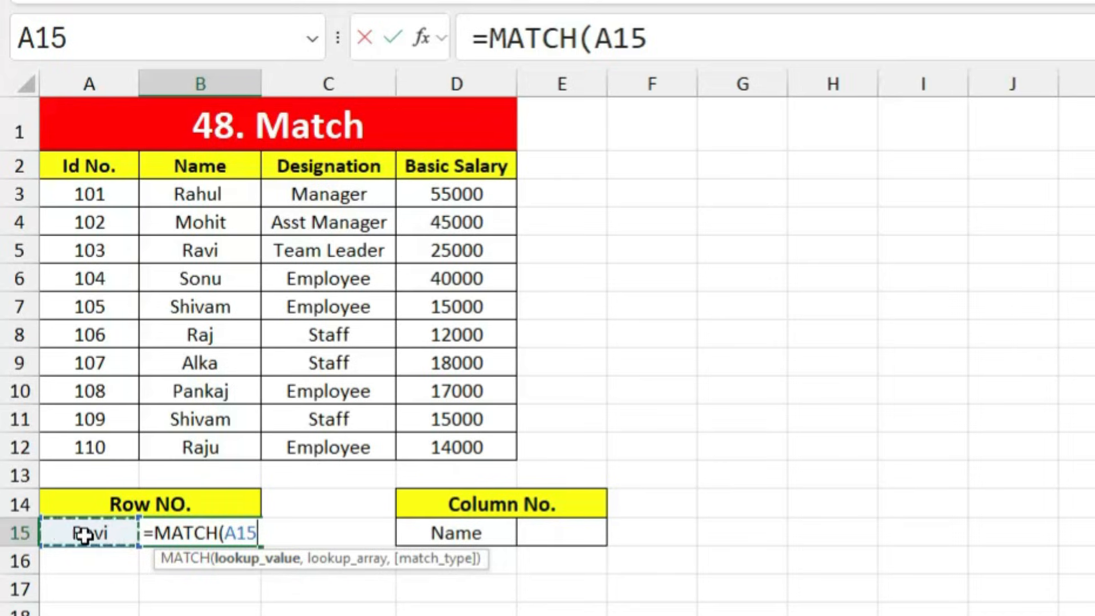
pyautogui.write(',')
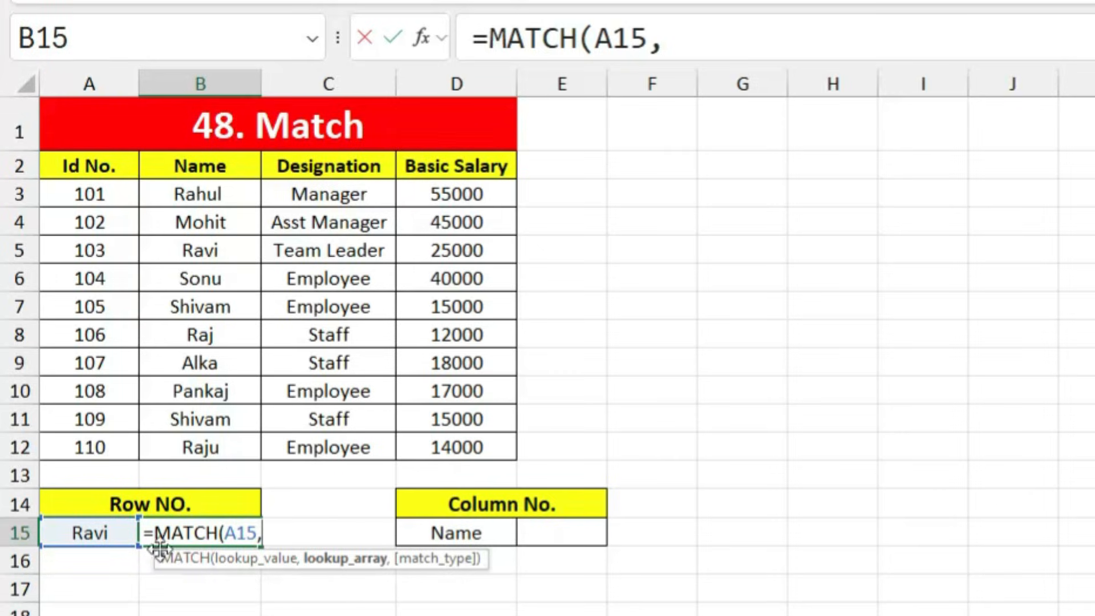
pyautogui.moveTo(196, 168); pyautogui.dragTo(204, 438)
pyautogui.write(',0')
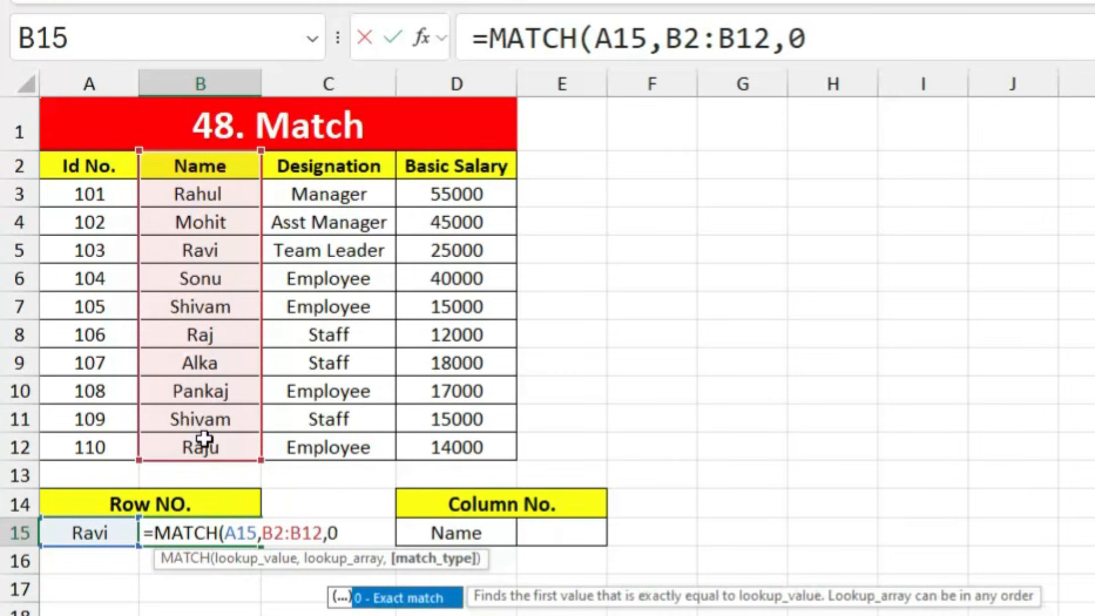
pyautogui.press('Return')
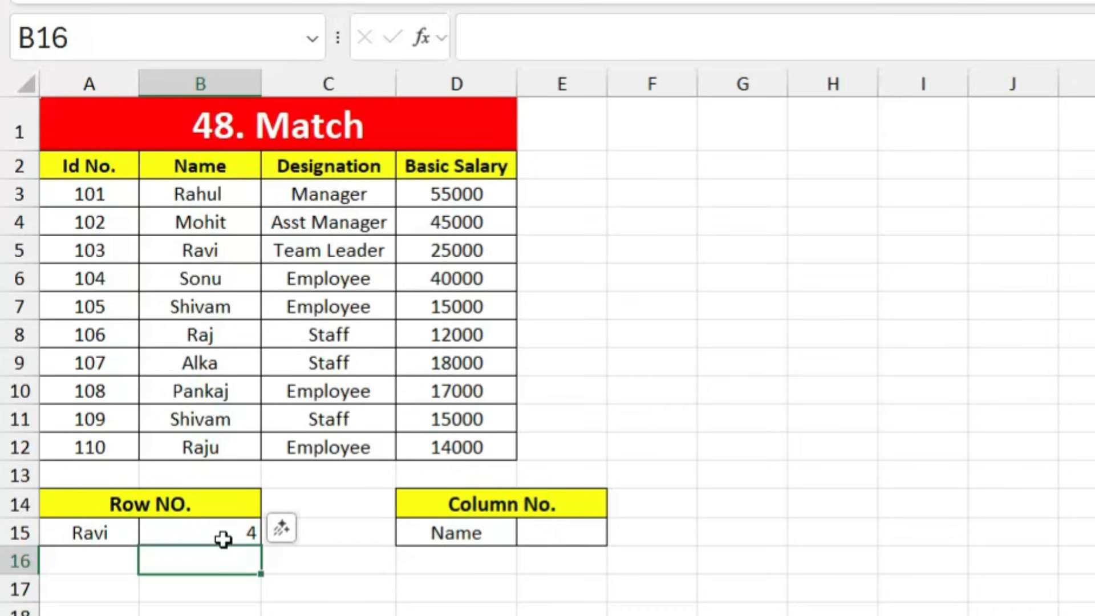
# Step: Verify Ravi's position by counting down the Name column
pyautogui.click(196, 166)
pyautogui.click(191, 195)
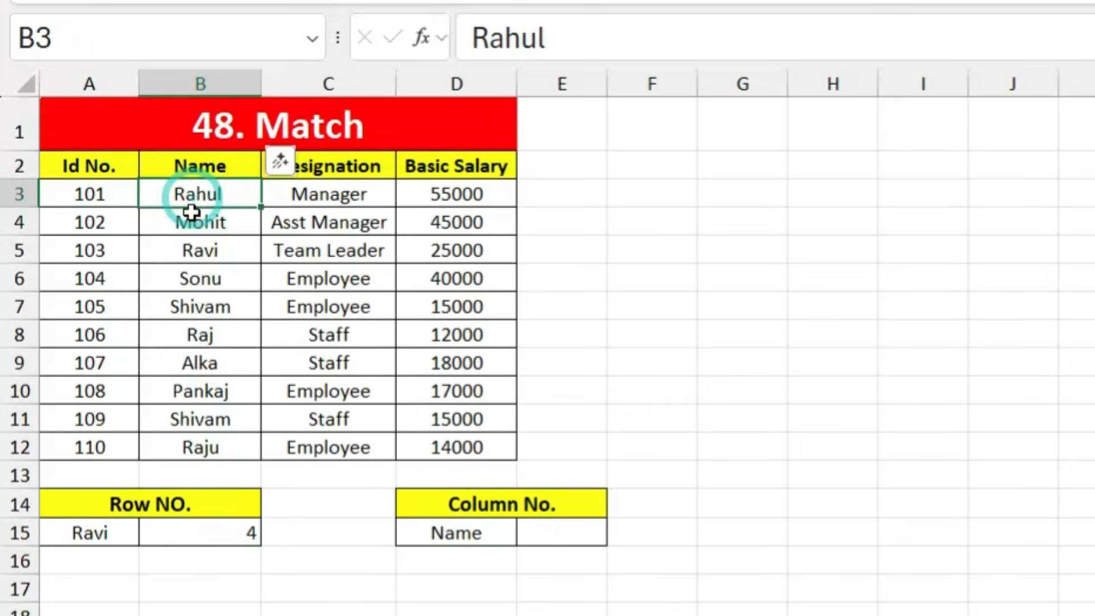
pyautogui.click(190, 219)
pyautogui.click(190, 247)
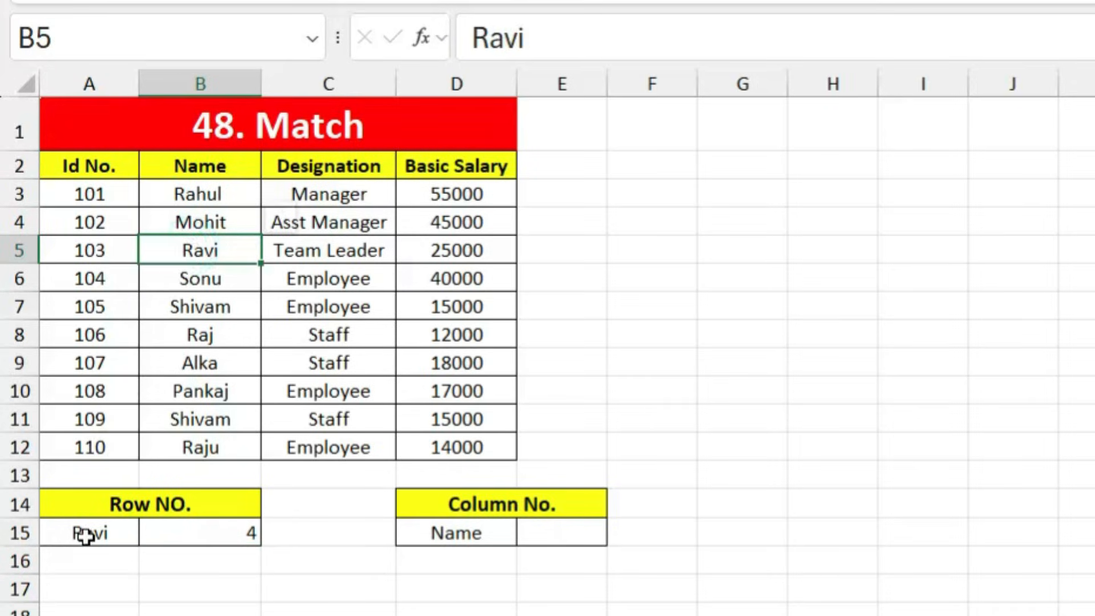
# Step: Copy Alka into A15 so B15 returns row 8, and review the MATCH formula
pyautogui.click(209, 359)
pyautogui.hotkey('ctrl', 'c')
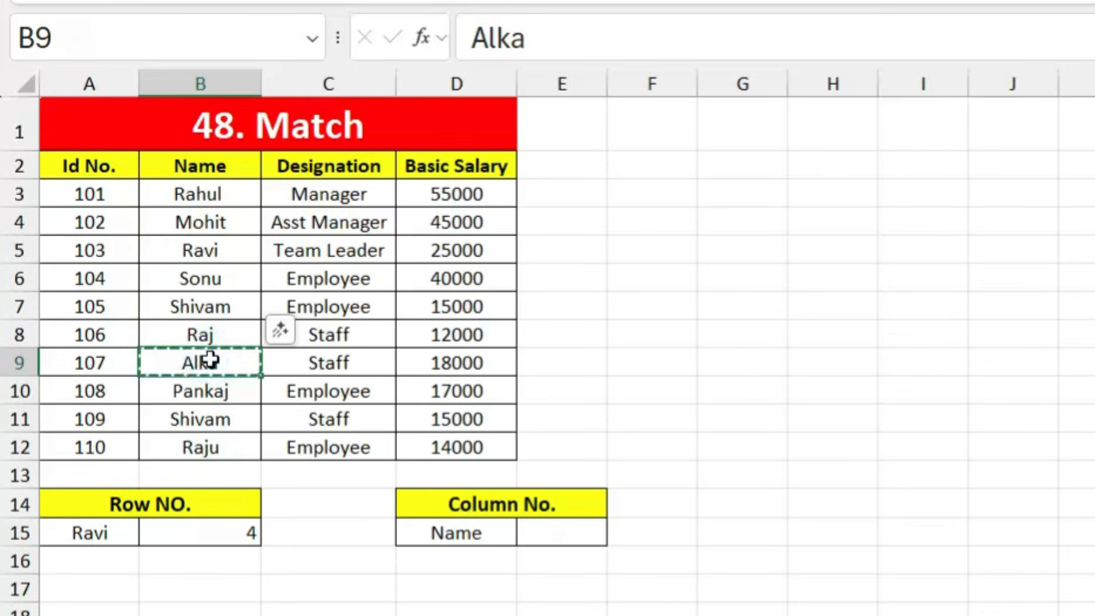
pyautogui.click(68, 532)
pyautogui.hotkey('ctrl', 'v')
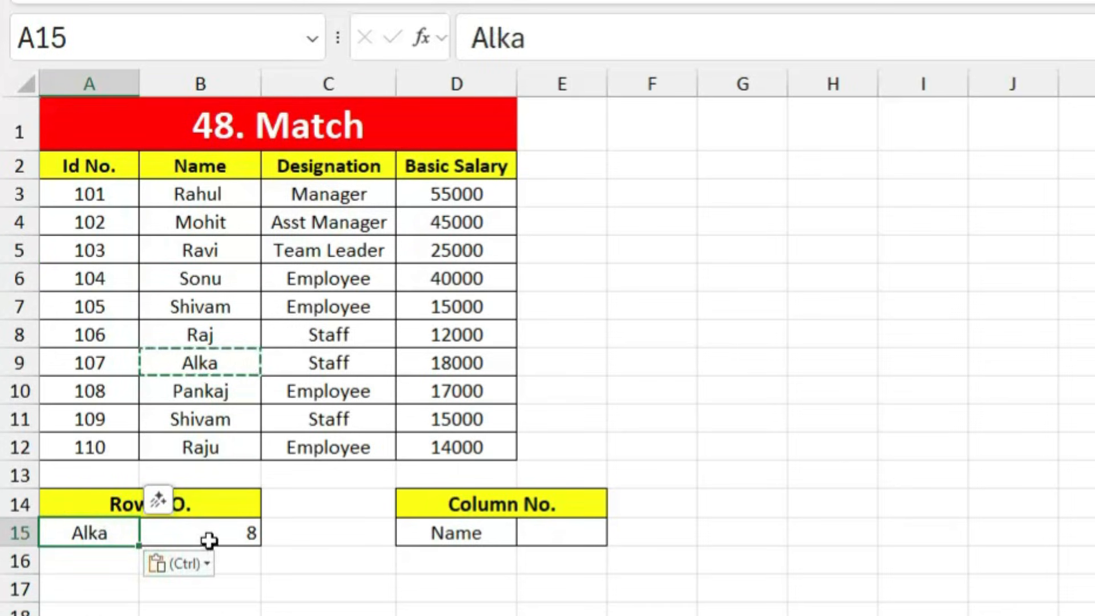
pyautogui.click(277, 590)
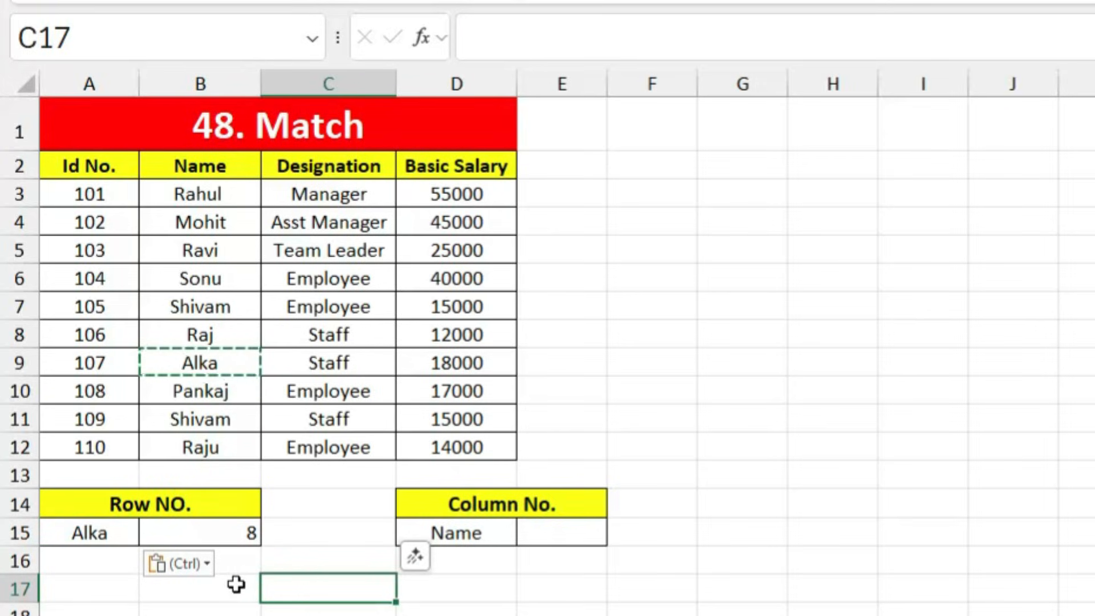
pyautogui.doubleClick(220, 592)
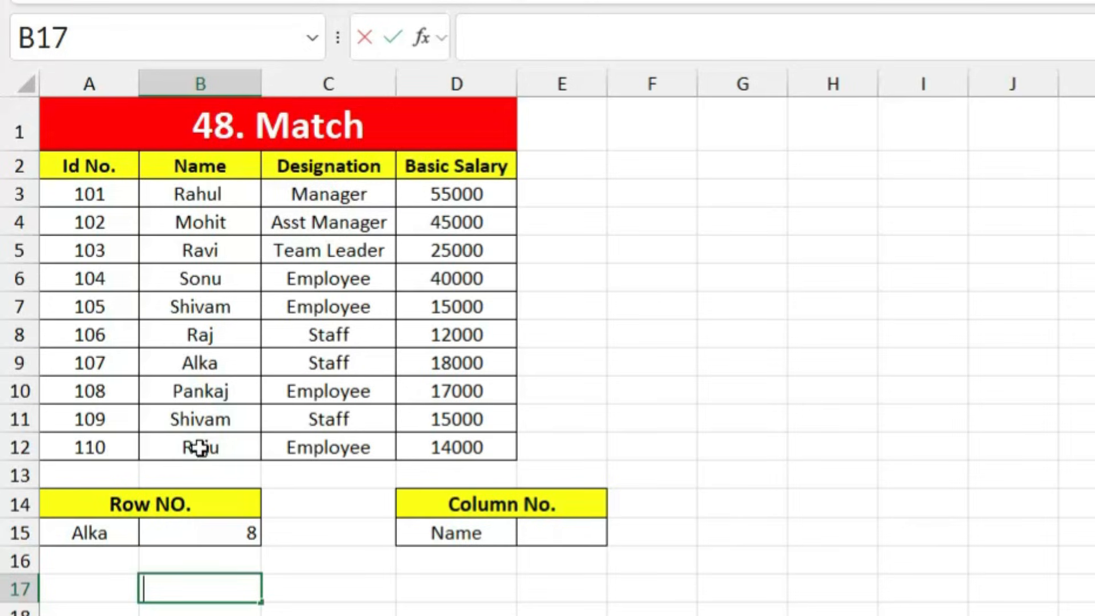
pyautogui.click(205, 538)
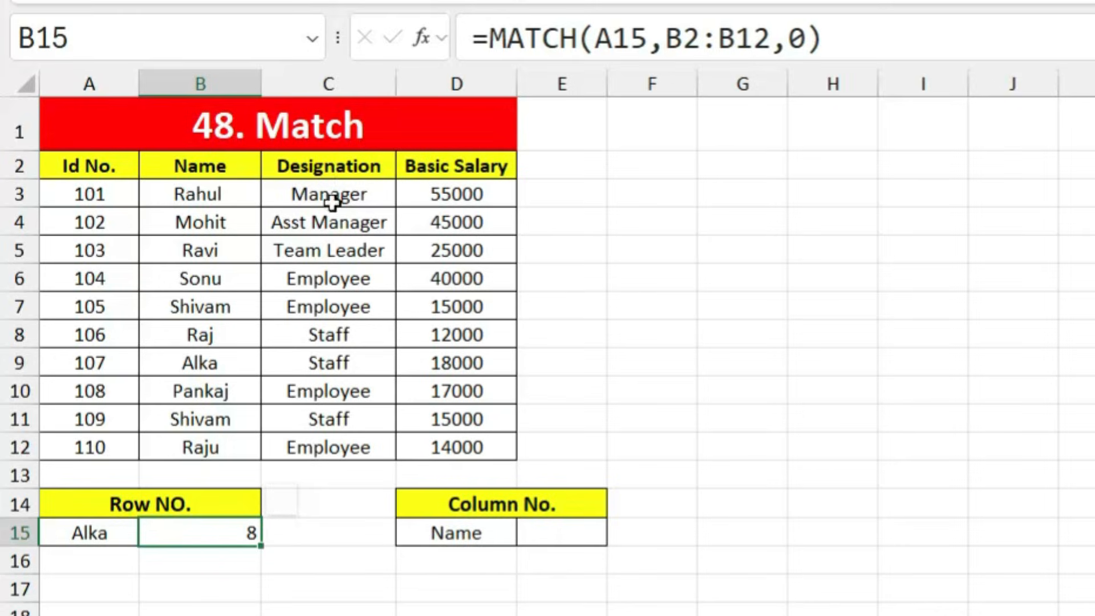
# Step: Copy Team Leader from the Designation column into lookup cell A15
pyautogui.click(346, 255)
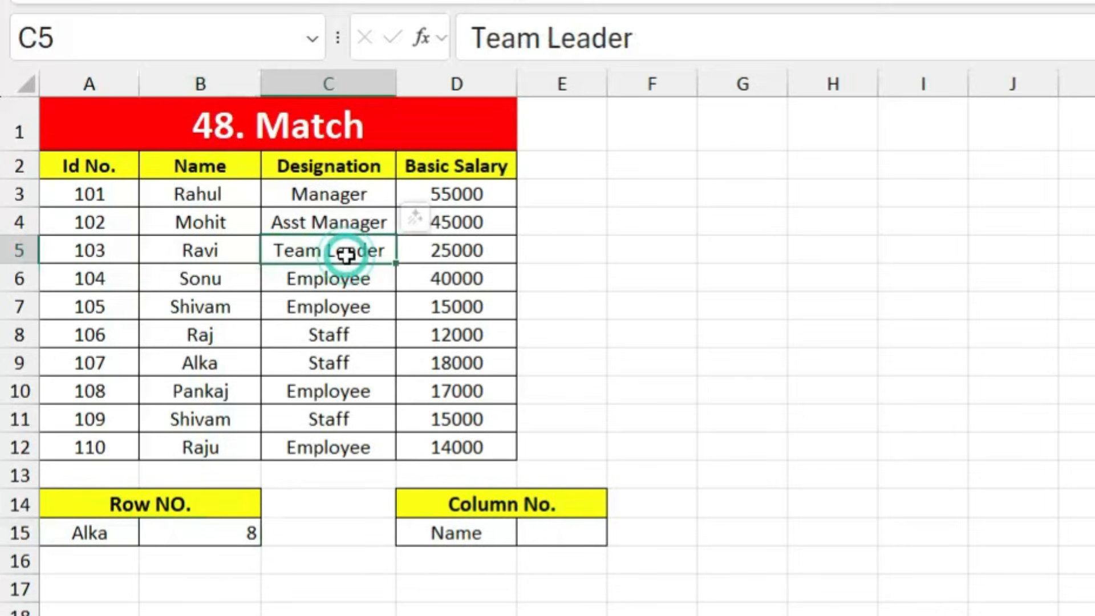
pyautogui.hotkey('ctrl', 'c')
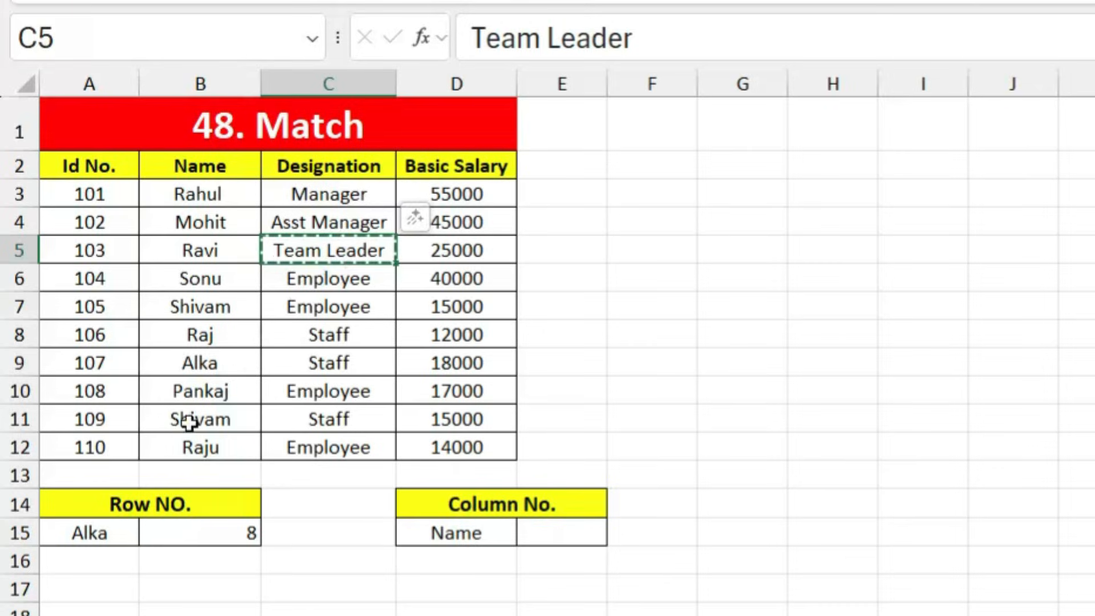
pyautogui.click(98, 534)
pyautogui.hotkey('ctrl', 'v')
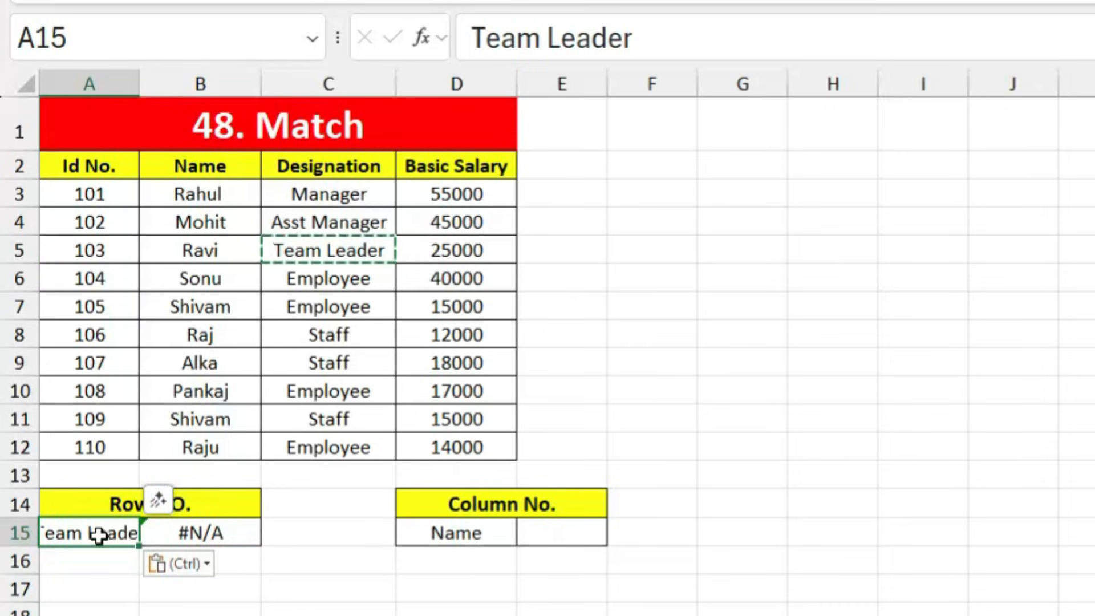
# Step: Replace B15's formula with =MATCH(A15,C2:C12,0) to search the Designation column
pyautogui.click(229, 530)
pyautogui.press('Delete')
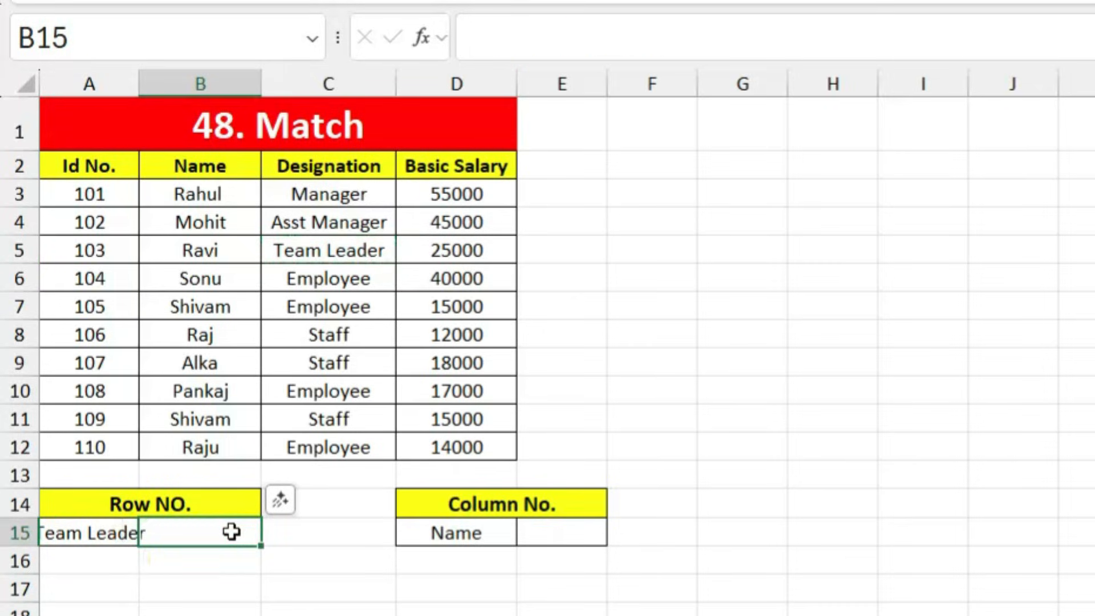
pyautogui.write('=')
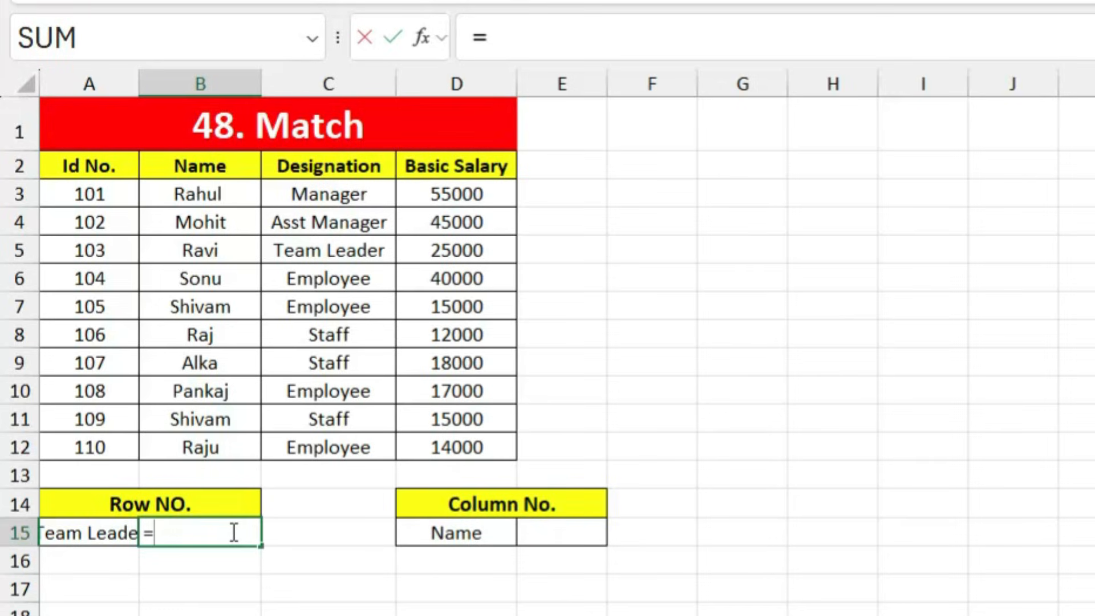
pyautogui.write('matc')
pyautogui.press('Tab')
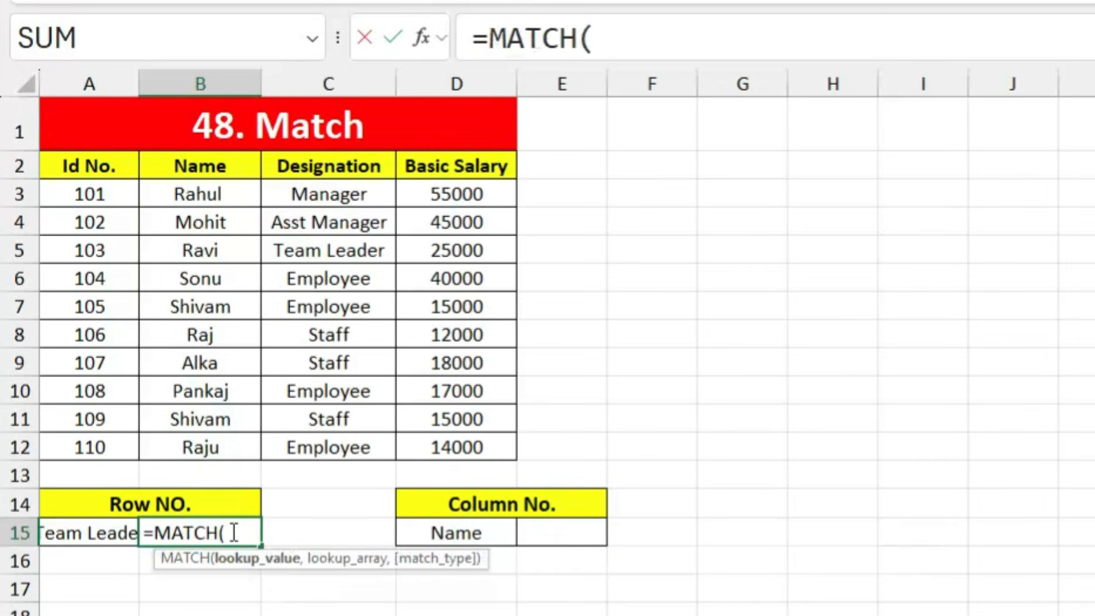
pyautogui.click(63, 532)
pyautogui.write(',')
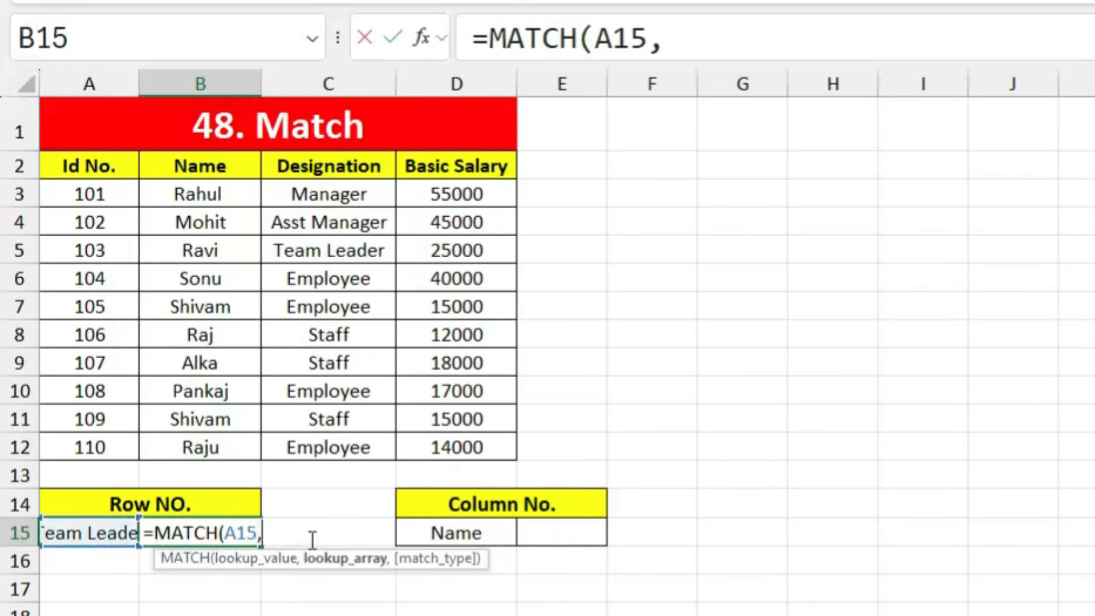
pyautogui.moveTo(360, 170); pyautogui.dragTo(359, 452)
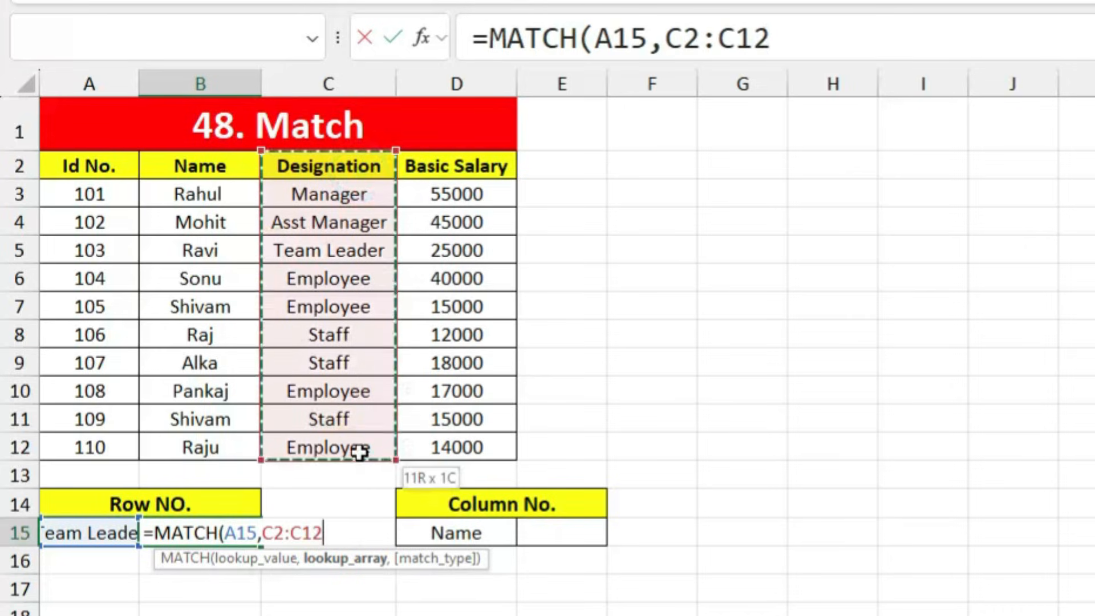
pyautogui.write(',0')
pyautogui.press('Return')
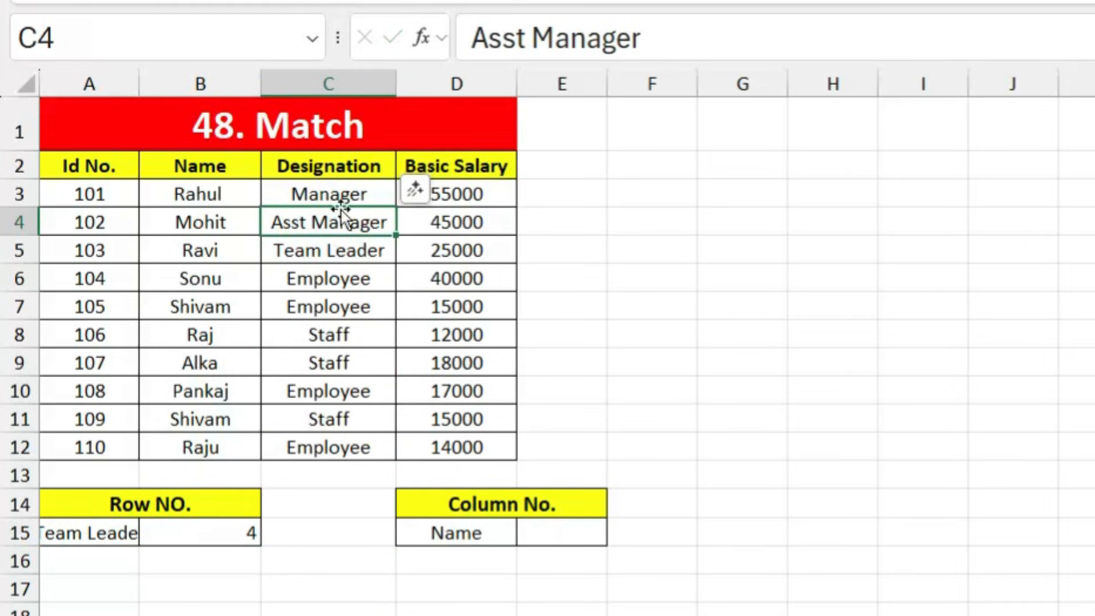
# Step: Confirm Team Leader sits at position 4 and autofit column A
pyautogui.click(341, 168)
pyautogui.click(331, 194)
pyautogui.click(334, 225)
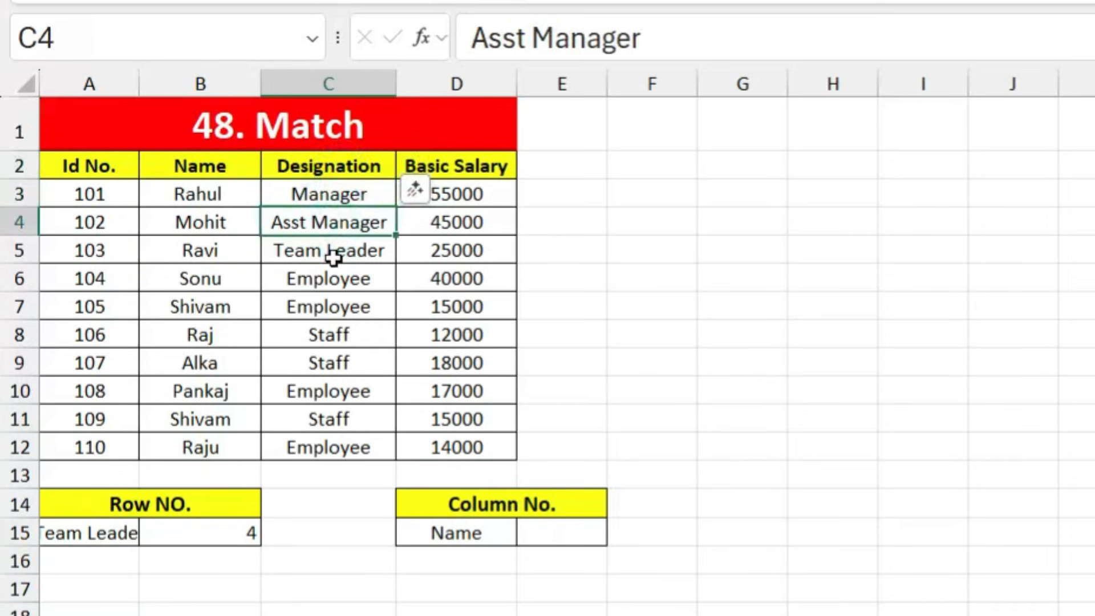
pyautogui.click(330, 251)
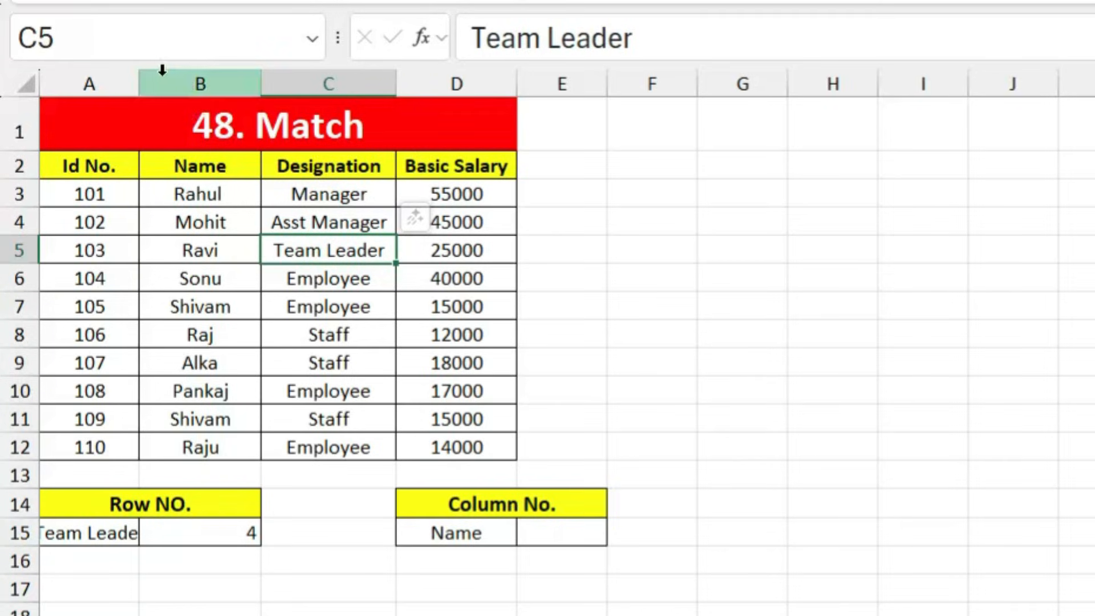
pyautogui.doubleClick(139, 84)
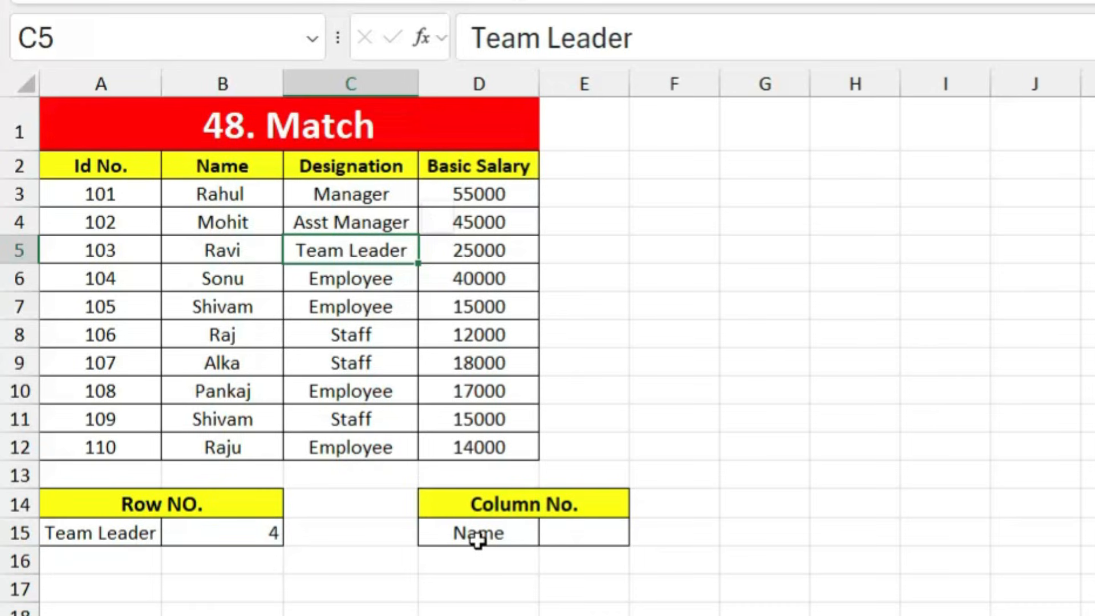
# Step: Enter =MATCH(D15,A2:D2,0) in E15 to find a header's column number
pyautogui.click(560, 540)
pyautogui.write('=ma')
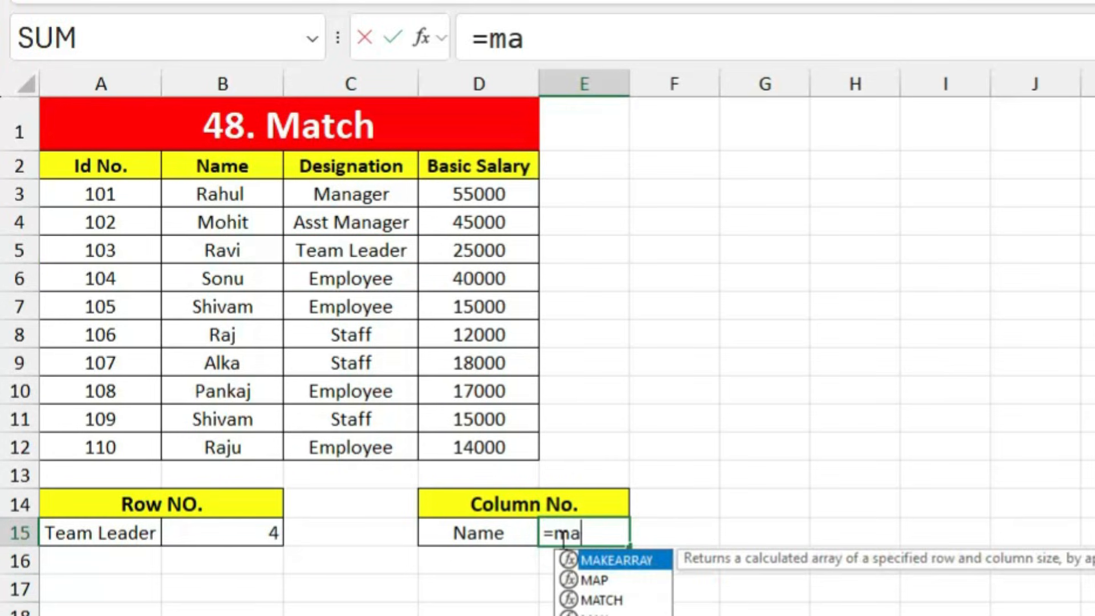
pyautogui.write('tc')
pyautogui.press('Tab')
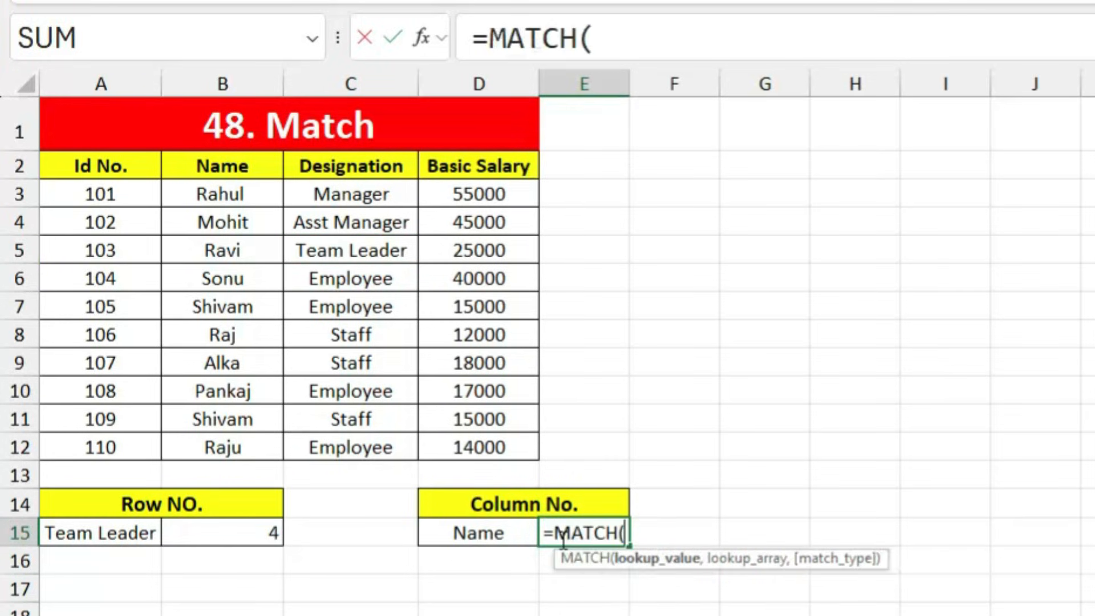
pyautogui.click(492, 540)
pyautogui.write(',')
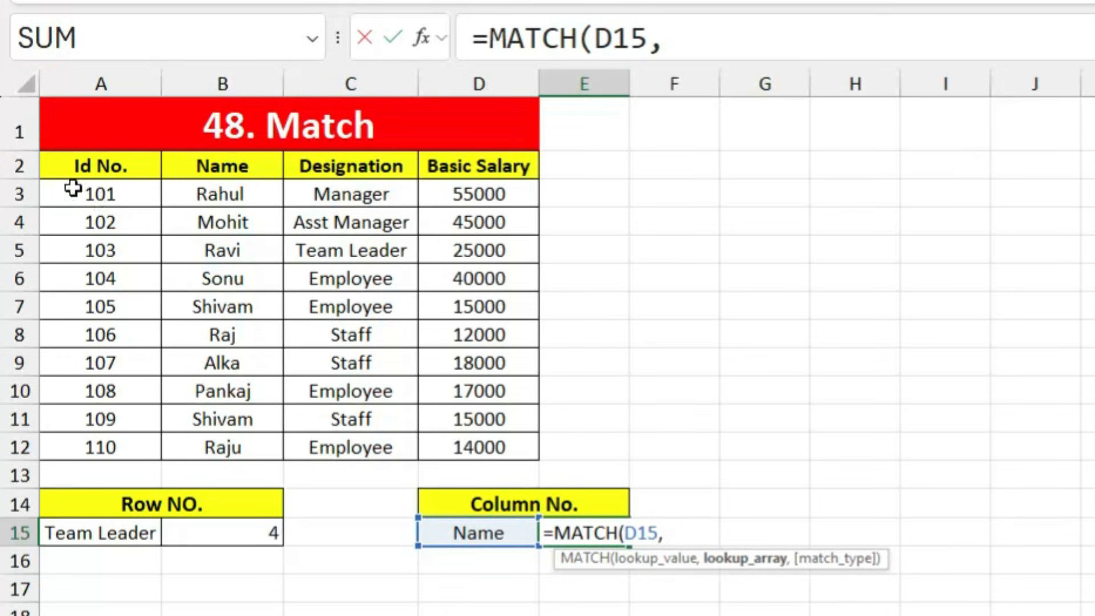
pyautogui.moveTo(49, 164); pyautogui.dragTo(446, 166)
pyautogui.write('0')
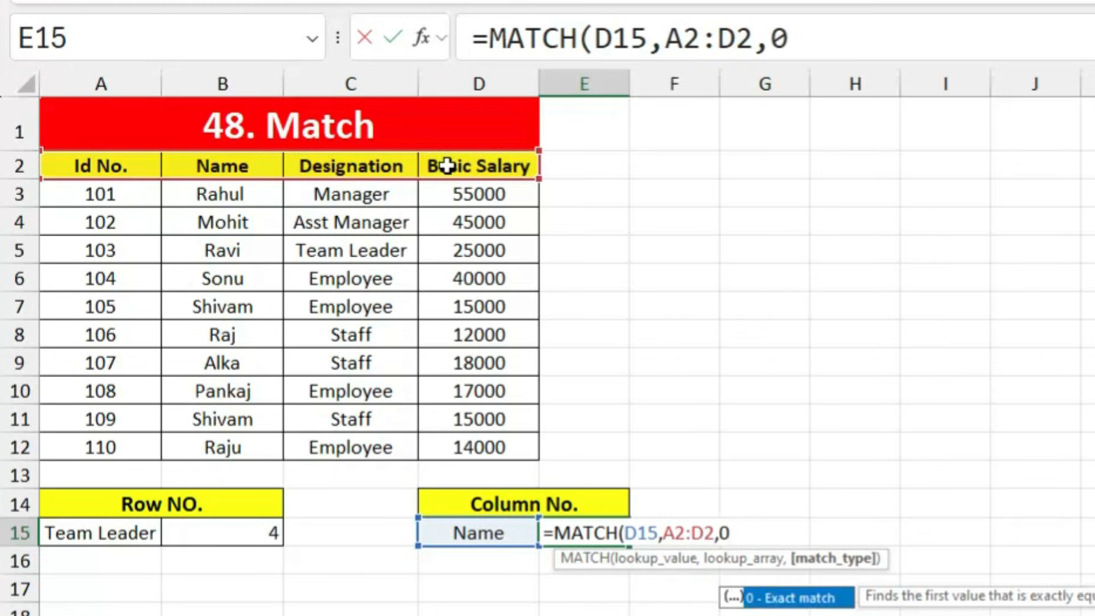
pyautogui.press('Return')
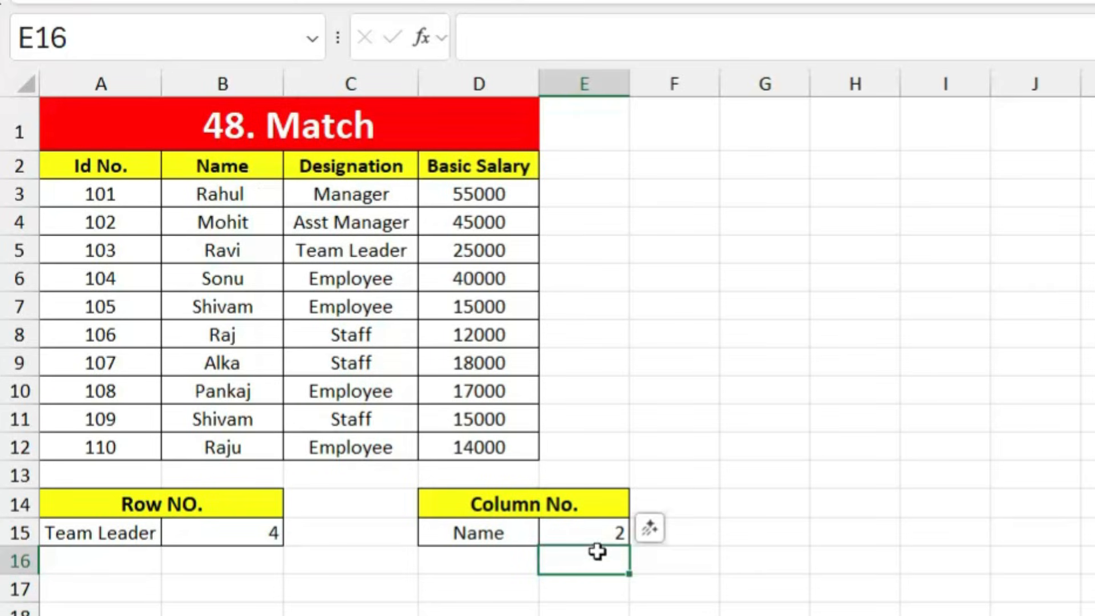
# Step: Test D15 with Id No., Designation, then Basic Salary (4), and move to the 49. INDEX sheet
pyautogui.click(117, 165)
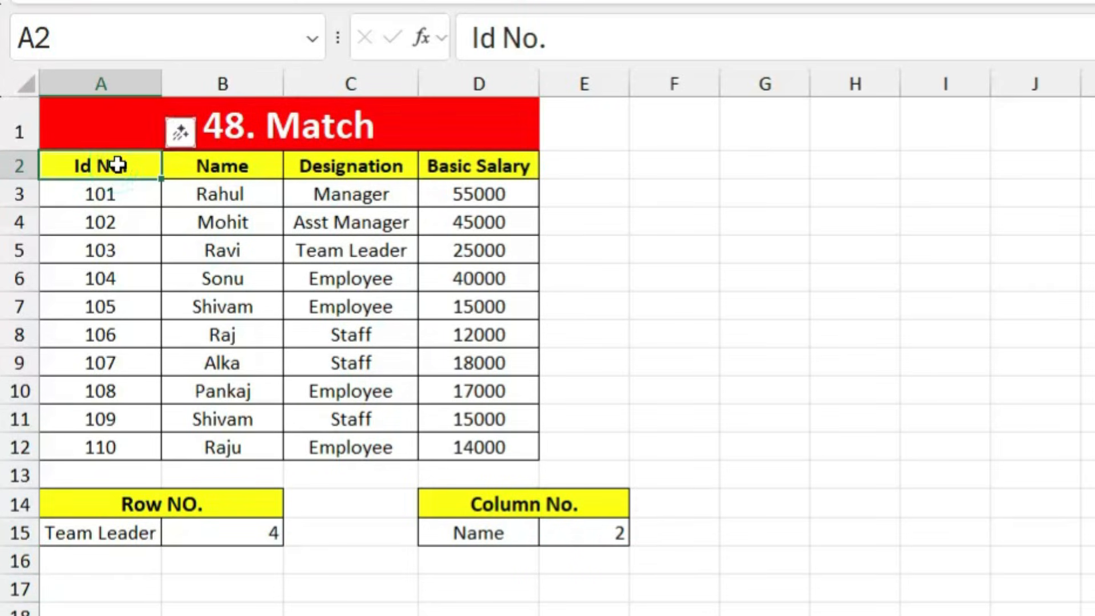
pyautogui.hotkey('ctrl', 'c')
pyautogui.click(456, 532)
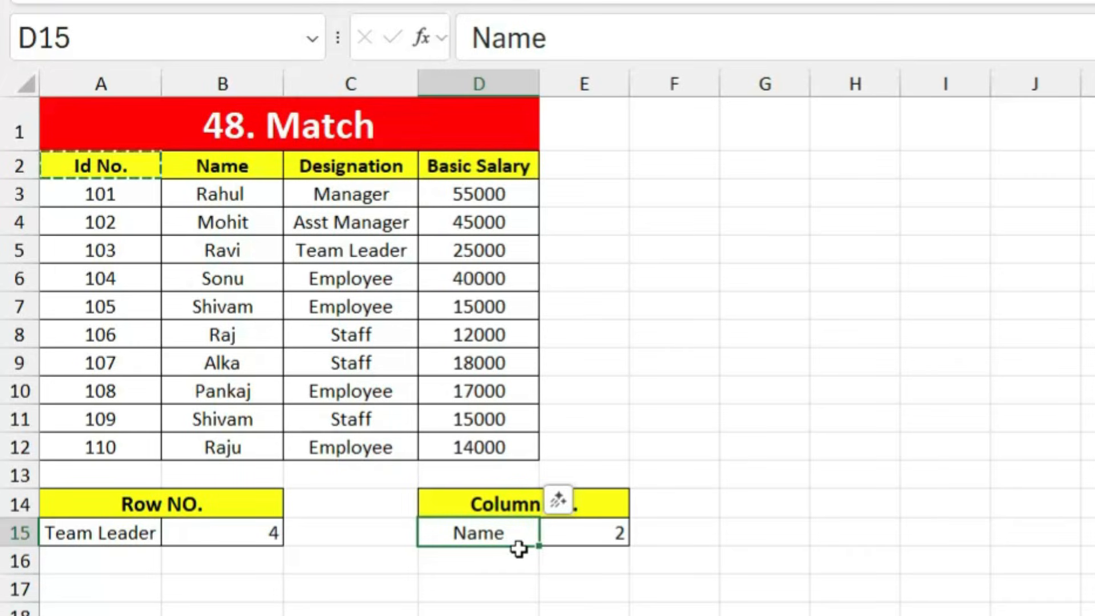
pyautogui.hotkey('ctrl', 'v')
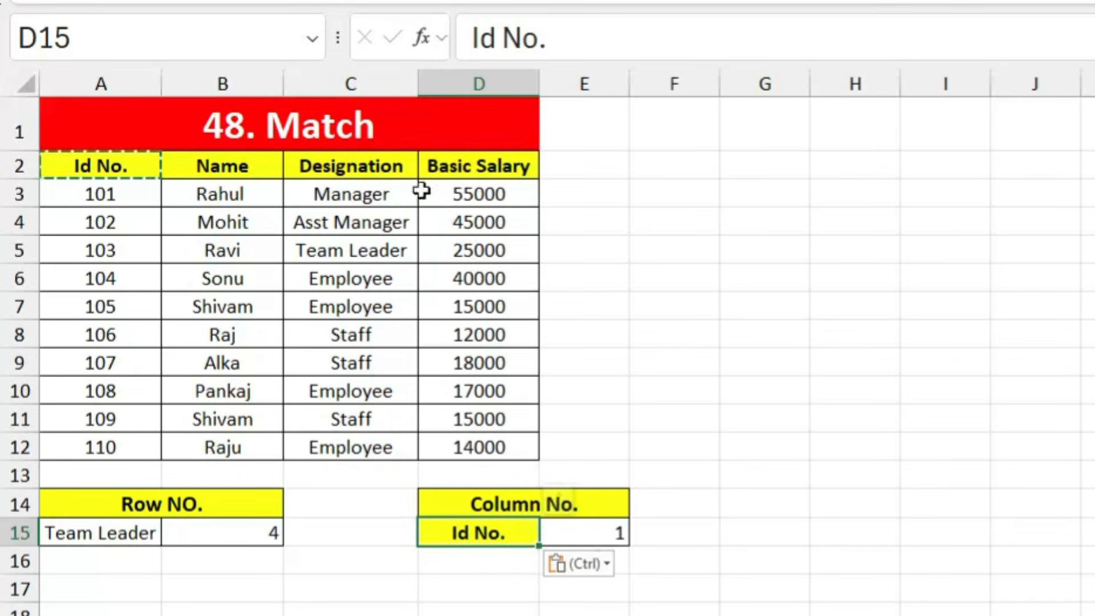
pyautogui.click(383, 164)
pyautogui.hotkey('ctrl', 'c')
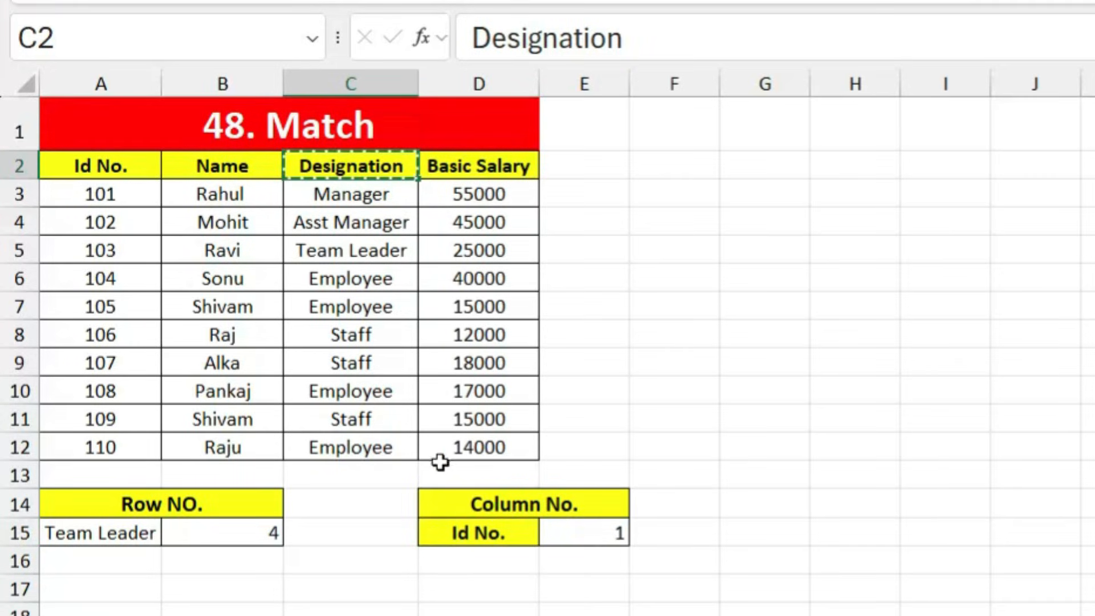
pyautogui.click(476, 531)
pyautogui.hotkey('ctrl', 'v')
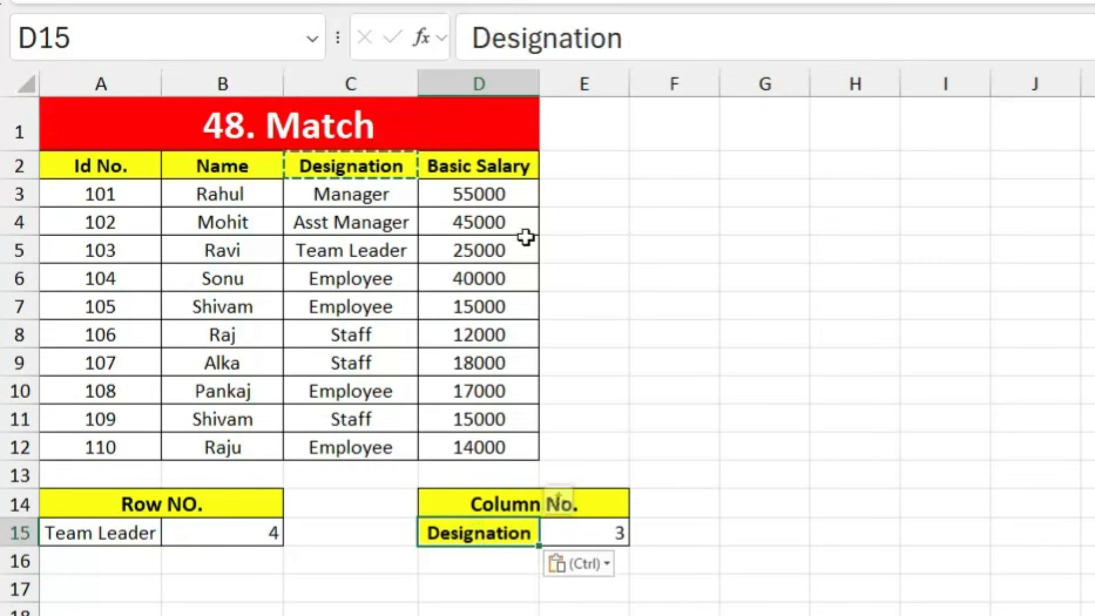
pyautogui.click(491, 171)
pyautogui.hotkey('ctrl', 'c')
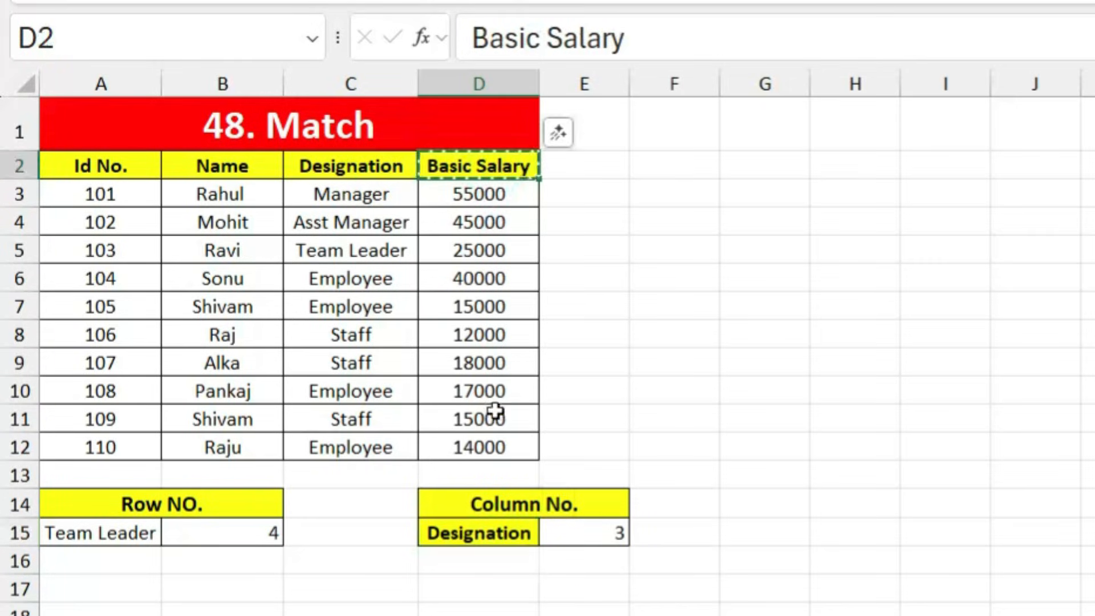
pyautogui.click(510, 533)
pyautogui.hotkey('ctrl', 'v')
pyautogui.click(739, 557)
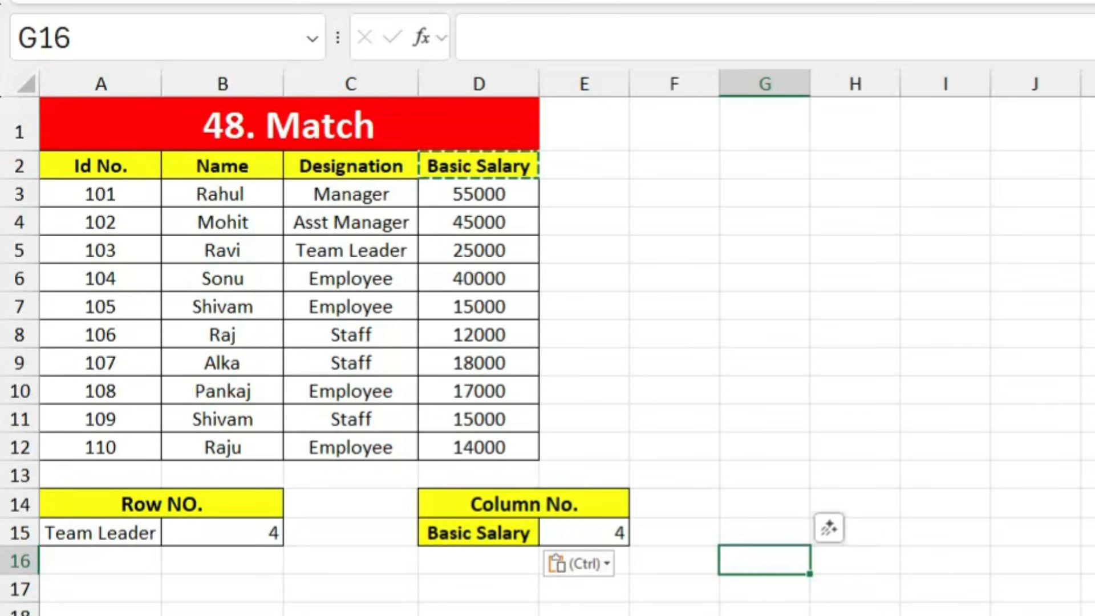
pyautogui.press('Escape')
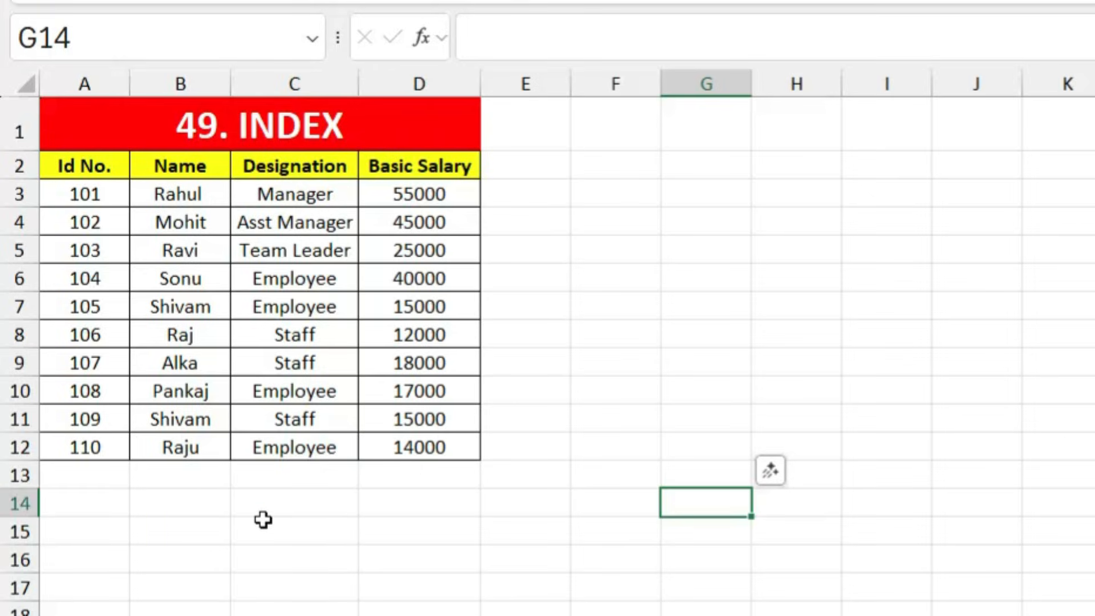
# Step: Enter =INDEX(A2:D12,5,2) in C14 so it shows Sonu
pyautogui.click(253, 505)
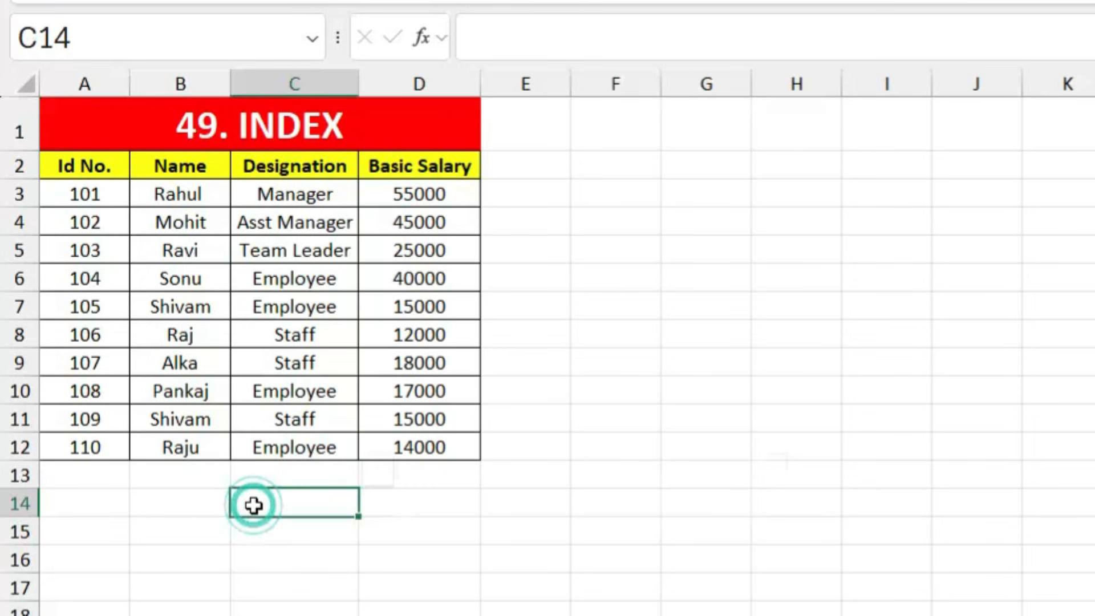
pyautogui.write('=inde')
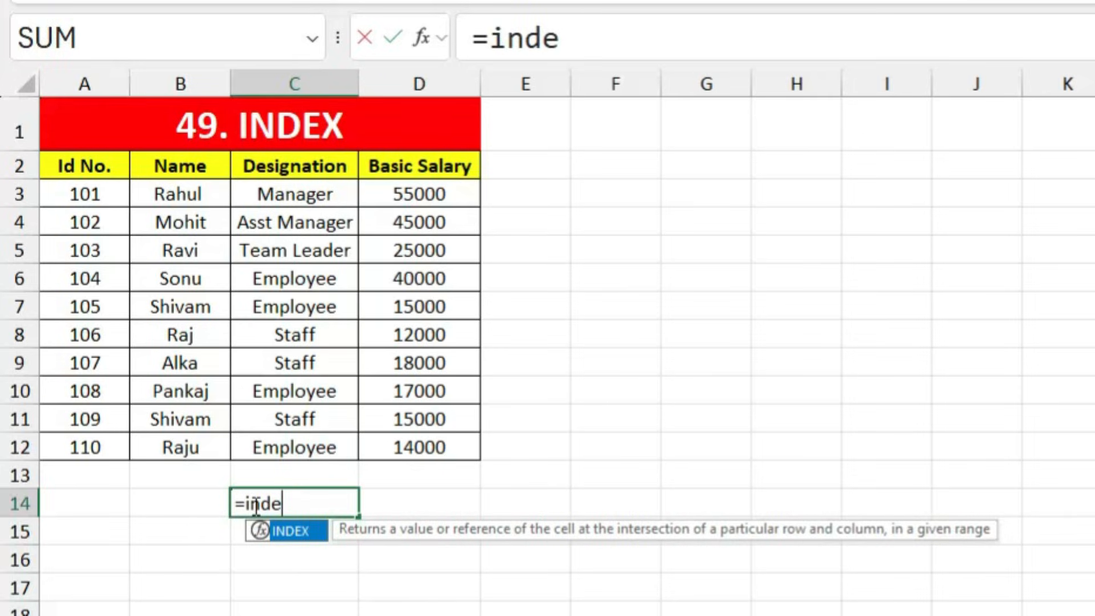
pyautogui.press('Tab')
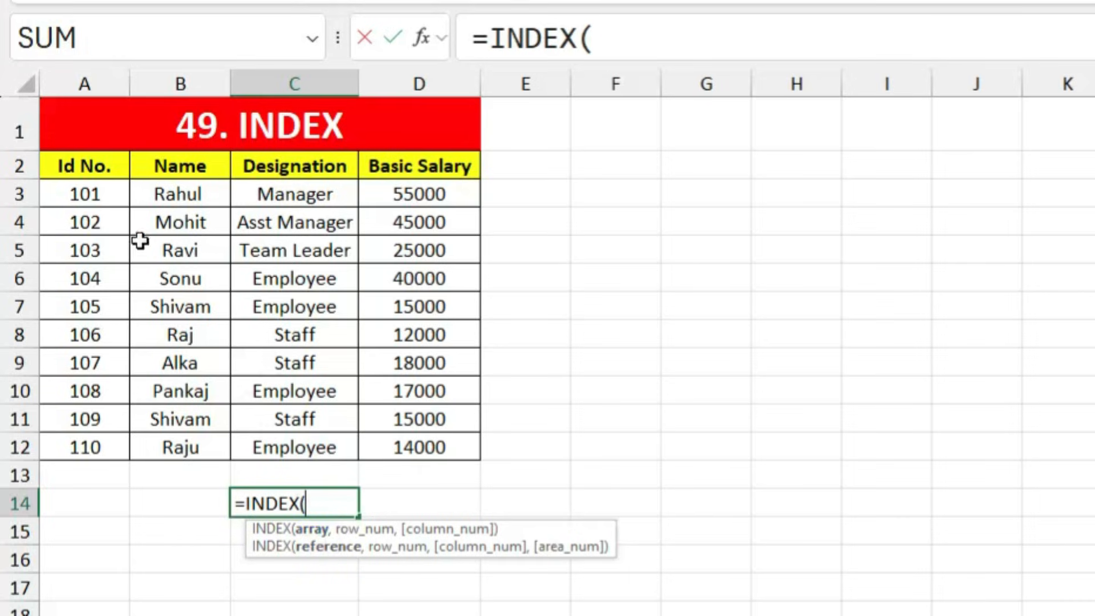
pyautogui.moveTo(90, 165)
pyautogui.mouseDown()
pyautogui.moveTo(311, 281)
pyautogui.moveTo(425, 436)
pyautogui.mouseUp()
pyautogui.write(',5')
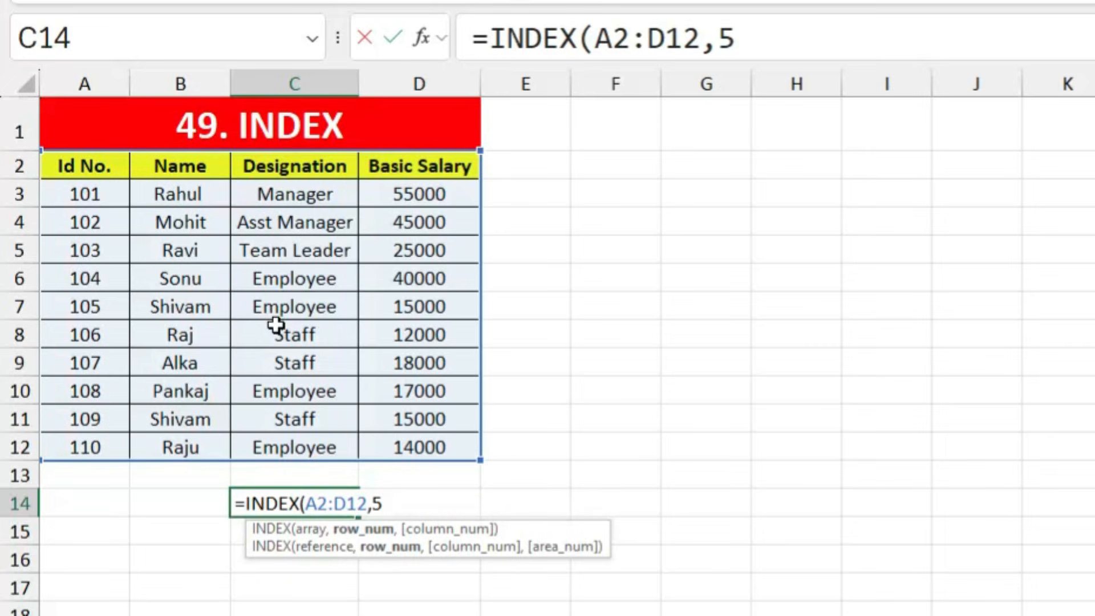
pyautogui.write(',')
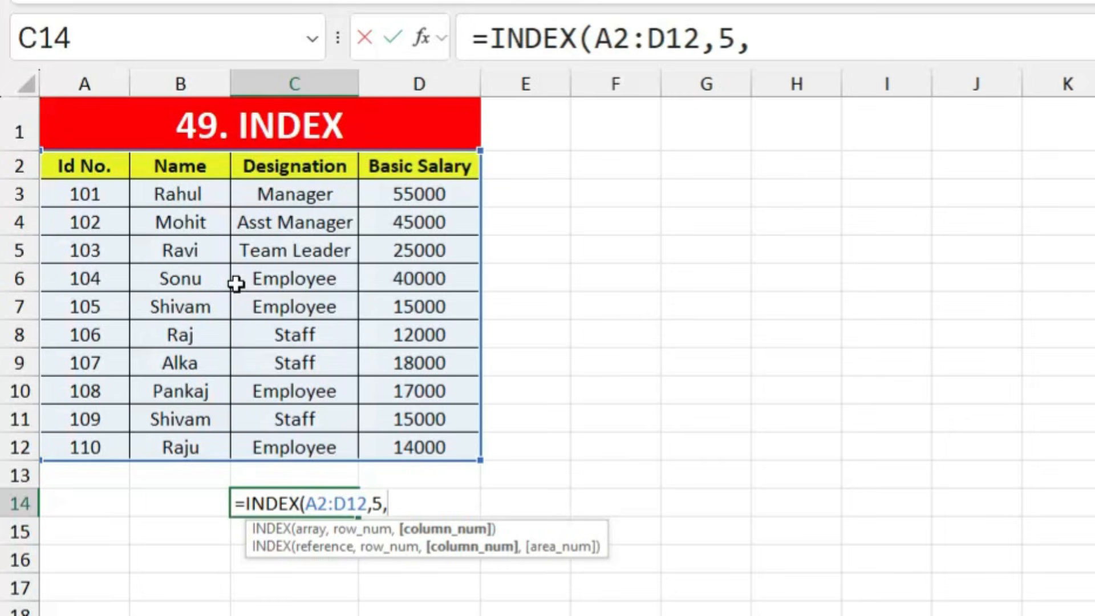
pyautogui.write('2')
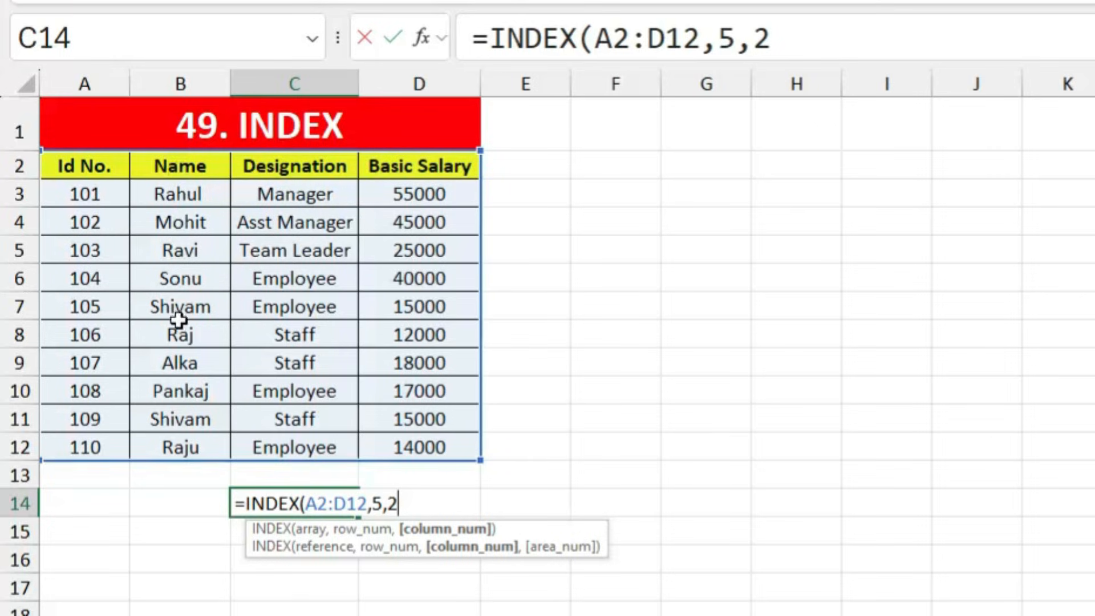
pyautogui.press('Return')
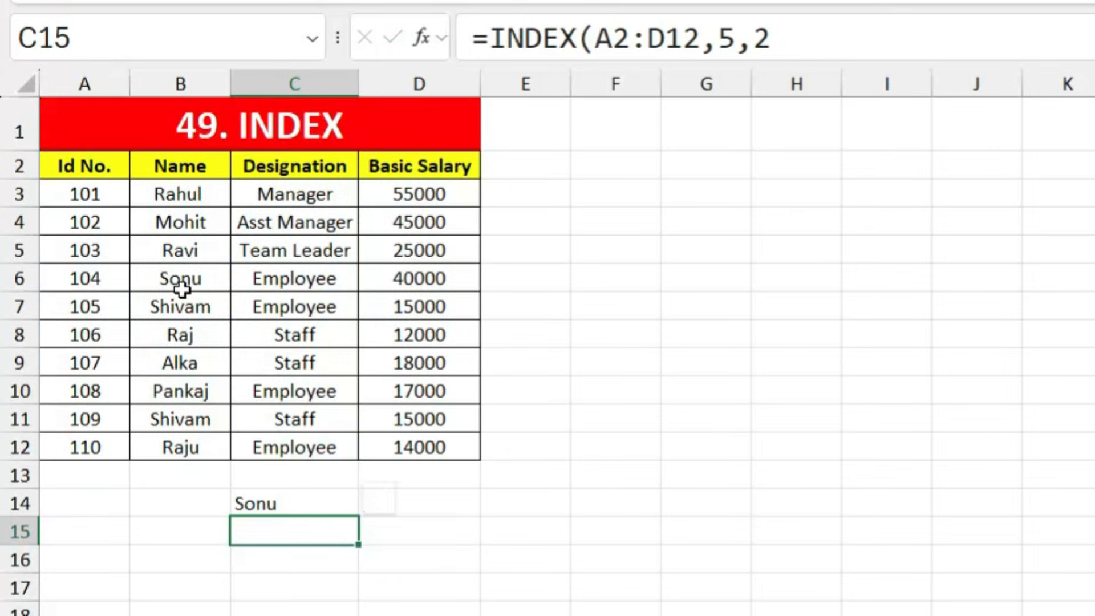
# Step: Change the formula's column number to 3 so C14 shows Employee
pyautogui.click(297, 504)
pyautogui.doubleClick(299, 503)
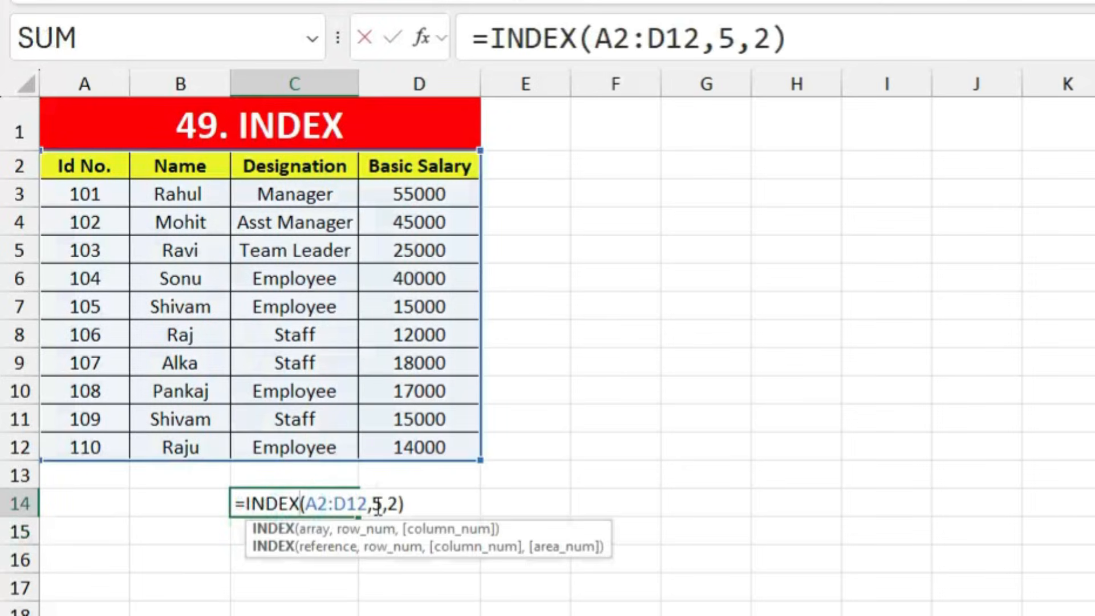
pyautogui.click(386, 503)
pyautogui.press('Delete')
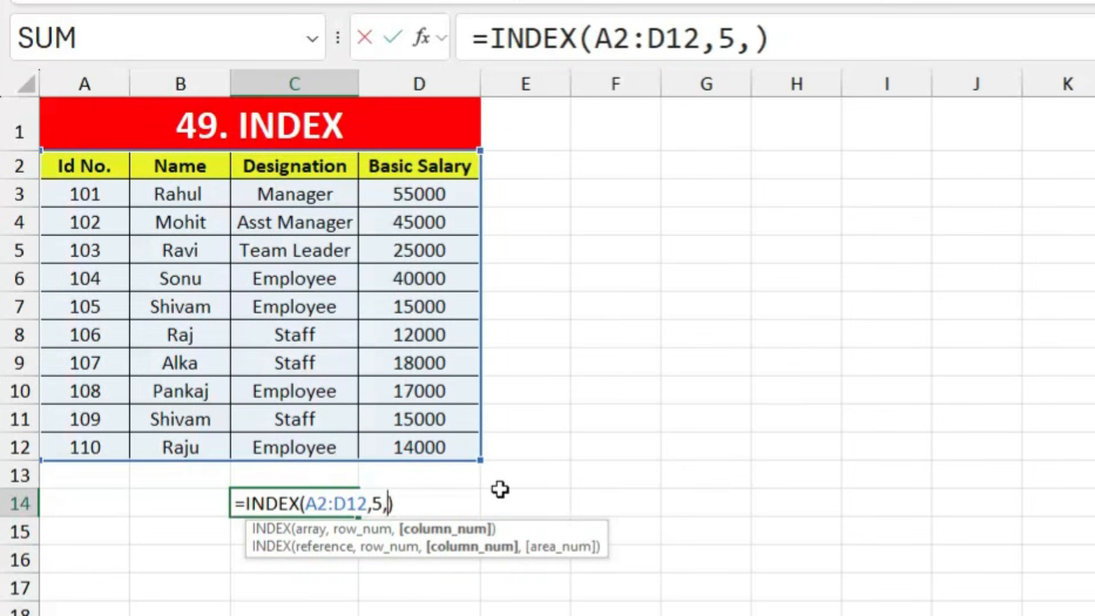
pyautogui.write('3')
pyautogui.press('Return')
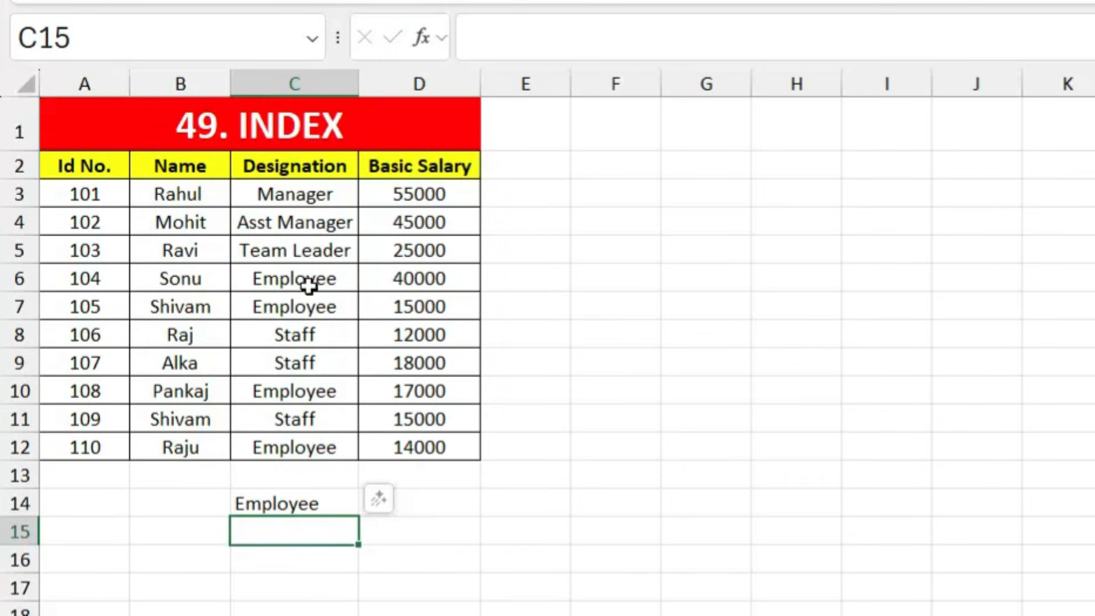
pyautogui.click(308, 286)
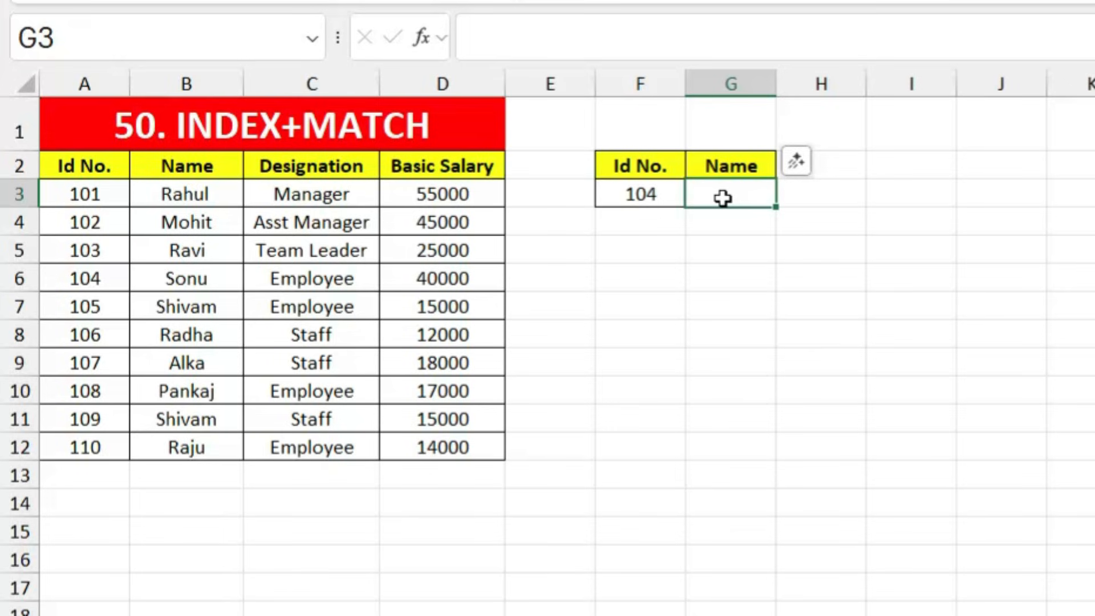
# Step: Start G3's INDEX over A2:D12 with a row MATCH of F3 in A2:A12
pyautogui.write('=inde')
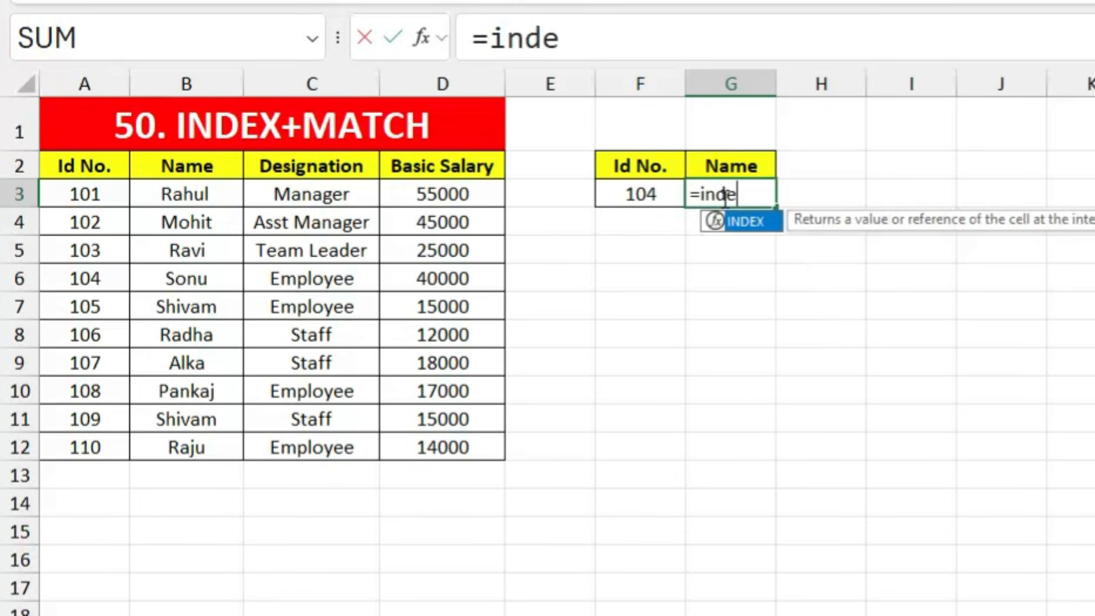
pyautogui.press('Tab')
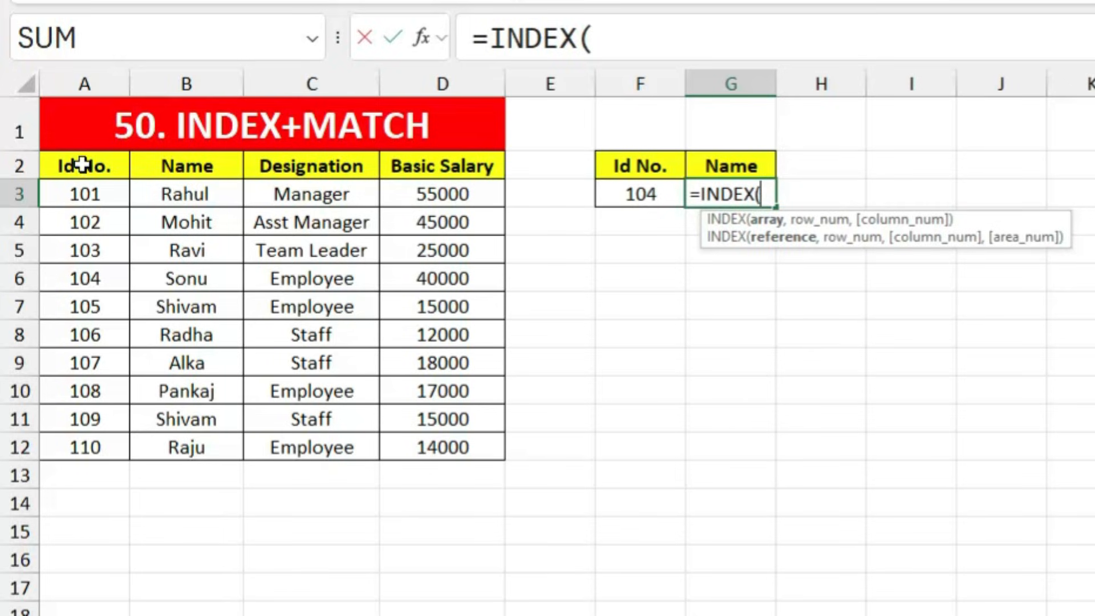
pyautogui.moveTo(89, 166); pyautogui.dragTo(454, 435)
pyautogui.write(',matc')
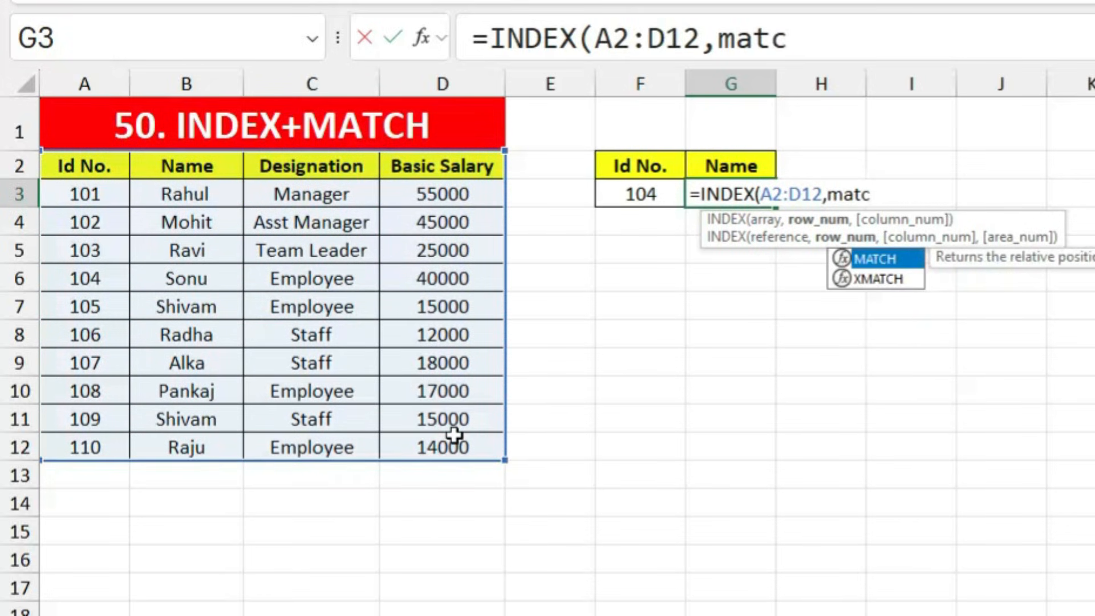
pyautogui.press('Tab')
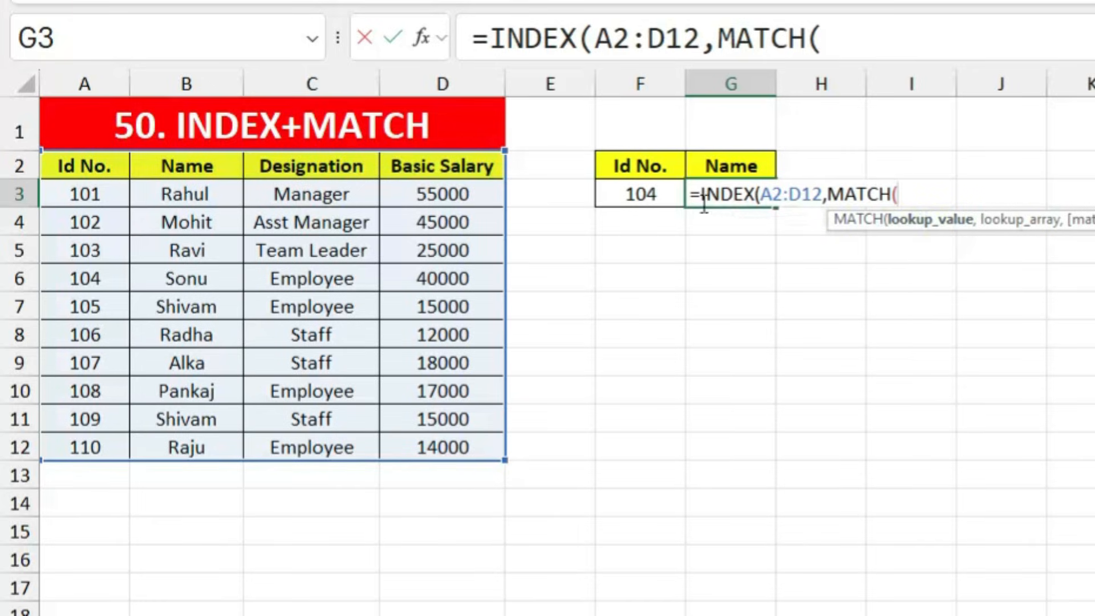
pyautogui.click(653, 194)
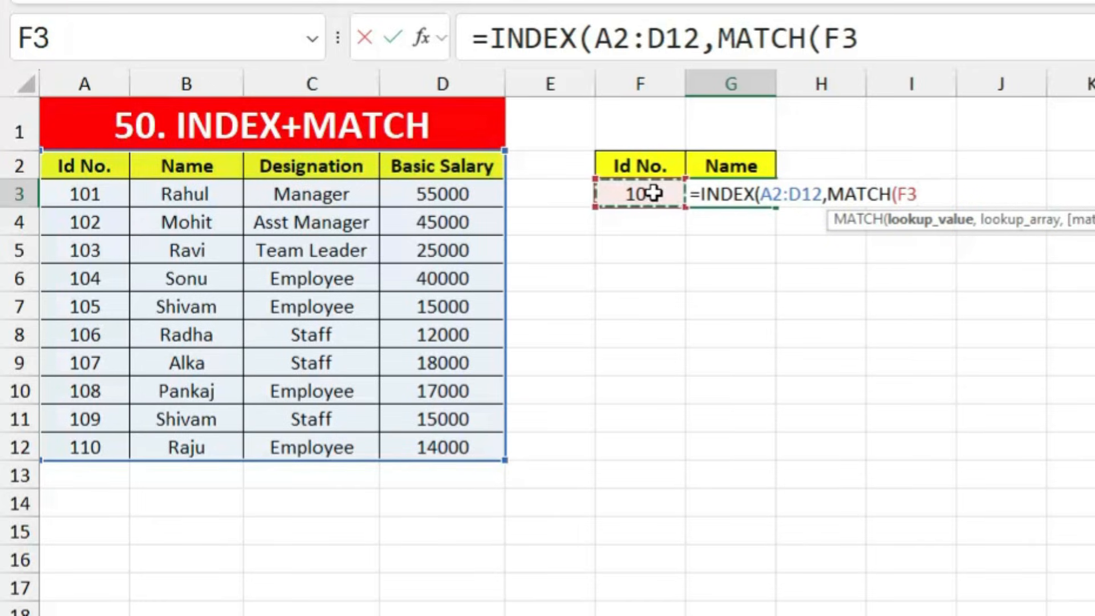
pyautogui.write(',')
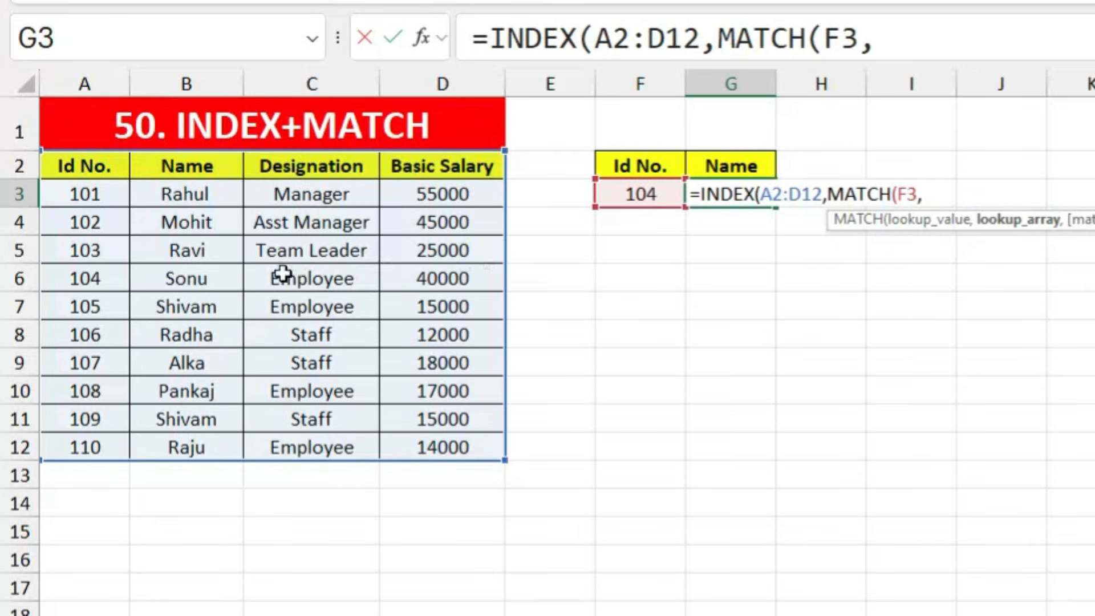
pyautogui.moveTo(99, 166); pyautogui.dragTo(86, 445)
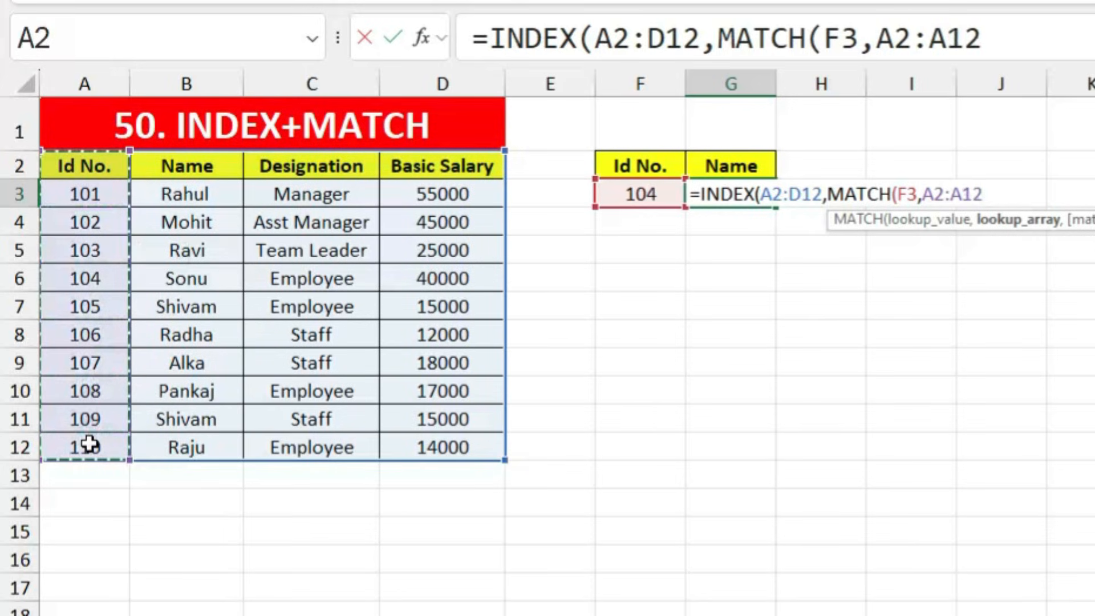
# Step: Add the column MATCH of G2 in A2:D2, enter it, and accept Excel's correction
pyautogui.write(',0)')
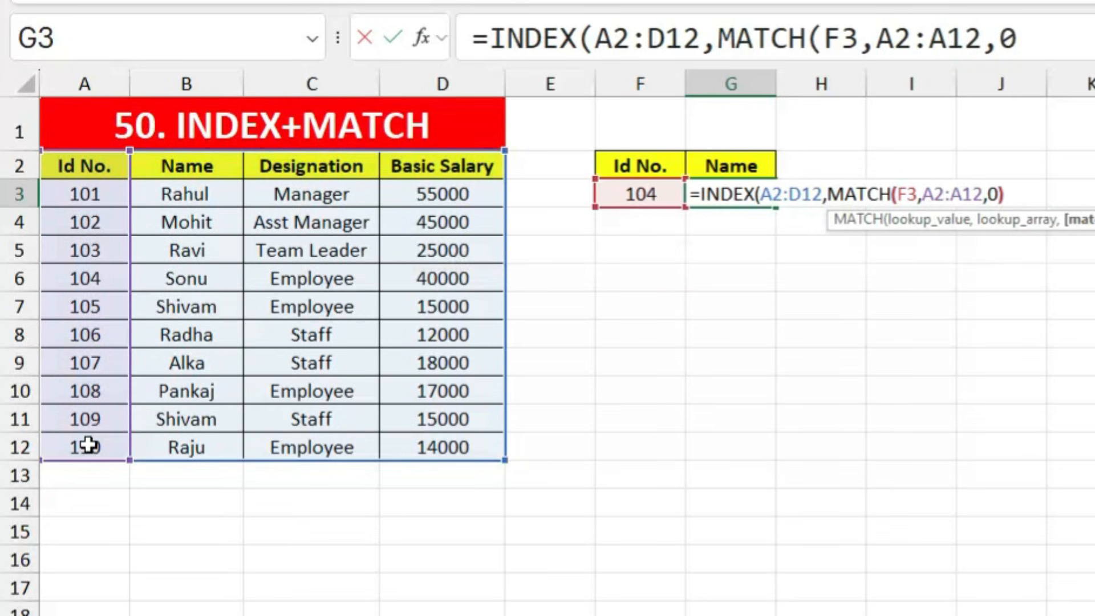
pyautogui.write(',mat')
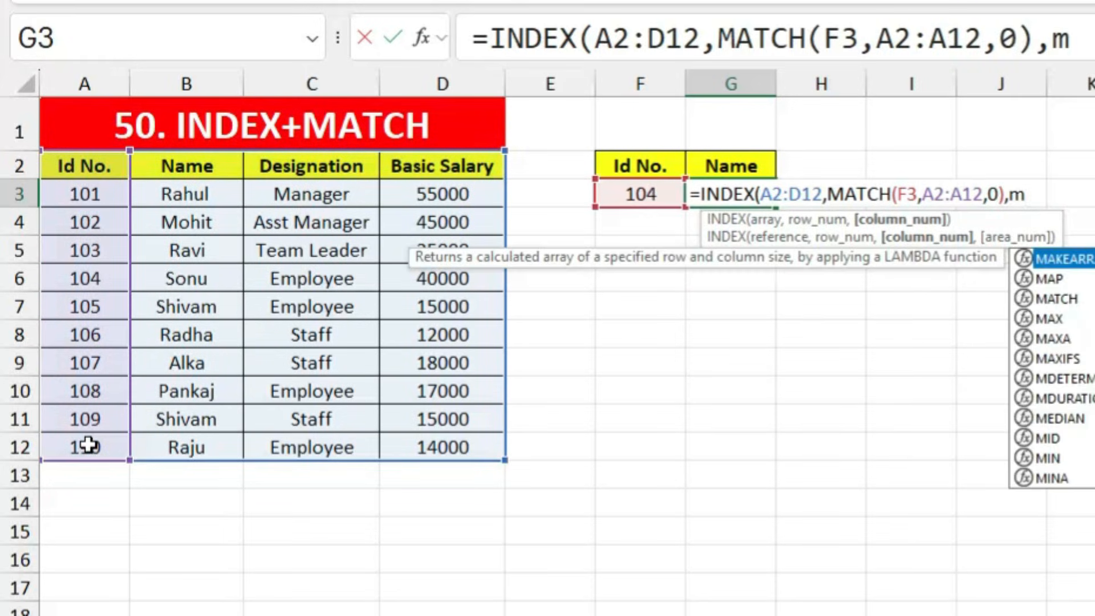
pyautogui.press('Tab')
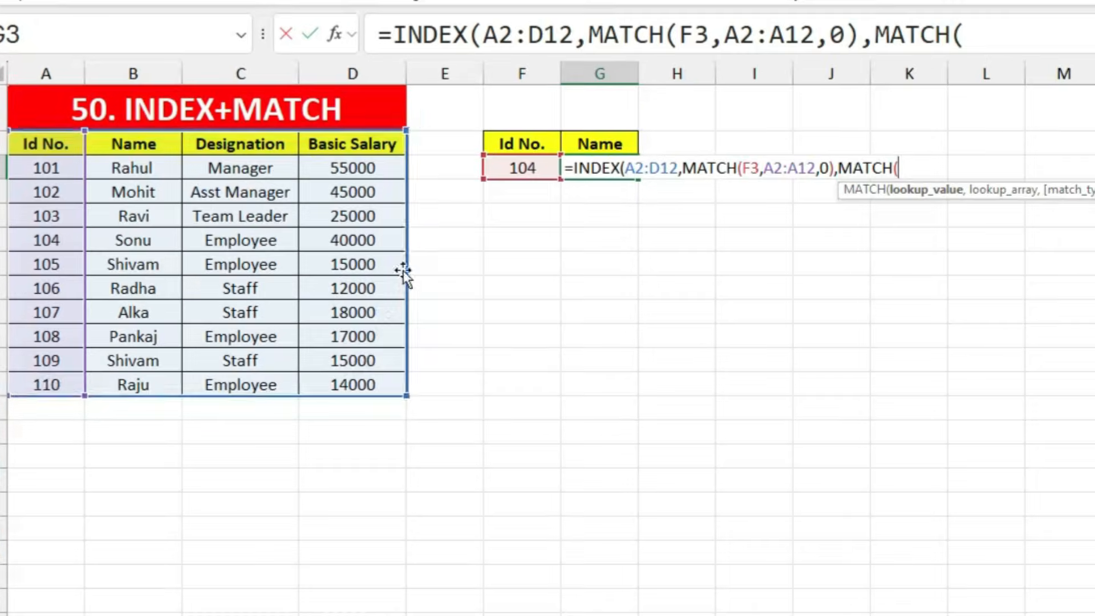
pyautogui.click(711, 166)
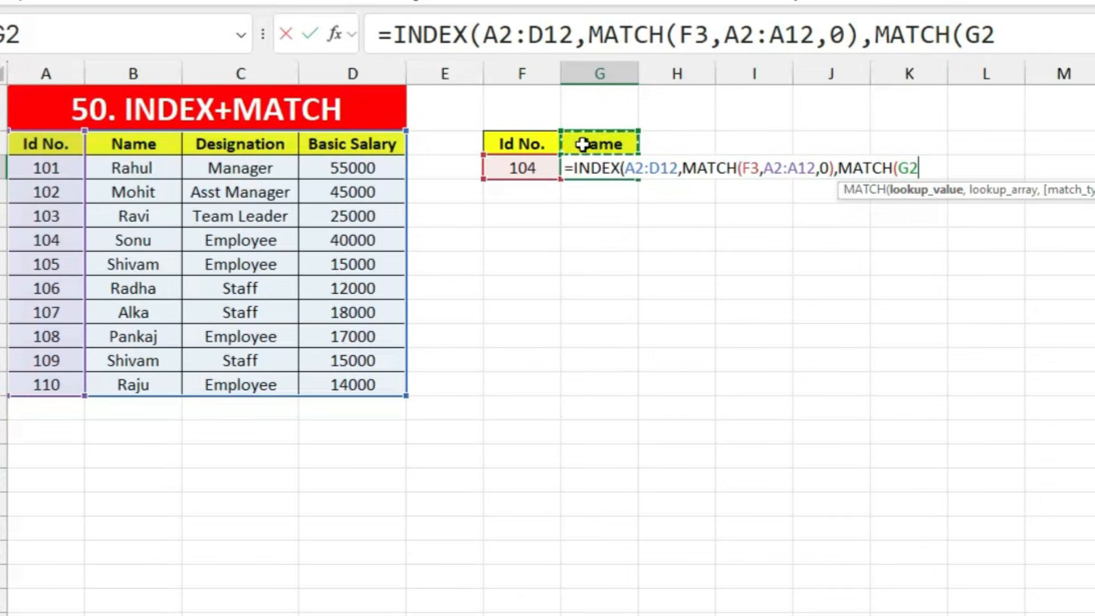
pyautogui.write(',')
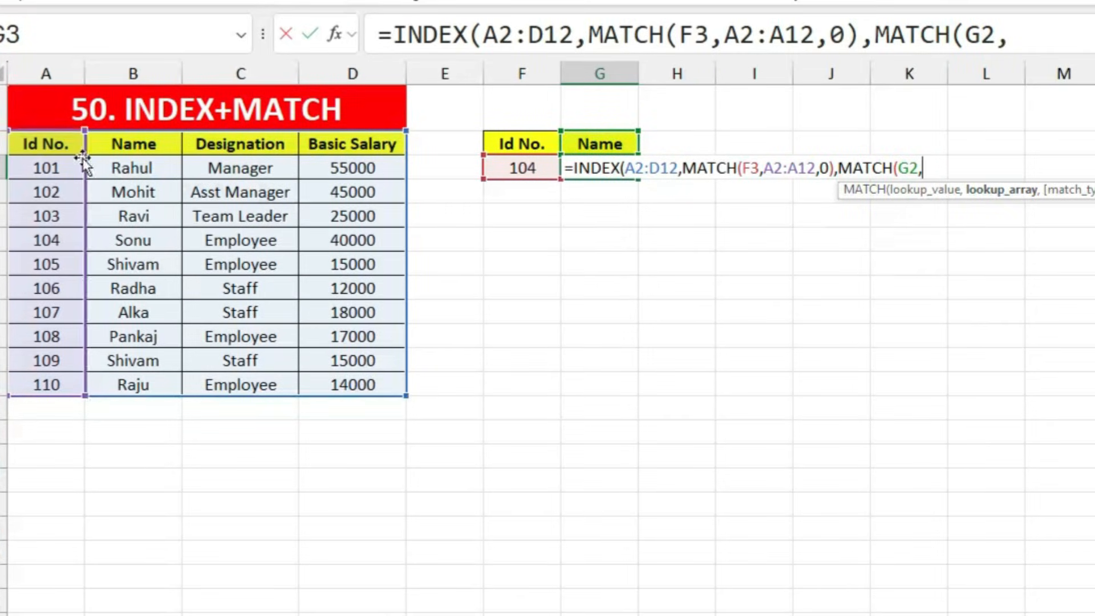
pyautogui.click(60, 146)
pyautogui.moveTo(60, 147); pyautogui.dragTo(335, 146)
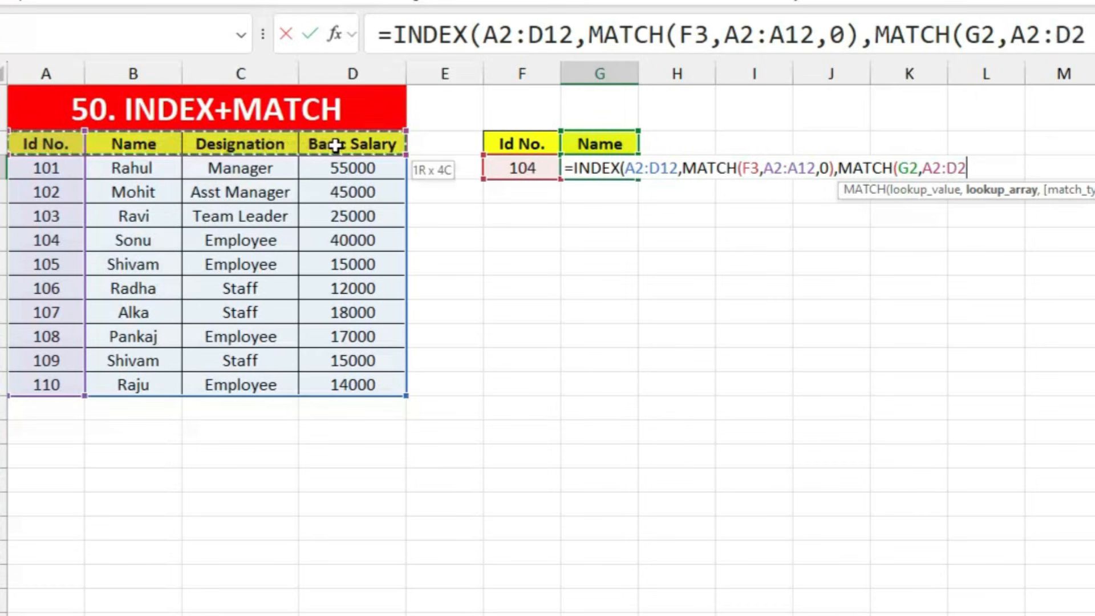
pyautogui.write(',0')
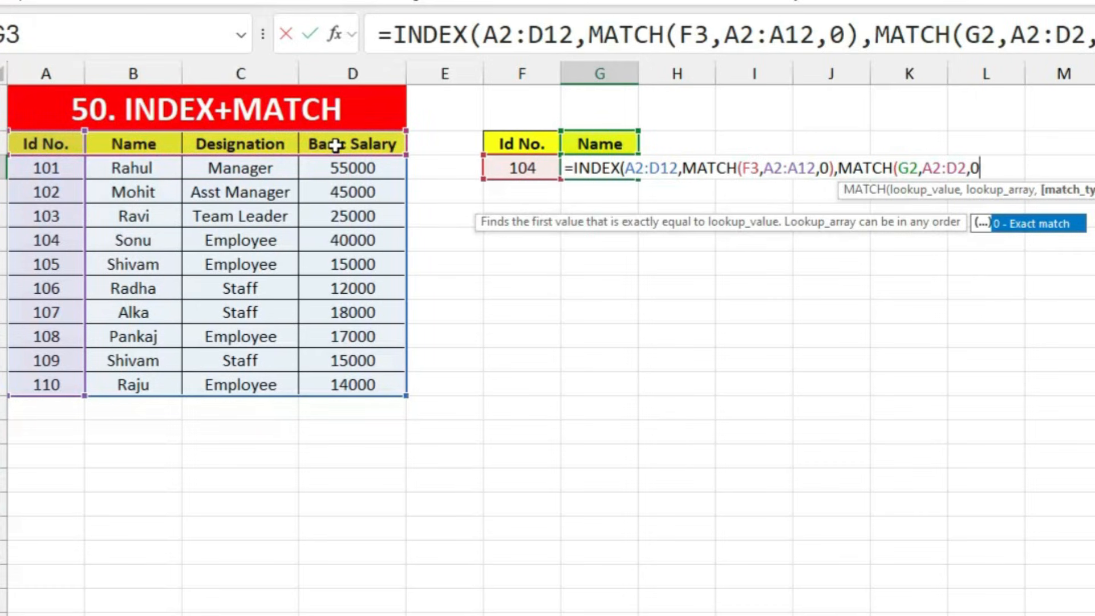
pyautogui.write(')')
pyautogui.press('Return')
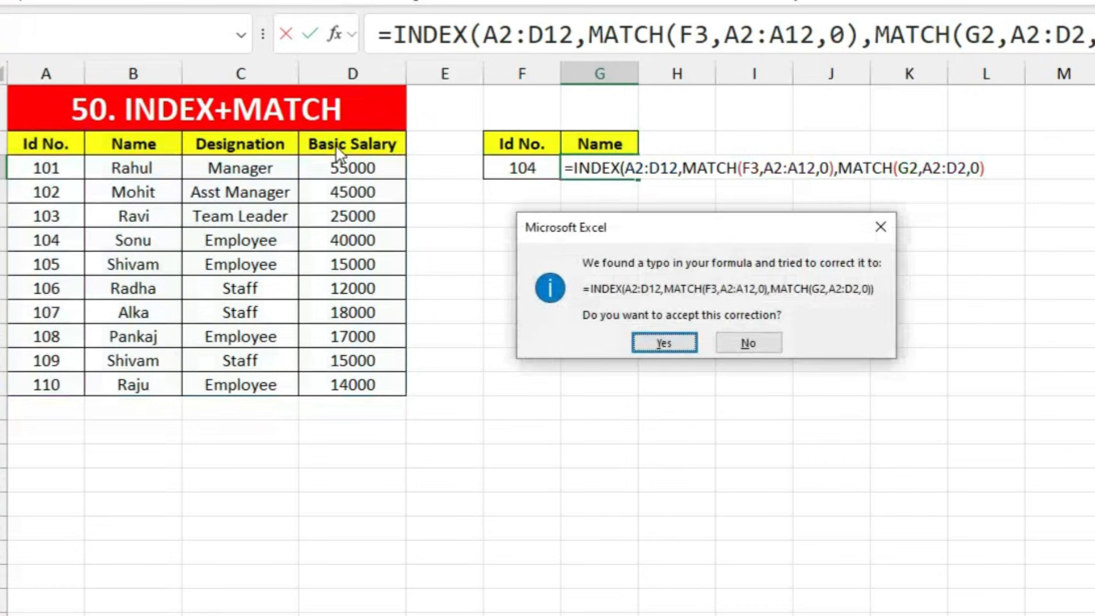
pyautogui.press('Return')
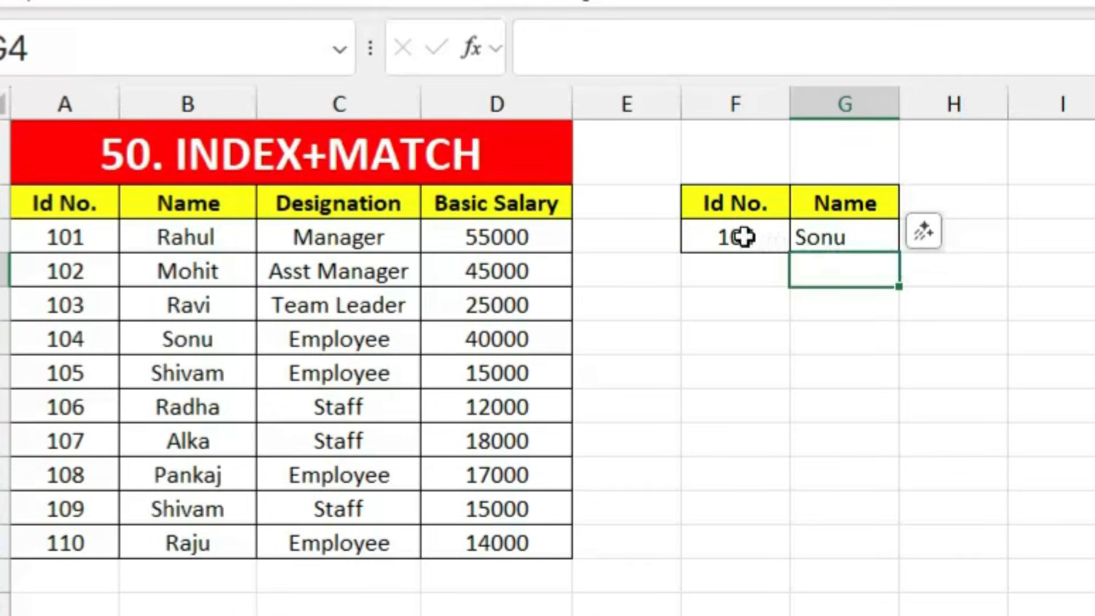
# Step: Change the lookup Id No. to 106 so G3 shows Radha
pyautogui.click(739, 238)
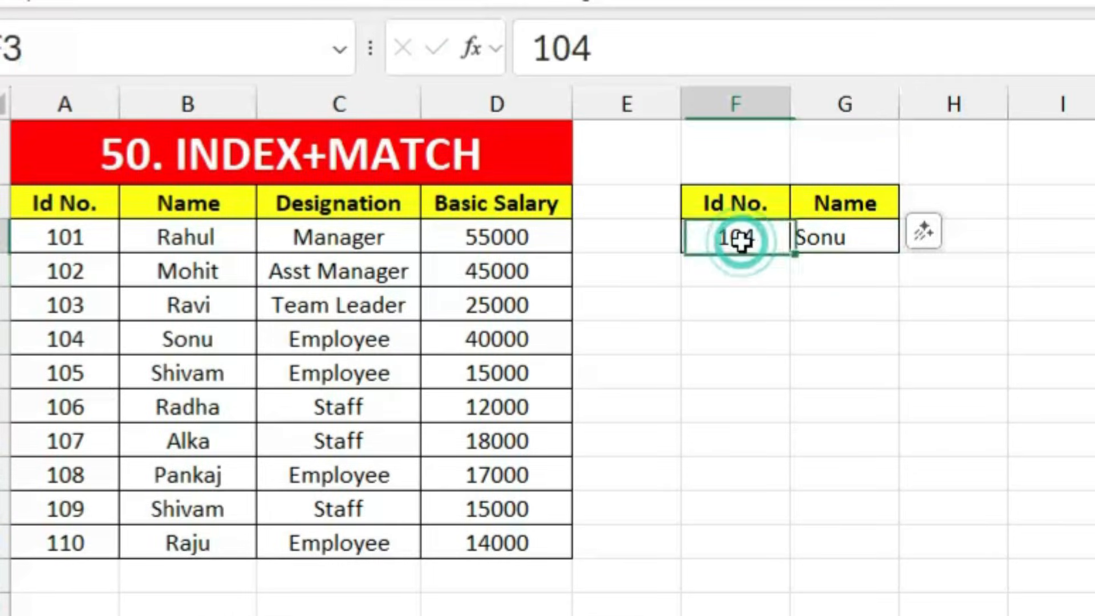
pyautogui.write('106')
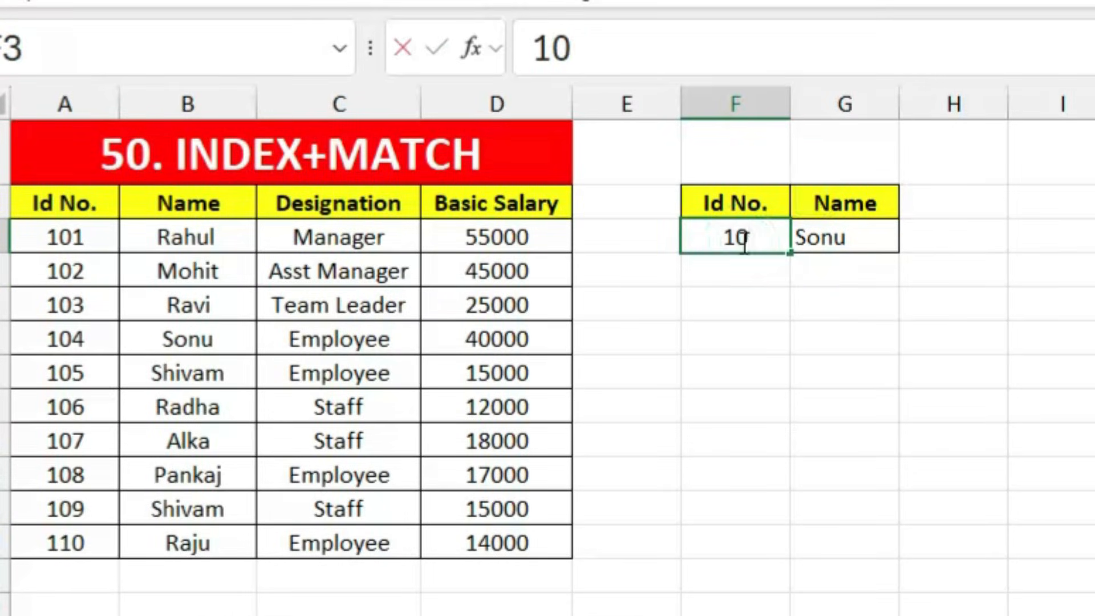
pyautogui.press('Return')
pyautogui.click(953, 241)
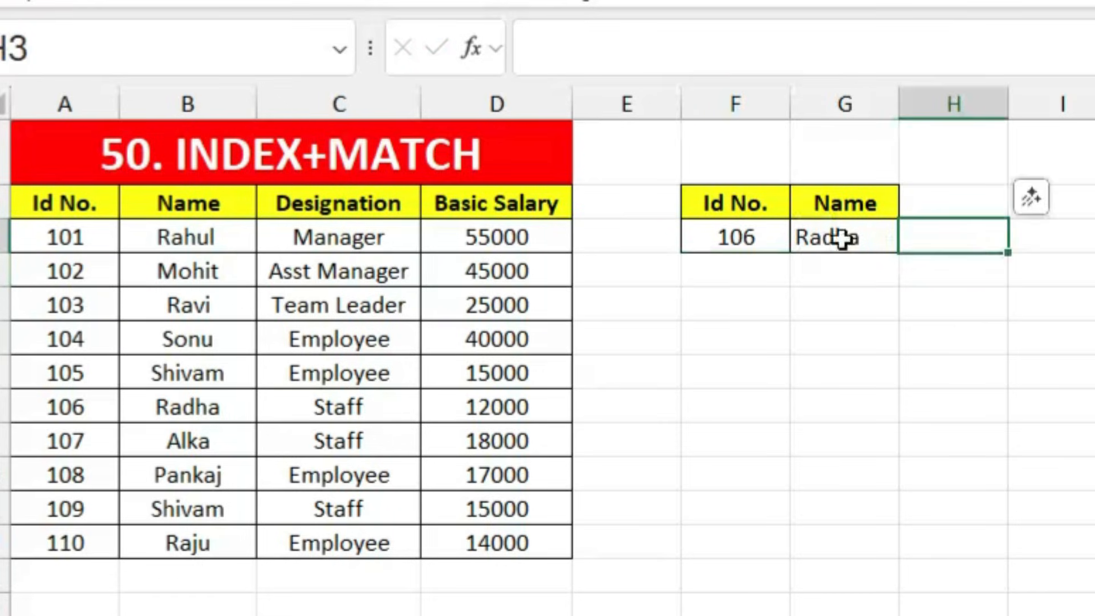
# Step: Replace the Name header in G2 with Designation and widen column G to fit
pyautogui.click(389, 205)
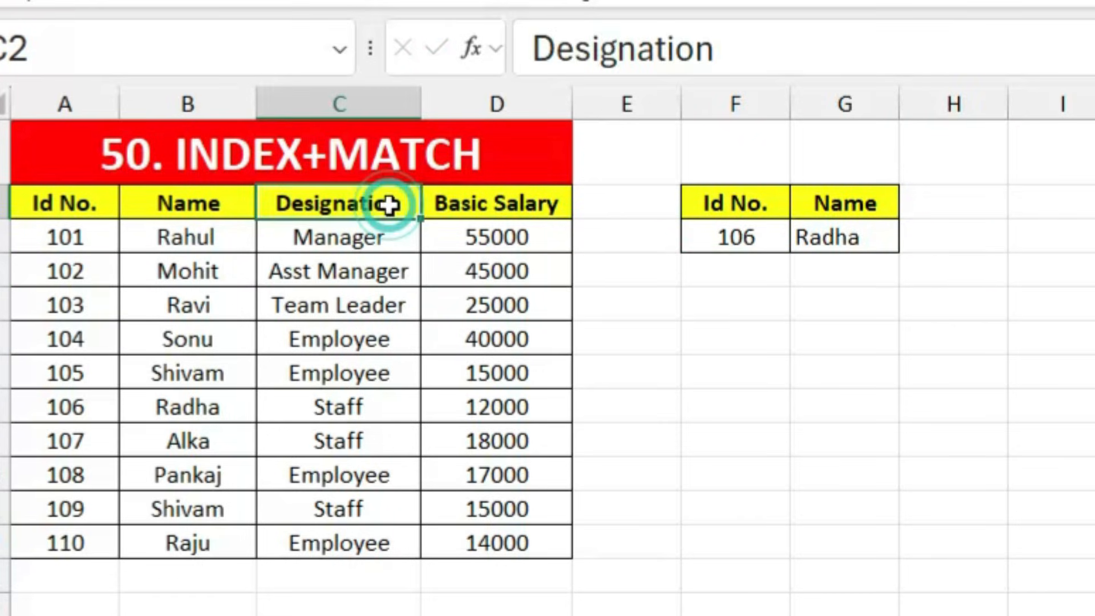
pyautogui.hotkey('ctrl', 'c')
pyautogui.click(853, 200)
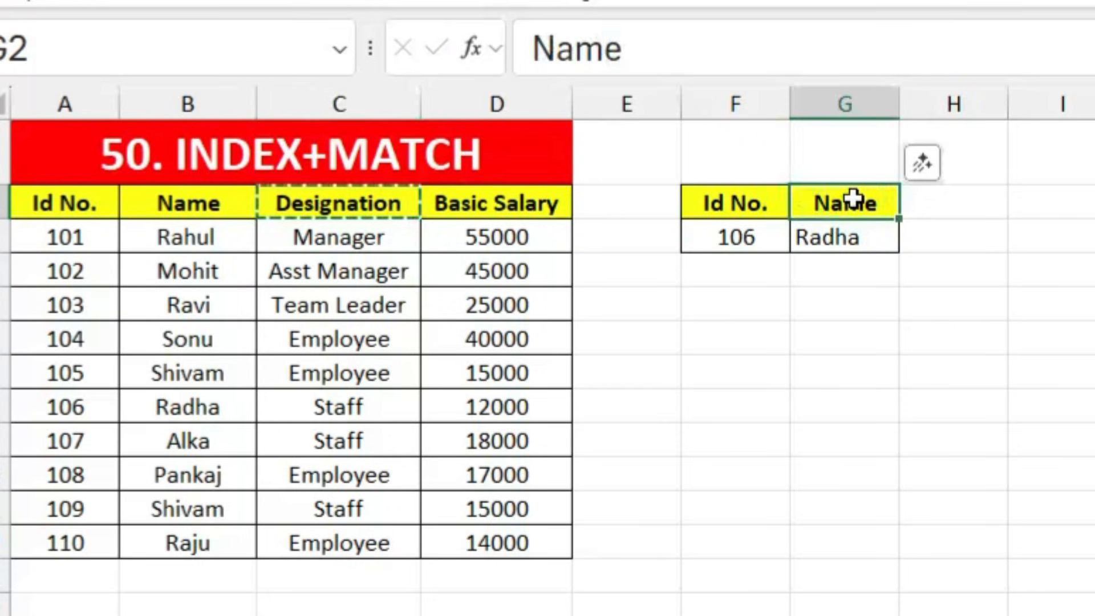
pyautogui.hotkey('ctrl', 'v')
pyautogui.click(977, 336)
pyautogui.moveTo(900, 104); pyautogui.dragTo(926, 249)
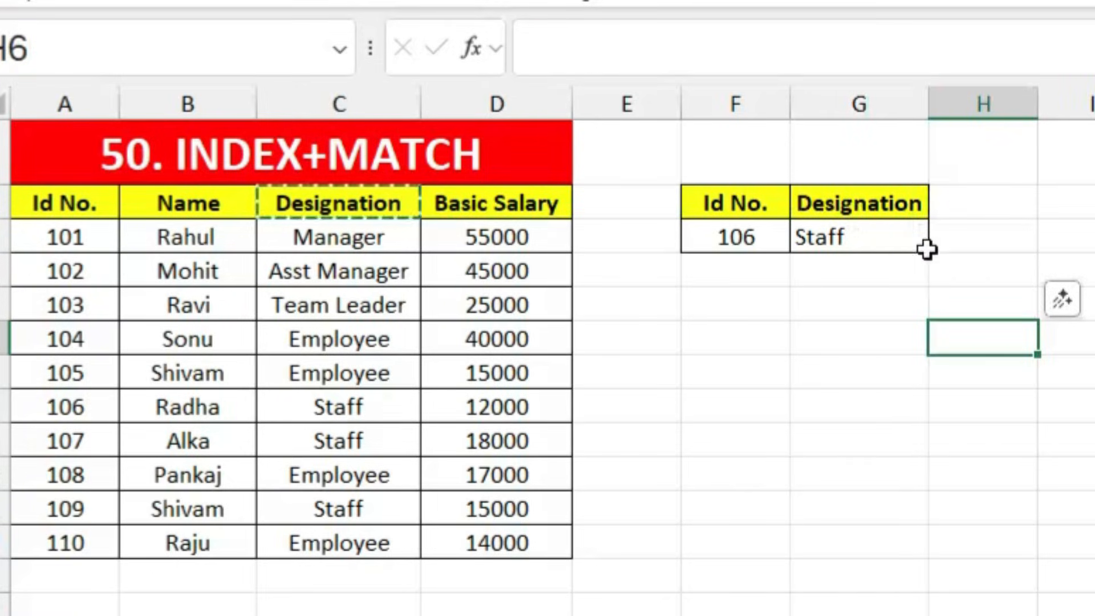
# Step: Highlight employee 106's row in the table and cancel the pending copy
pyautogui.click(82, 402)
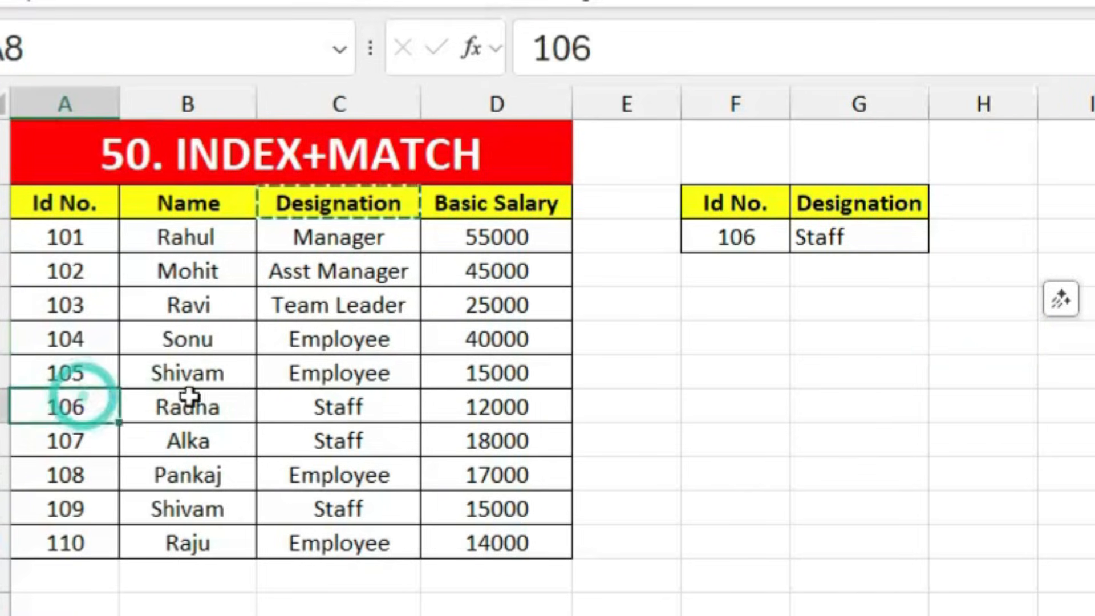
pyautogui.moveTo(188, 395); pyautogui.dragTo(310, 391)
pyautogui.click(856, 454)
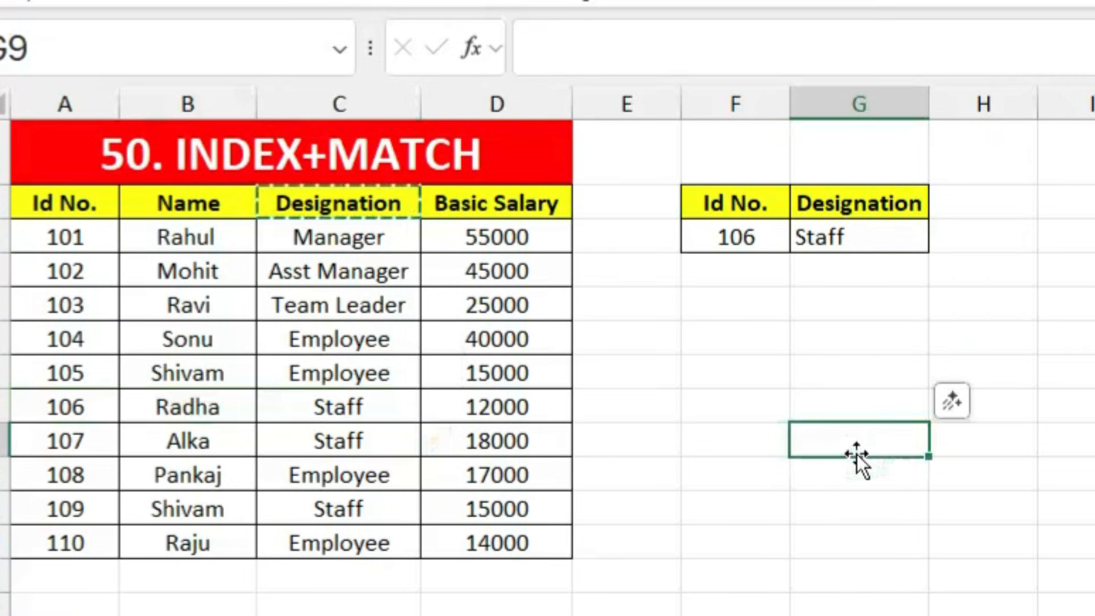
pyautogui.press('Escape')
pyautogui.click(806, 546)
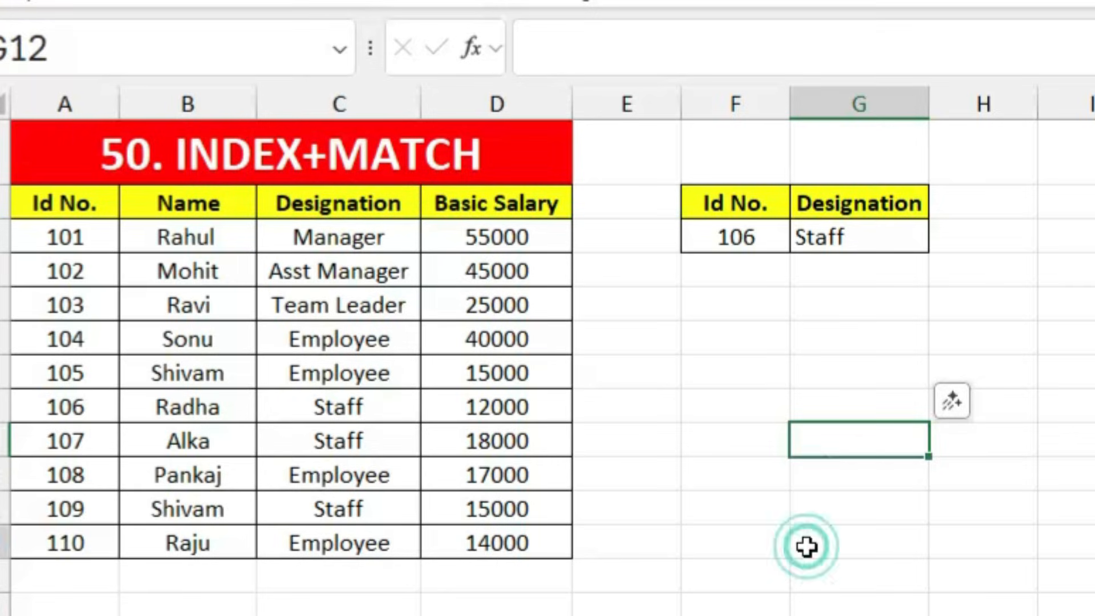
# Step: Clear G3 and begin =INDEX(A2:D12,MATCH(F3,A2:A12,0) for the row lookup
pyautogui.click(836, 240)
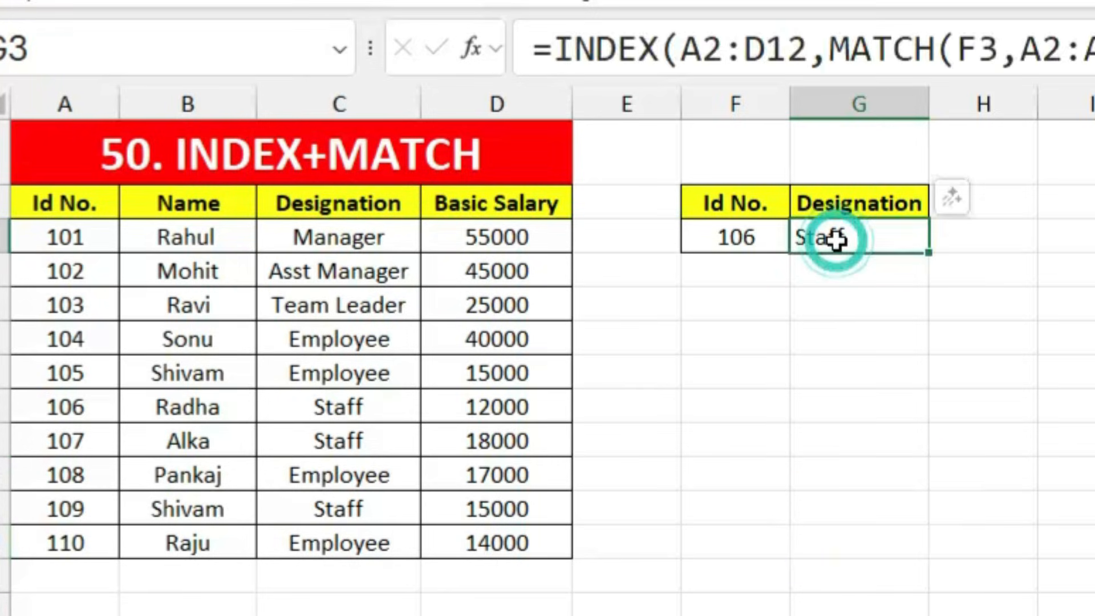
pyautogui.press('Delete')
pyautogui.write('=inde')
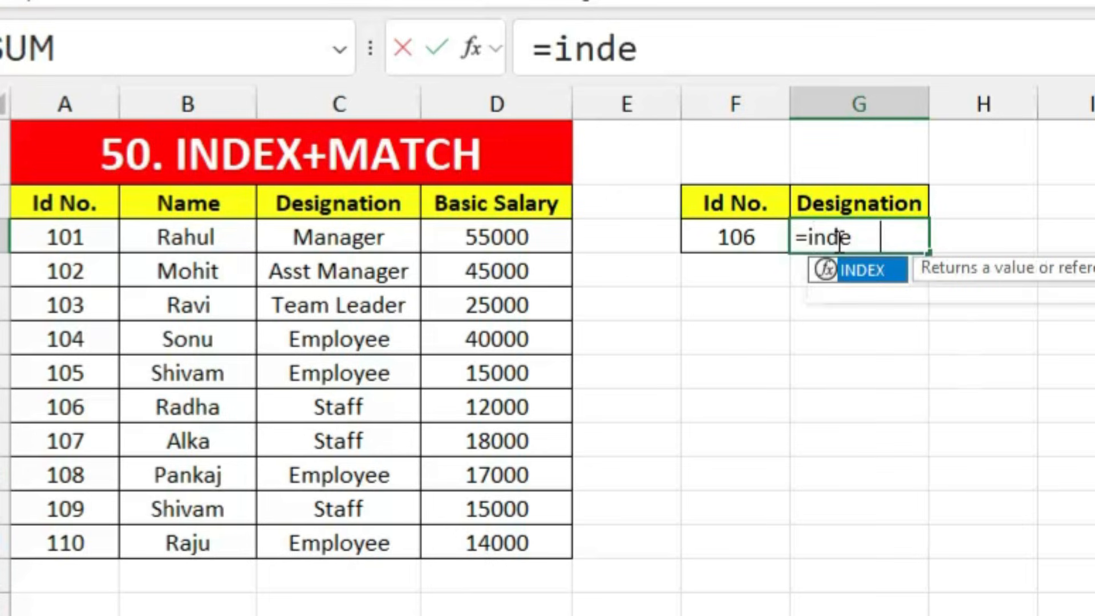
pyautogui.press('Tab')
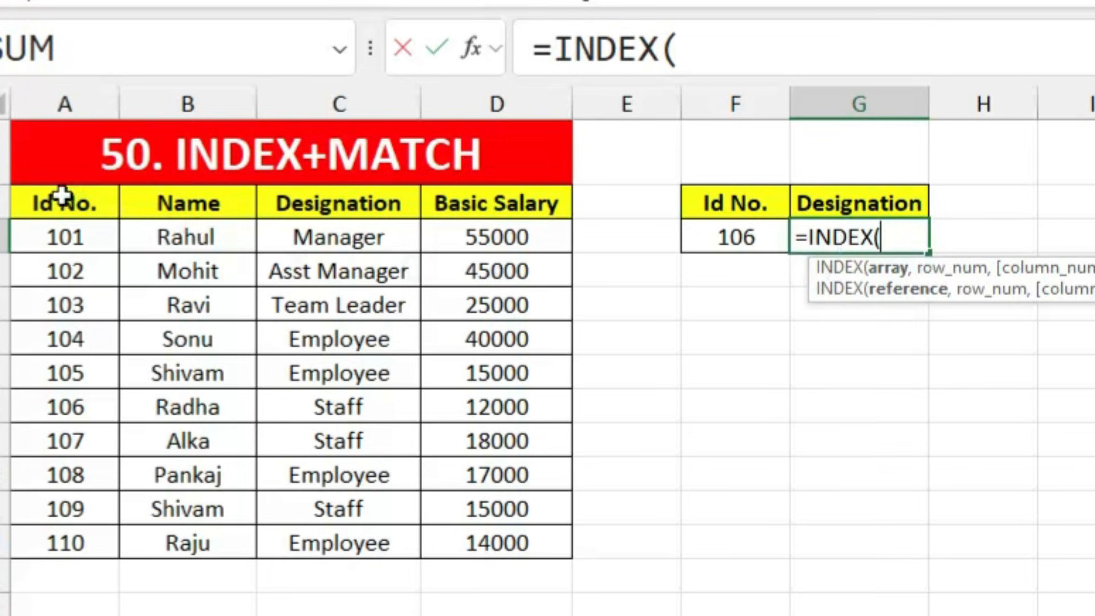
pyautogui.moveTo(53, 199); pyautogui.dragTo(484, 531)
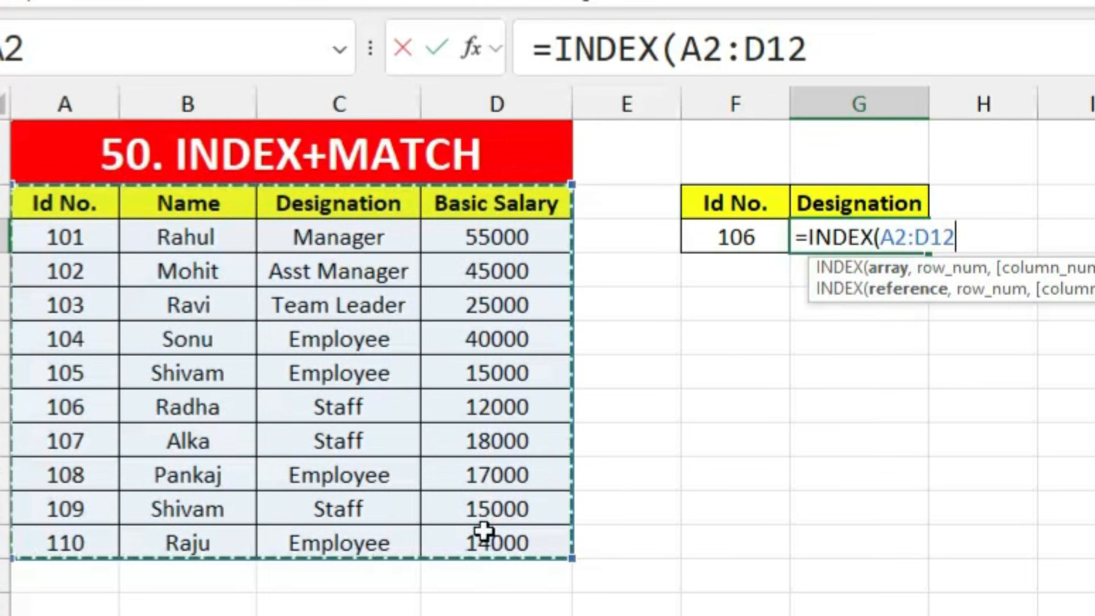
pyautogui.write(',mat')
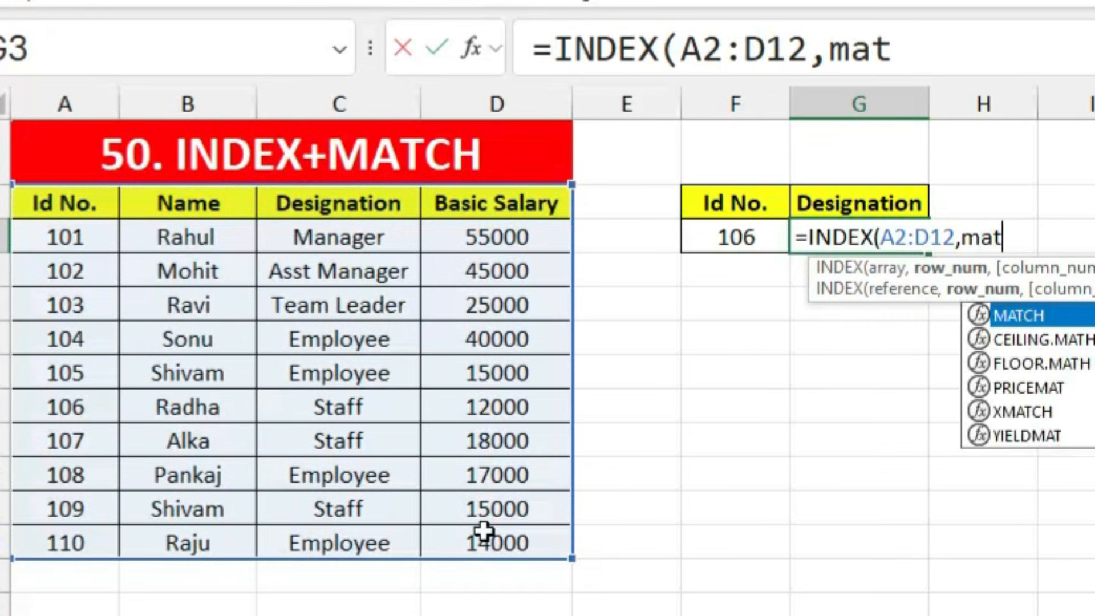
pyautogui.press('Tab')
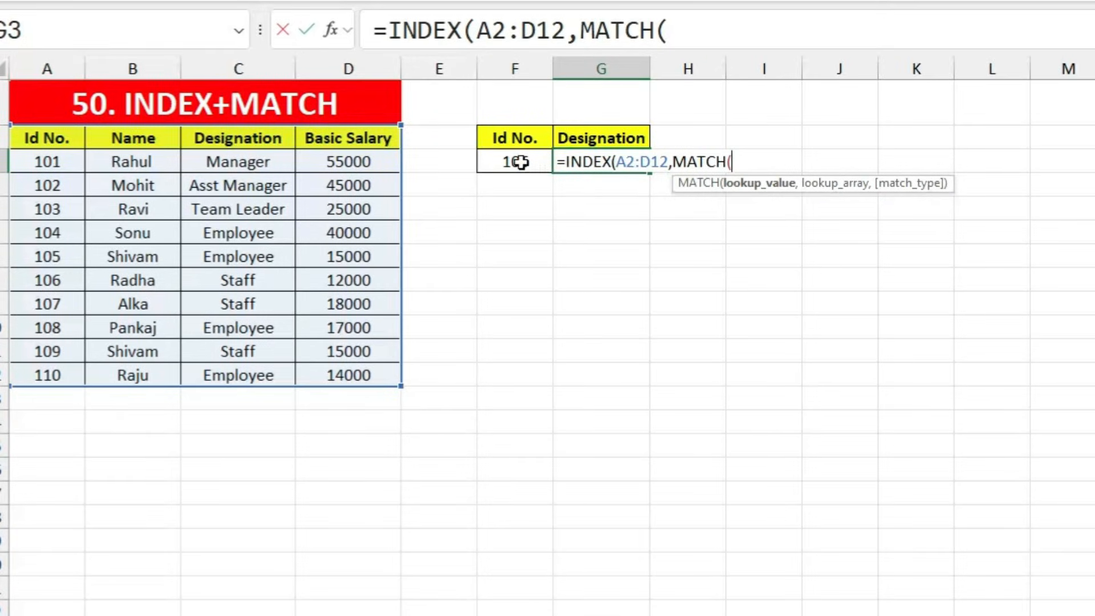
pyautogui.click(521, 162)
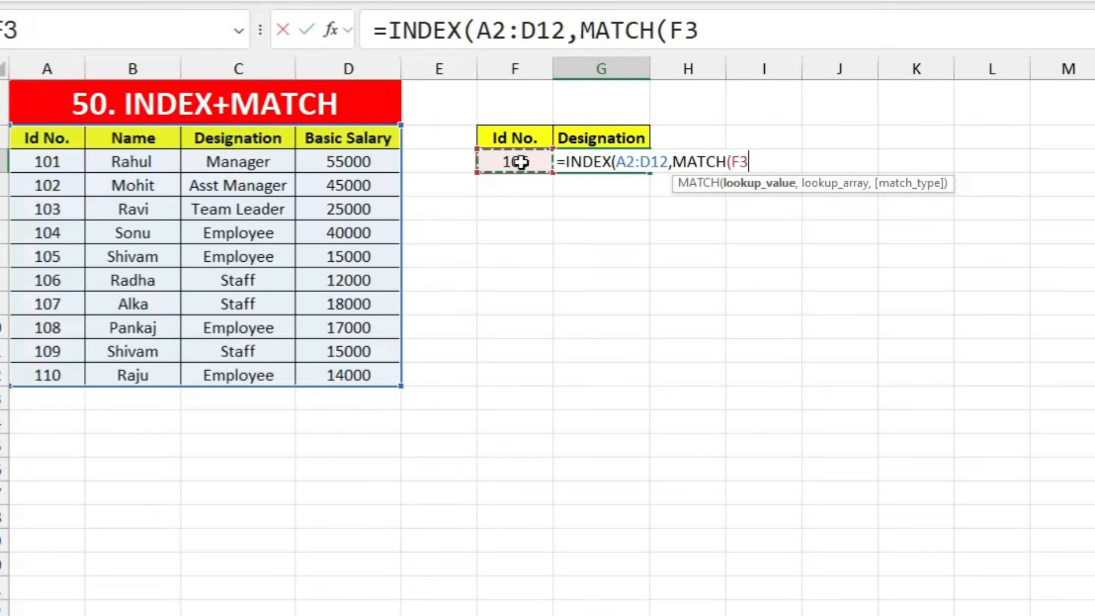
pyautogui.write(',')
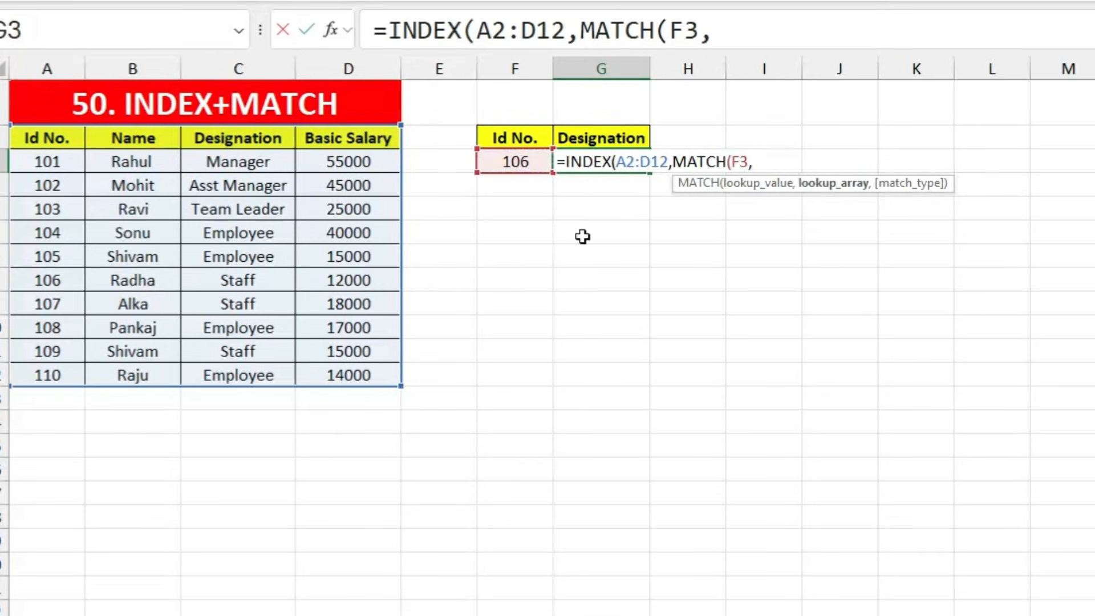
pyautogui.moveTo(75, 148); pyautogui.dragTo(60, 375)
# Step: Finish with the column MATCH(G2,A2:D2,0) and enter it, returning Staff
pyautogui.write(',0')
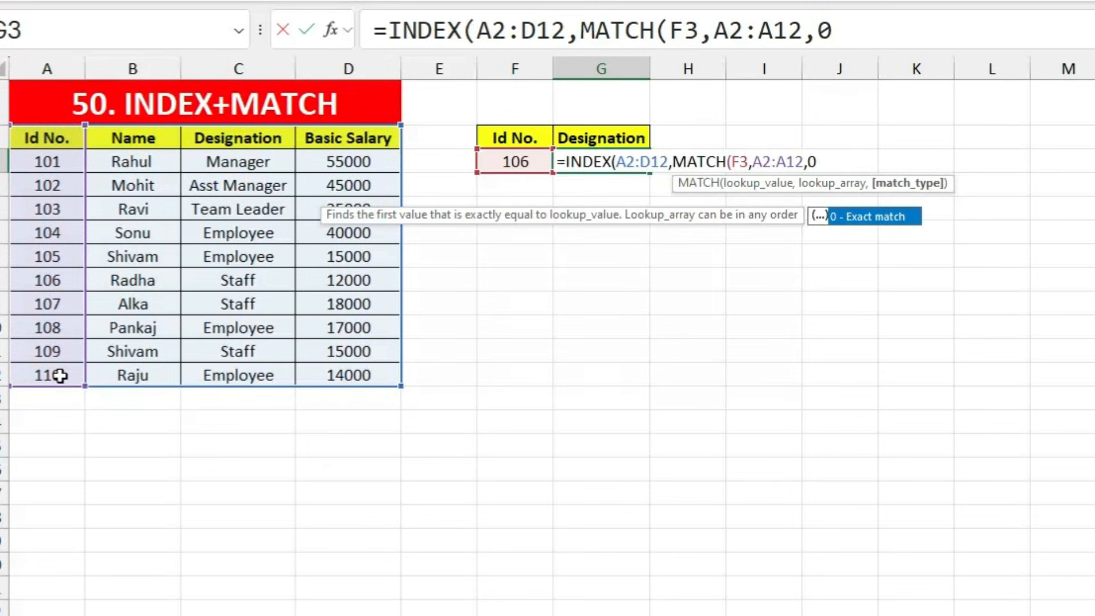
pyautogui.write('),m')
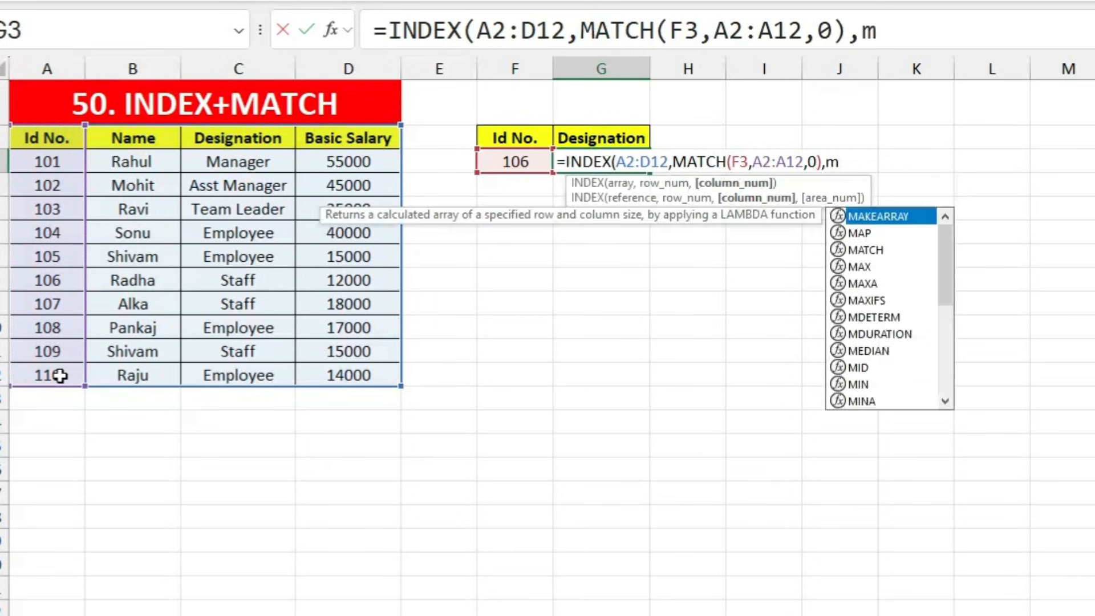
pyautogui.write('atc')
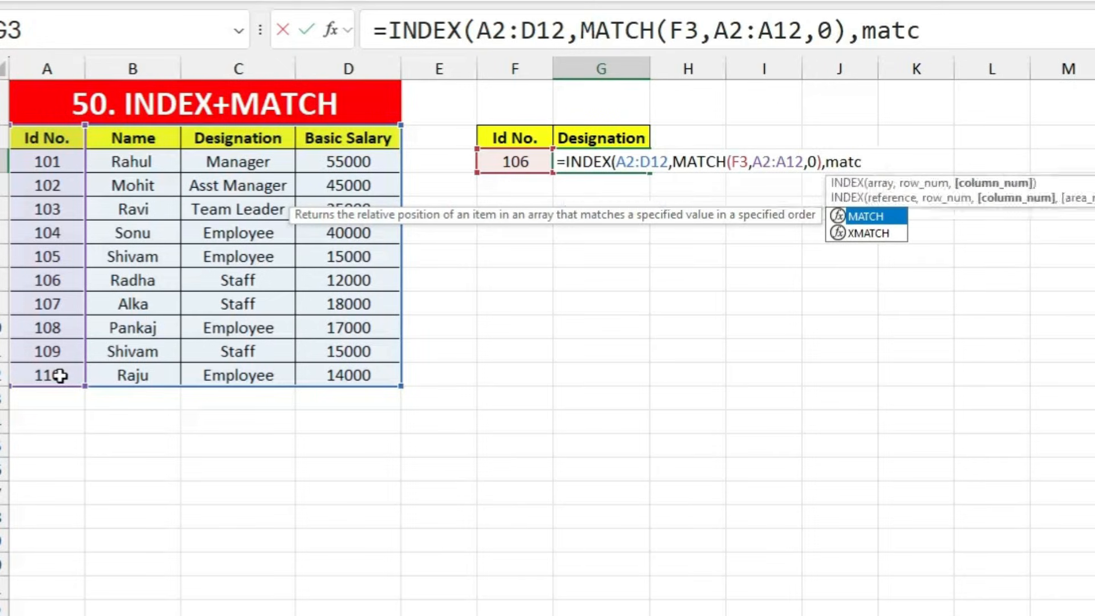
pyautogui.press('Tab')
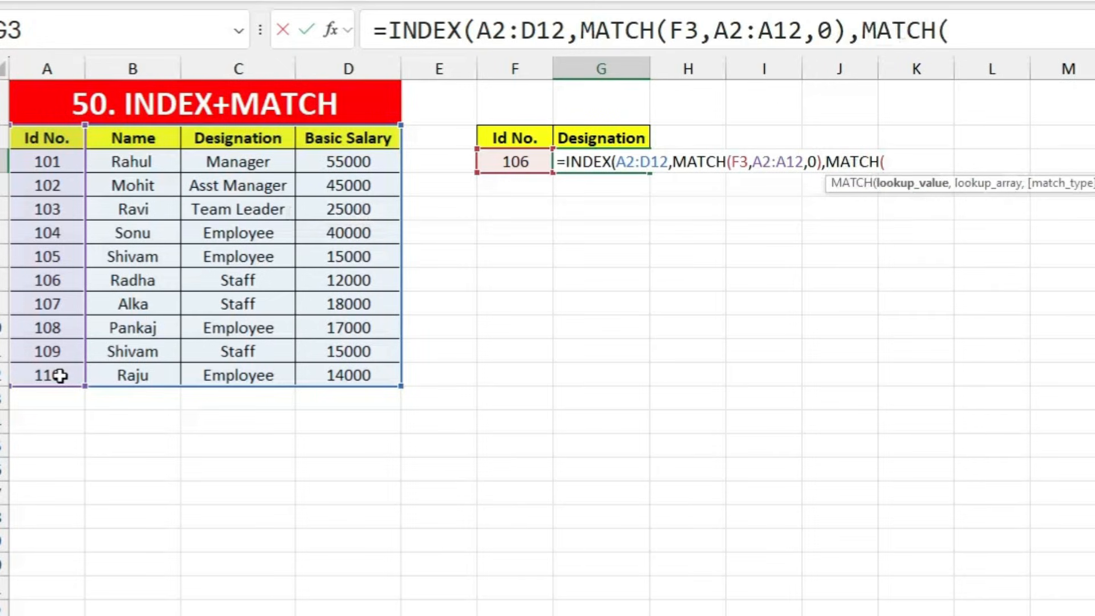
pyautogui.click(589, 135)
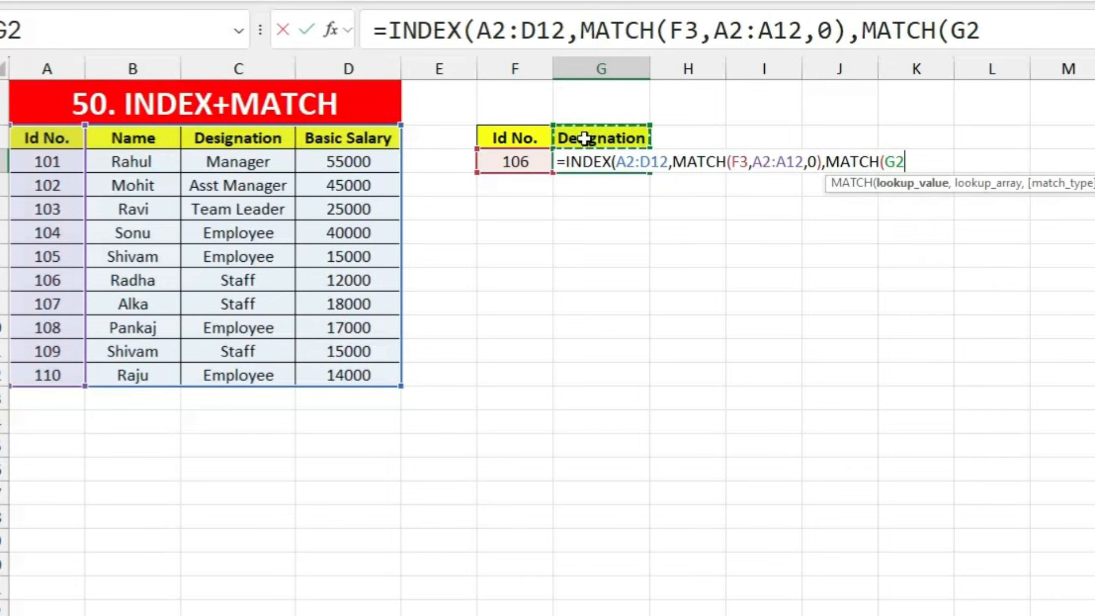
pyautogui.write(',')
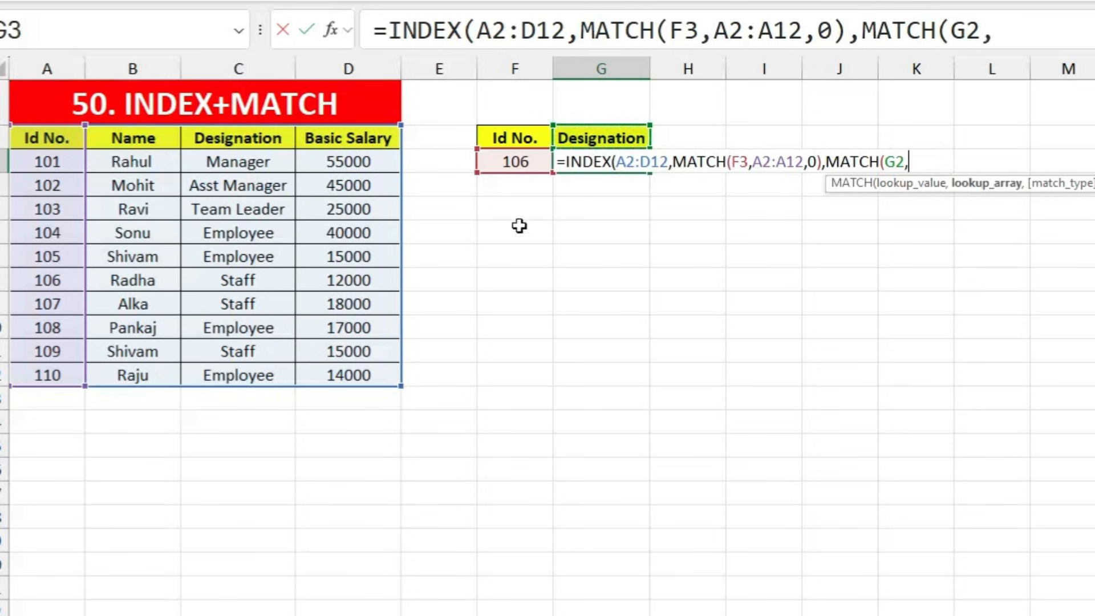
pyautogui.moveTo(56, 138); pyautogui.dragTo(352, 135)
pyautogui.write(',0')
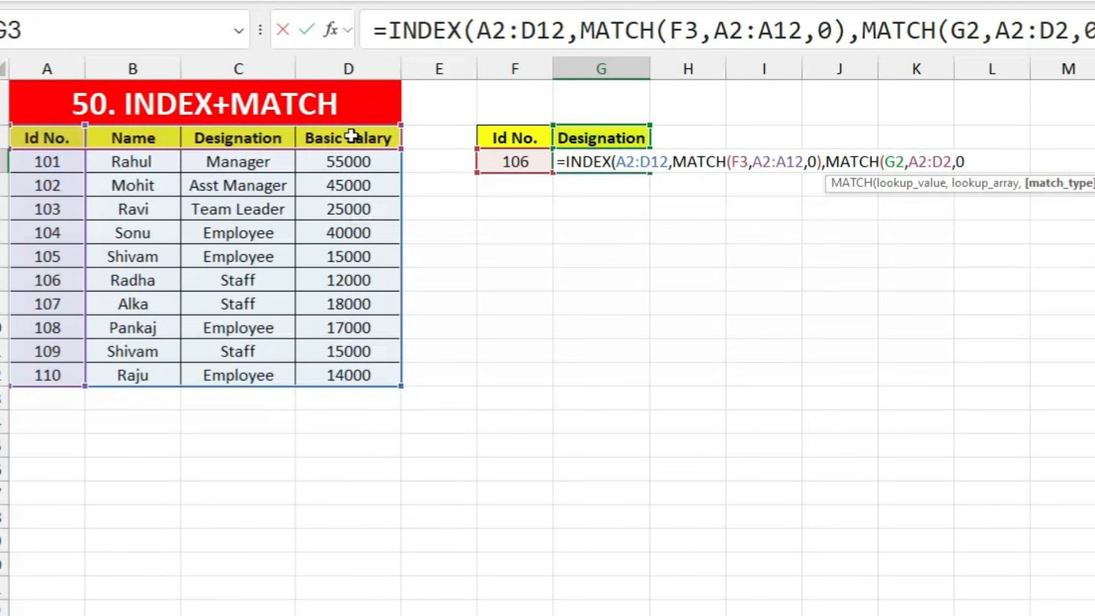
pyautogui.press('Return')
pyautogui.press('Return')
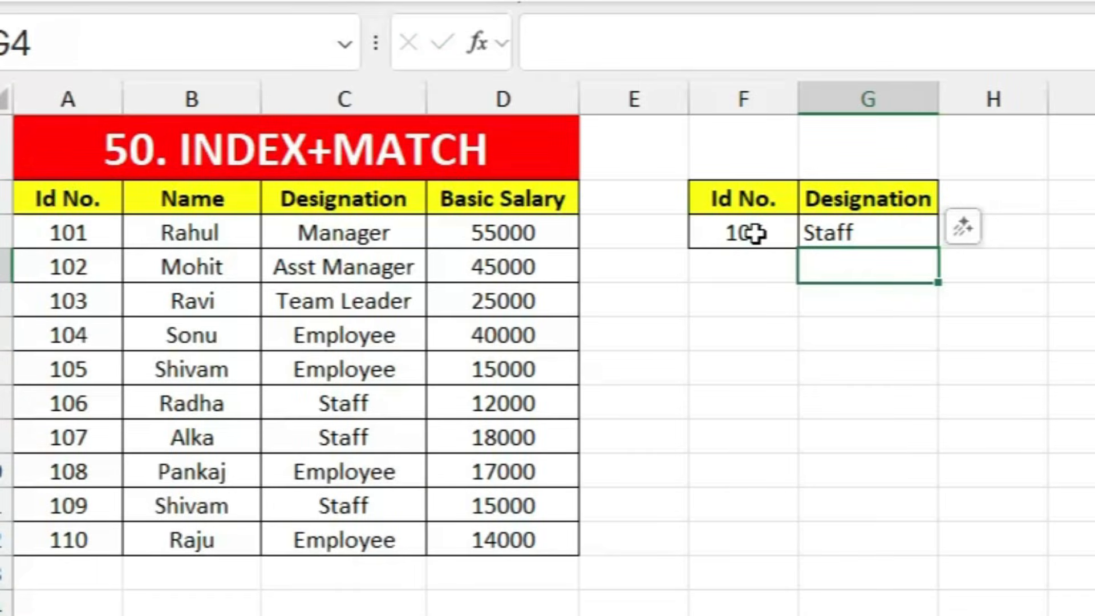
# Step: Test the lookup by changing the Id in F3 to 109, then back to 102
pyautogui.click(559, 173)
pyautogui.doubleClick(754, 233)
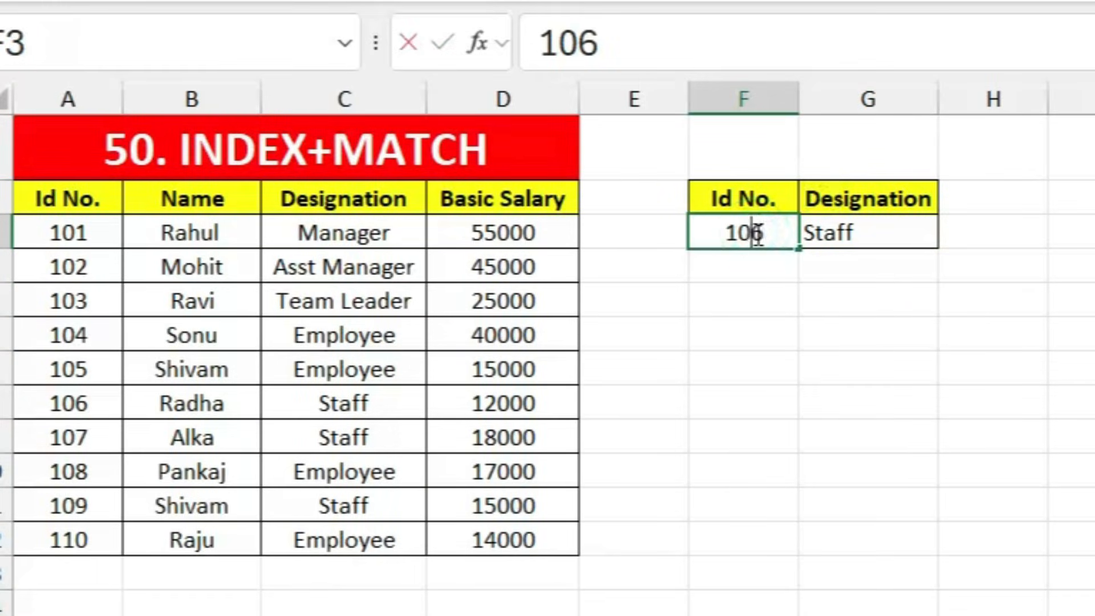
pyautogui.press('BackSpace')
pyautogui.write('9')
pyautogui.press('Return')
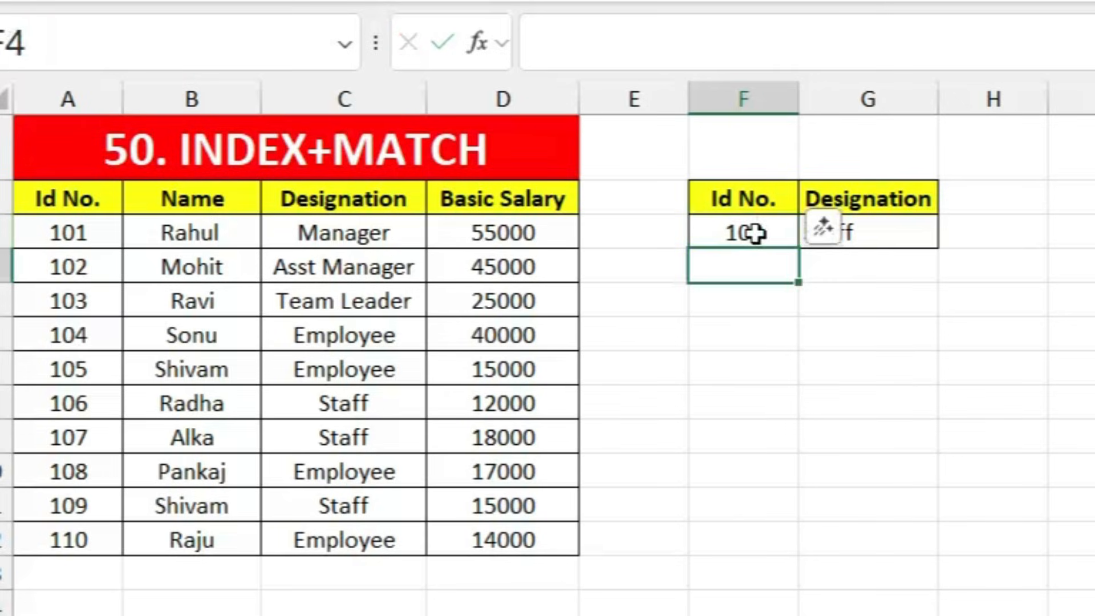
pyautogui.click(960, 334)
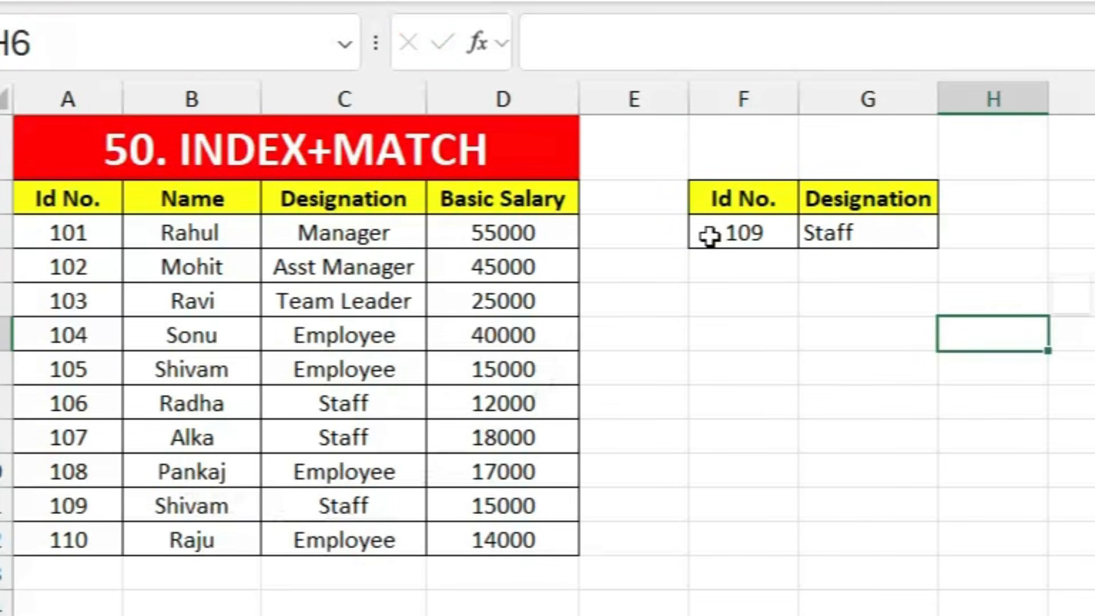
pyautogui.click(732, 232)
pyautogui.write('102')
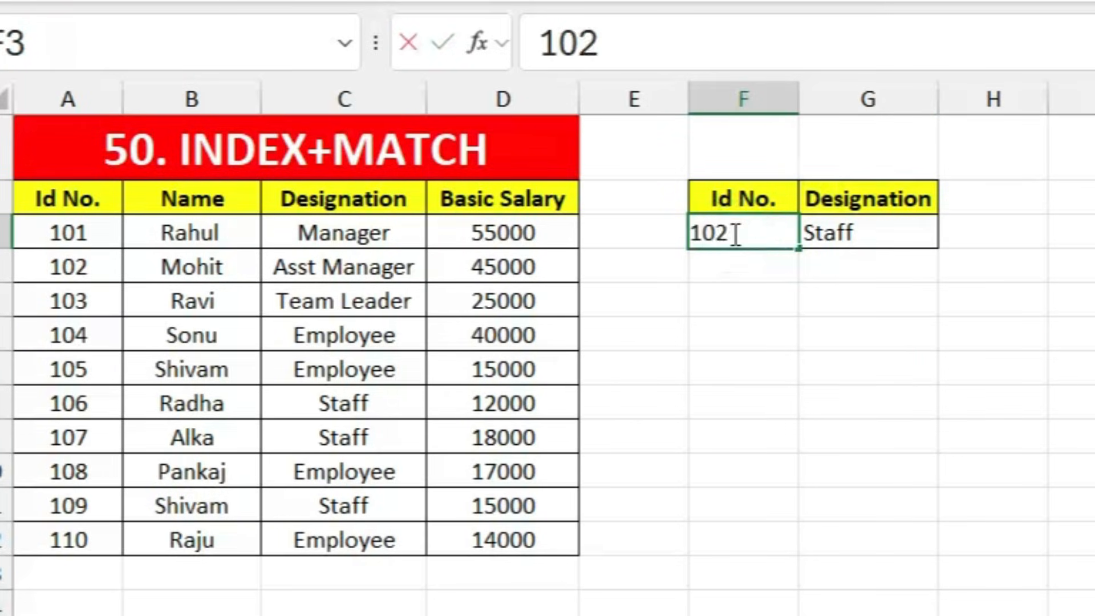
pyautogui.press('Return')
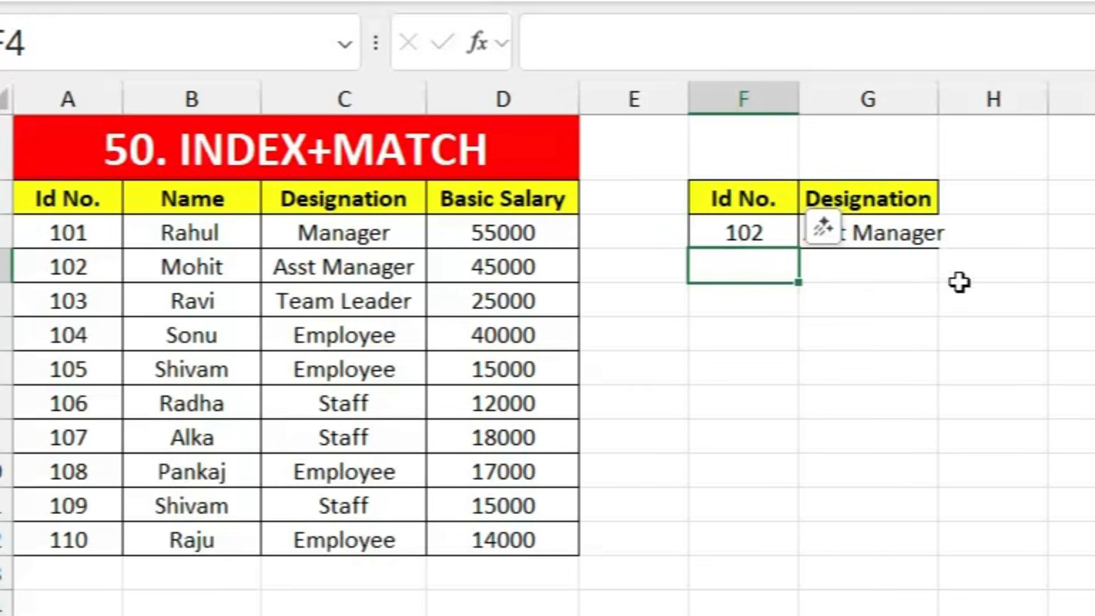
pyautogui.click(894, 276)
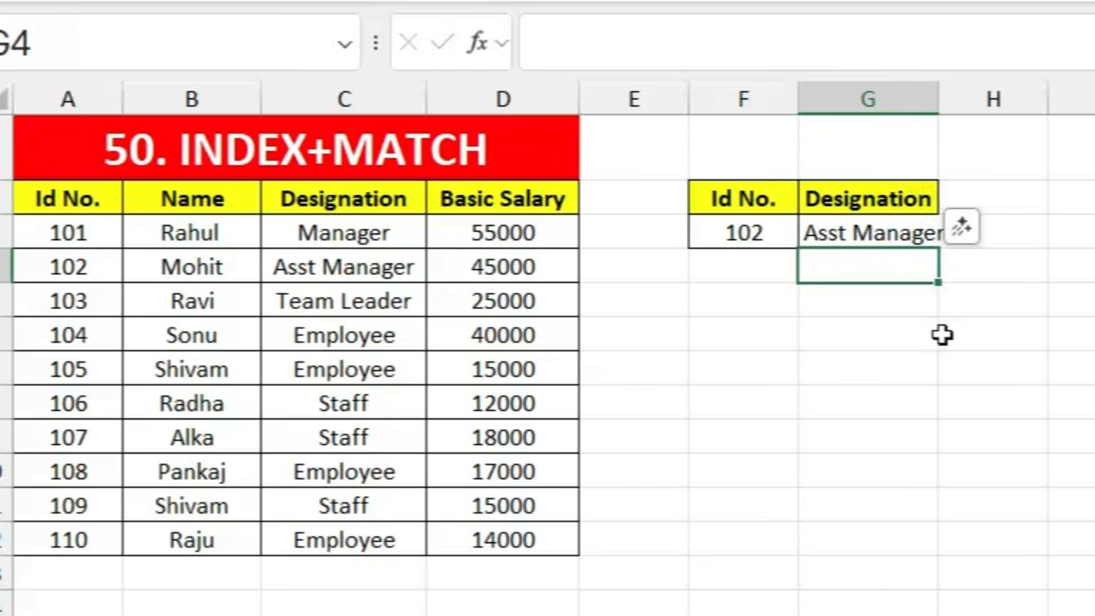
# Step: Copy the Basic Salary header into the lookup header and confirm ID 102's row shows 45000
pyautogui.click(508, 200)
pyautogui.hotkey('ctrl', 'c')
pyautogui.click(835, 198)
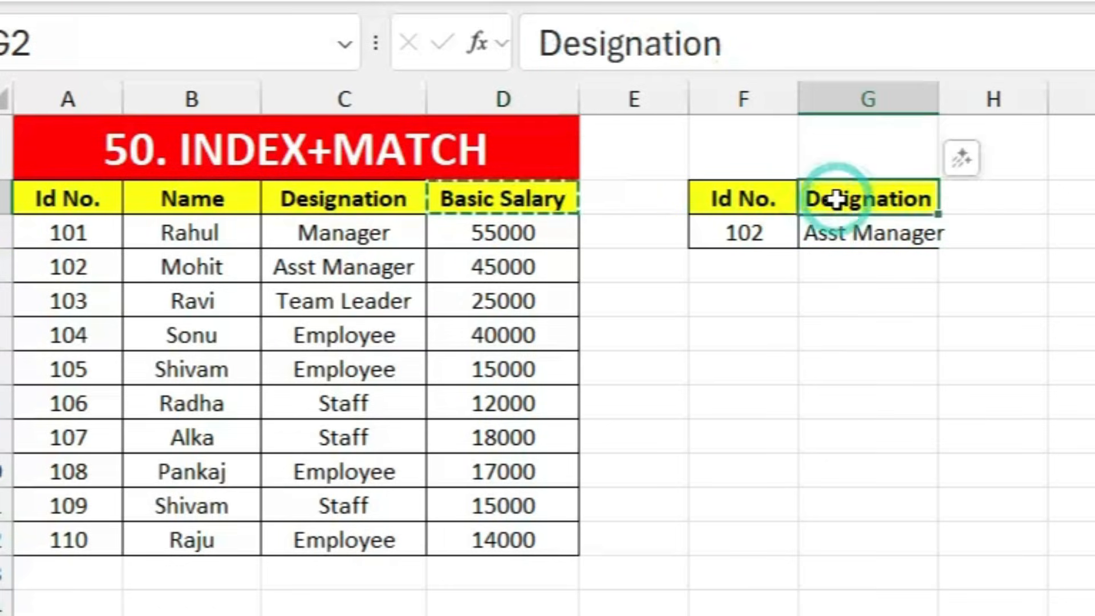
pyautogui.hotkey('ctrl', 'v')
pyautogui.click(868, 356)
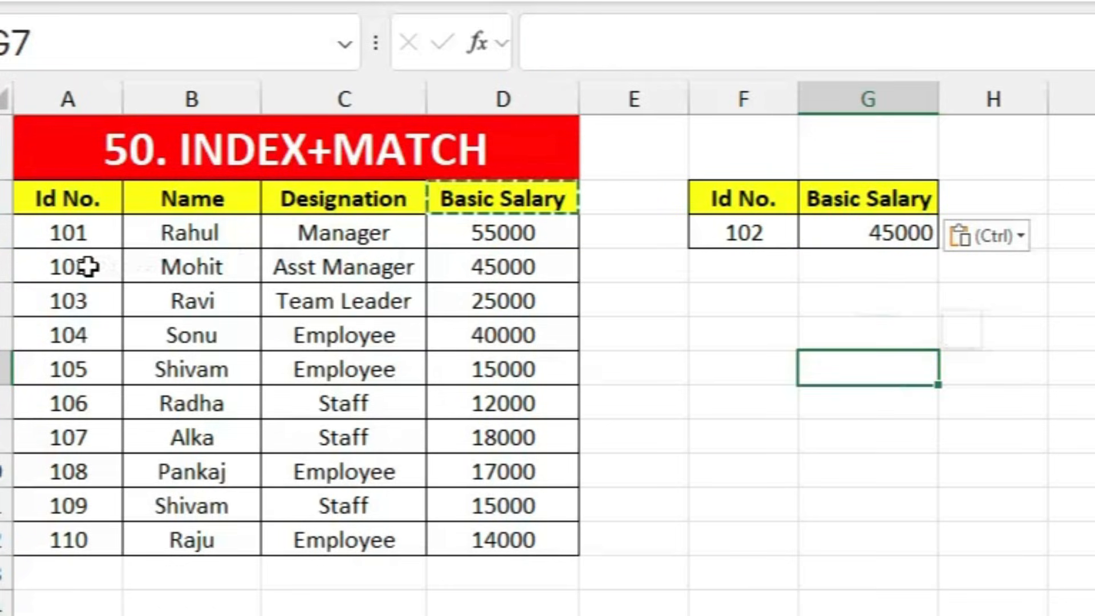
pyautogui.moveTo(68, 265); pyautogui.dragTo(470, 257)
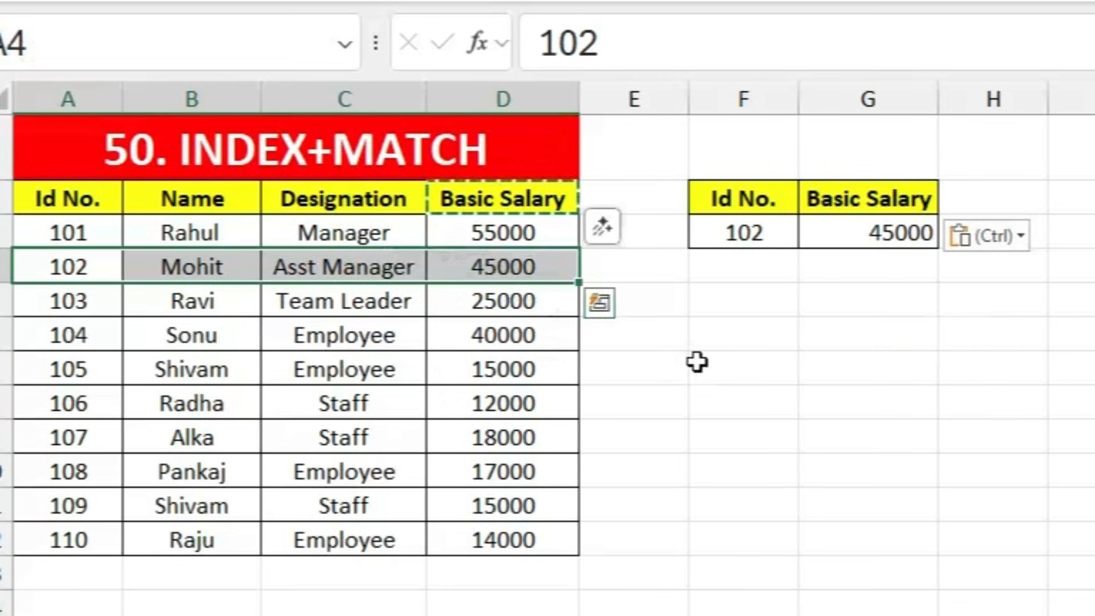
pyautogui.click(836, 295)
pyautogui.press('Escape')
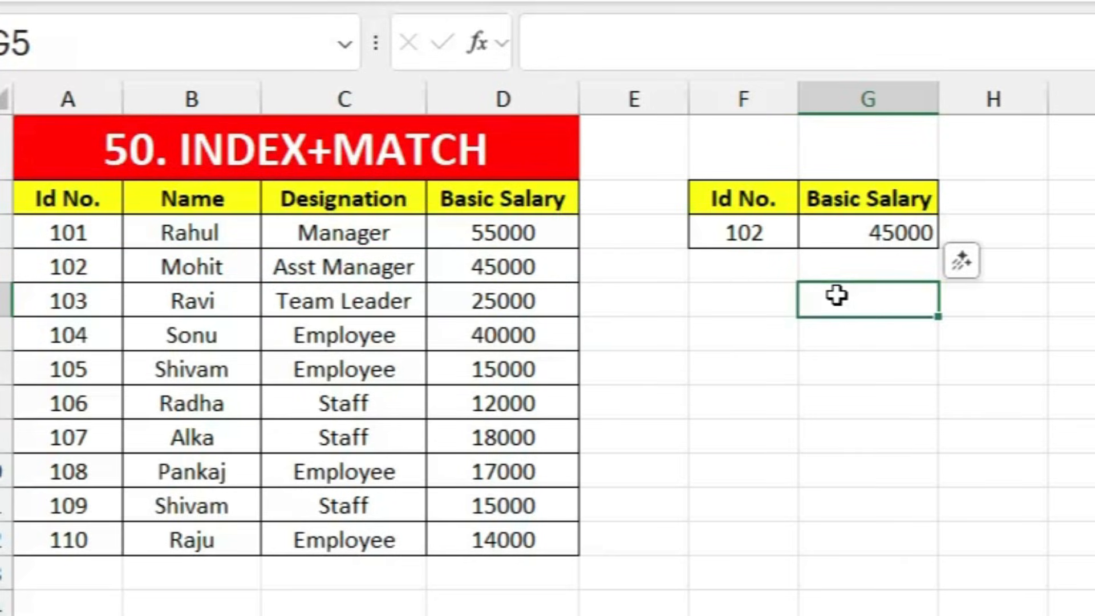
# Step: Compare Jeetu's plain sentence in B3 with the SUBSTITUTE formula behind Radha's sentence in B4
pyautogui.click(840, 379)
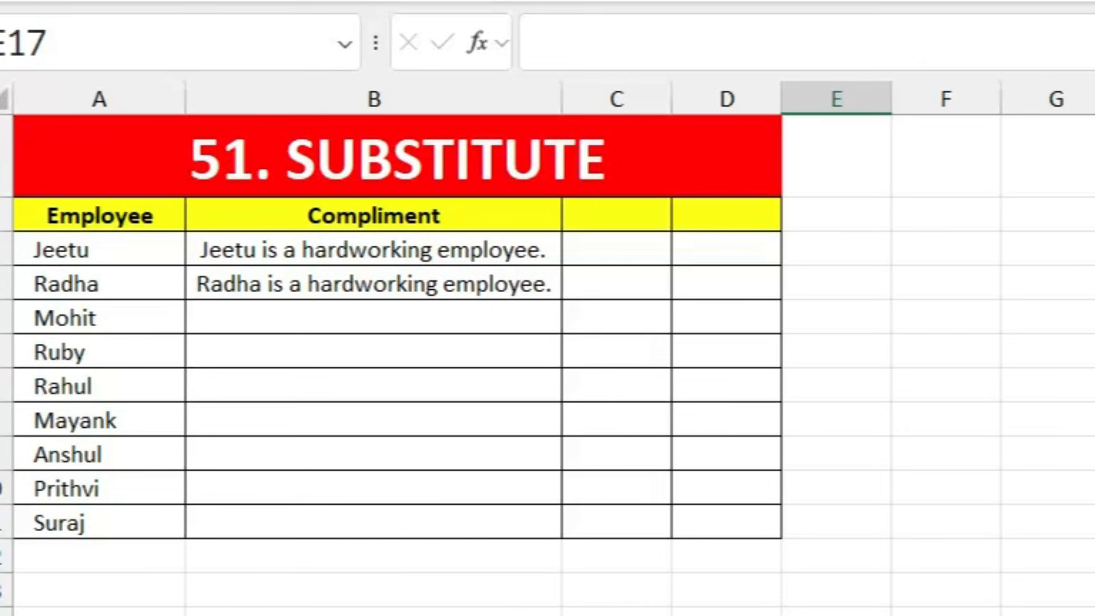
pyautogui.click(422, 255)
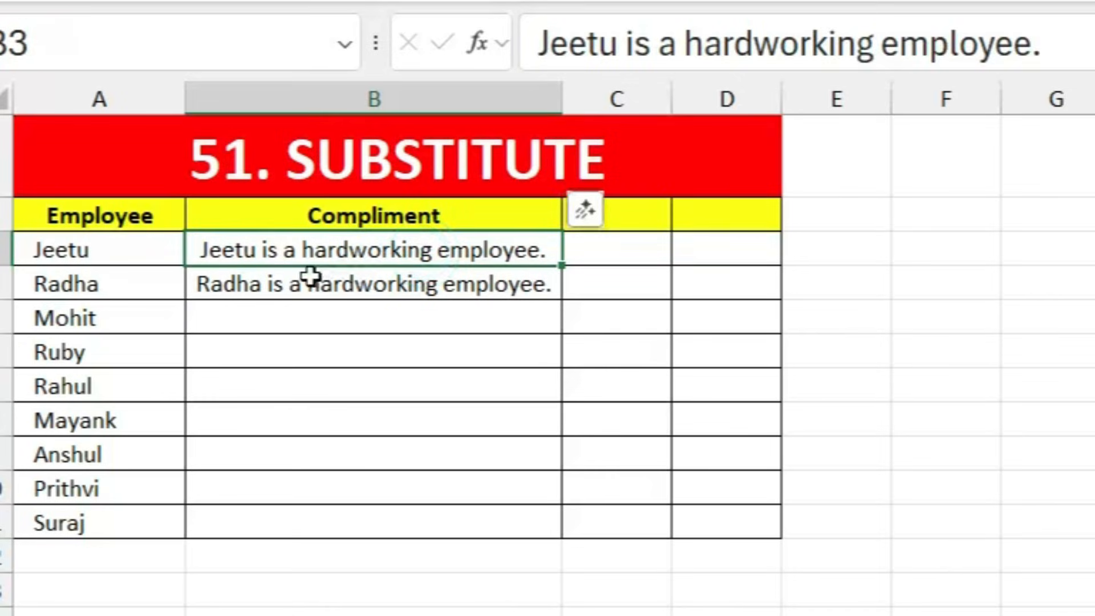
pyautogui.click(326, 288)
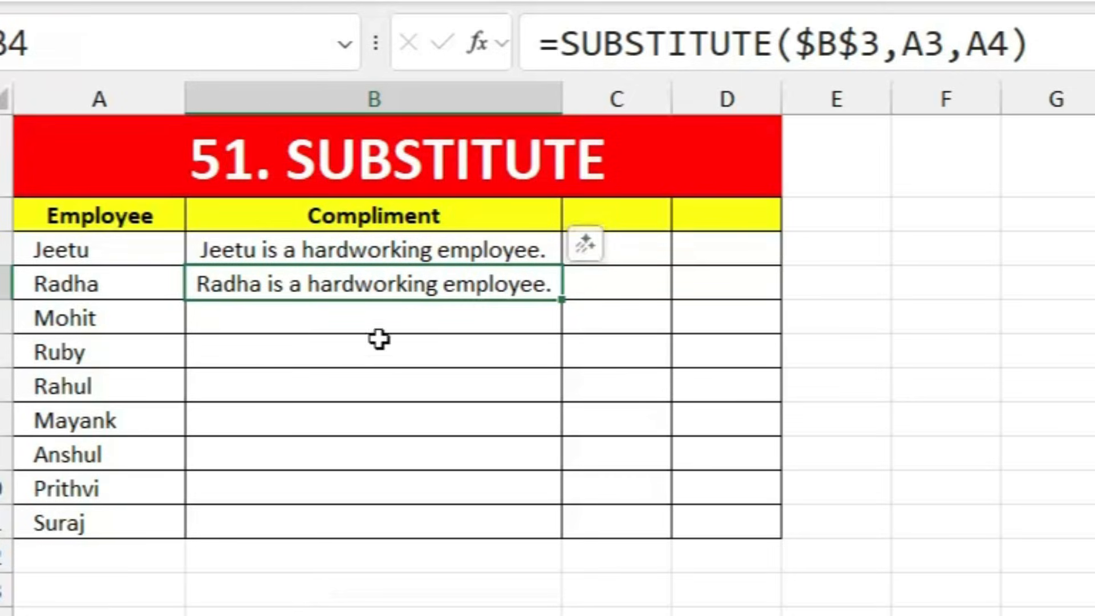
pyautogui.click(370, 254)
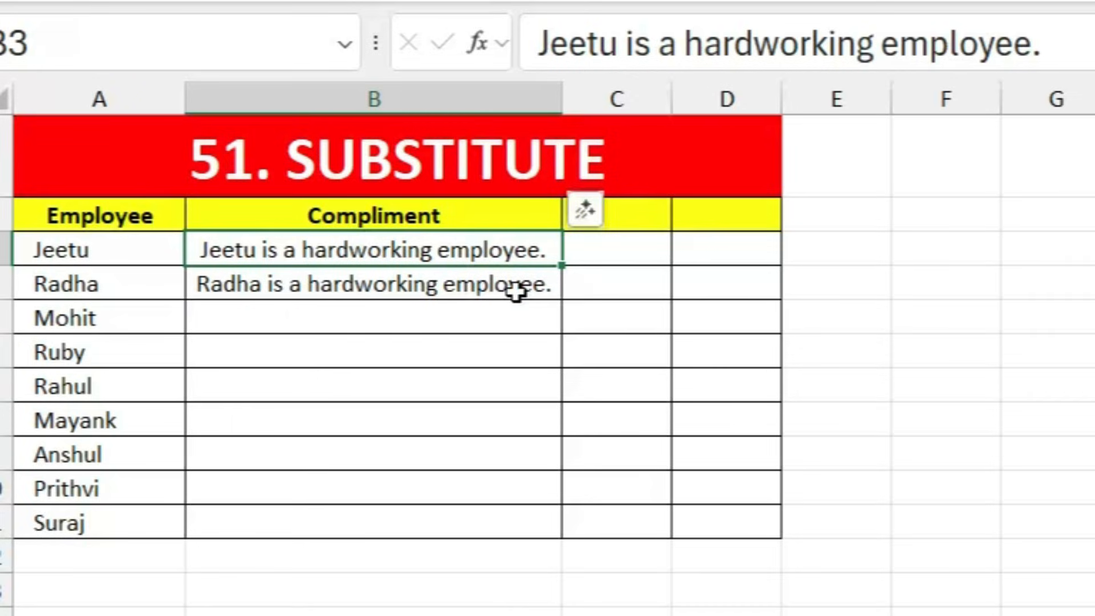
pyautogui.click(488, 286)
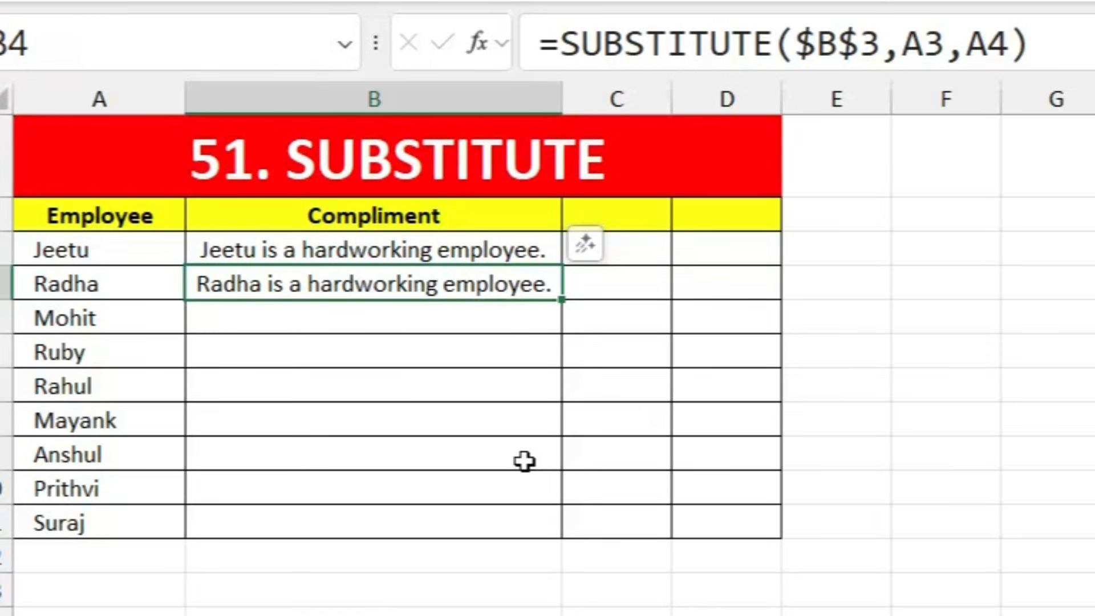
# Step: Enter =SUBSTITUTE($B$3,A3,A5) in B5 for Mohit, then clear the cell to redo it
pyautogui.doubleClick(444, 317)
pyautogui.write('=sub')
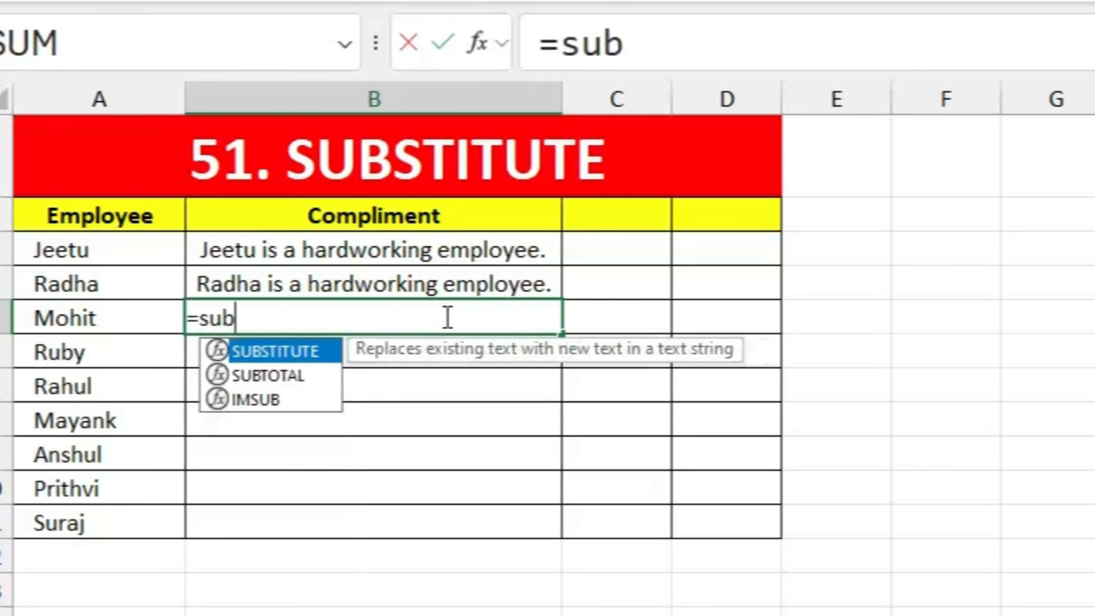
pyautogui.write('s')
pyautogui.press('Tab')
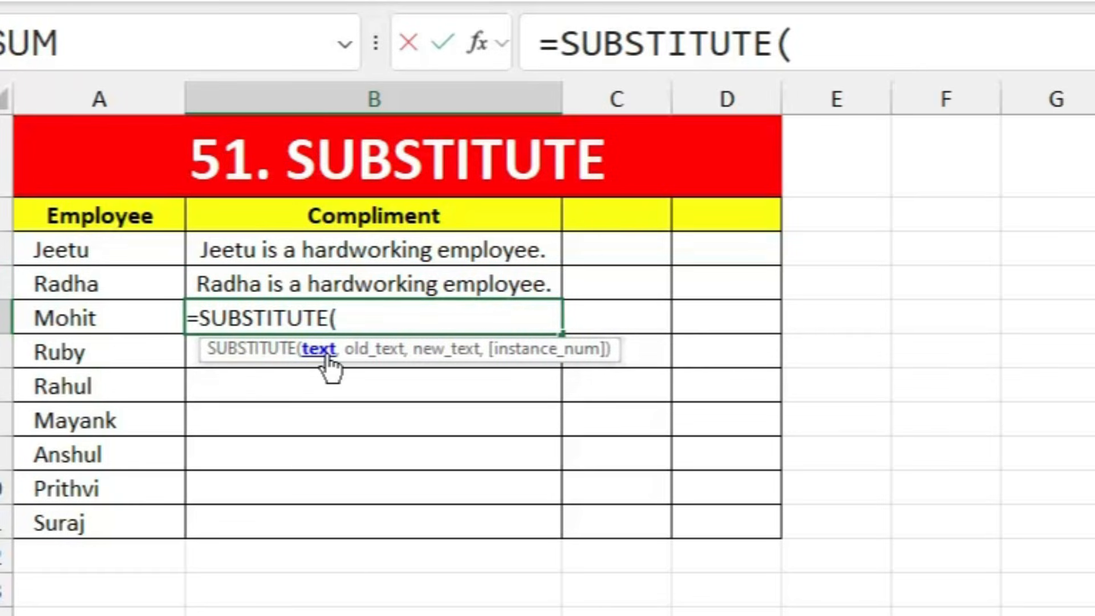
pyautogui.click(389, 250)
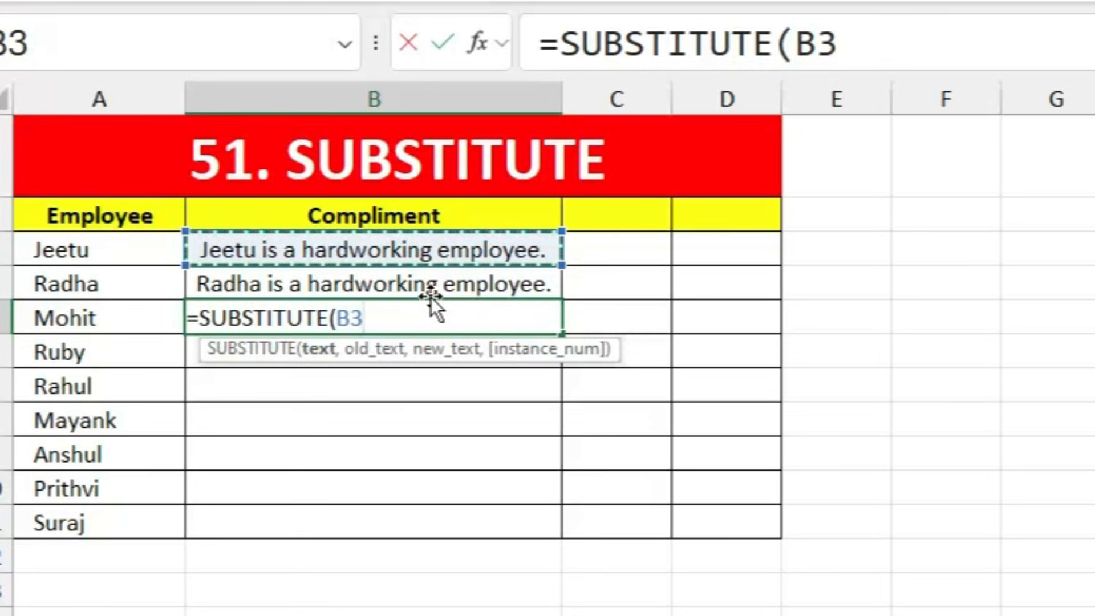
pyautogui.press('F4')
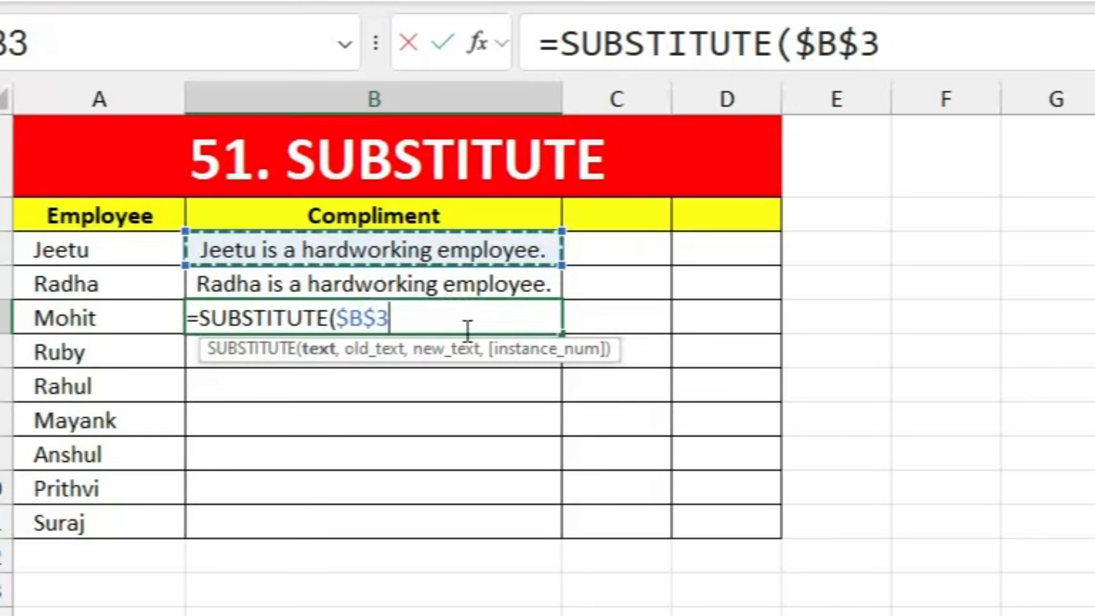
pyautogui.write(',')
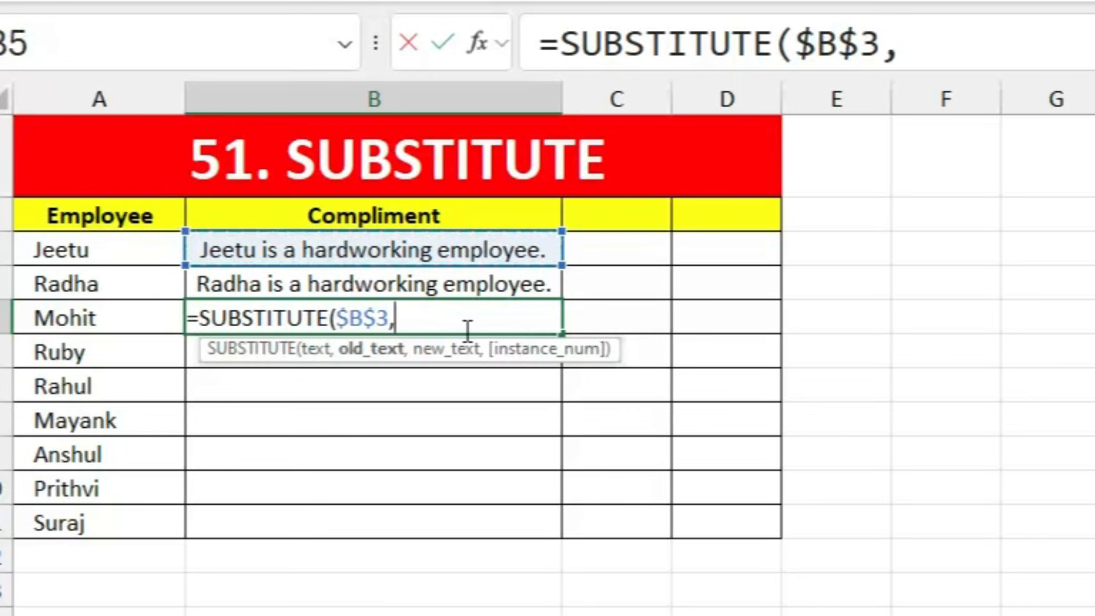
pyautogui.click(122, 251)
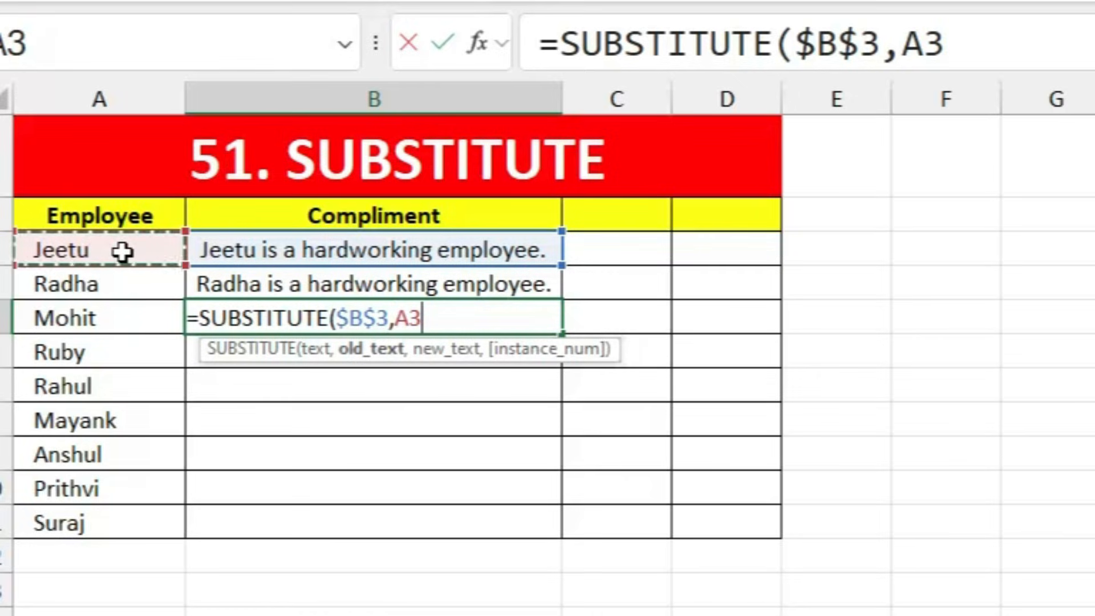
pyautogui.write(',')
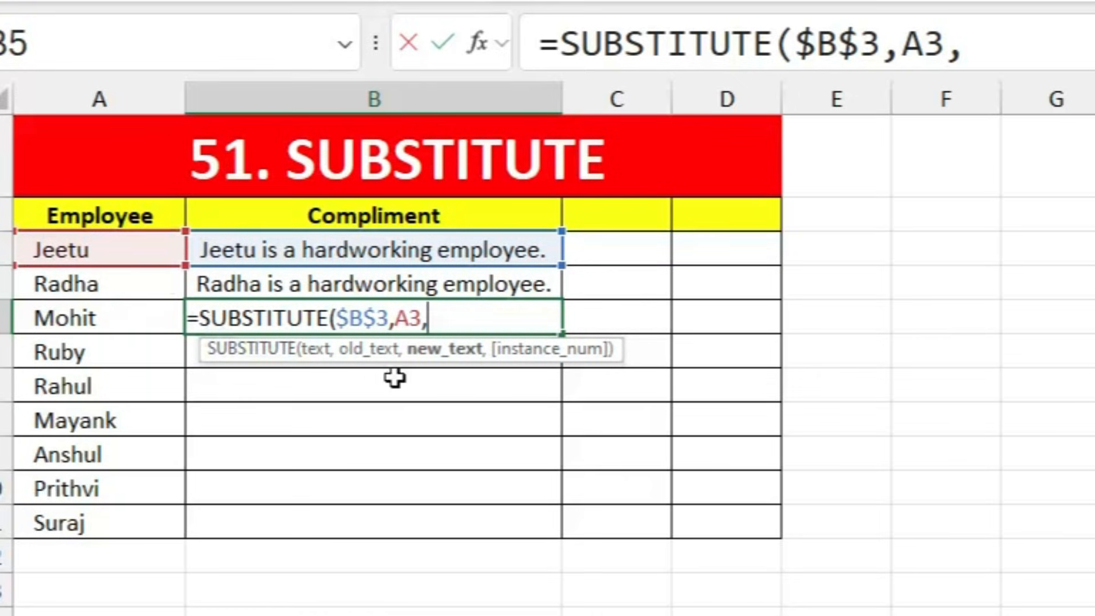
pyautogui.click(122, 312)
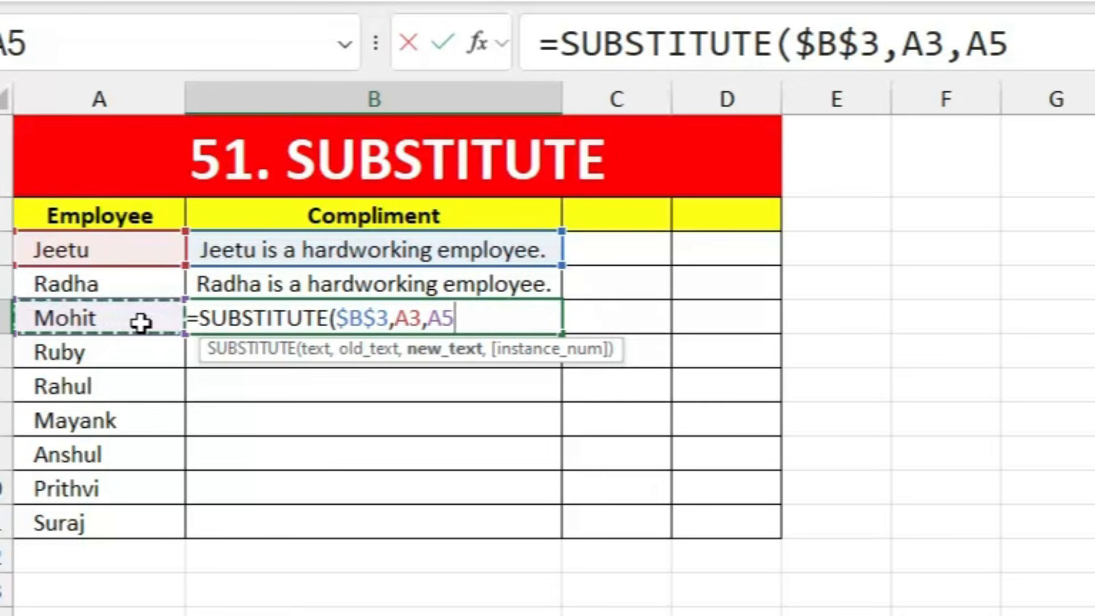
pyautogui.press('Return')
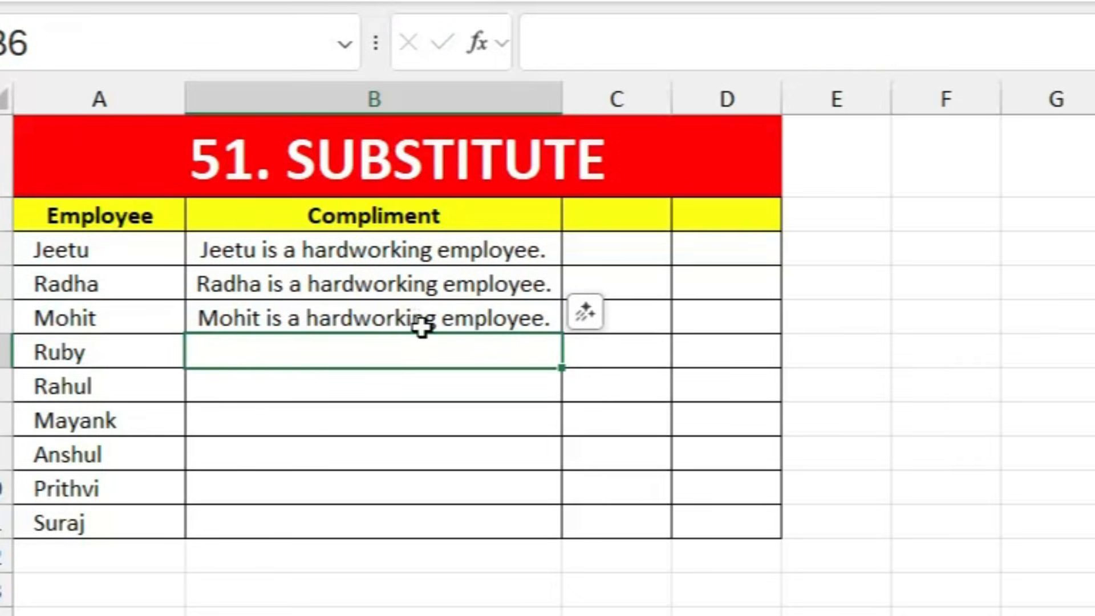
pyautogui.click(390, 318)
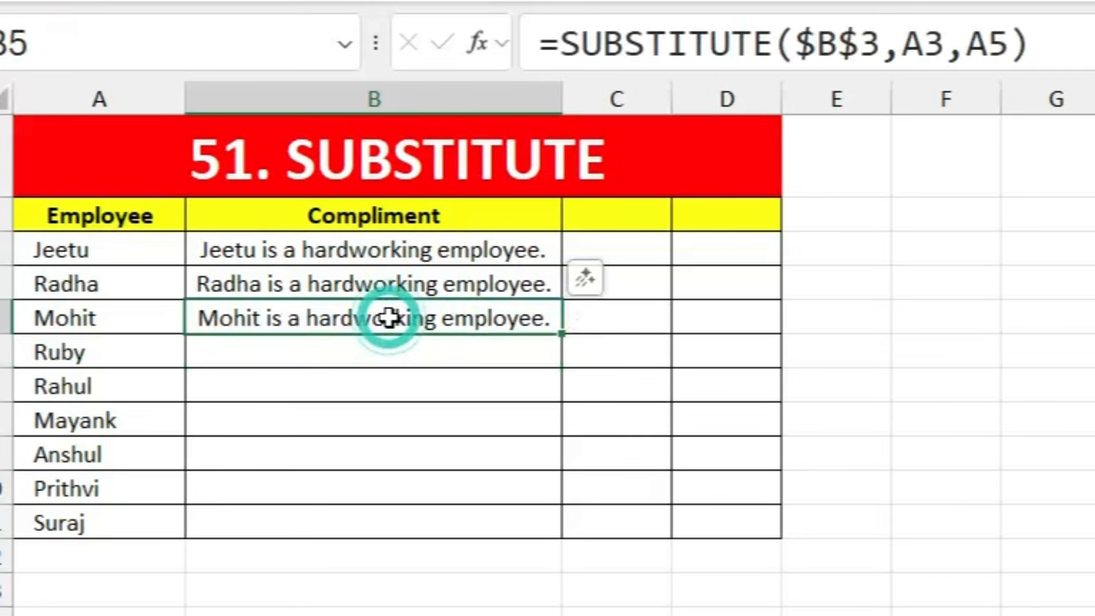
pyautogui.press('Delete')
# Step: Re-enter =SUBSTITUTE($B$3,A3,A5) in B5 and check Mohit's compliment formula
pyautogui.write('=subs')
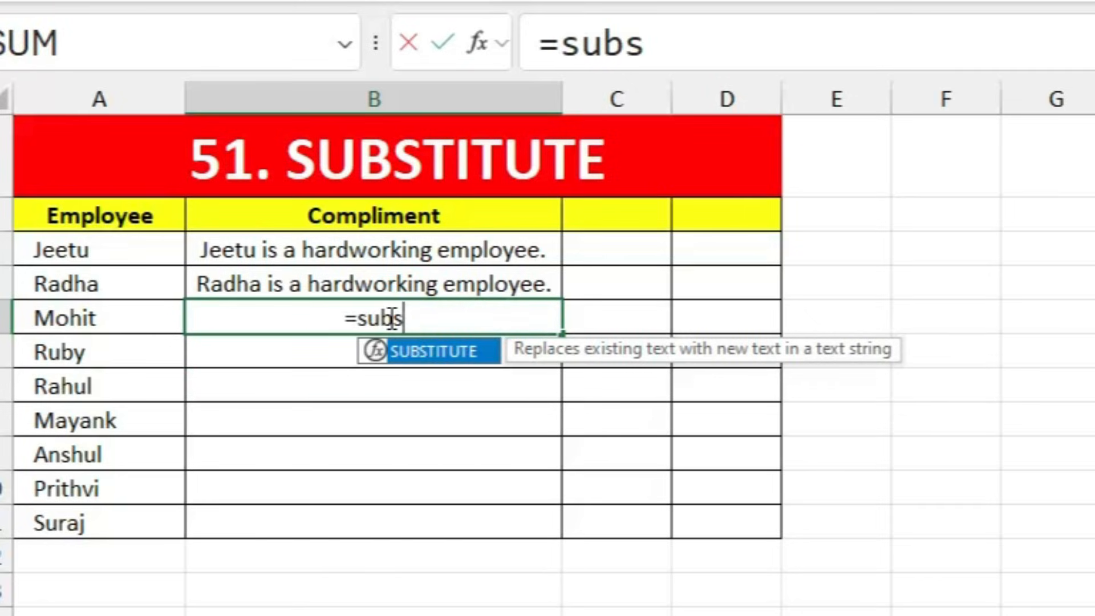
pyautogui.press('Tab')
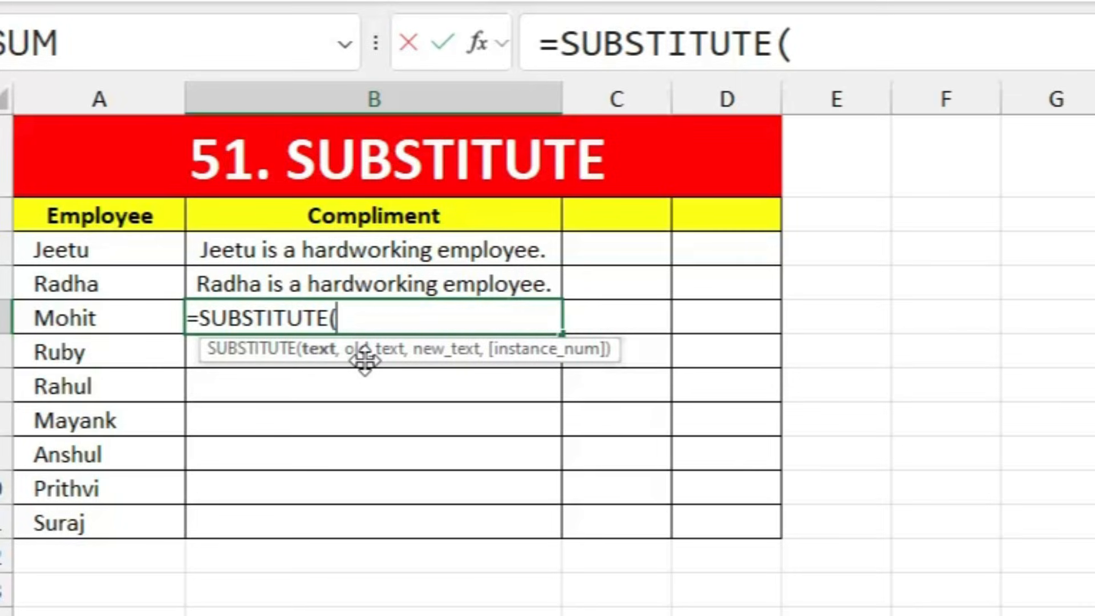
pyautogui.click(386, 248)
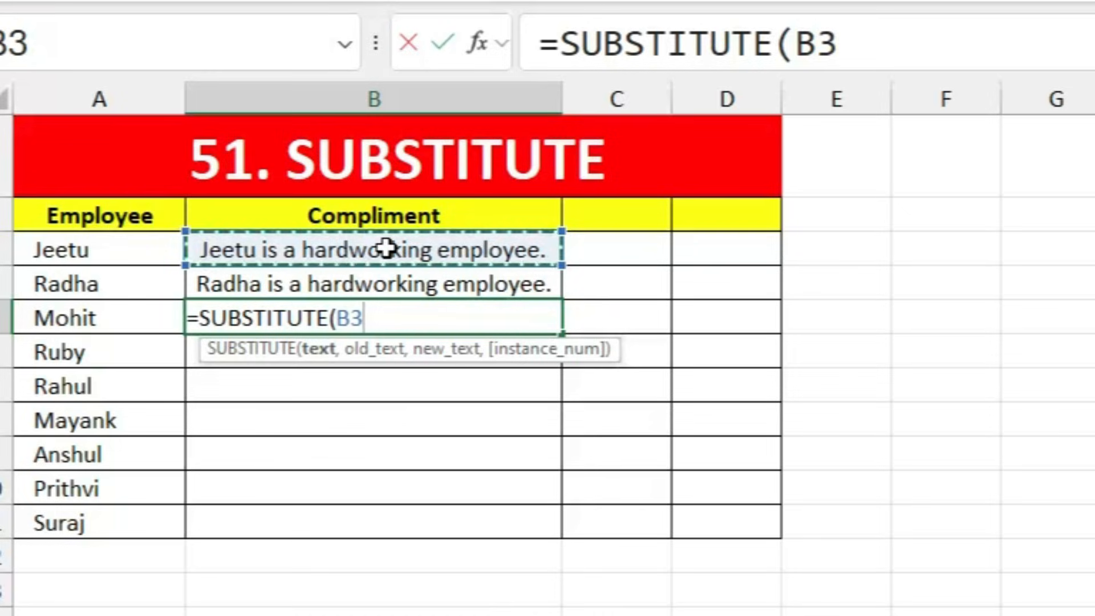
pyautogui.press('F4')
pyautogui.write(',')
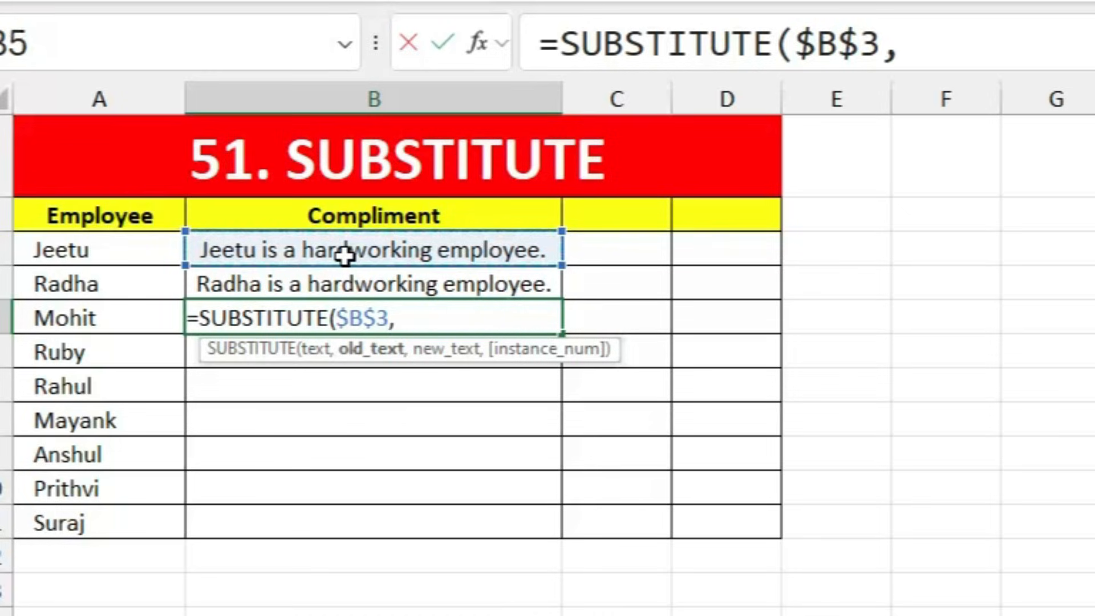
pyautogui.click(100, 247)
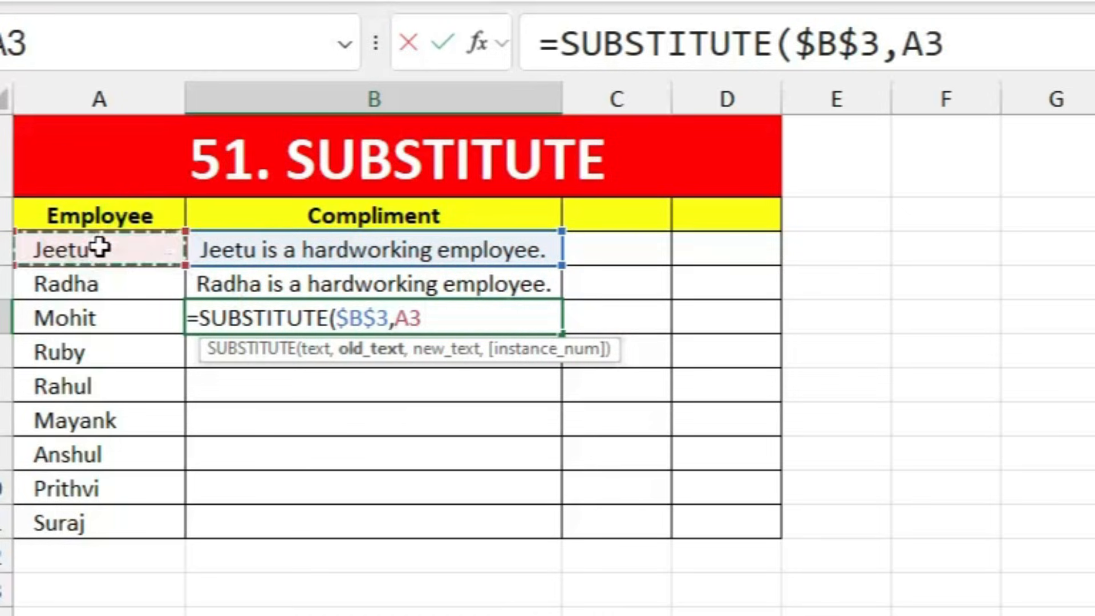
pyautogui.write(',')
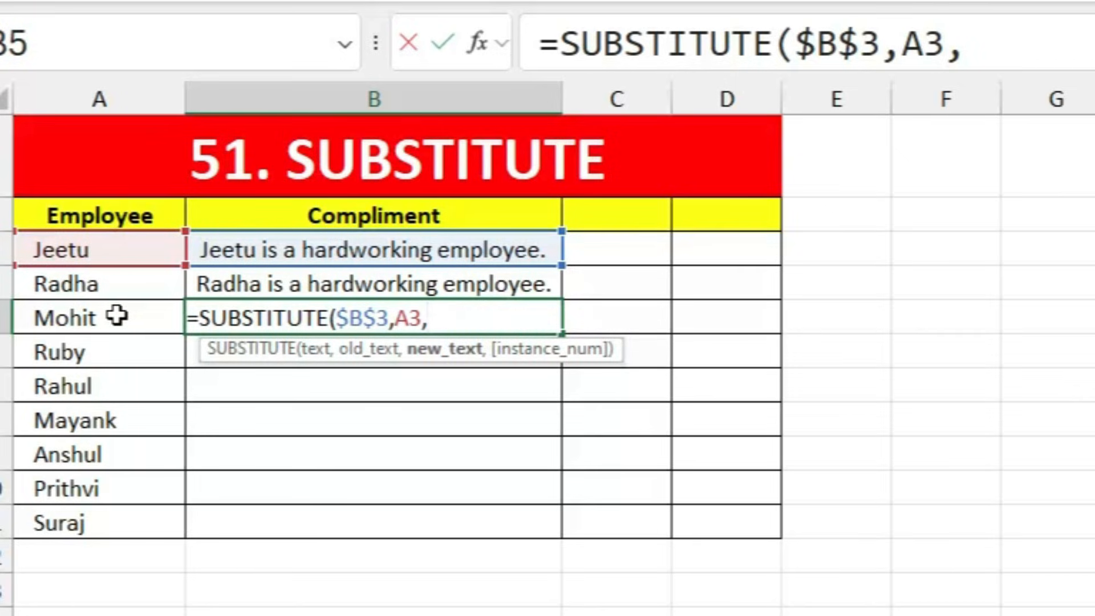
pyautogui.click(117, 315)
pyautogui.press('Return')
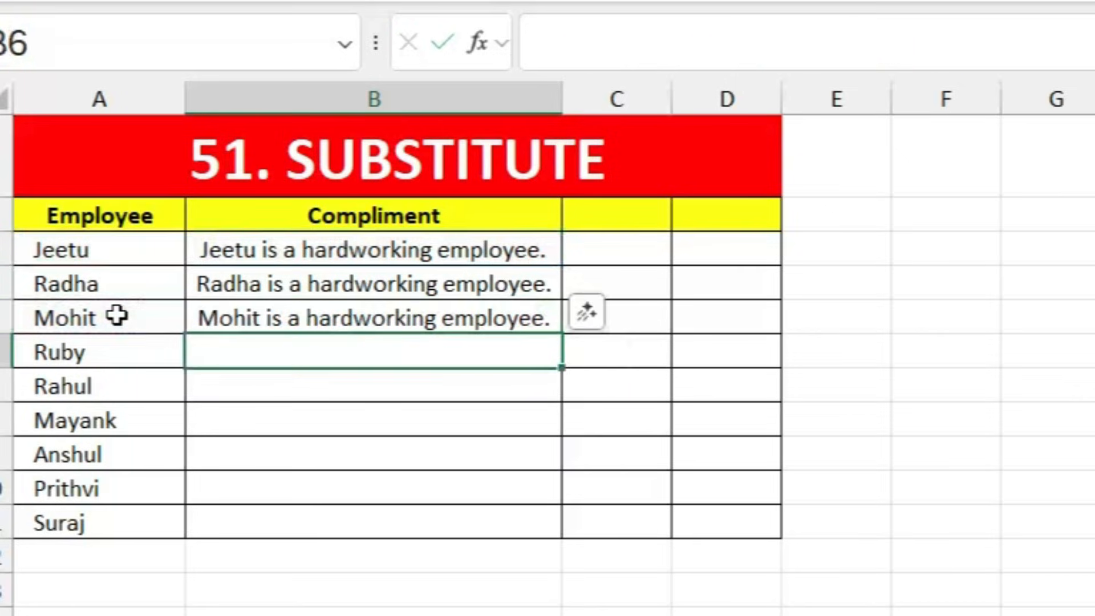
pyautogui.click(504, 317)
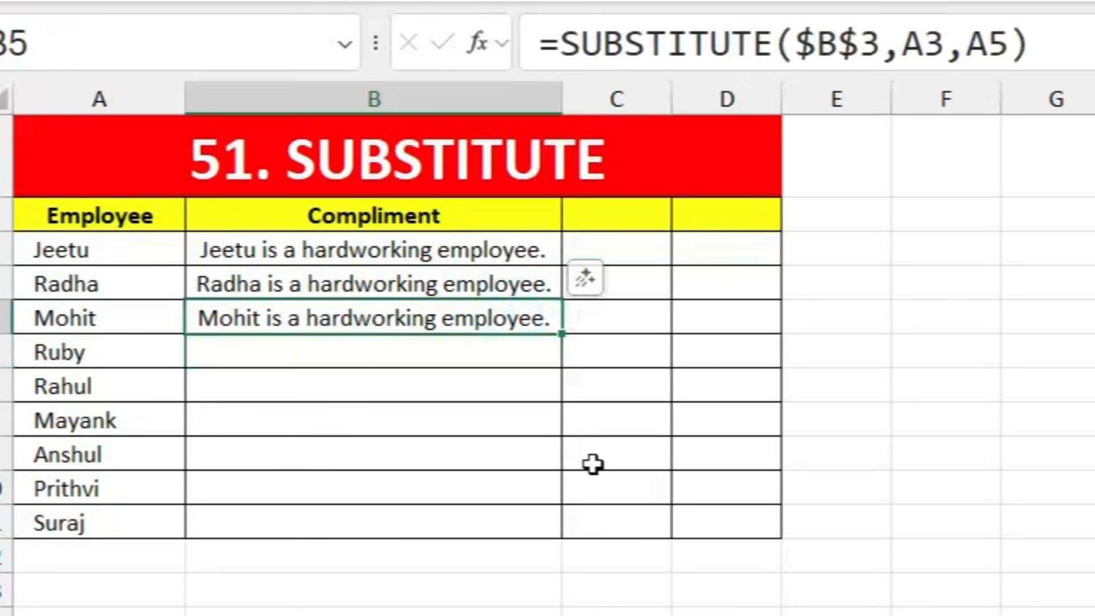